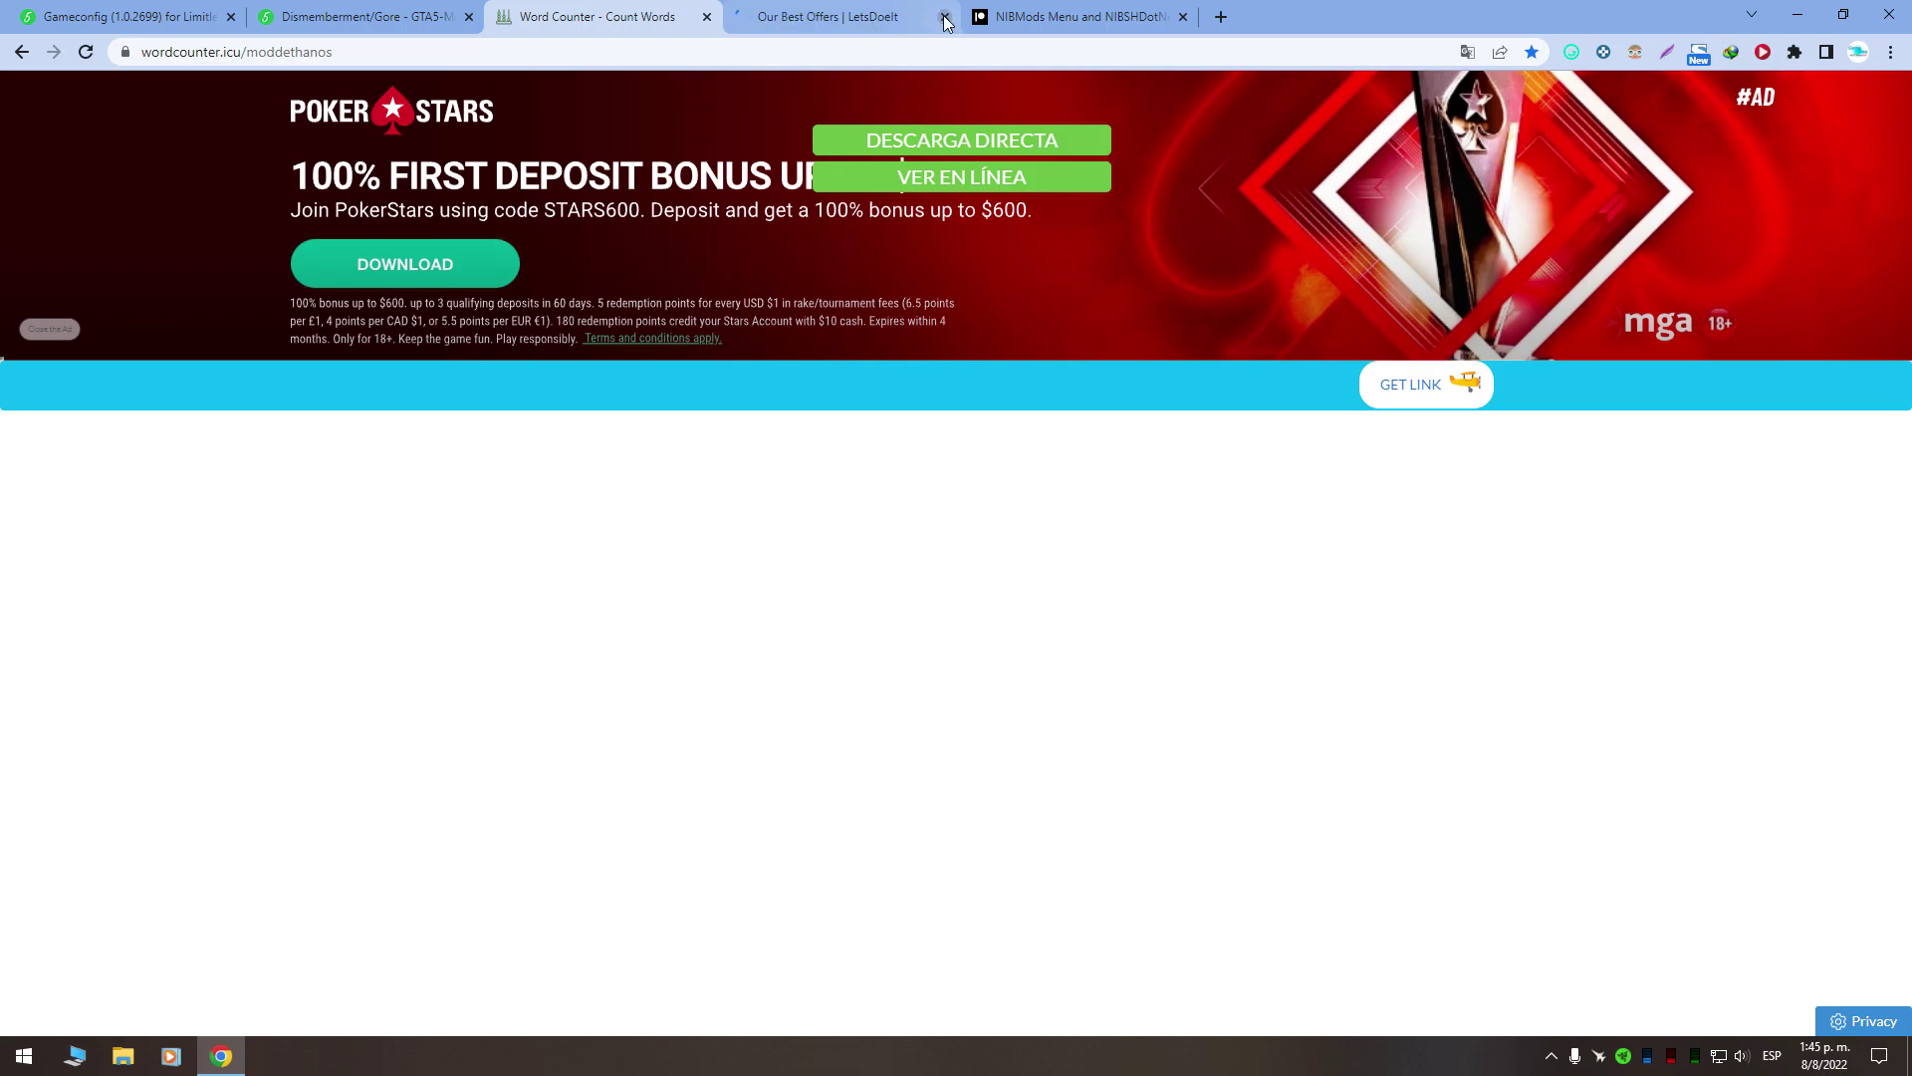
Close the pop-up ad tab and follow the download link to the Thanos Endgame post's attached zip files.
{"action": "left_click", "coordinate": [946, 17]}
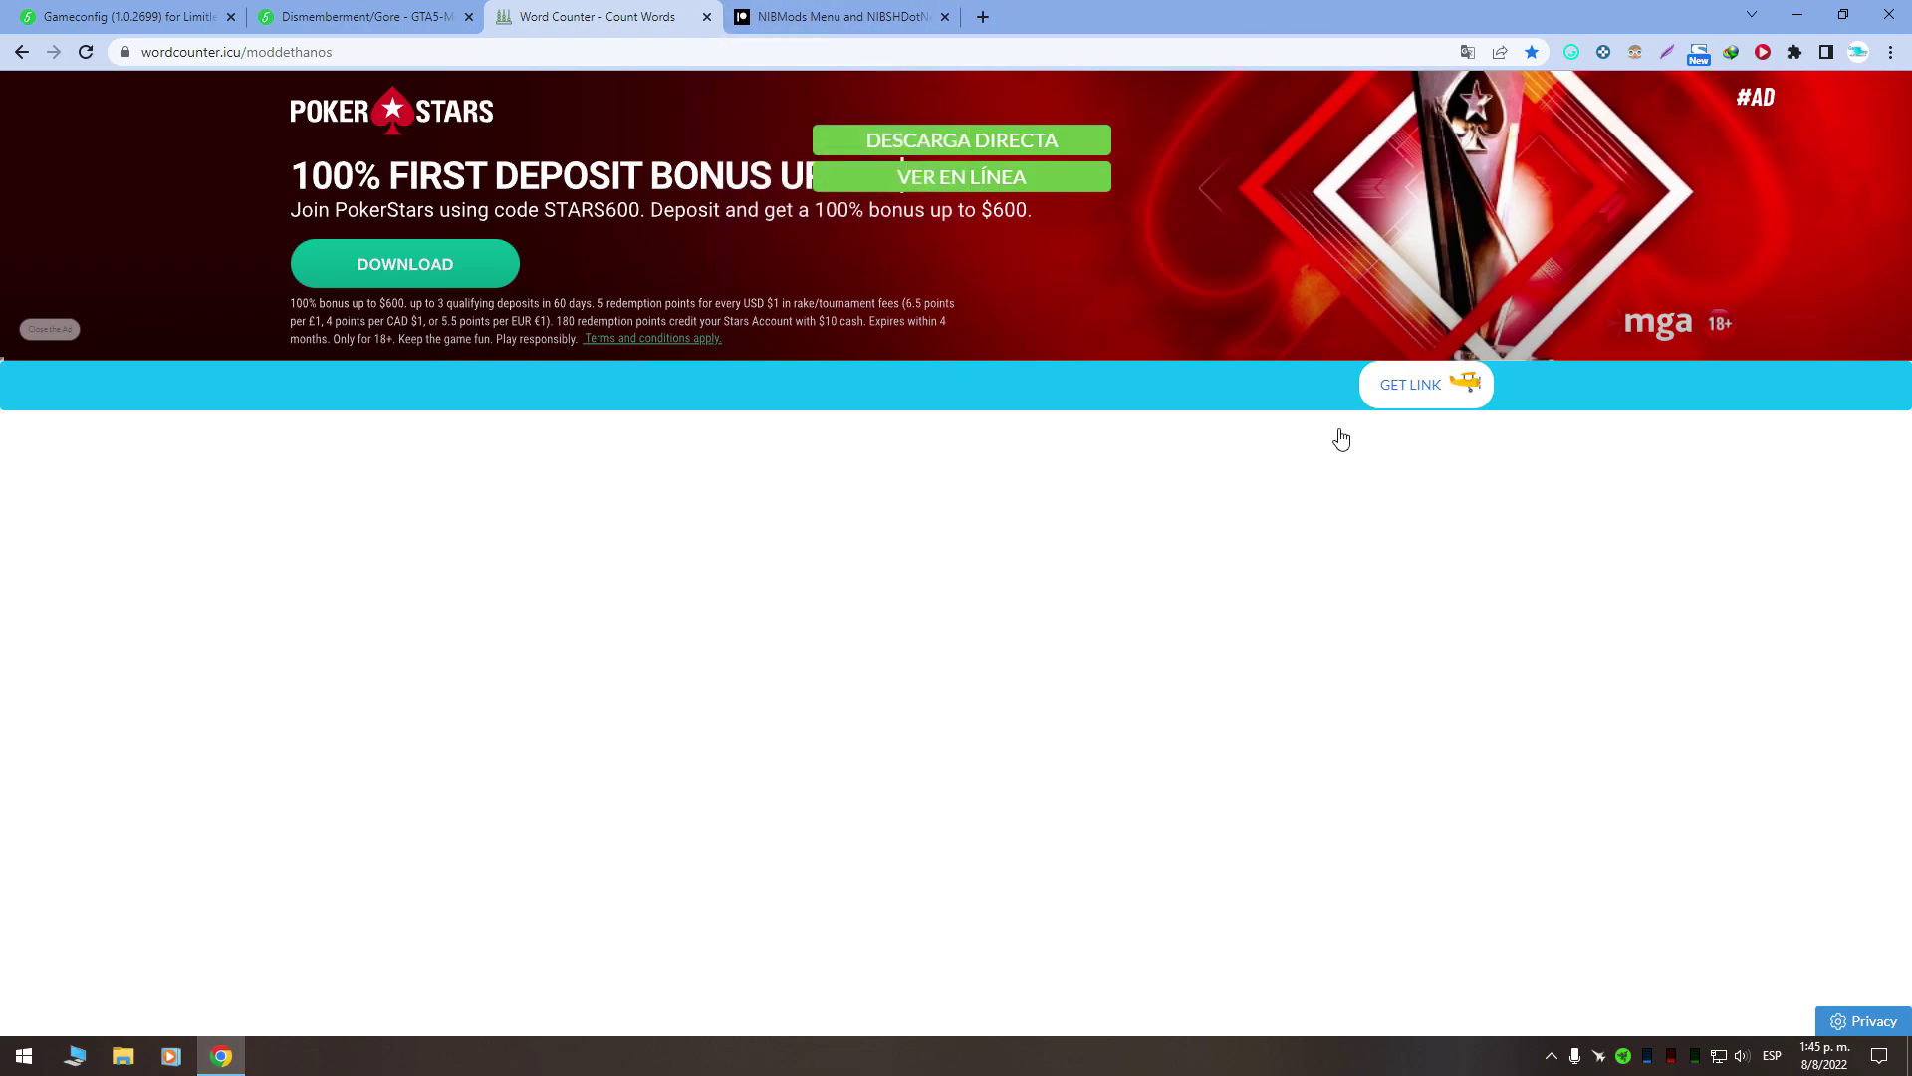
{"action": "left_click", "coordinate": [1387, 389]}
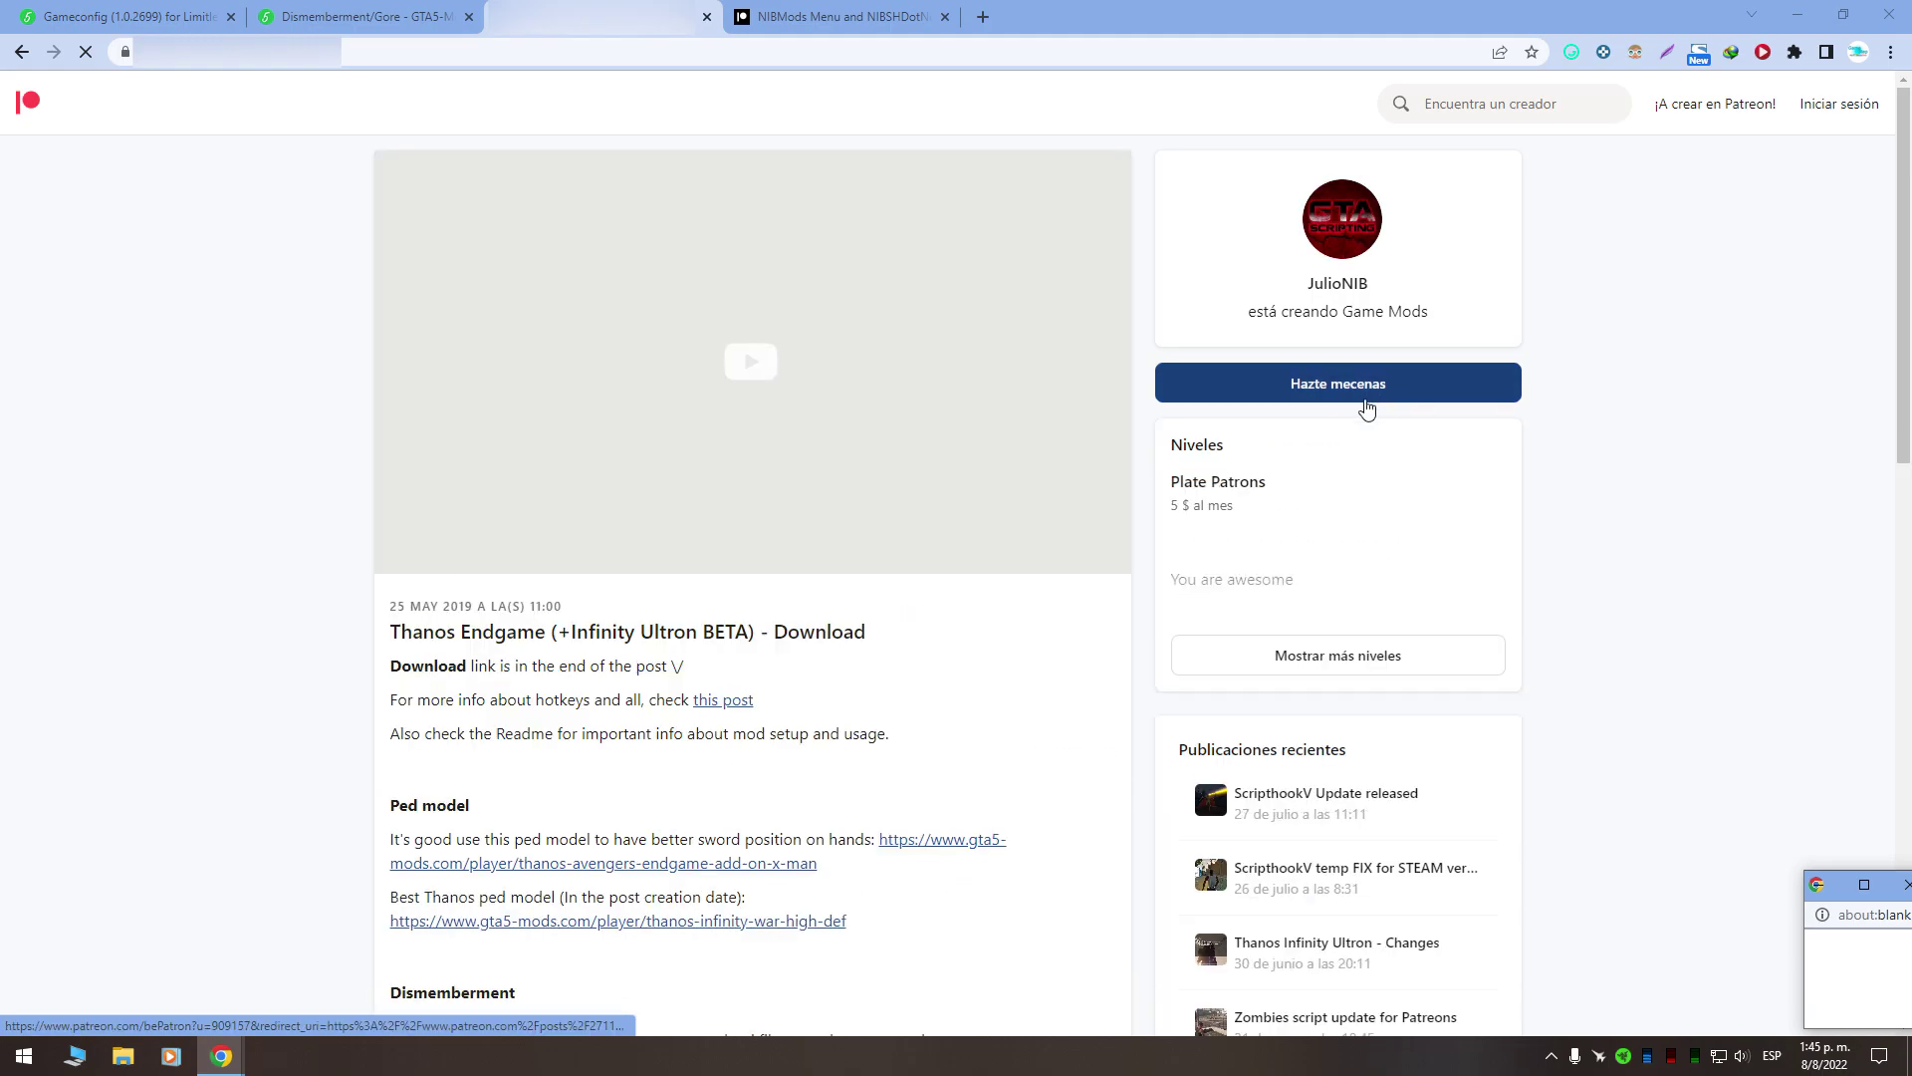
{"action": "scroll", "coordinate": [609, 705], "scroll_direction": "down", "scroll_amount": 4}
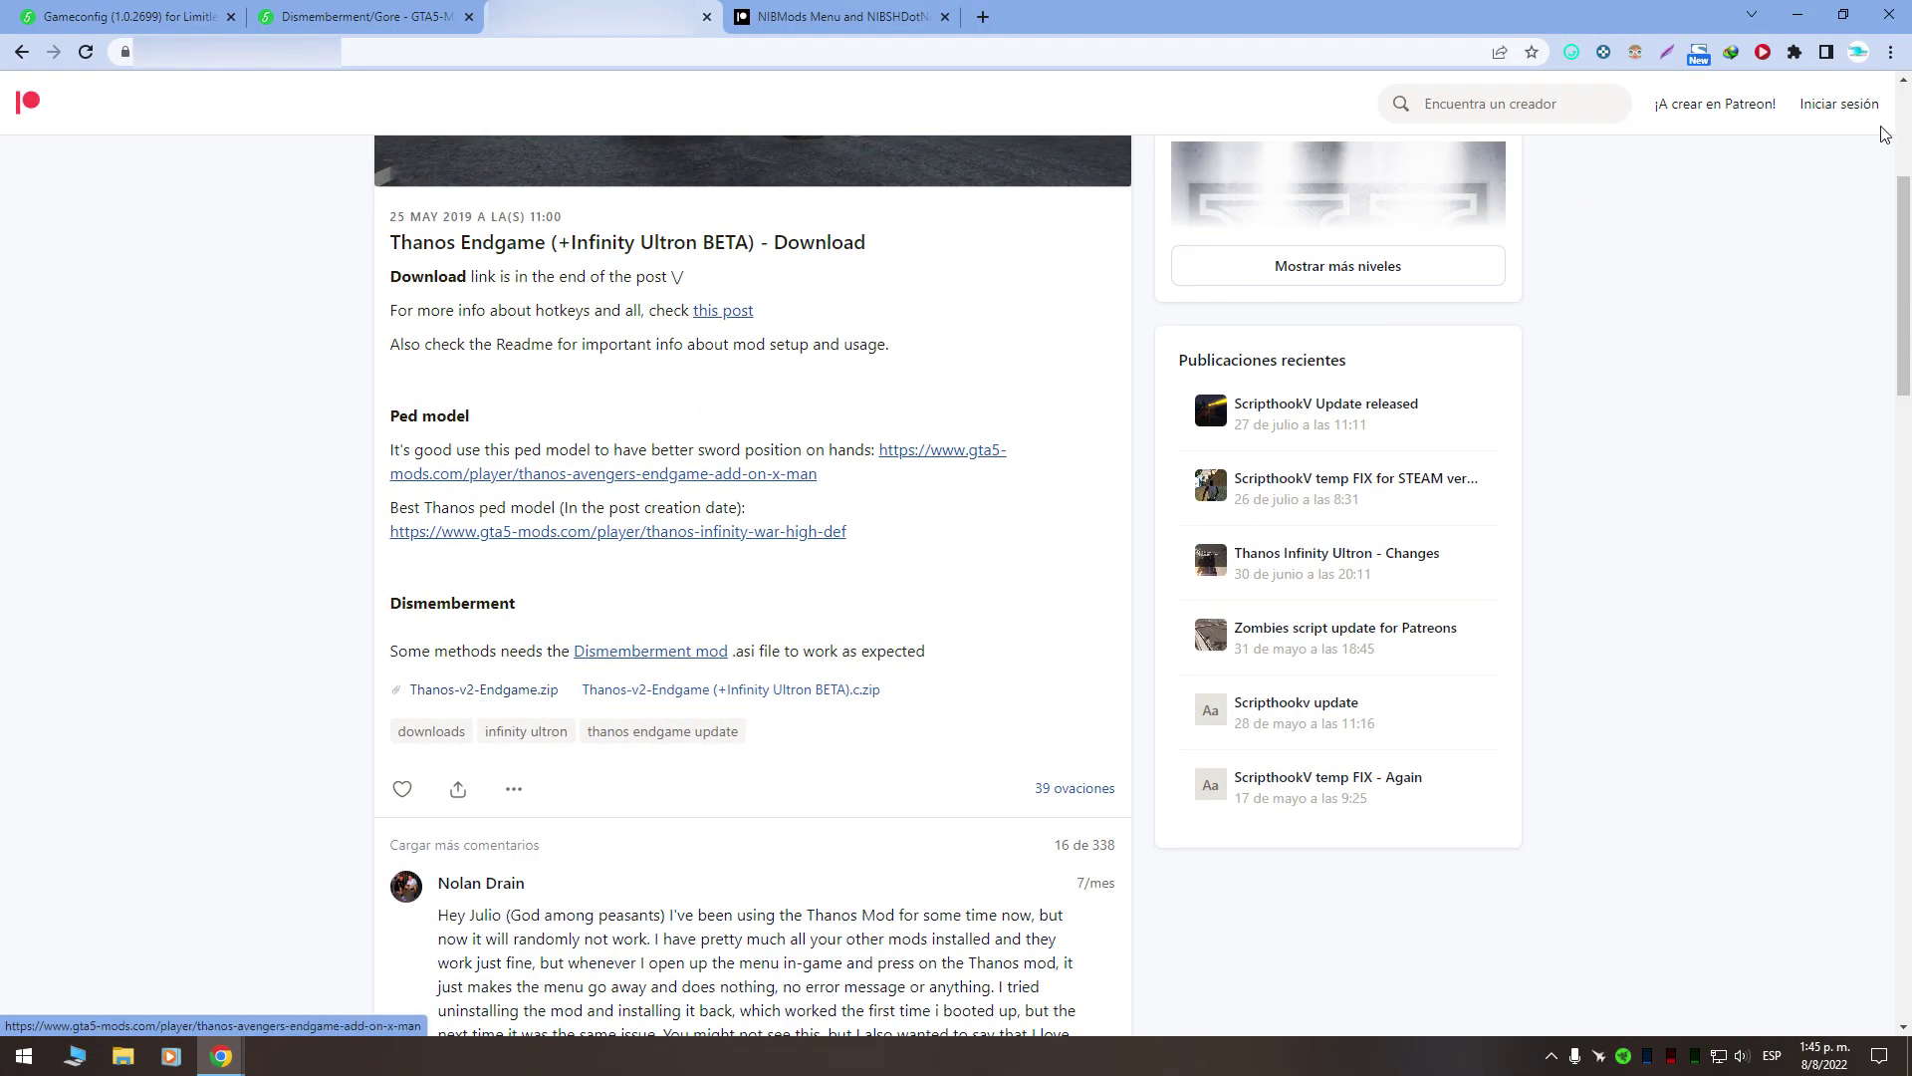
Review the downloaded mod archives on the desktop, including NIBSHDotNet and Addon 3.0.1, and check the NIBMods Menu page in the browser.
{"action": "left_click", "coordinate": [1798, 14]}
{"action": "left_click", "coordinate": [1244, 335]}
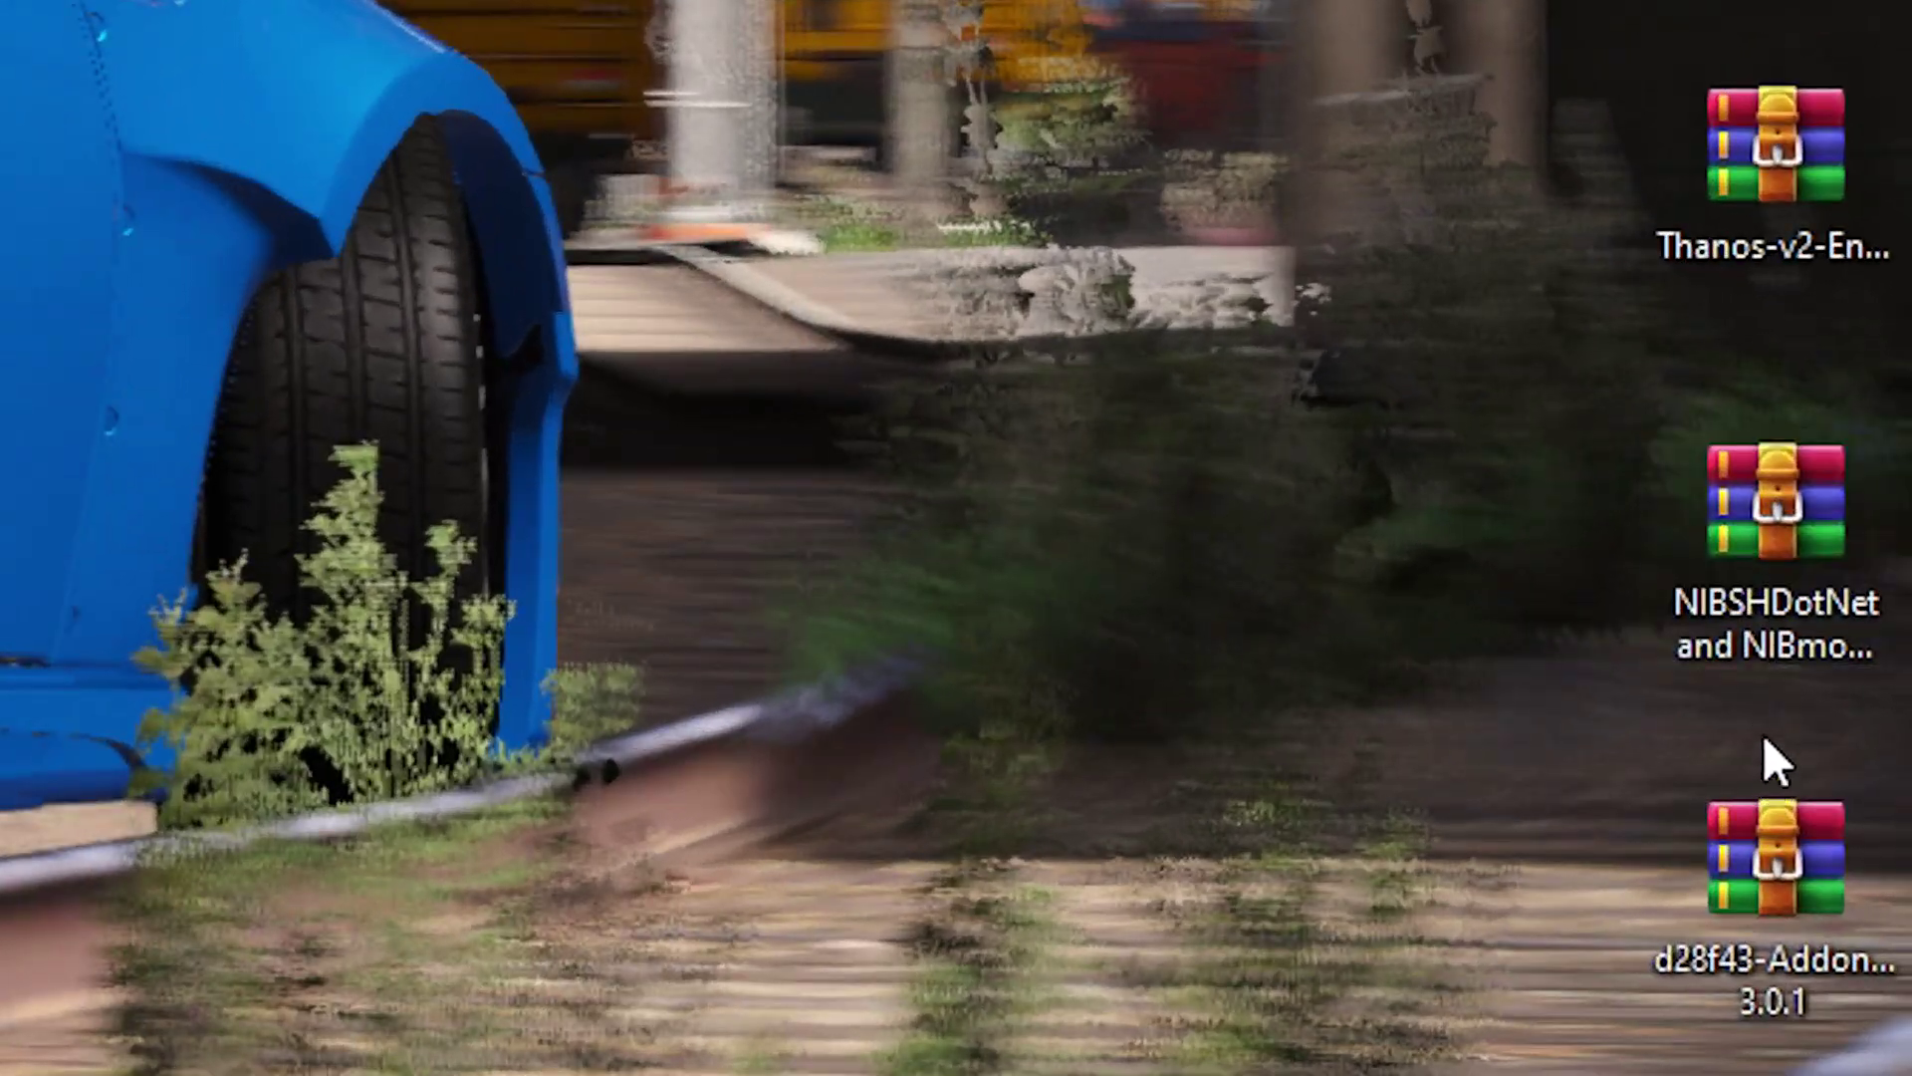
{"action": "left_click", "coordinate": [1865, 657]}
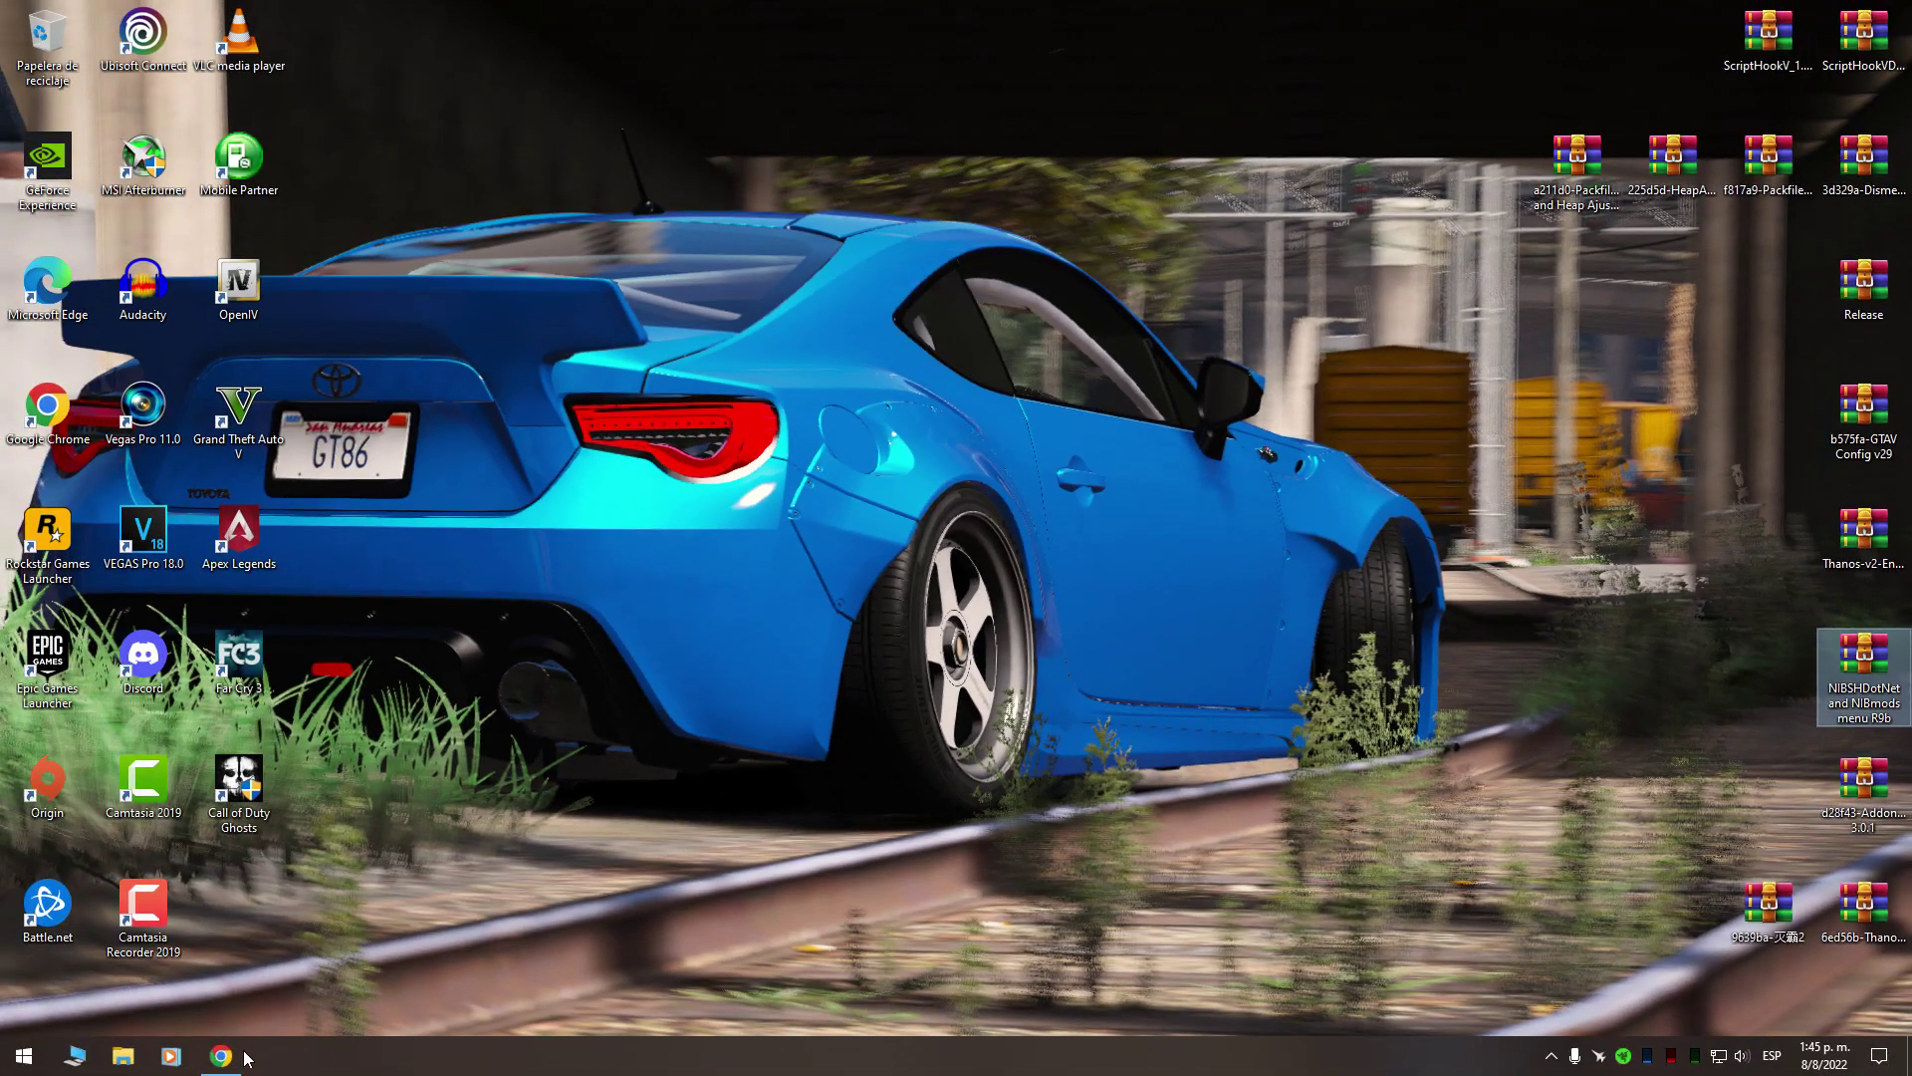
{"action": "left_click", "coordinate": [221, 1056]}
{"action": "left_click", "coordinate": [805, 18]}
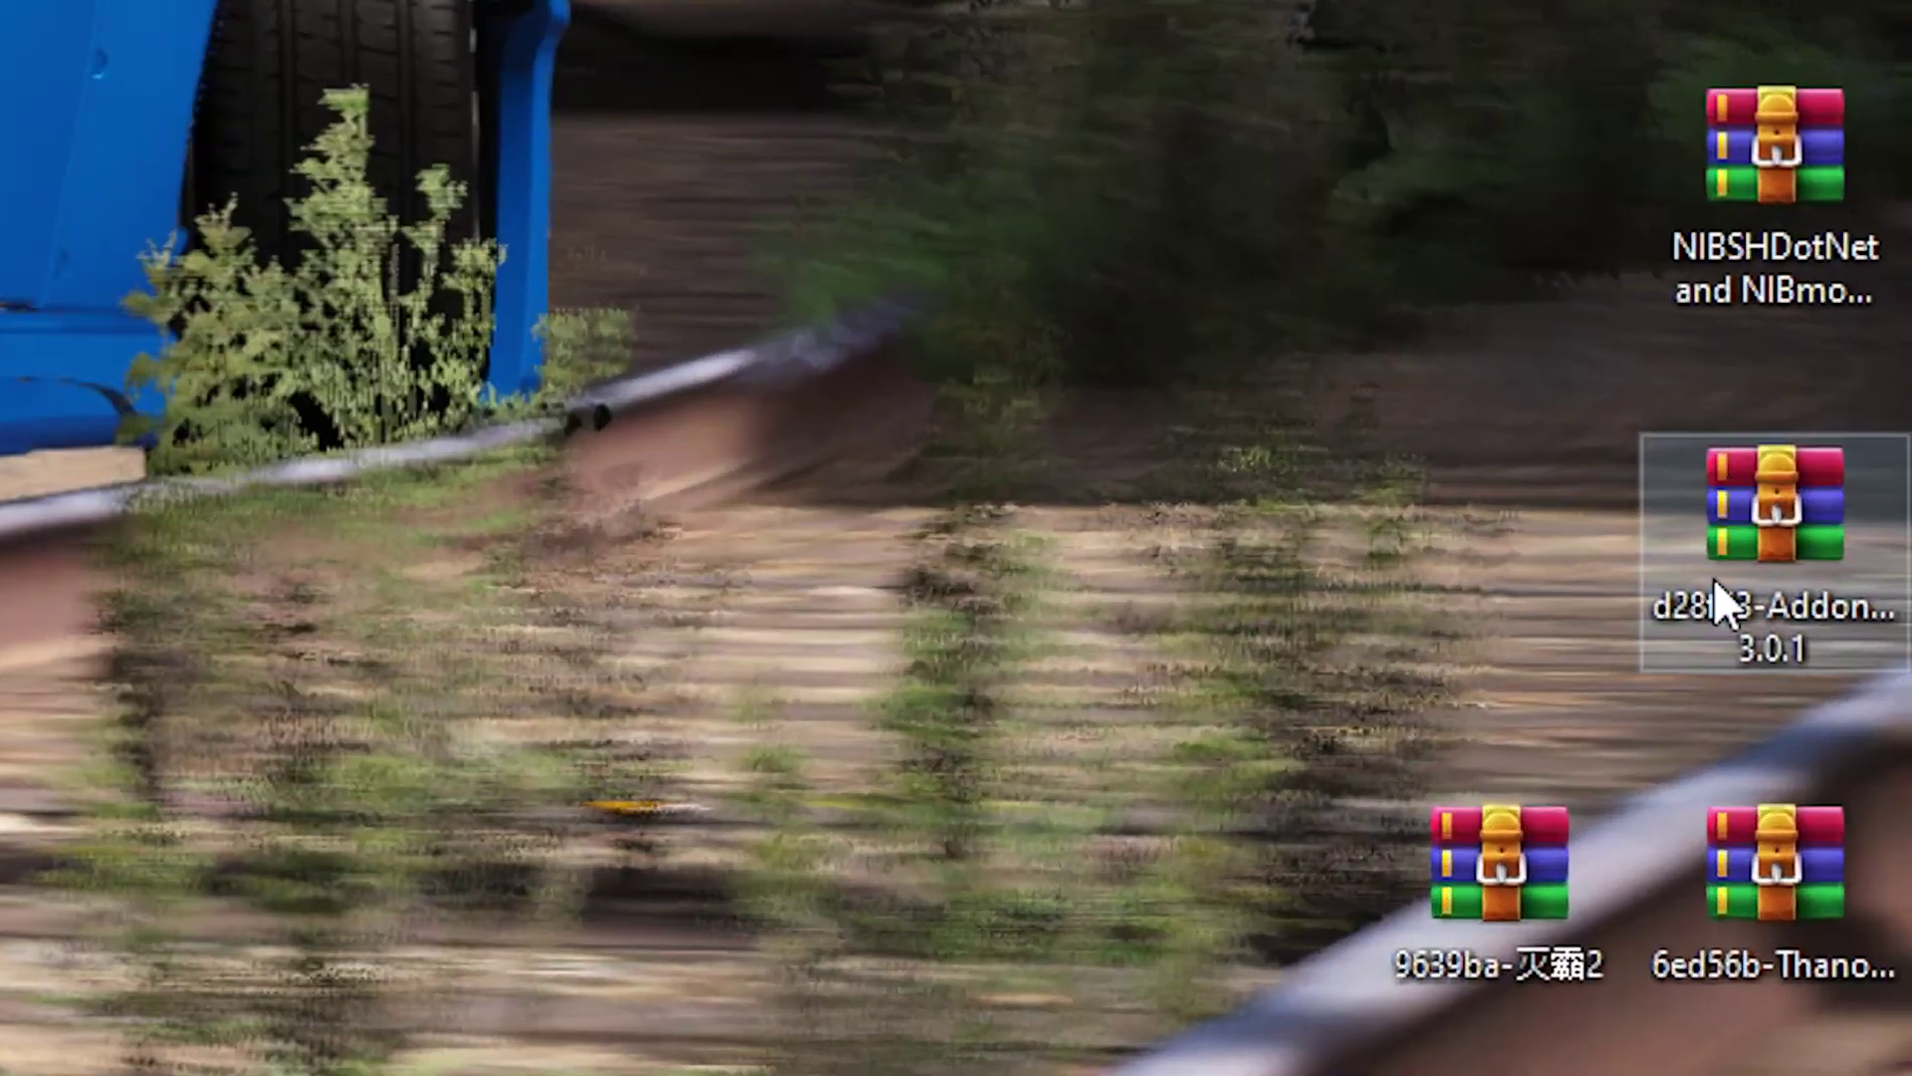
{"action": "left_click", "coordinate": [1870, 797]}
{"action": "left_click_drag", "start_coordinate": [1673, 1026], "coordinate": [1229, 936]}
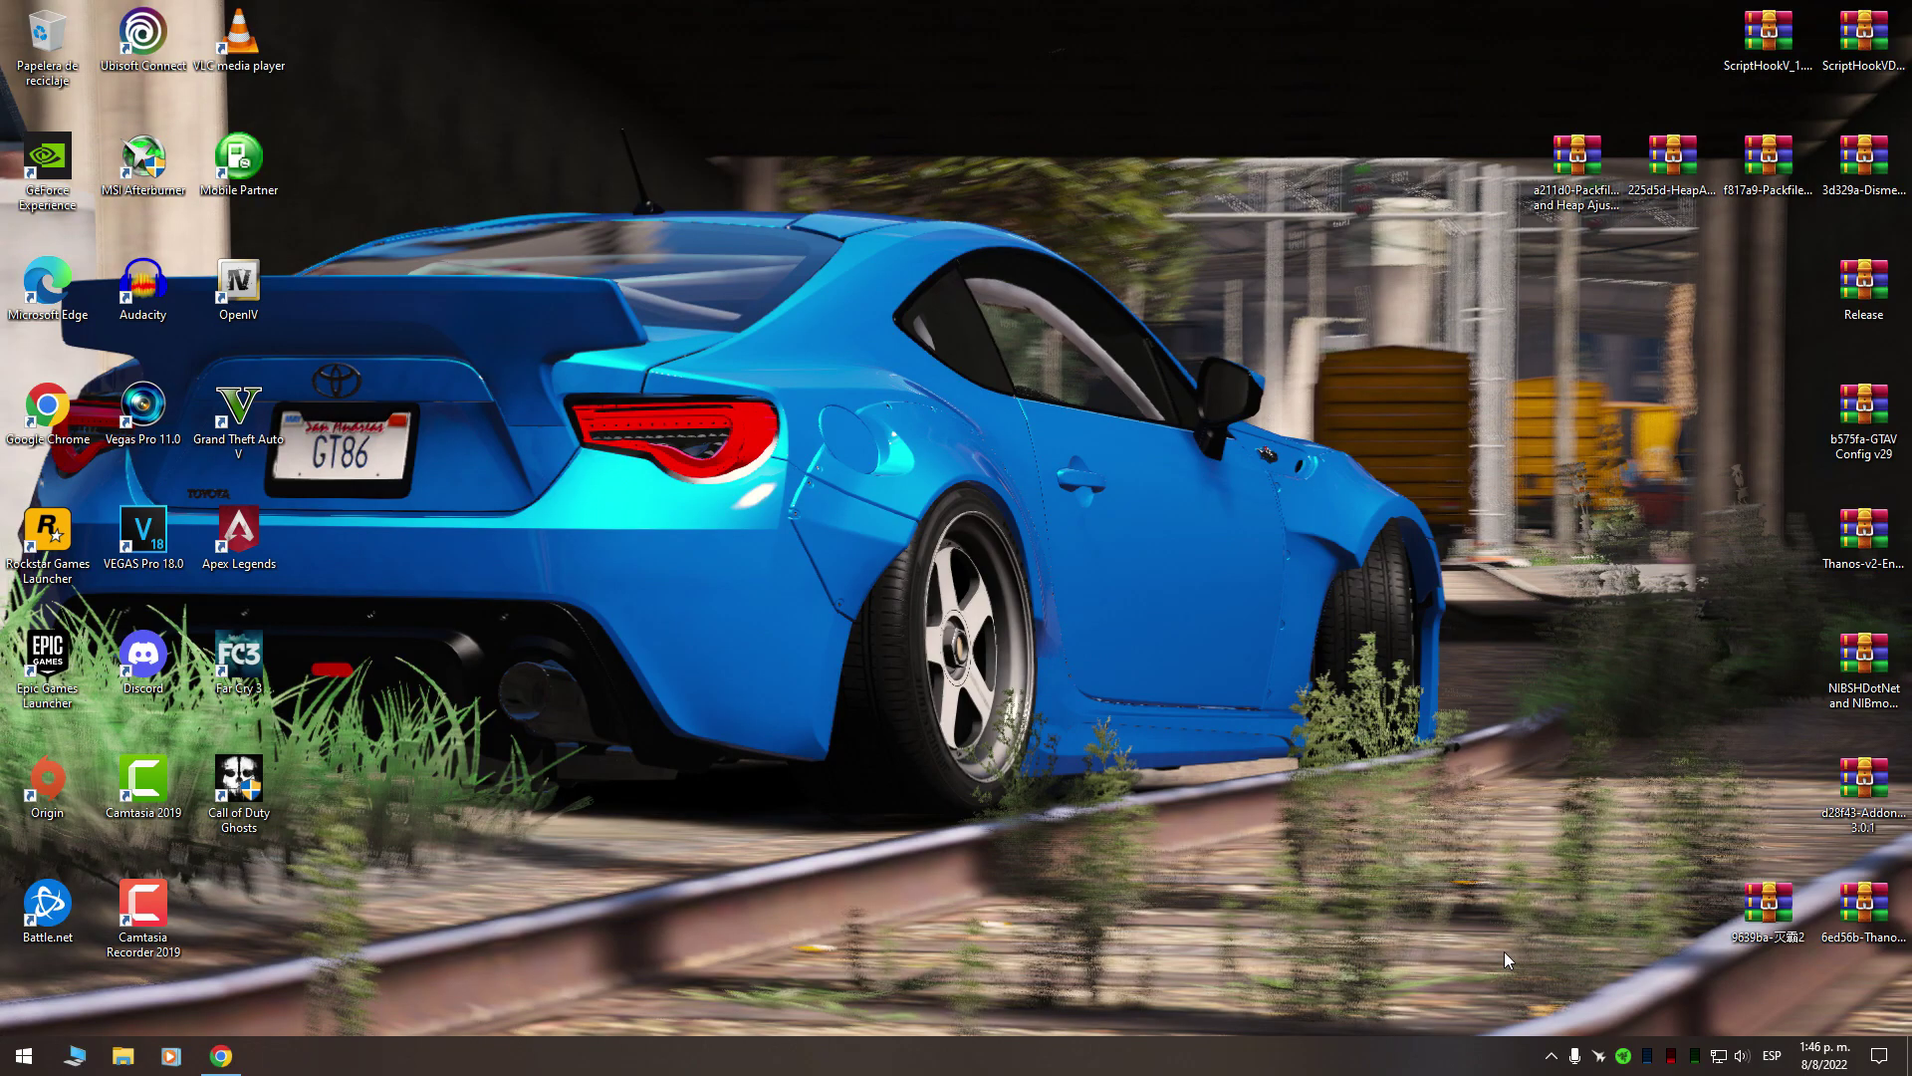
{"action": "left_click_drag", "start_coordinate": [1504, 952], "coordinate": [1908, 12]}
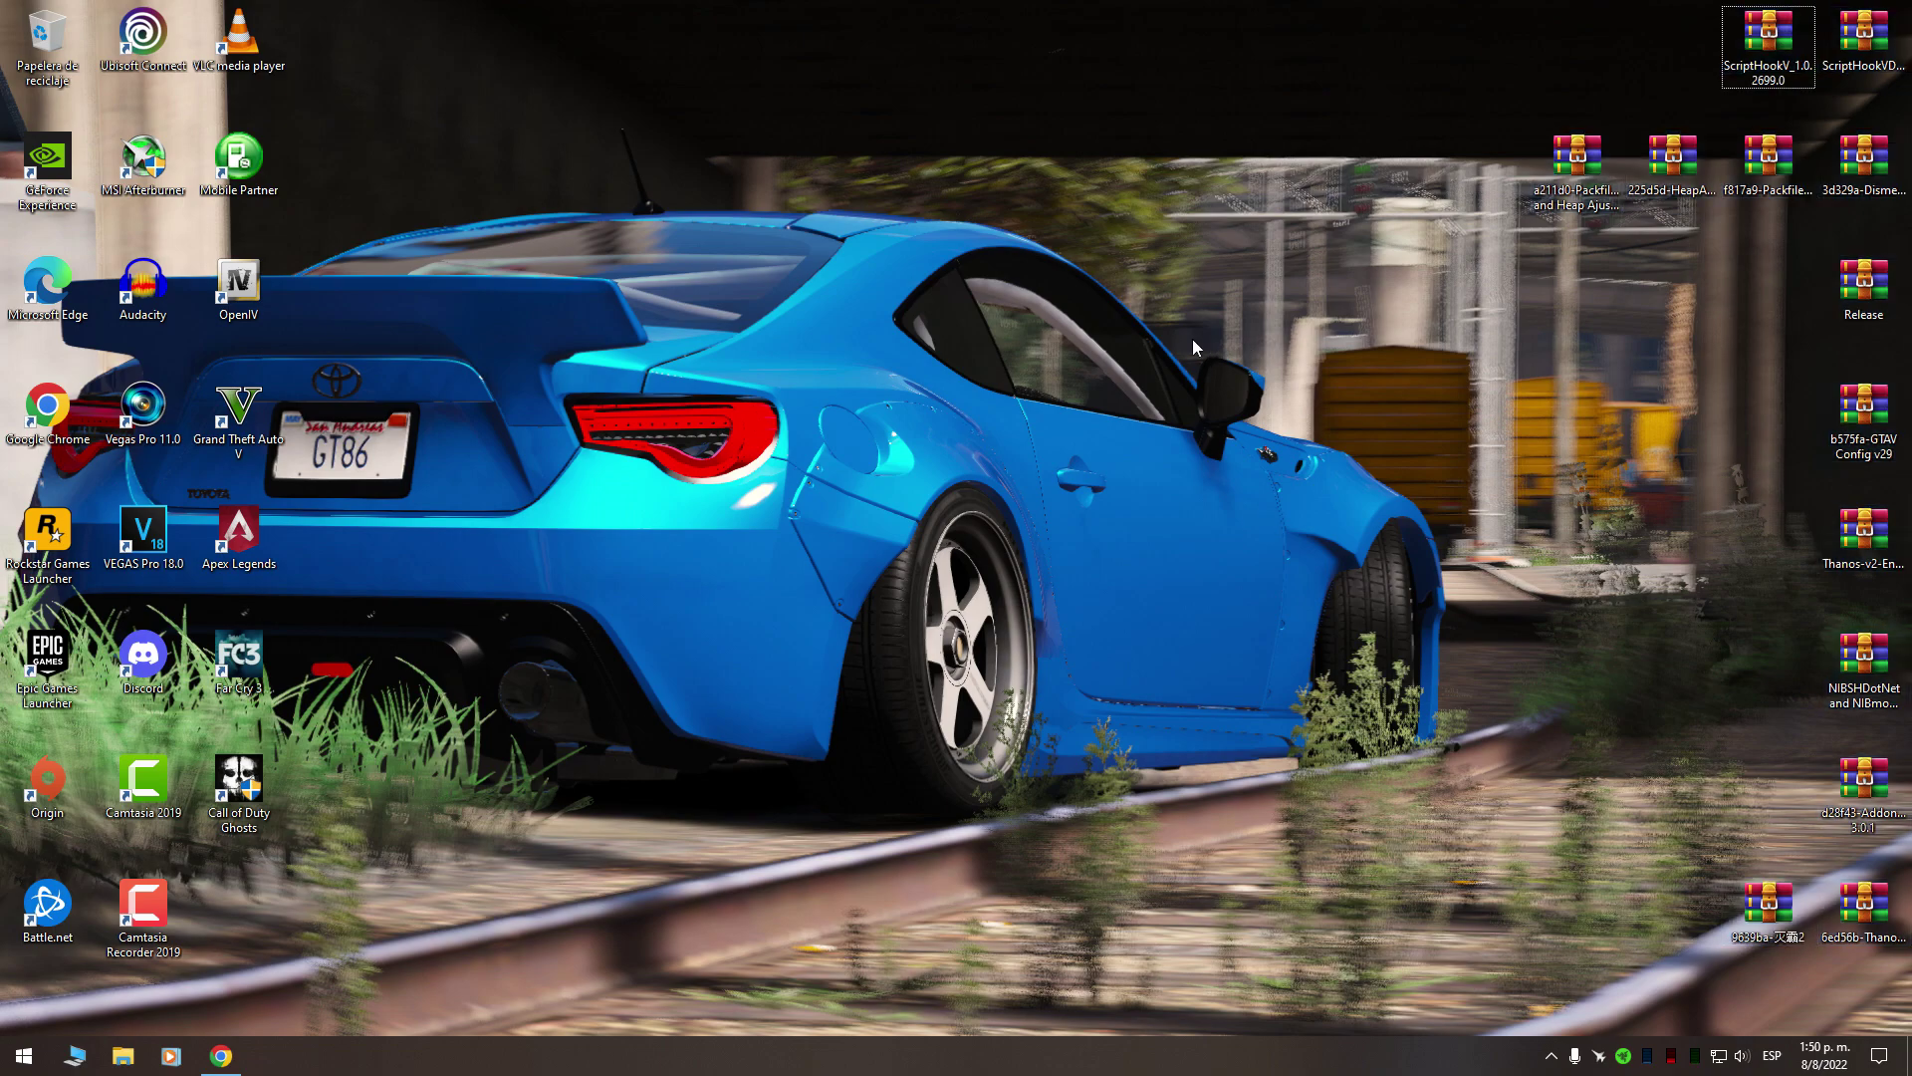
Open the ScriptHookV_1.0.2699.0 archive side by side with File Explorer showing D:\Juegos\Grand Theft Auto V.
{"action": "double_click", "coordinate": [1769, 38]}
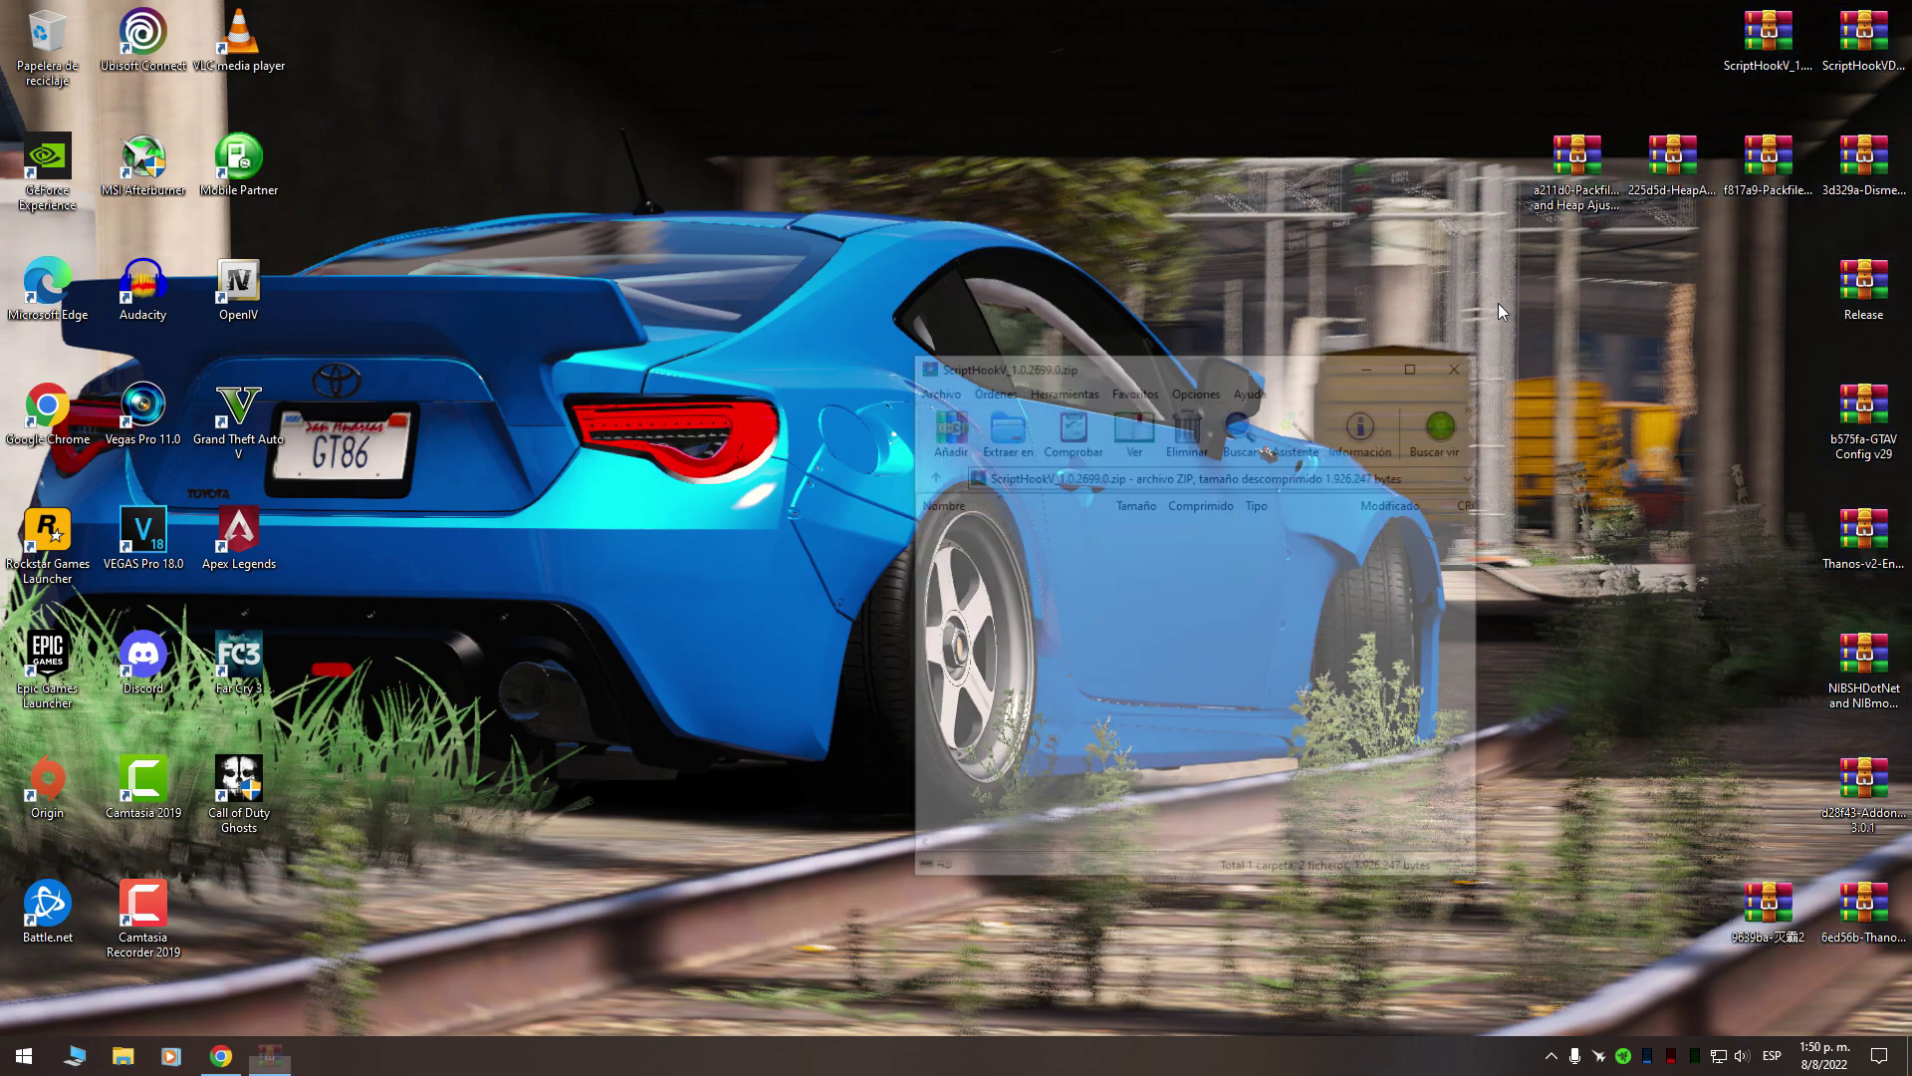
{"action": "key", "text": "super+Right"}
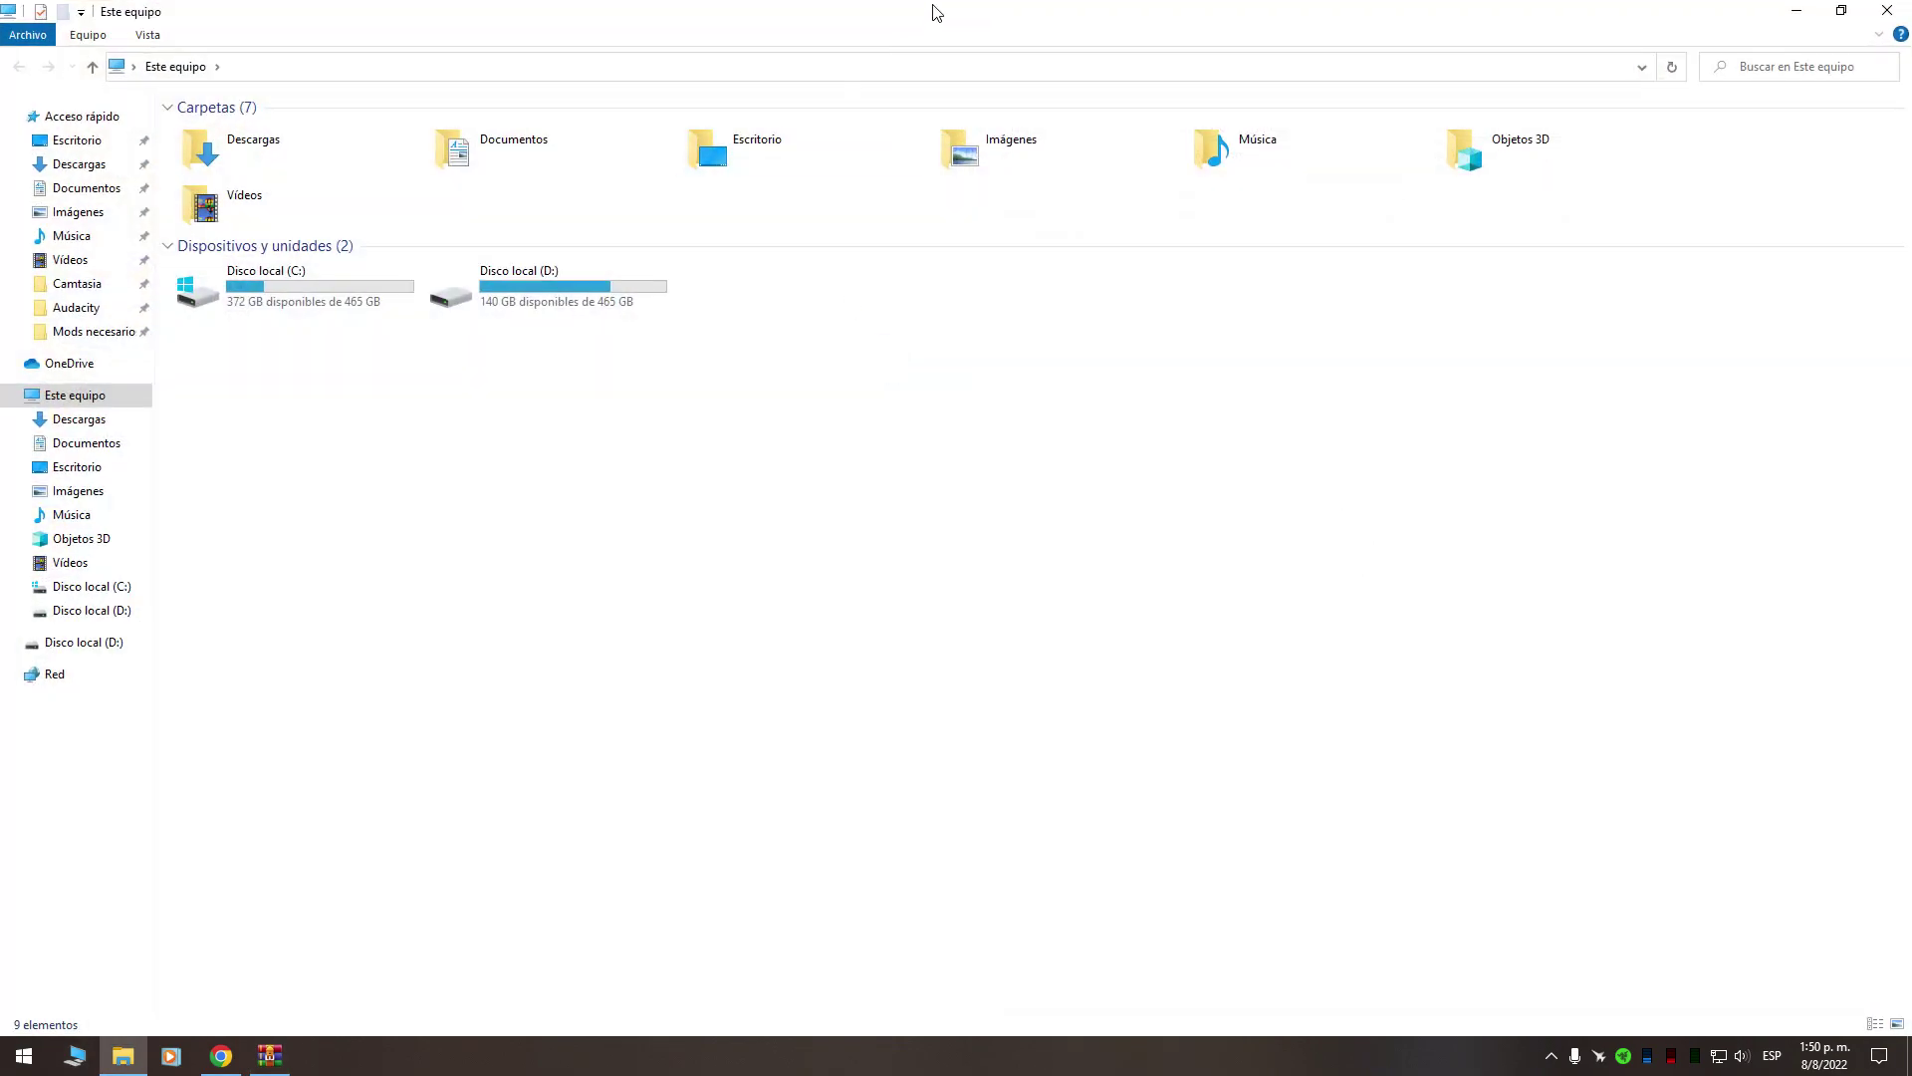
{"action": "key", "text": "super+Left"}
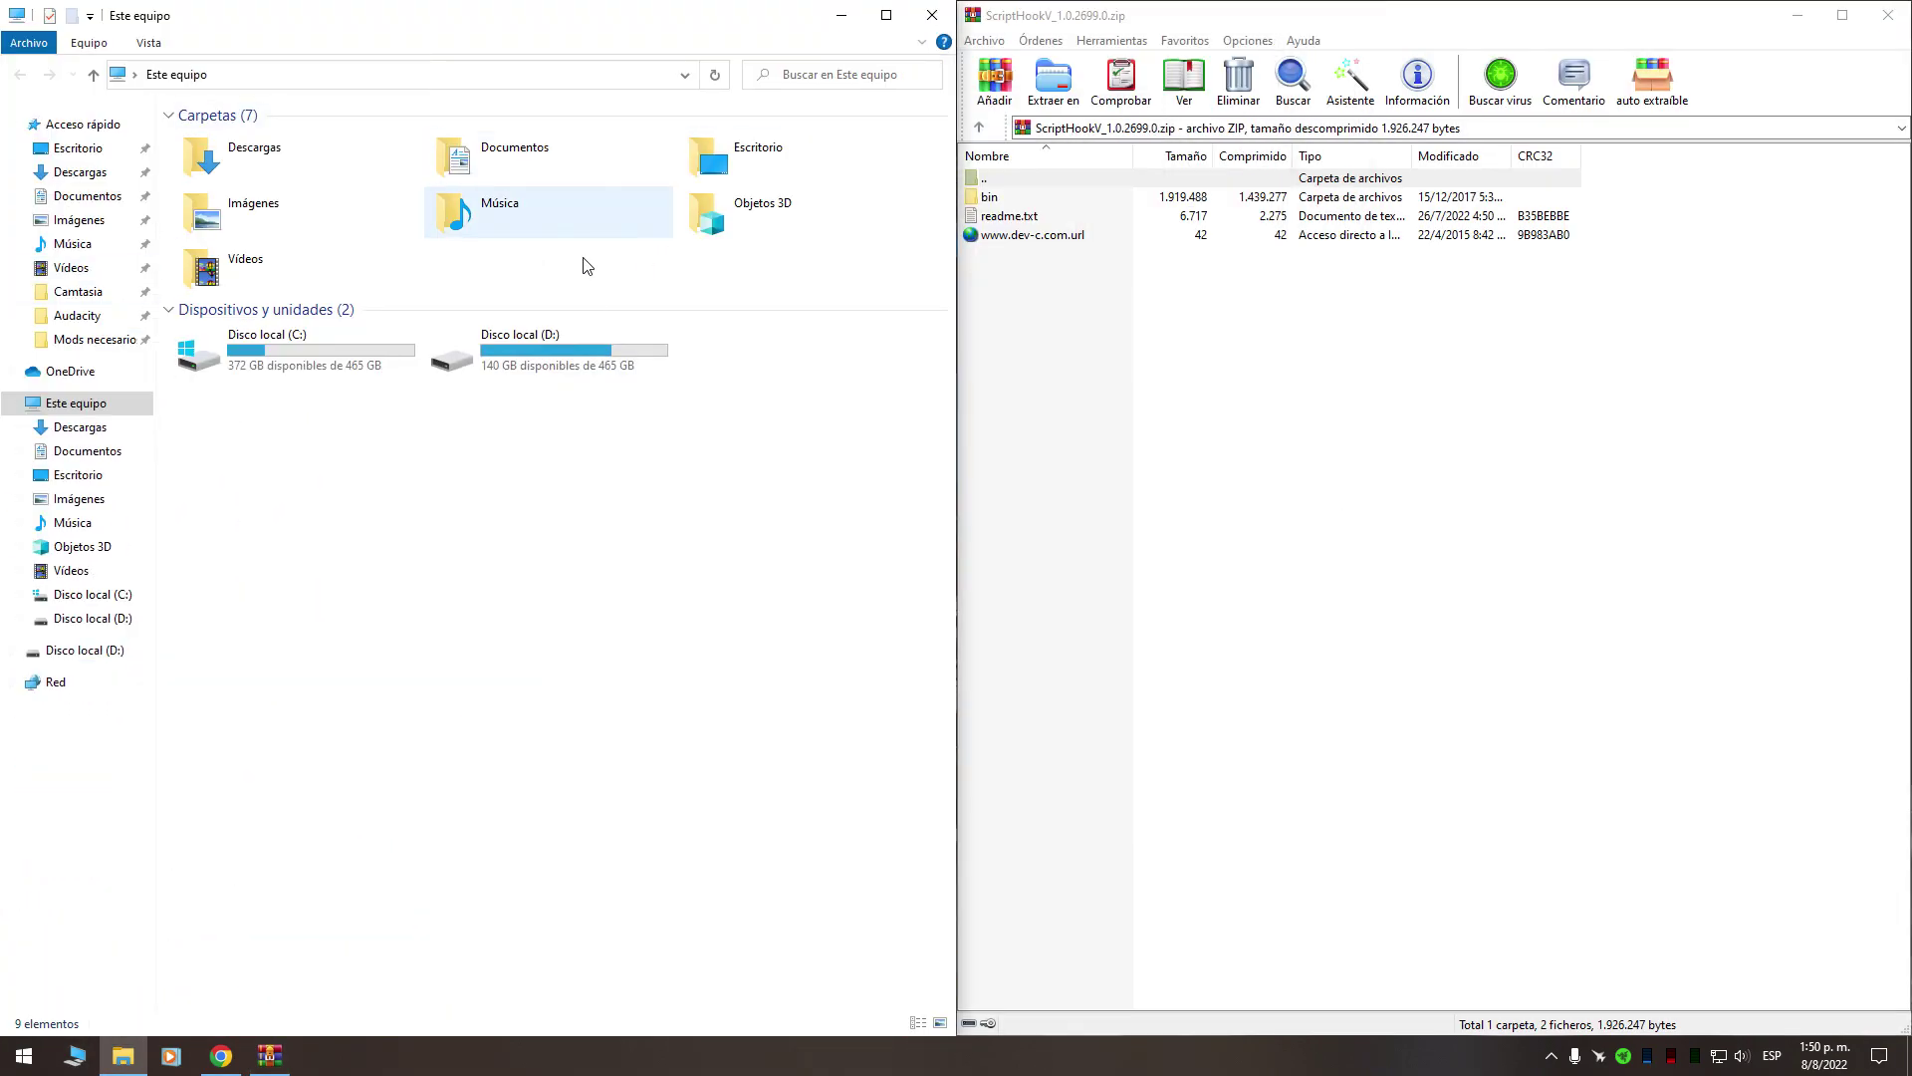
{"action": "double_click", "coordinate": [535, 351]}
{"action": "double_click", "coordinate": [683, 183]}
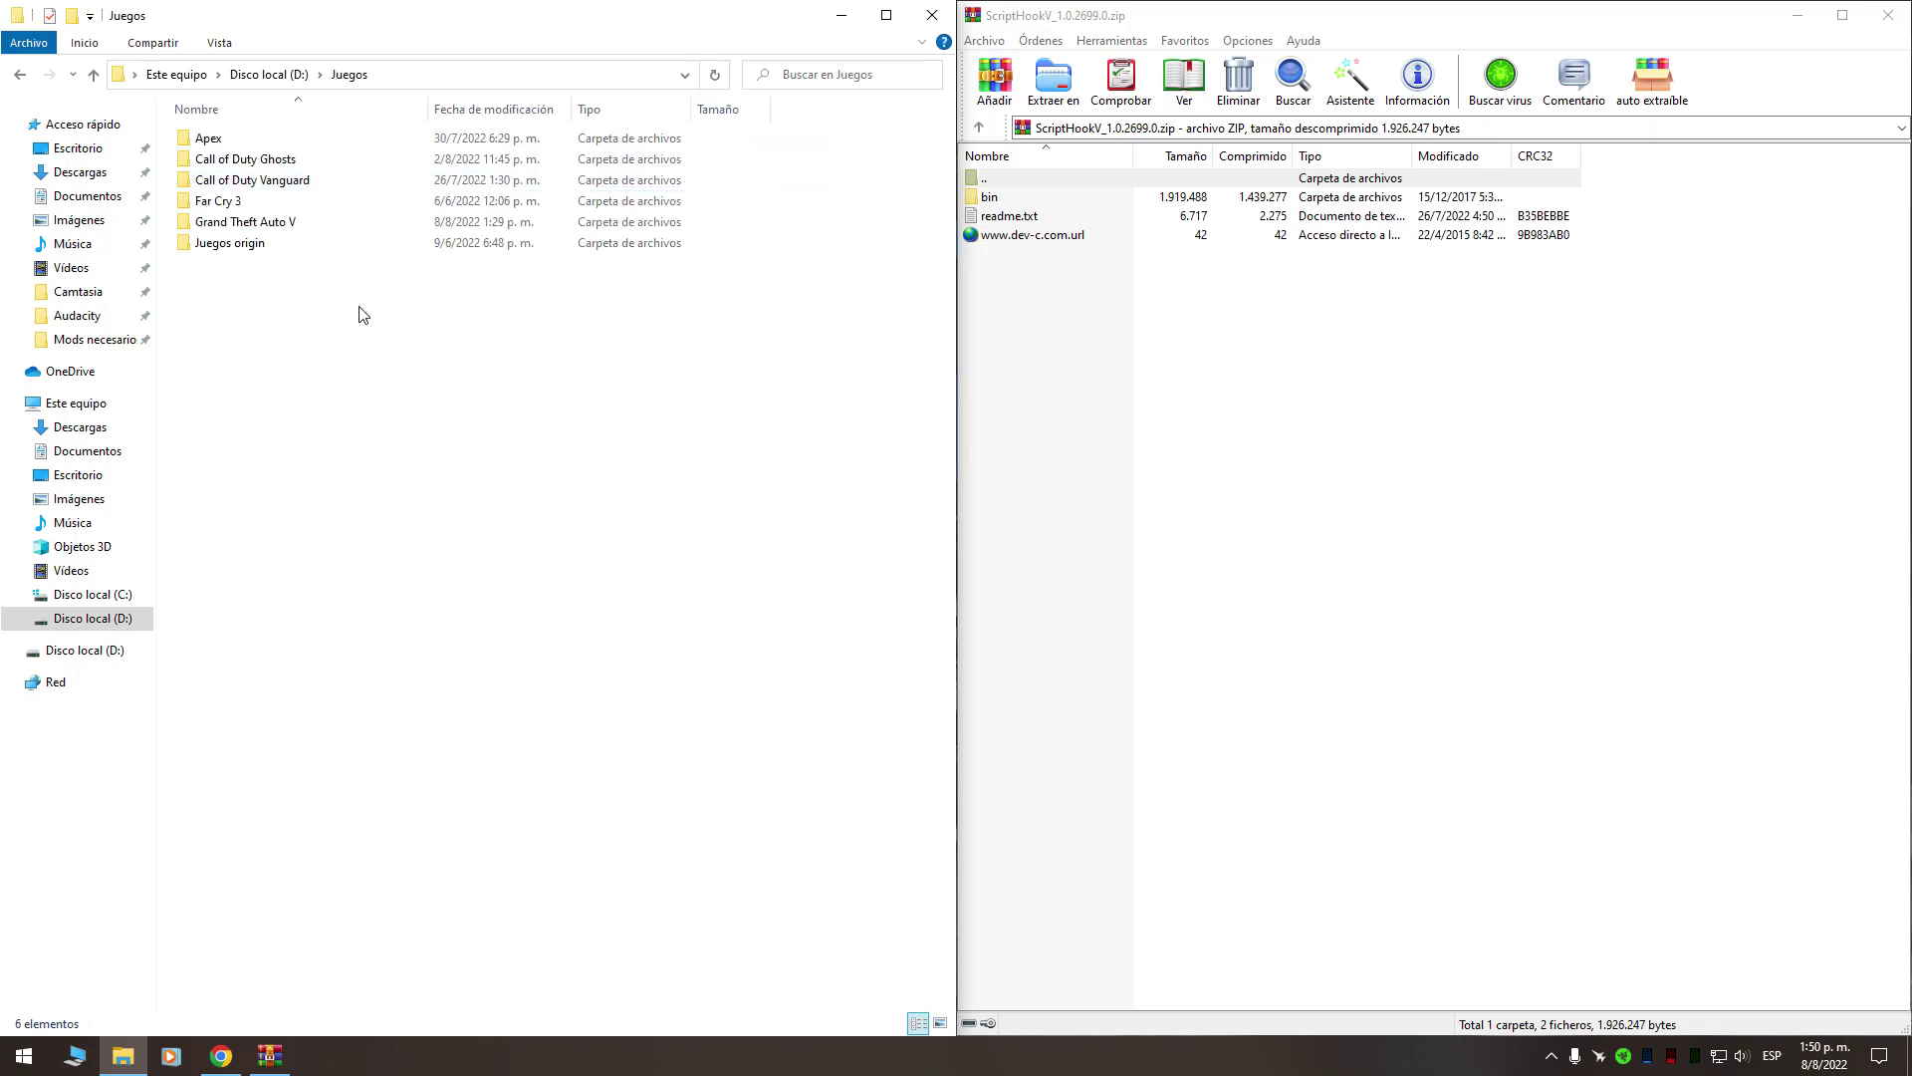
{"action": "double_click", "coordinate": [282, 221]}
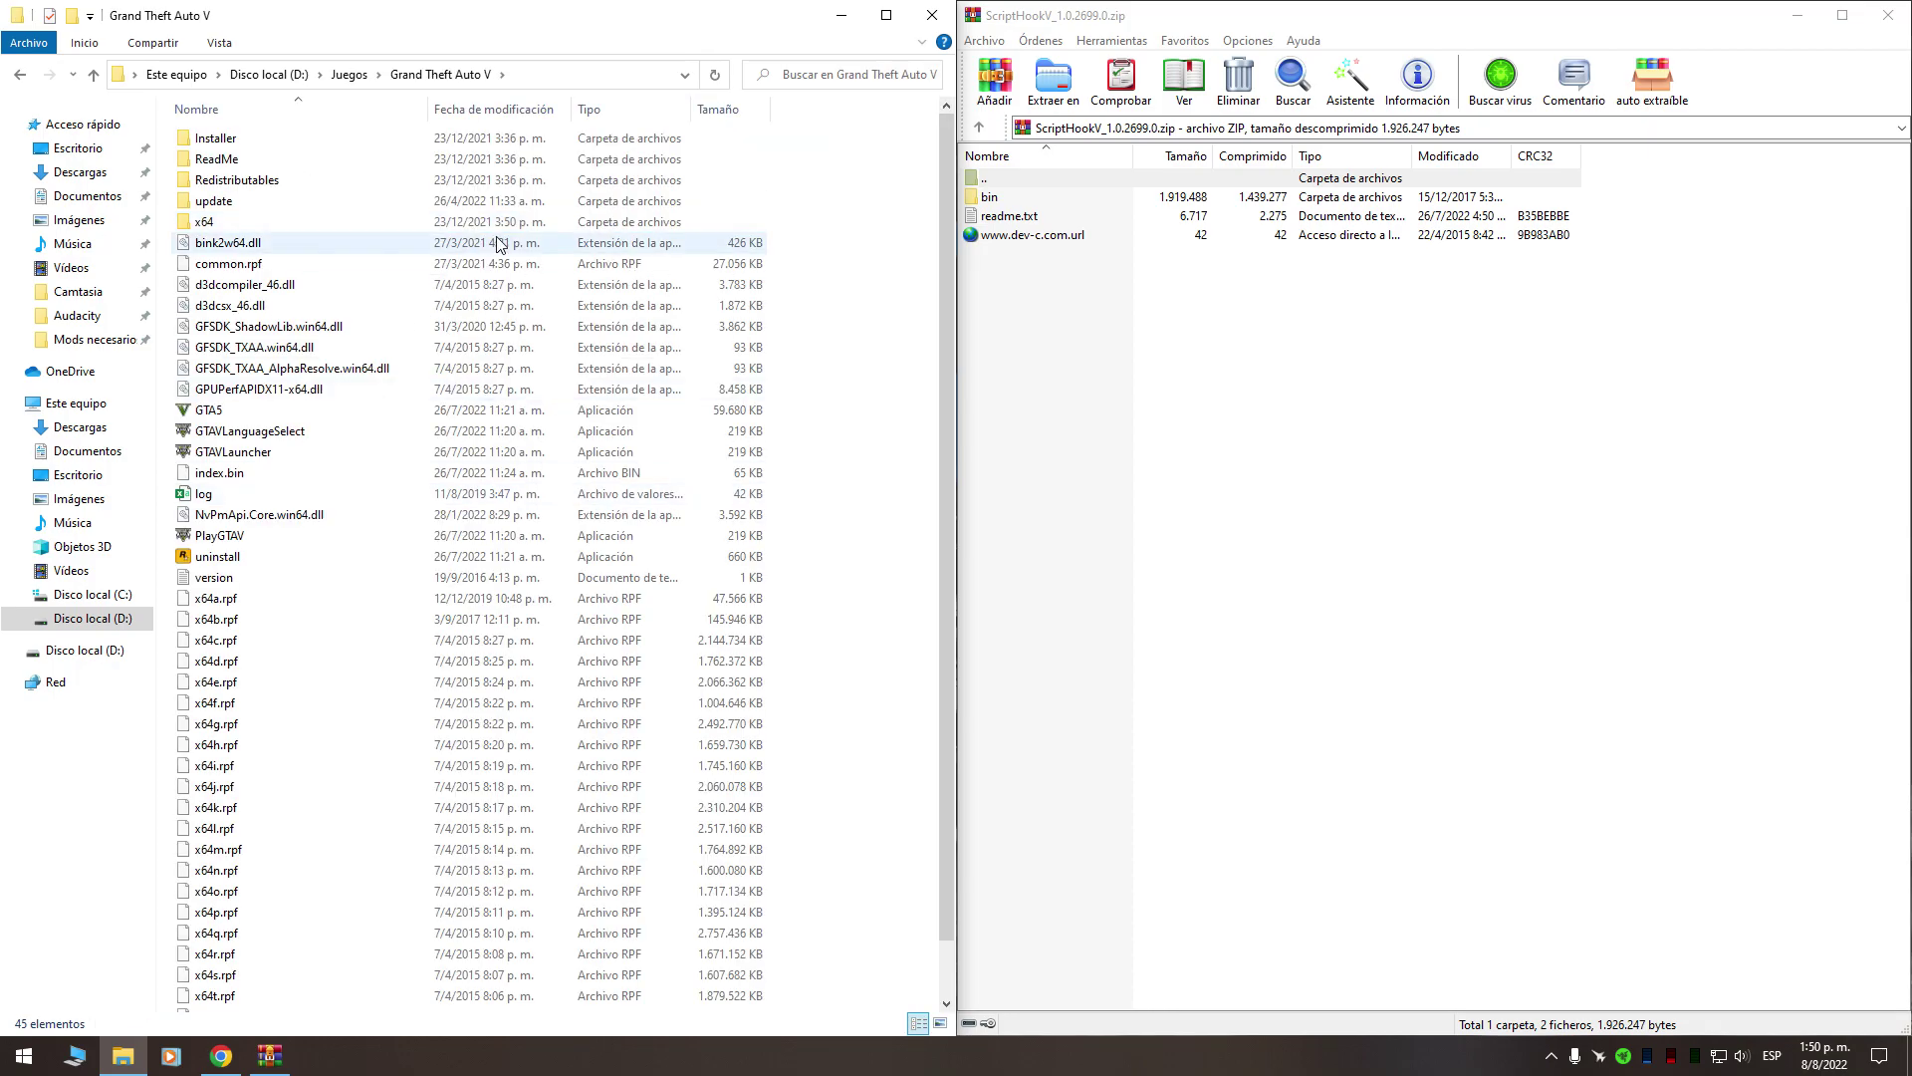
Extract dinput8.dll, NativeTrainer.asi and ScriptHookV.dll from the archive's bin folder into the Grand Theft Auto V folder, and close the archive.
{"action": "double_click", "coordinate": [991, 197]}
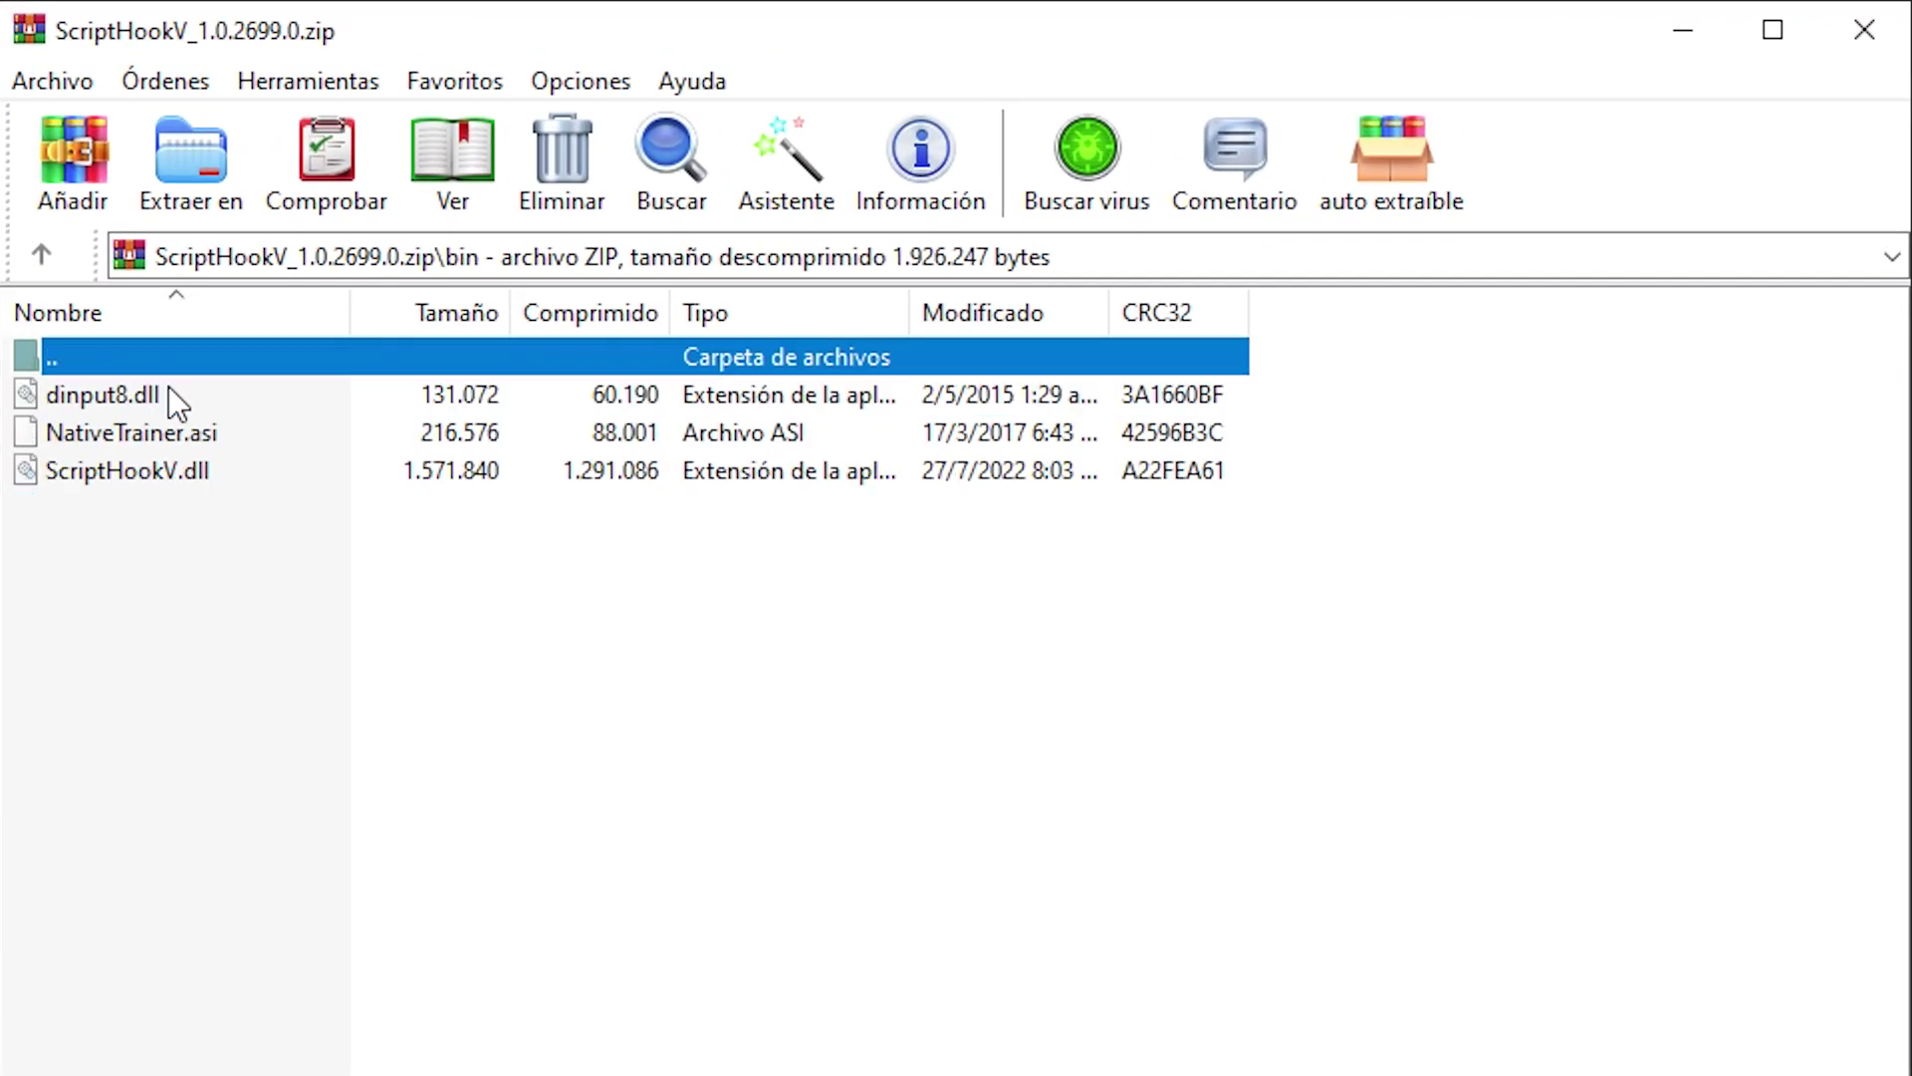
{"action": "left_click_drag", "start_coordinate": [349, 603], "coordinate": [101, 396]}
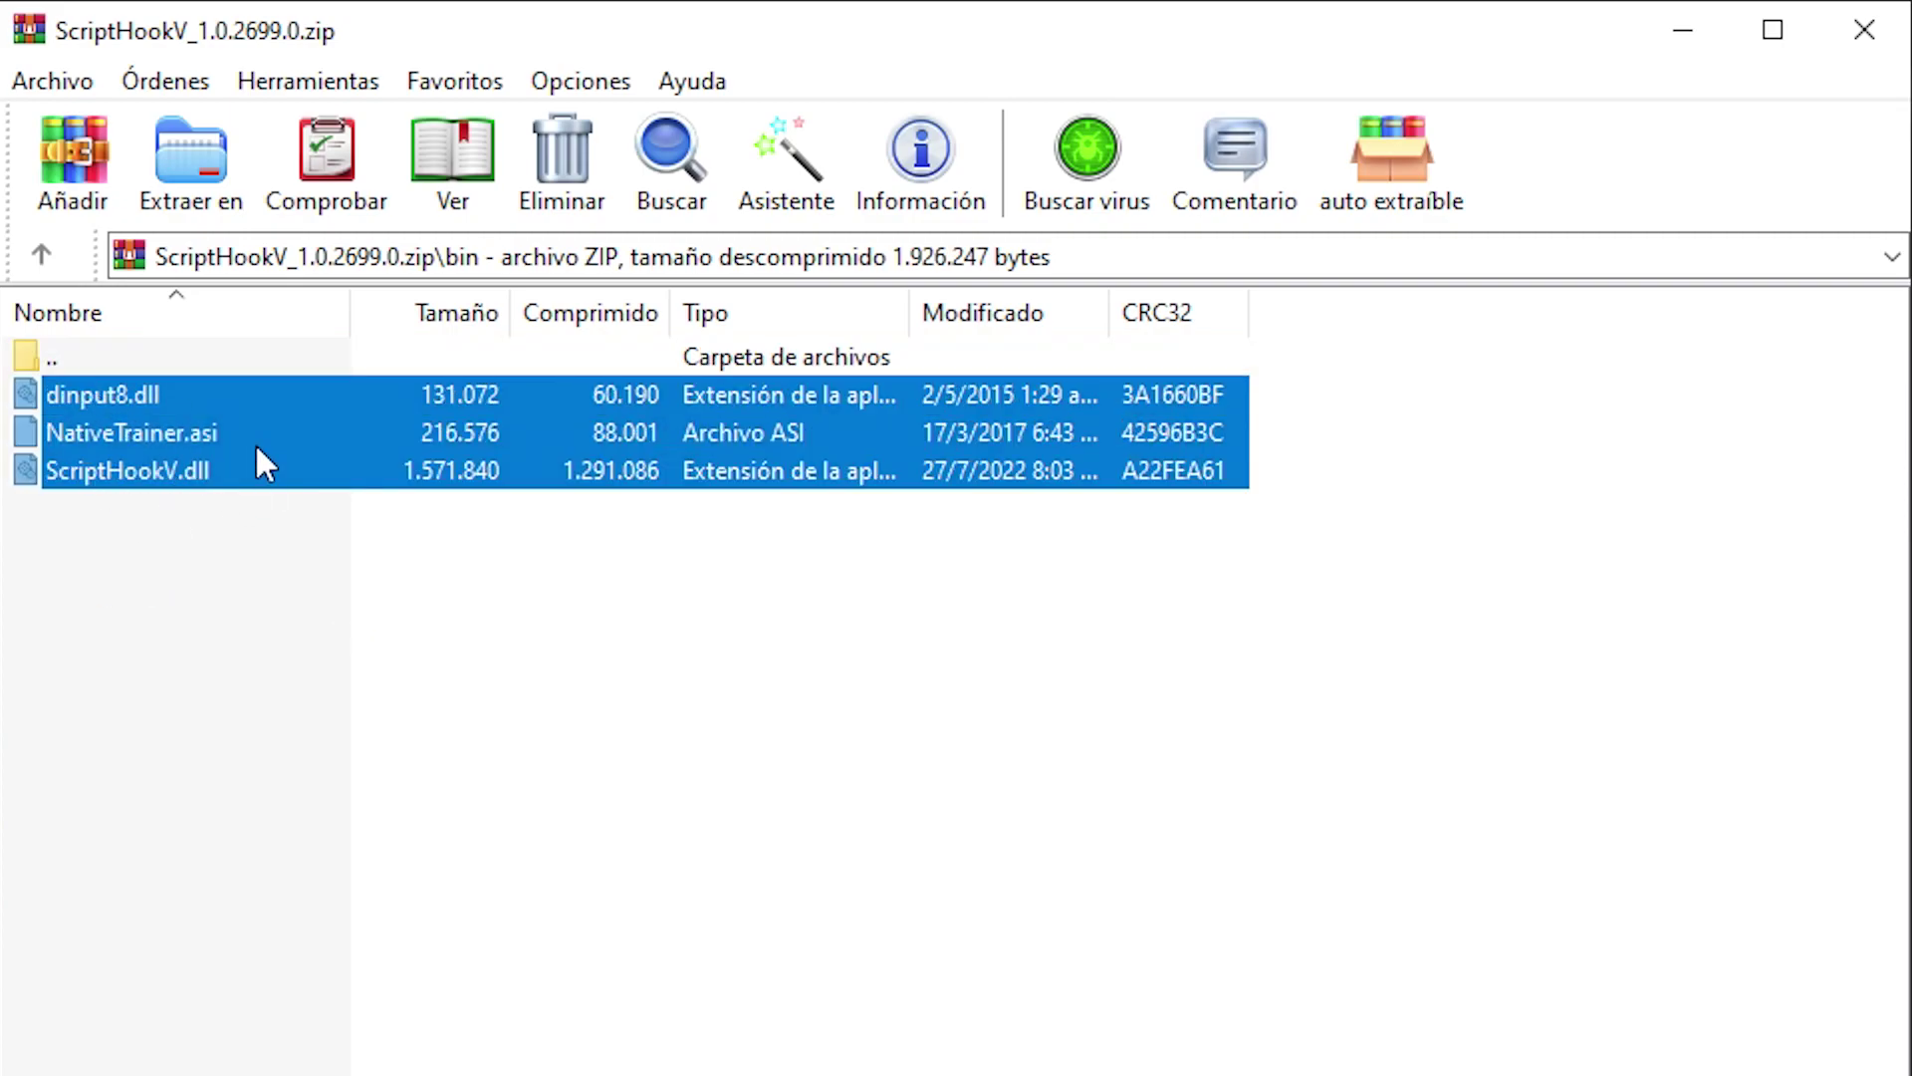
{"action": "left_click_drag", "start_coordinate": [245, 419], "coordinate": [902, 331]}
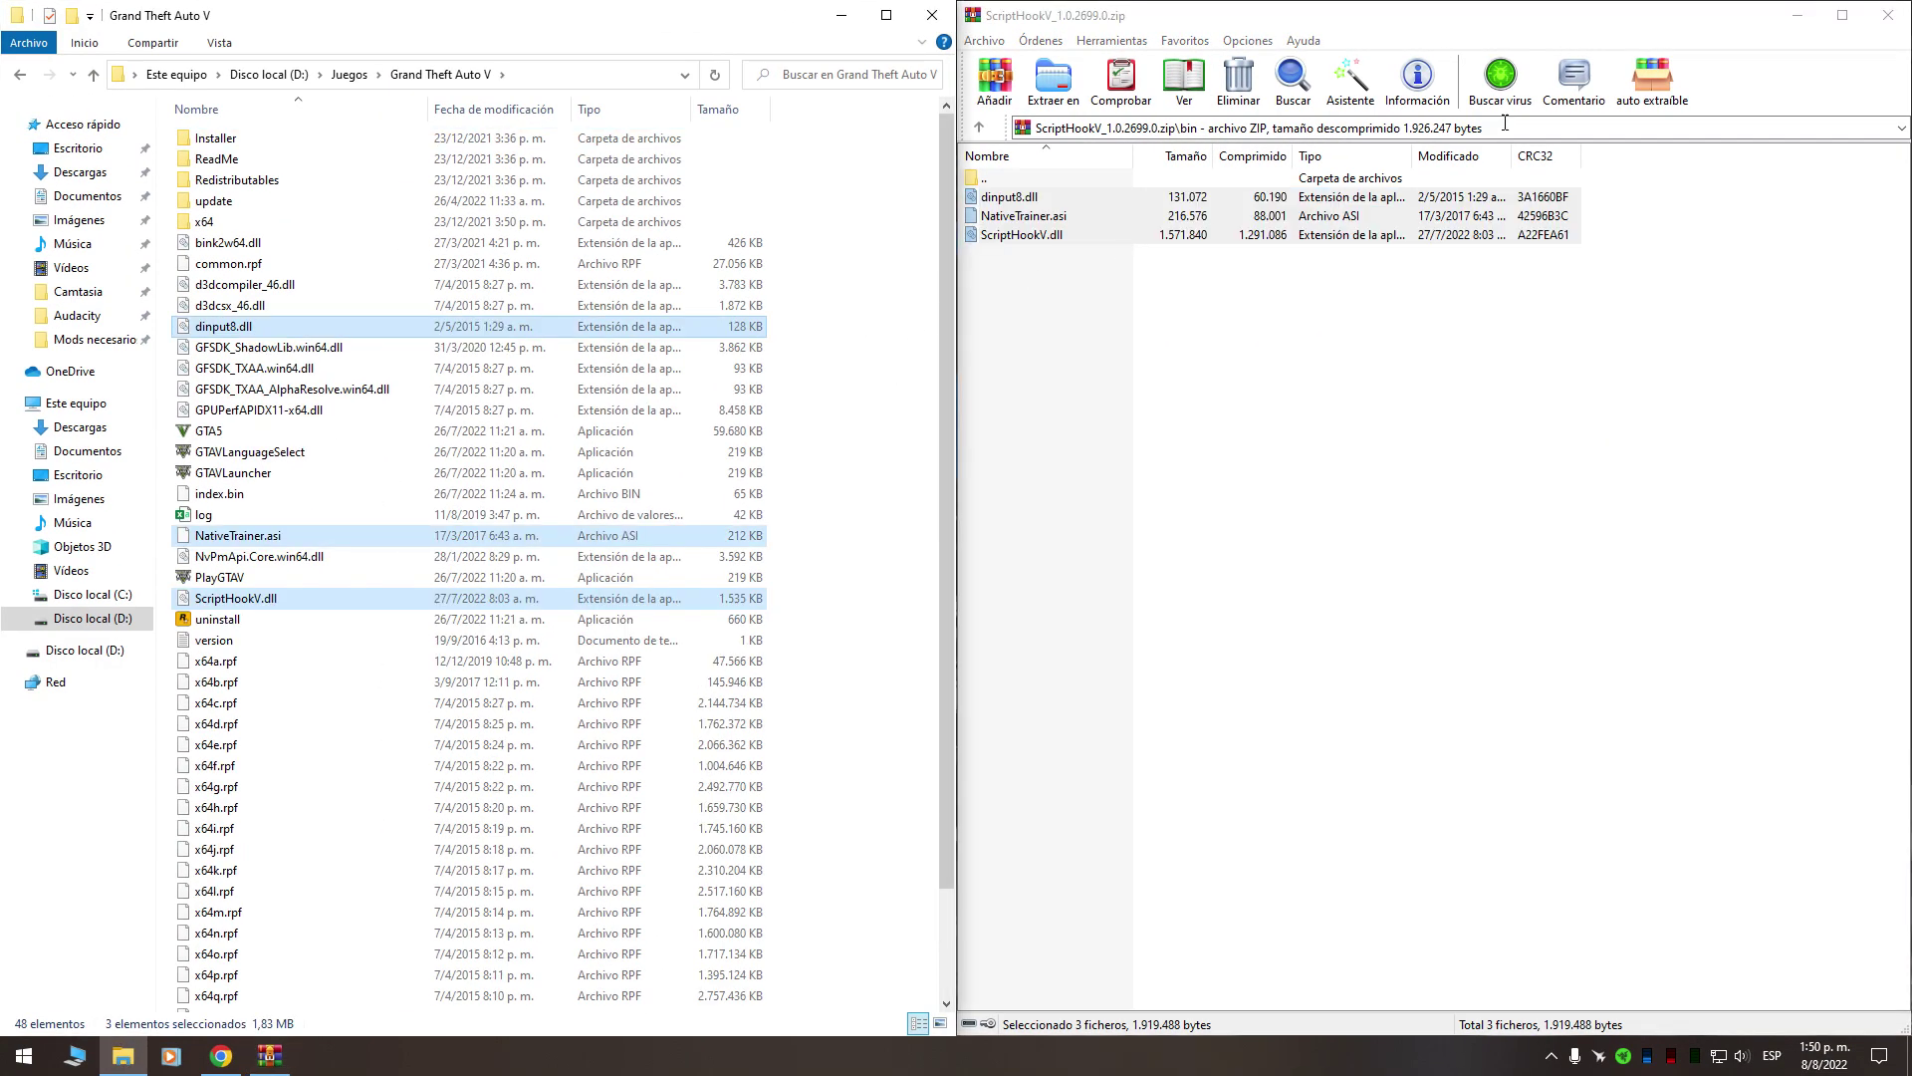
{"action": "left_click", "coordinate": [1887, 15]}
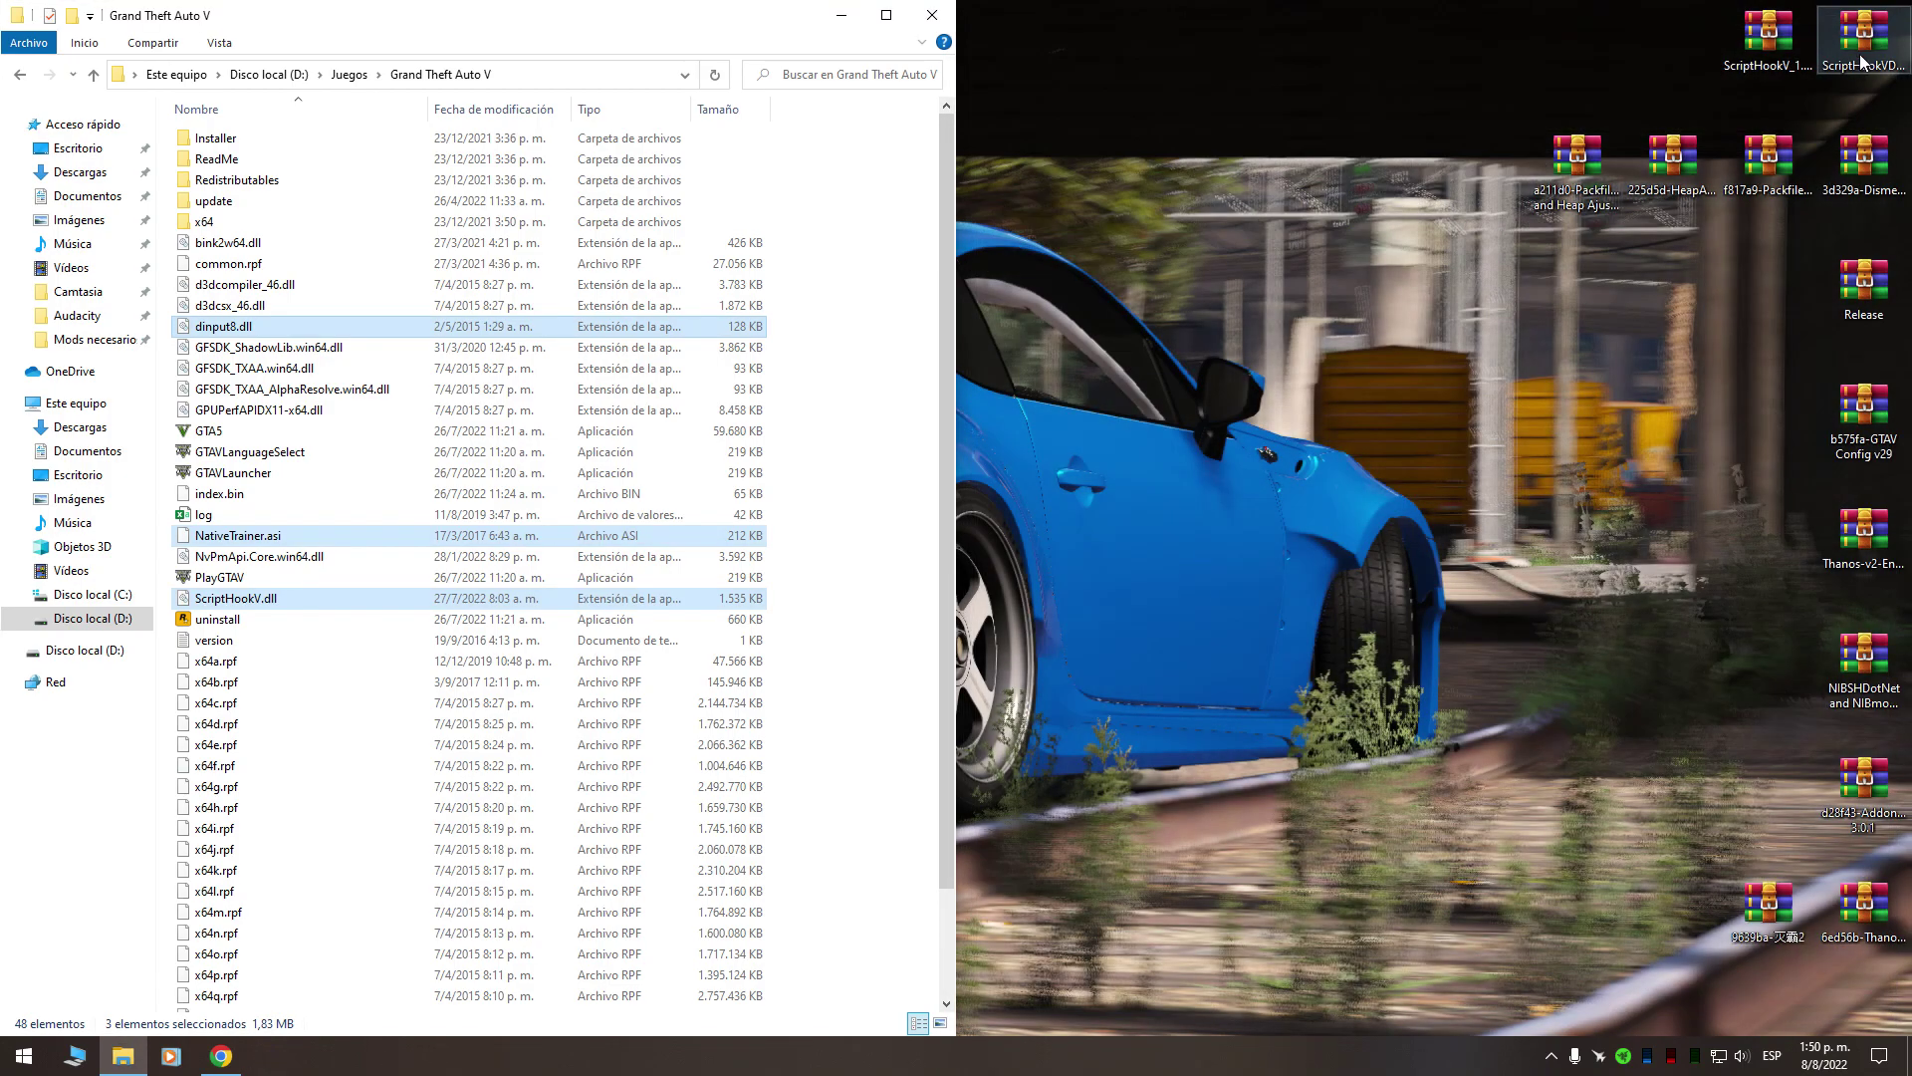
Extract all files of the ScriptHookVDotNet archive into the Grand Theft Auto V folder and close the archive.
{"action": "double_click", "coordinate": [1863, 34]}
{"action": "mouse_move", "coordinate": [1241, 348]}
{"action": "left_mouse_down"}
{"action": "mouse_move", "coordinate": [1892, 677]}
{"action": "mouse_move", "coordinate": [5, 379]}
{"action": "left_mouse_up"}
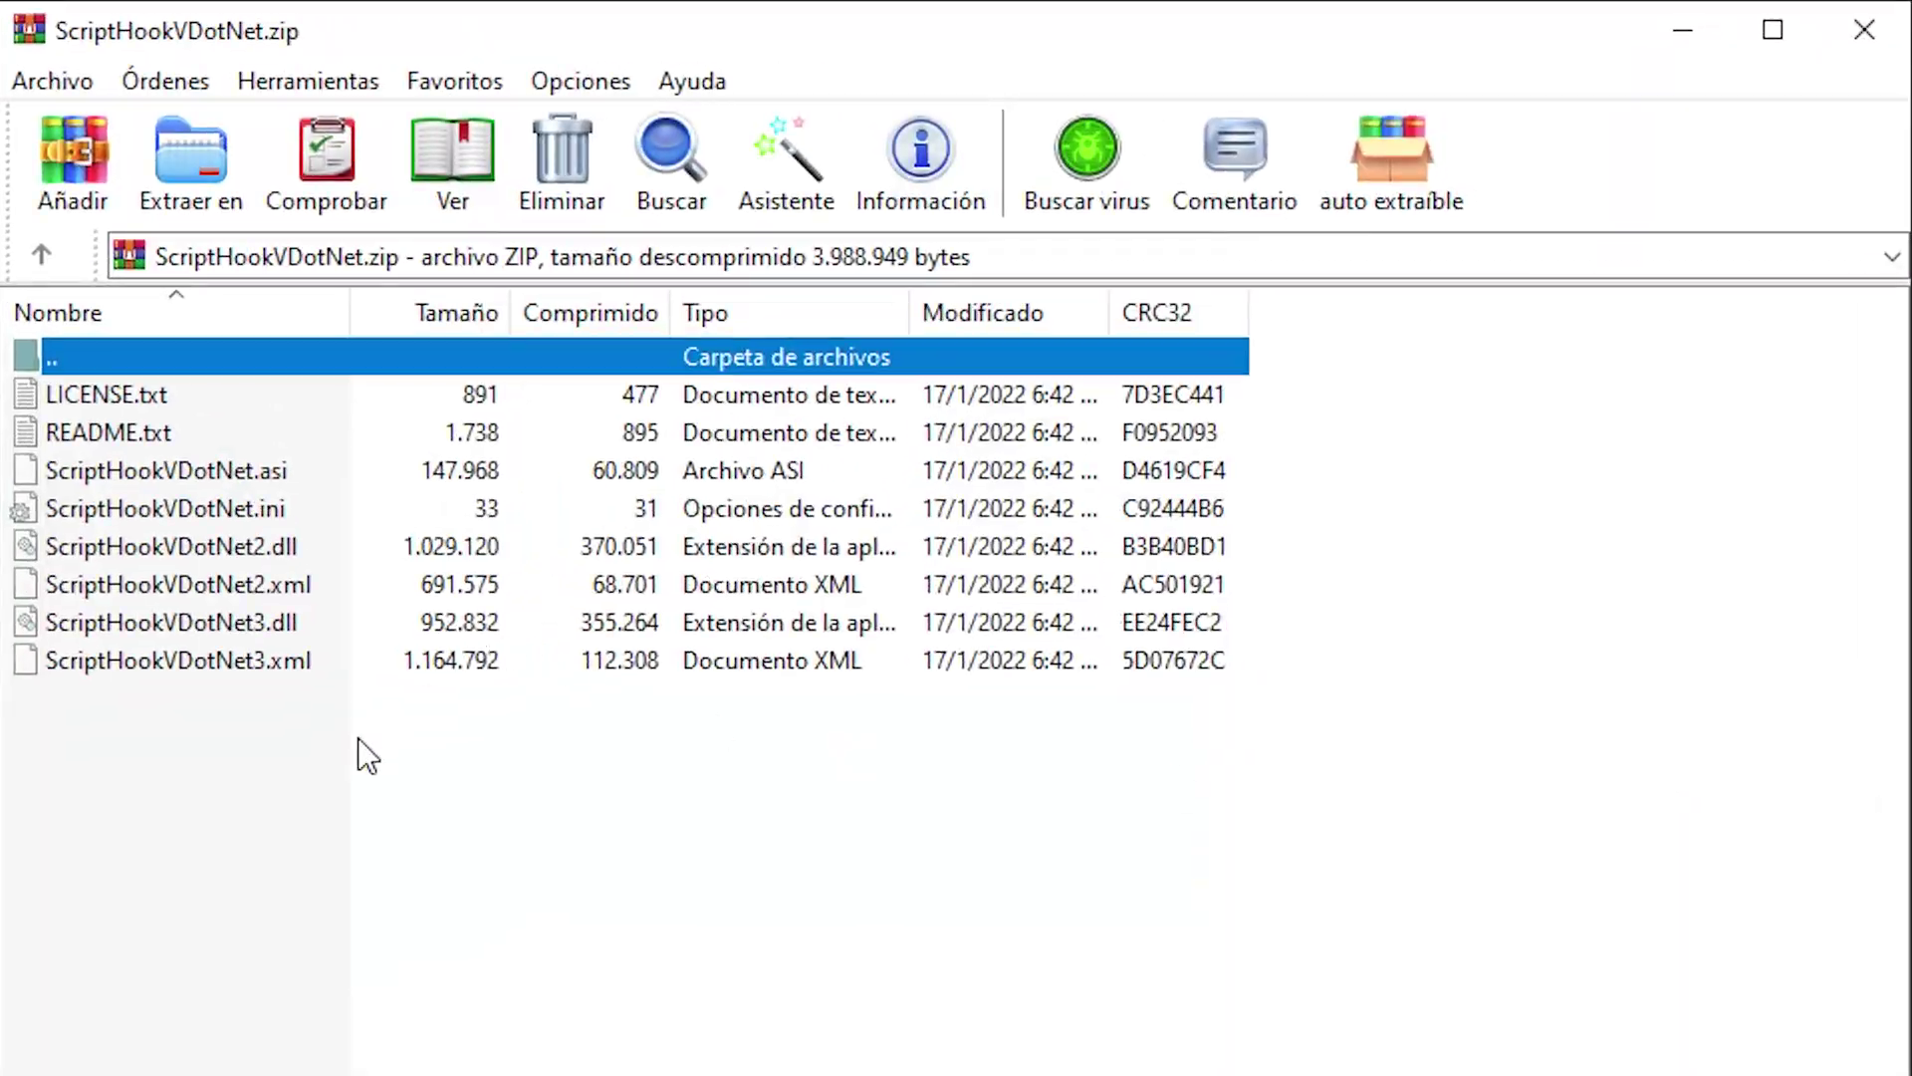
{"action": "mouse_move", "coordinate": [401, 832]}
{"action": "left_mouse_down"}
{"action": "mouse_move", "coordinate": [197, 577]}
{"action": "mouse_move", "coordinate": [118, 403]}
{"action": "mouse_move", "coordinate": [229, 468]}
{"action": "mouse_move", "coordinate": [0, 787]}
{"action": "left_mouse_up"}
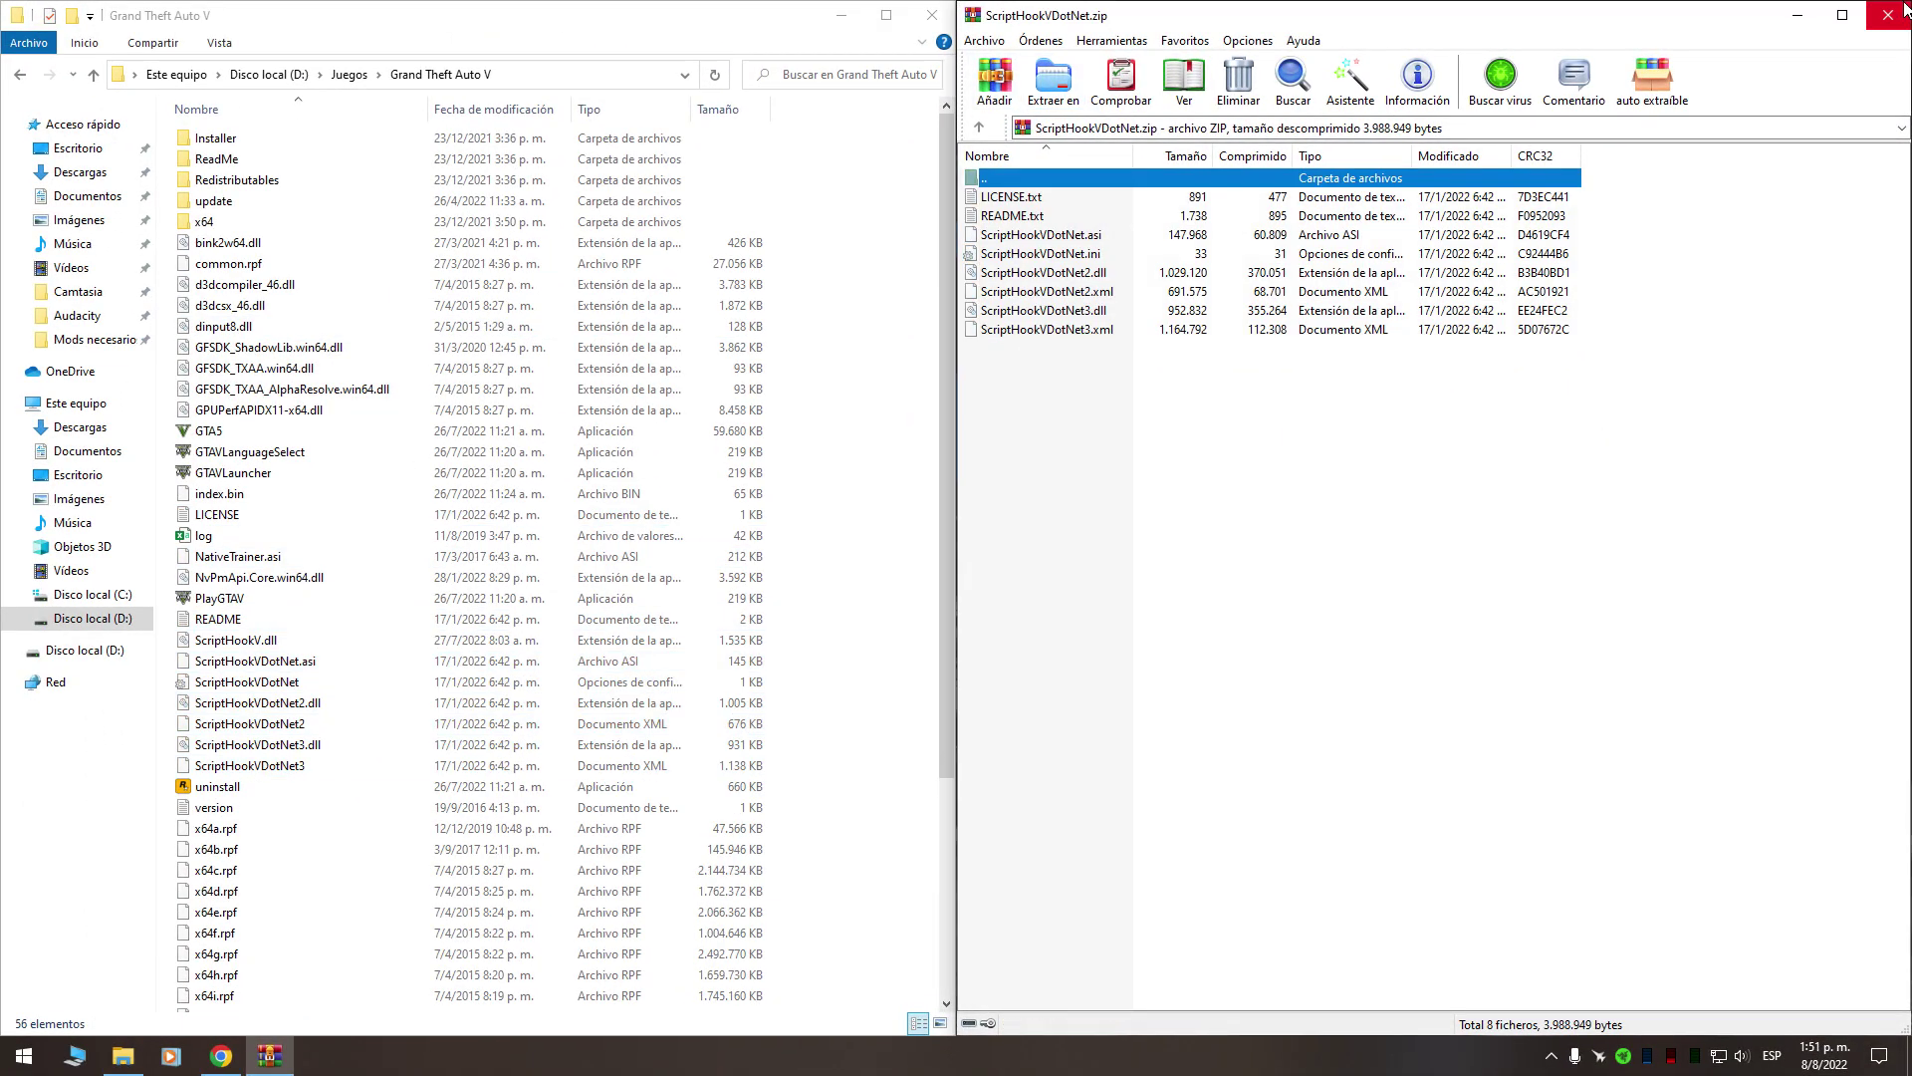
{"action": "left_click", "coordinate": [1904, 10]}
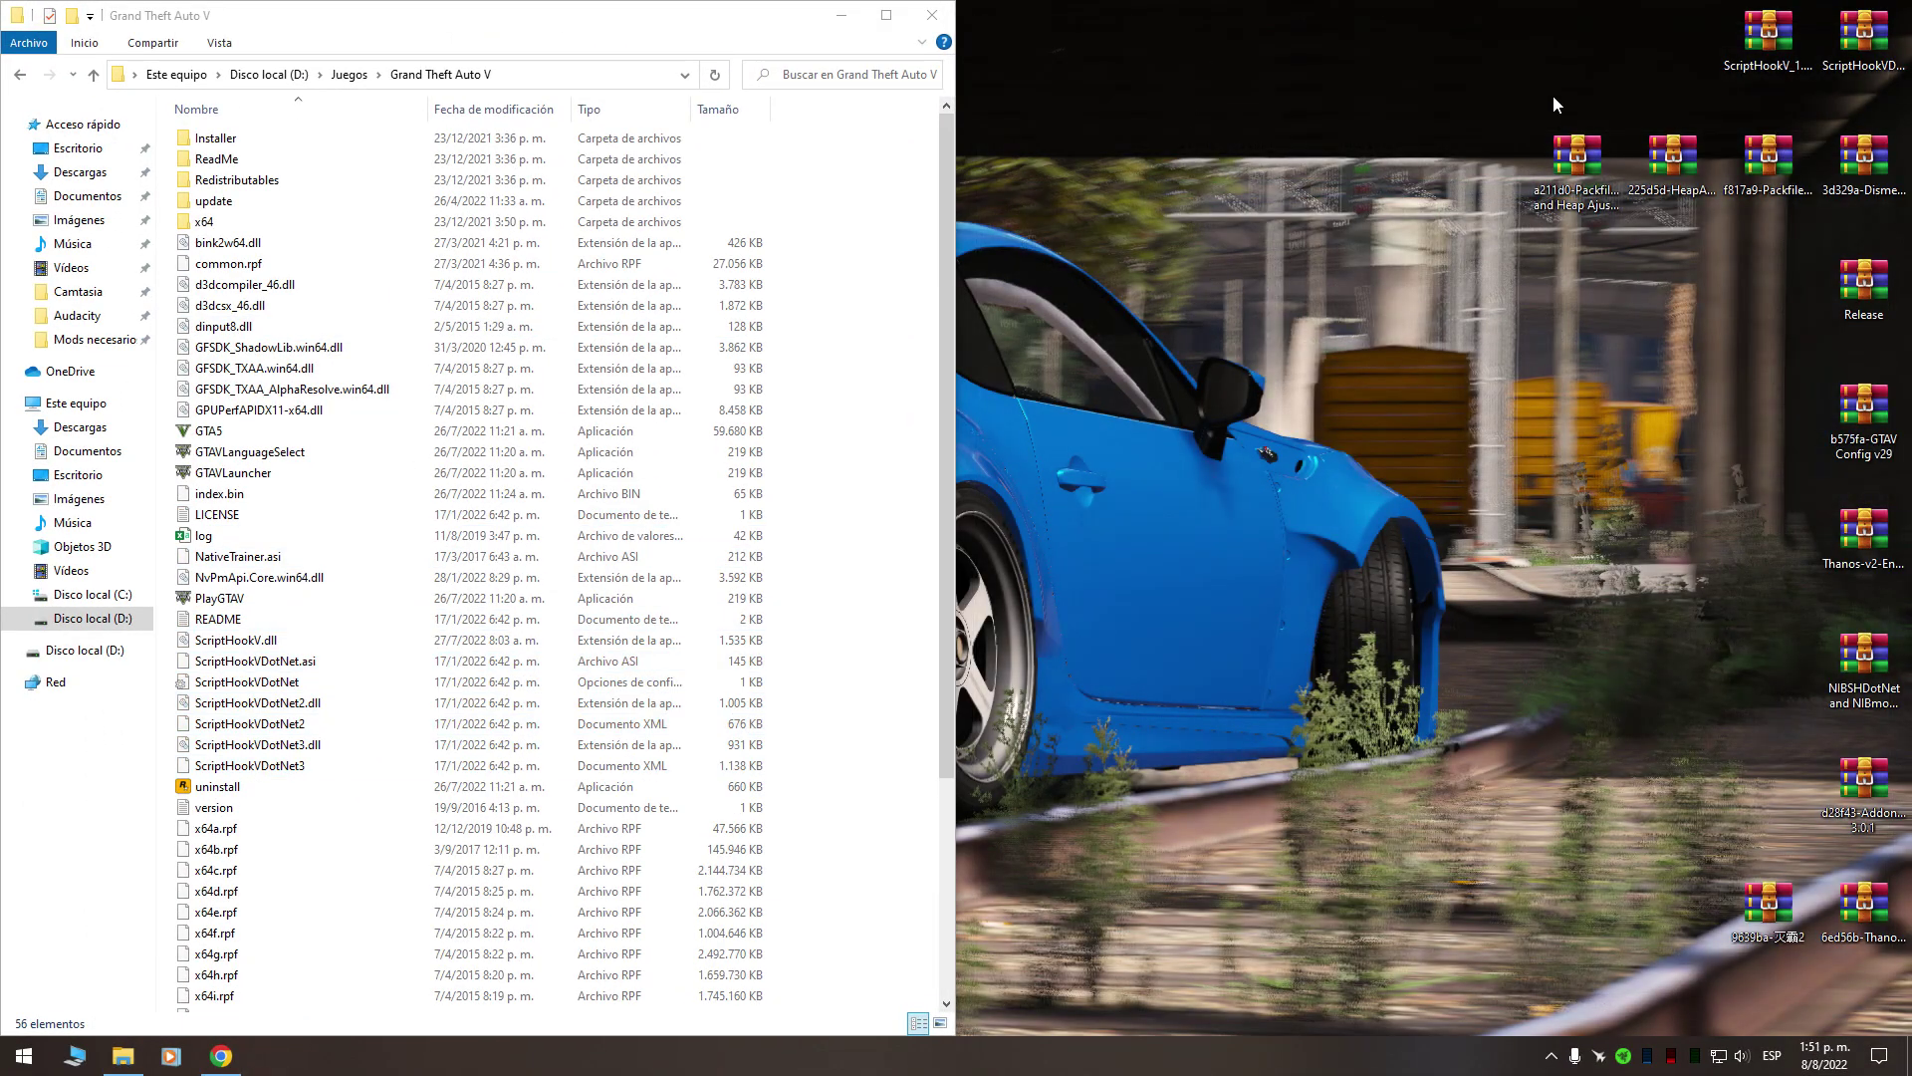
Extract HeapAdjuster.ini and PackfileLimitAdjuster.ini from the a211d0 Packfilelimit and Heap Ajuster archive into the Grand Theft Auto V folder, and close the archive.
{"action": "left_click", "coordinate": [1576, 164]}
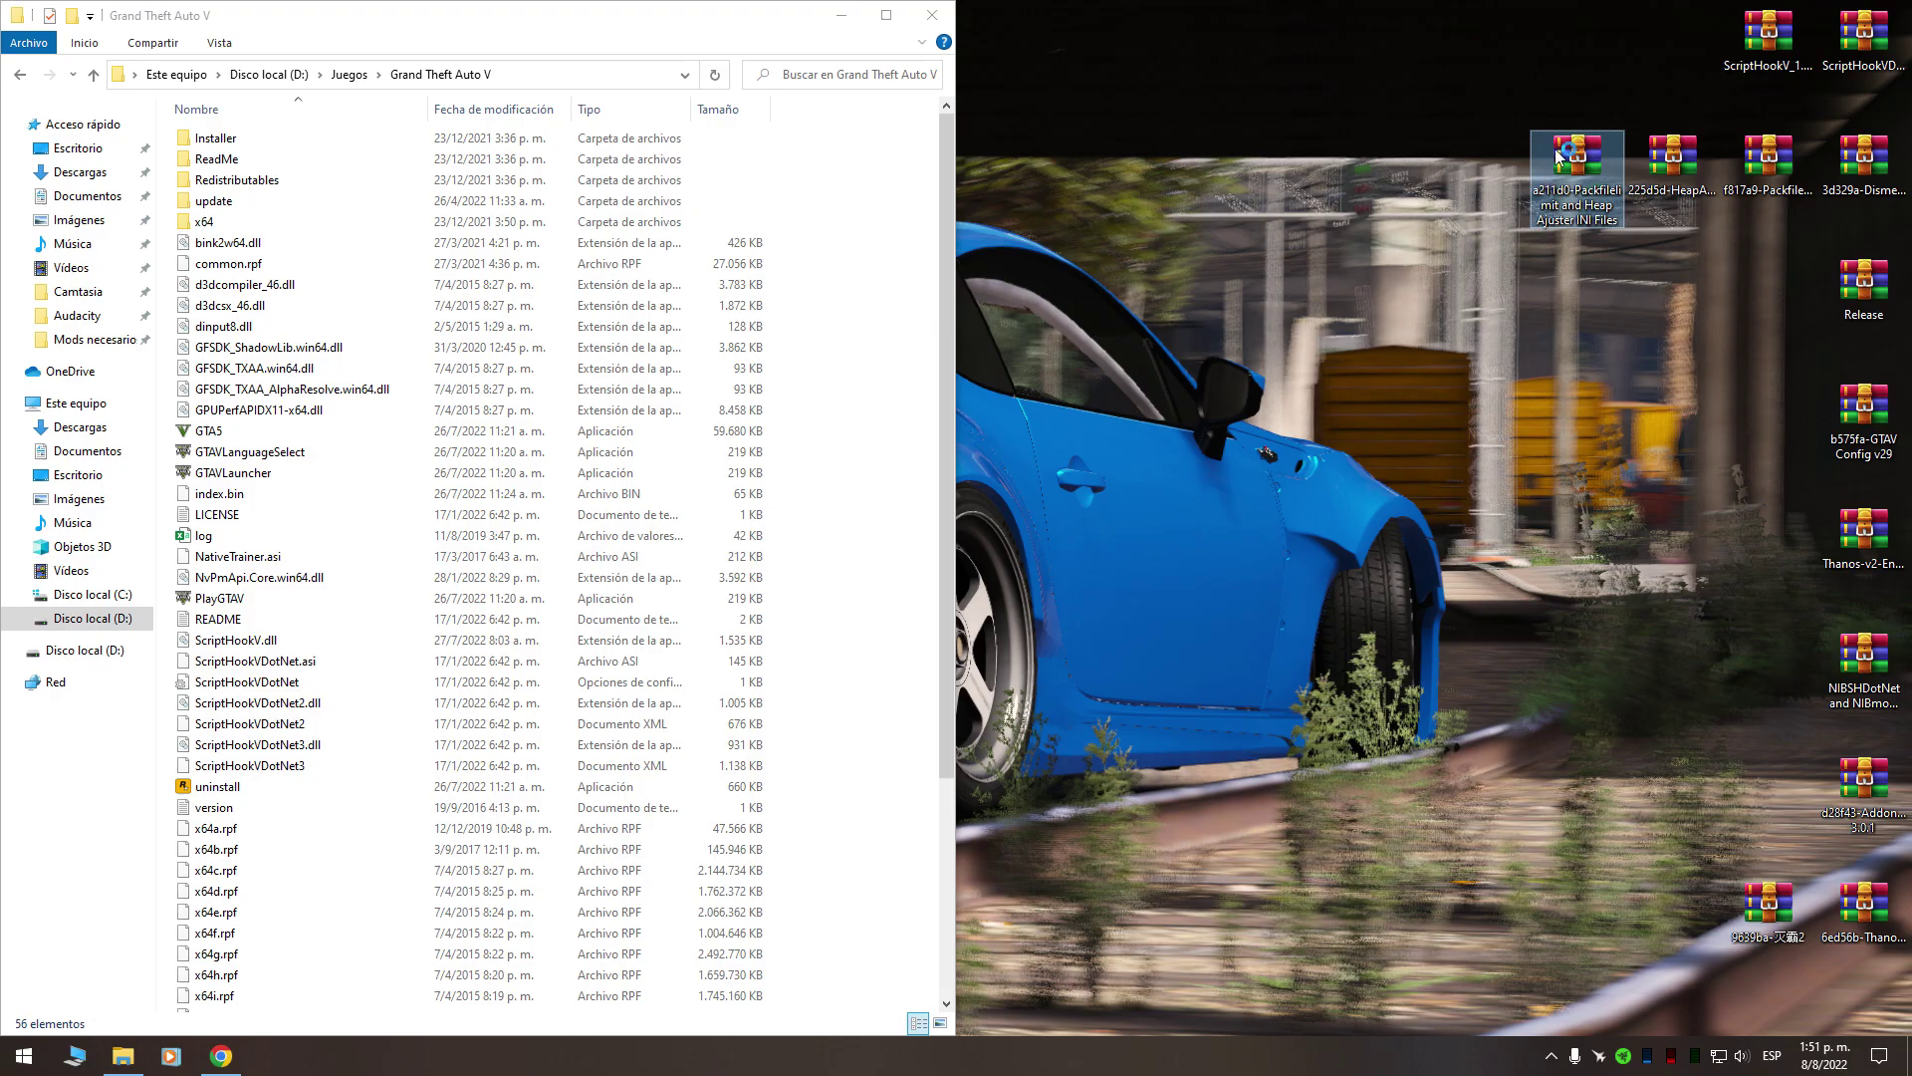
{"action": "double_click", "coordinate": [1560, 156]}
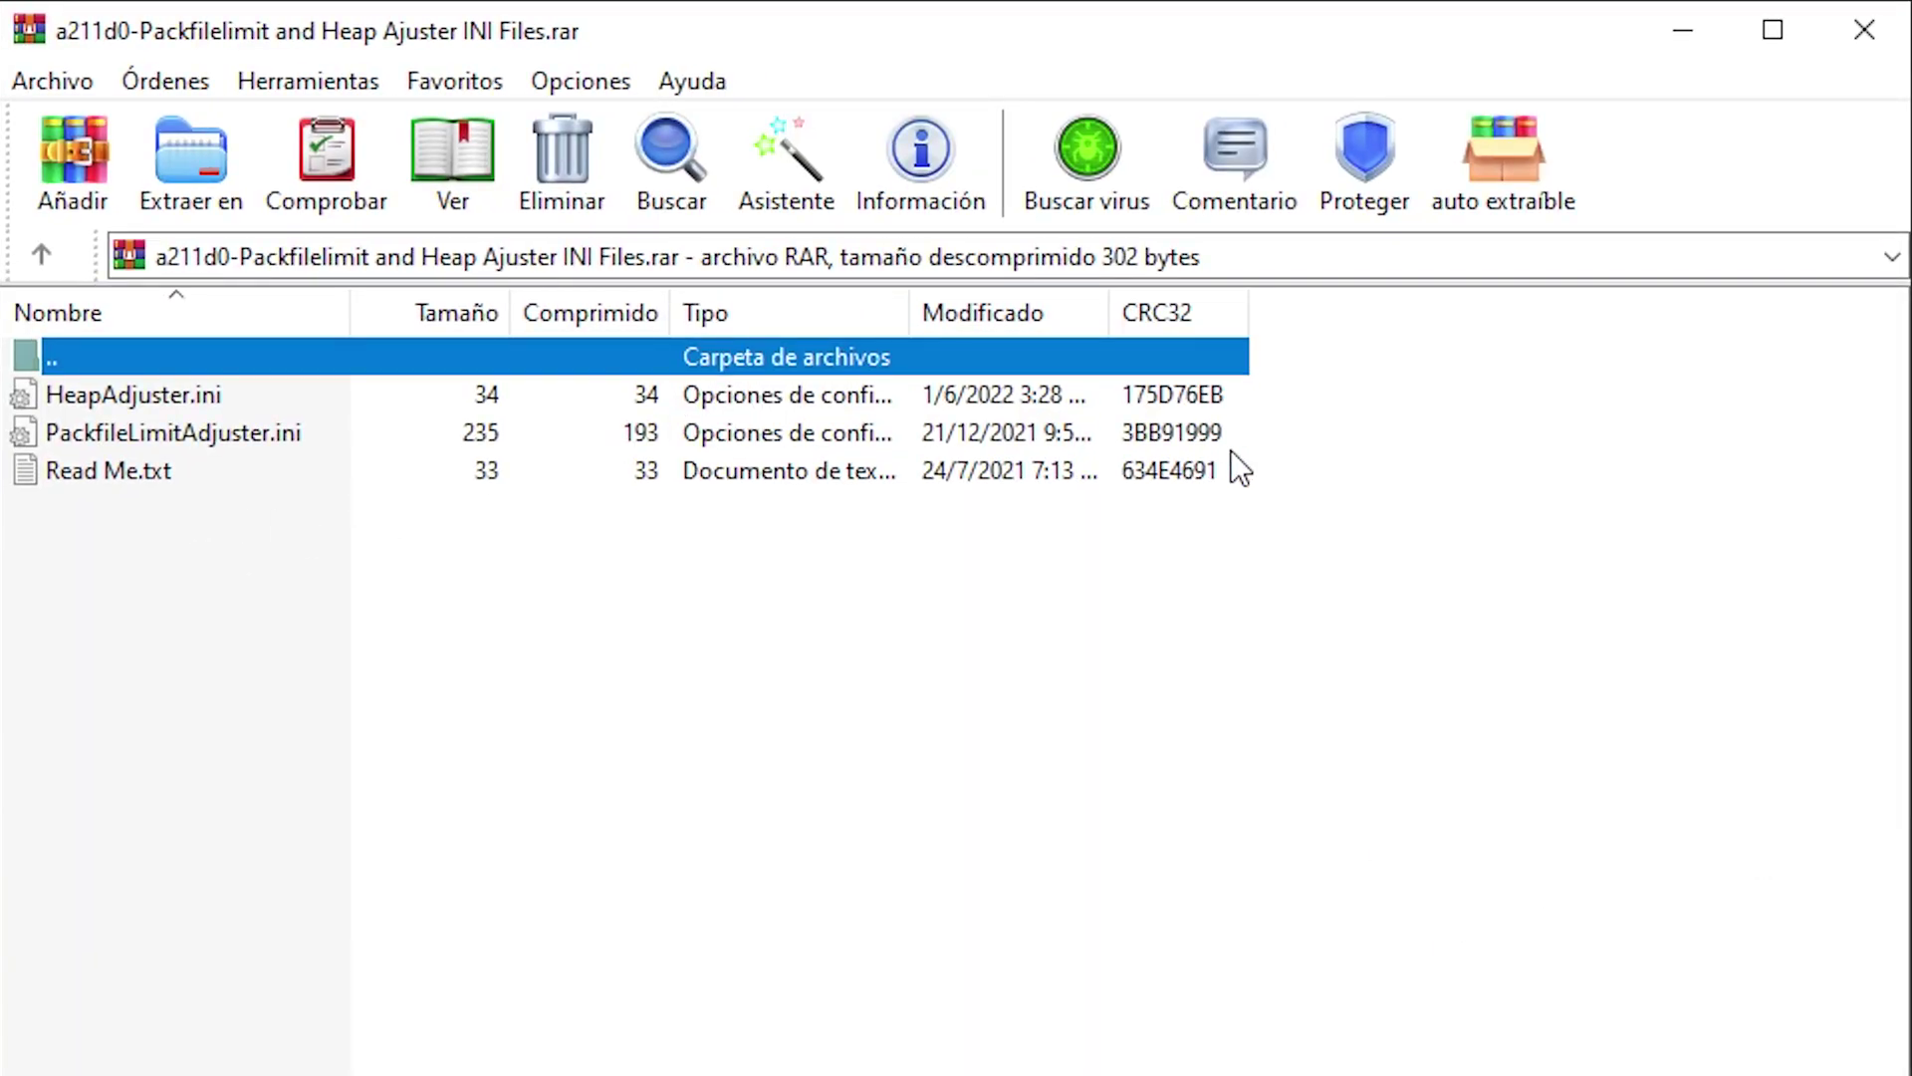
{"action": "left_click_drag", "start_coordinate": [1322, 395], "coordinate": [1191, 428]}
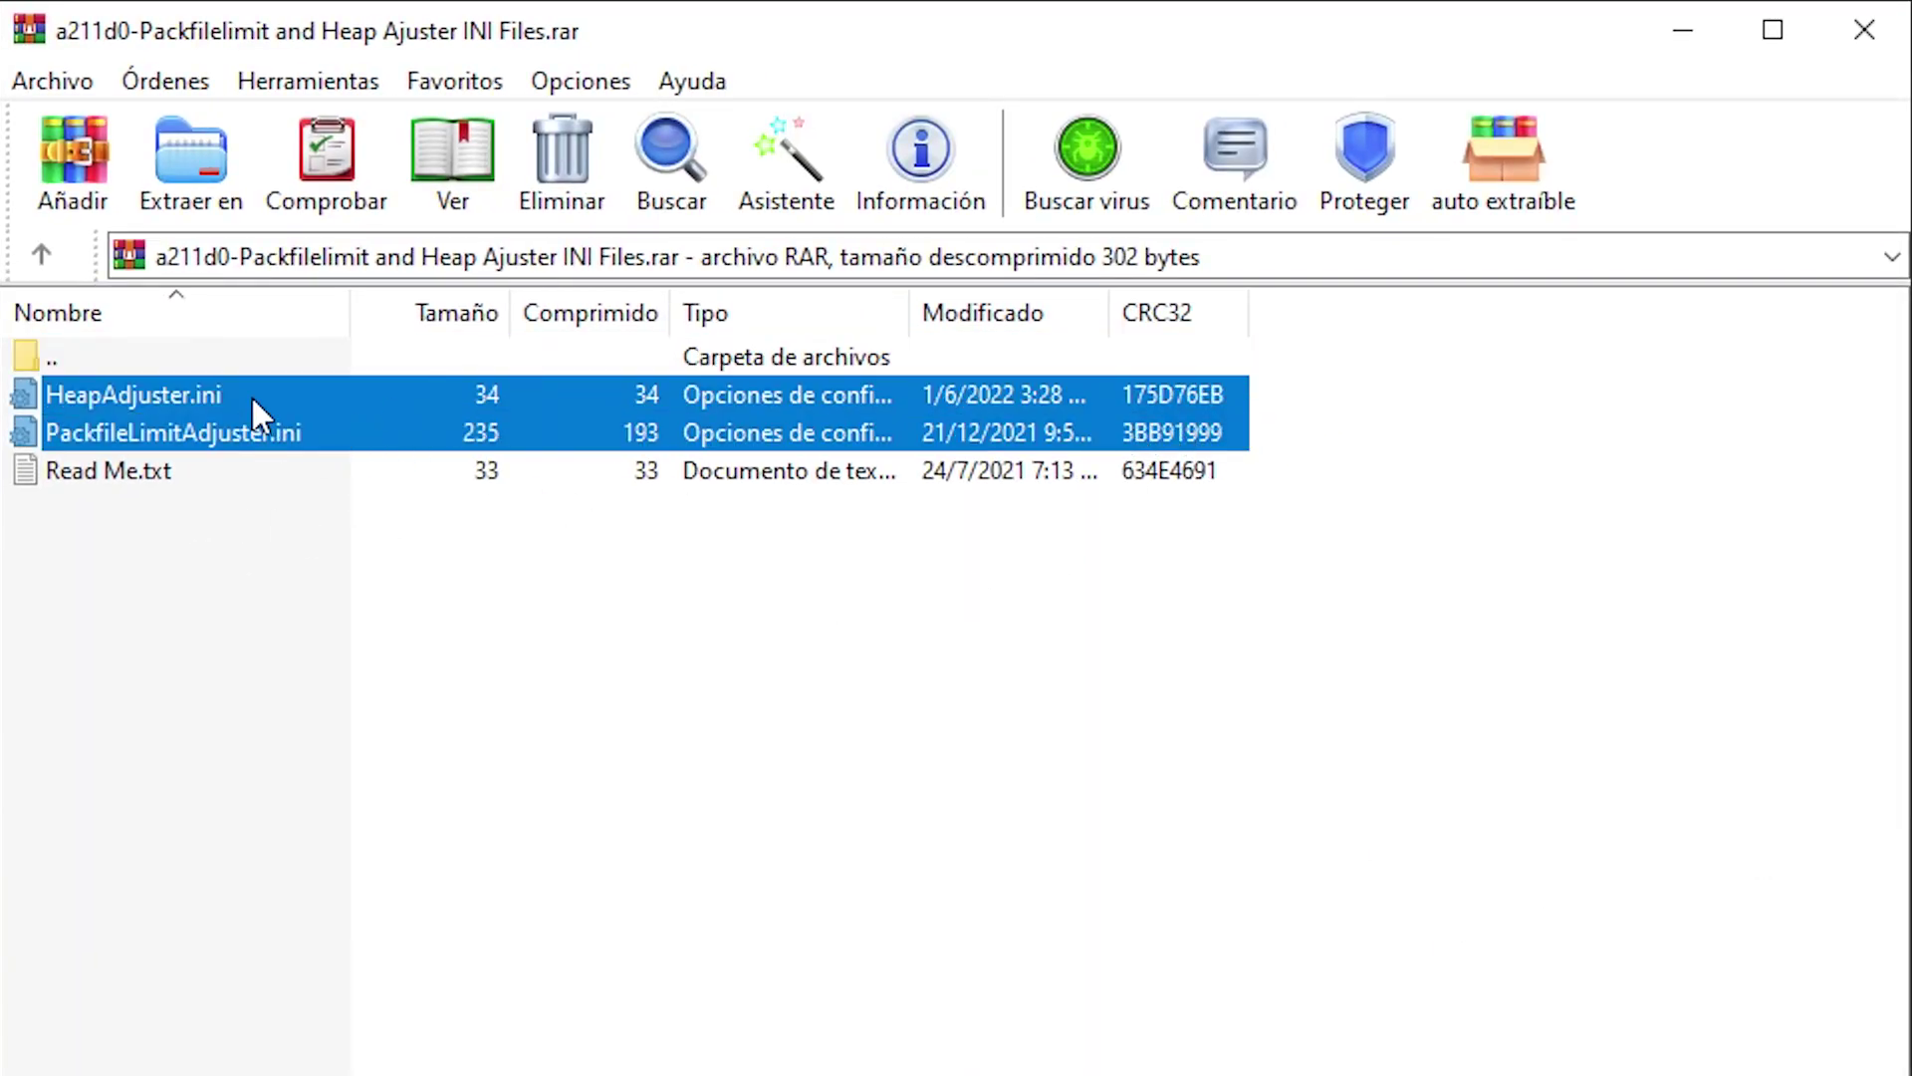
{"action": "left_click_drag", "start_coordinate": [251, 397], "coordinate": [846, 398]}
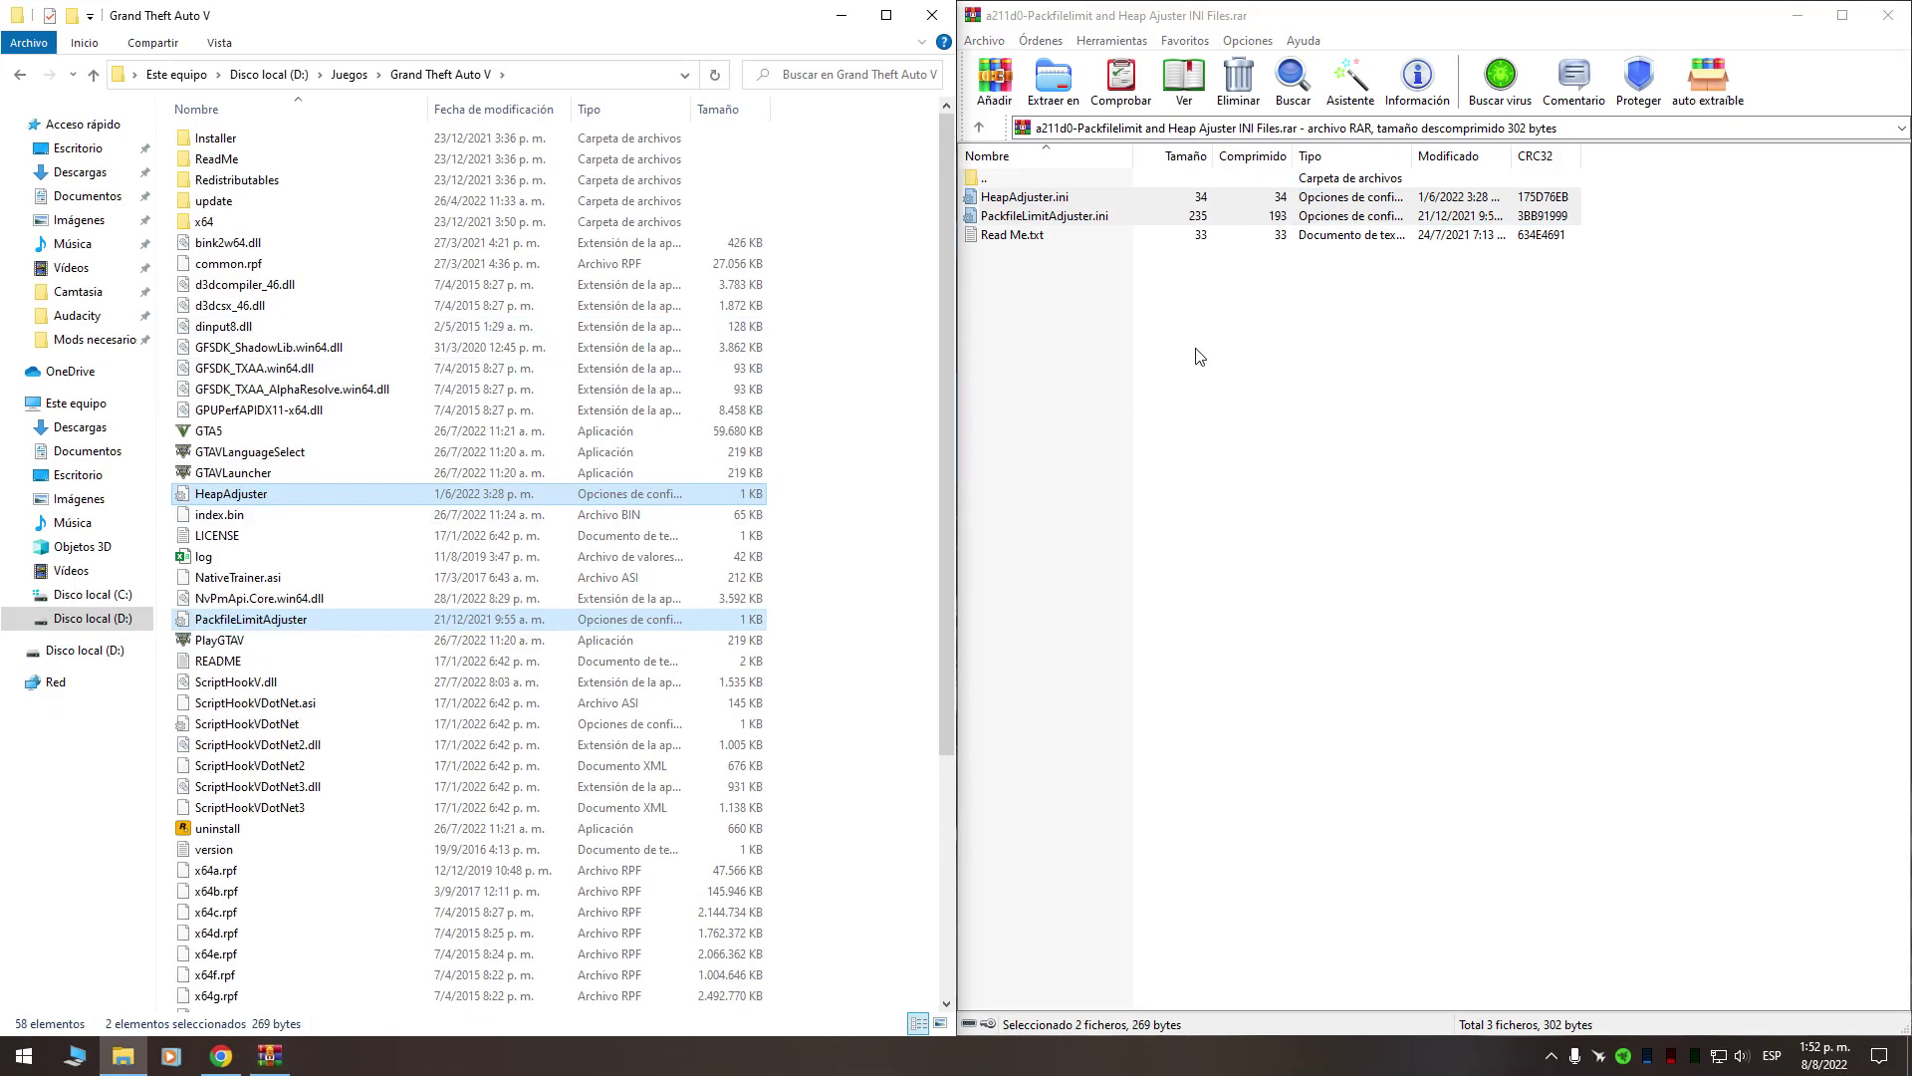
{"action": "left_click", "coordinate": [1887, 15]}
Extract only HeapAdjuster.asi from the 225d5d-HeapAdjuster-ini archive into the Grand Theft Auto V folder, and close the archive.
{"action": "double_click", "coordinate": [1683, 159]}
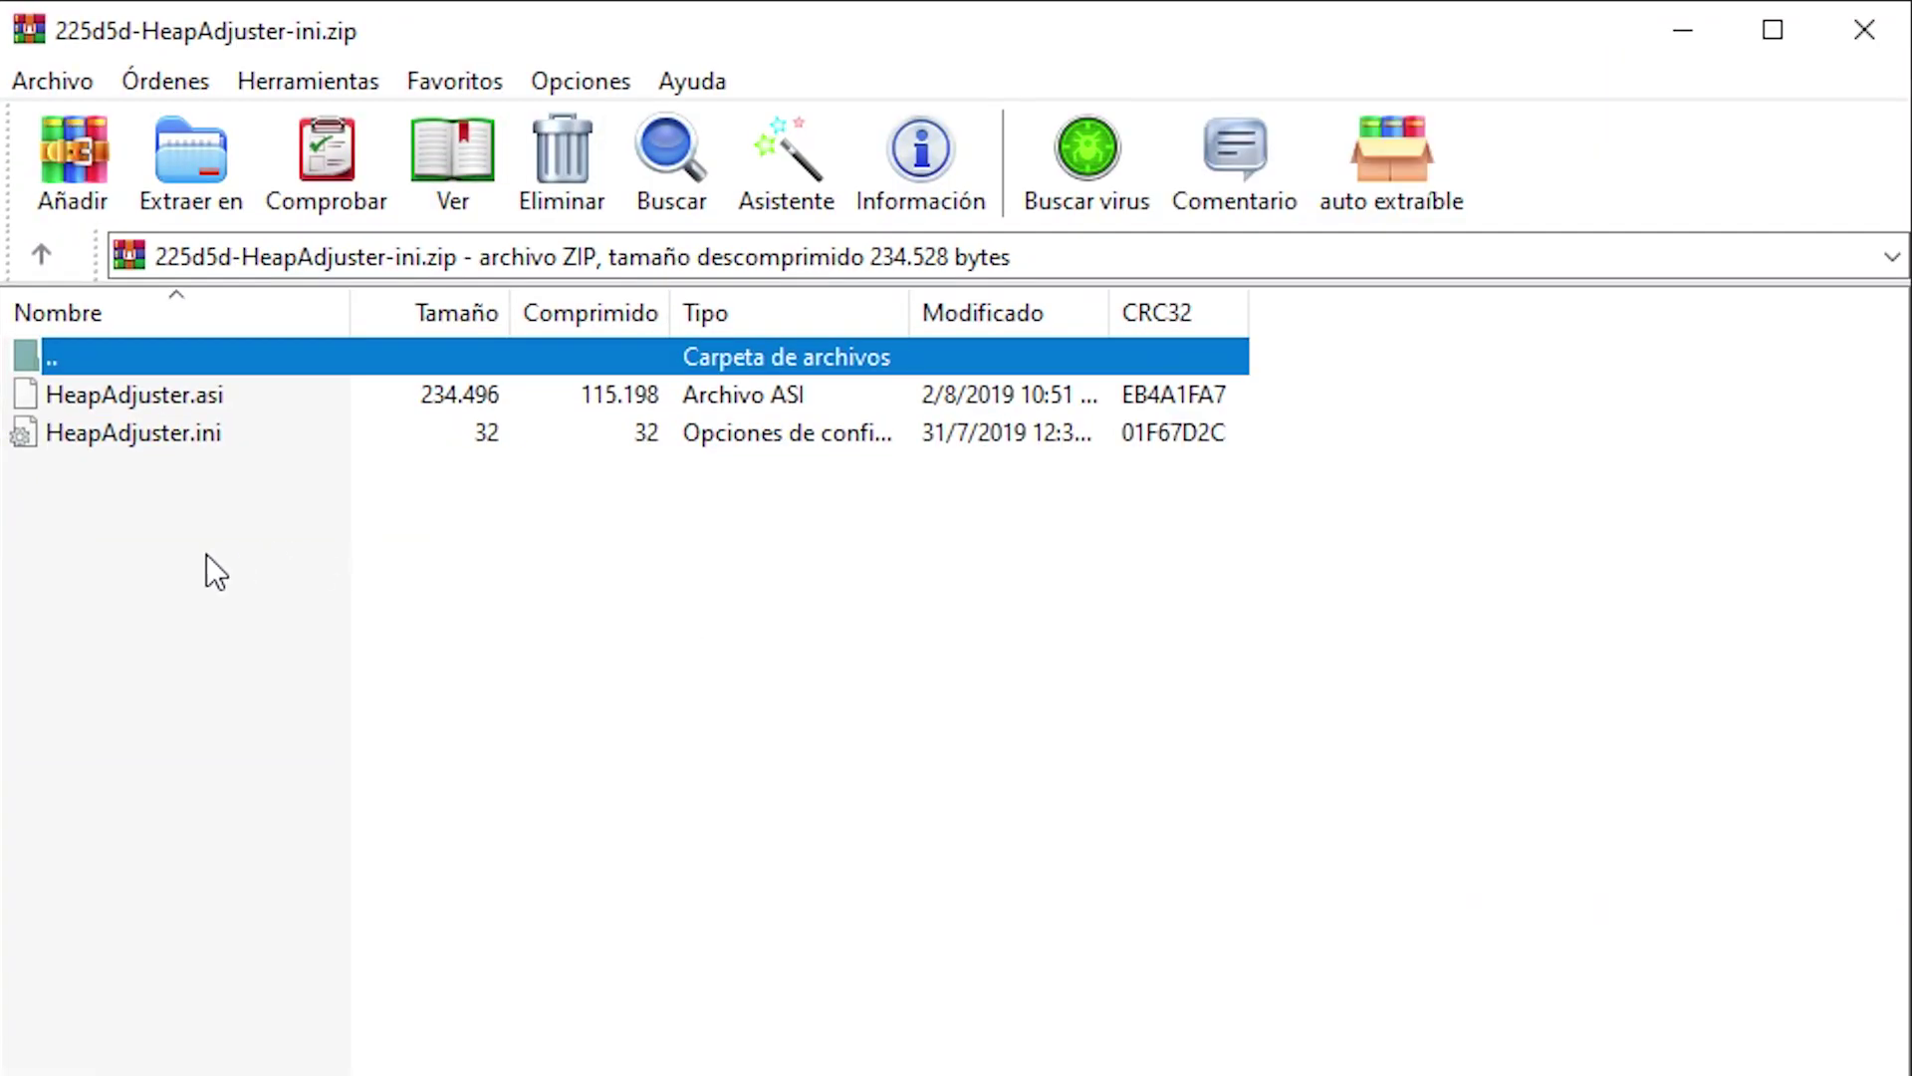
{"action": "left_click", "coordinate": [152, 540]}
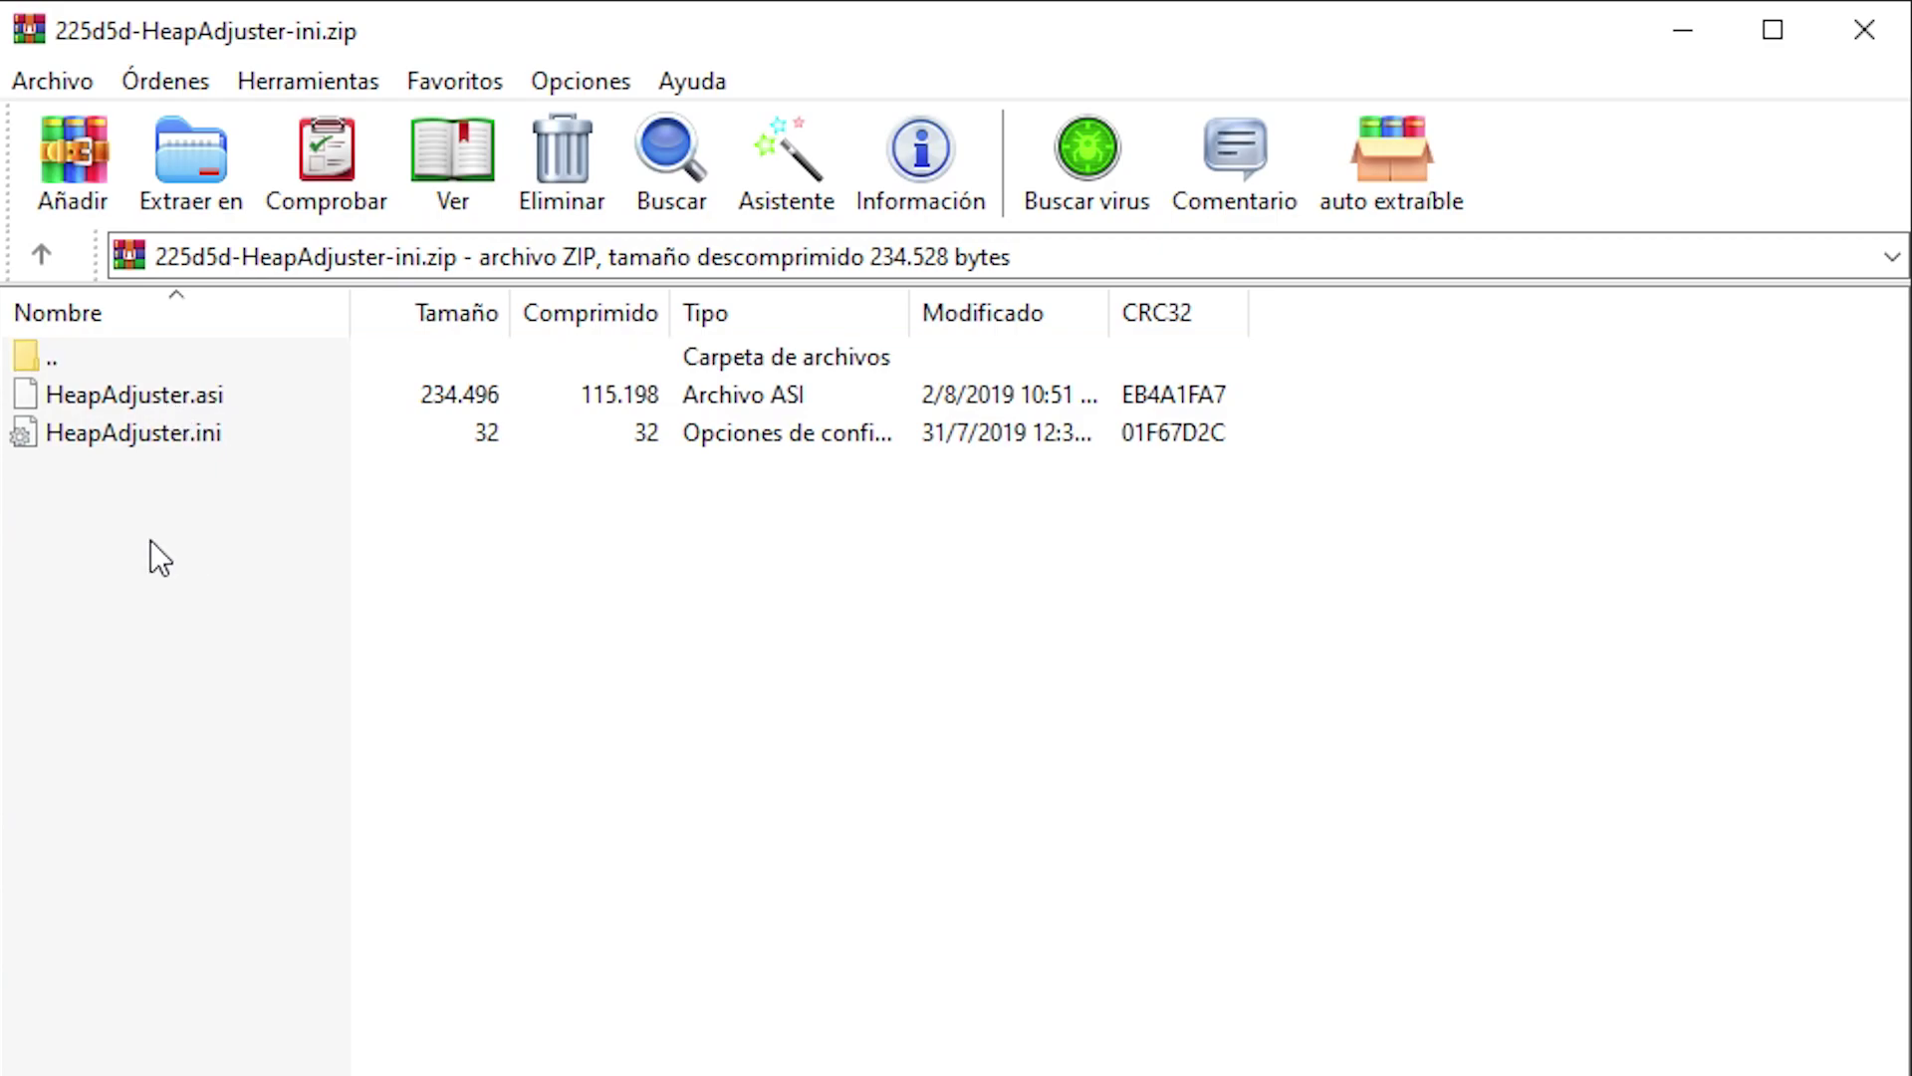
{"action": "left_click", "coordinate": [254, 396]}
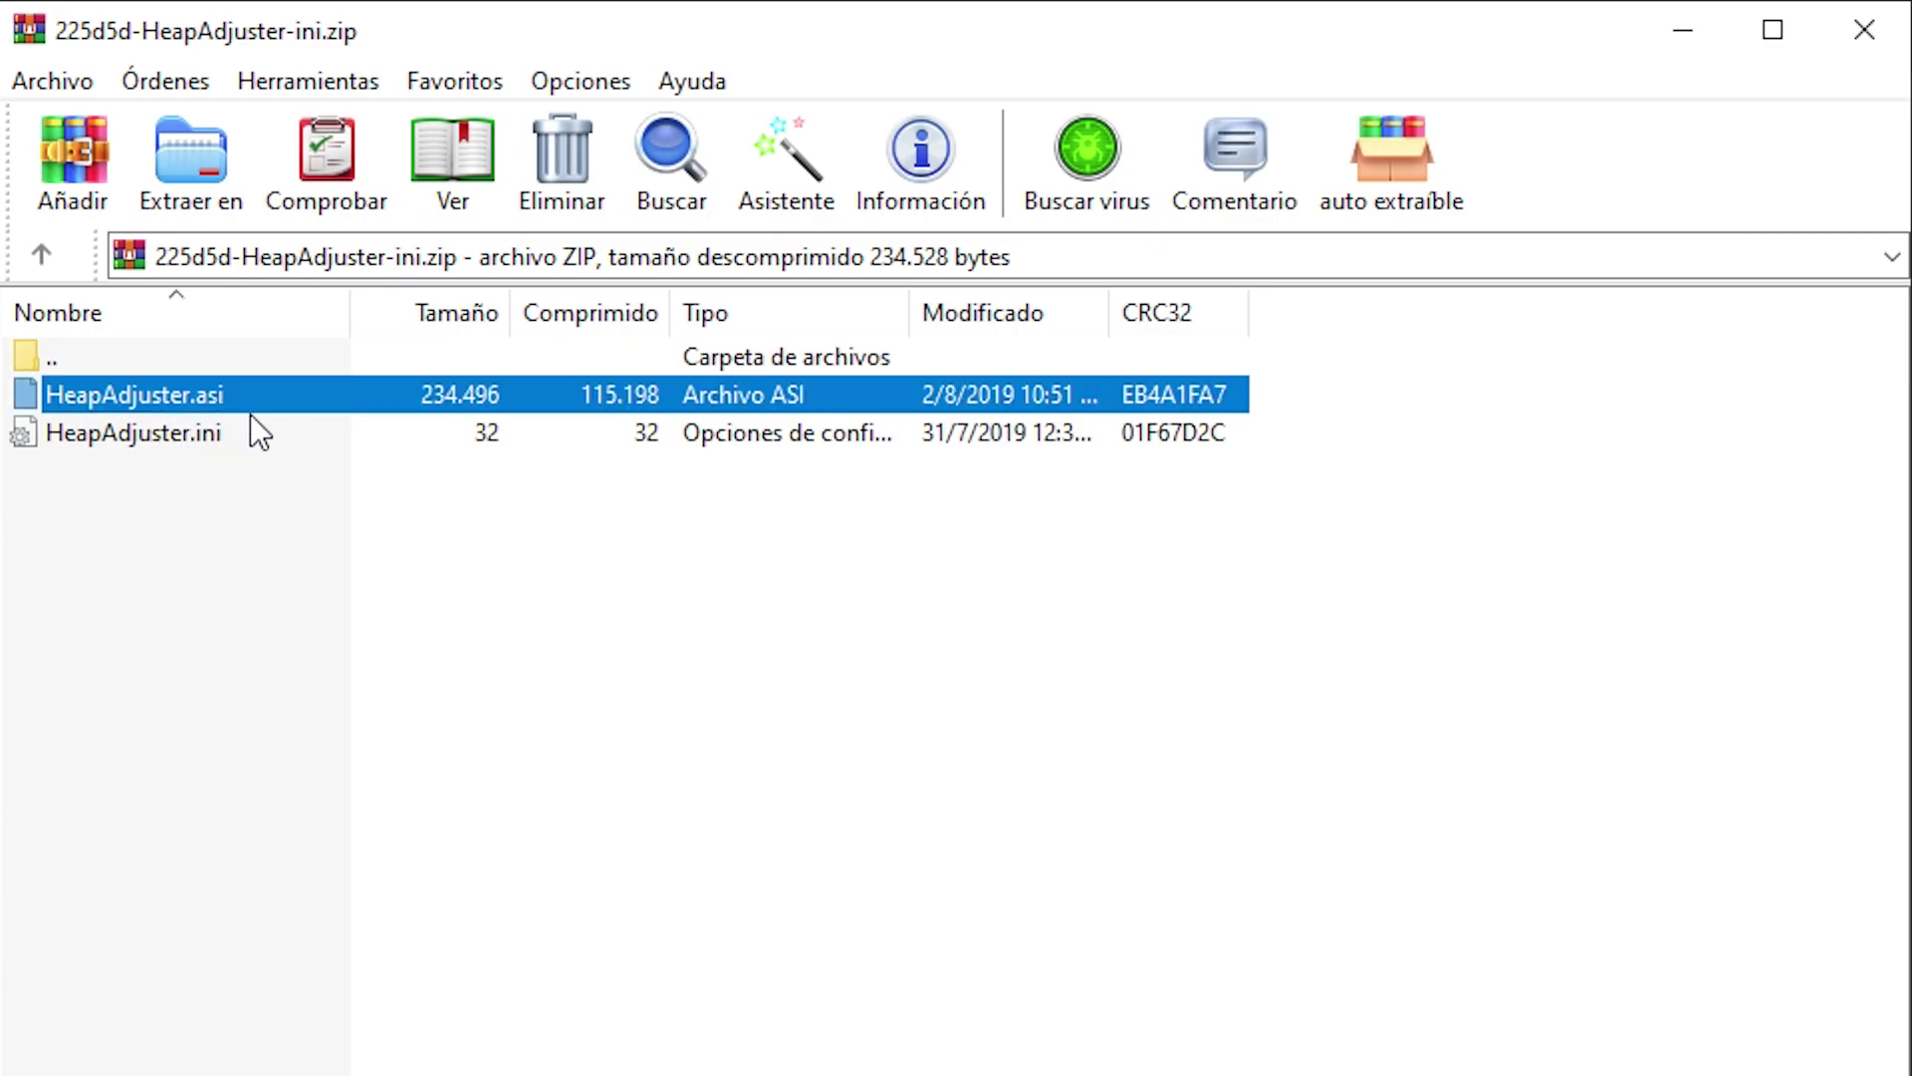
{"action": "left_click_drag", "start_coordinate": [251, 410], "coordinate": [0, 809]}
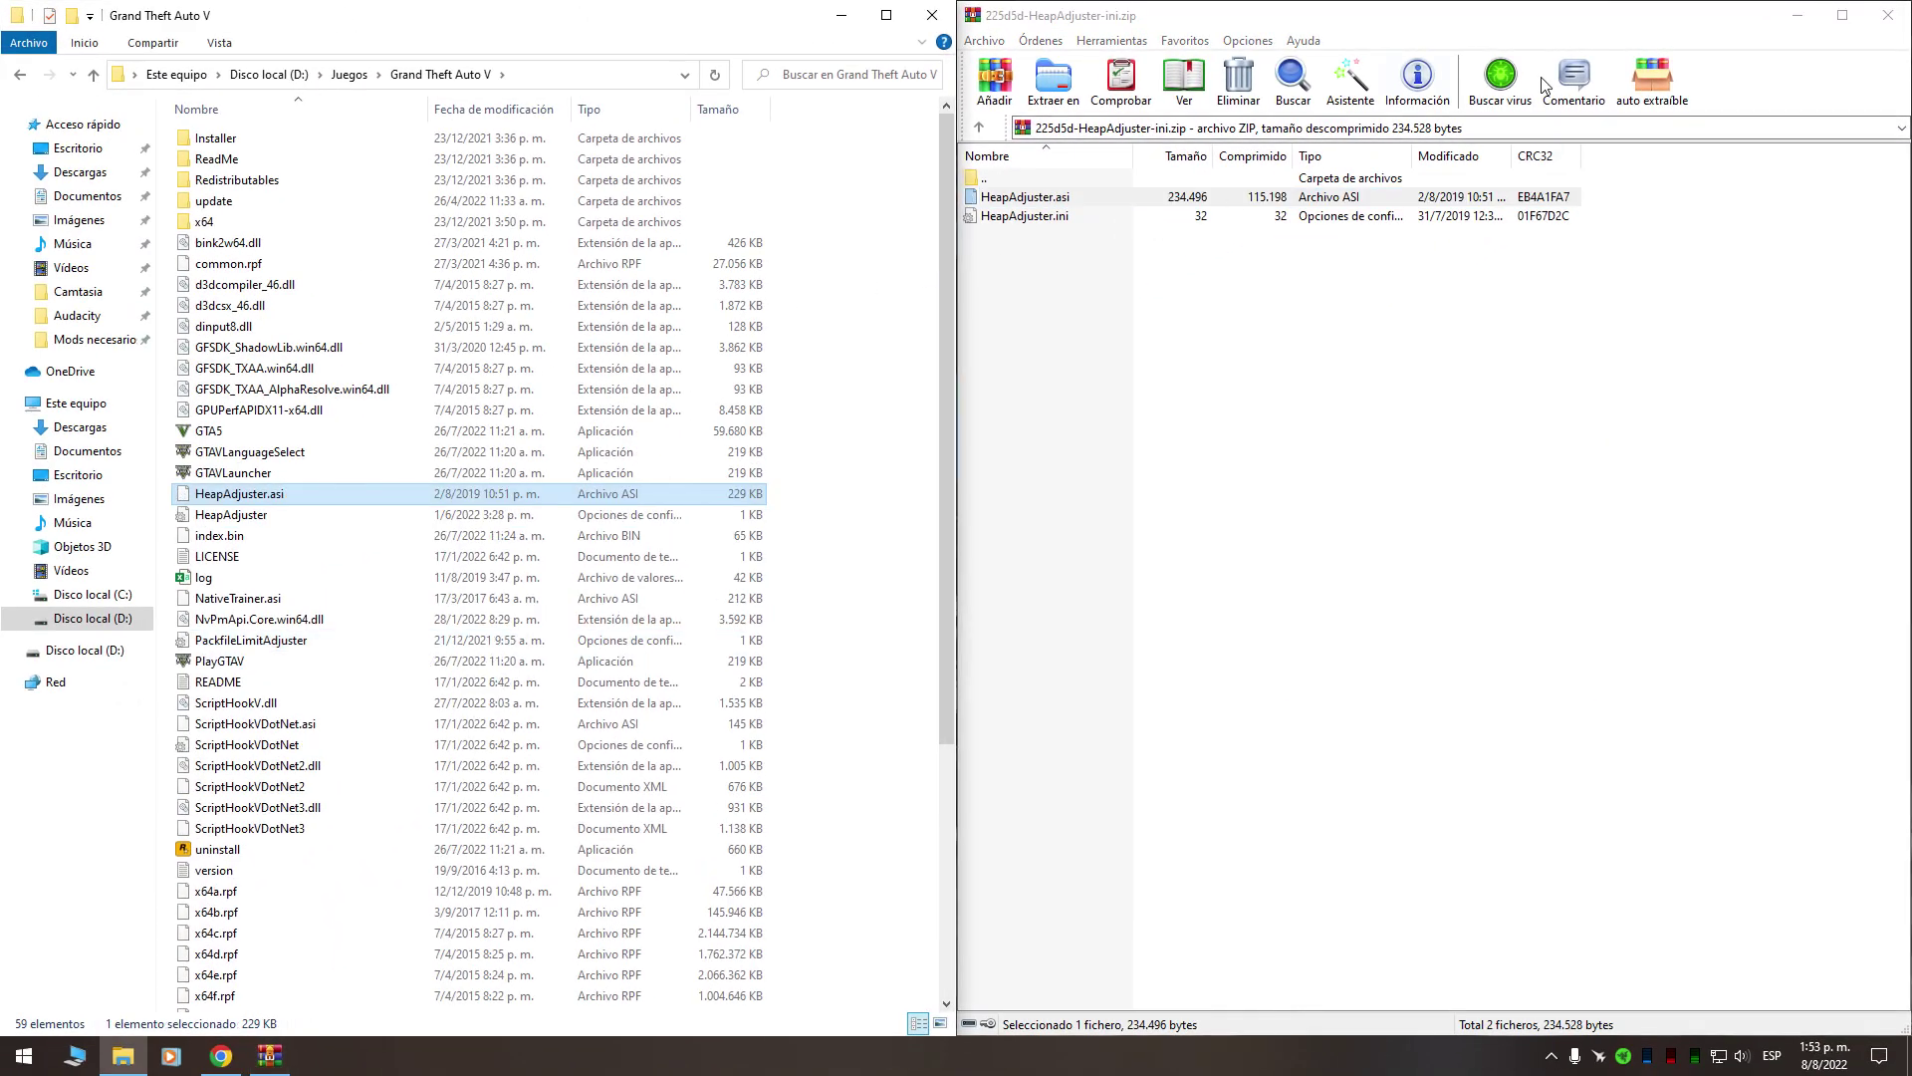
{"action": "left_click", "coordinate": [1888, 15]}
Extract only PackfileLimitAdjuster.asi from the f817a9-PackfileLimitAdjuster archive into the Grand Theft Auto V folder, and close the archive.
{"action": "left_click", "coordinate": [1791, 154]}
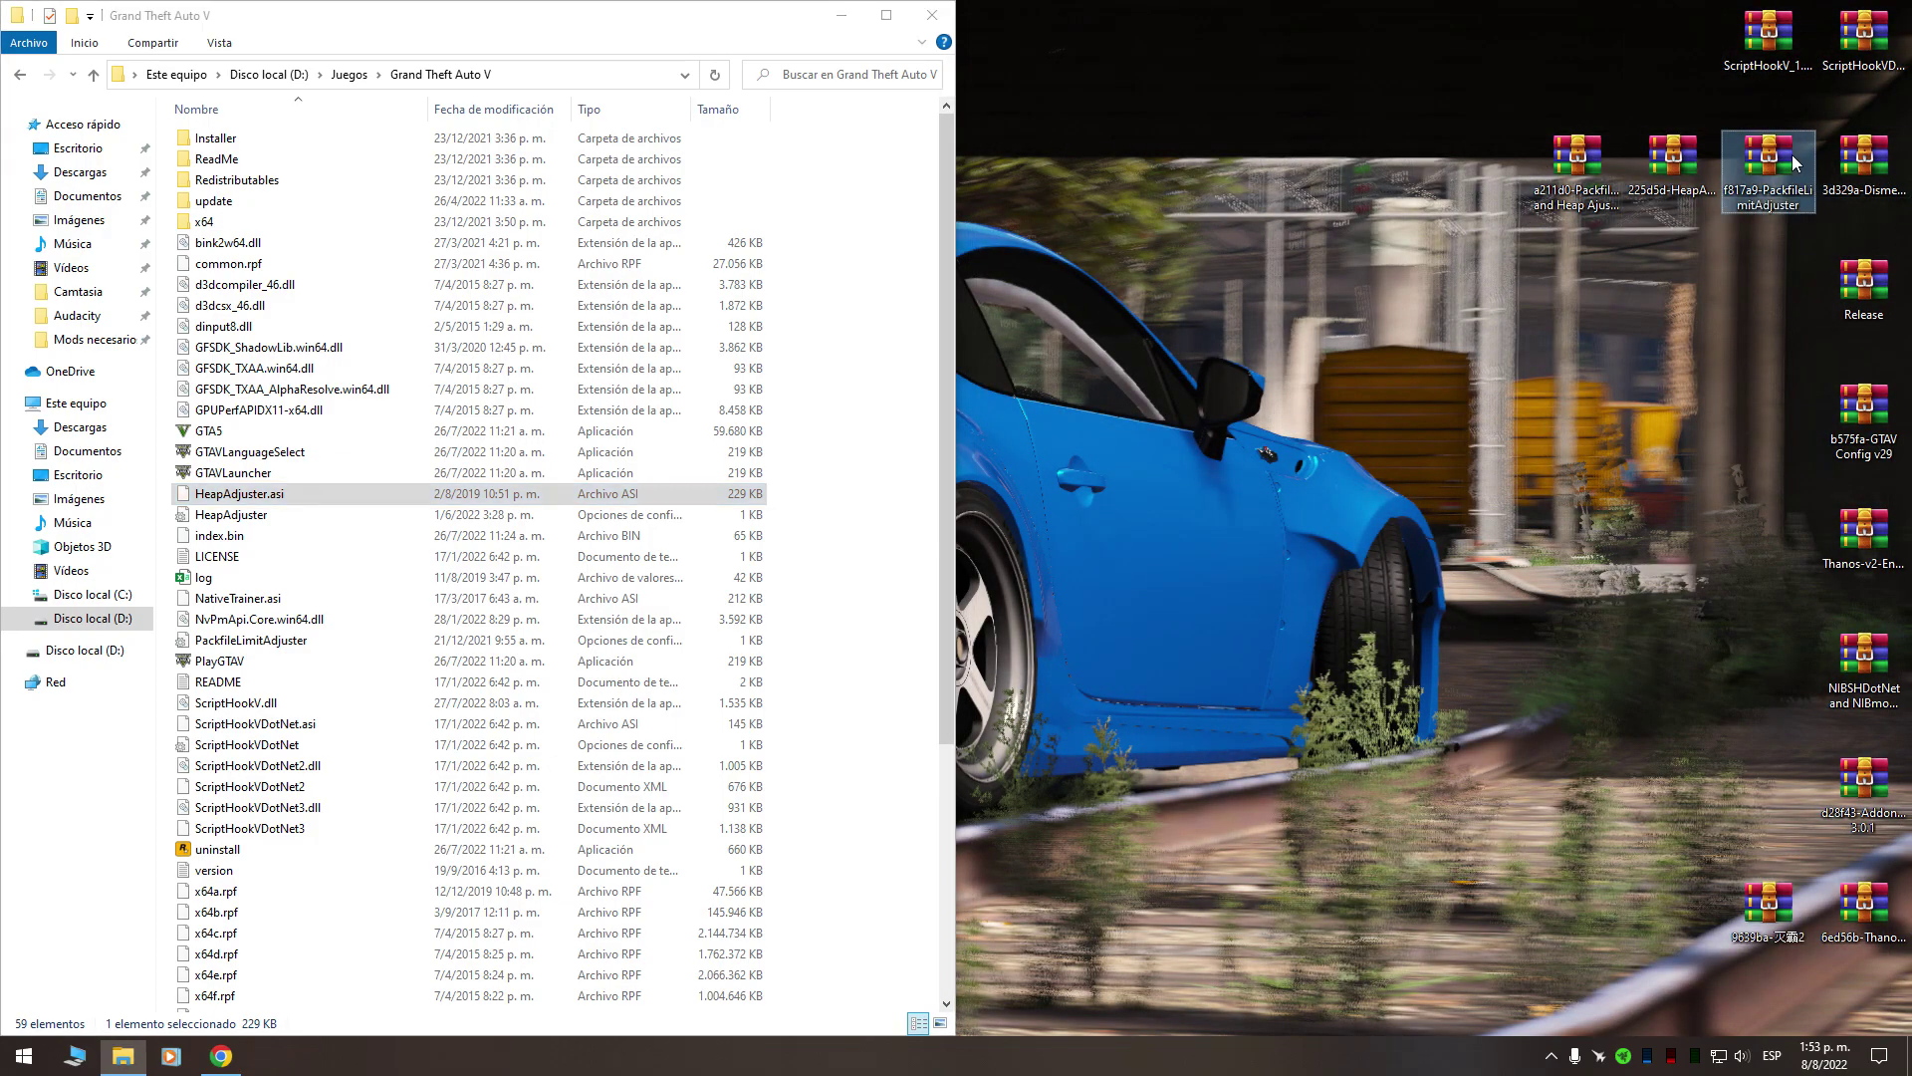
{"action": "double_click", "coordinate": [1791, 153]}
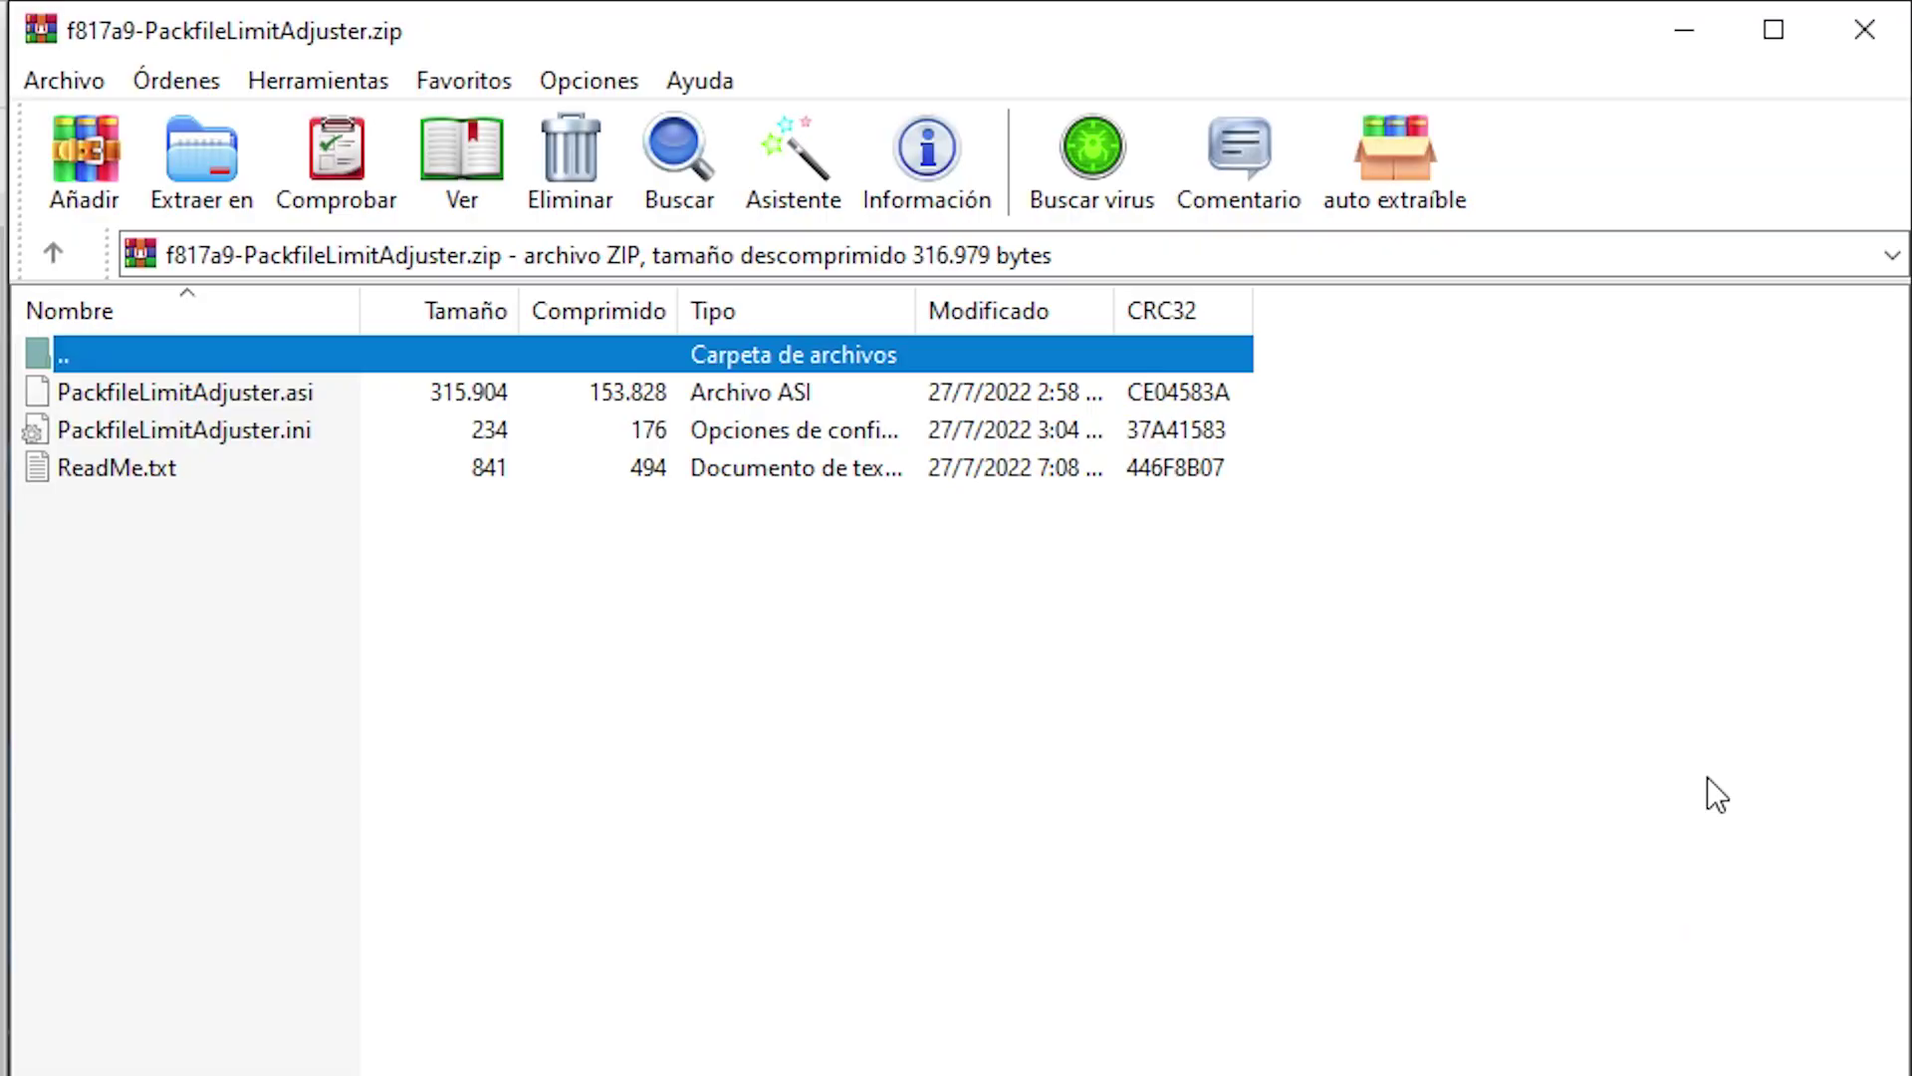
{"action": "left_click", "coordinate": [184, 393]}
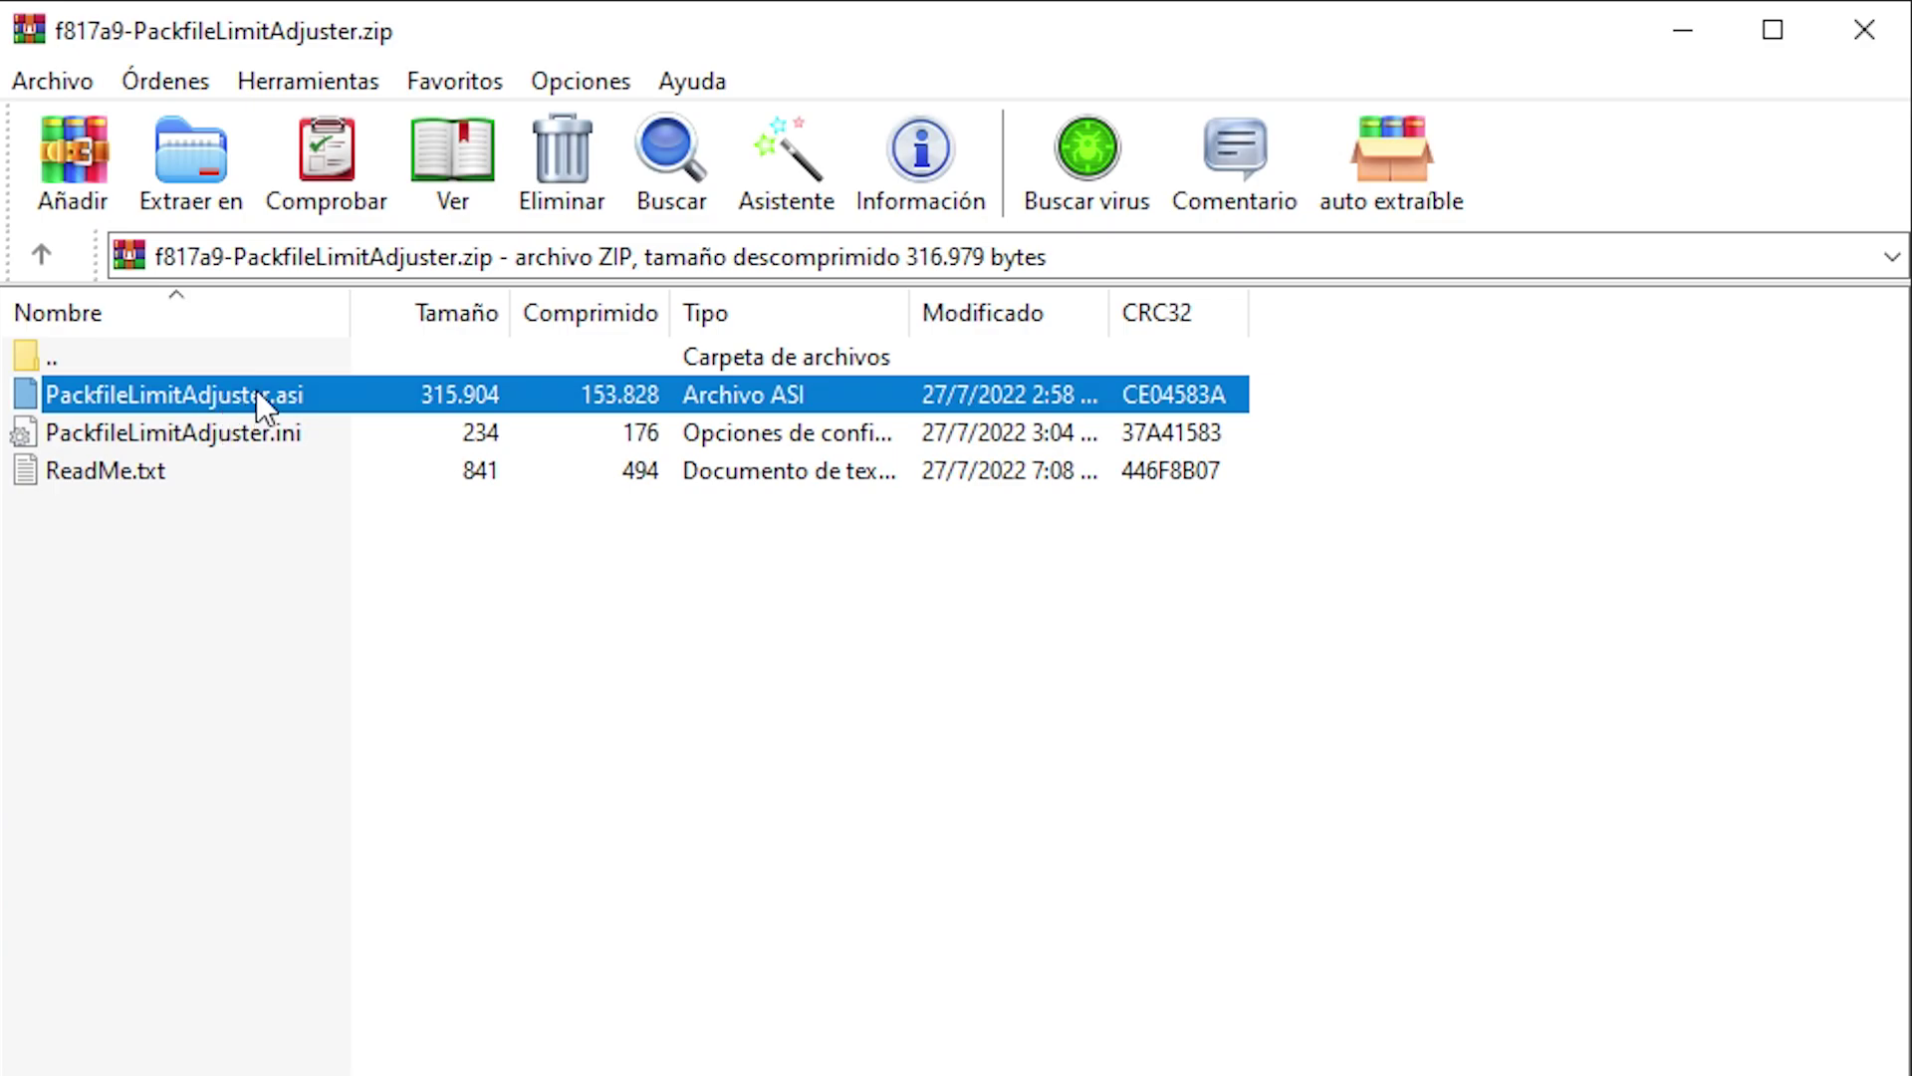
{"action": "left_click_drag", "start_coordinate": [241, 386], "coordinate": [0, 803]}
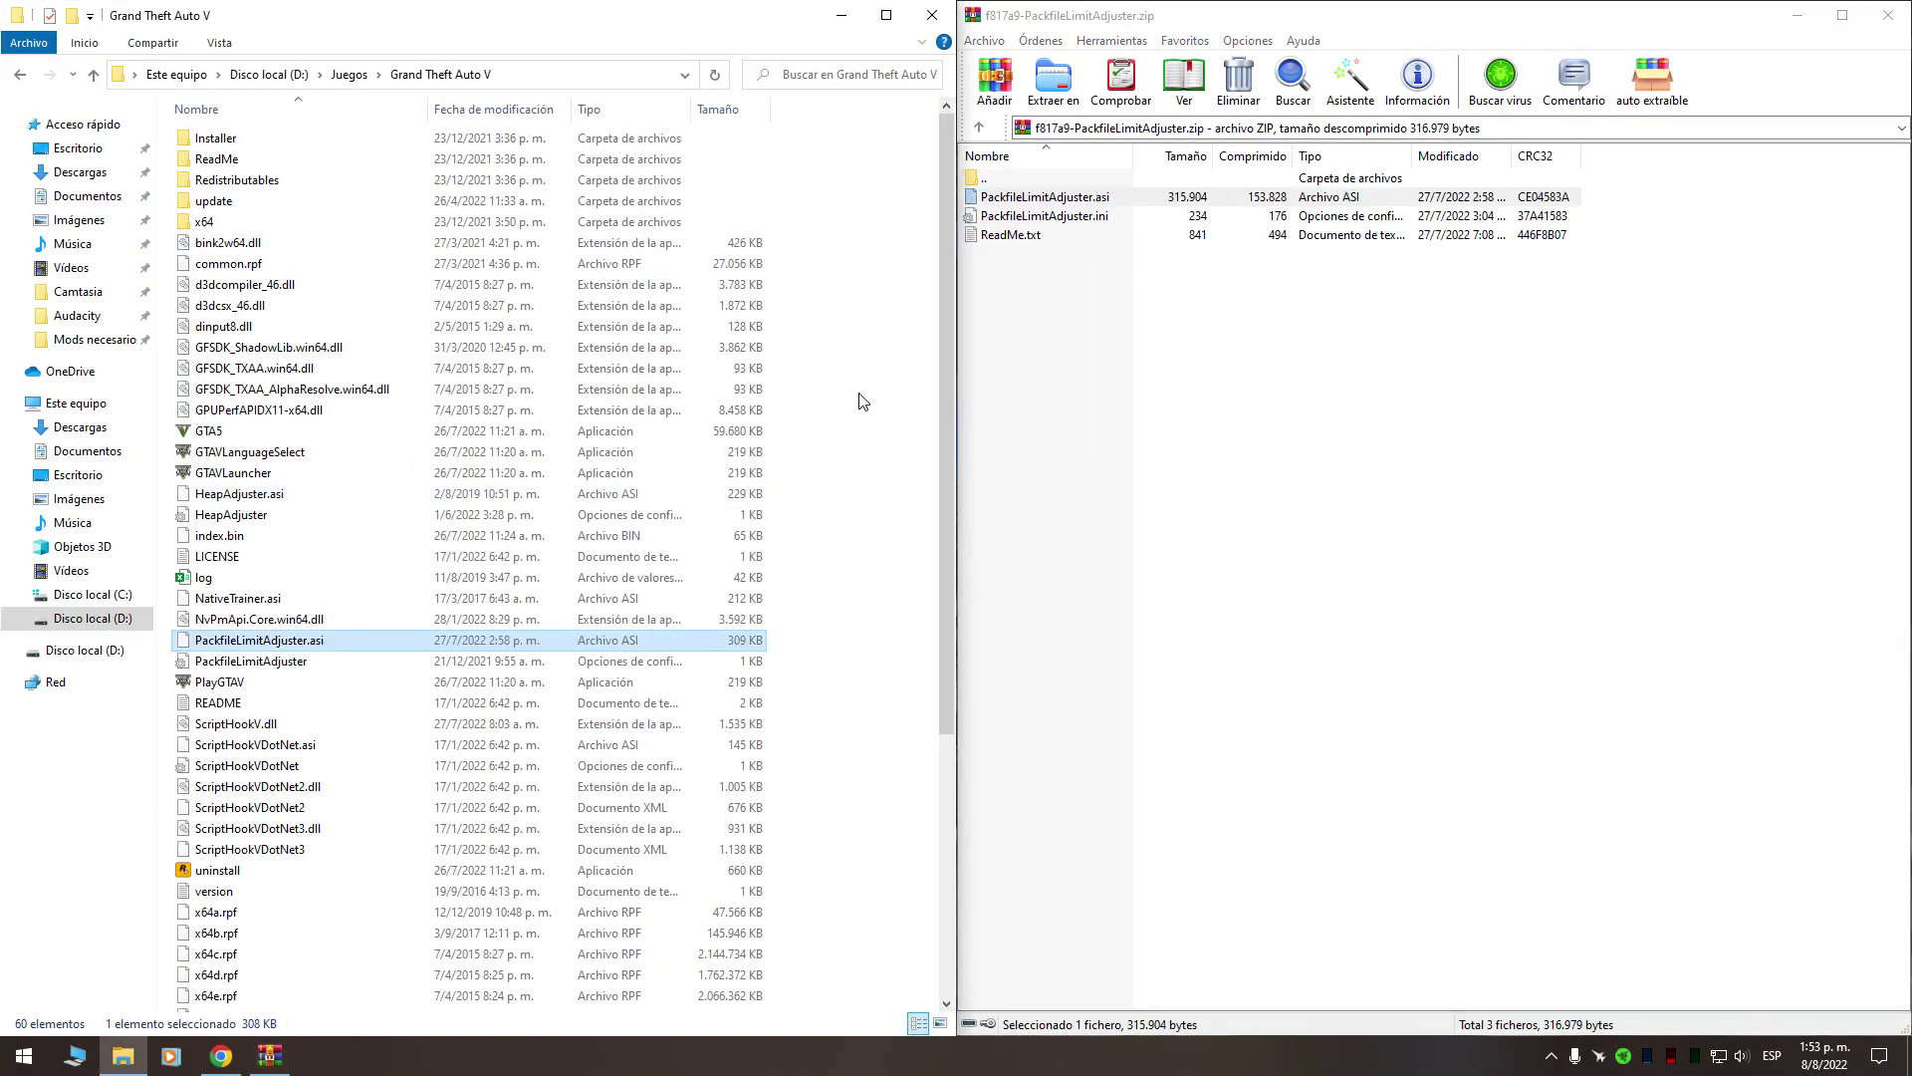
{"action": "left_click", "coordinate": [1887, 15]}
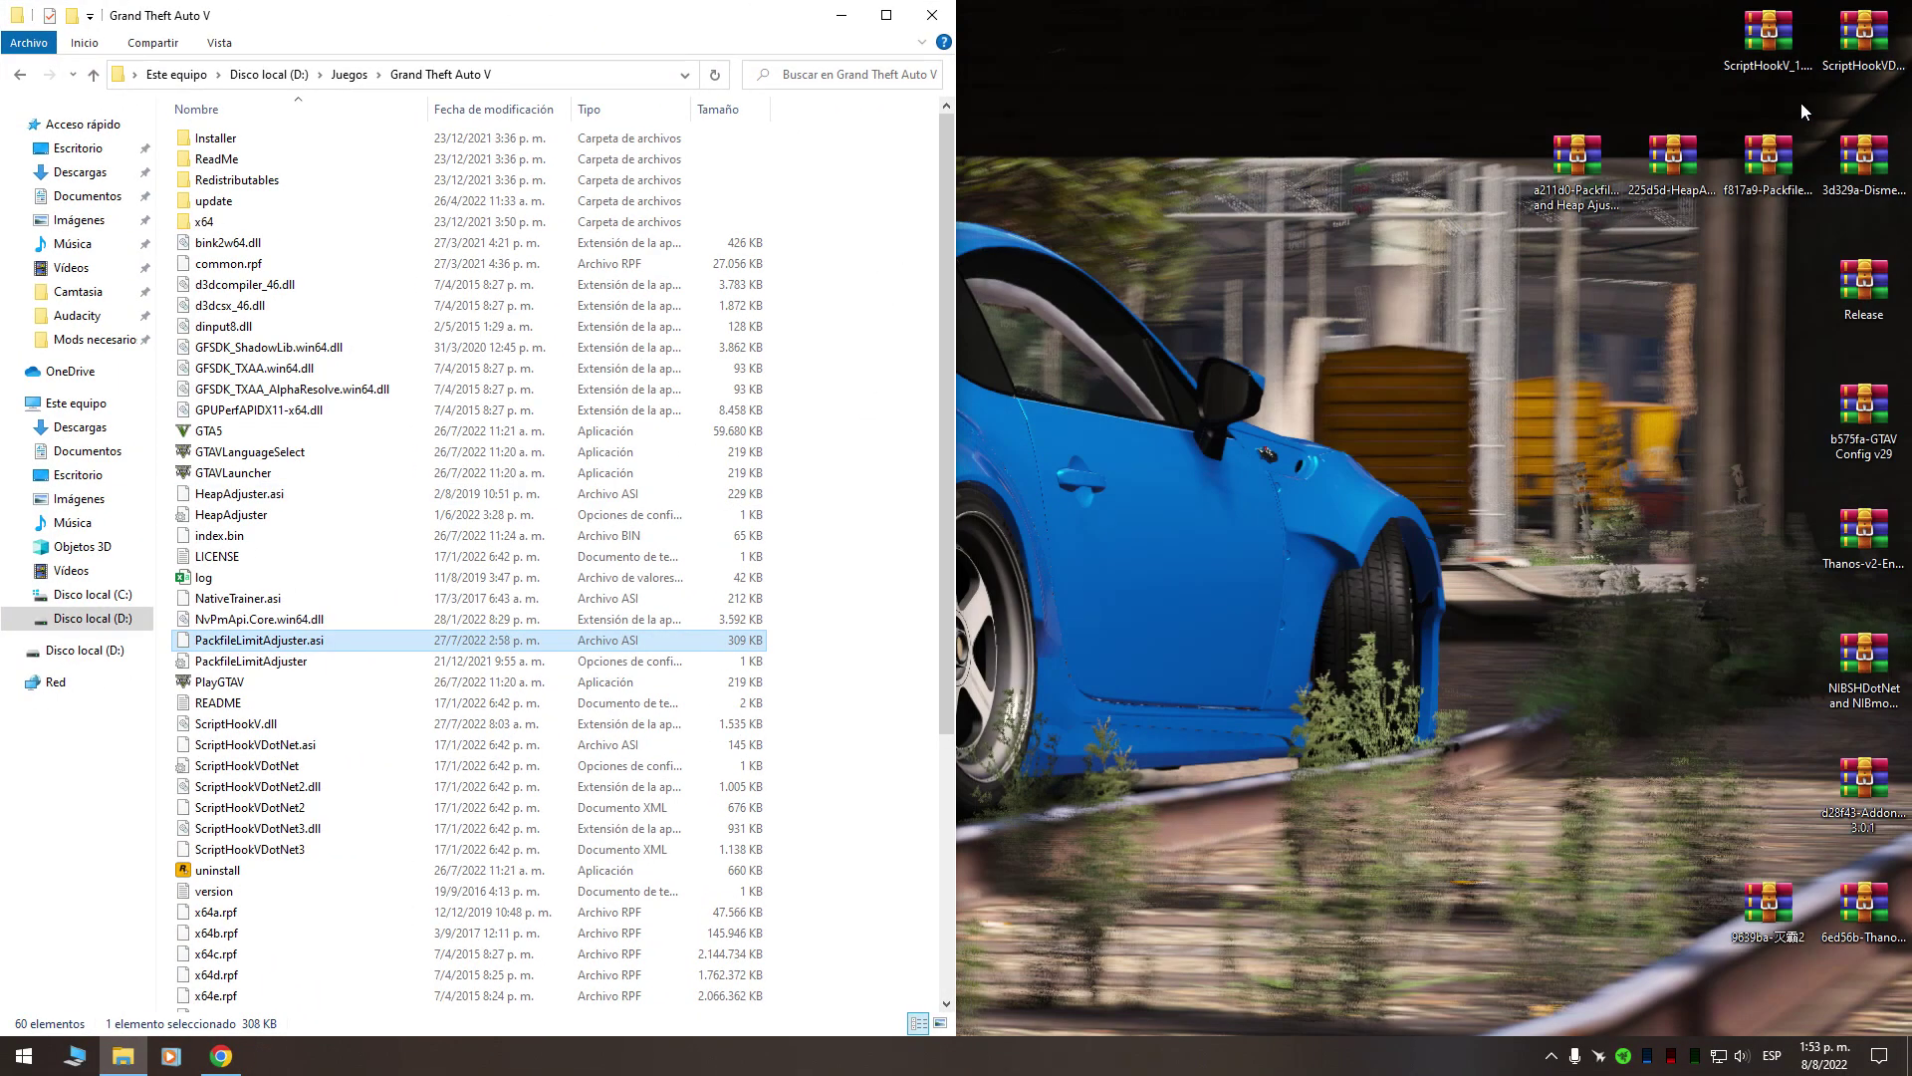
Open the 3d329a-Dismemberment2.2.1 archive and create a folder named scripts in the Grand Theft Auto V folder.
{"action": "double_click", "coordinate": [1888, 162]}
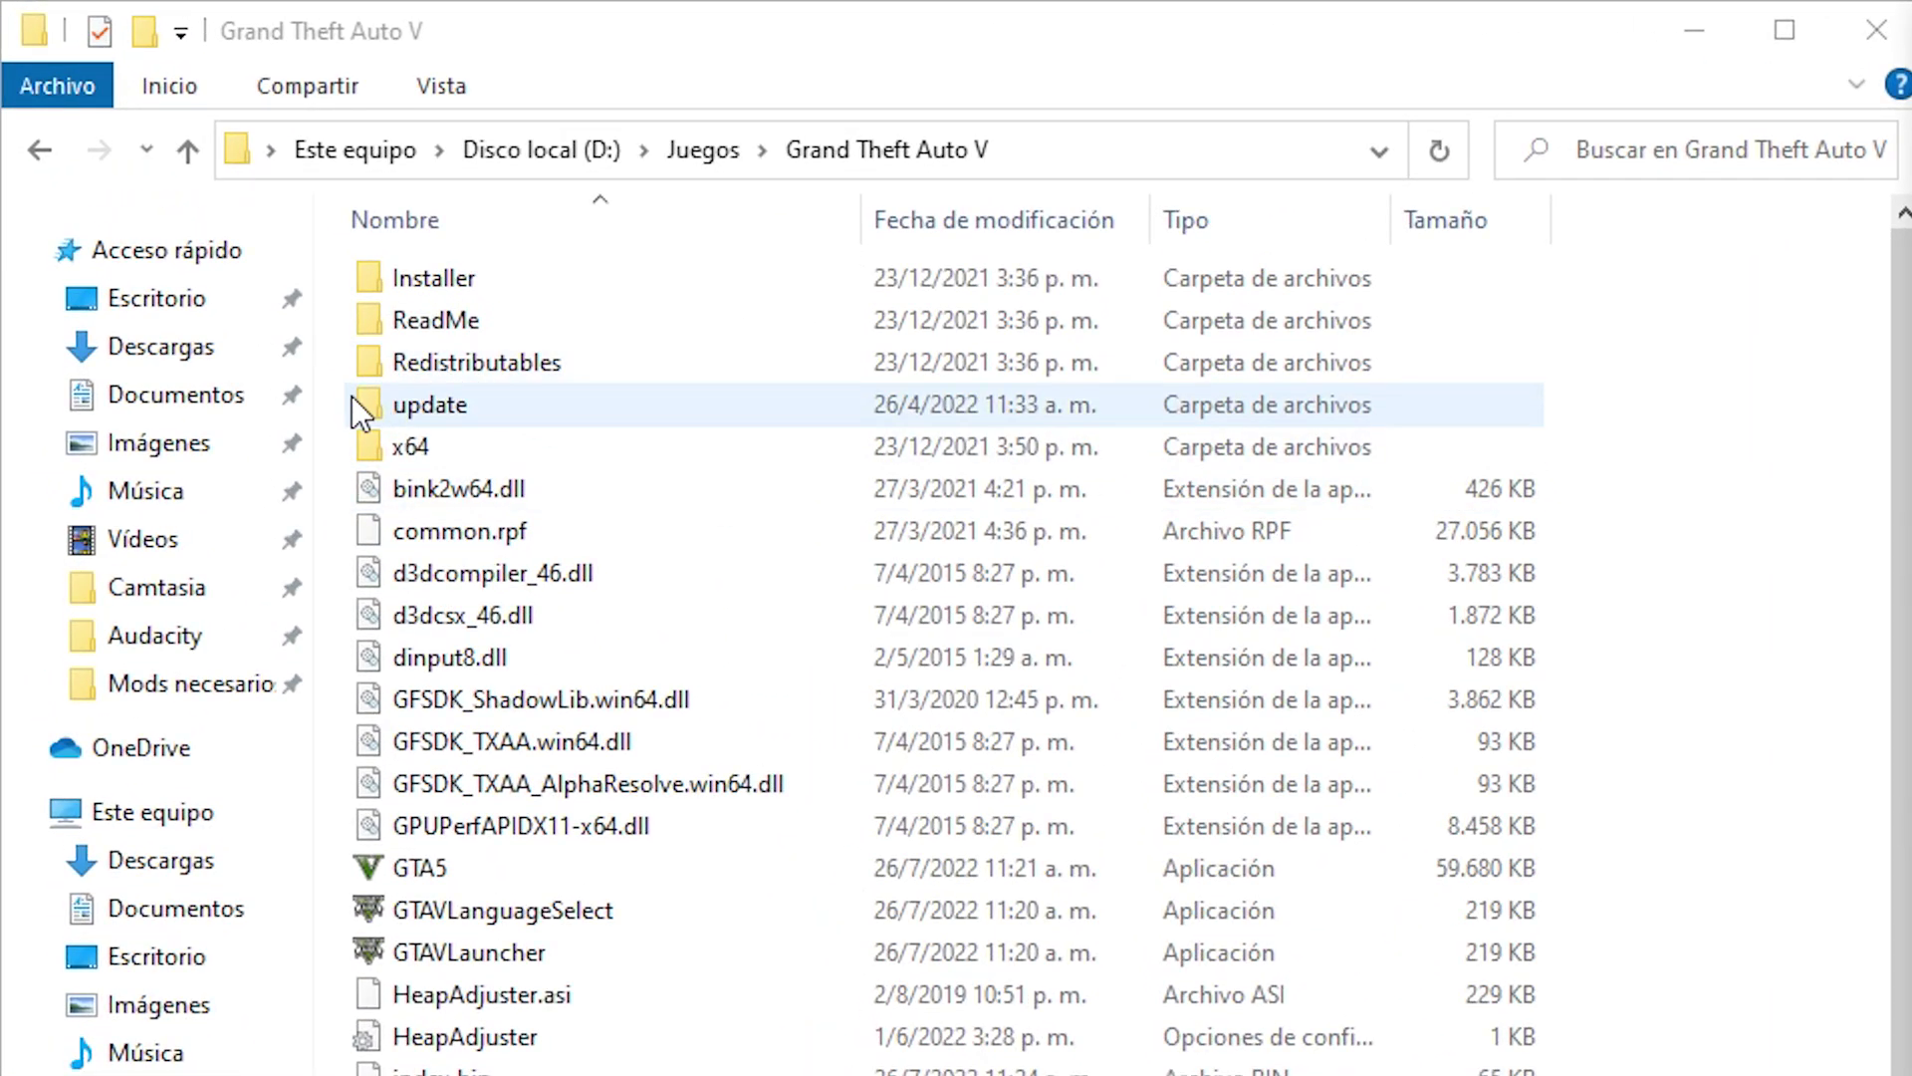
{"action": "right_click", "coordinate": [337, 277]}
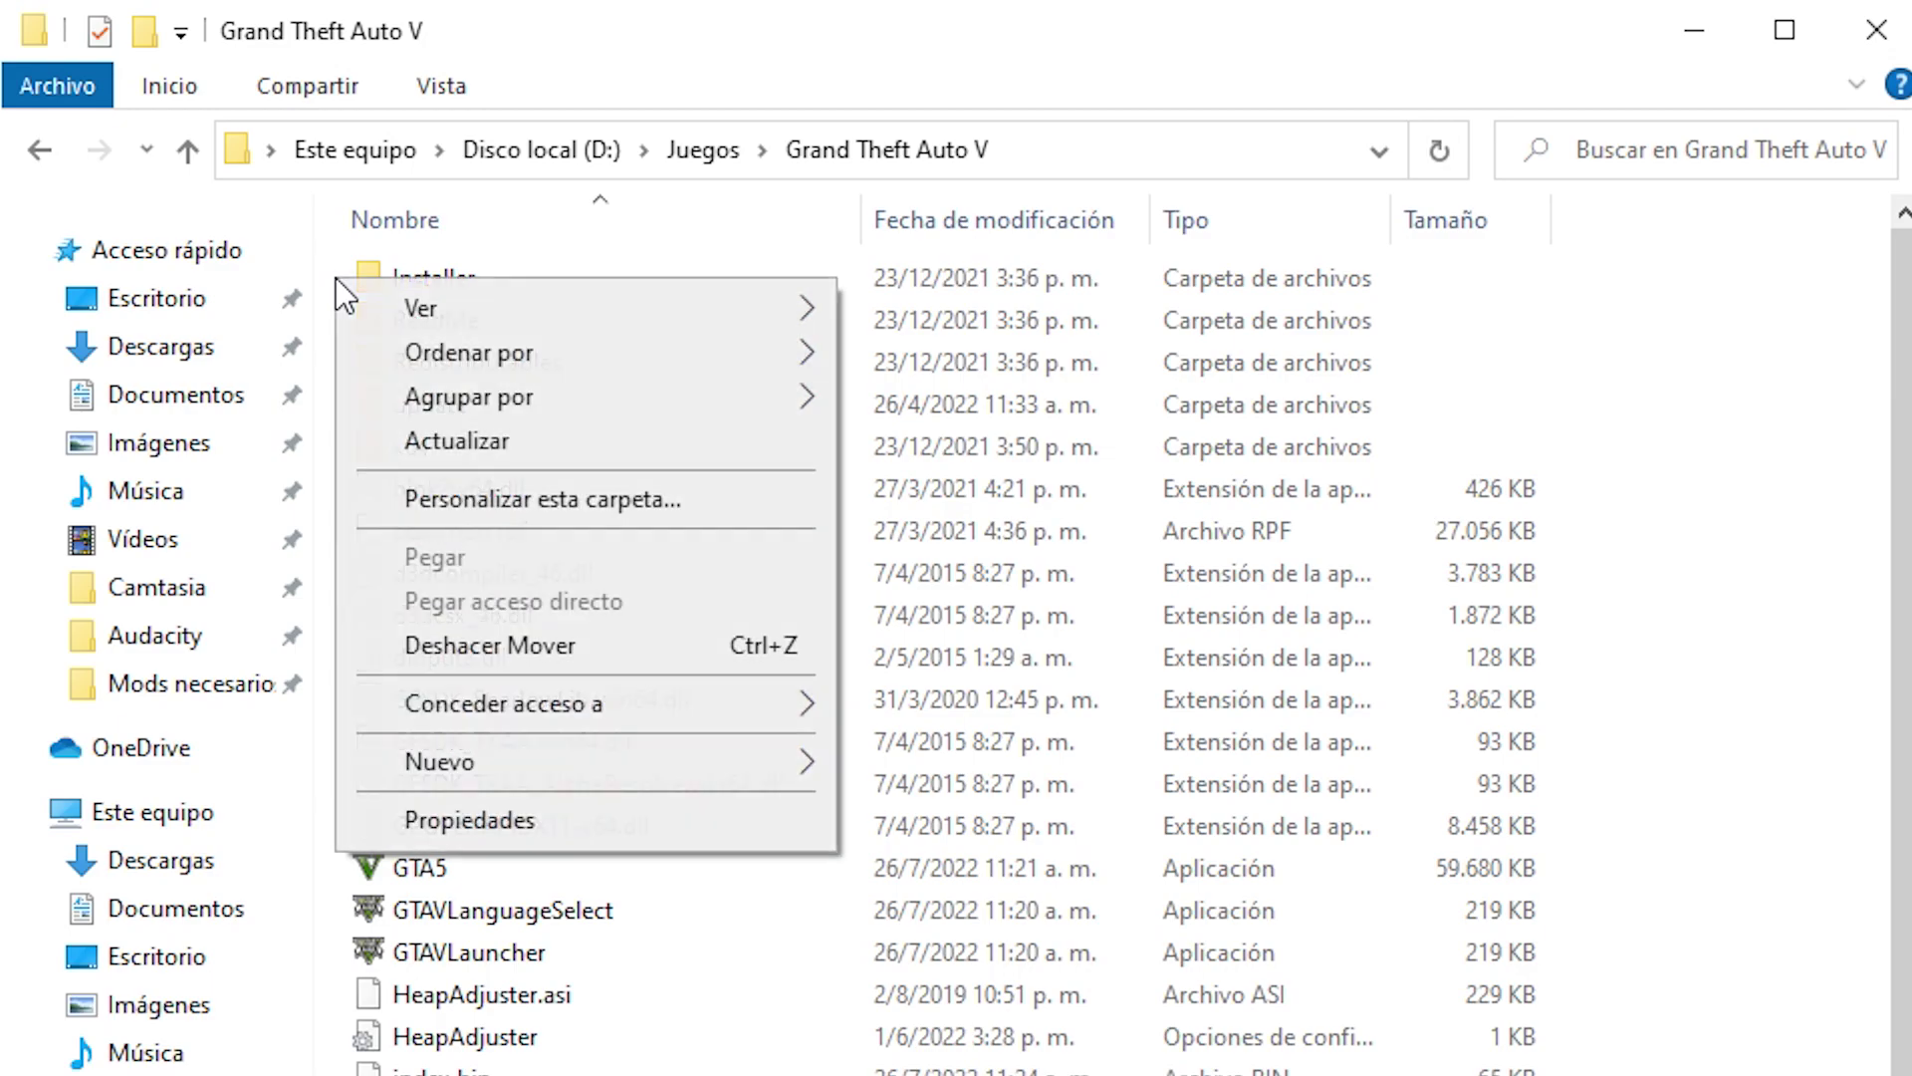
{"action": "mouse_move", "coordinate": [502, 757]}
{"action": "left_click", "coordinate": [876, 779]}
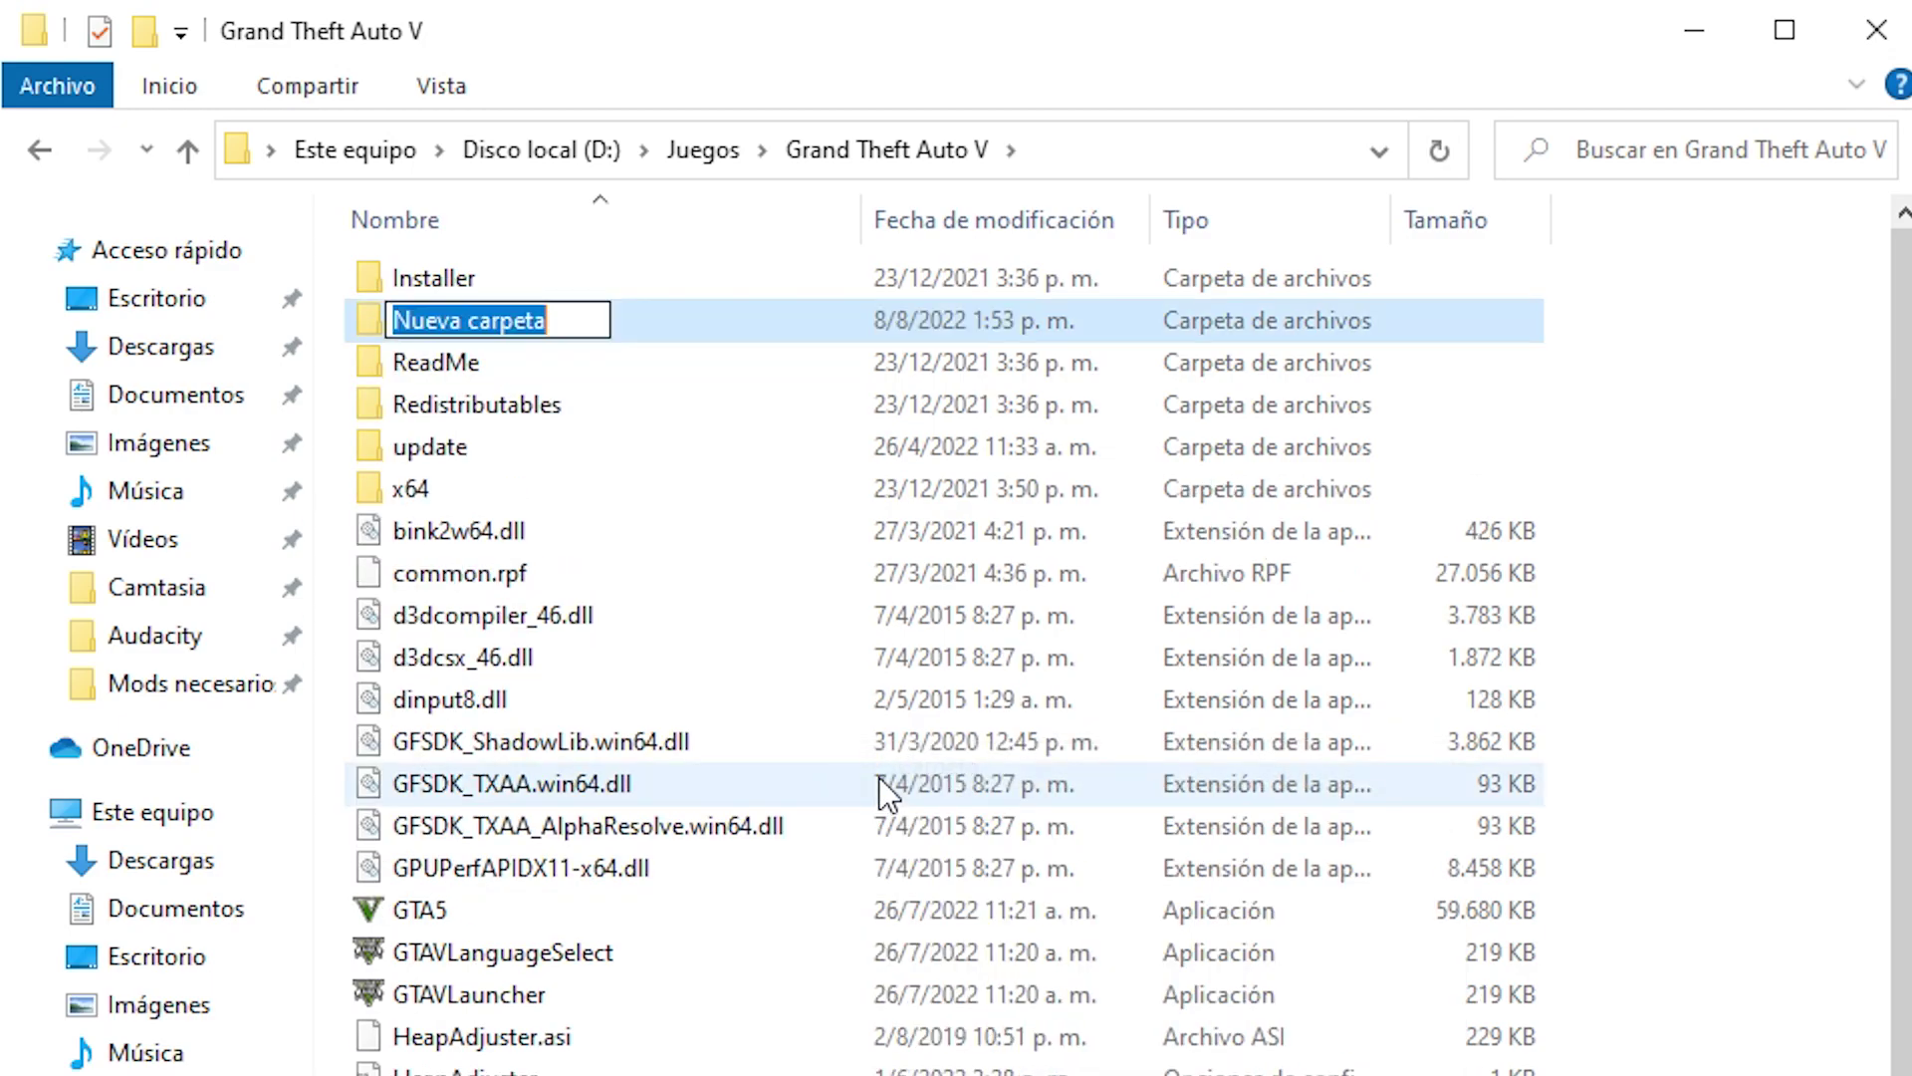
{"action": "type", "text": "s"}
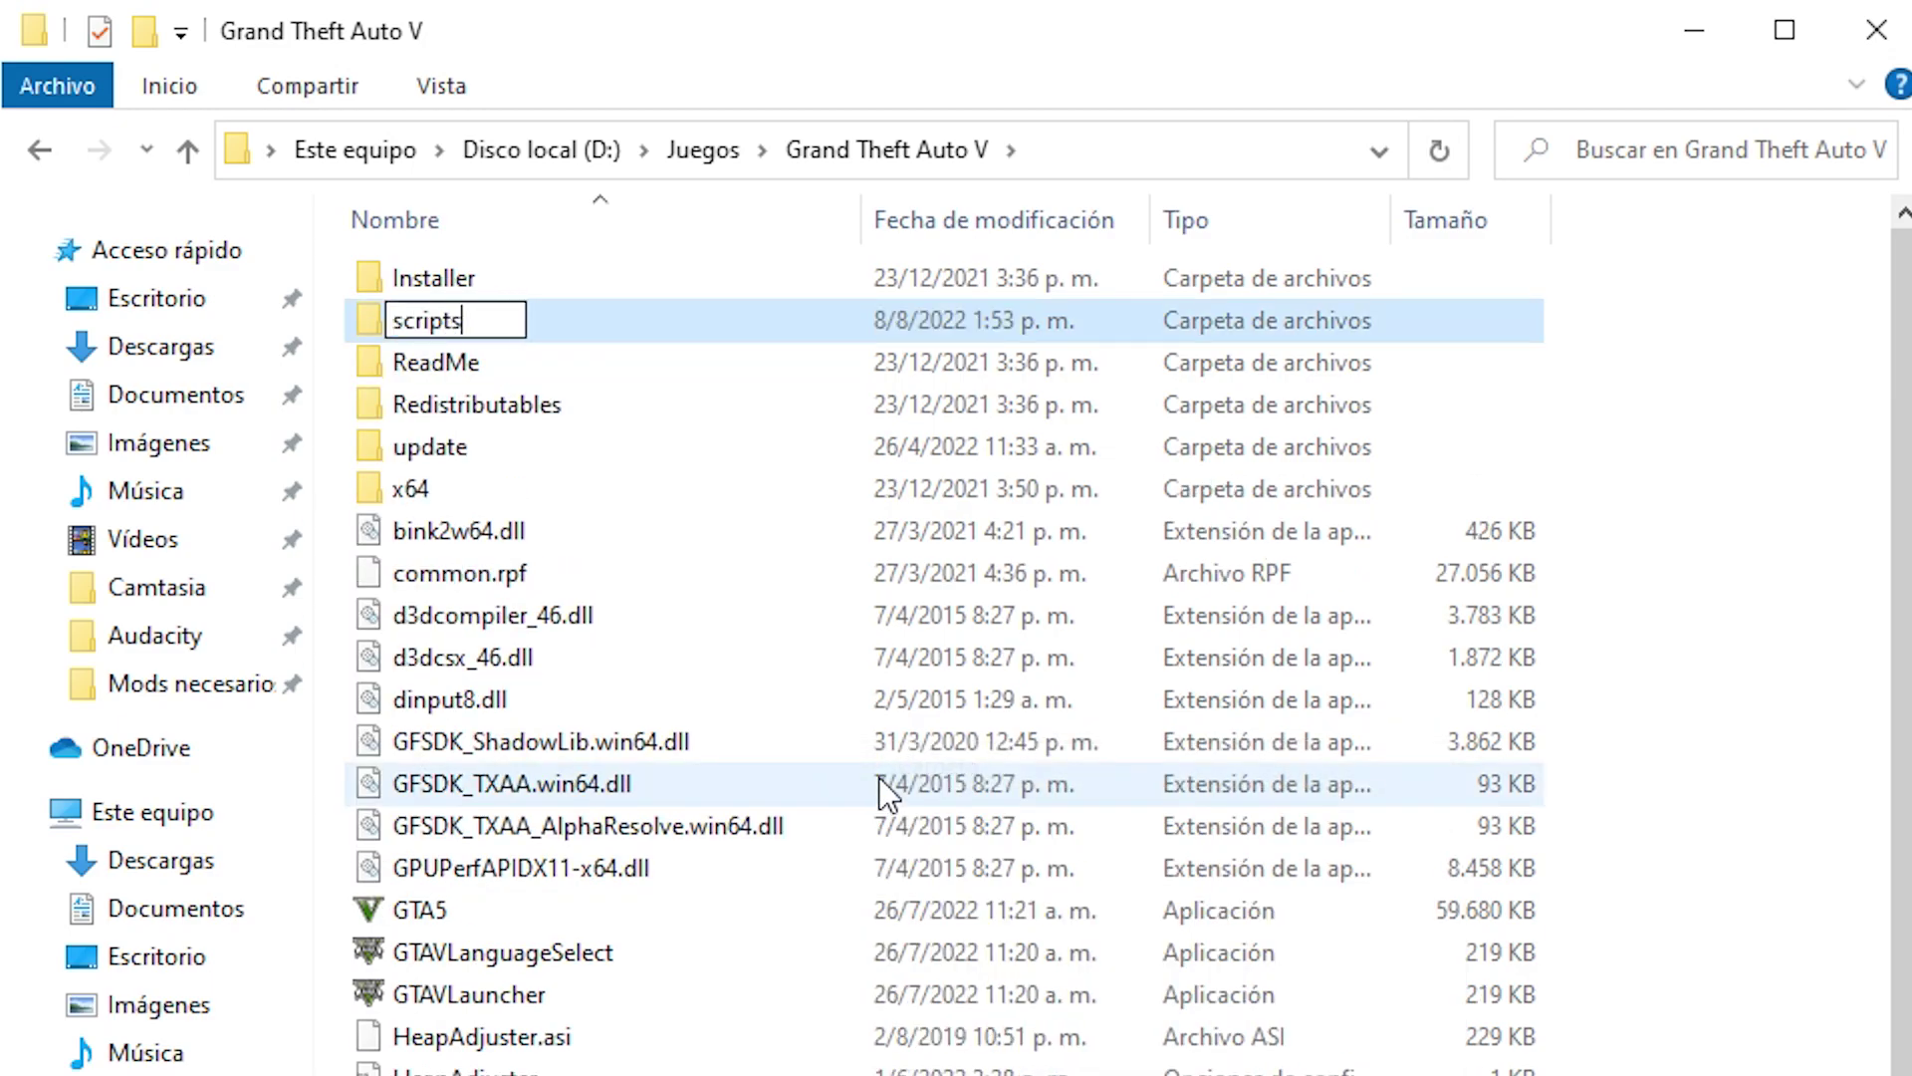
{"action": "type", "text": "cripts"}
{"action": "key", "text": "Return"}
Extract only Dismemberment.dll and Dismemberment.ini from the Dismemberment archive into the scripts folder.
{"action": "double_click", "coordinate": [590, 404]}
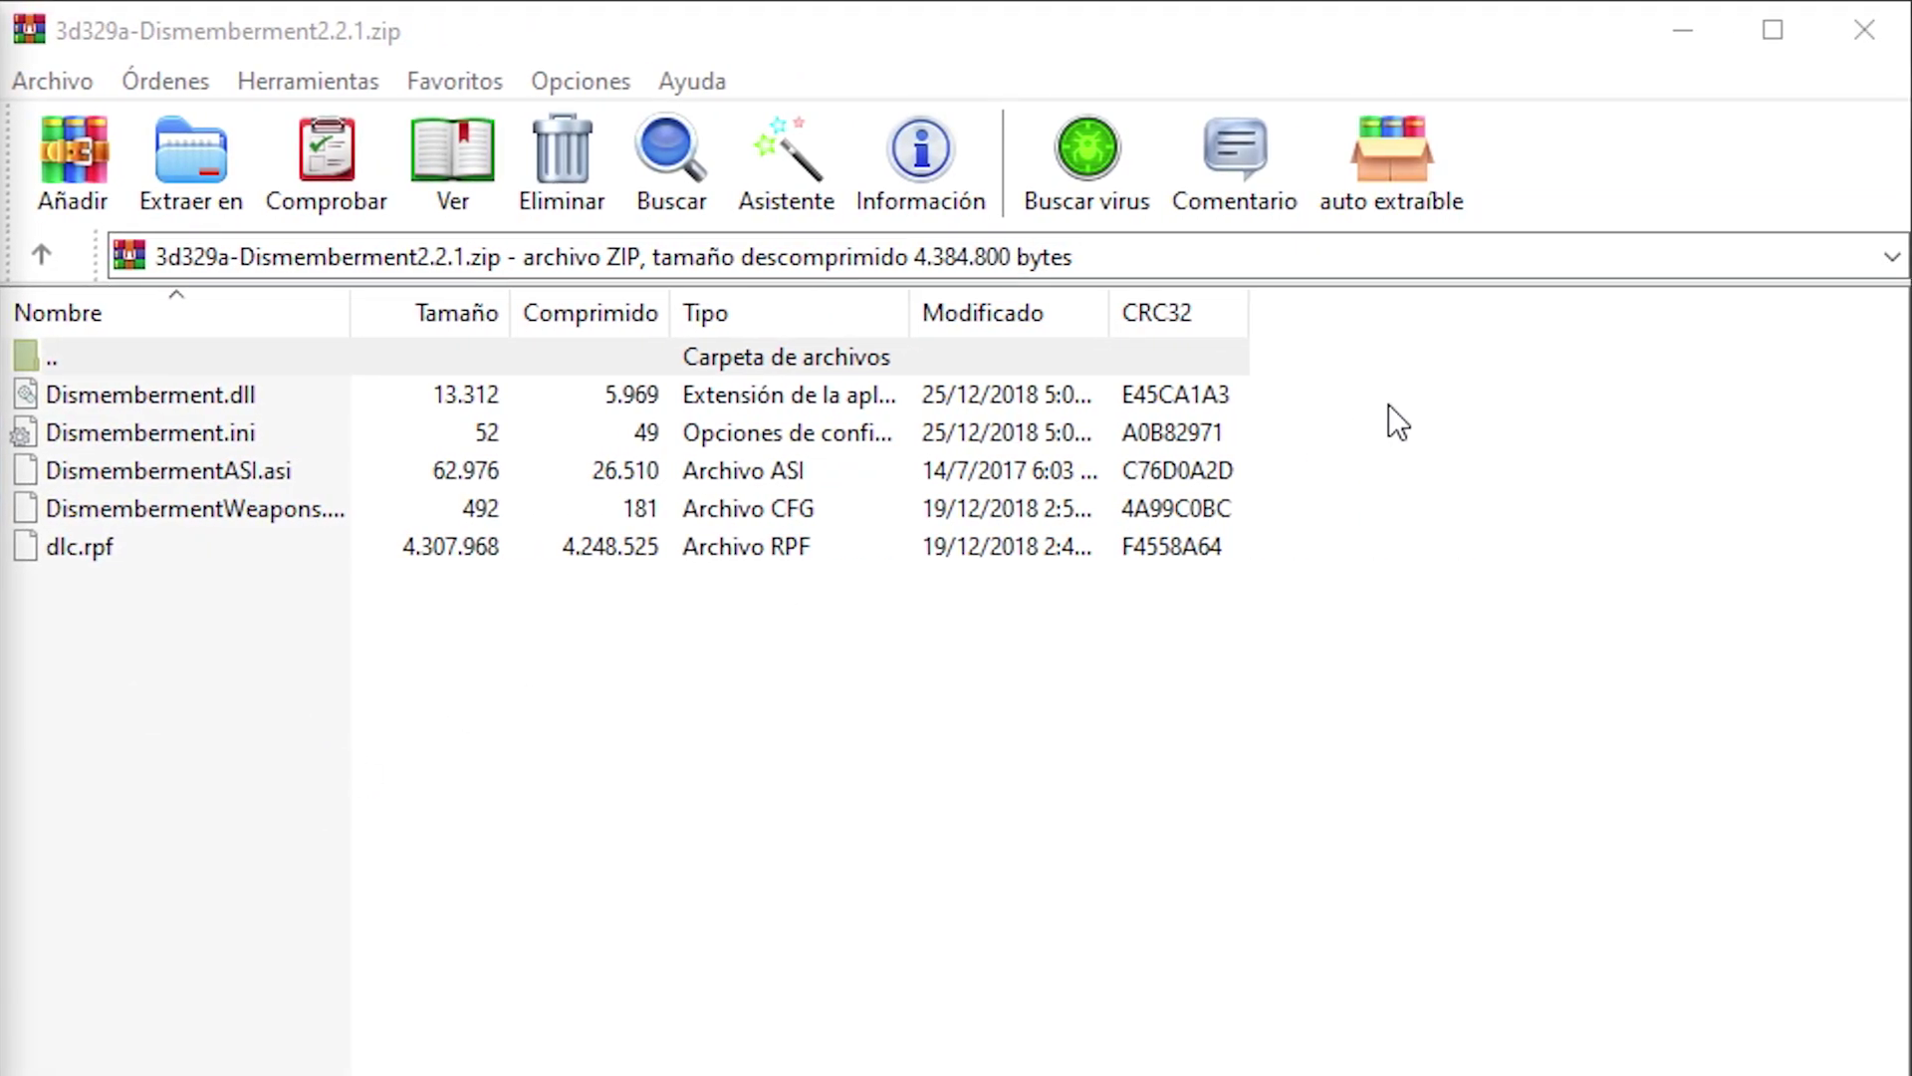
{"action": "left_click_drag", "start_coordinate": [1300, 401], "coordinate": [1199, 440]}
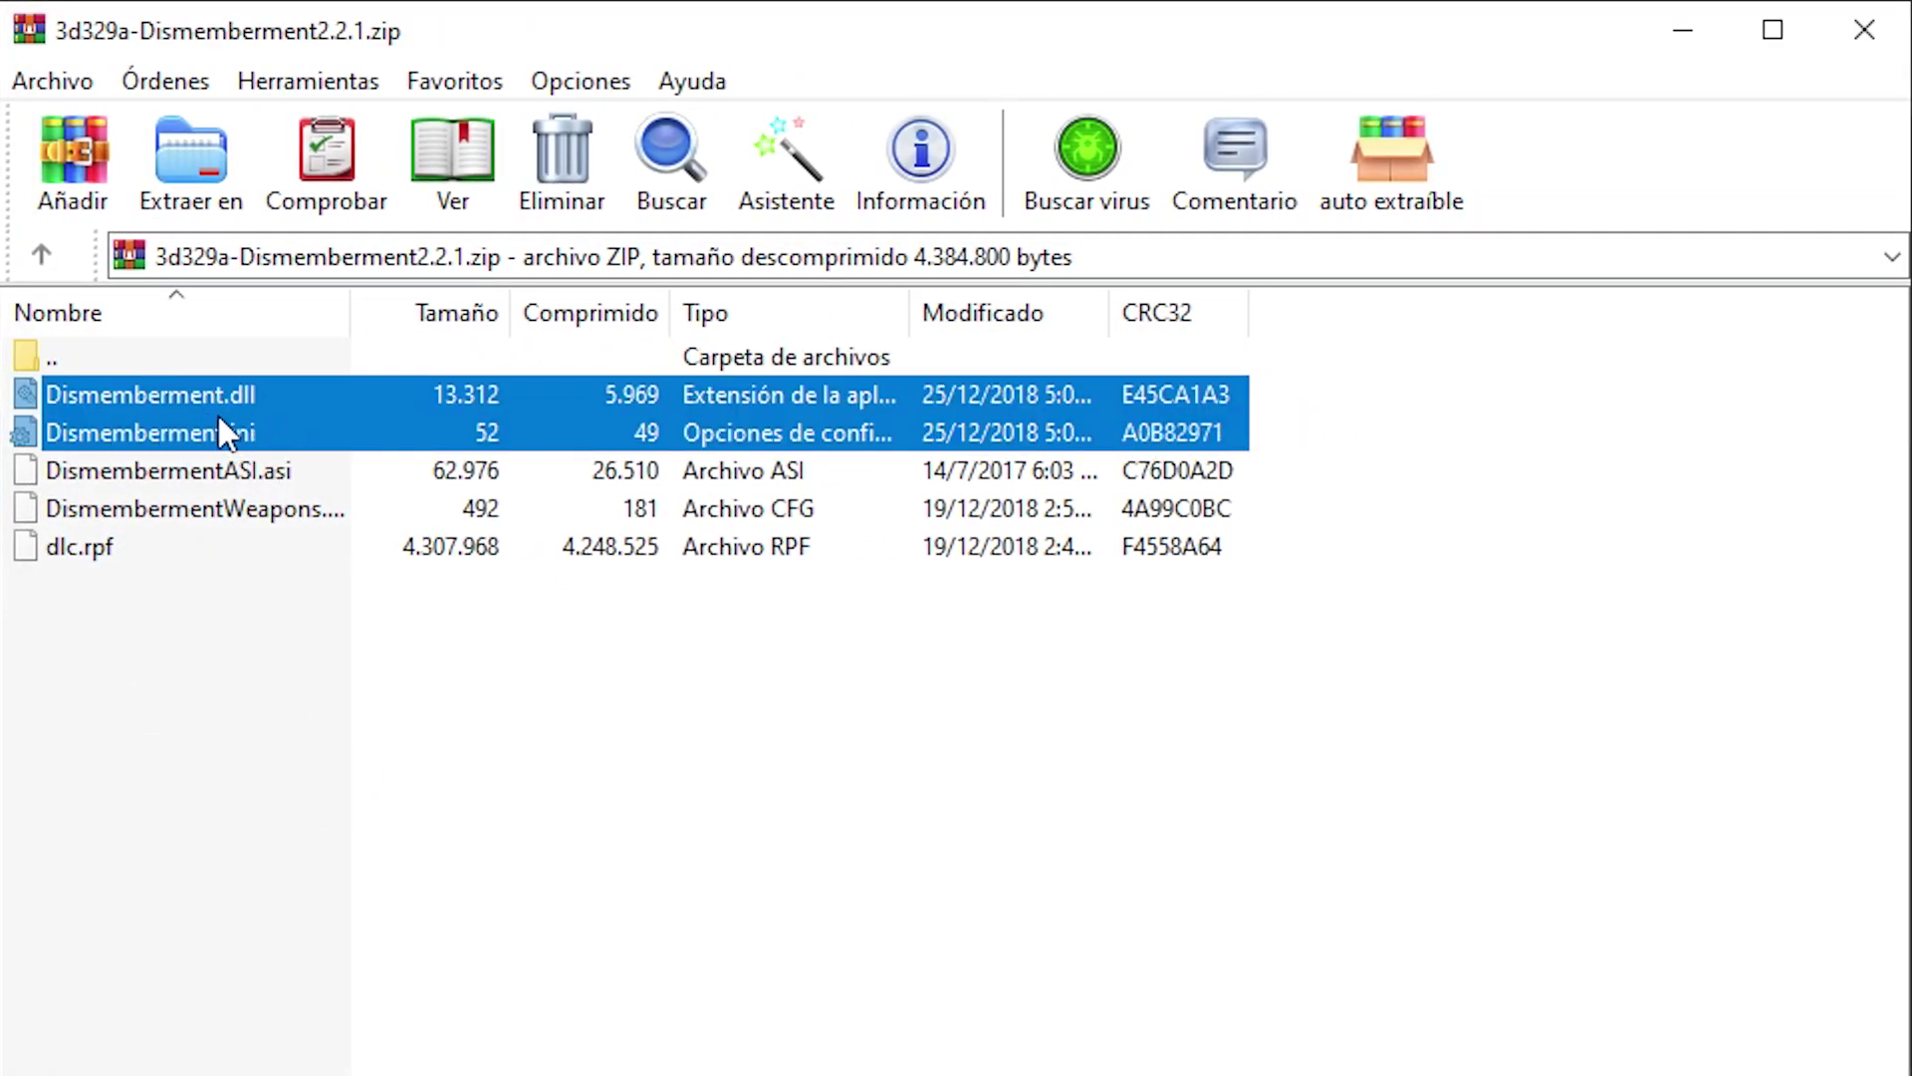
{"action": "left_click_drag", "start_coordinate": [204, 453], "coordinate": [710, 331]}
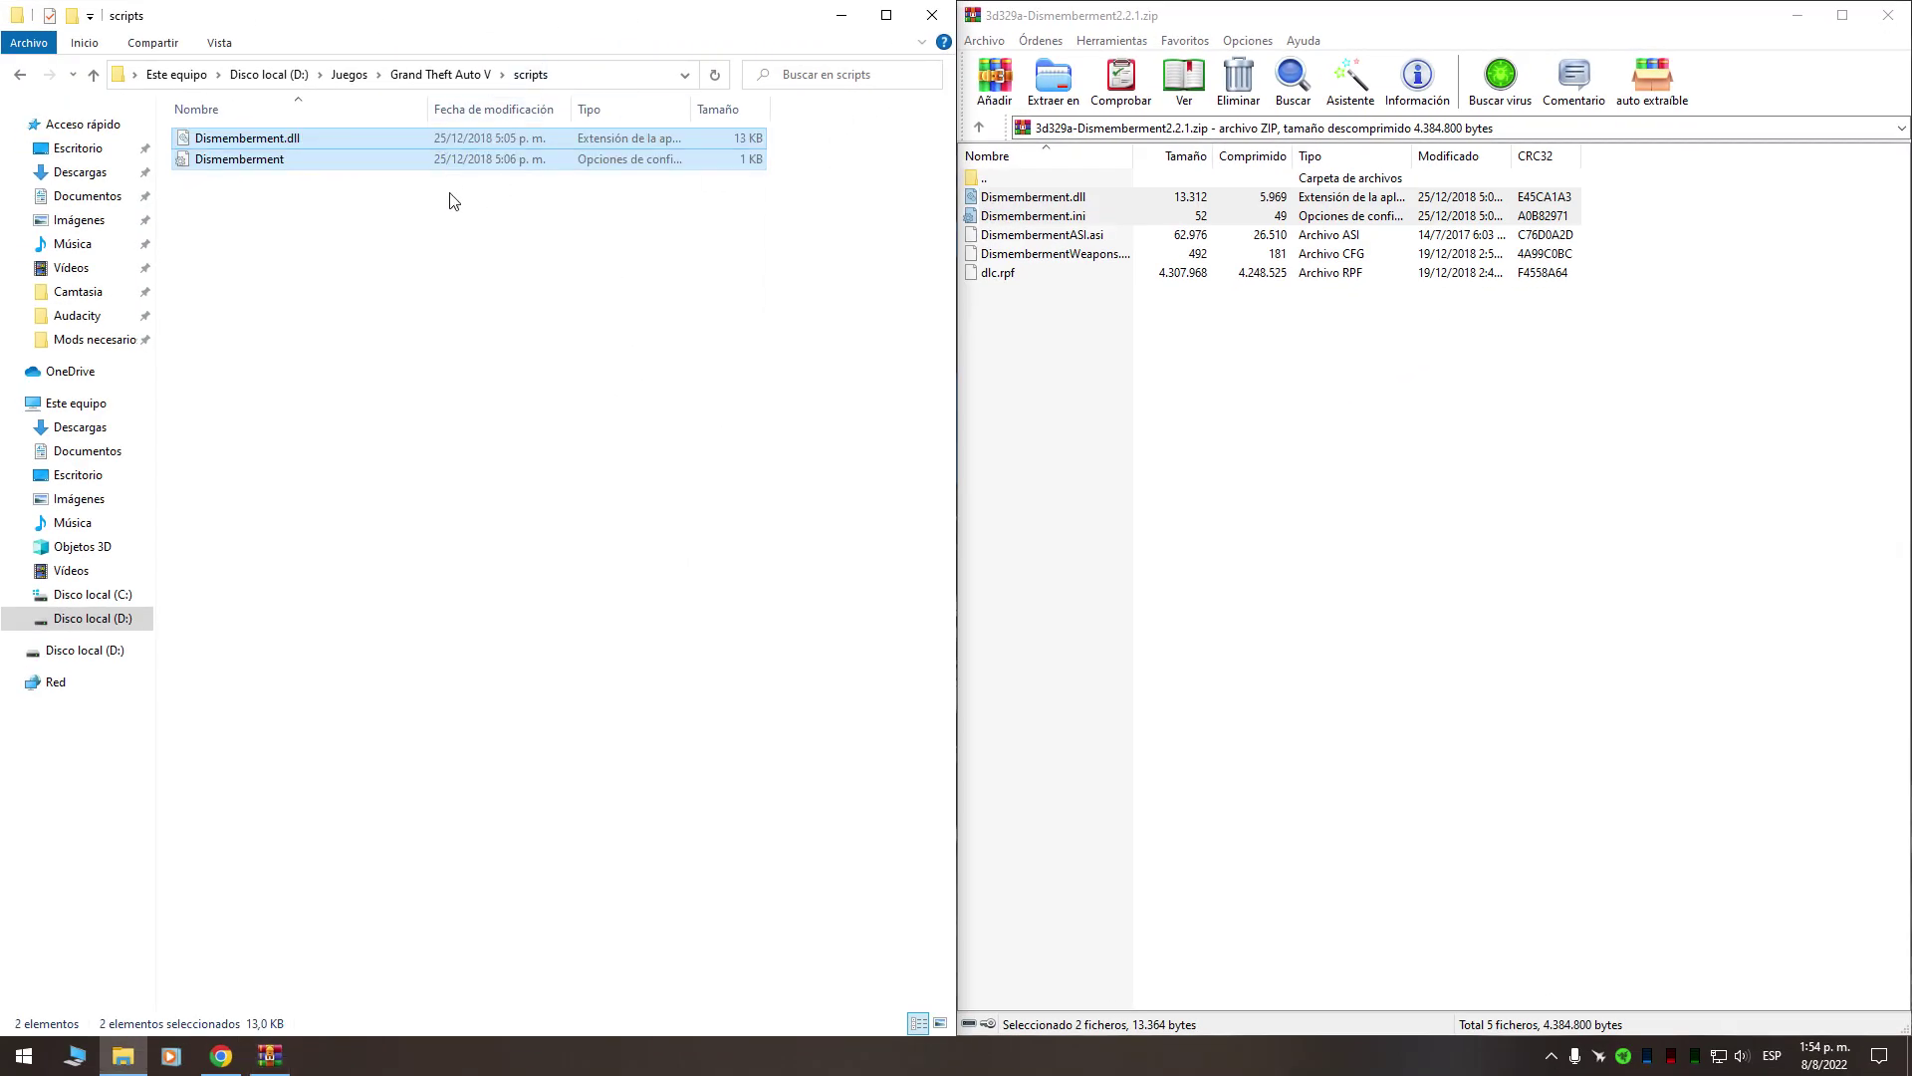
Extract DismembermentASI.asi and the DismembermentWeapons.cfg file into the main Grand Theft Auto V folder, and close the Dismemberment archive.
{"action": "left_click", "coordinate": [18, 75]}
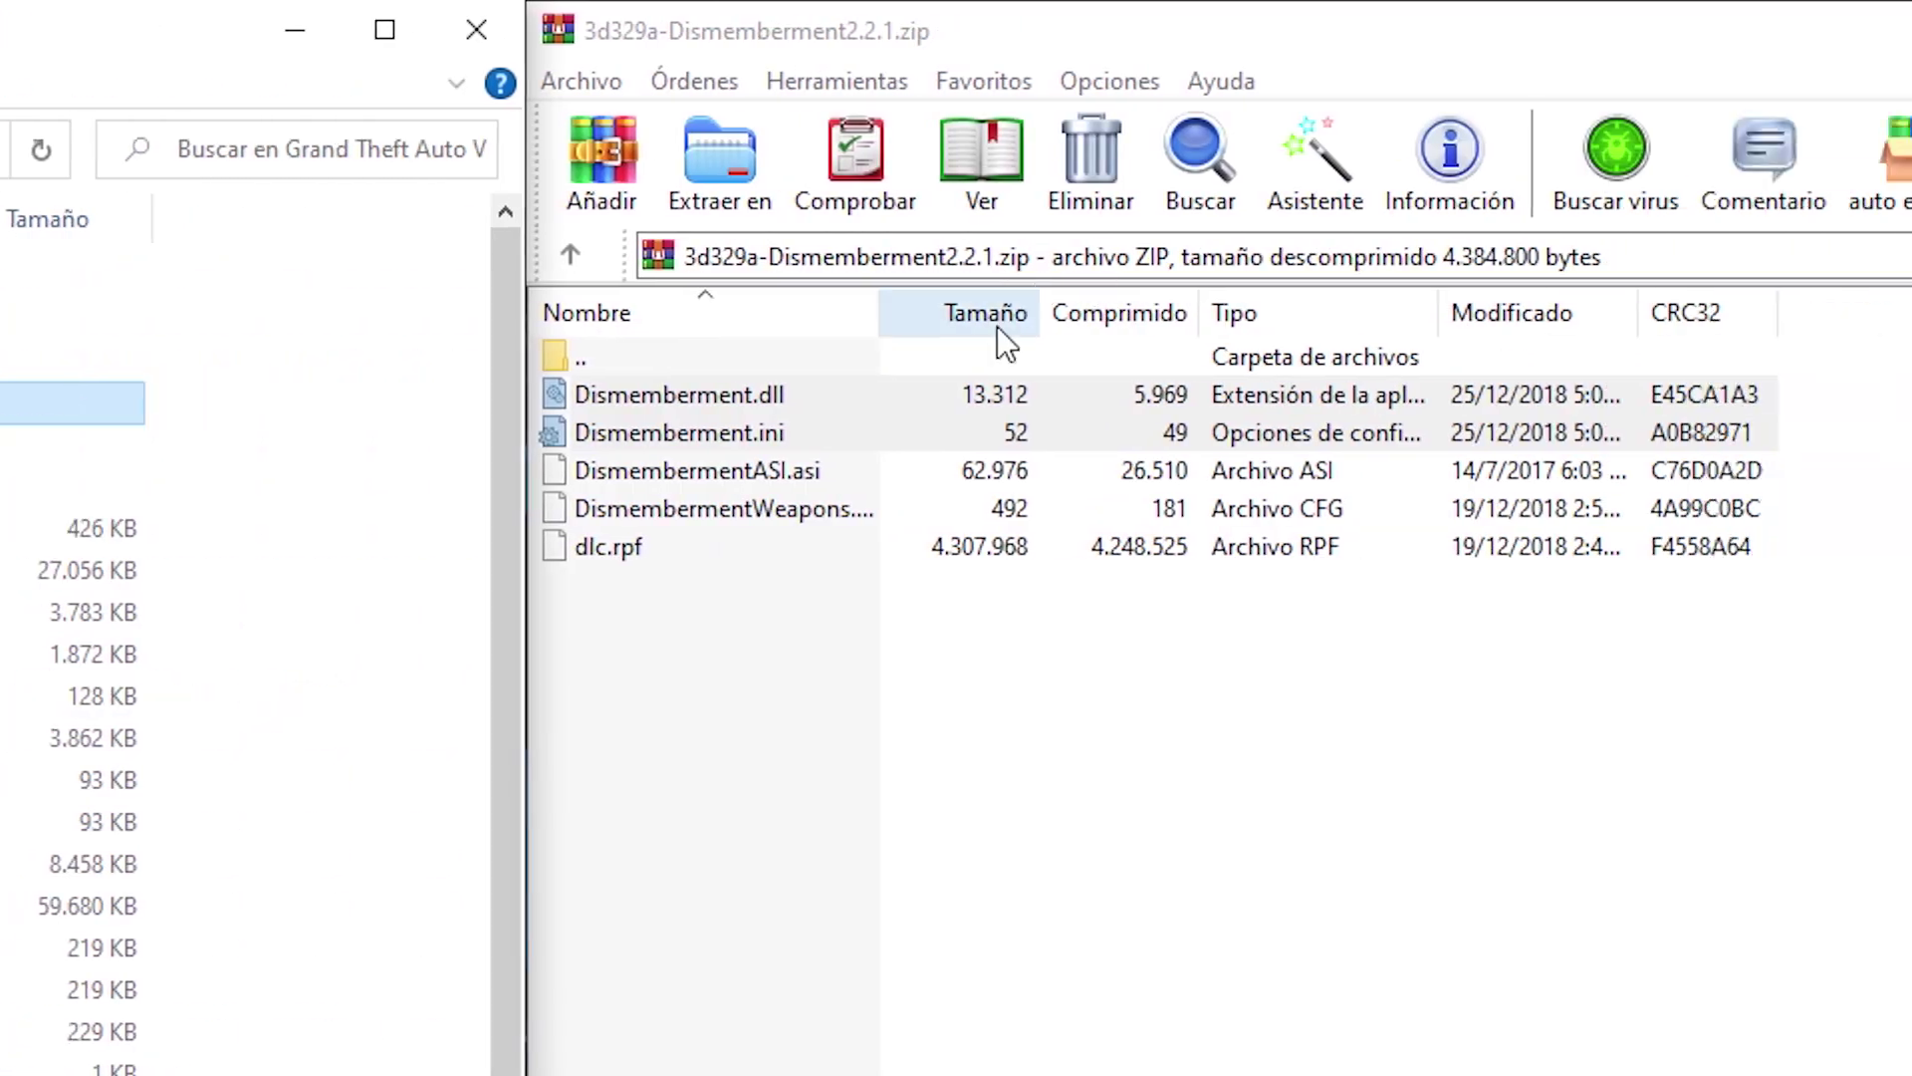
{"action": "left_click_drag", "start_coordinate": [1275, 468], "coordinate": [1161, 522]}
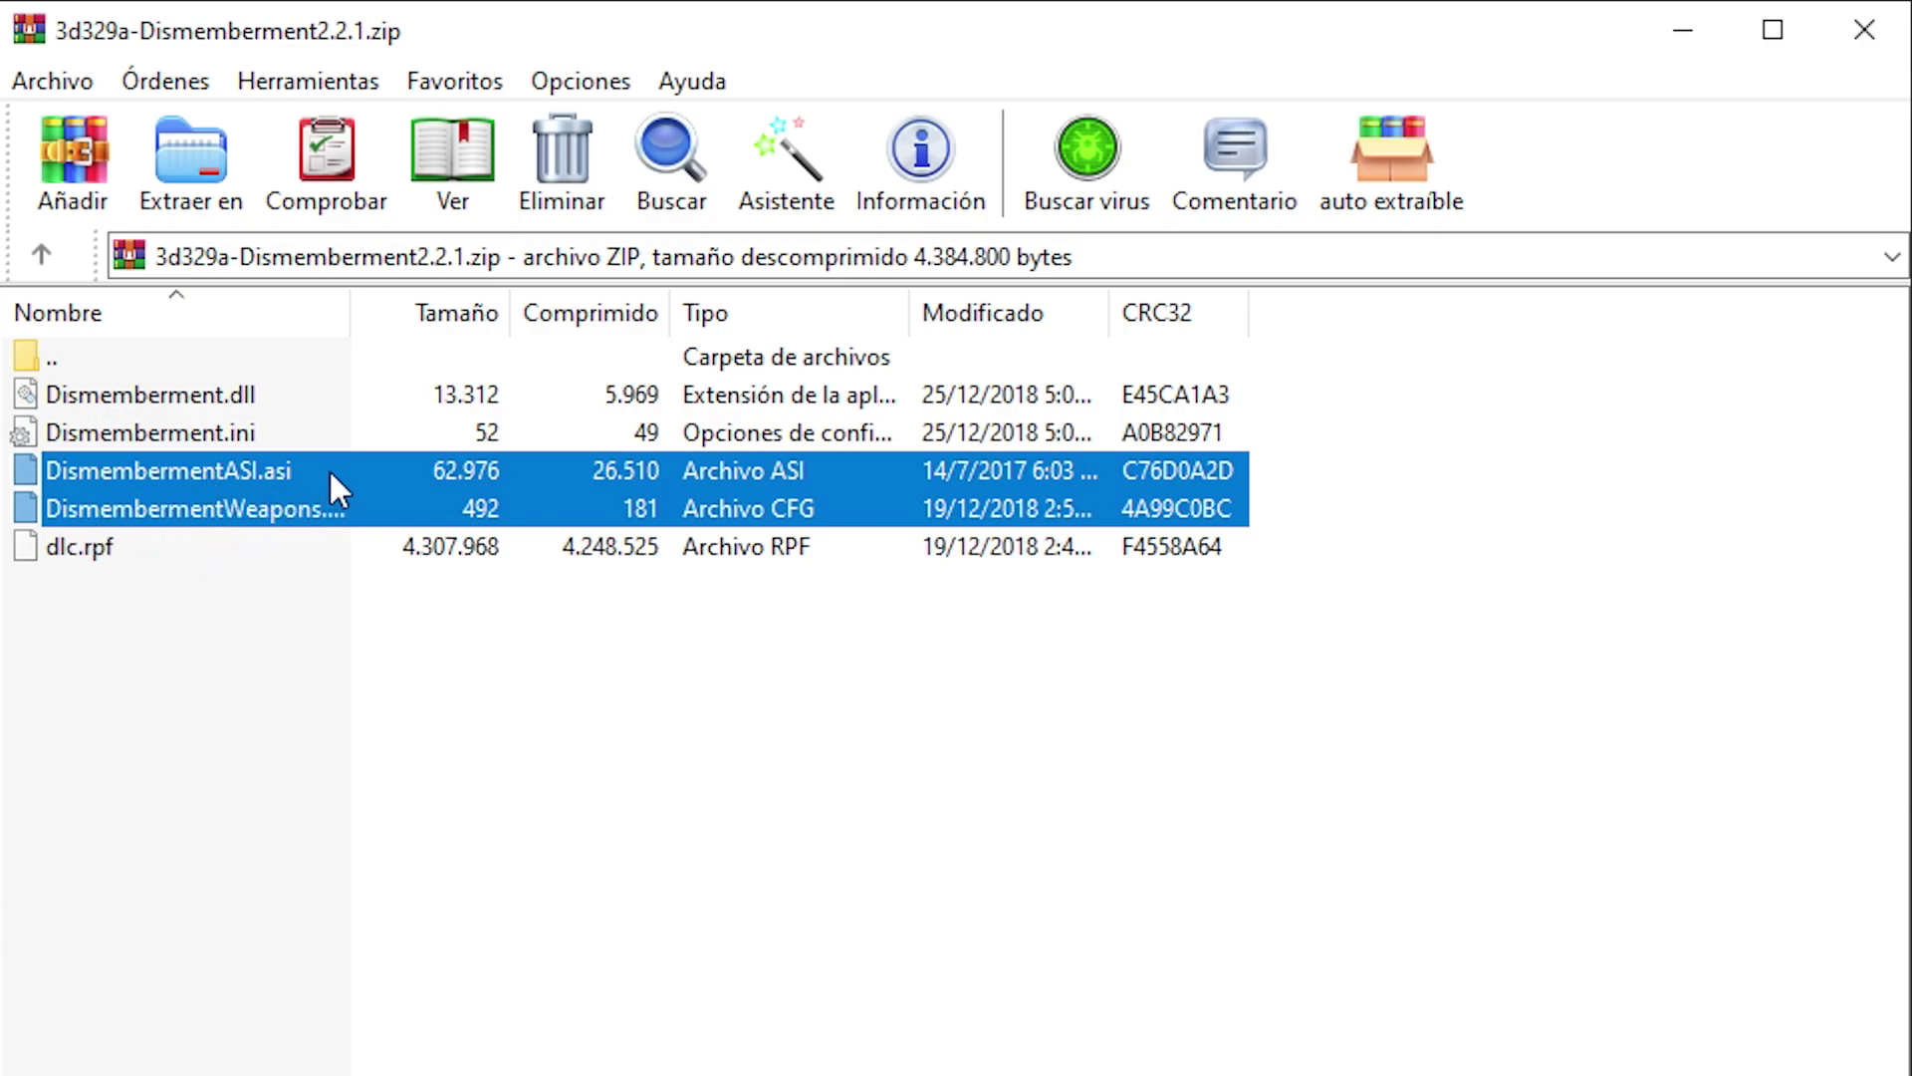
{"action": "left_click_drag", "start_coordinate": [329, 468], "coordinate": [837, 273]}
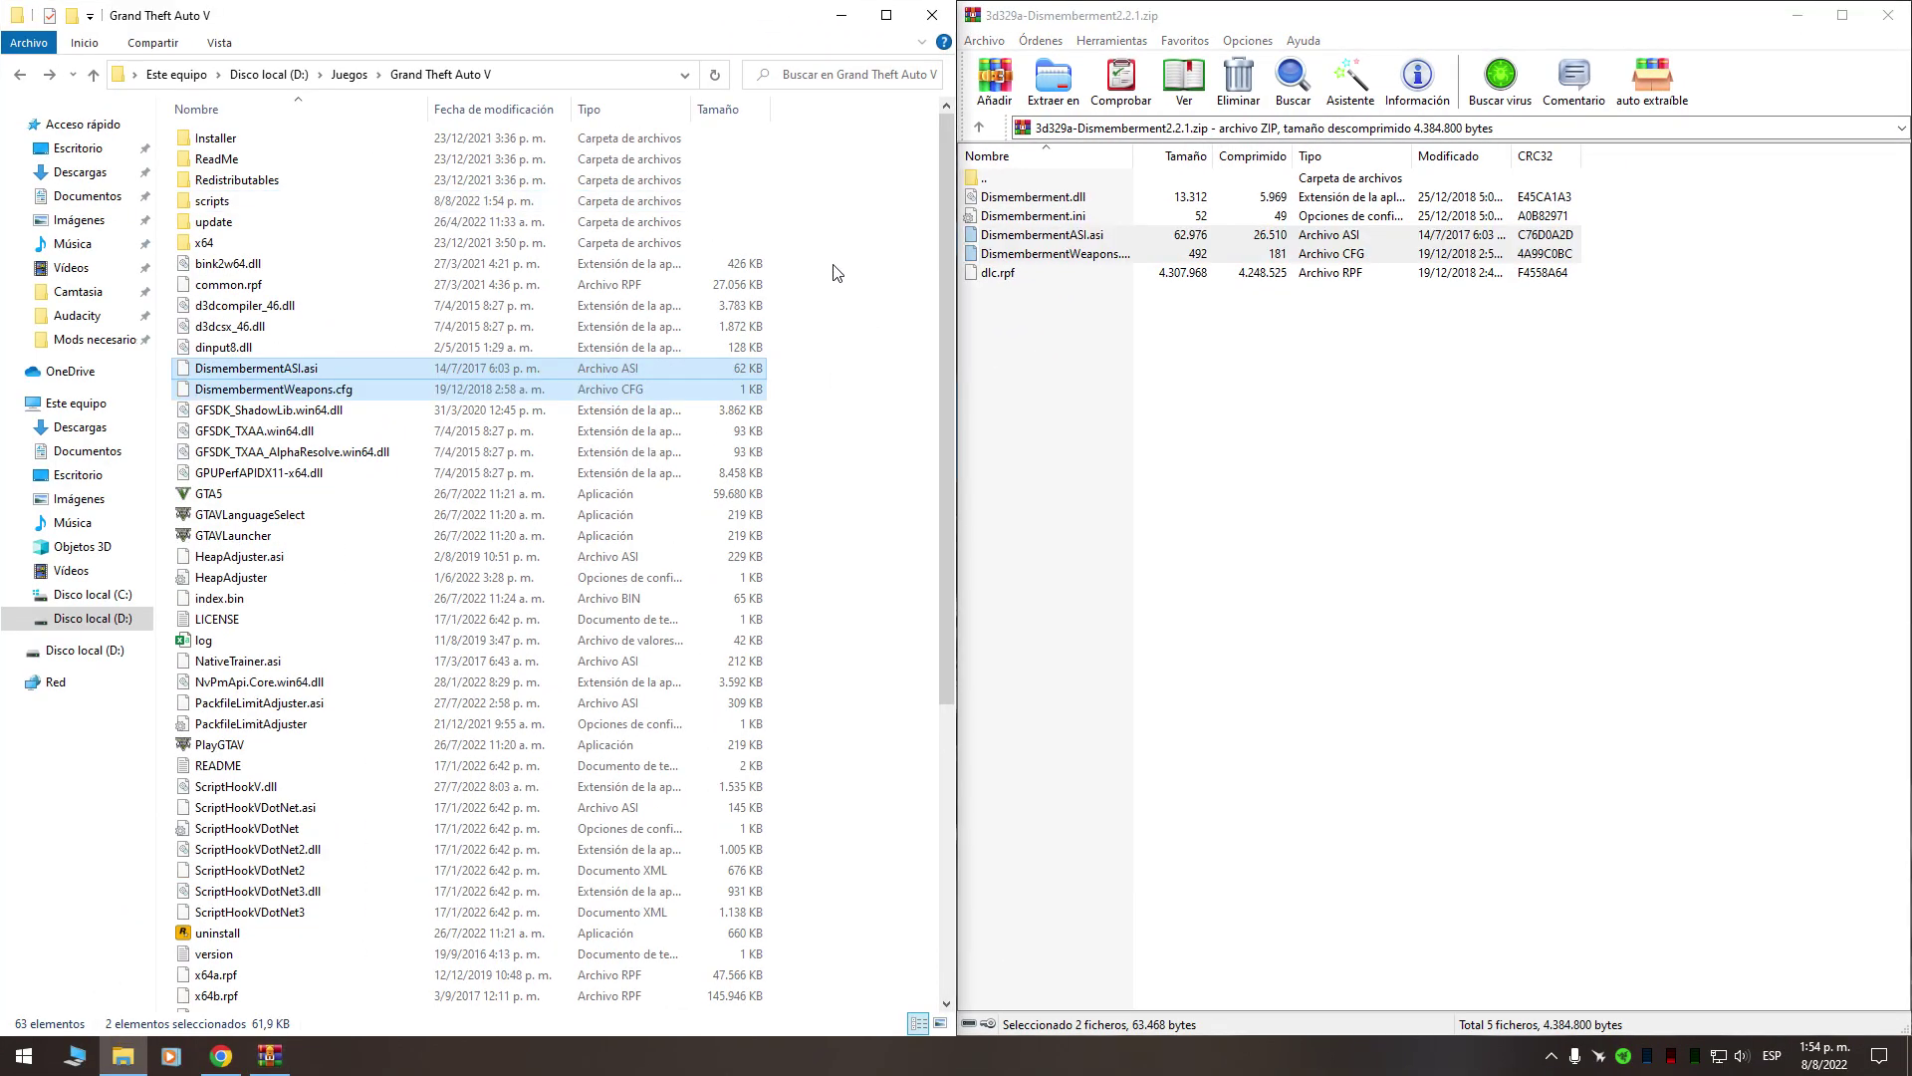
{"action": "left_click", "coordinate": [1888, 15]}
Extract NativeUI.dll and NativeUI.xml from the Release archive into the scripts folder, and close the archive.
{"action": "double_click", "coordinate": [1864, 284]}
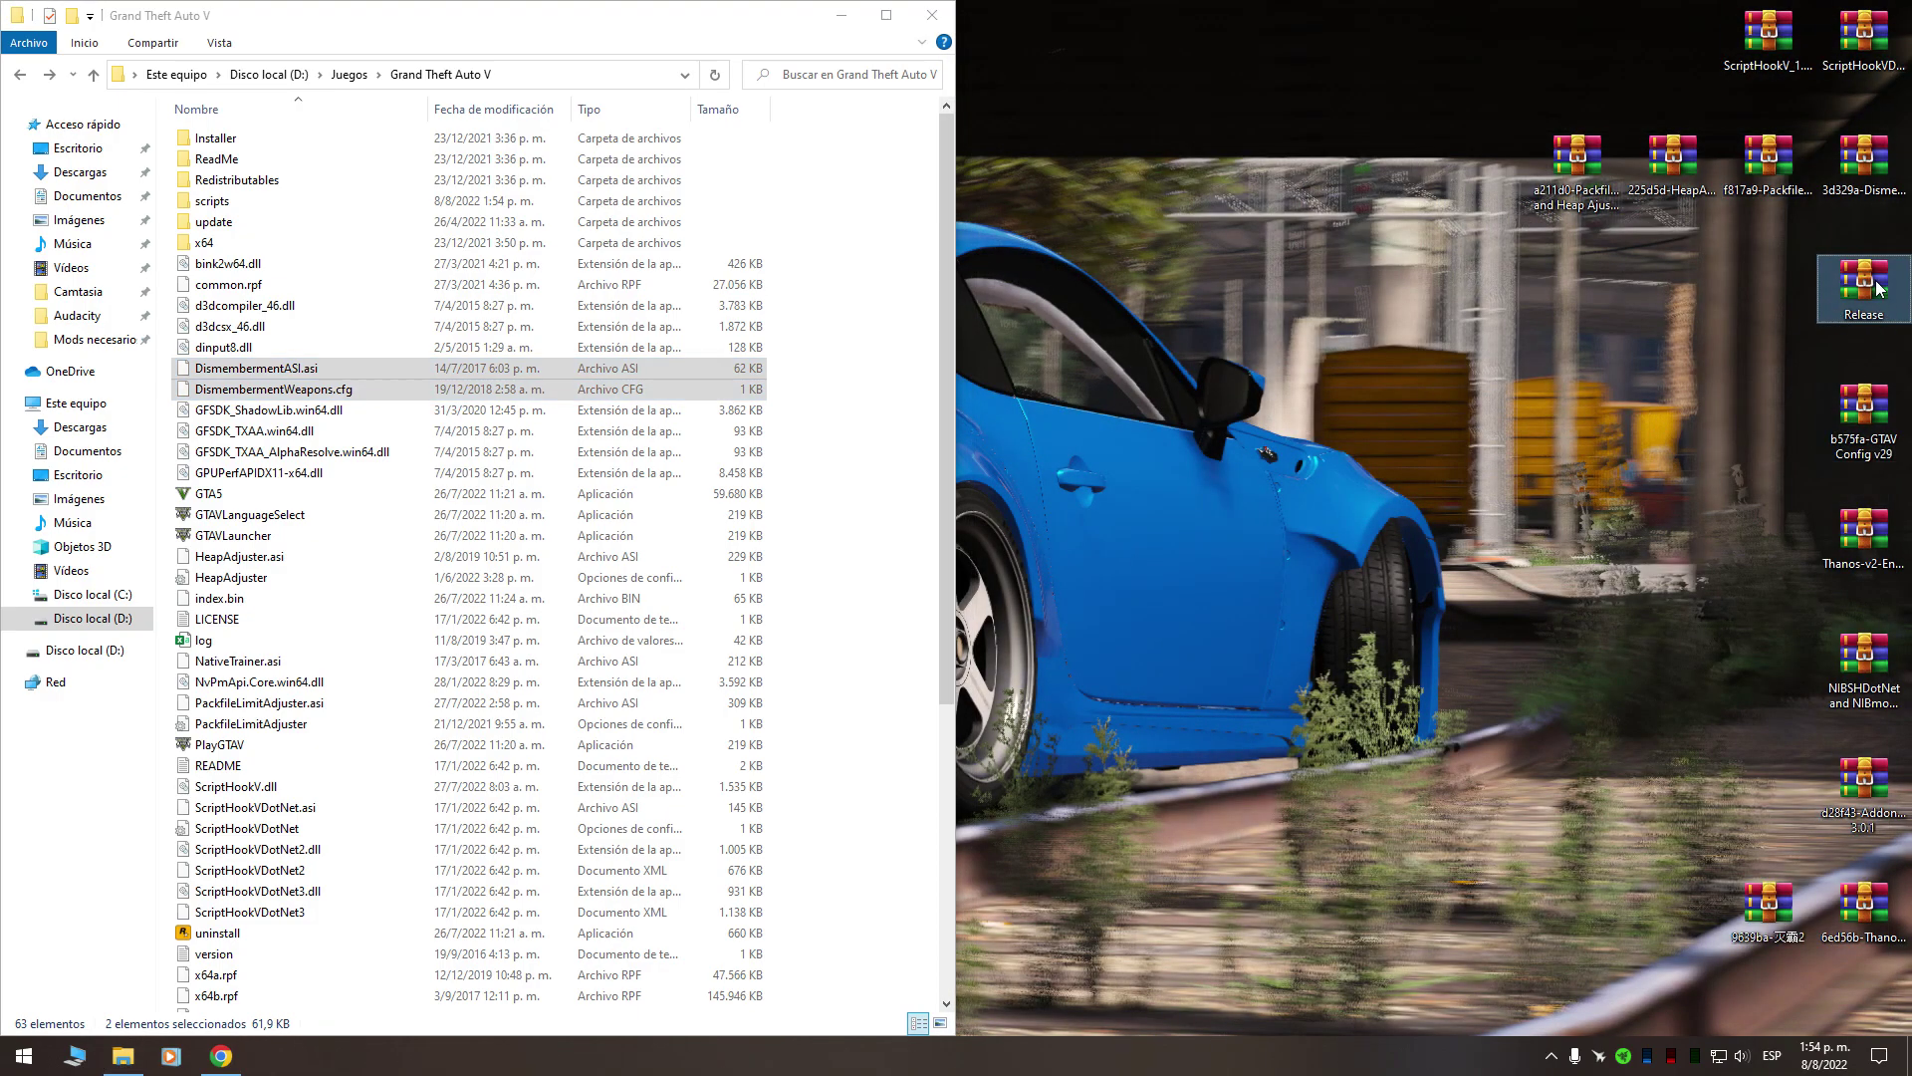
{"action": "left_click_drag", "start_coordinate": [1904, 435], "coordinate": [1911, 435]}
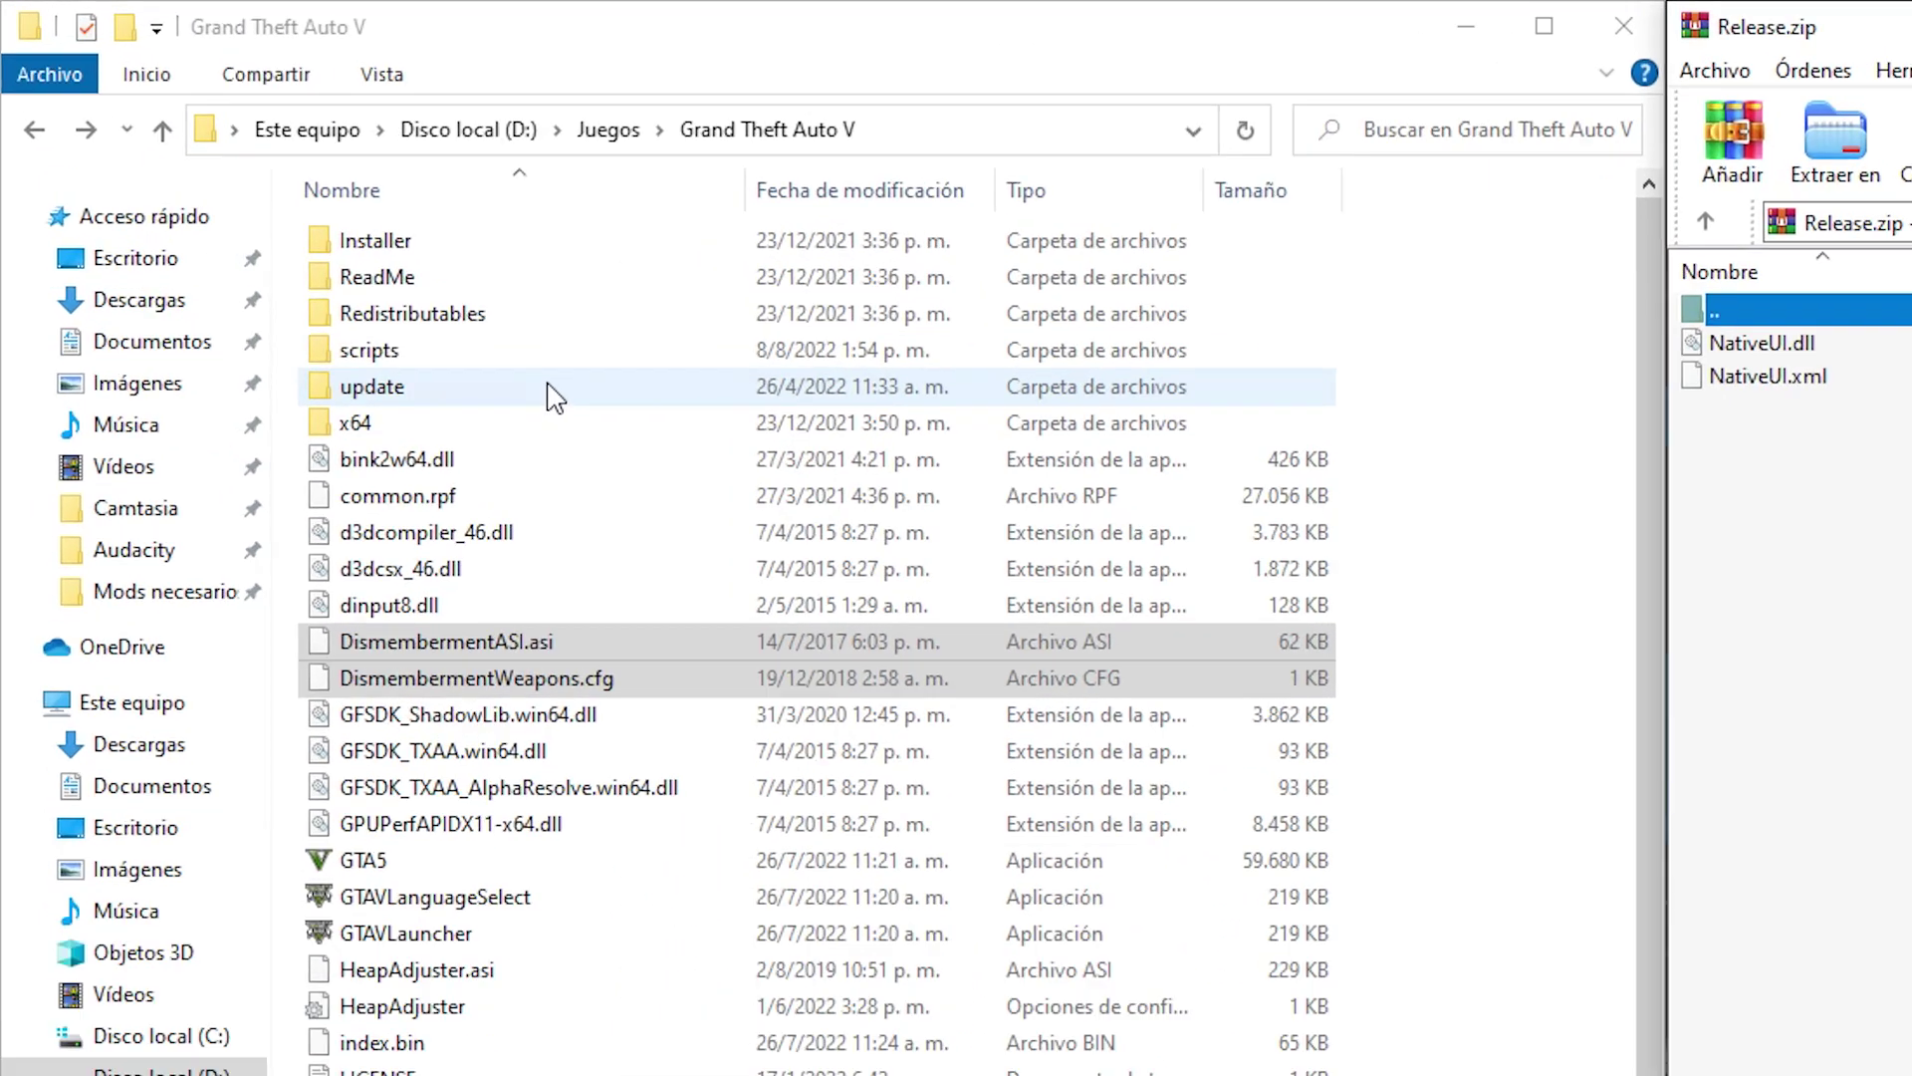
{"action": "left_click", "coordinate": [293, 202]}
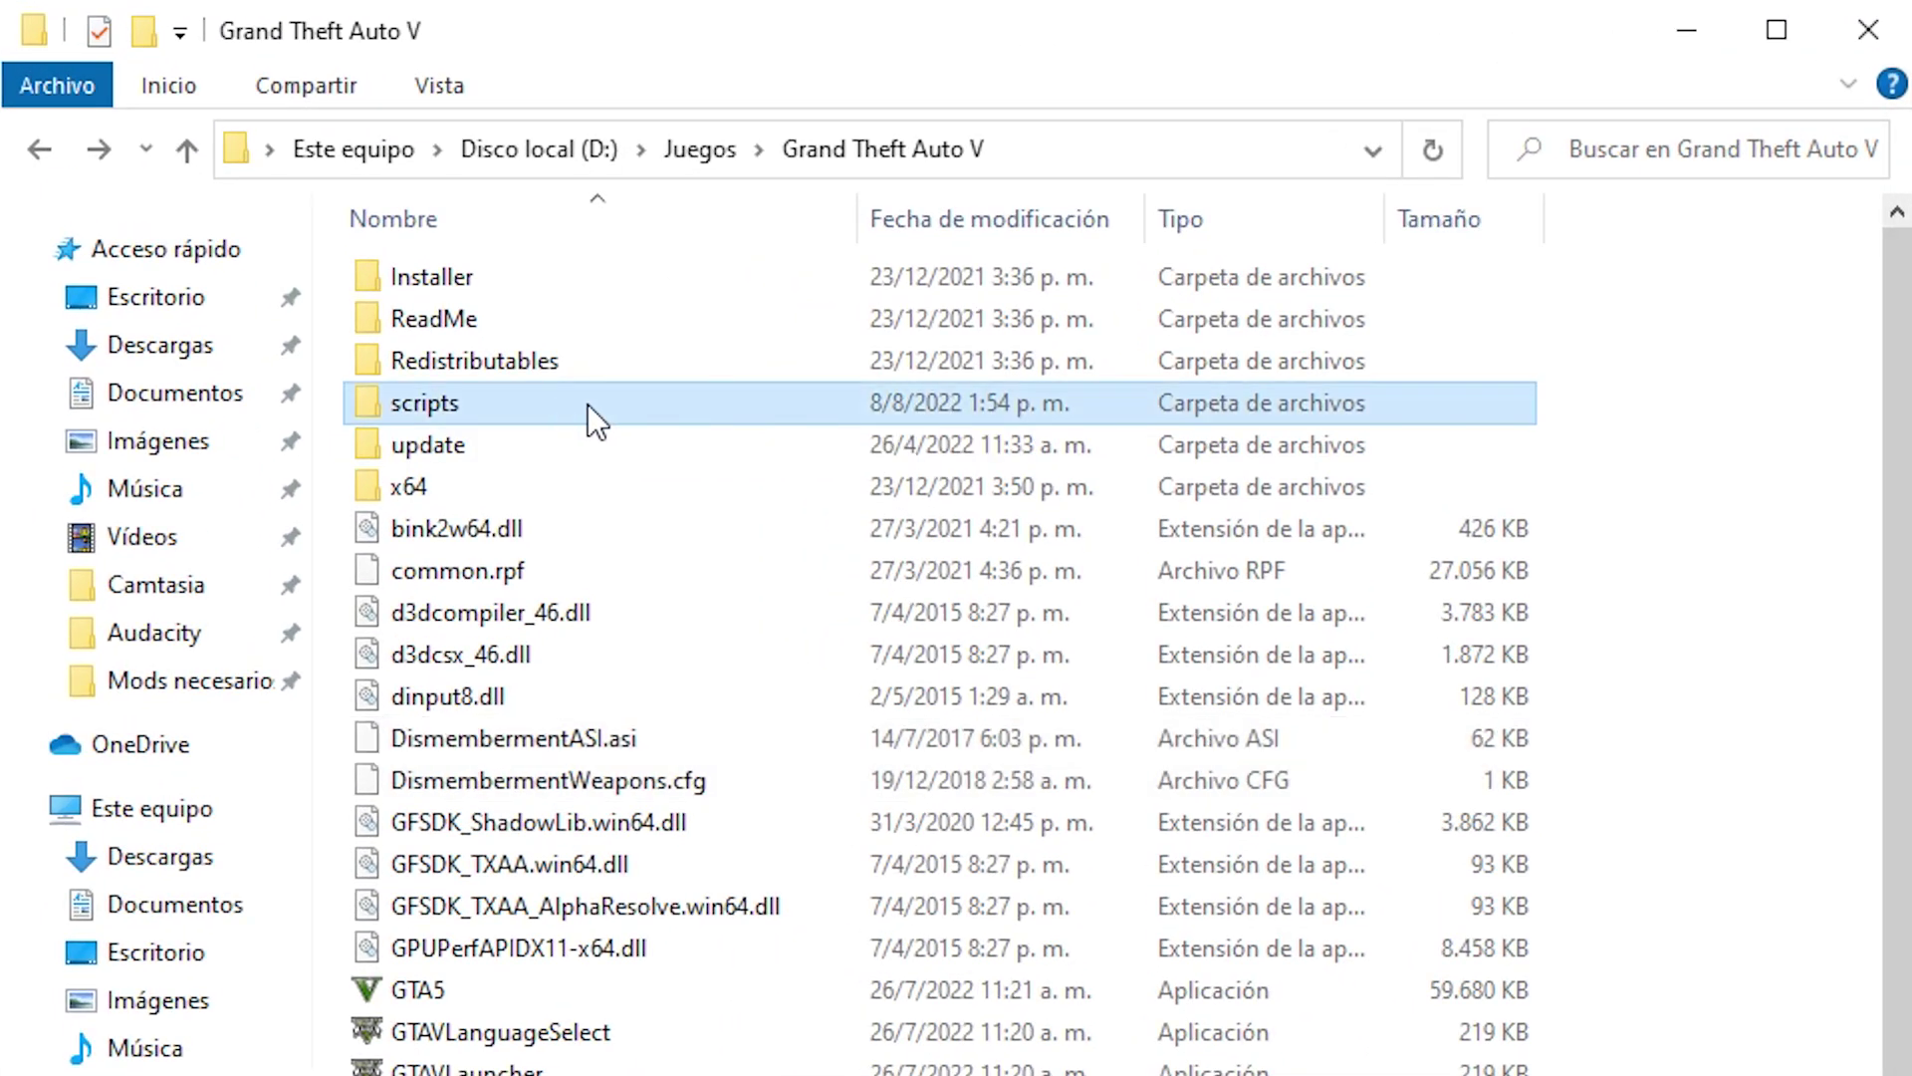
{"action": "double_click", "coordinate": [567, 402]}
{"action": "left_click_drag", "start_coordinate": [401, 560], "coordinate": [503, 322]}
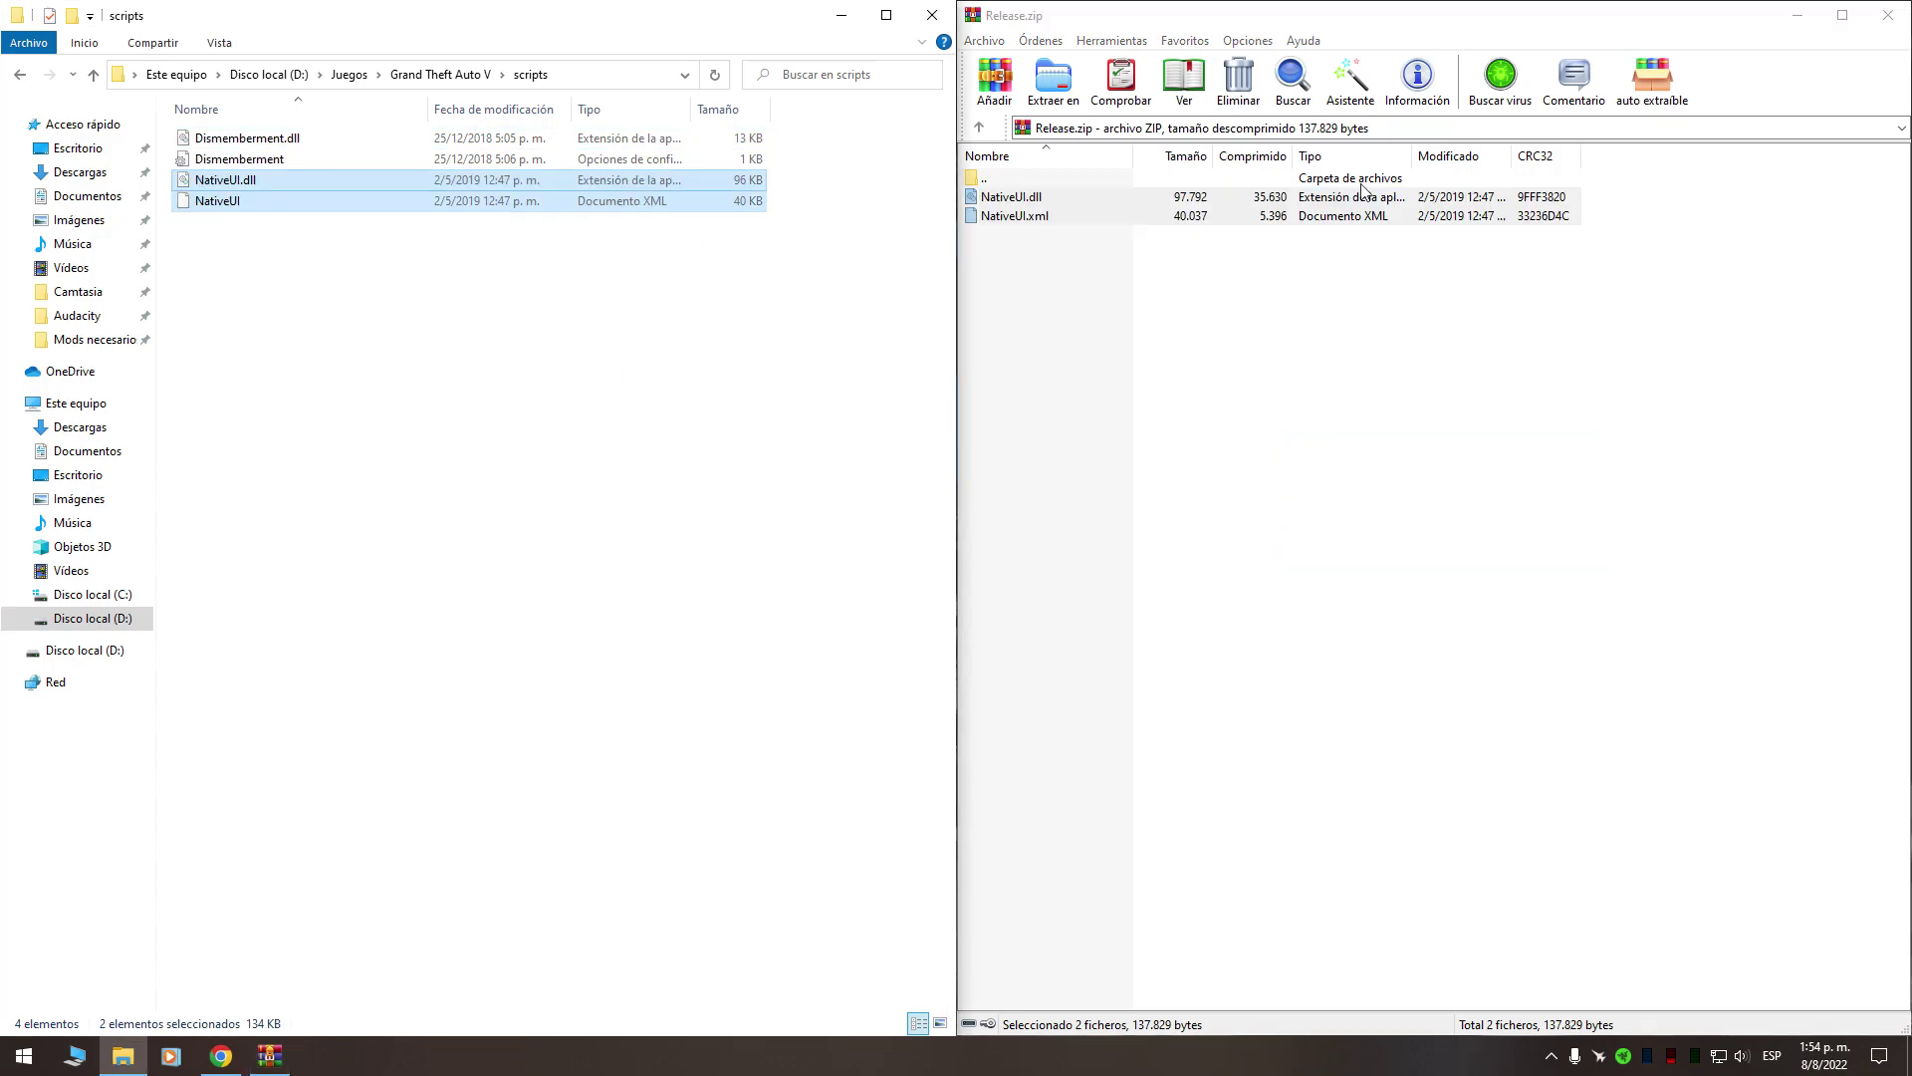
{"action": "left_click", "coordinate": [1888, 15]}
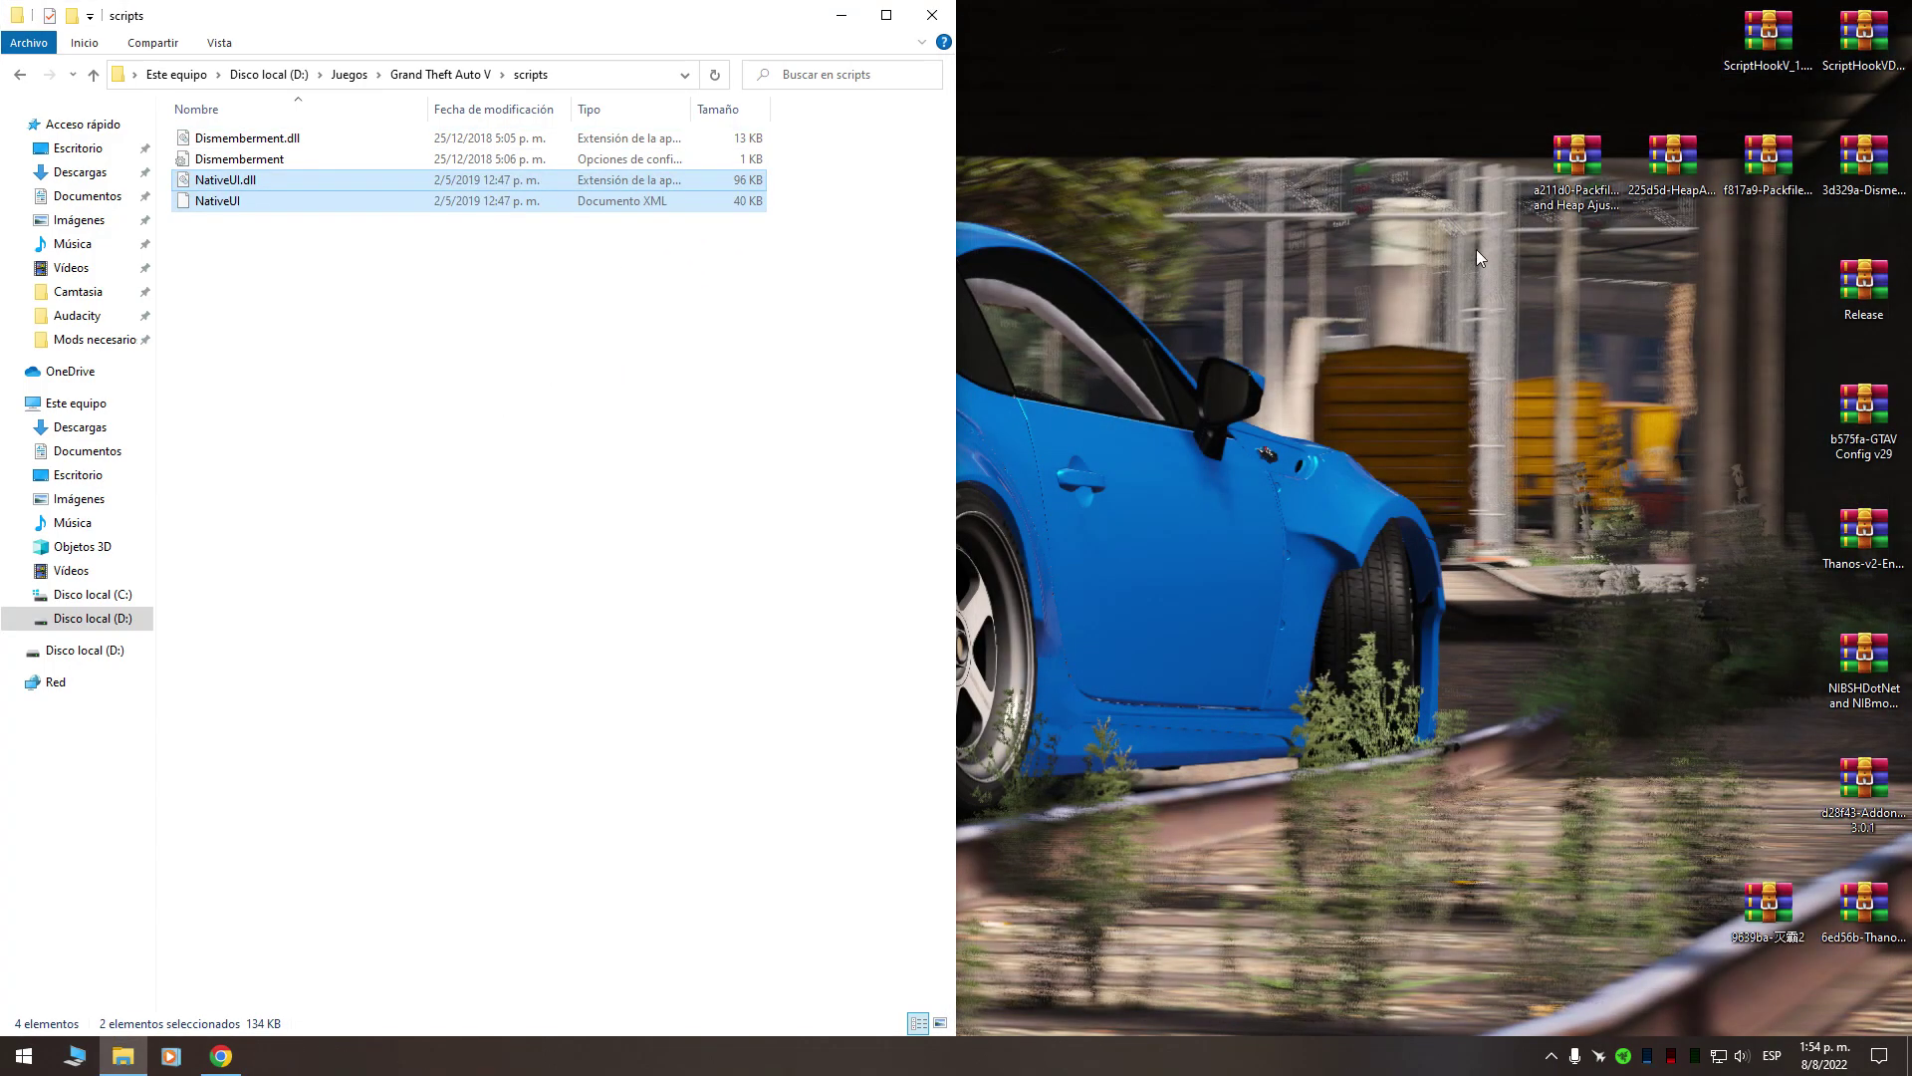
Open the b575fa-GTAV Config v29 archive and place its window beside the scripts folder window.
{"action": "left_click", "coordinate": [1868, 420]}
{"action": "double_click", "coordinate": [1854, 398]}
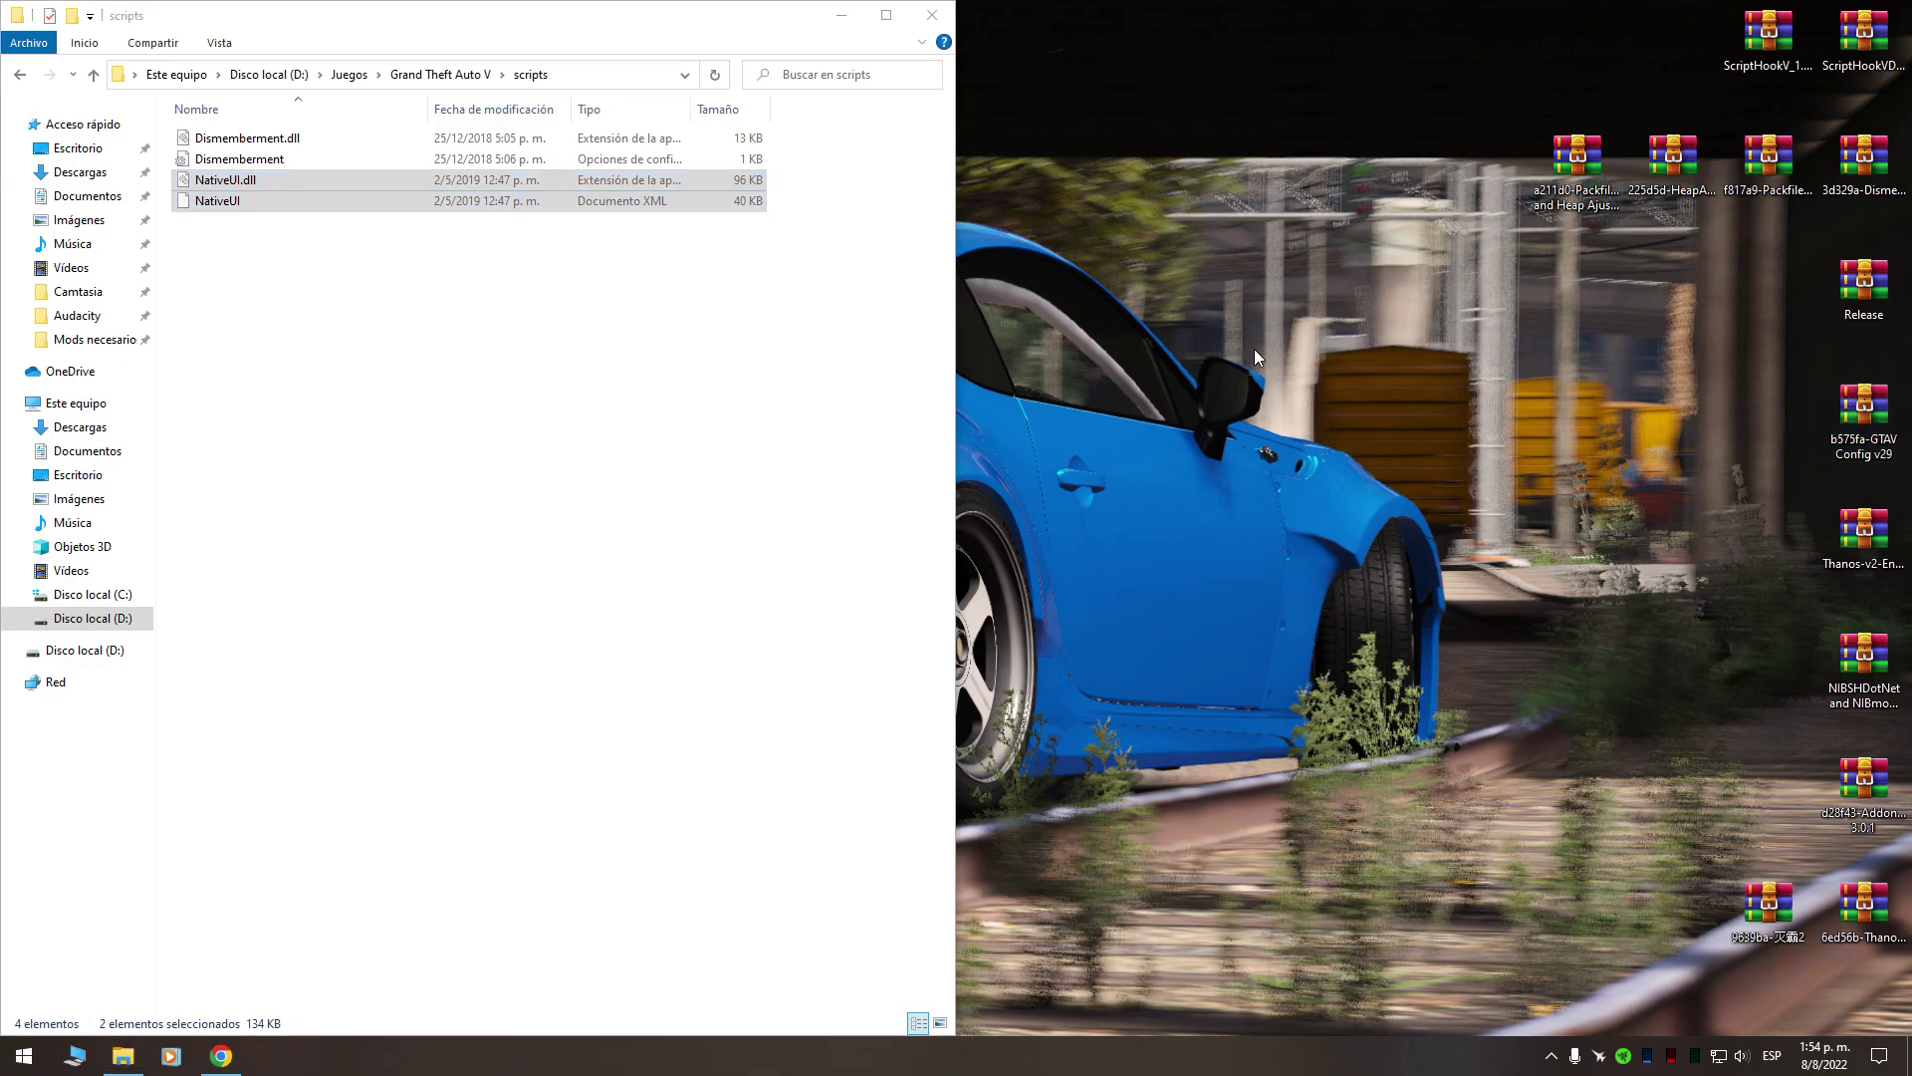
{"action": "left_click_drag", "start_coordinate": [1066, 354], "coordinate": [1908, 371]}
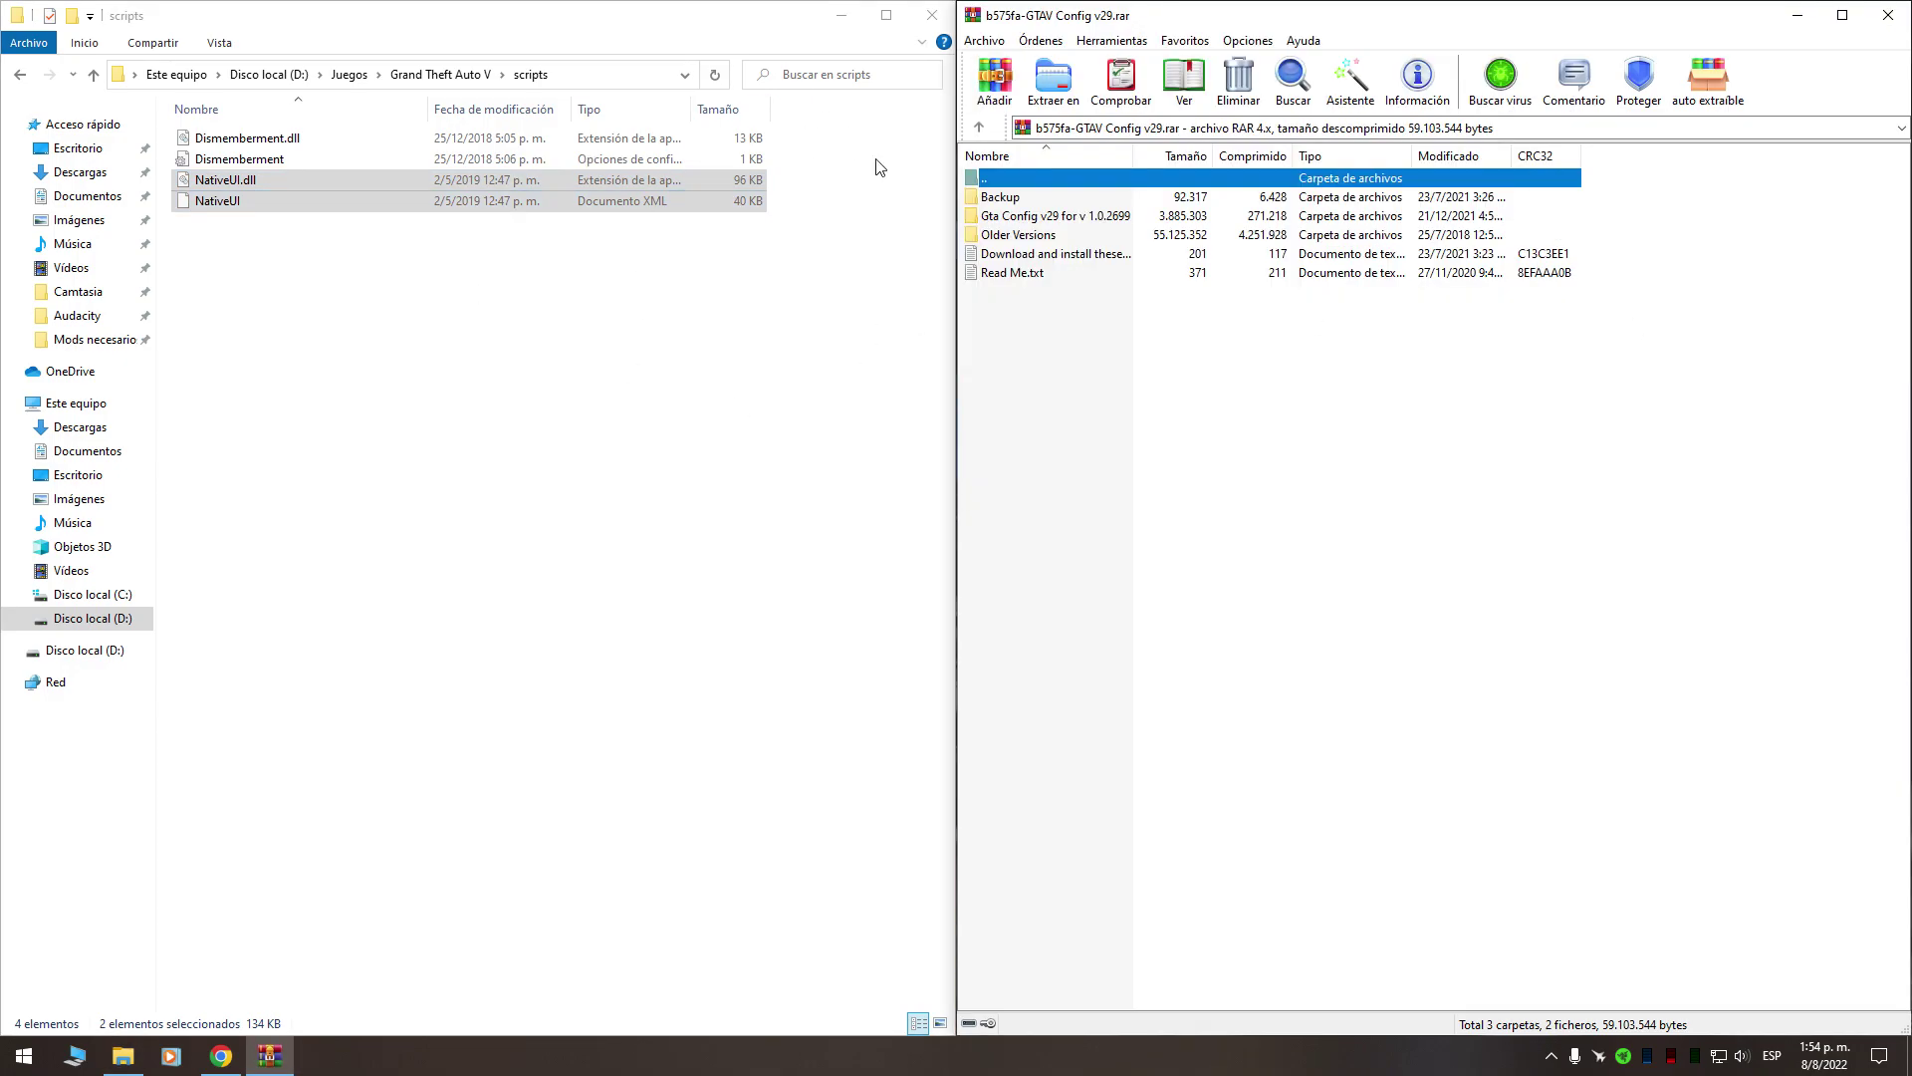
Minimize the scripts folder window, launch OpenIV for GTA V, and enable its edit mode.
{"action": "left_click", "coordinate": [842, 16]}
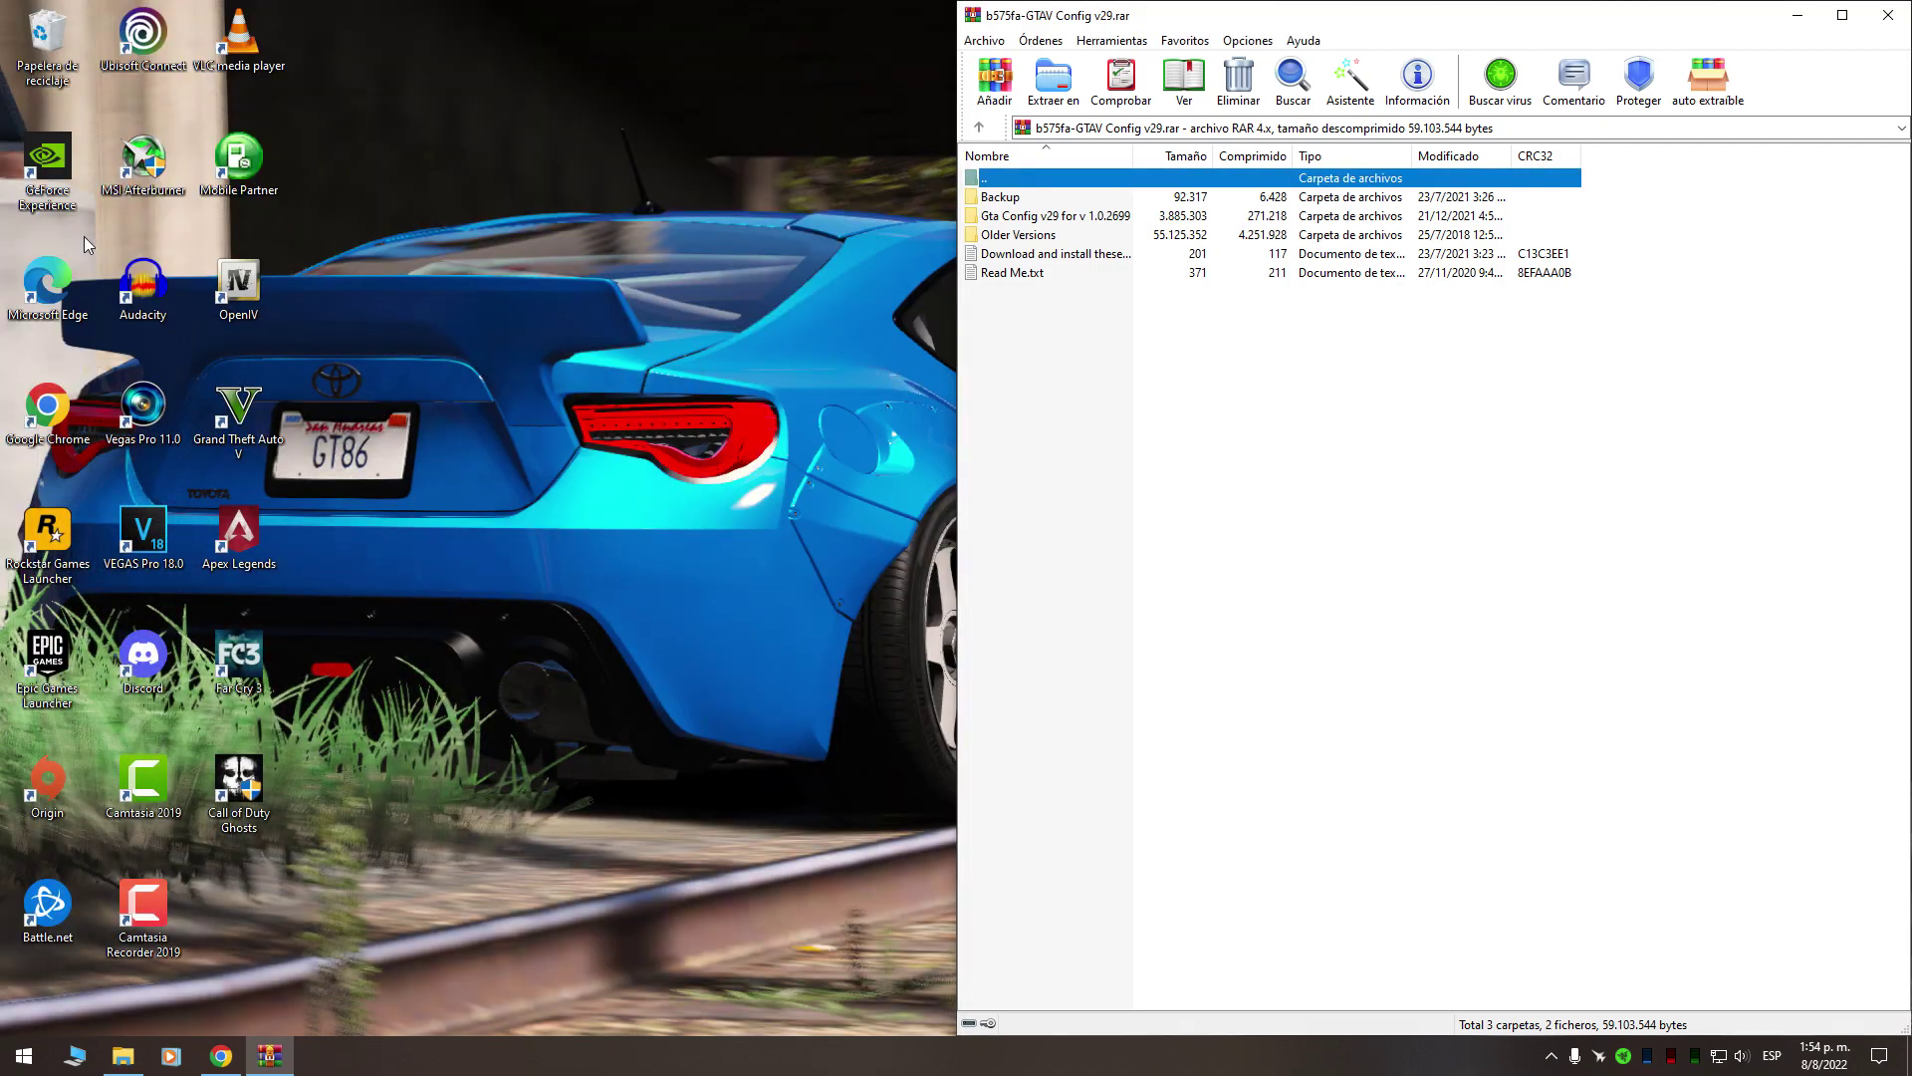
{"action": "left_click", "coordinate": [257, 284]}
{"action": "double_click", "coordinate": [257, 285]}
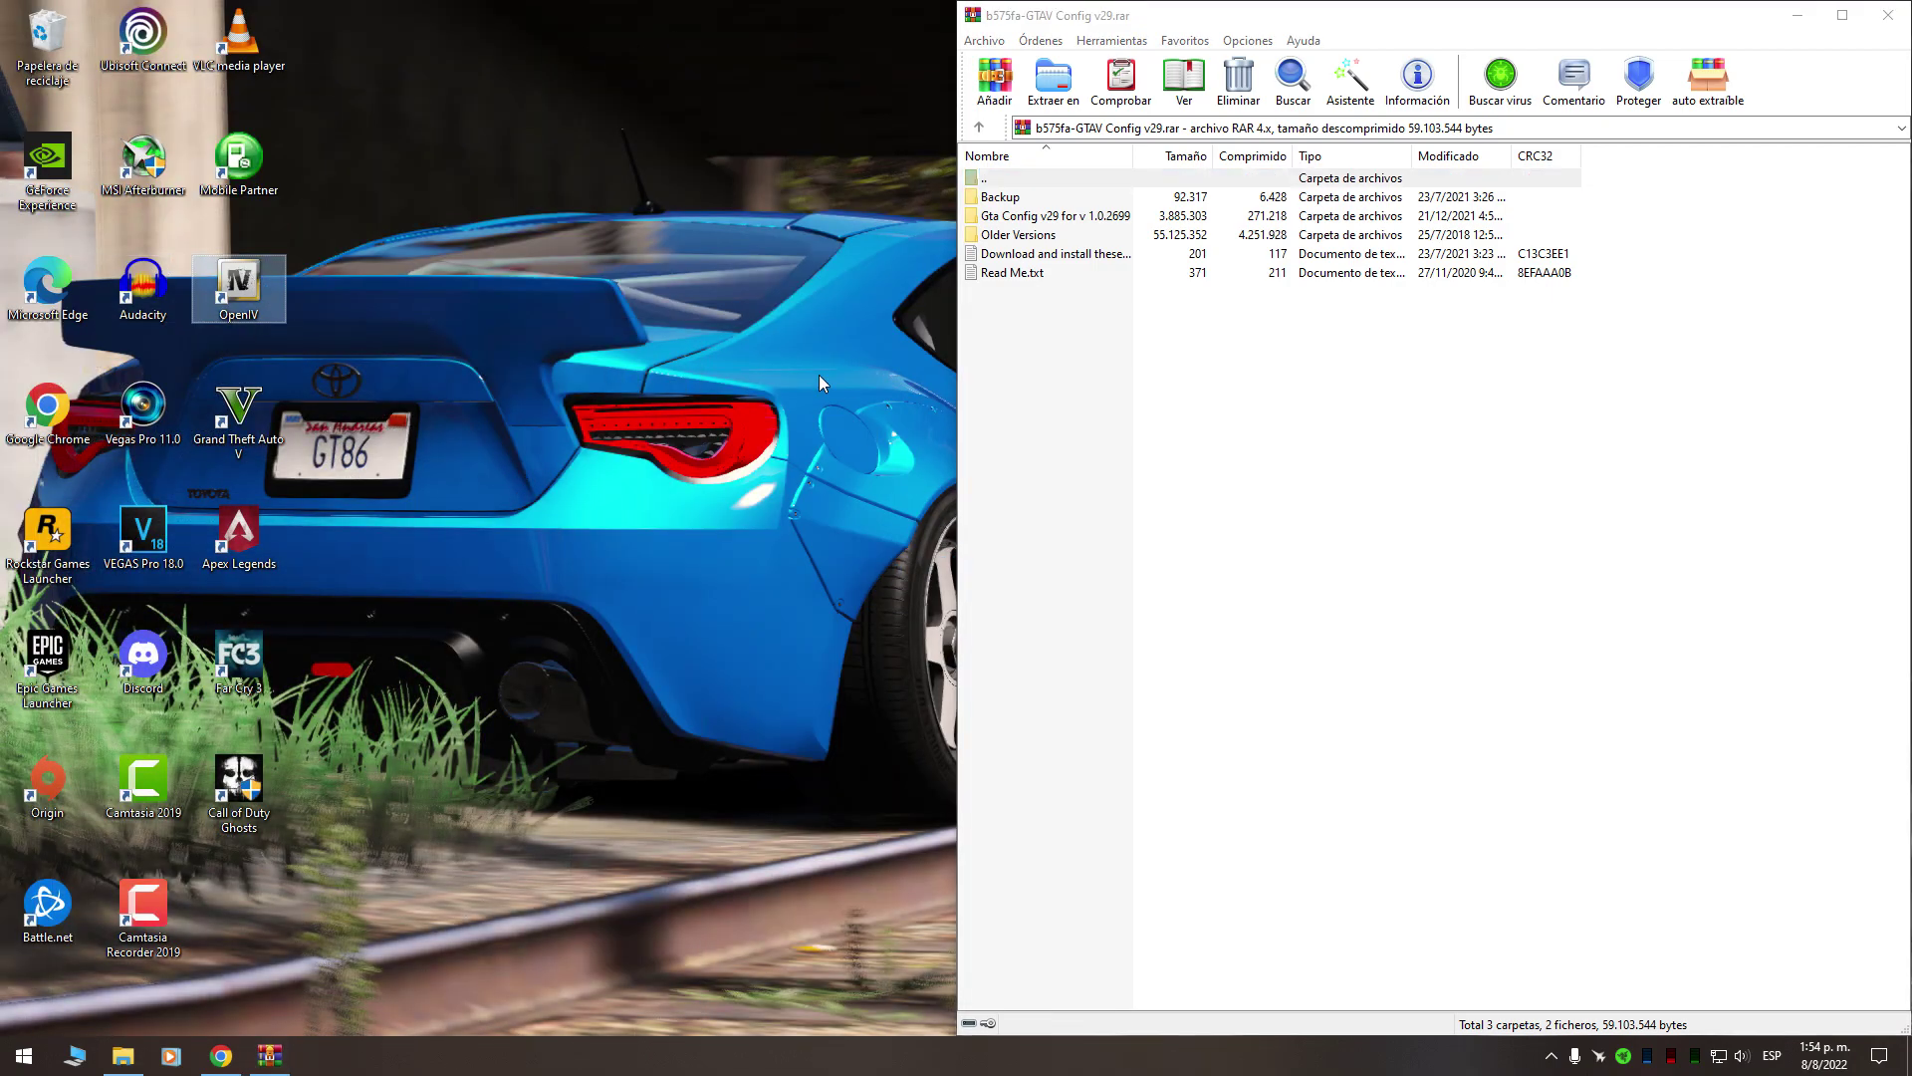
{"action": "left_click", "coordinate": [859, 563]}
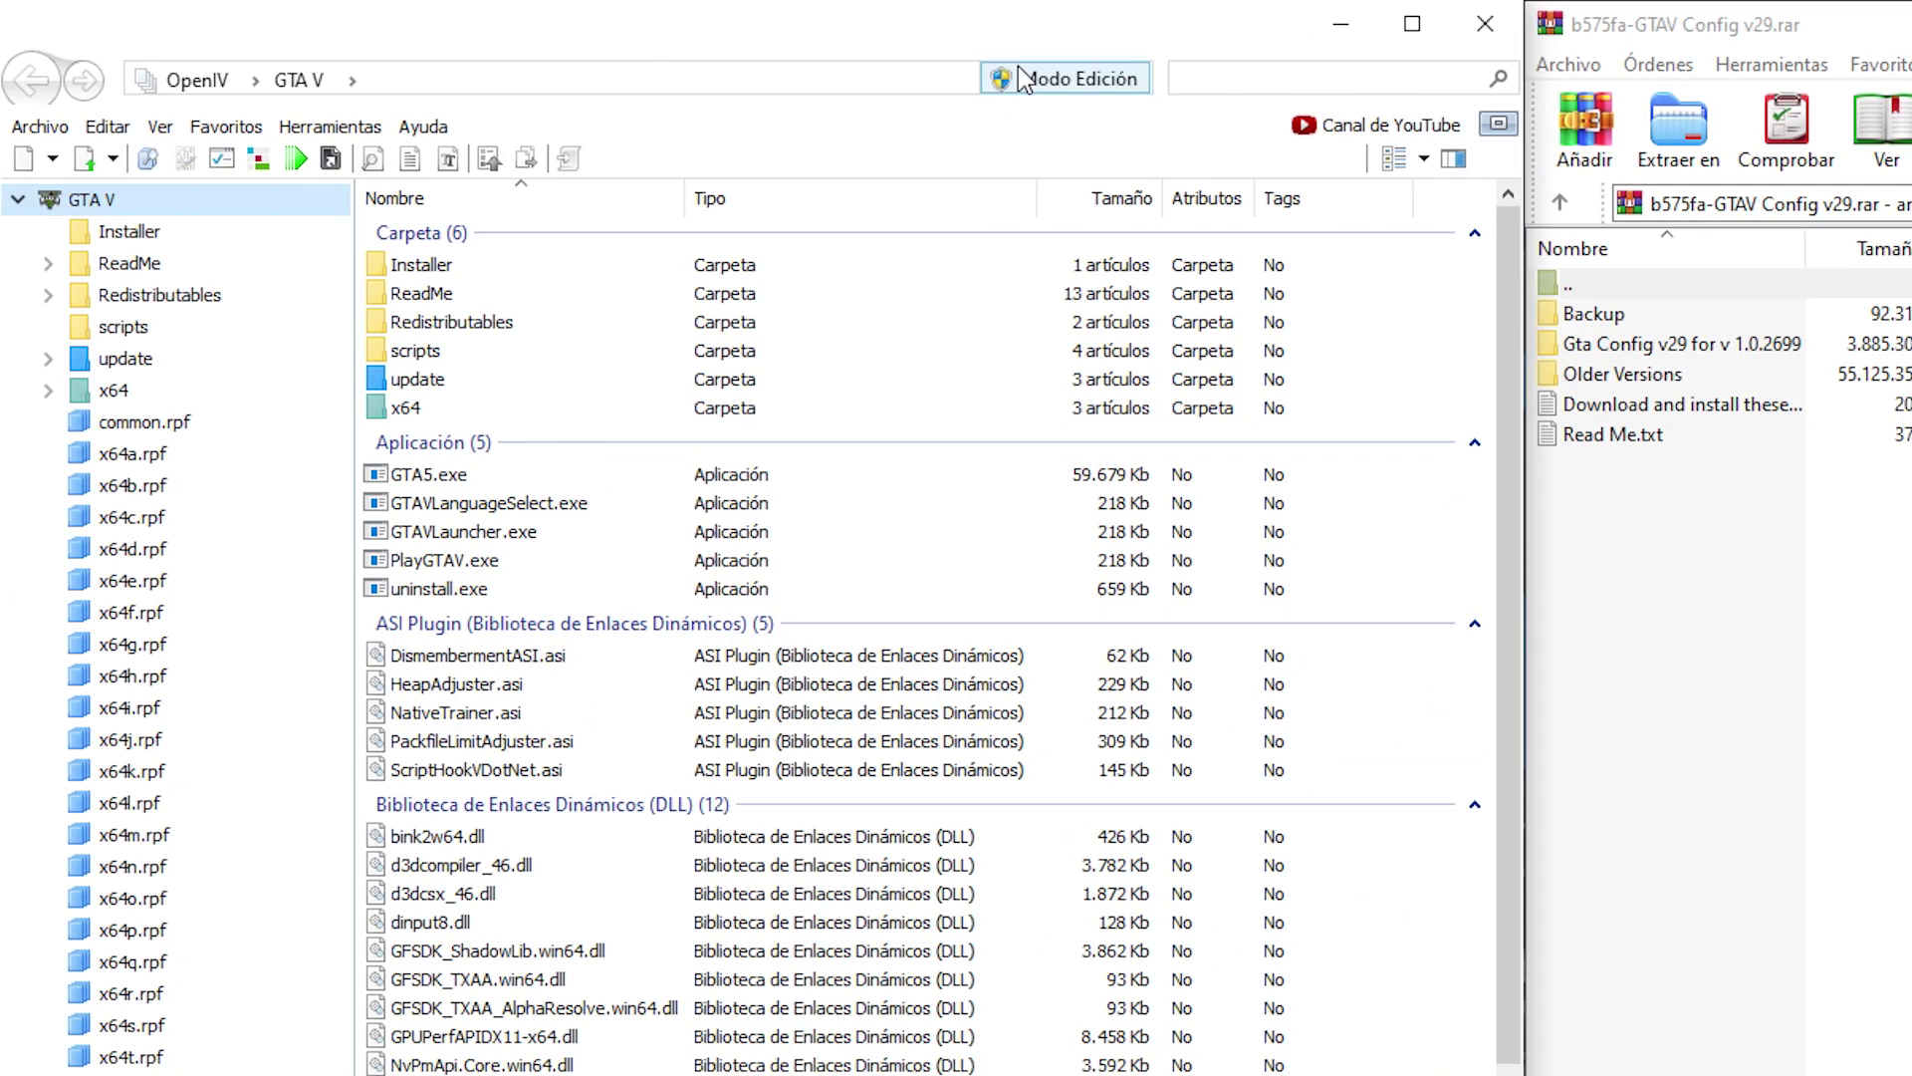
{"action": "left_click", "coordinate": [256, 132]}
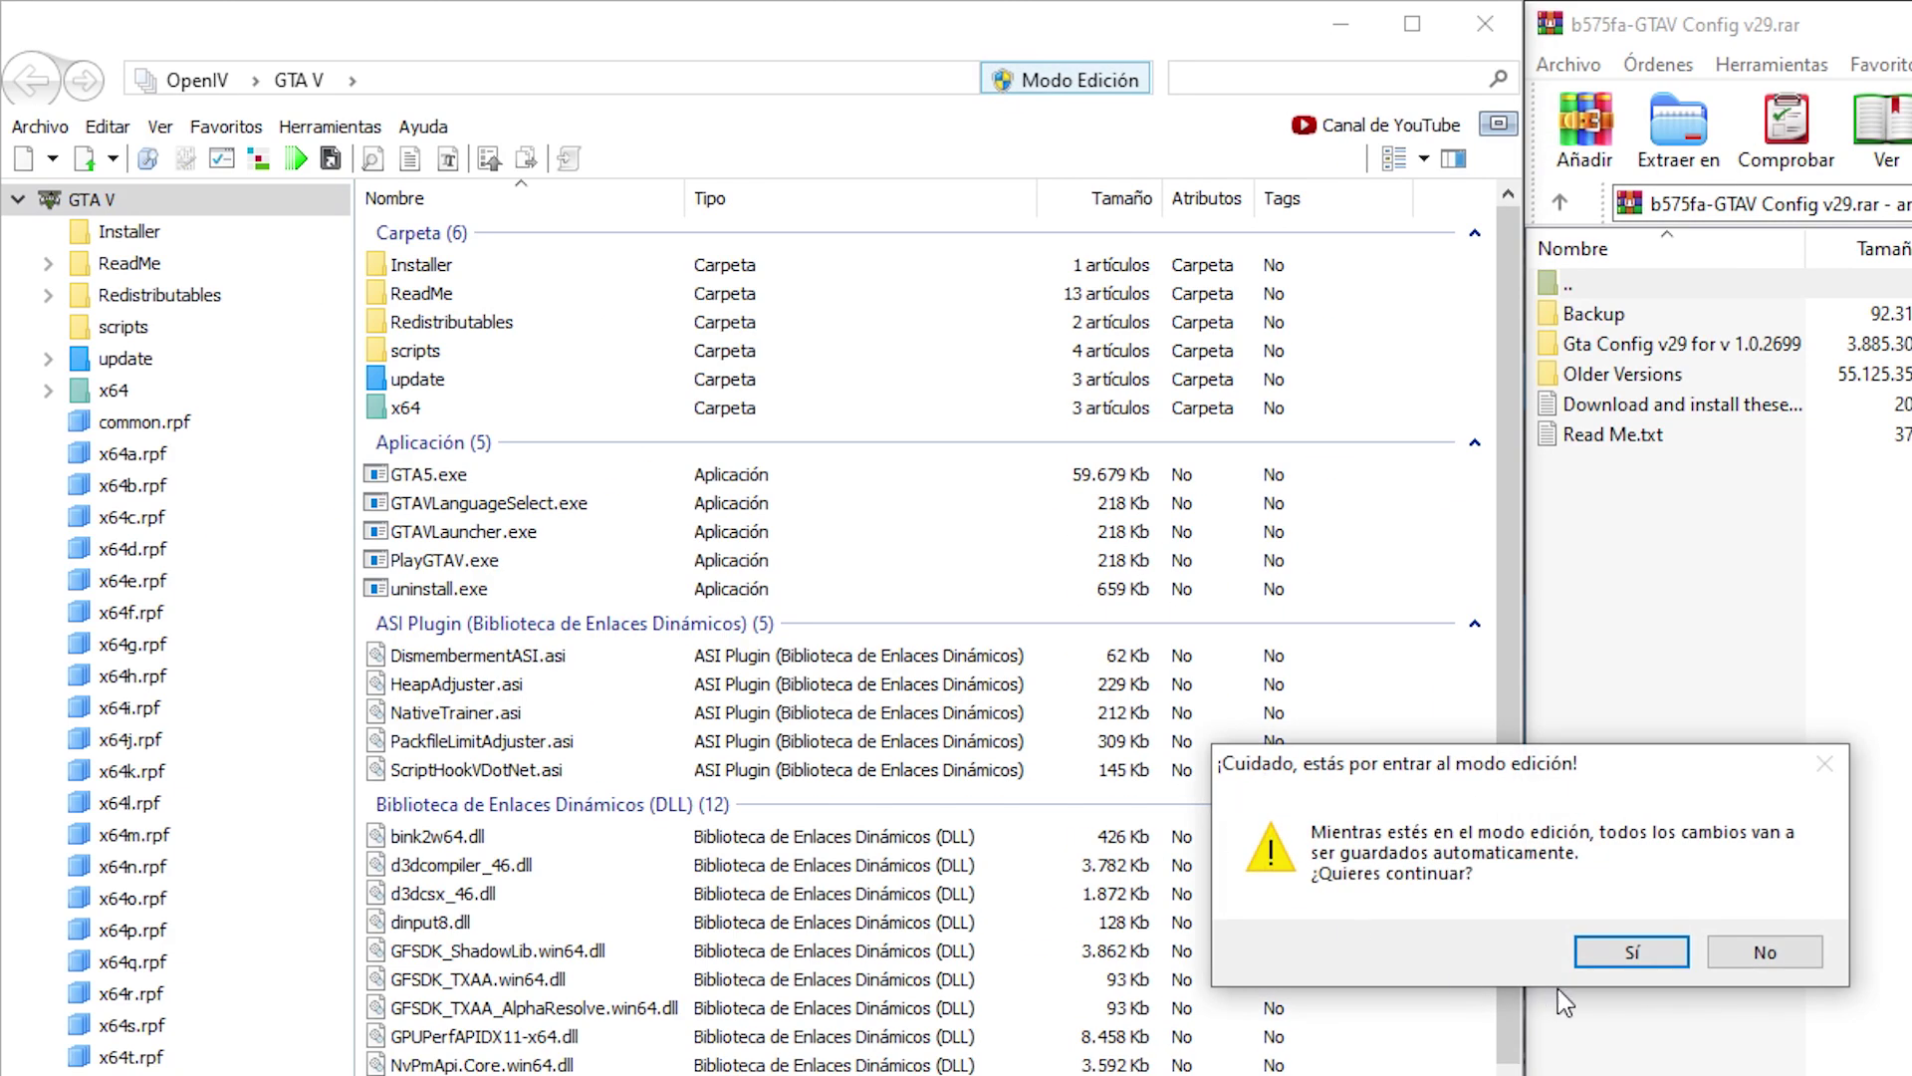
{"action": "left_click", "coordinate": [1629, 953]}
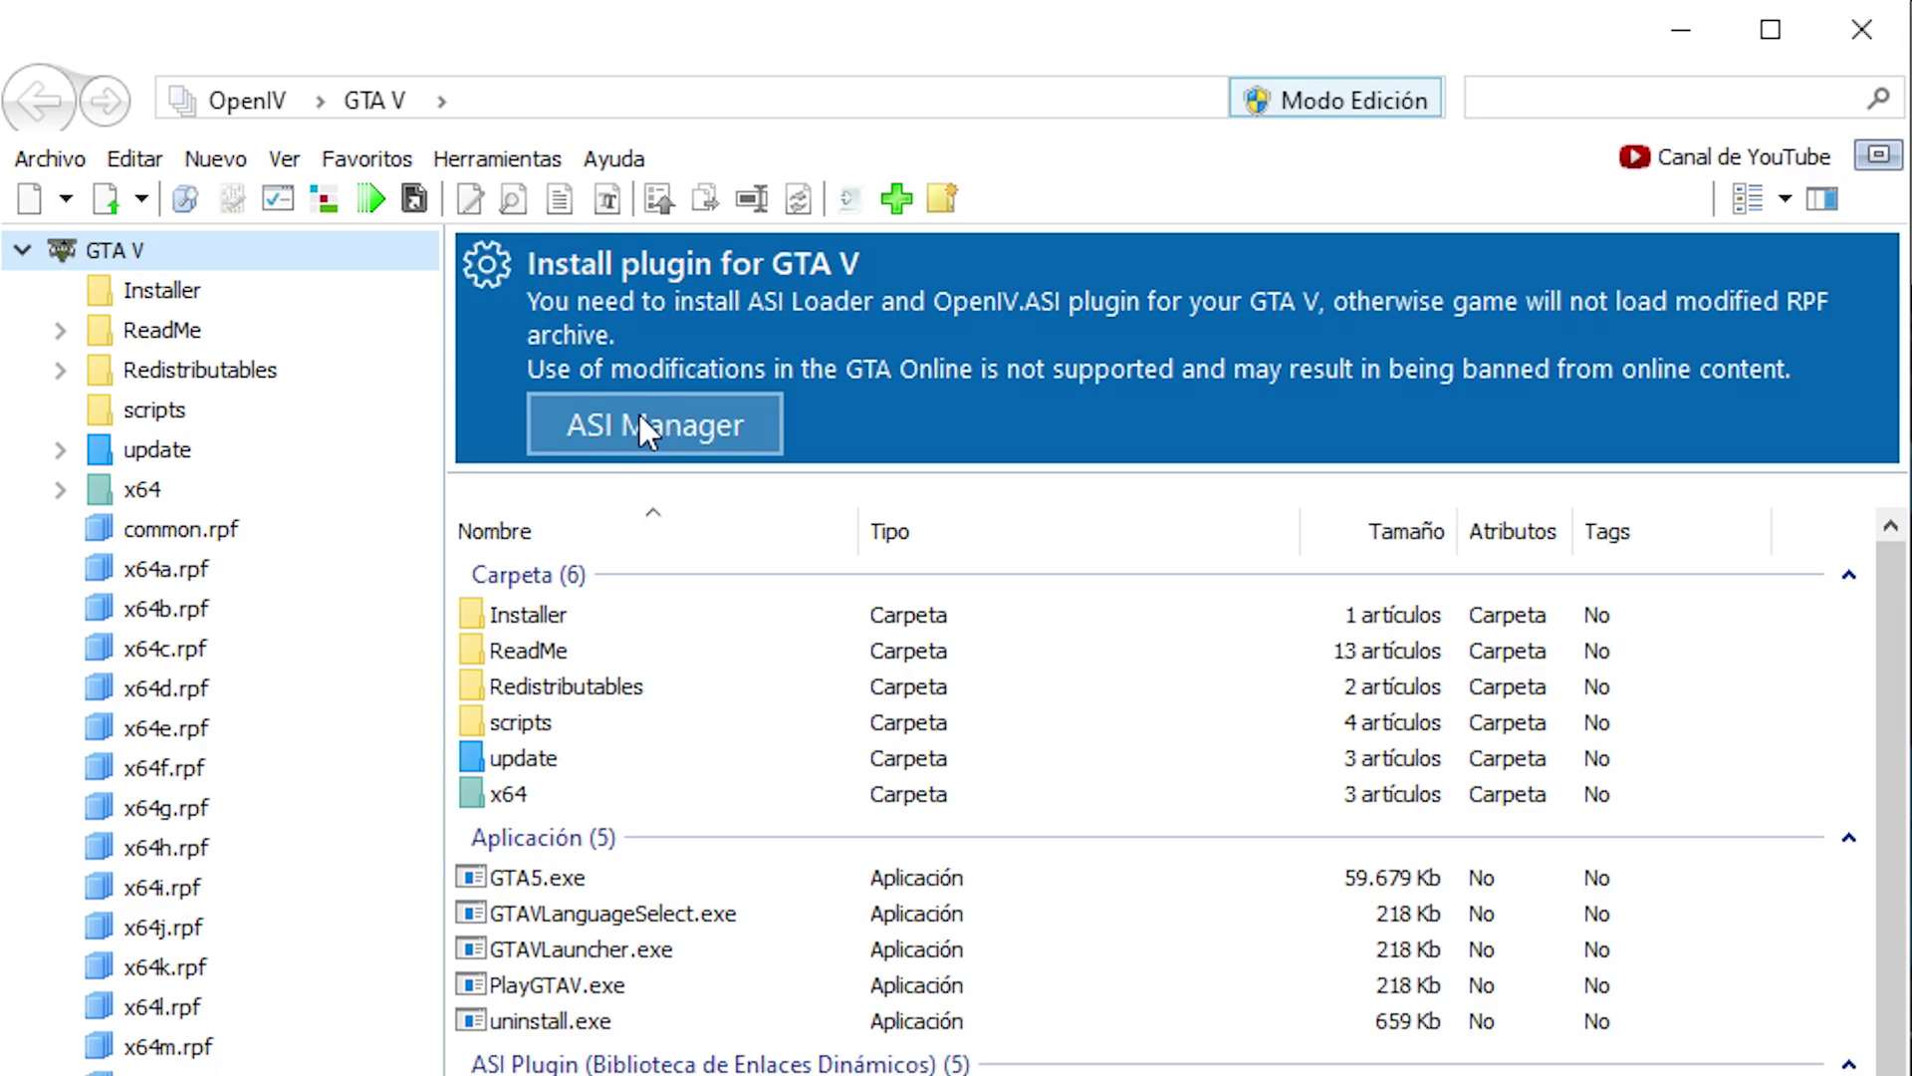
Install the OpenIV.ASI plugin from the ASI Manager, accept creation of the mods folder, and close the manager.
{"action": "left_click", "coordinate": [680, 440]}
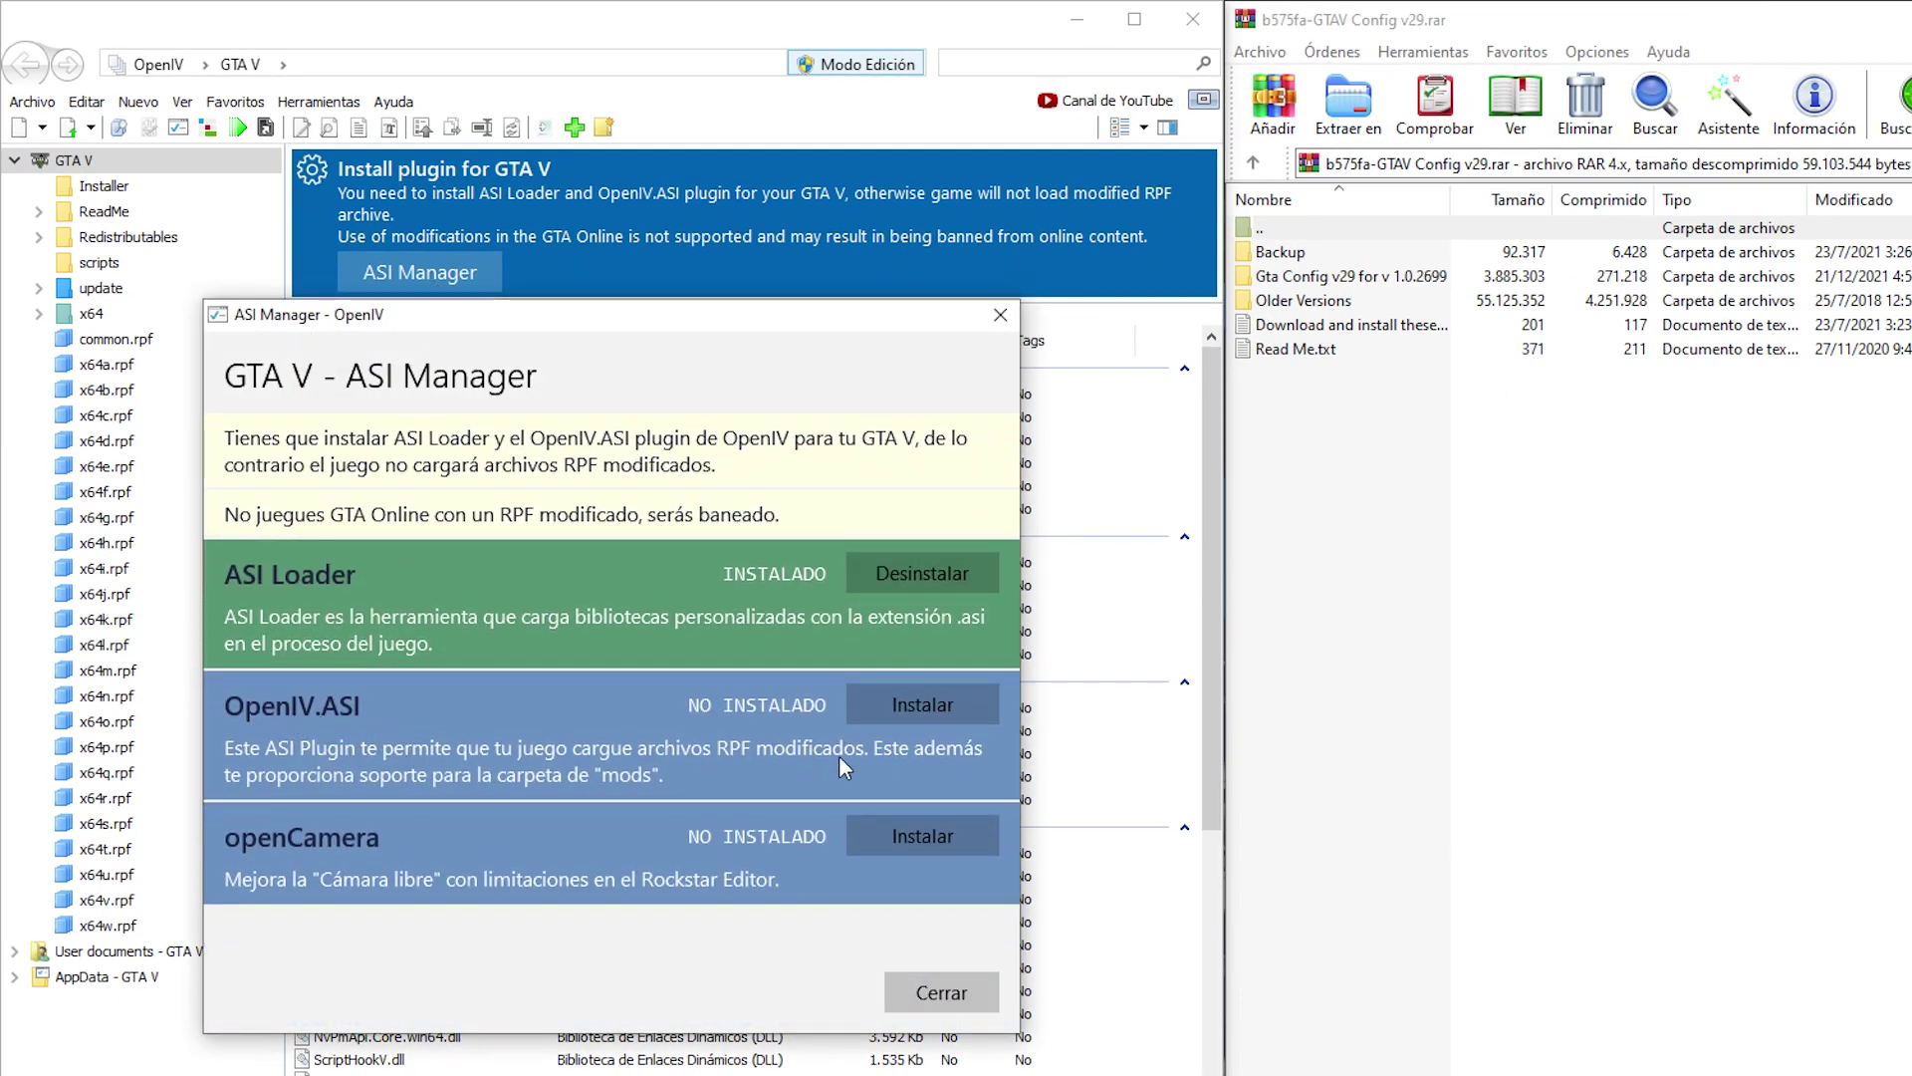
{"action": "left_click", "coordinate": [902, 703]}
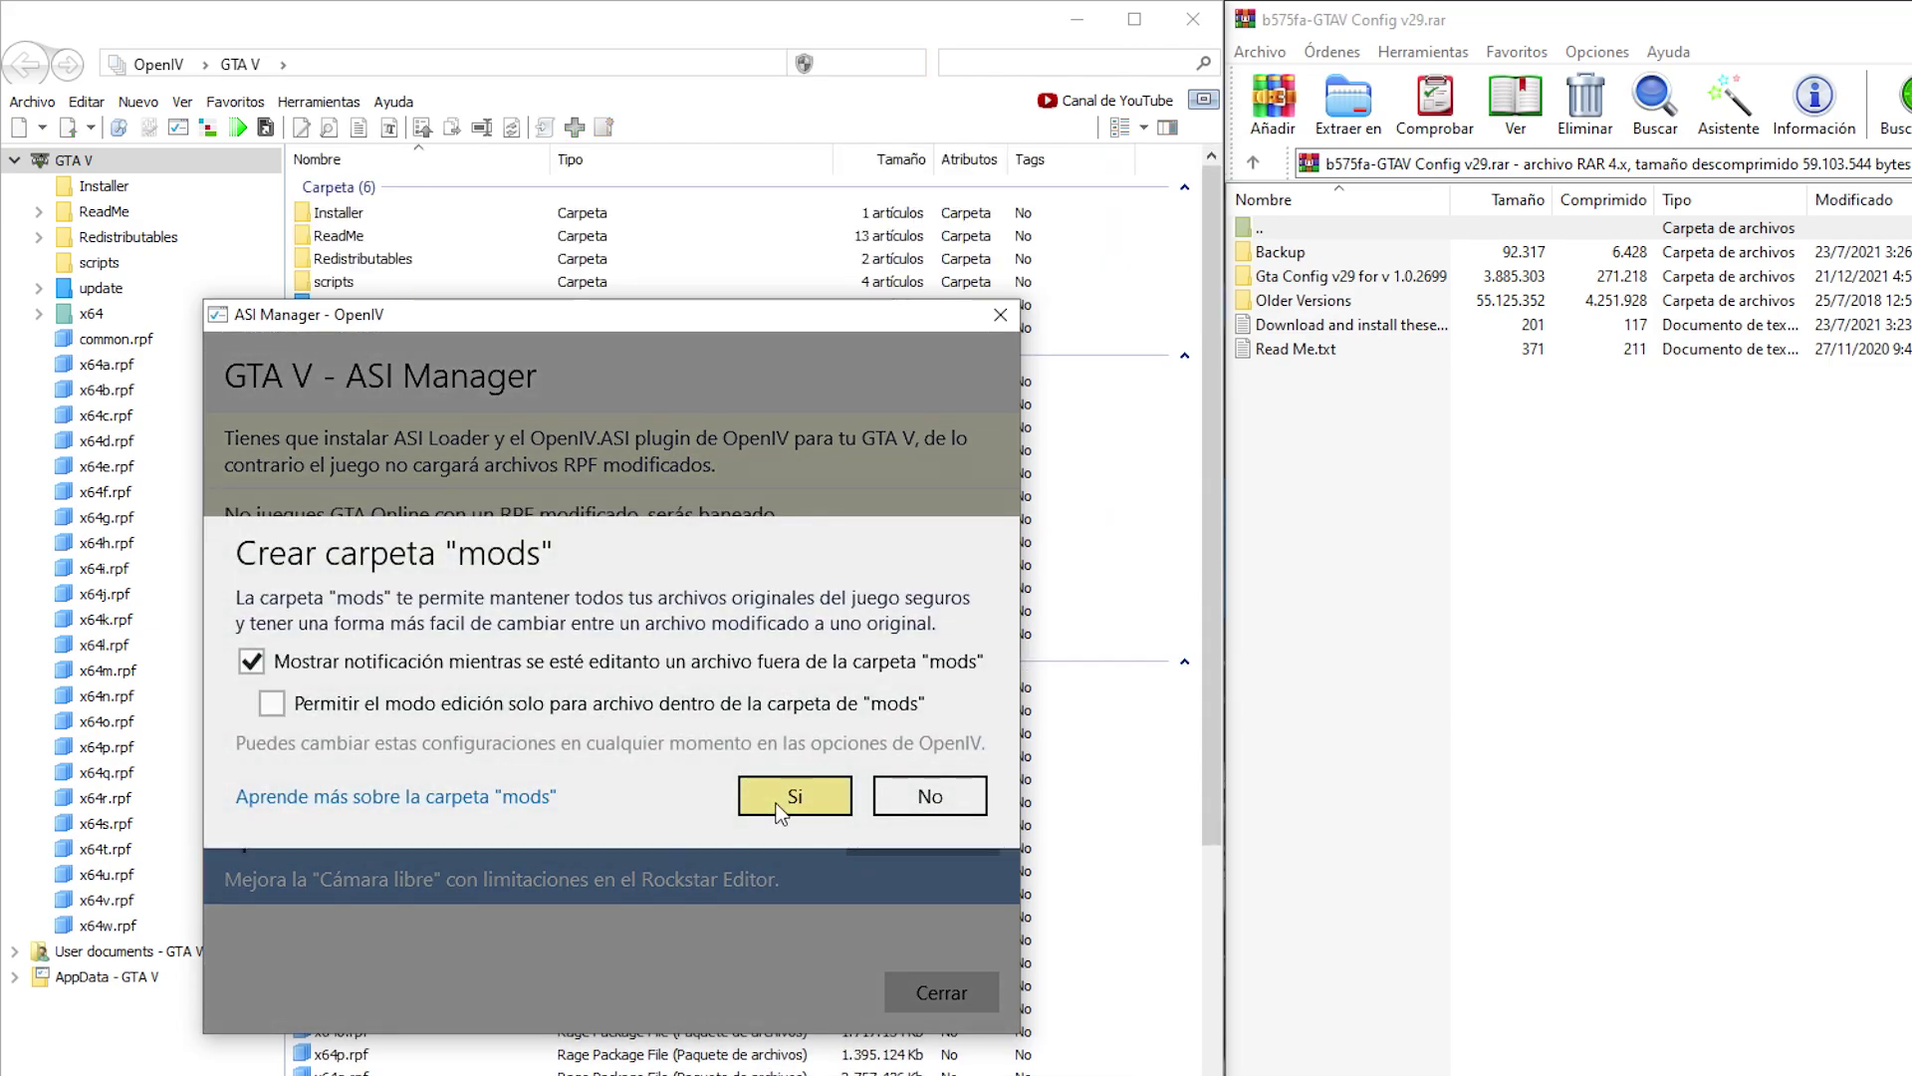
{"action": "left_click", "coordinate": [781, 802]}
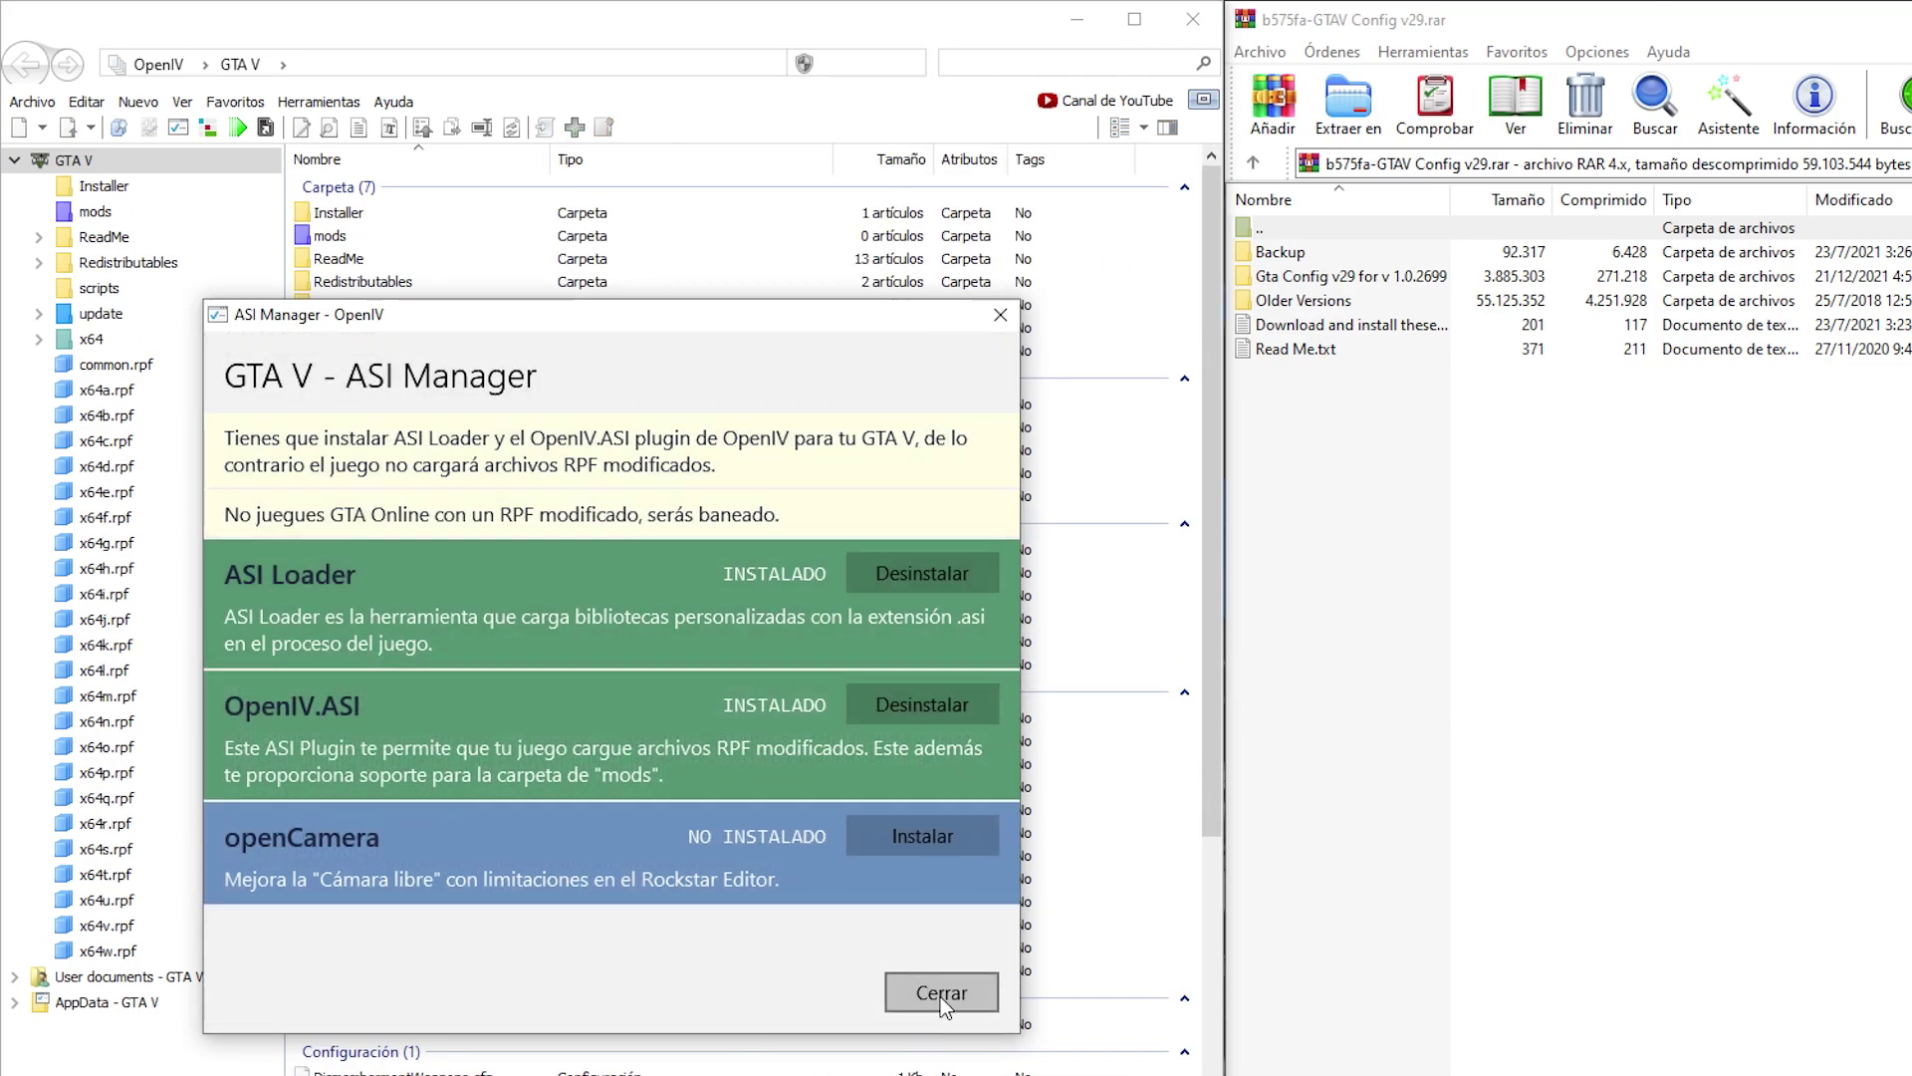
{"action": "left_click", "coordinate": [935, 1004]}
Copy update.rpf from the update folder to the mods folder, and open the common folder inside the copy.
{"action": "double_click", "coordinate": [394, 328]}
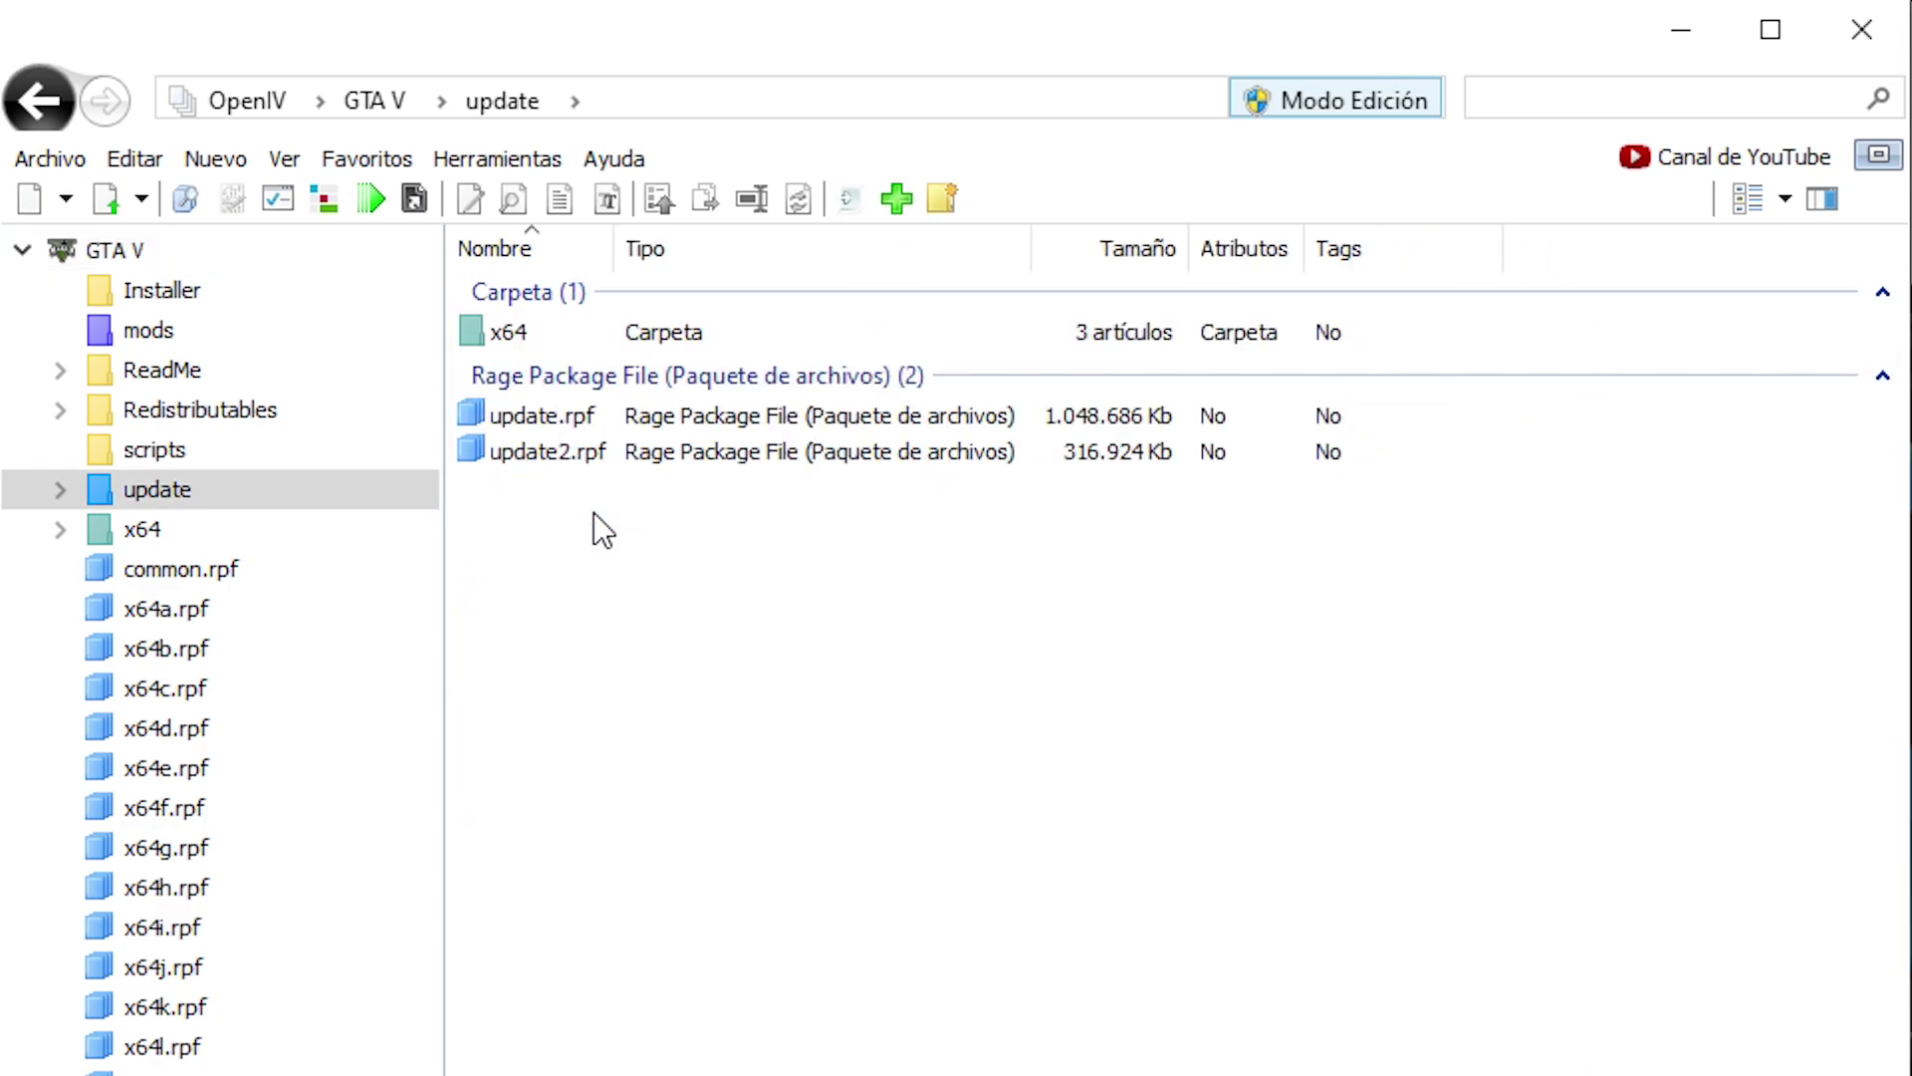
{"action": "left_click", "coordinate": [589, 413]}
{"action": "right_click", "coordinate": [602, 411]}
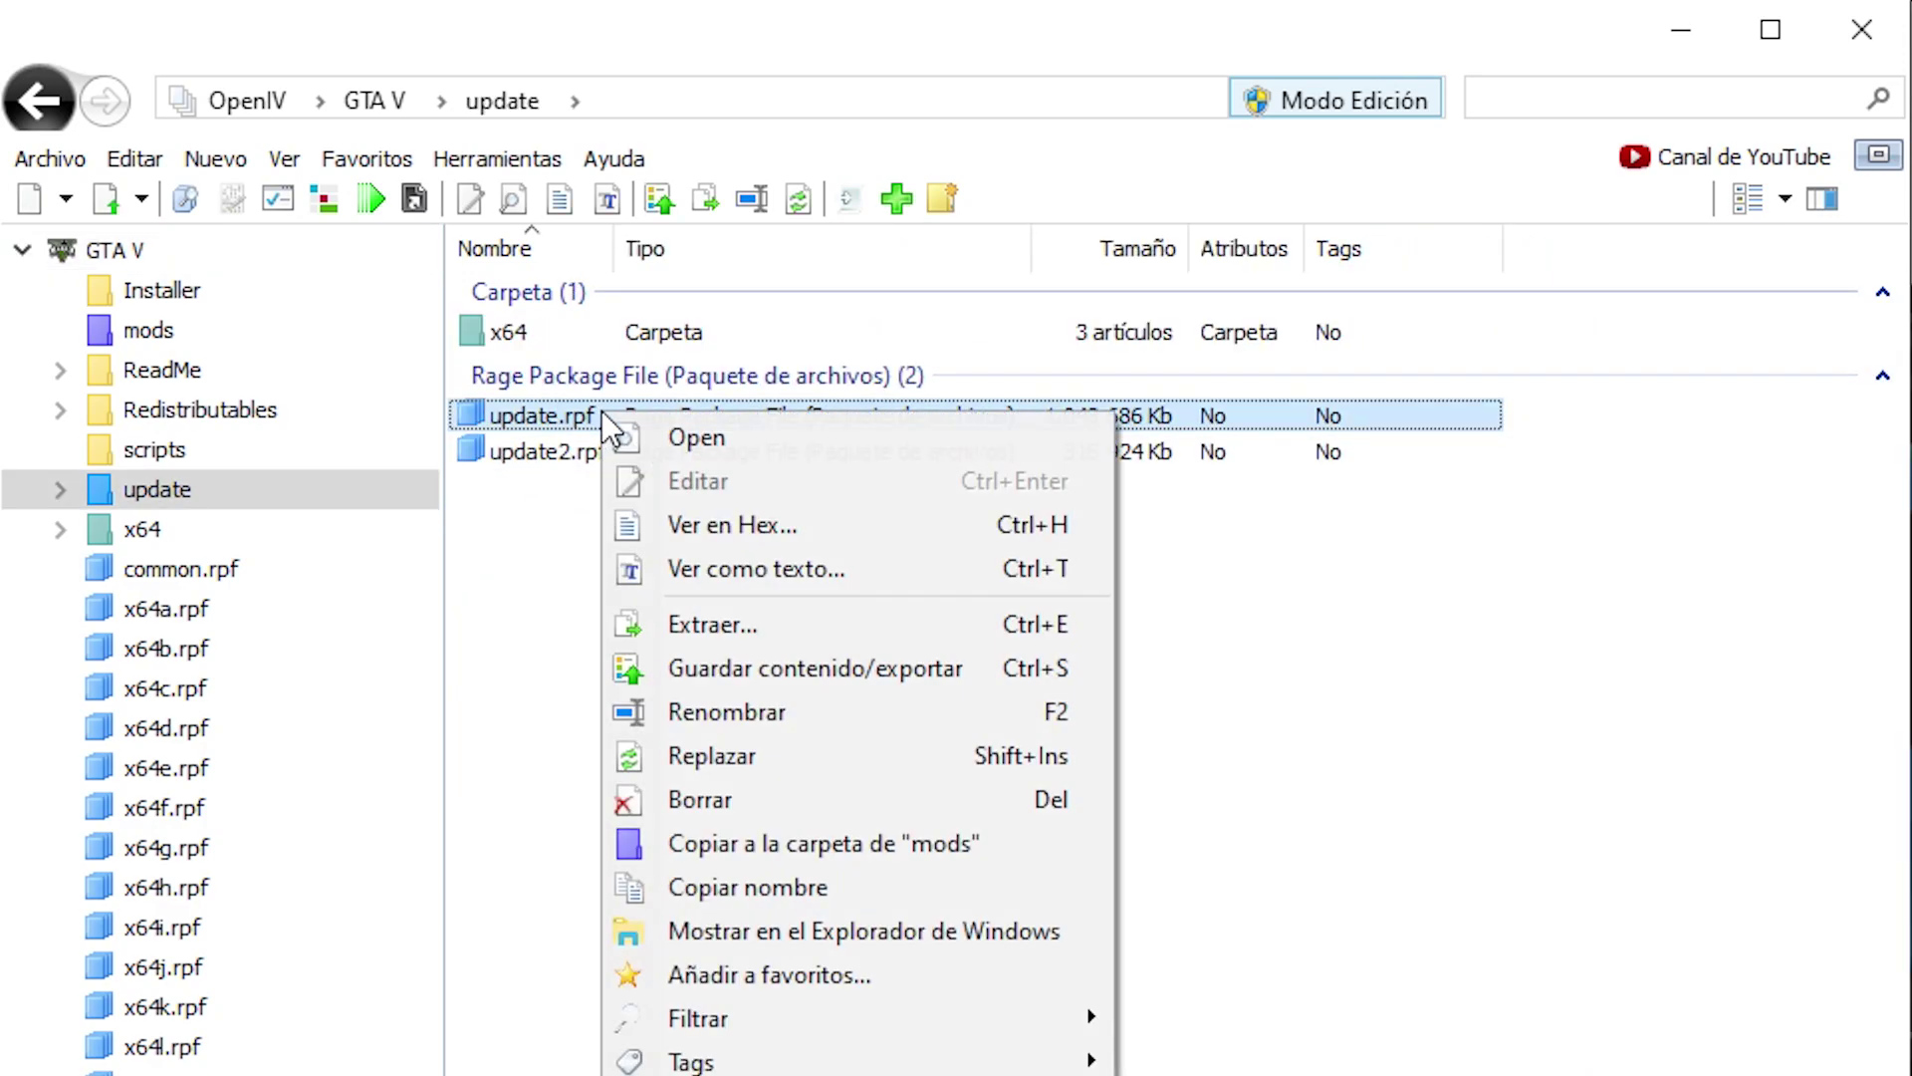
{"action": "left_click", "coordinate": [643, 839]}
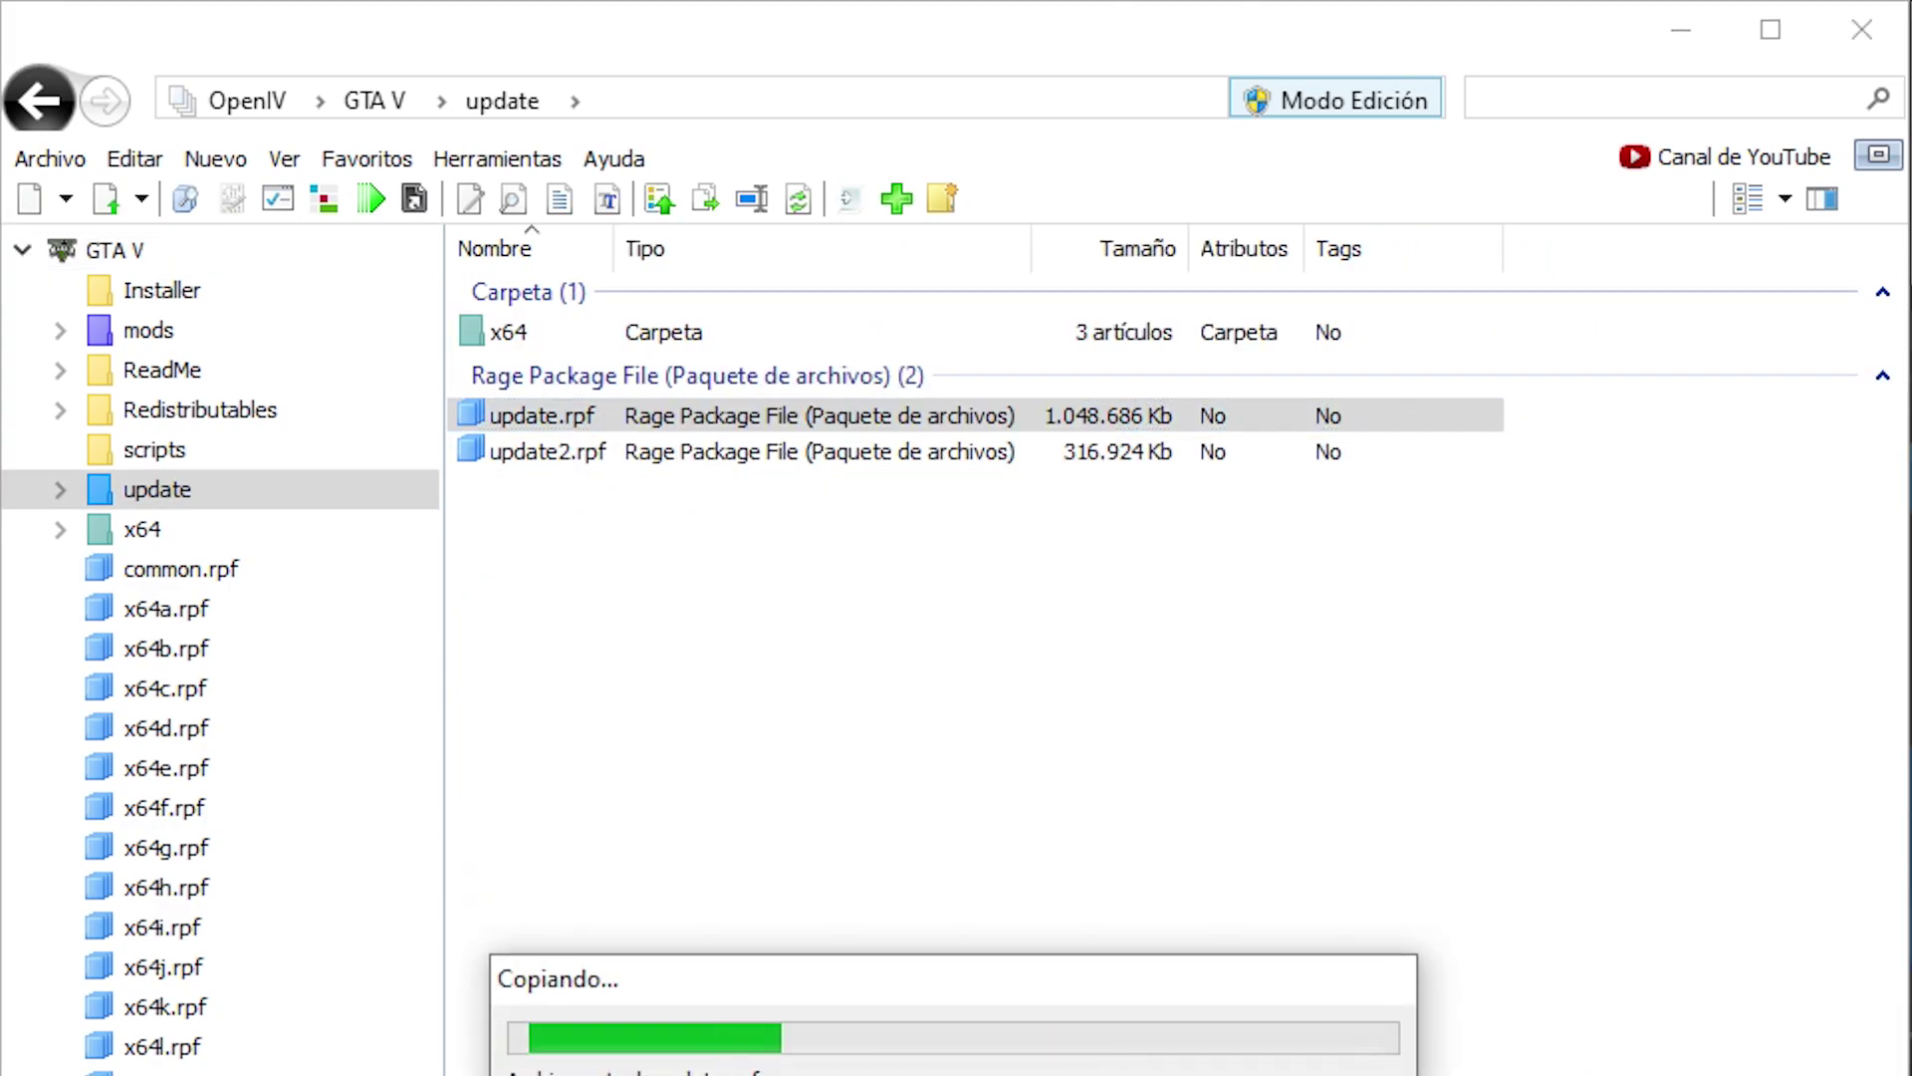
{"action": "double_click", "coordinate": [514, 331]}
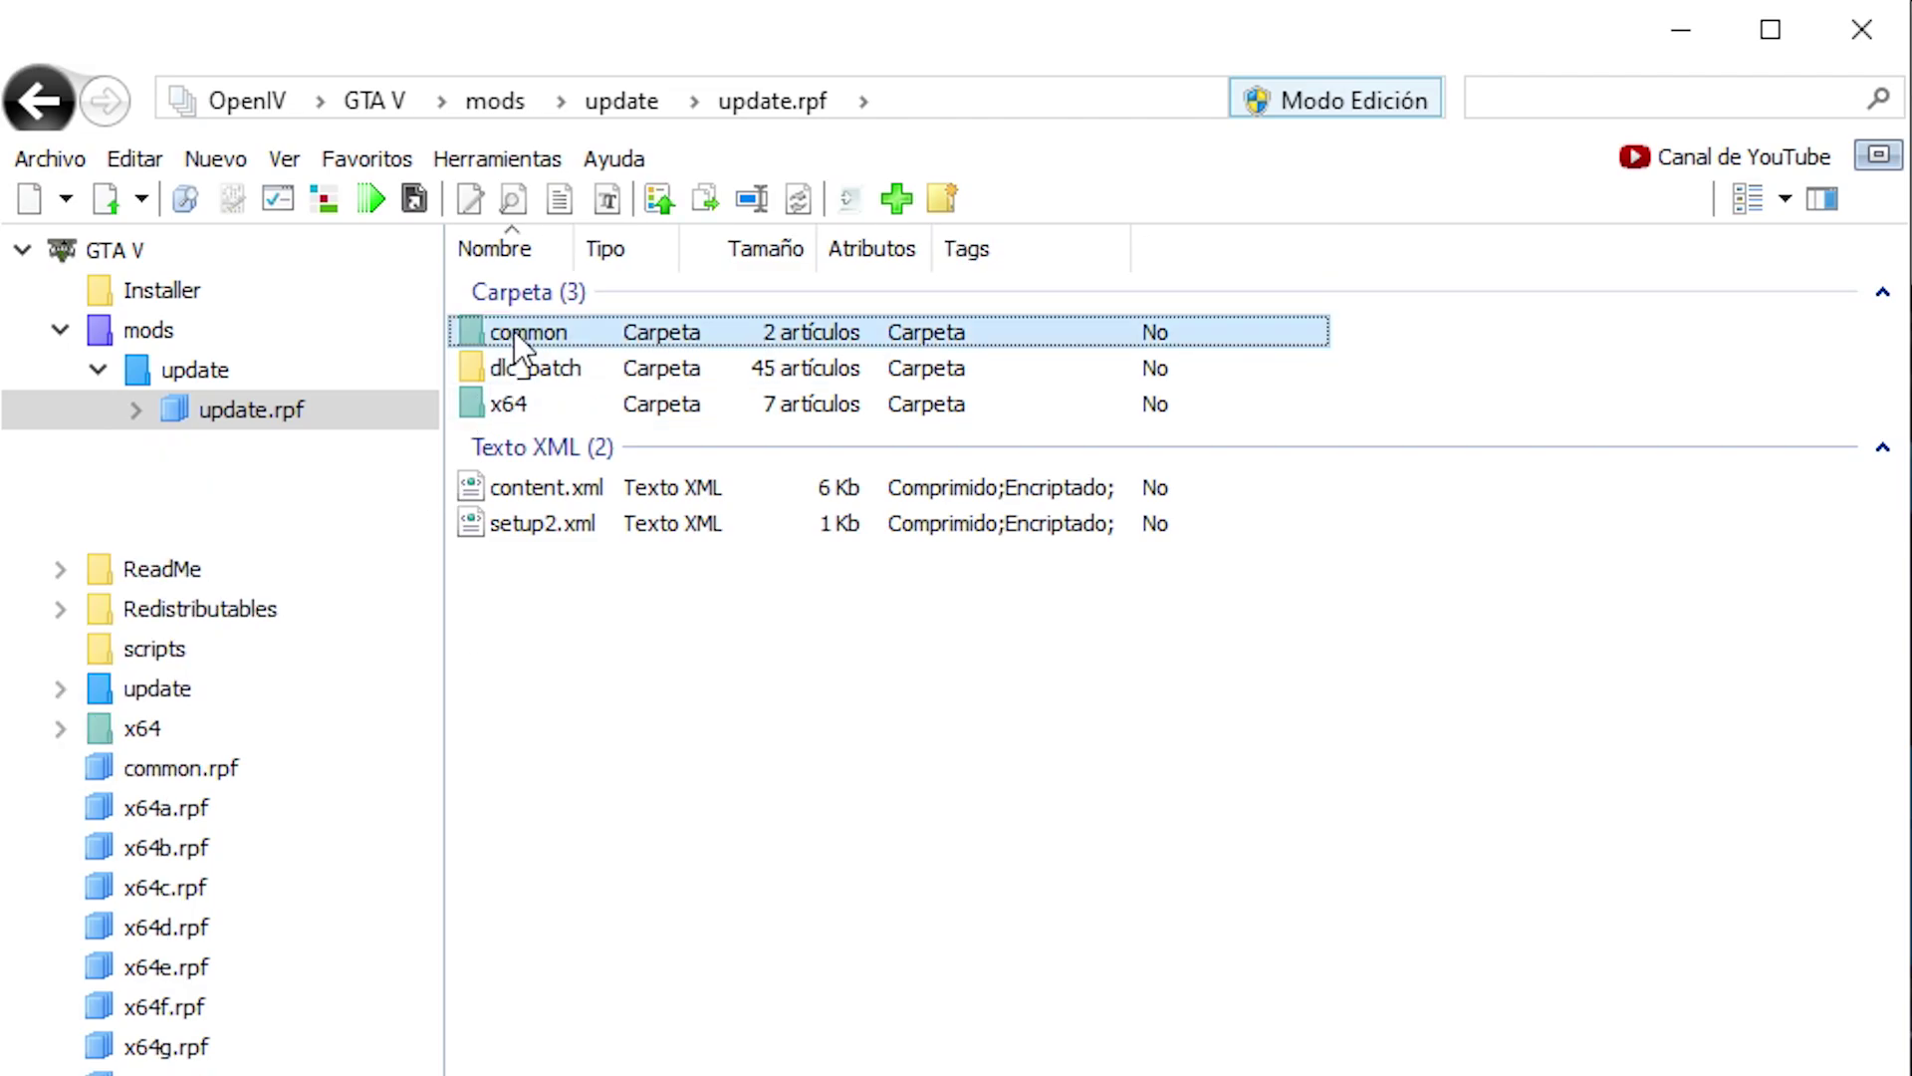
{"action": "double_click", "coordinate": [550, 335]}
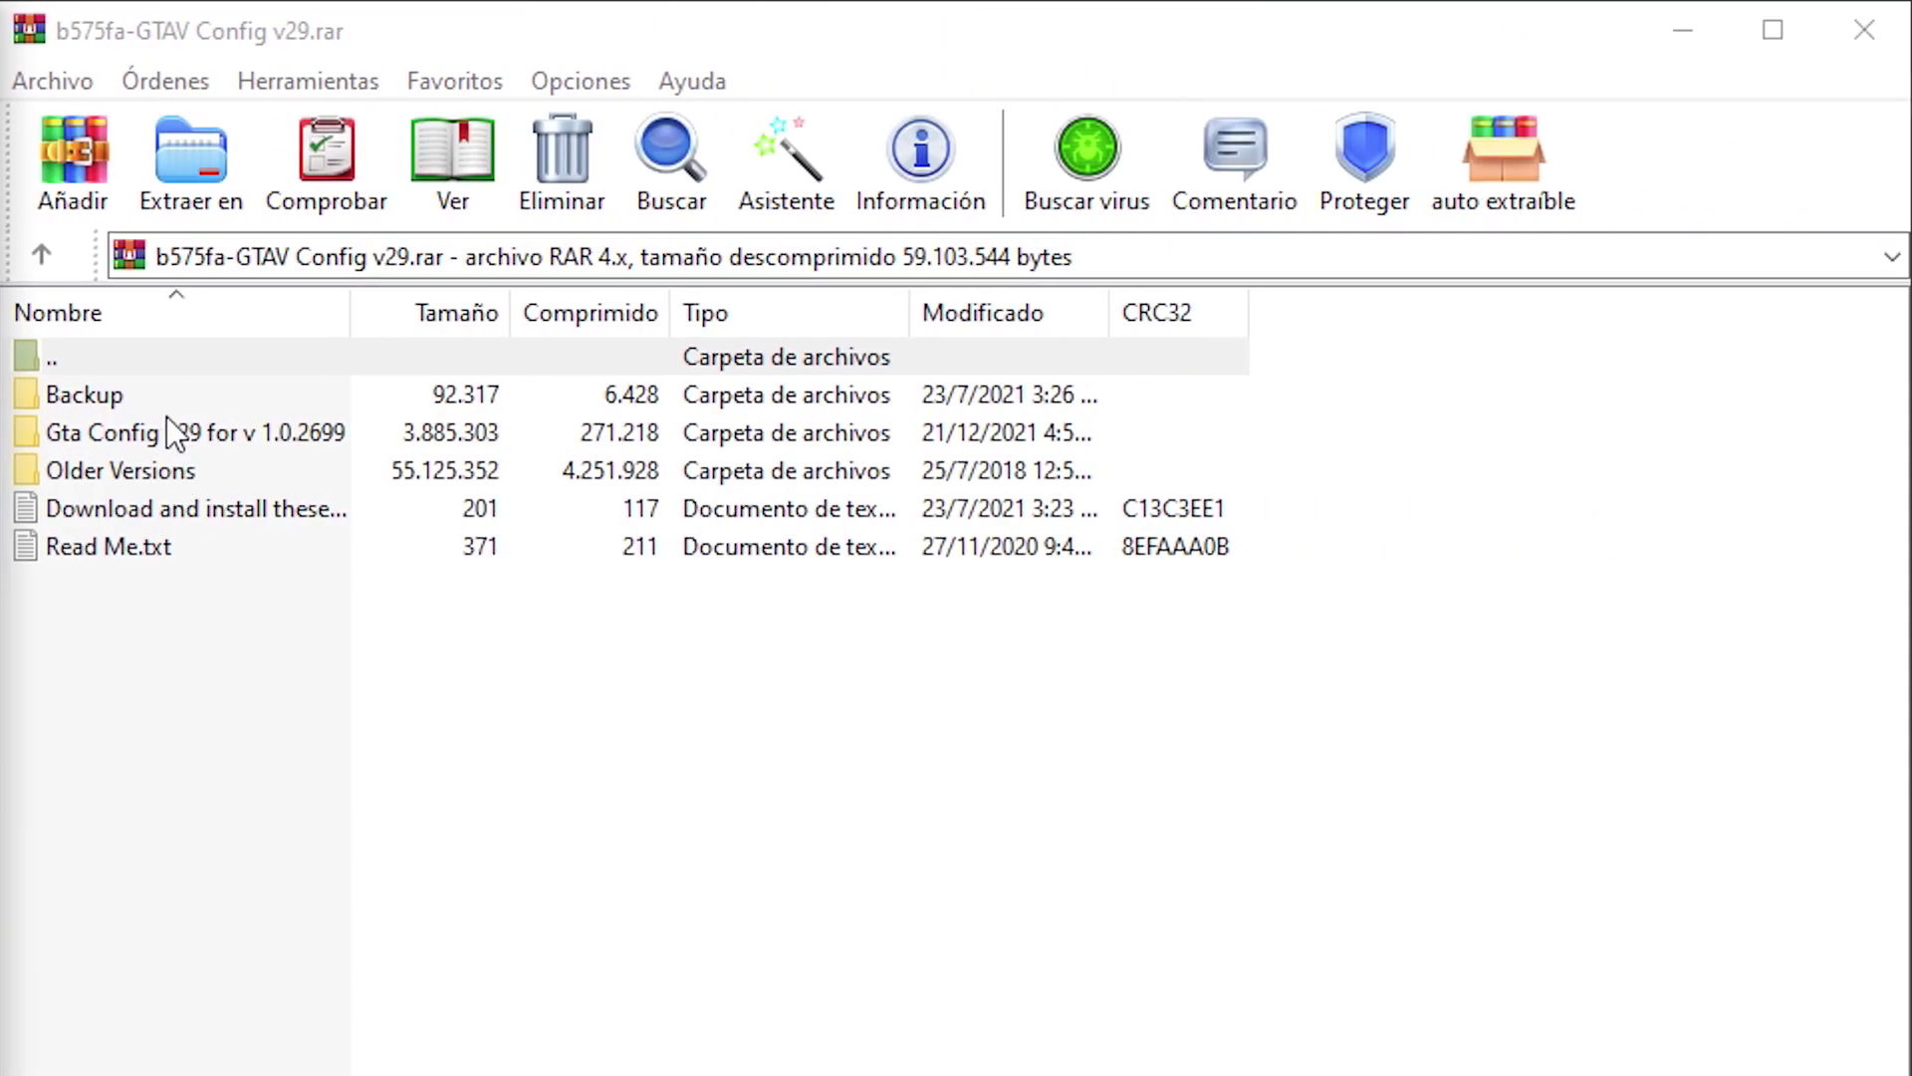
Copy gameconfig.xml from the config archive's For More Mods folder "1,5x traffic 1,5x peds" into the data folder of the mods copy of update.rpf.
{"action": "left_click", "coordinate": [206, 433]}
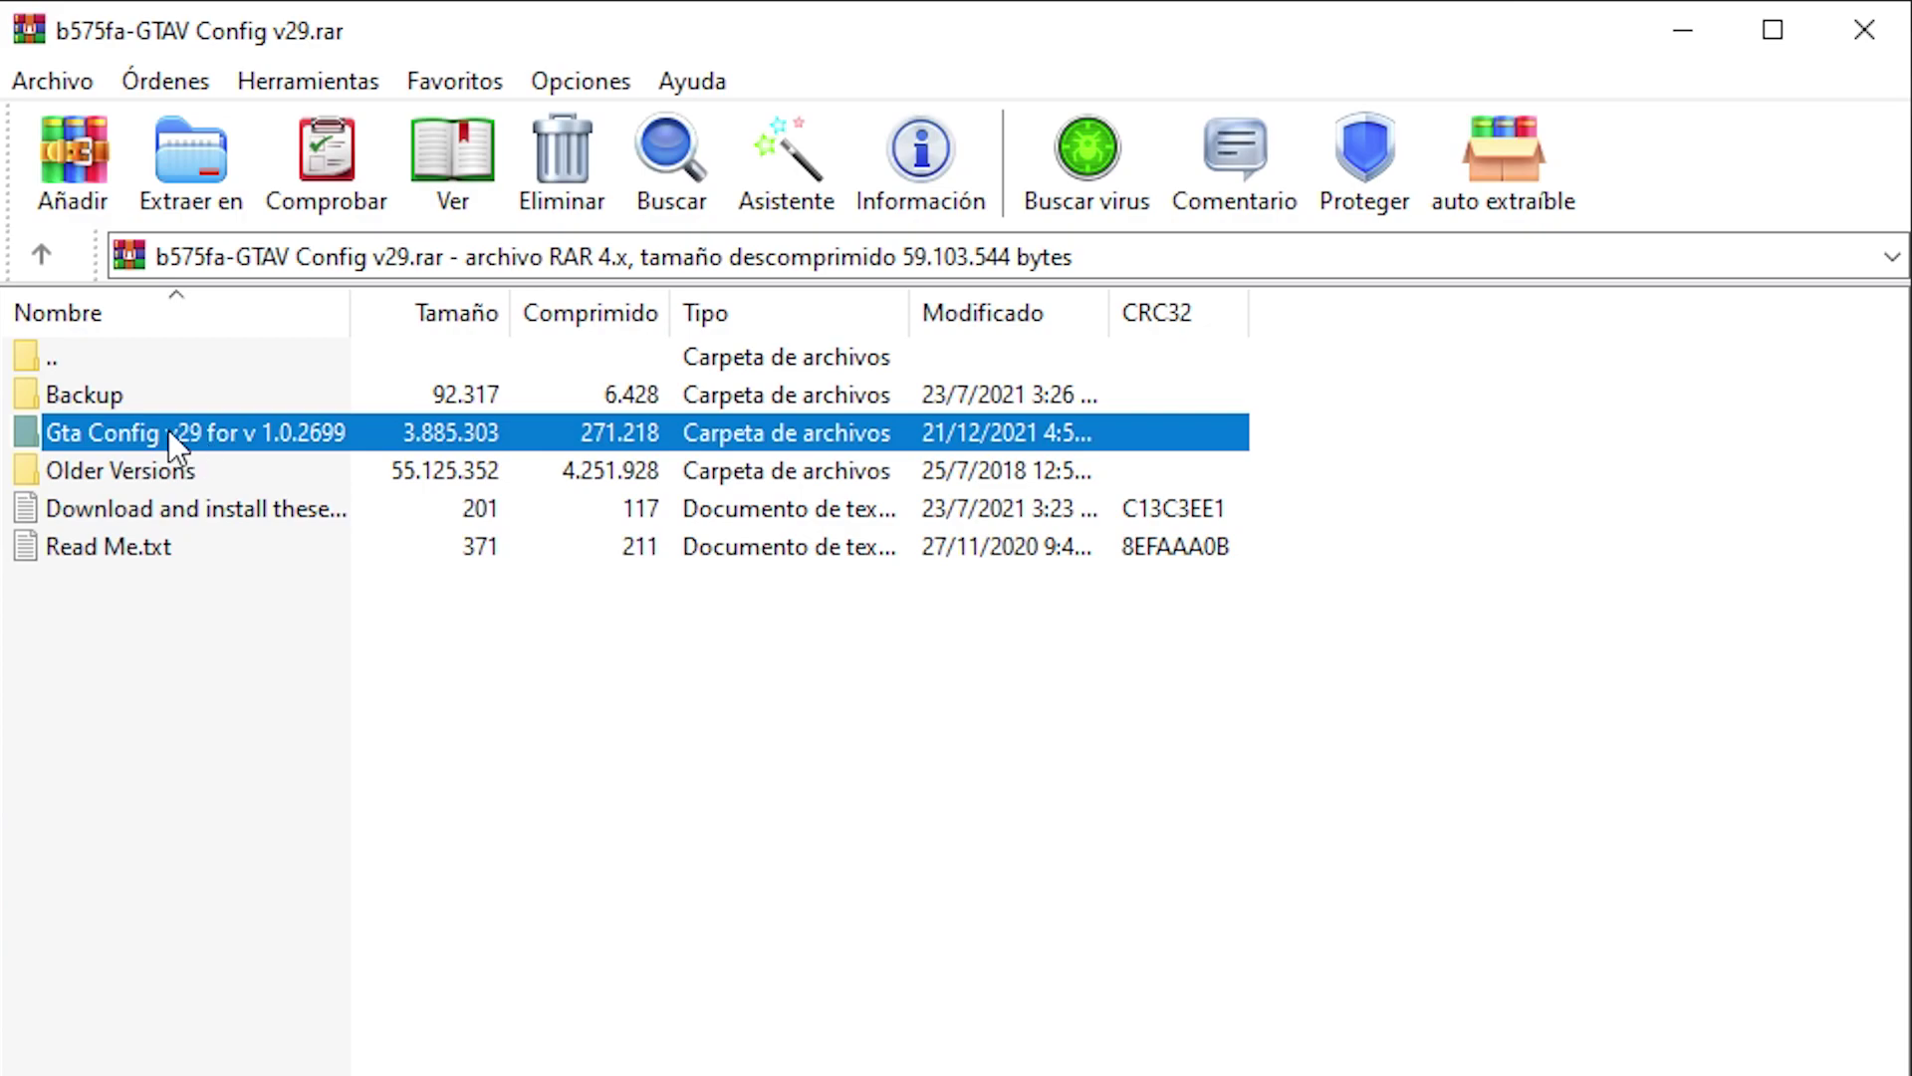
{"action": "double_click", "coordinate": [172, 431]}
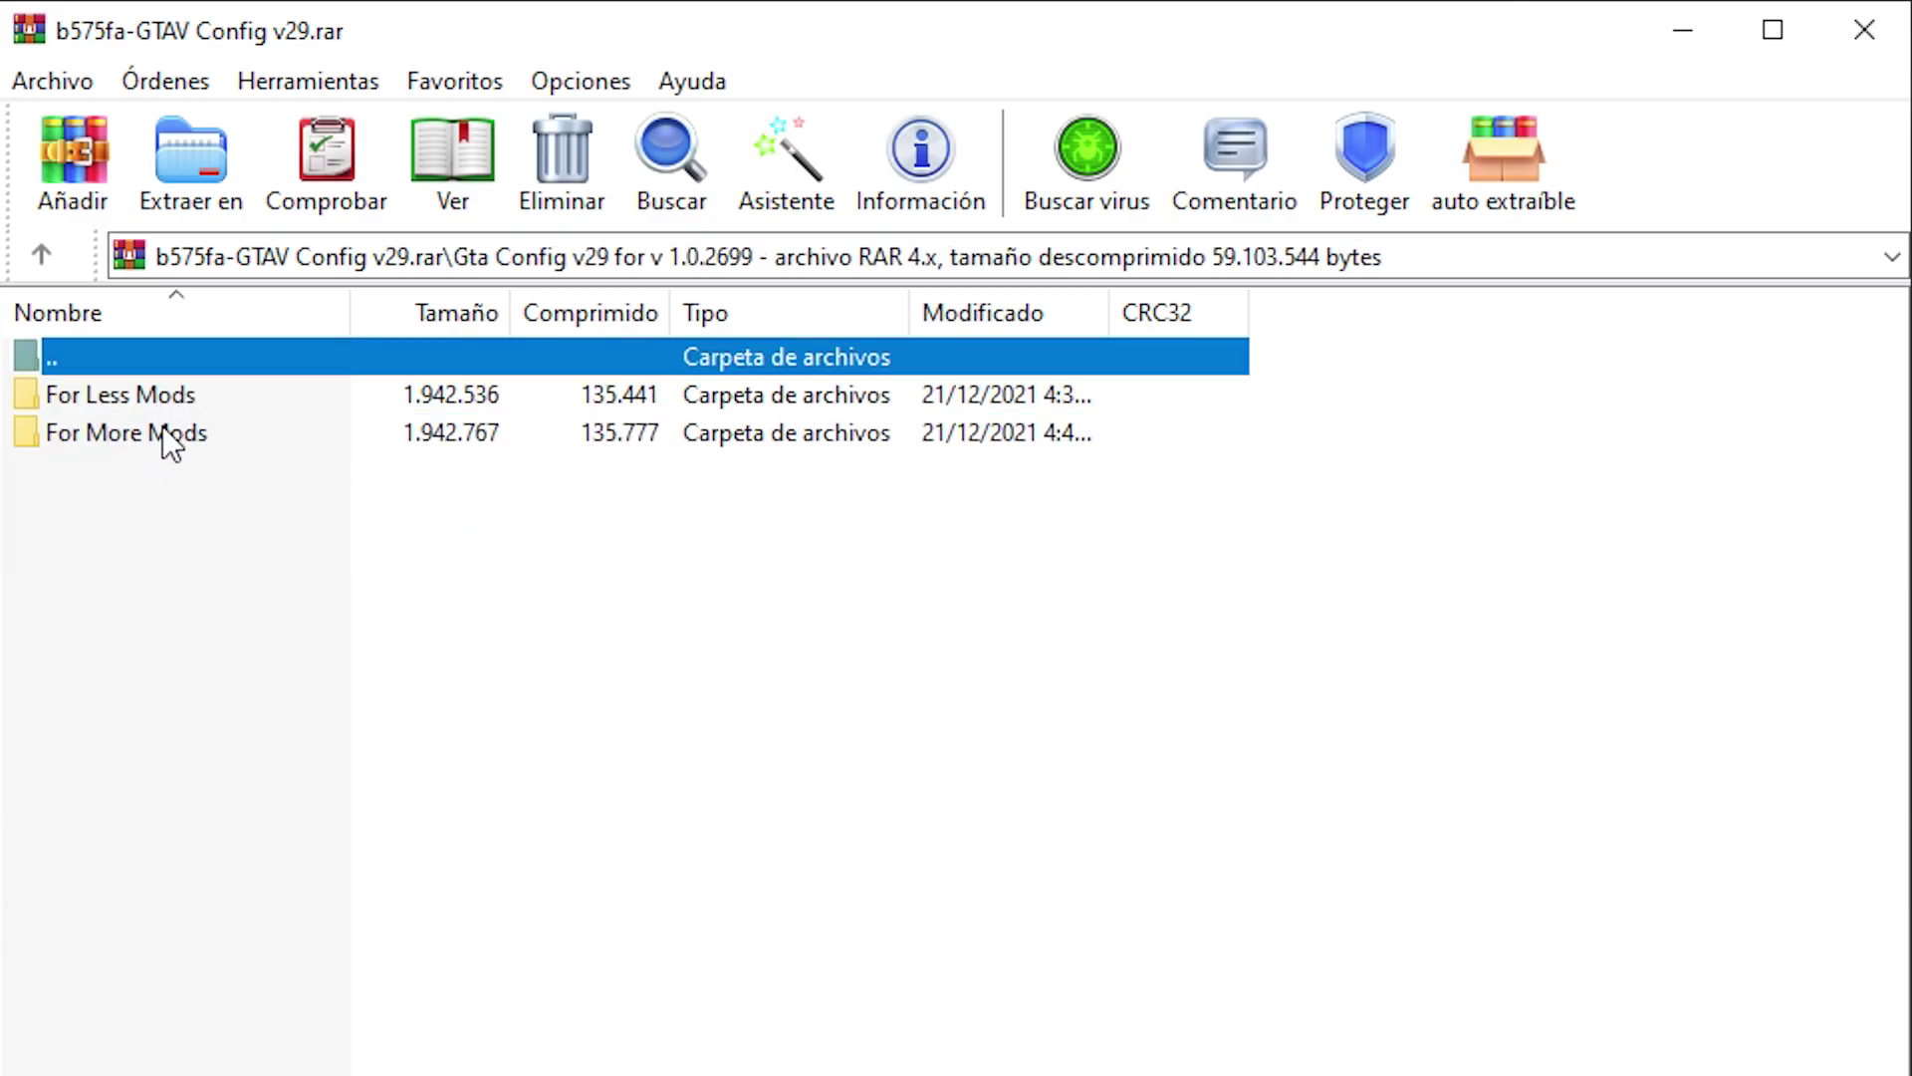
{"action": "left_click", "coordinate": [143, 439]}
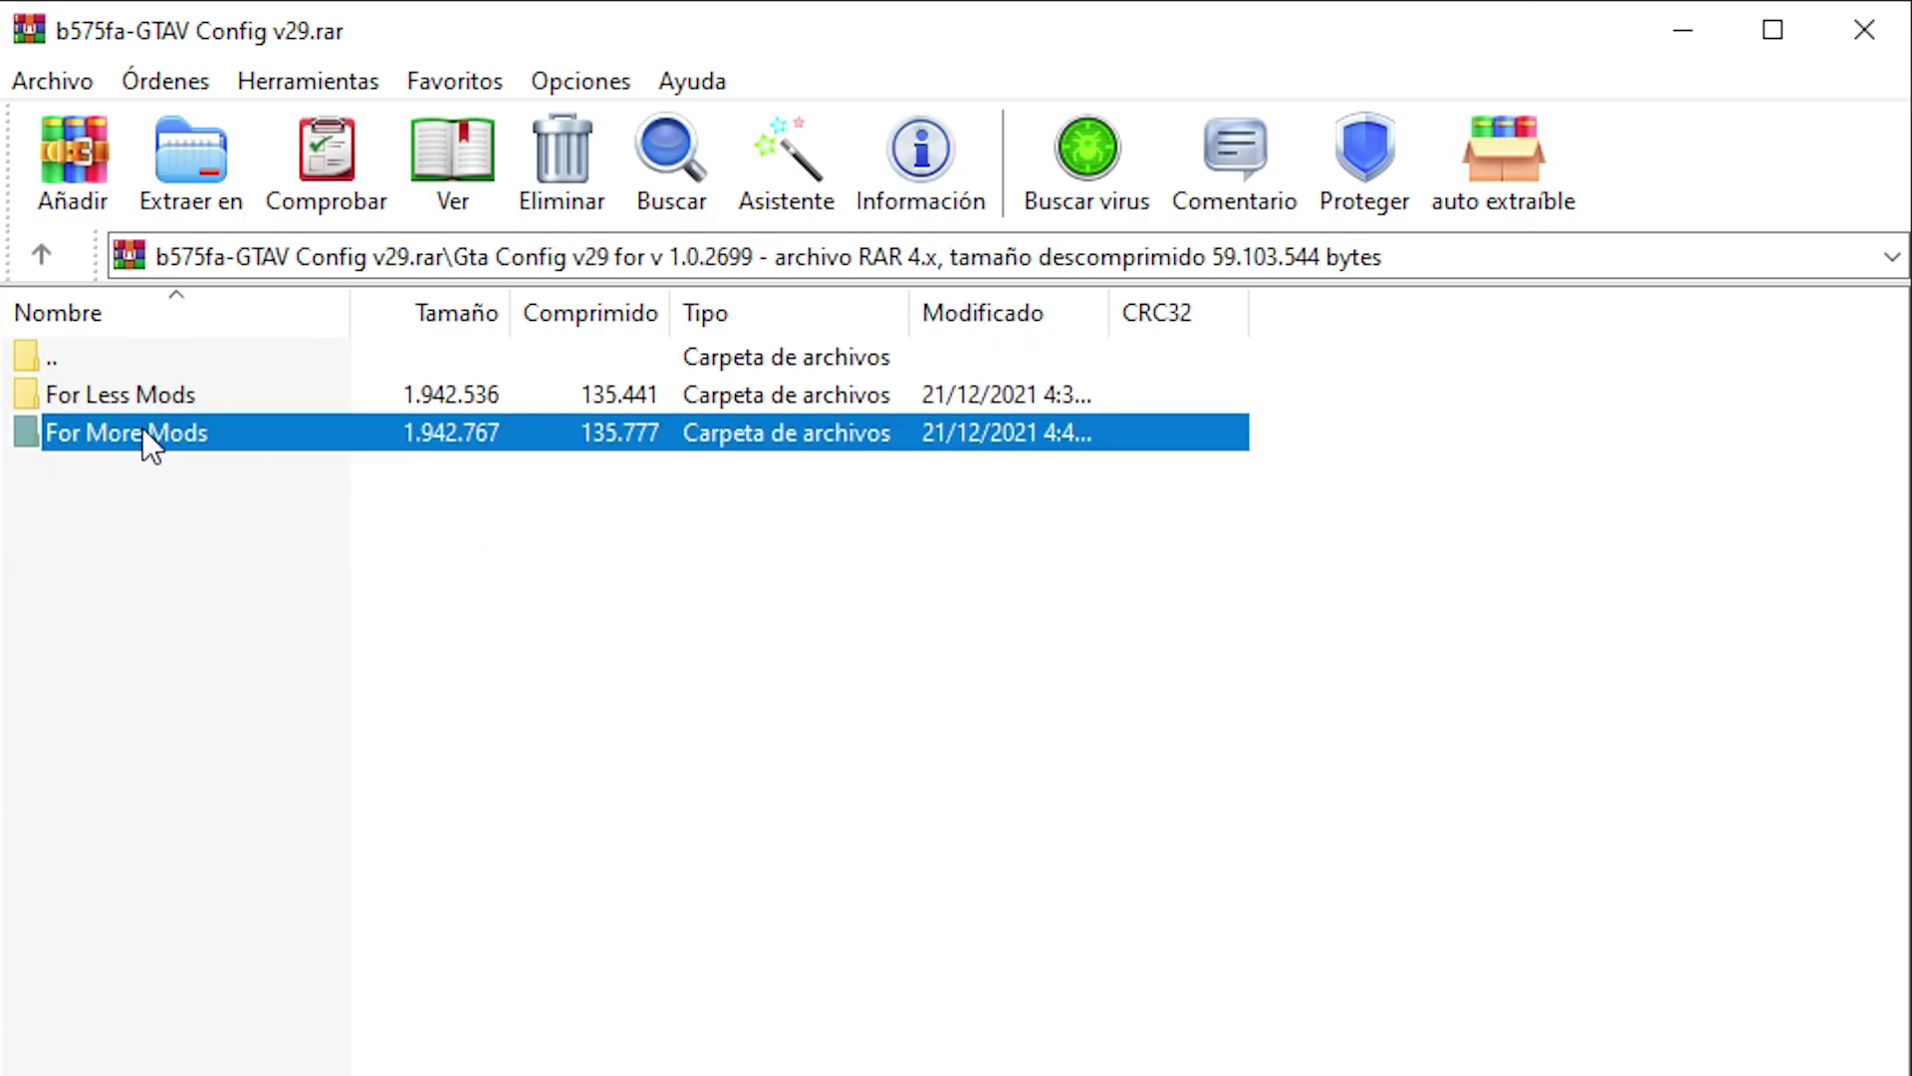
{"action": "double_click", "coordinate": [142, 431]}
{"action": "left_click", "coordinate": [32, 585]}
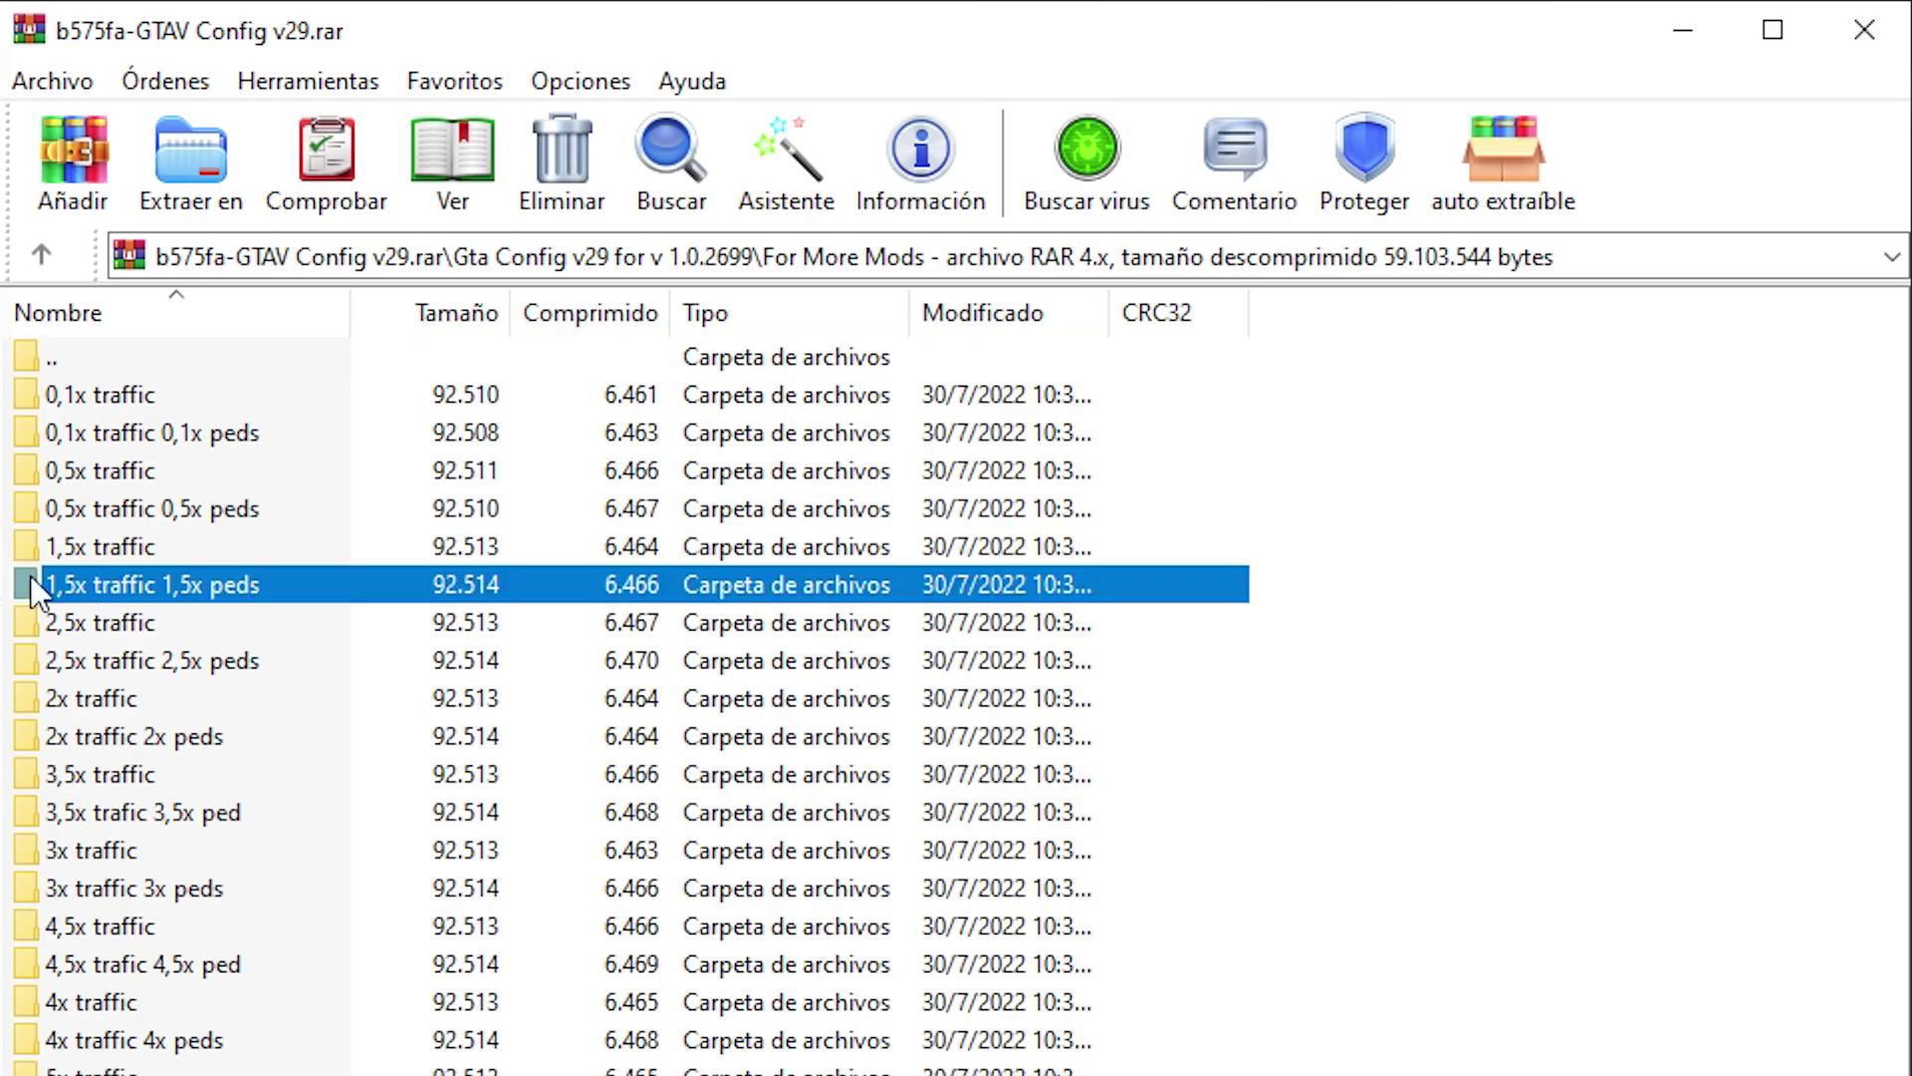
{"action": "double_click", "coordinate": [165, 584]}
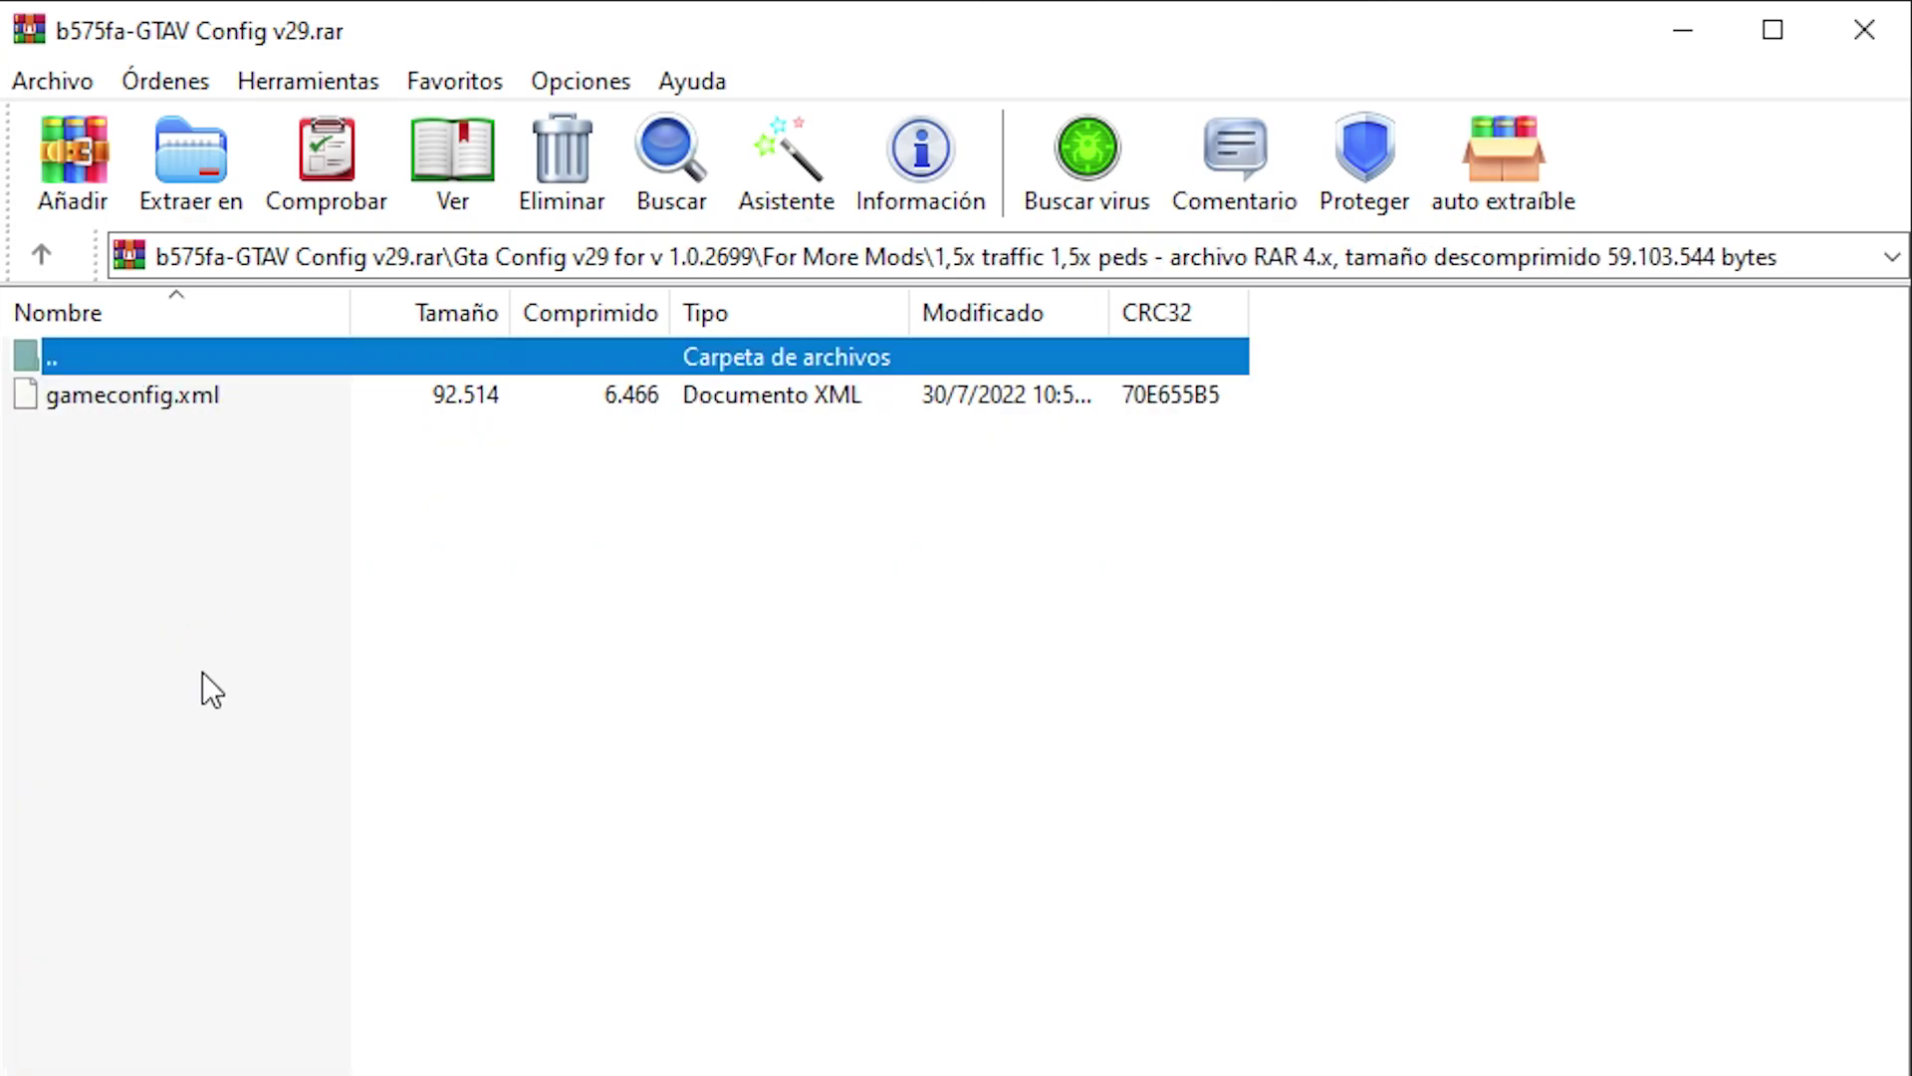
{"action": "left_click", "coordinate": [286, 392]}
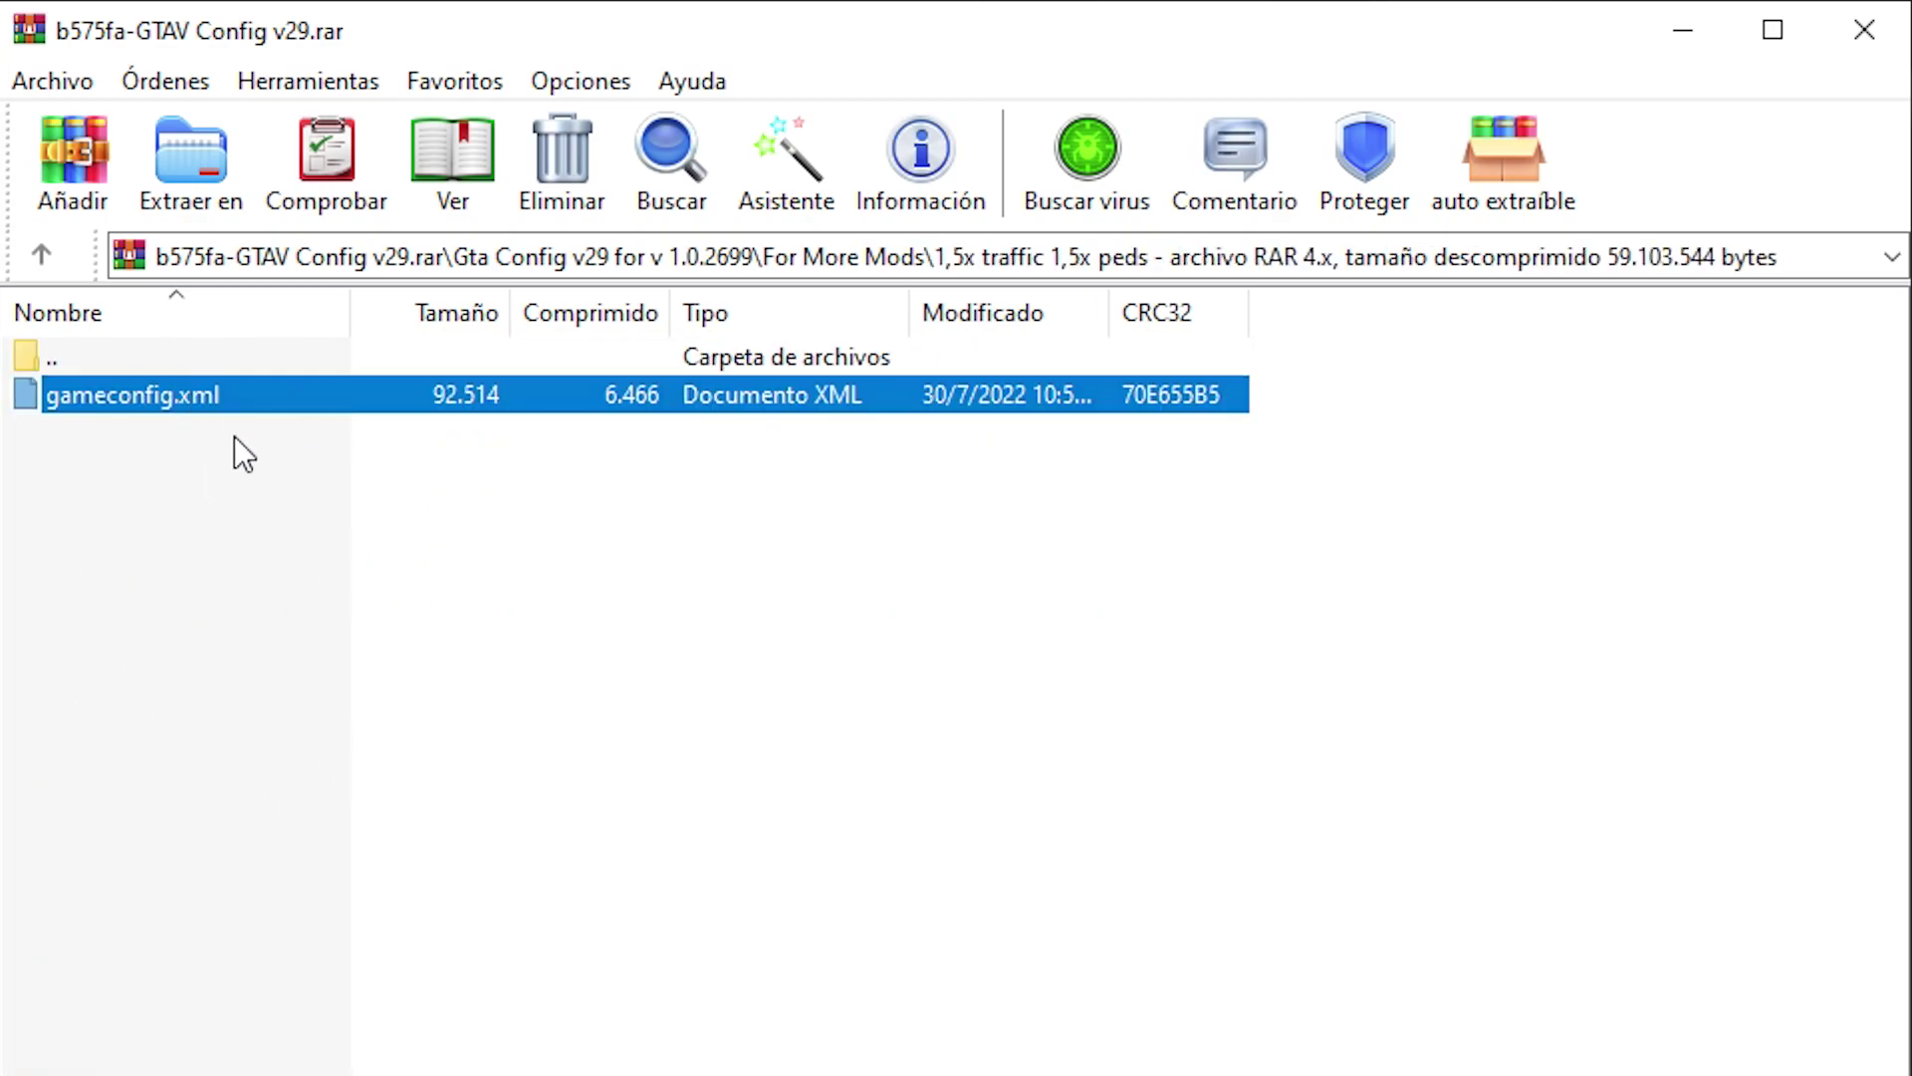
{"action": "left_click_drag", "start_coordinate": [248, 397], "coordinate": [308, 410]}
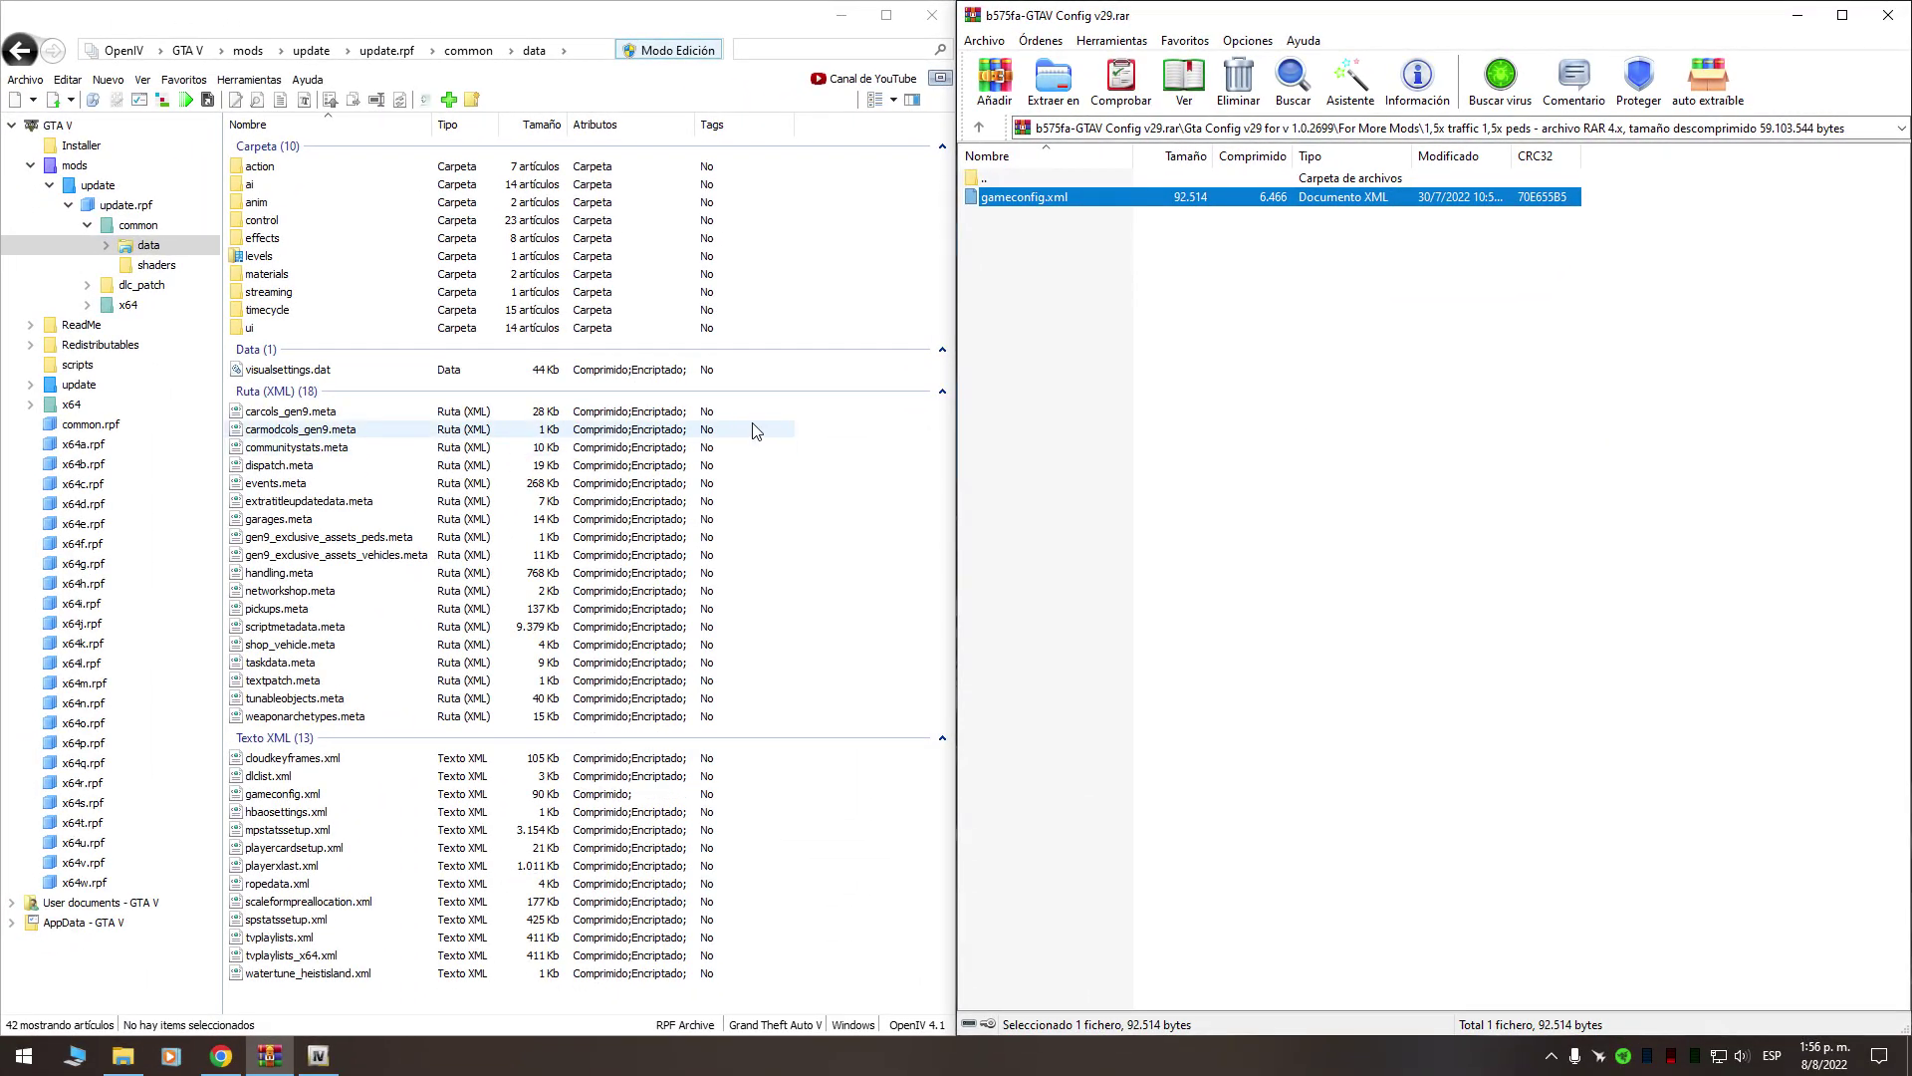
Return to the GTA V root folder in OpenIV, then close the config archive and open Thanos-v2-Endgame.zip instead.
{"action": "left_click", "coordinate": [57, 126]}
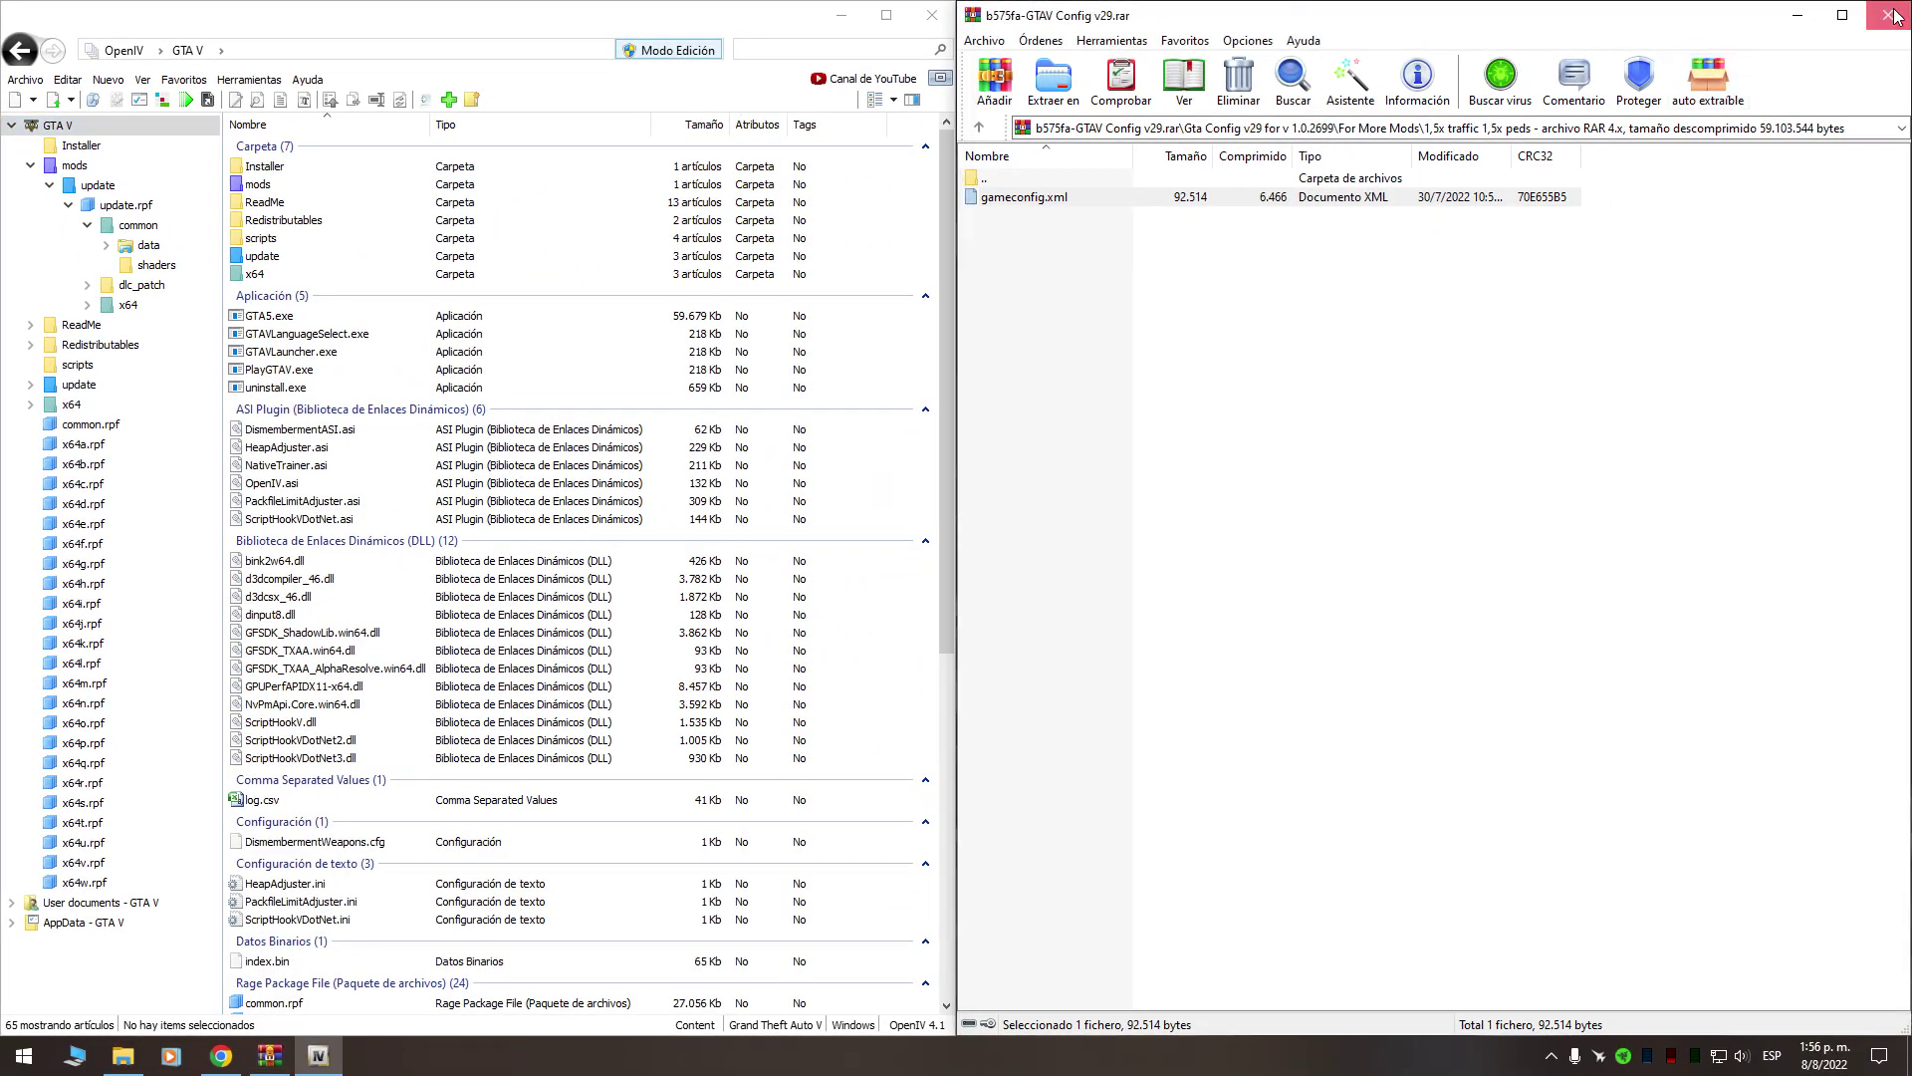
{"action": "left_click", "coordinate": [1885, 12]}
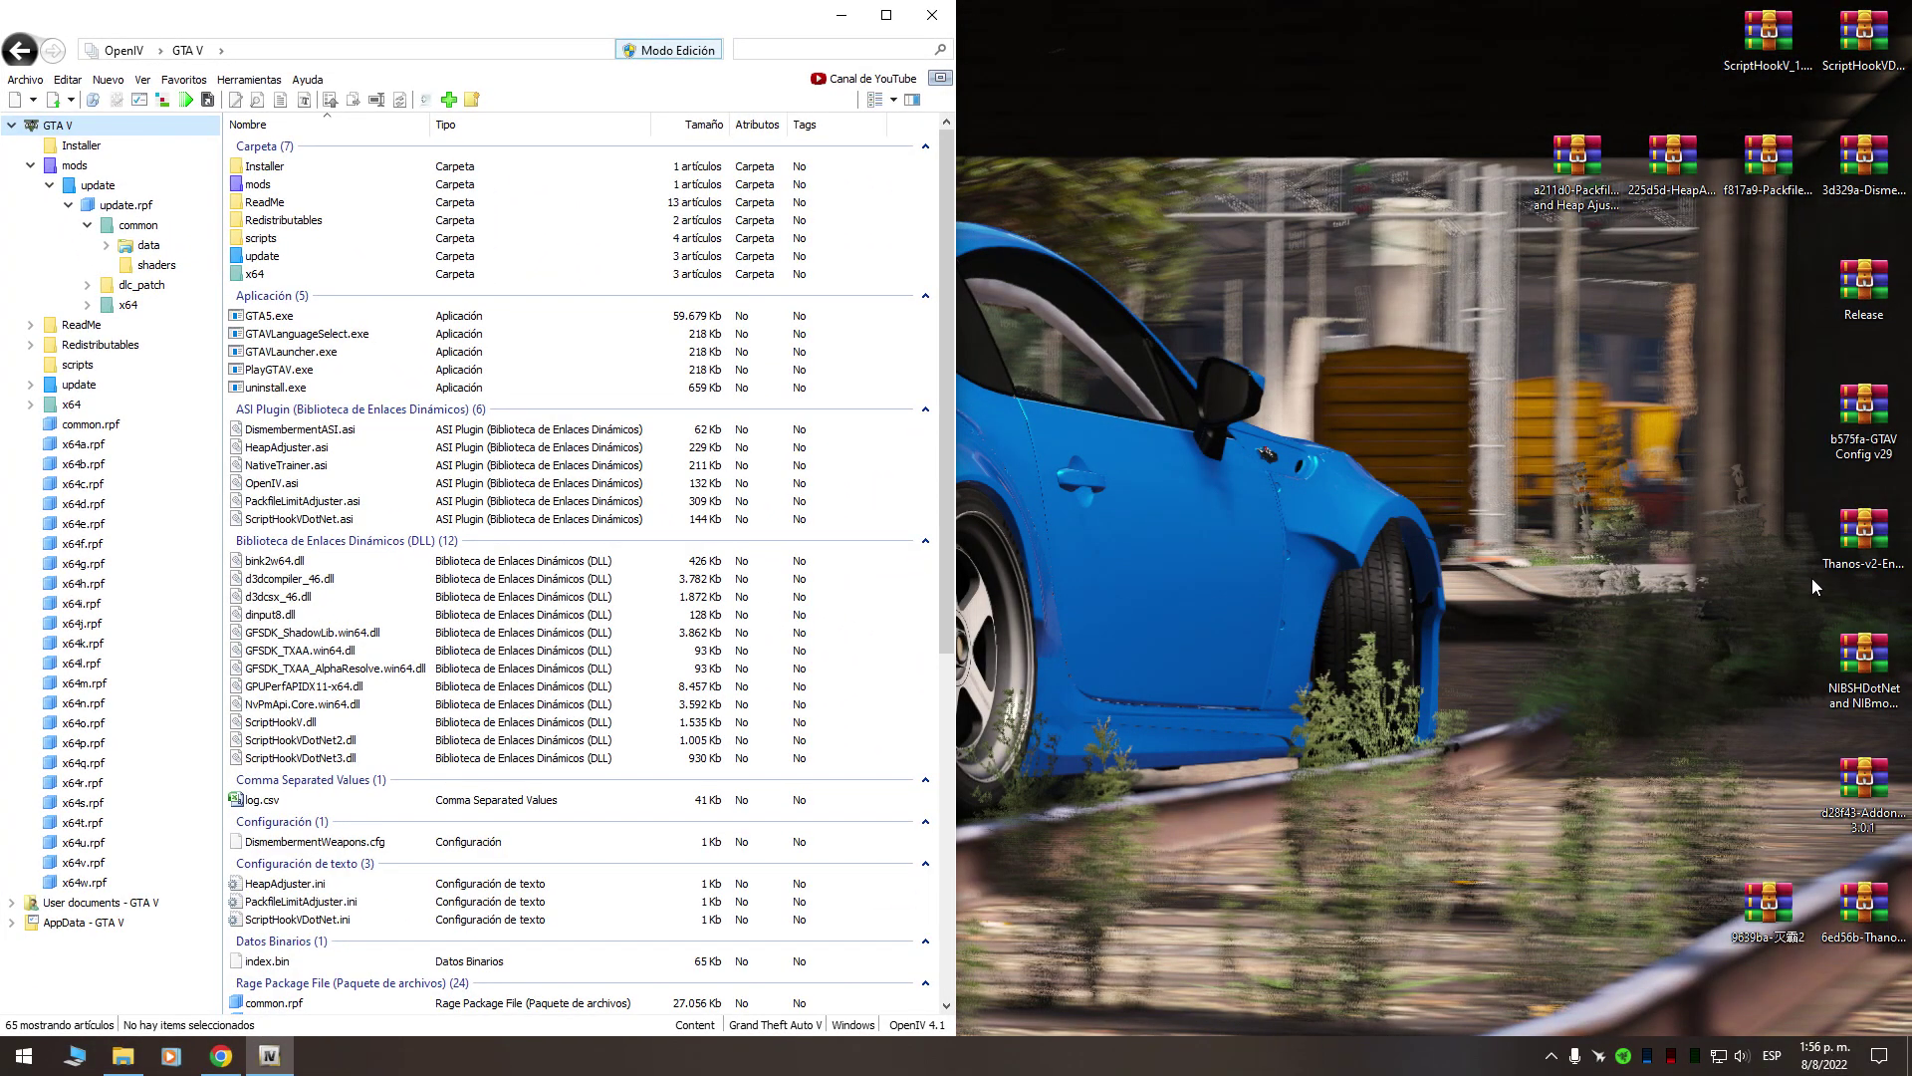
{"action": "left_click", "coordinate": [1865, 568]}
{"action": "double_click", "coordinate": [1866, 538]}
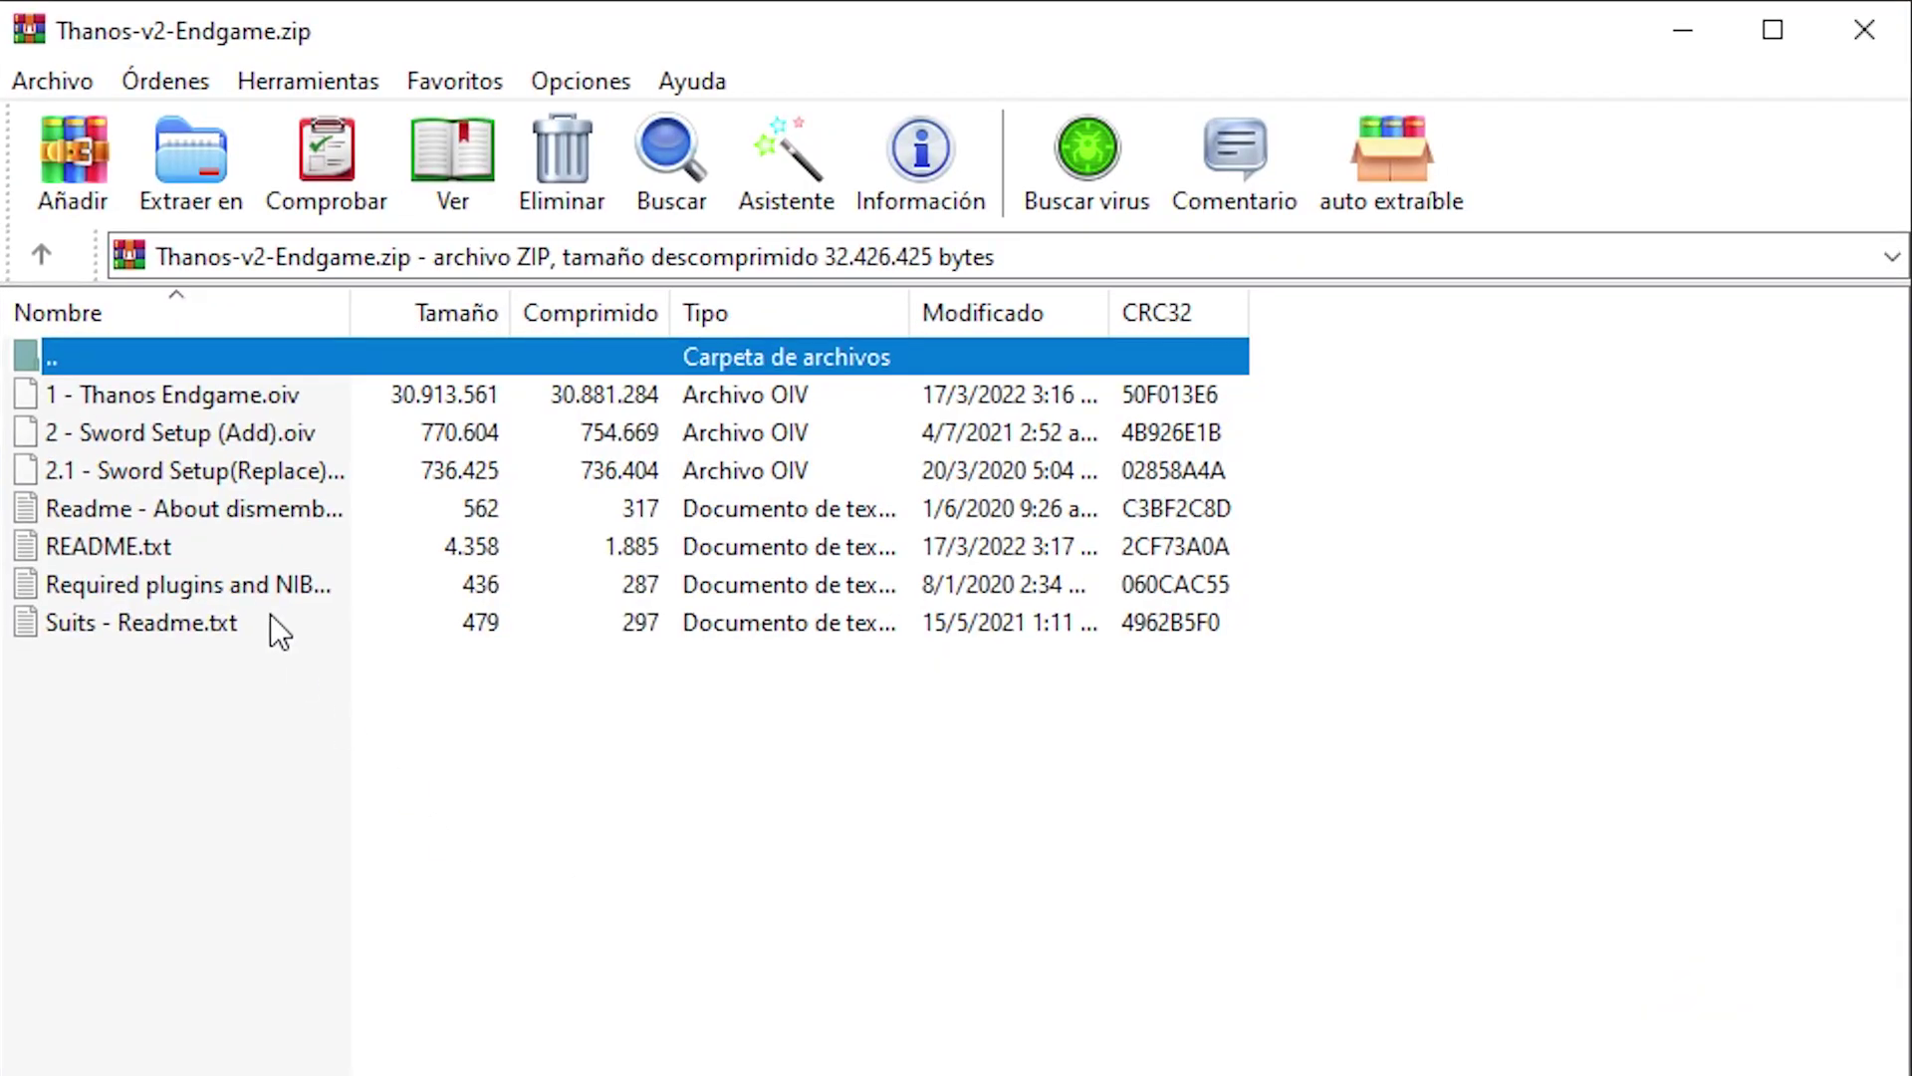
{"action": "left_click", "coordinate": [151, 705]}
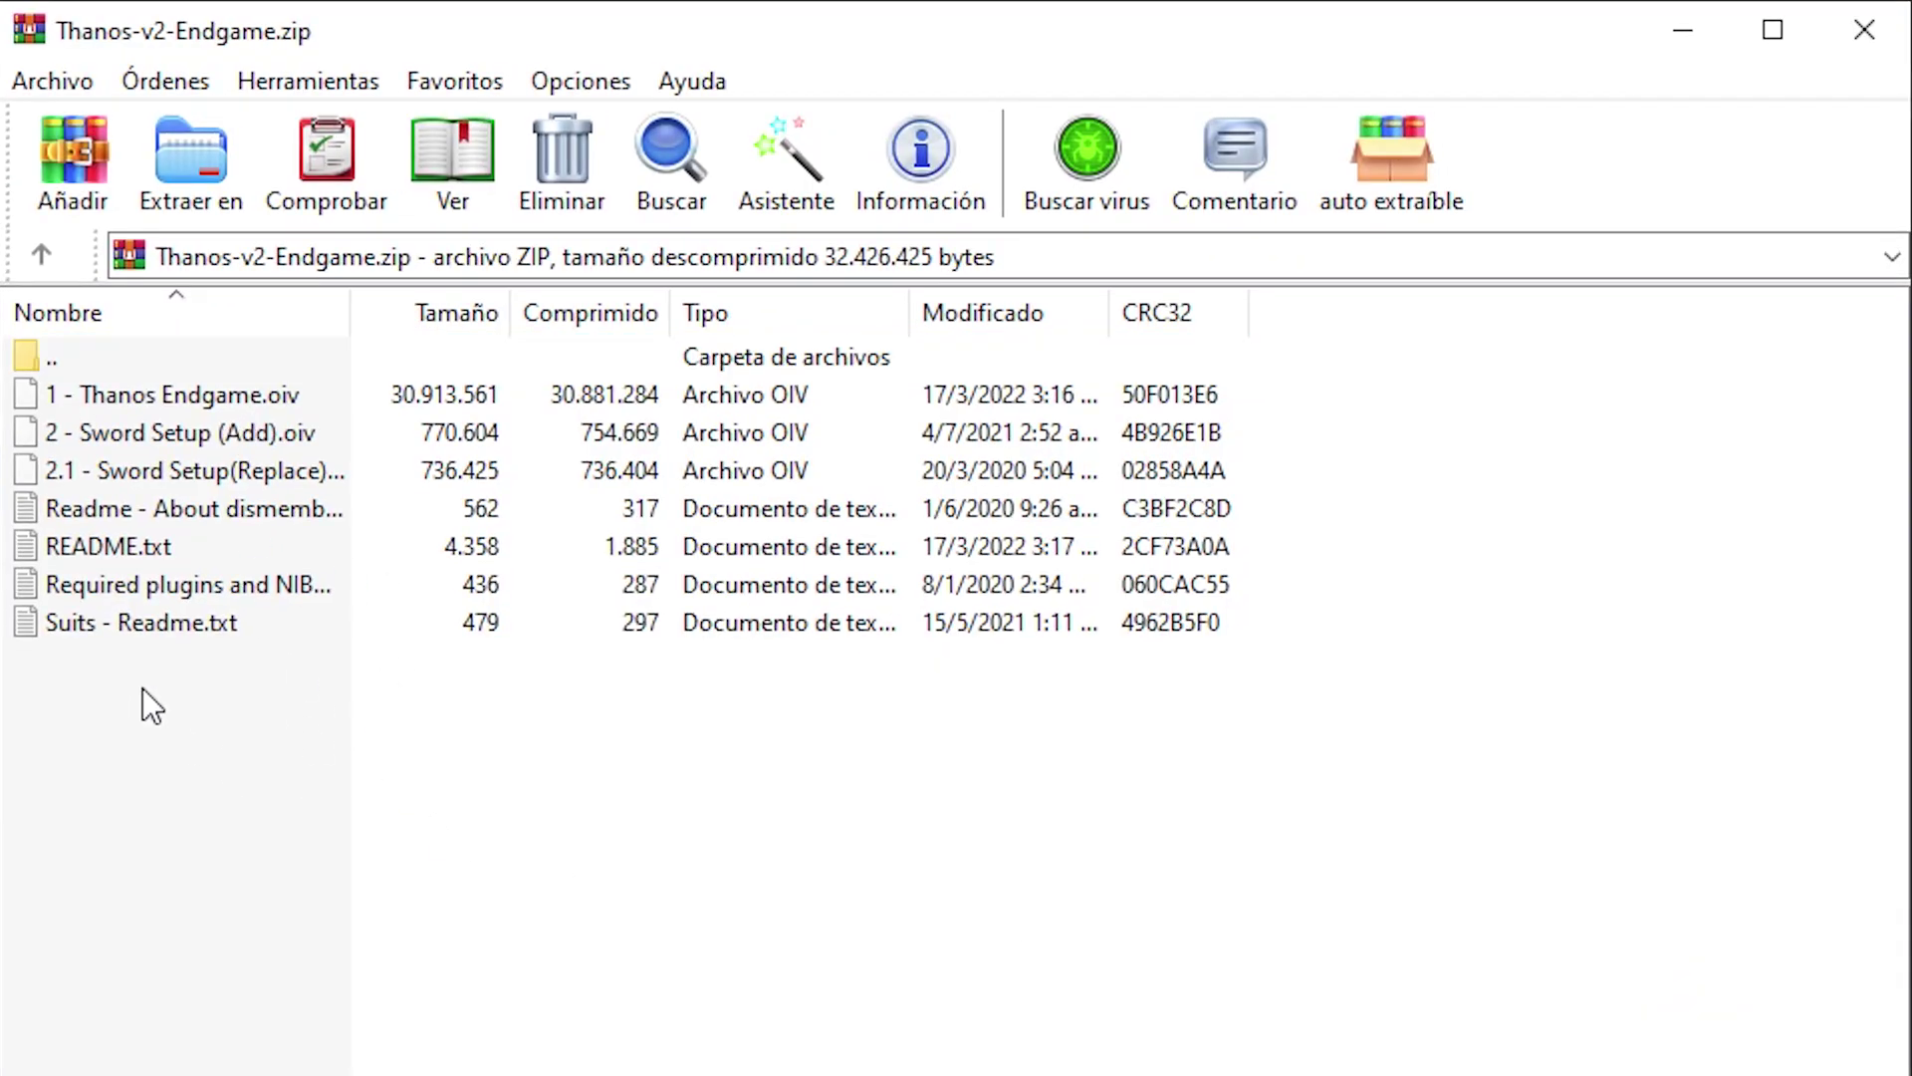
Install the package "1 - Thanos Endgame.oiv" through OpenIV into the game folder and close its installer.
{"action": "left_click", "coordinate": [172, 398]}
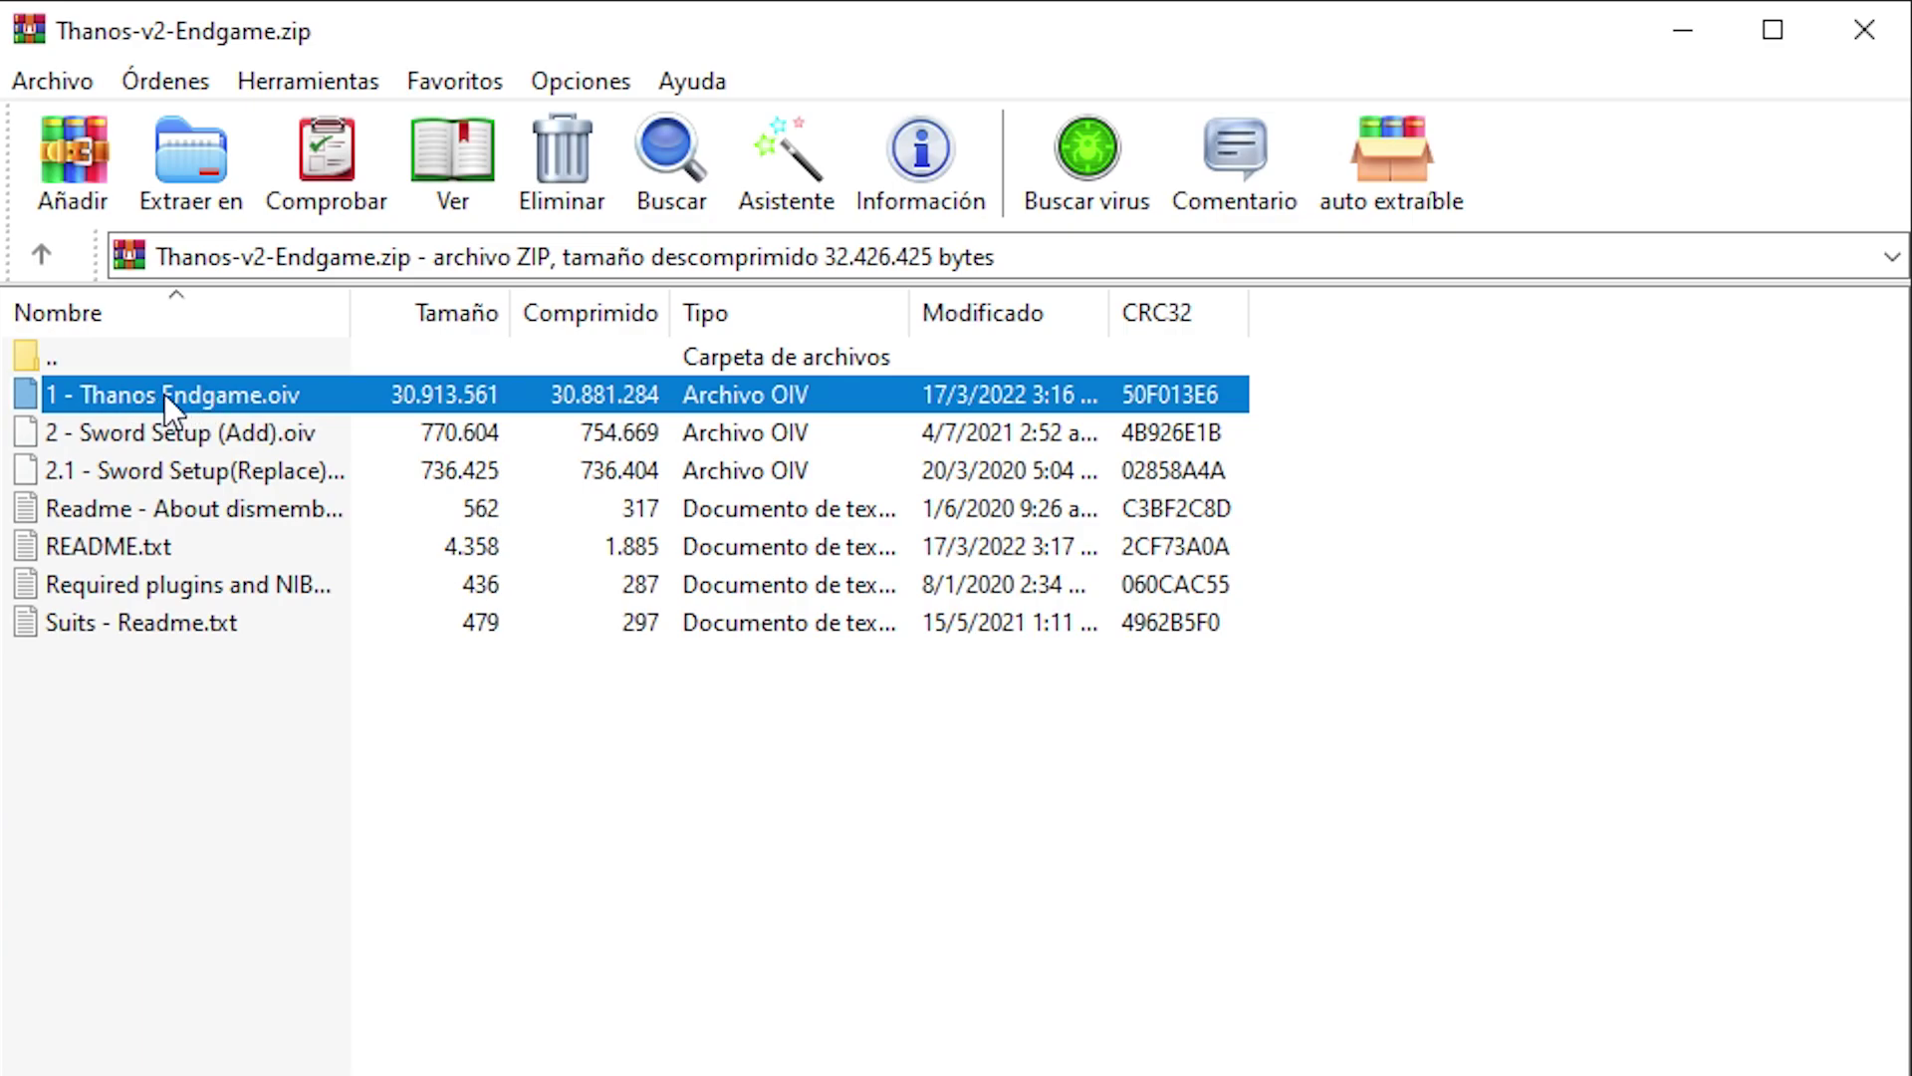
{"action": "left_click_drag", "start_coordinate": [163, 396], "coordinate": [783, 329]}
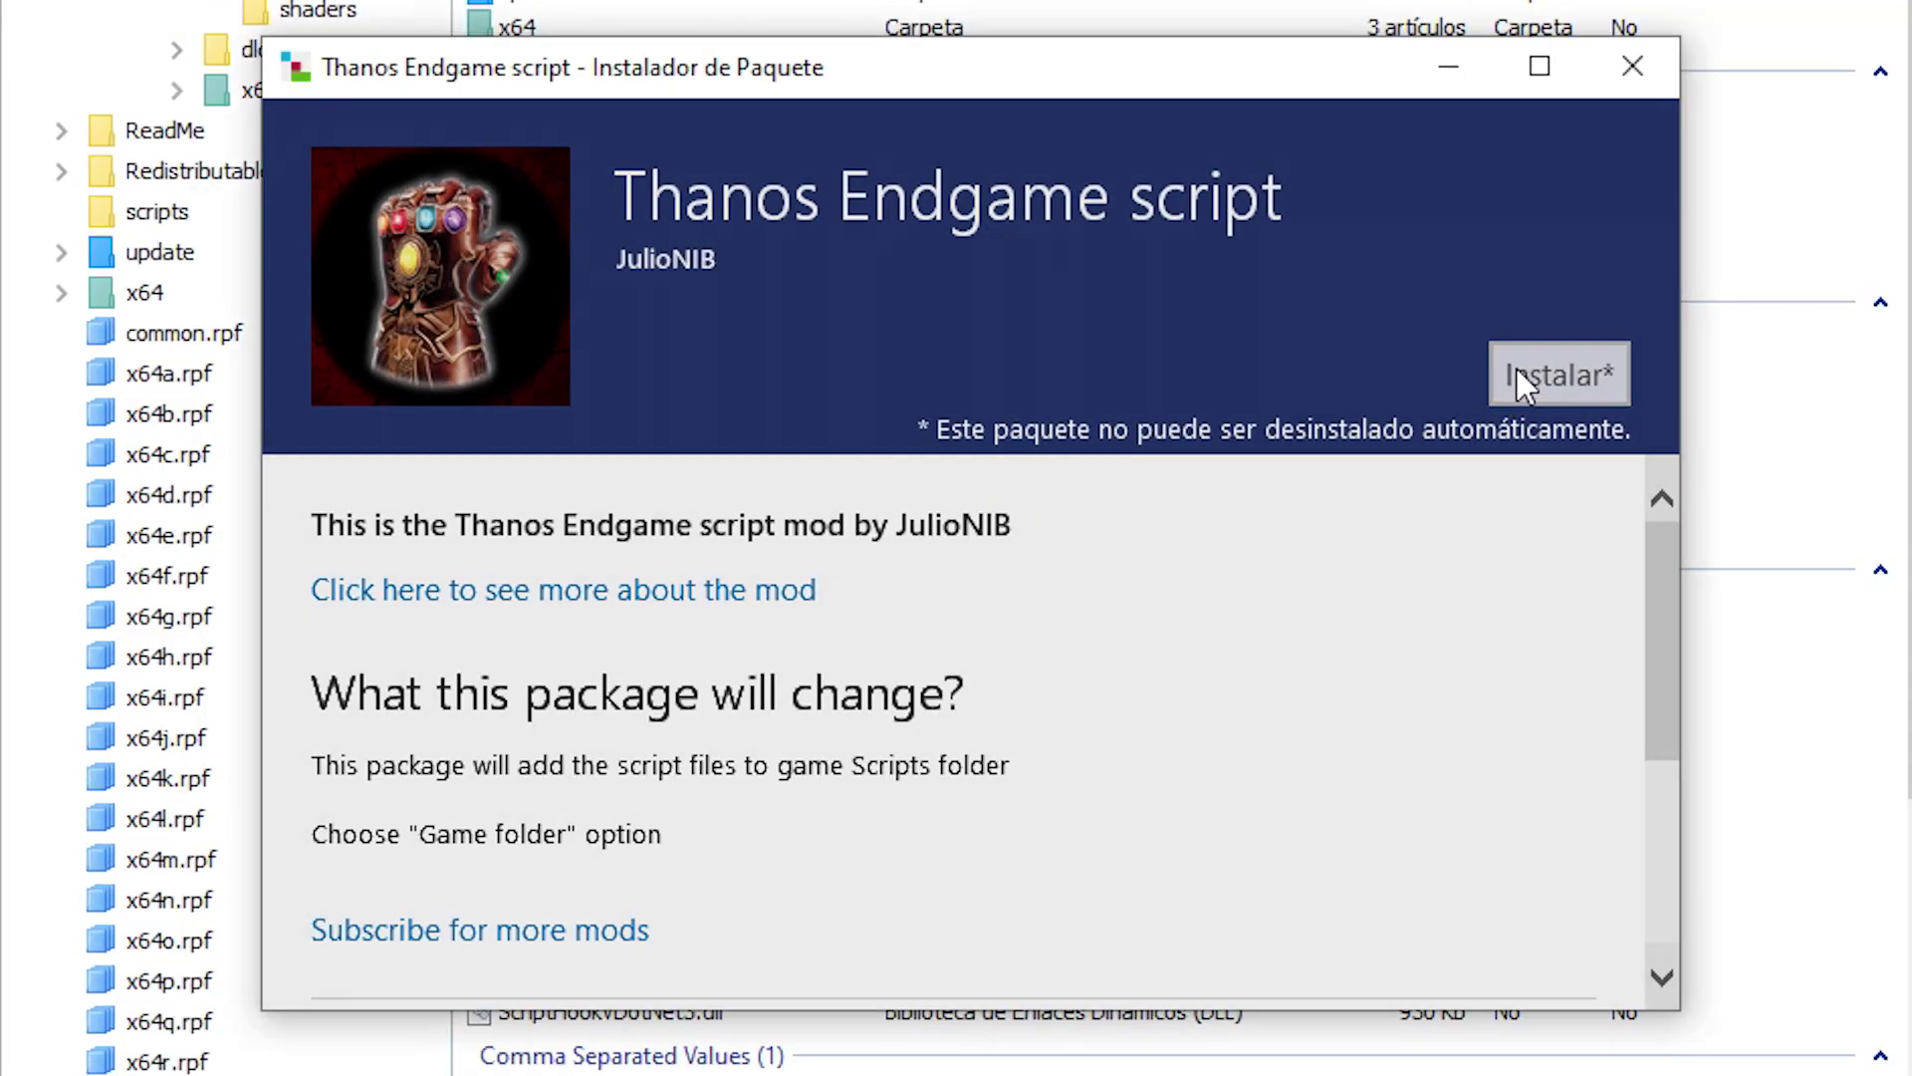
{"action": "left_click", "coordinate": [750, 444]}
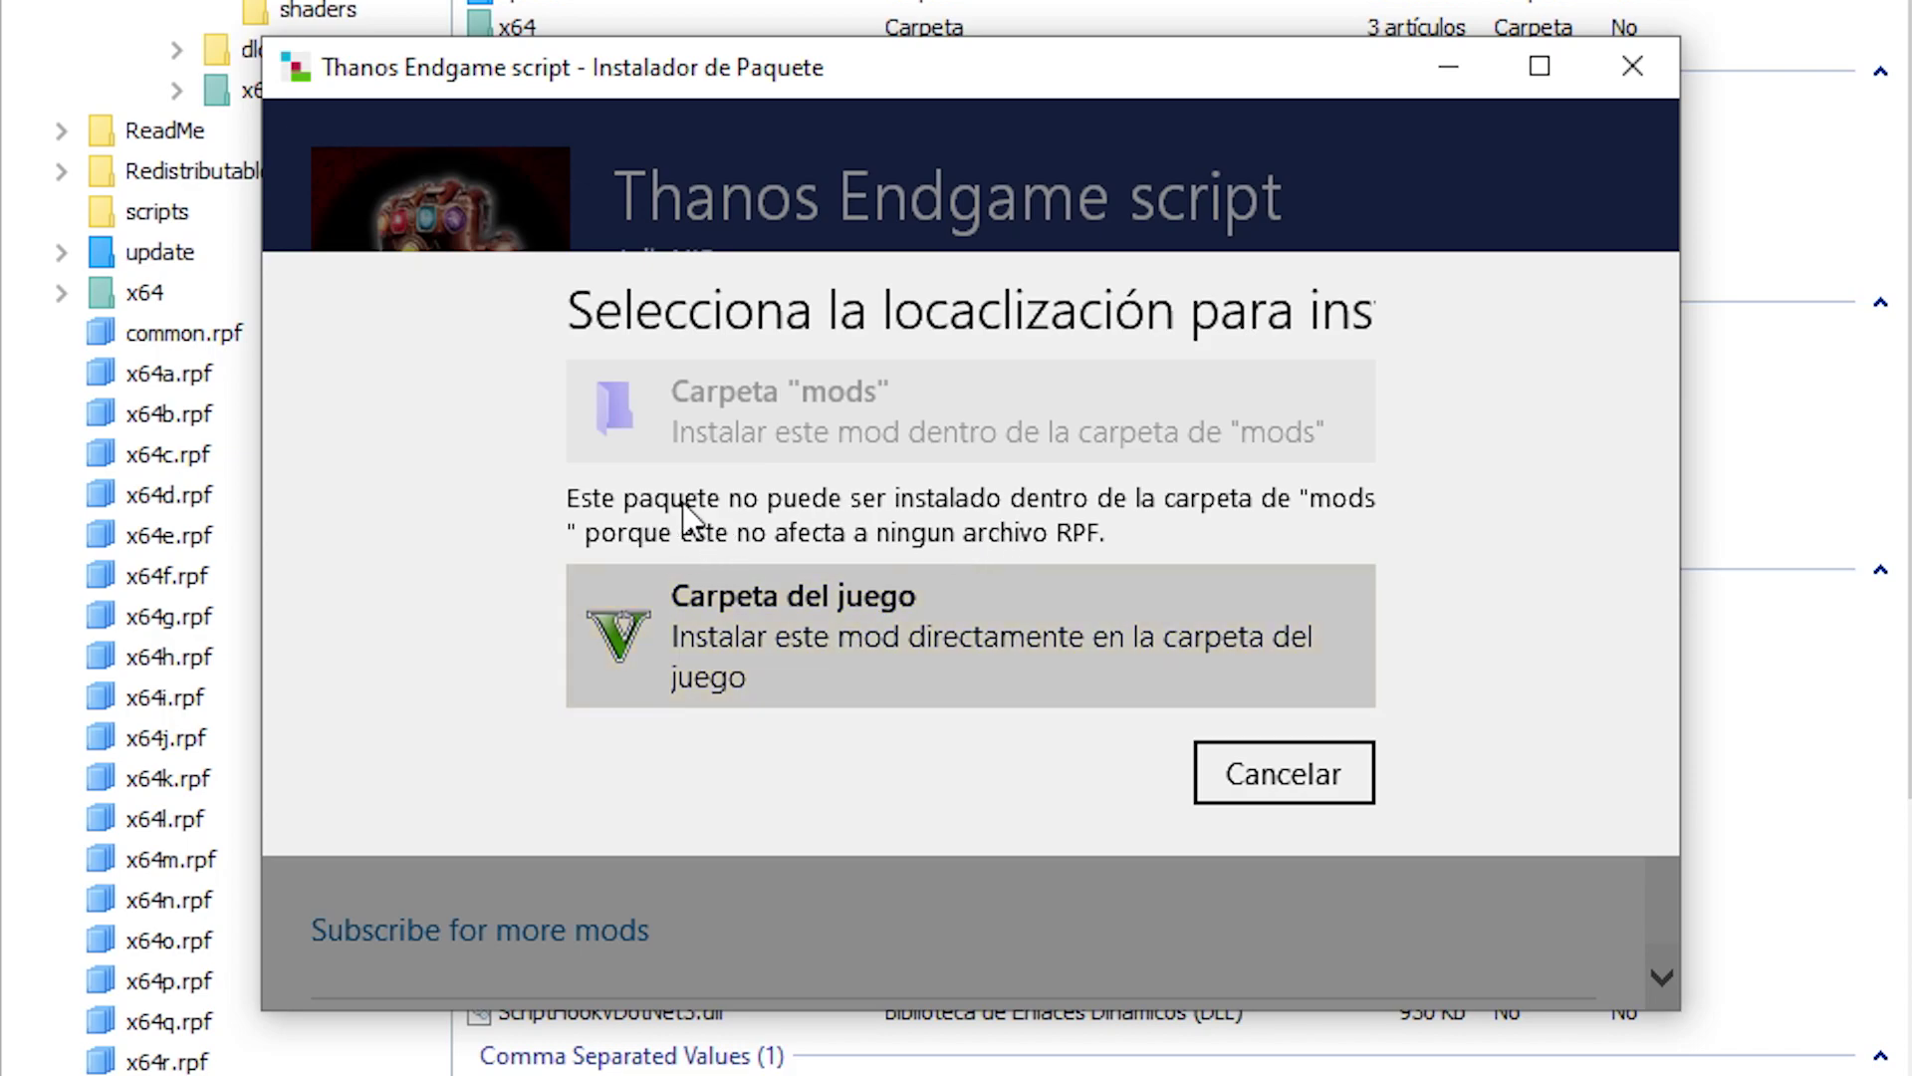
{"action": "left_click", "coordinate": [808, 632]}
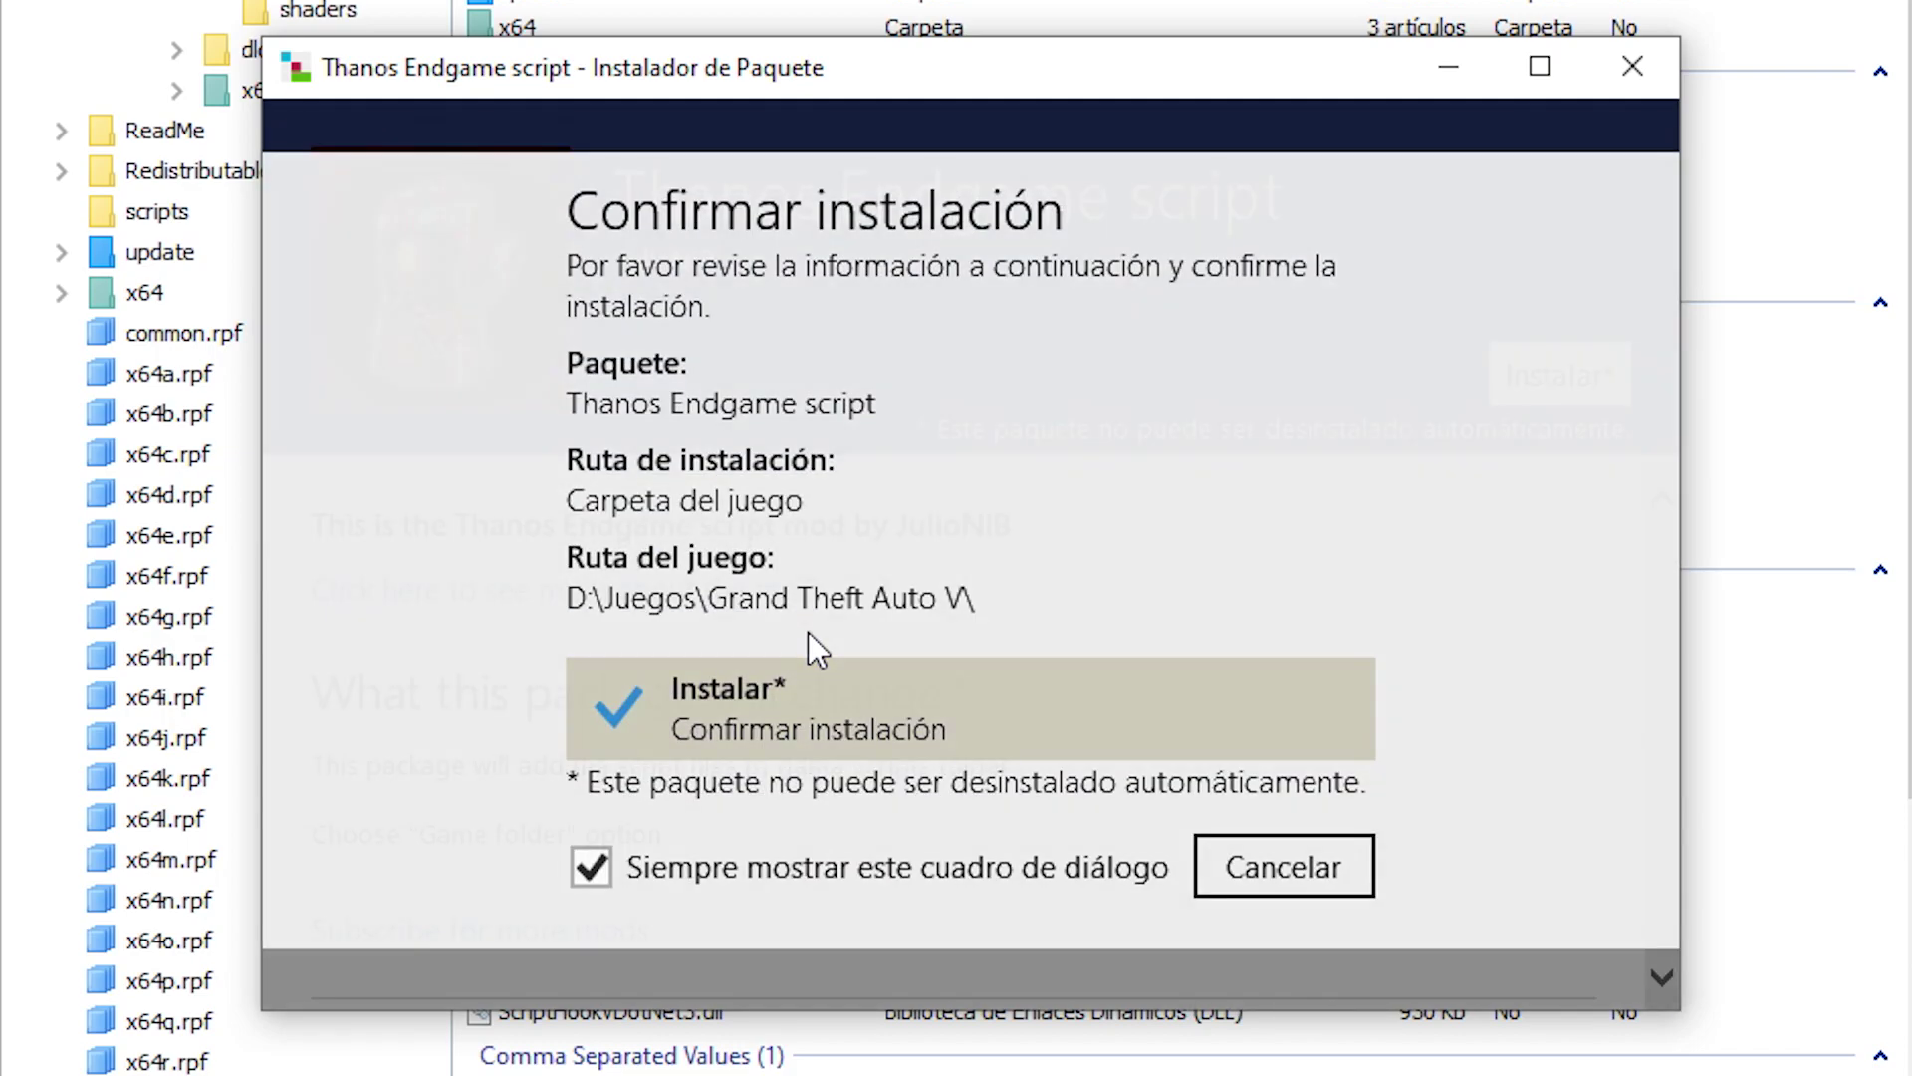
{"action": "left_click", "coordinate": [731, 709]}
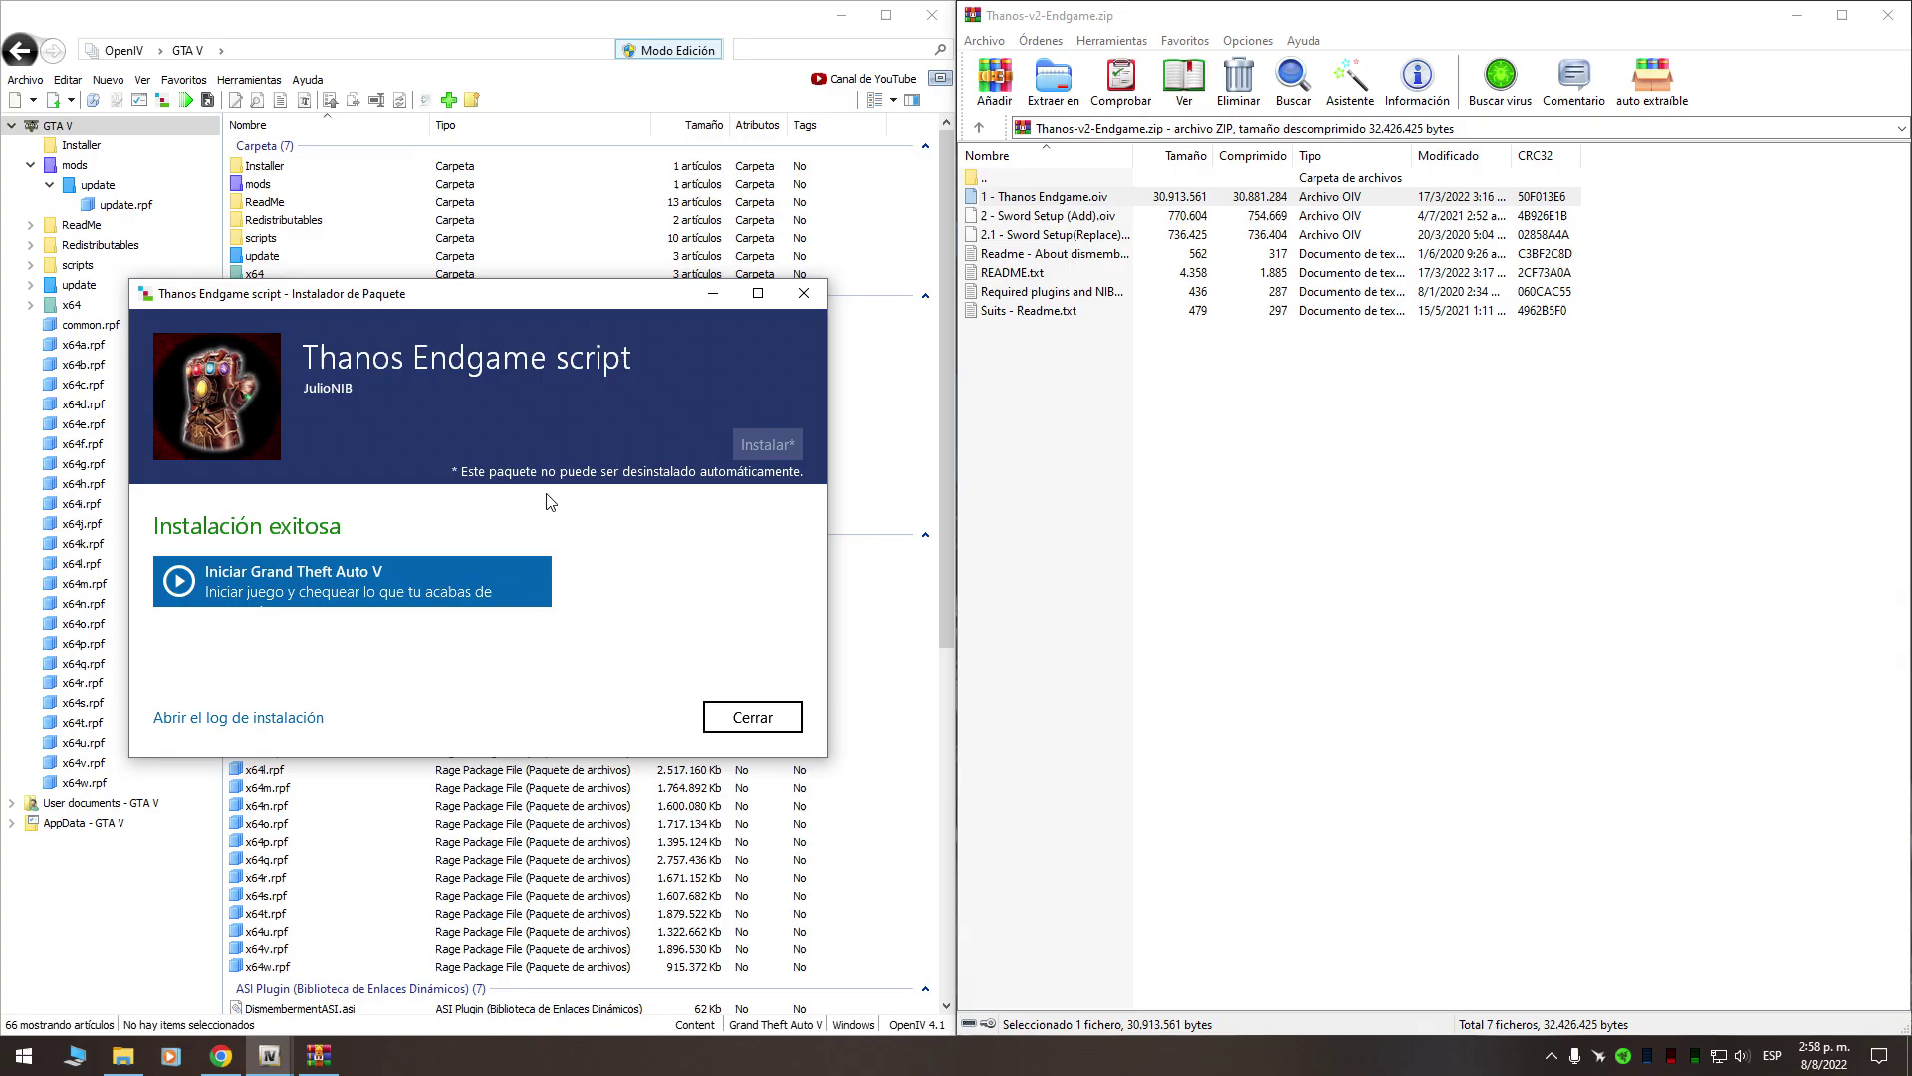
{"action": "left_click", "coordinate": [762, 718]}
Install the package "2 - Sword Setup (Add).oiv" through OpenIV into the mods folder and close its installer.
{"action": "left_click", "coordinate": [1003, 218]}
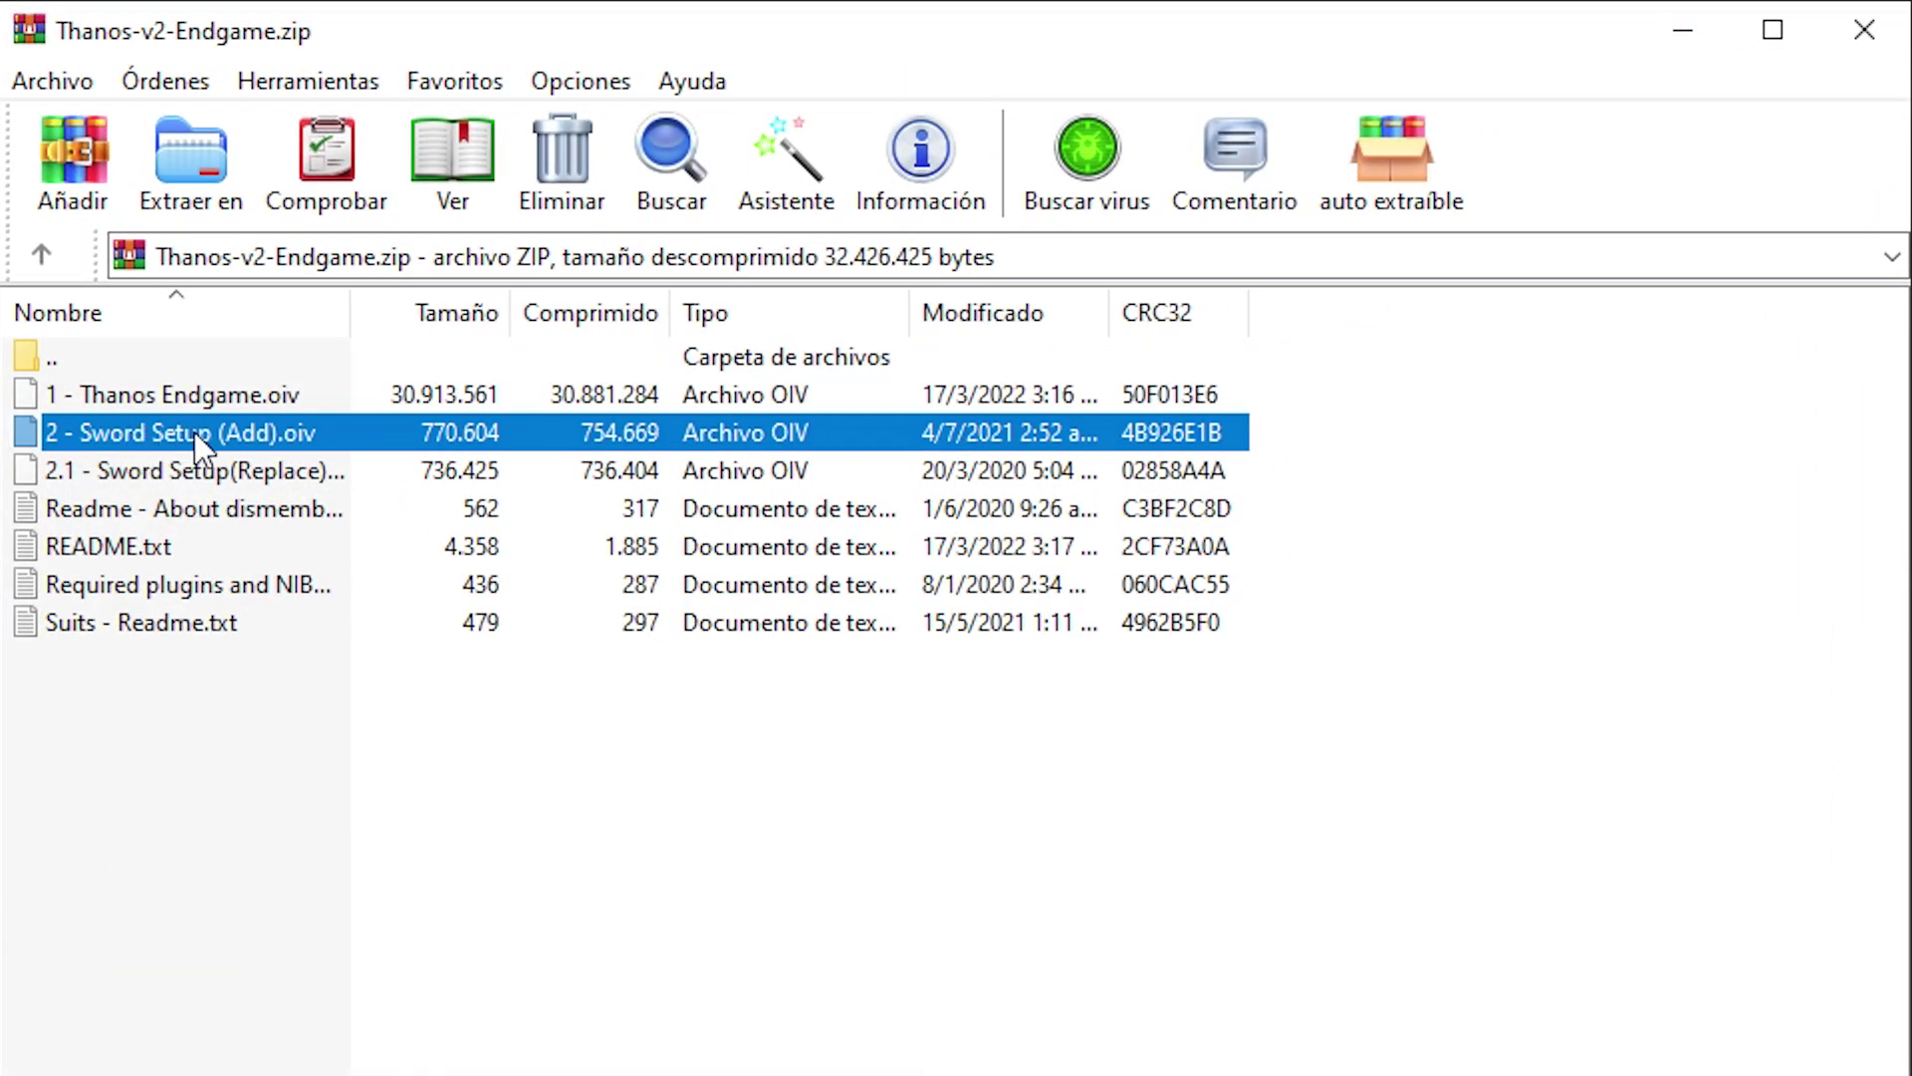
{"action": "left_click", "coordinate": [265, 470]}
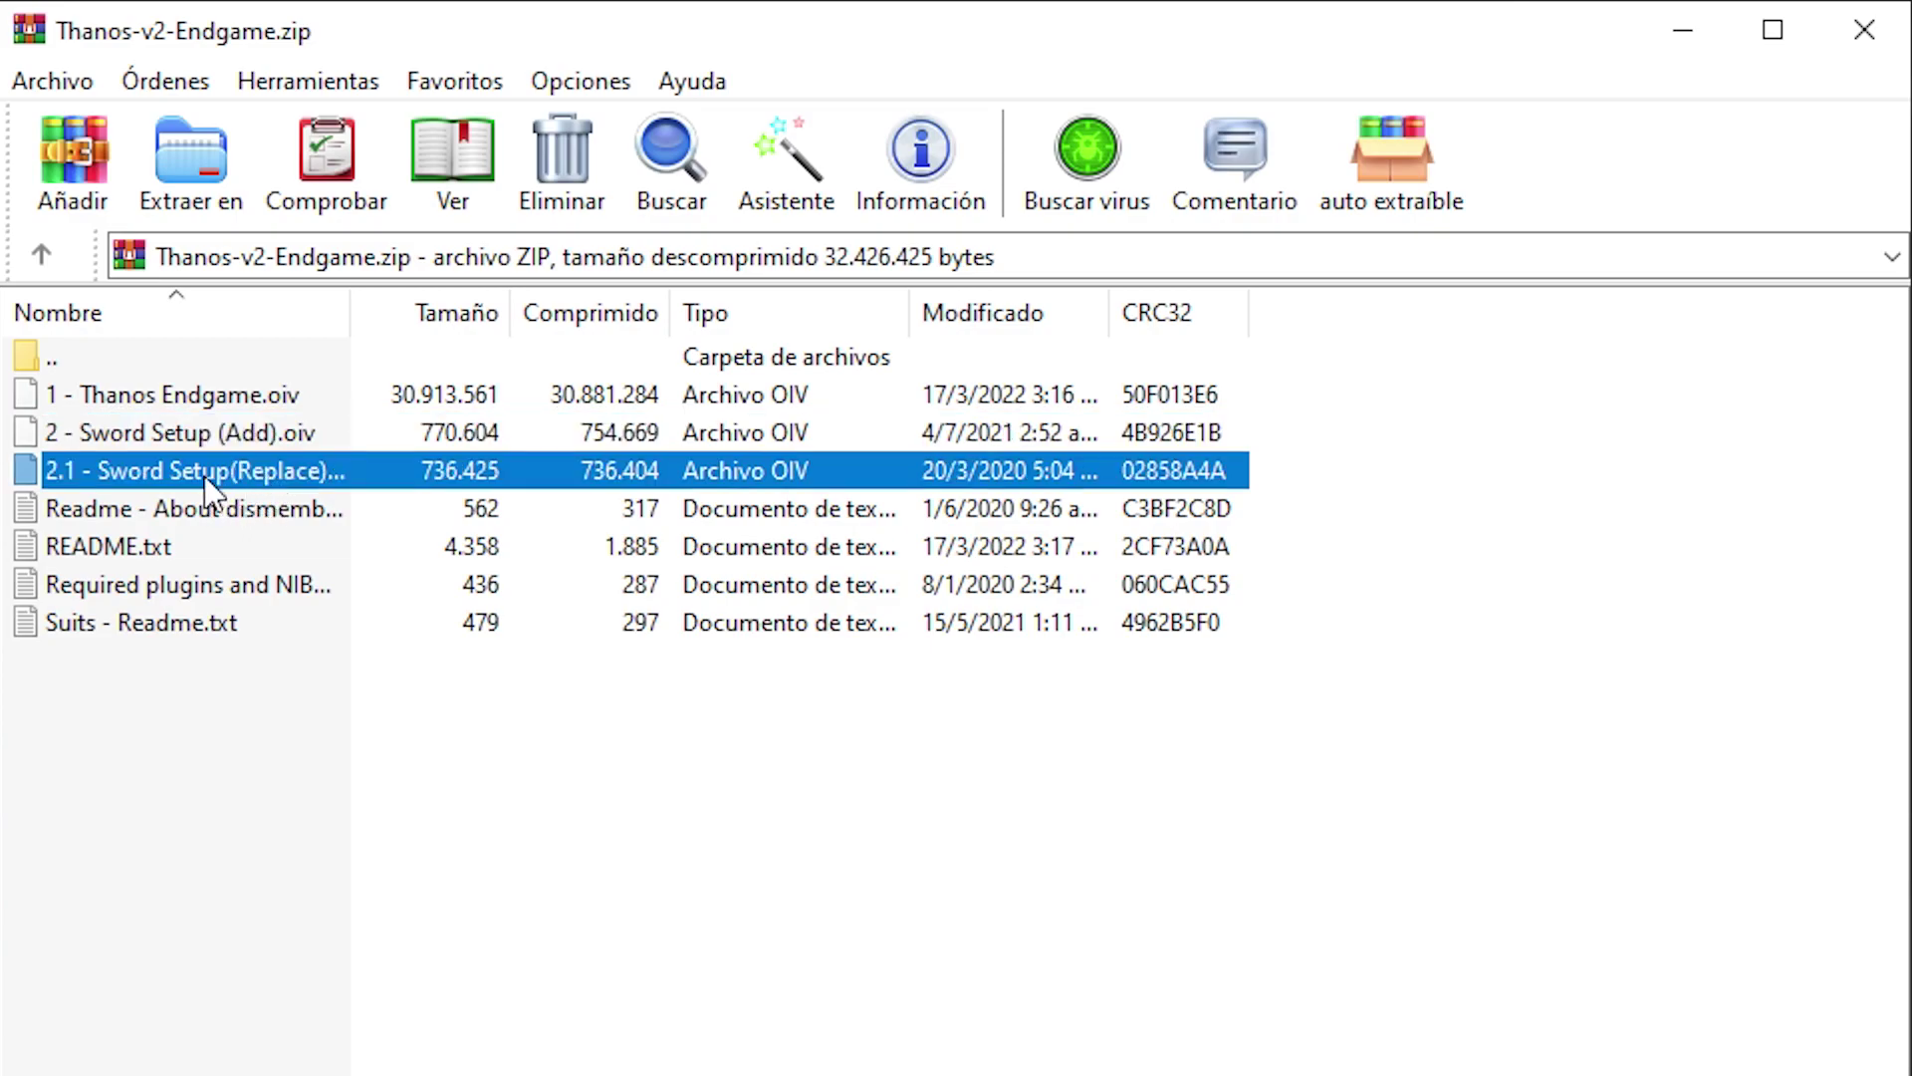
{"action": "left_click", "coordinate": [226, 429]}
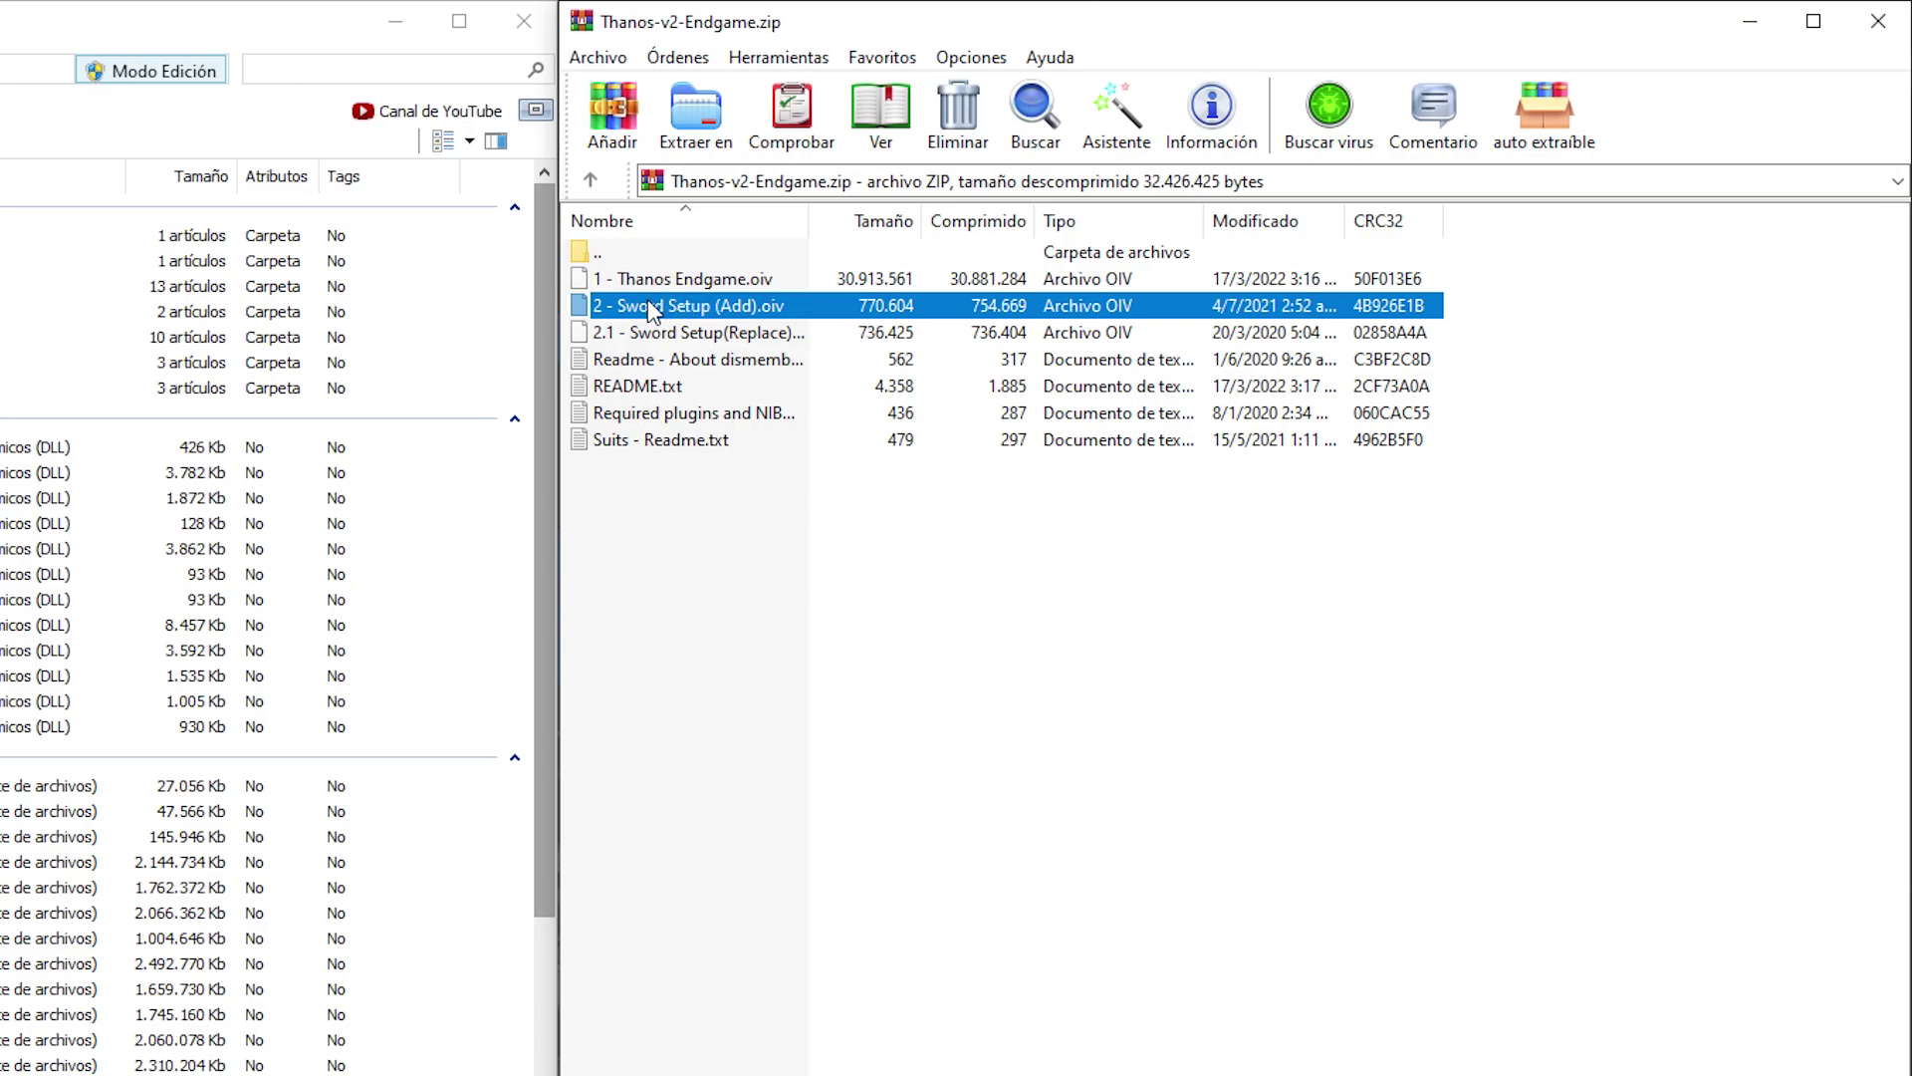
{"action": "mouse_move", "coordinate": [654, 307]}
{"action": "left_mouse_down"}
{"action": "mouse_move", "coordinate": [403, 459]}
{"action": "mouse_move", "coordinate": [399, 418]}
{"action": "mouse_move", "coordinate": [378, 465]}
{"action": "mouse_move", "coordinate": [401, 388]}
{"action": "mouse_move", "coordinate": [435, 438]}
{"action": "mouse_move", "coordinate": [415, 461]}
{"action": "mouse_move", "coordinate": [678, 333]}
{"action": "mouse_move", "coordinate": [647, 305]}
{"action": "mouse_move", "coordinate": [682, 317]}
{"action": "left_mouse_up"}
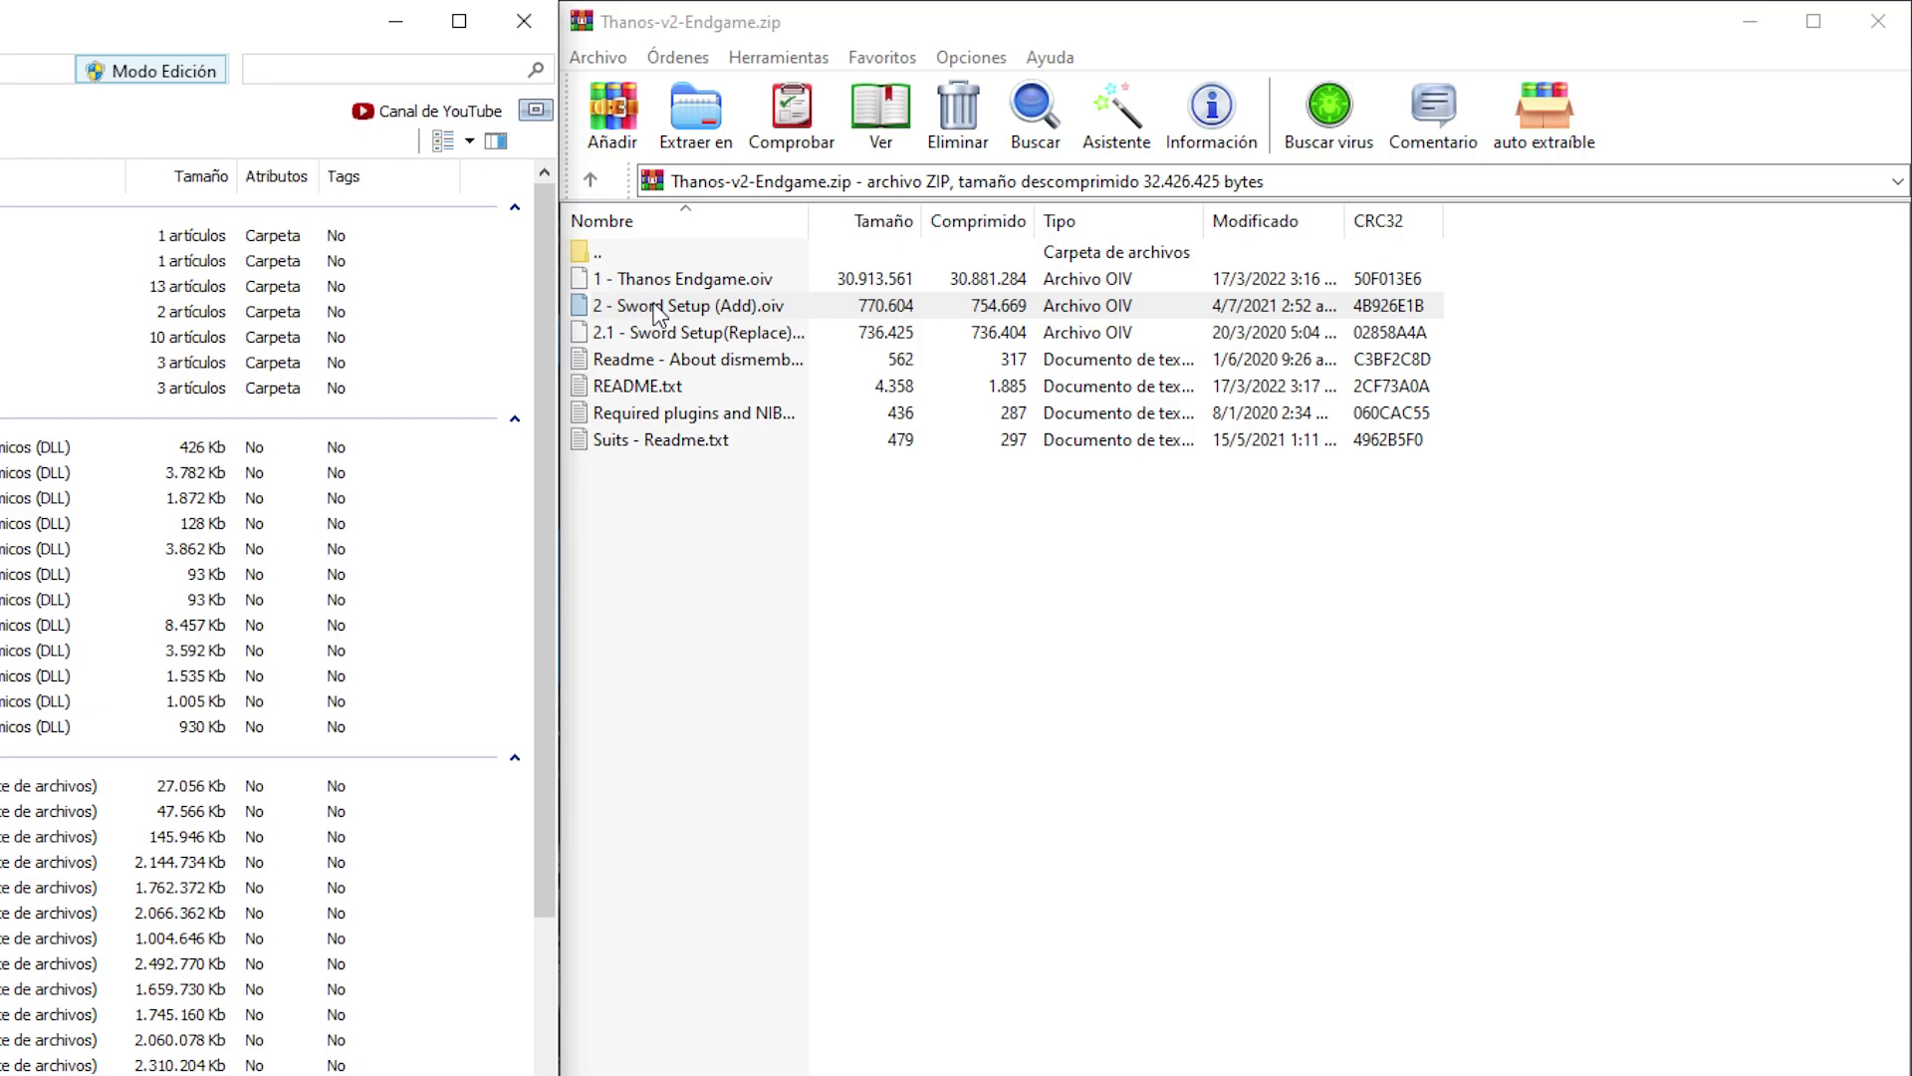
{"action": "left_click_drag", "start_coordinate": [648, 310], "coordinate": [312, 424]}
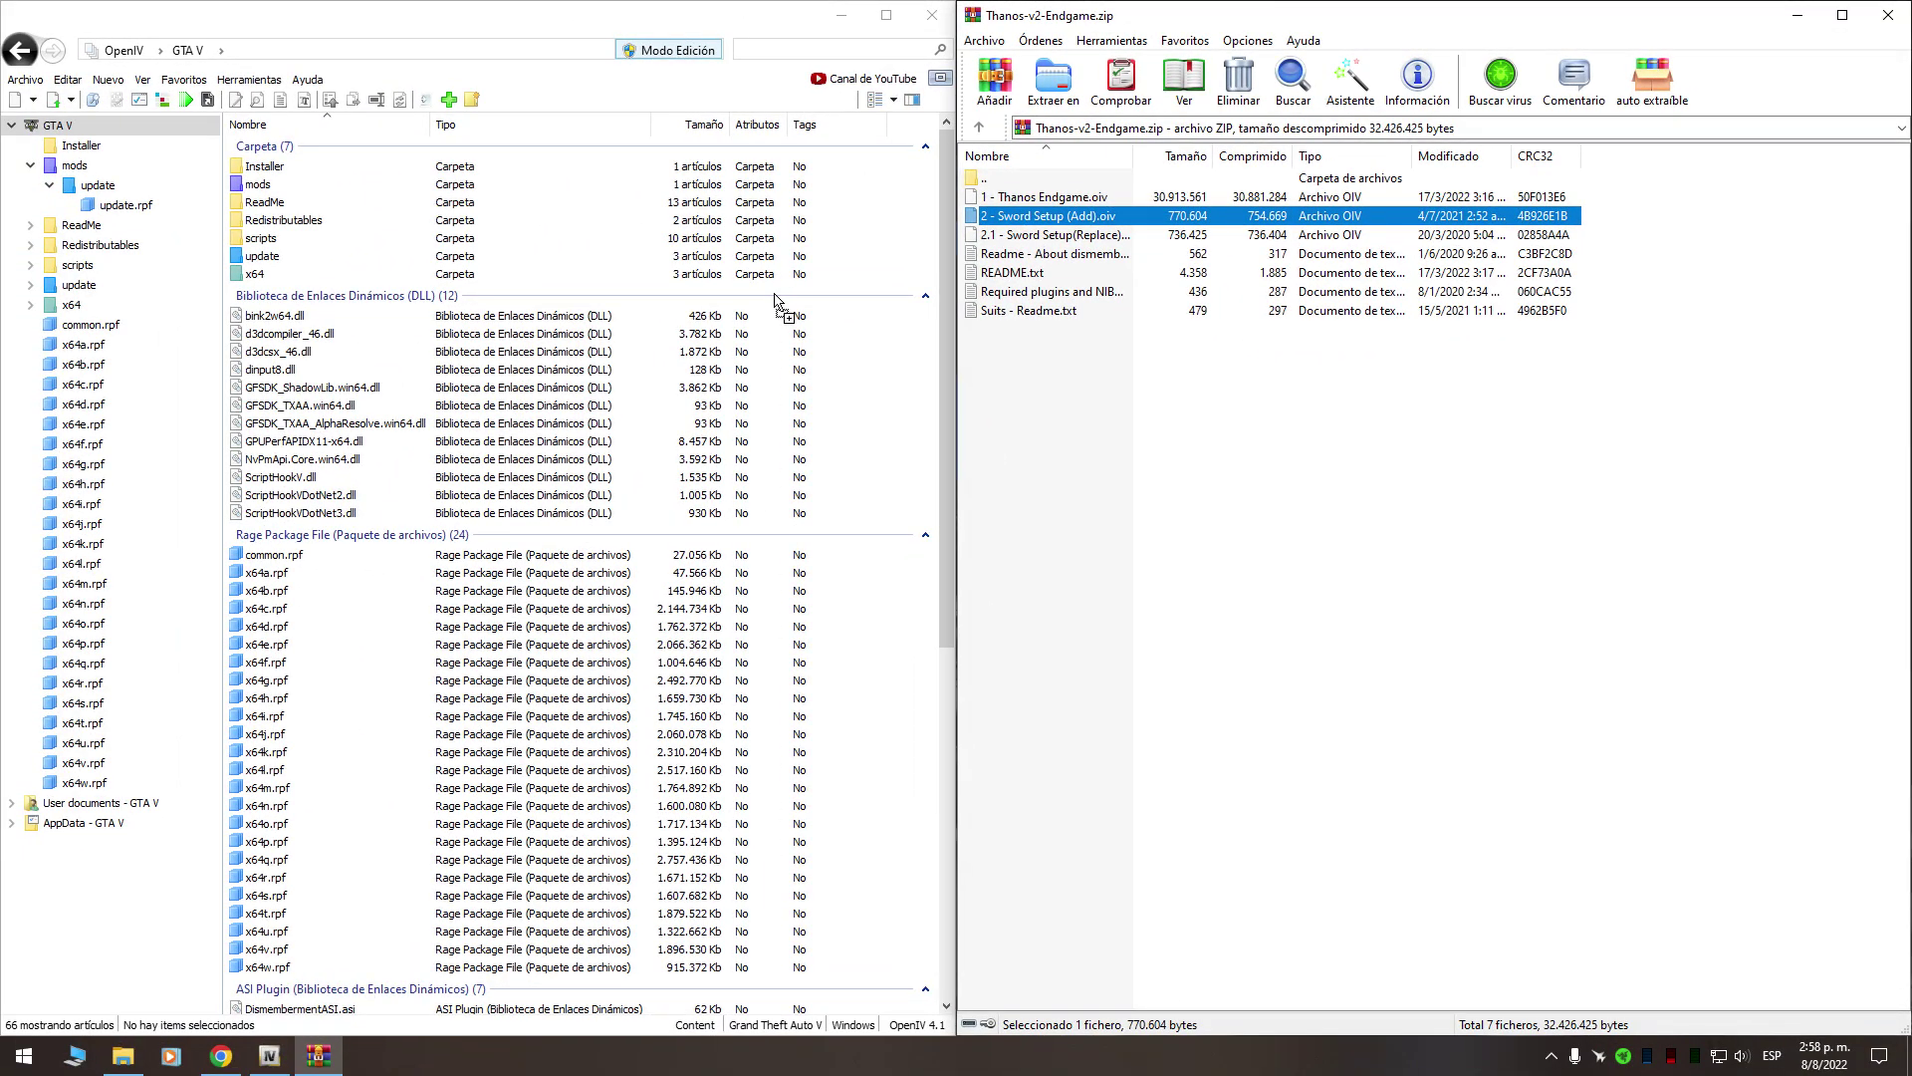
{"action": "left_click_drag", "start_coordinate": [774, 293], "coordinate": [775, 296]}
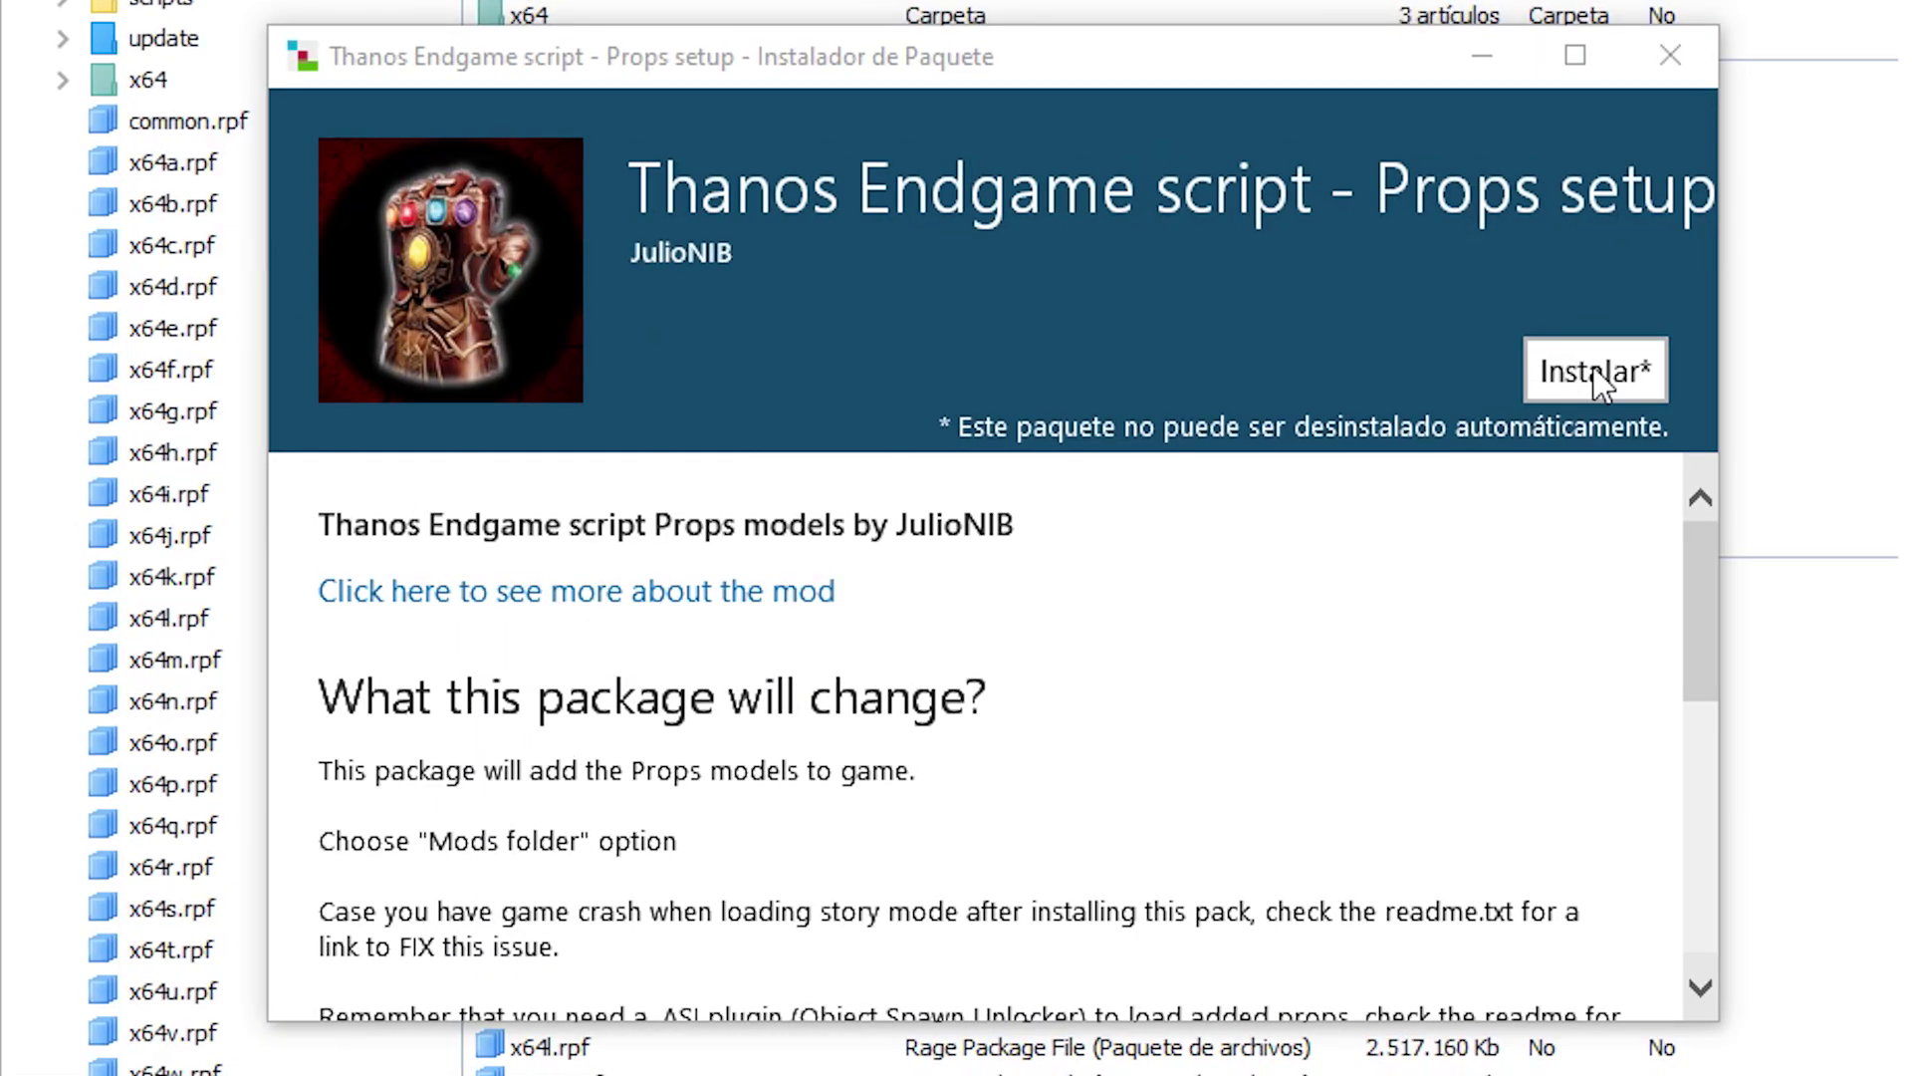
{"action": "left_click", "coordinate": [773, 444]}
{"action": "left_click", "coordinate": [838, 445]}
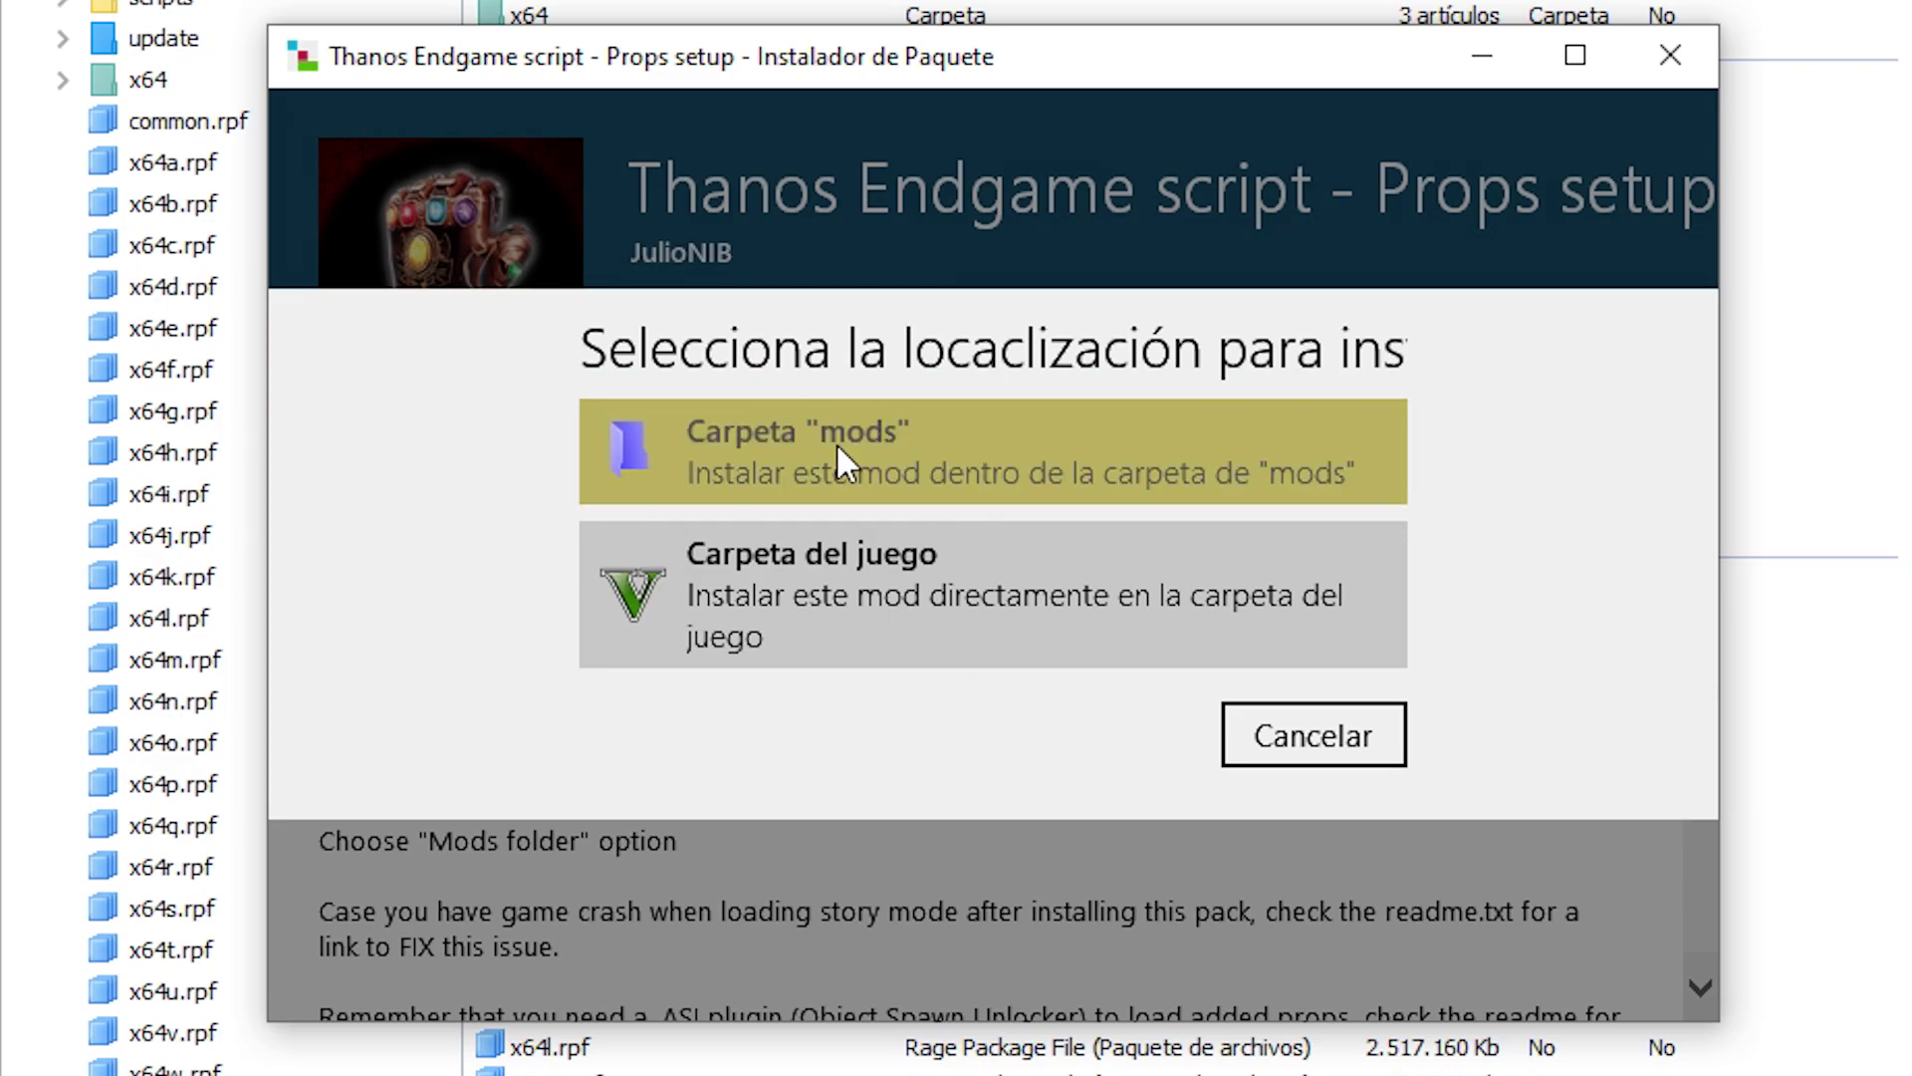
{"action": "left_click", "coordinate": [800, 715]}
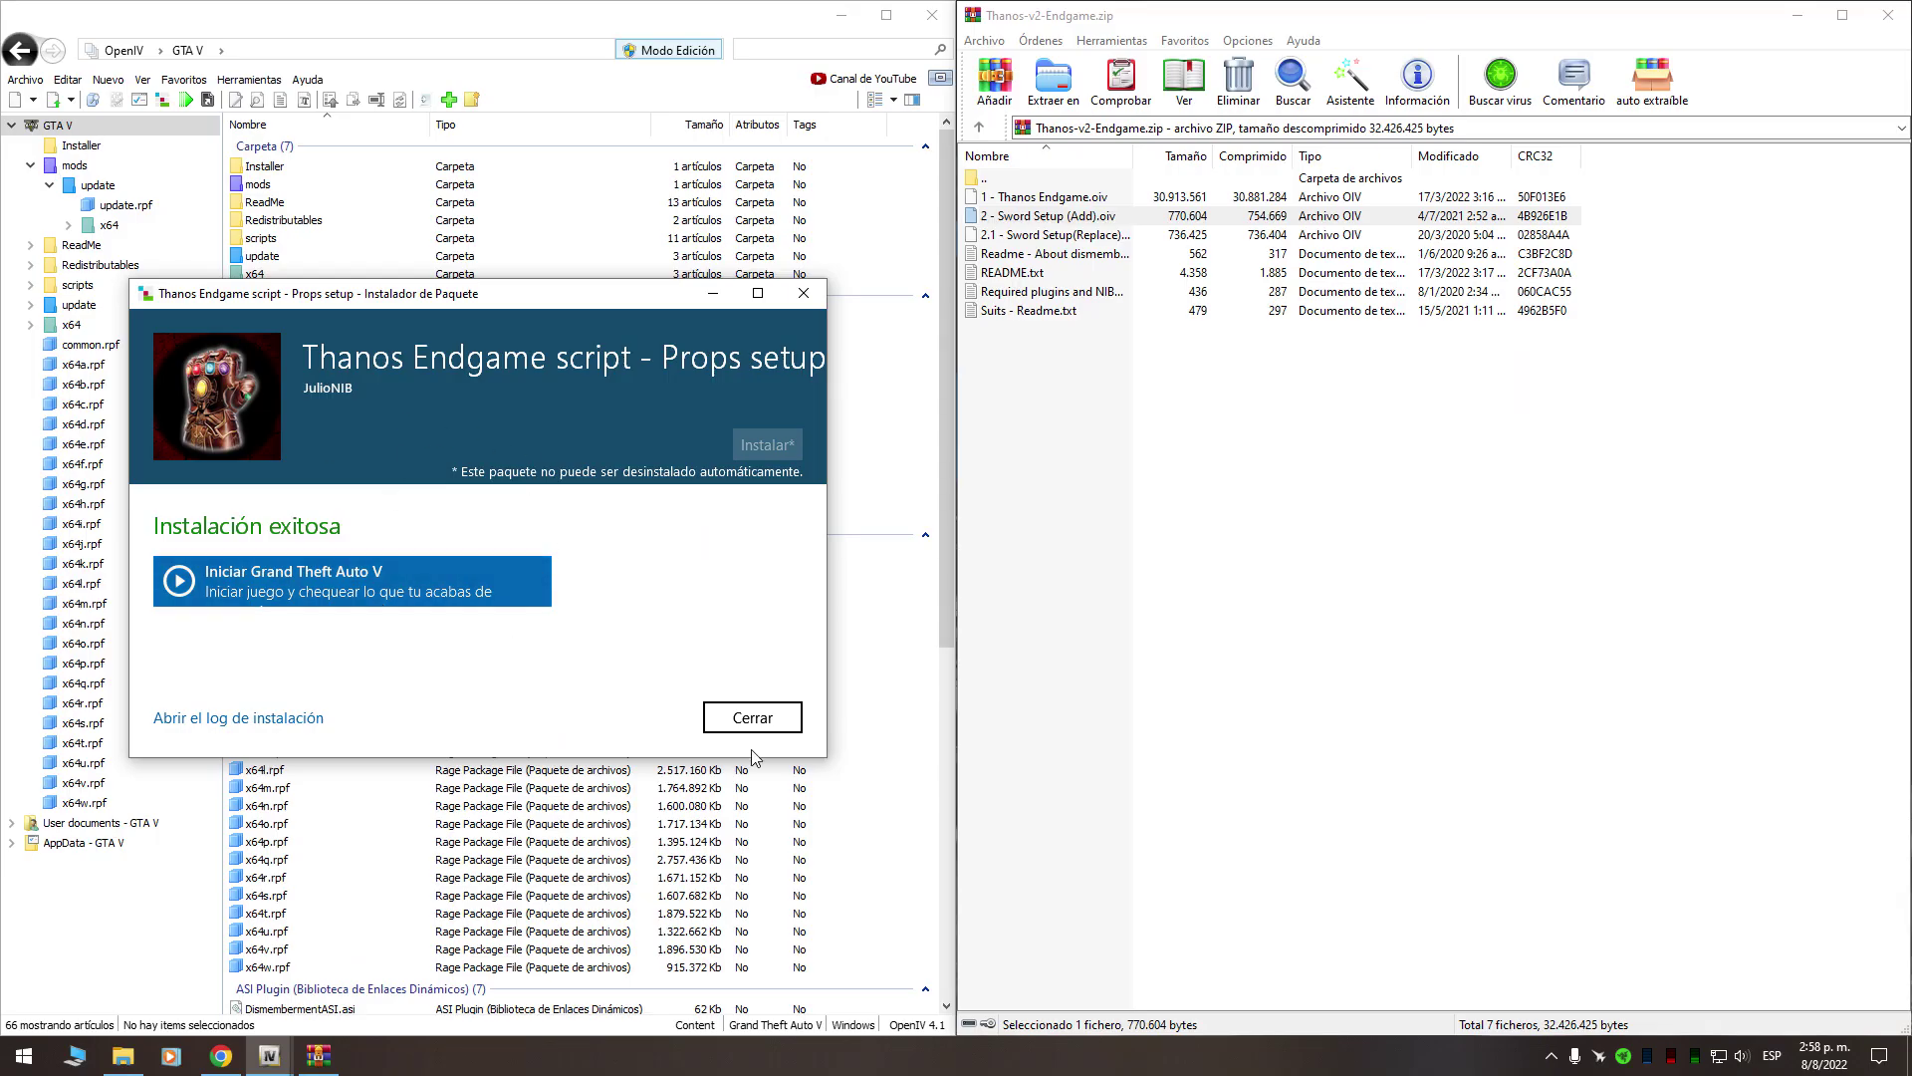
{"action": "left_click", "coordinate": [753, 718]}
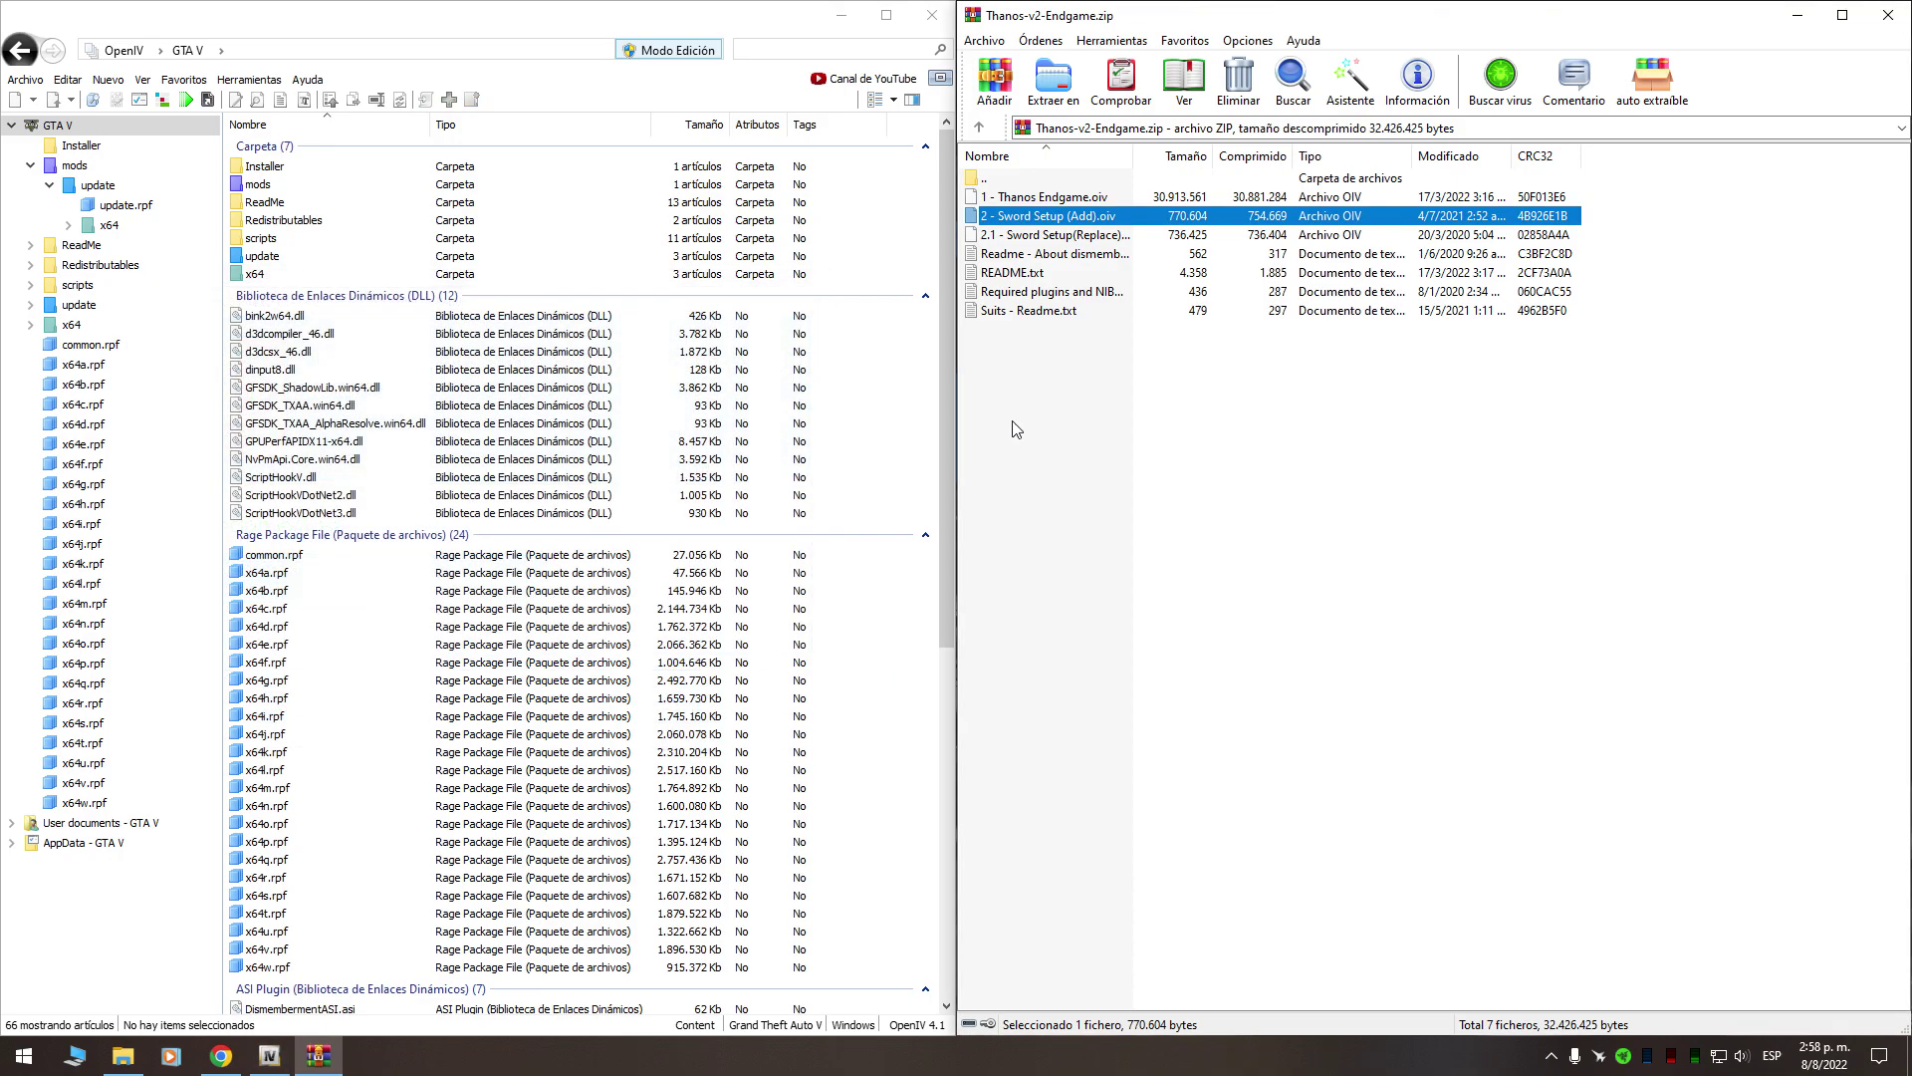
Close the Thanos-v2-Endgame archive and open the NIBSHDotNet and NIBmods menu R9b archive from the desktop.
{"action": "left_click", "coordinate": [1887, 16]}
{"action": "left_click", "coordinate": [1883, 695]}
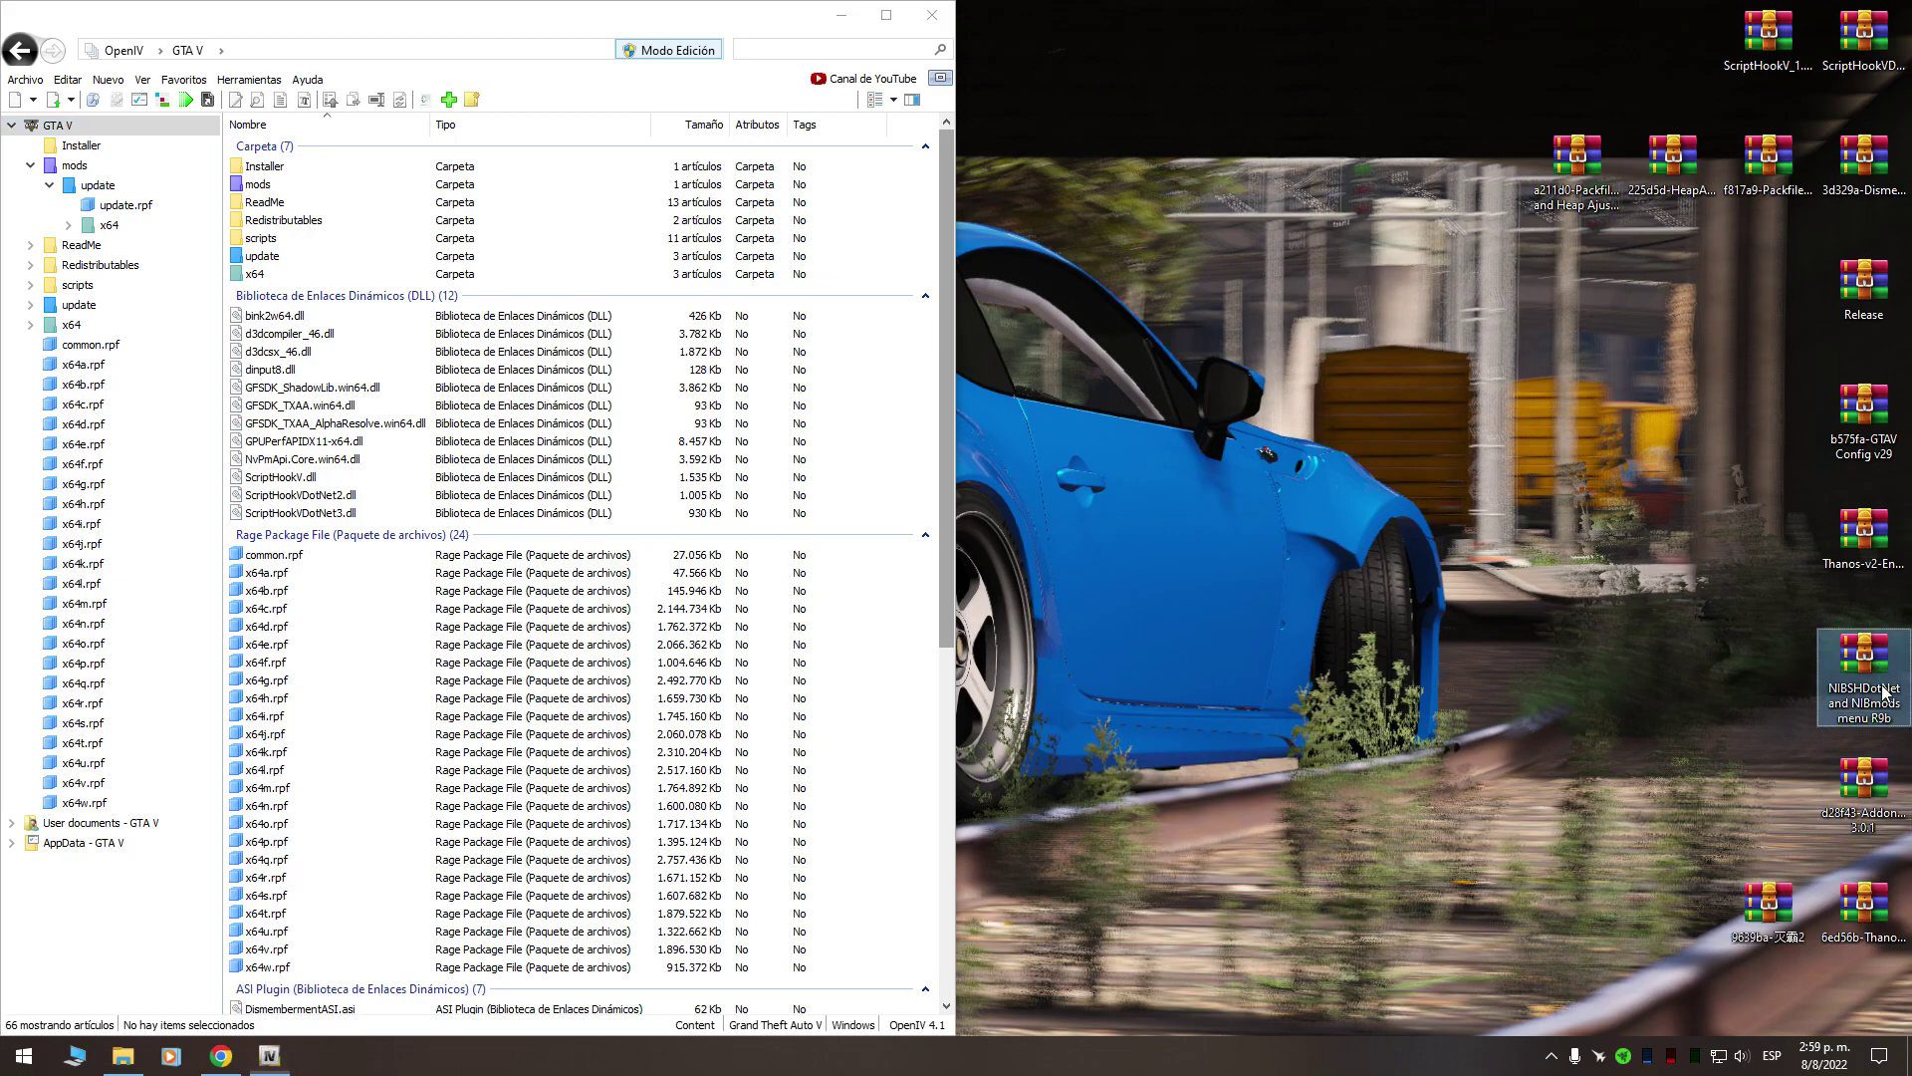
{"action": "double_click", "coordinate": [1858, 652]}
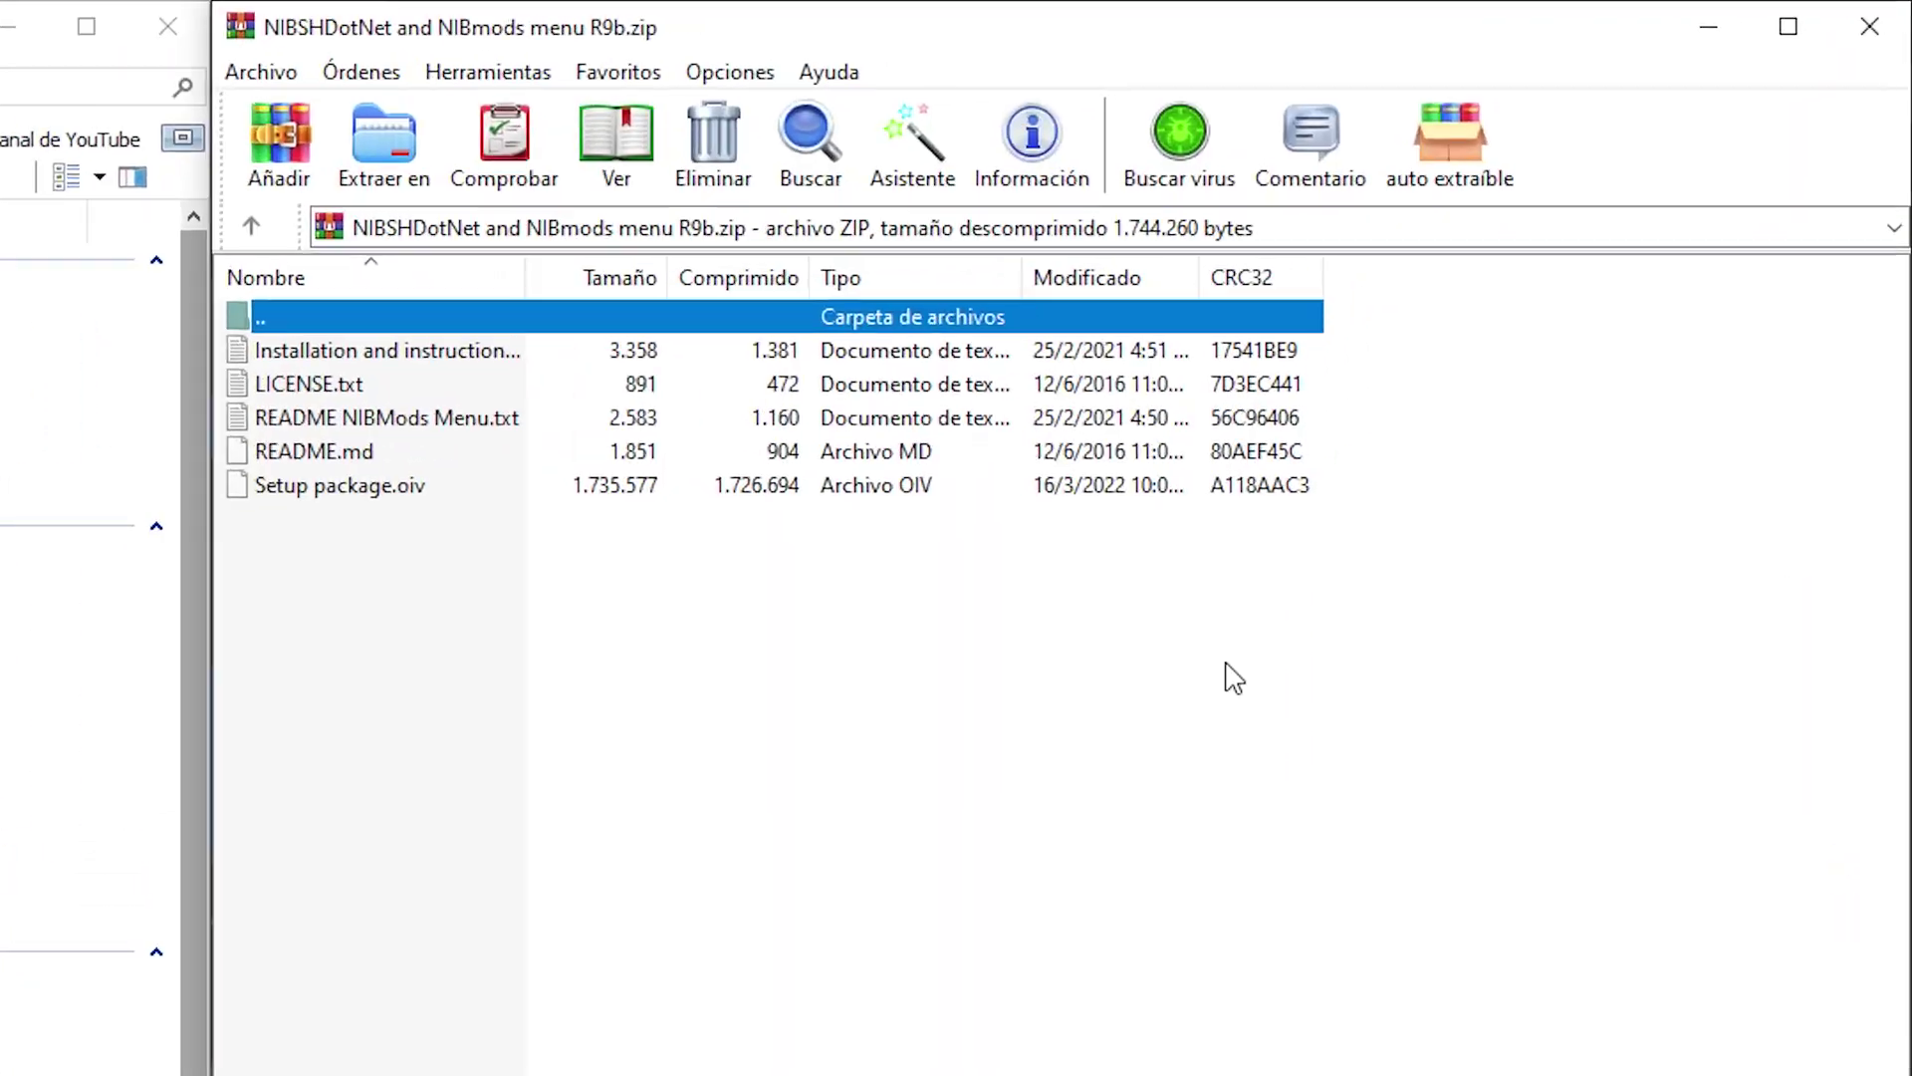
Install "Setup package.oiv" from the NIBSHDotNet archive through OpenIV into the game folder and close its installer.
{"action": "left_click", "coordinate": [181, 550]}
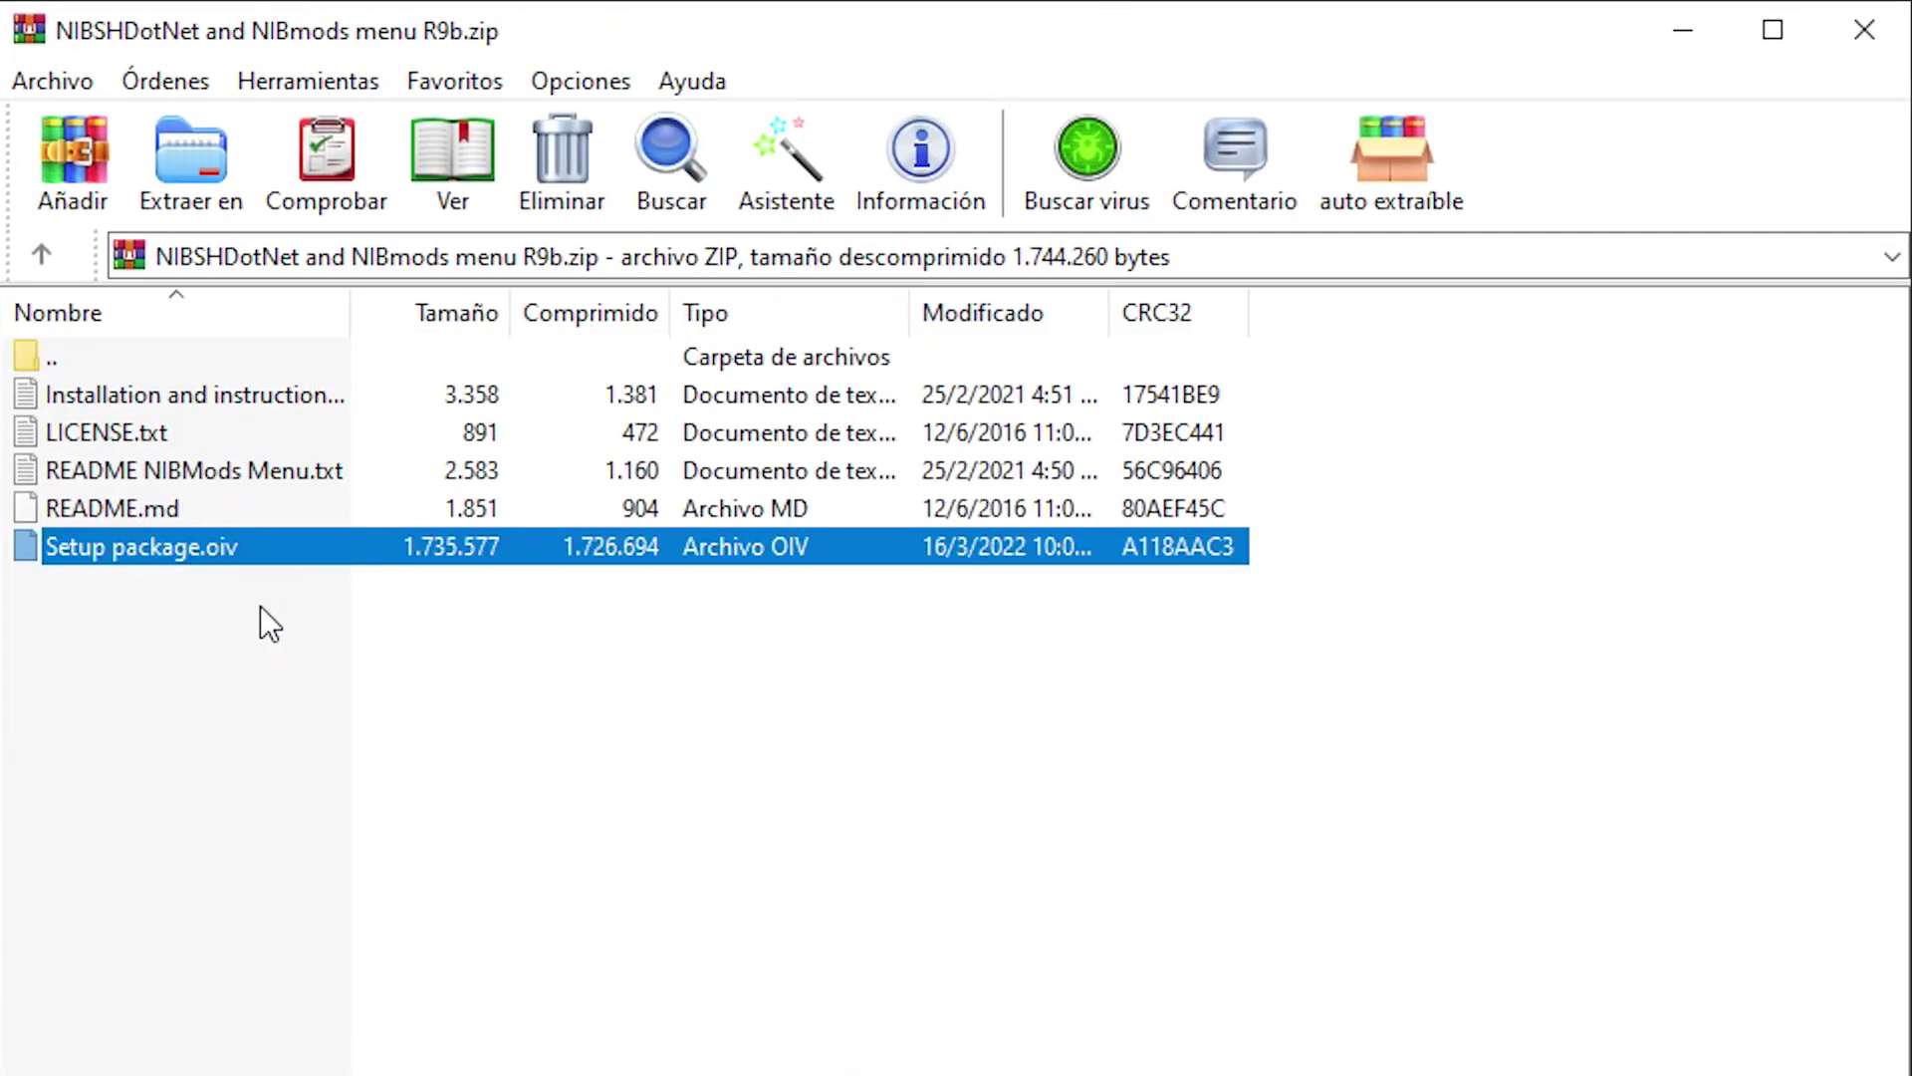
{"action": "left_click_drag", "start_coordinate": [248, 547], "coordinate": [793, 360]}
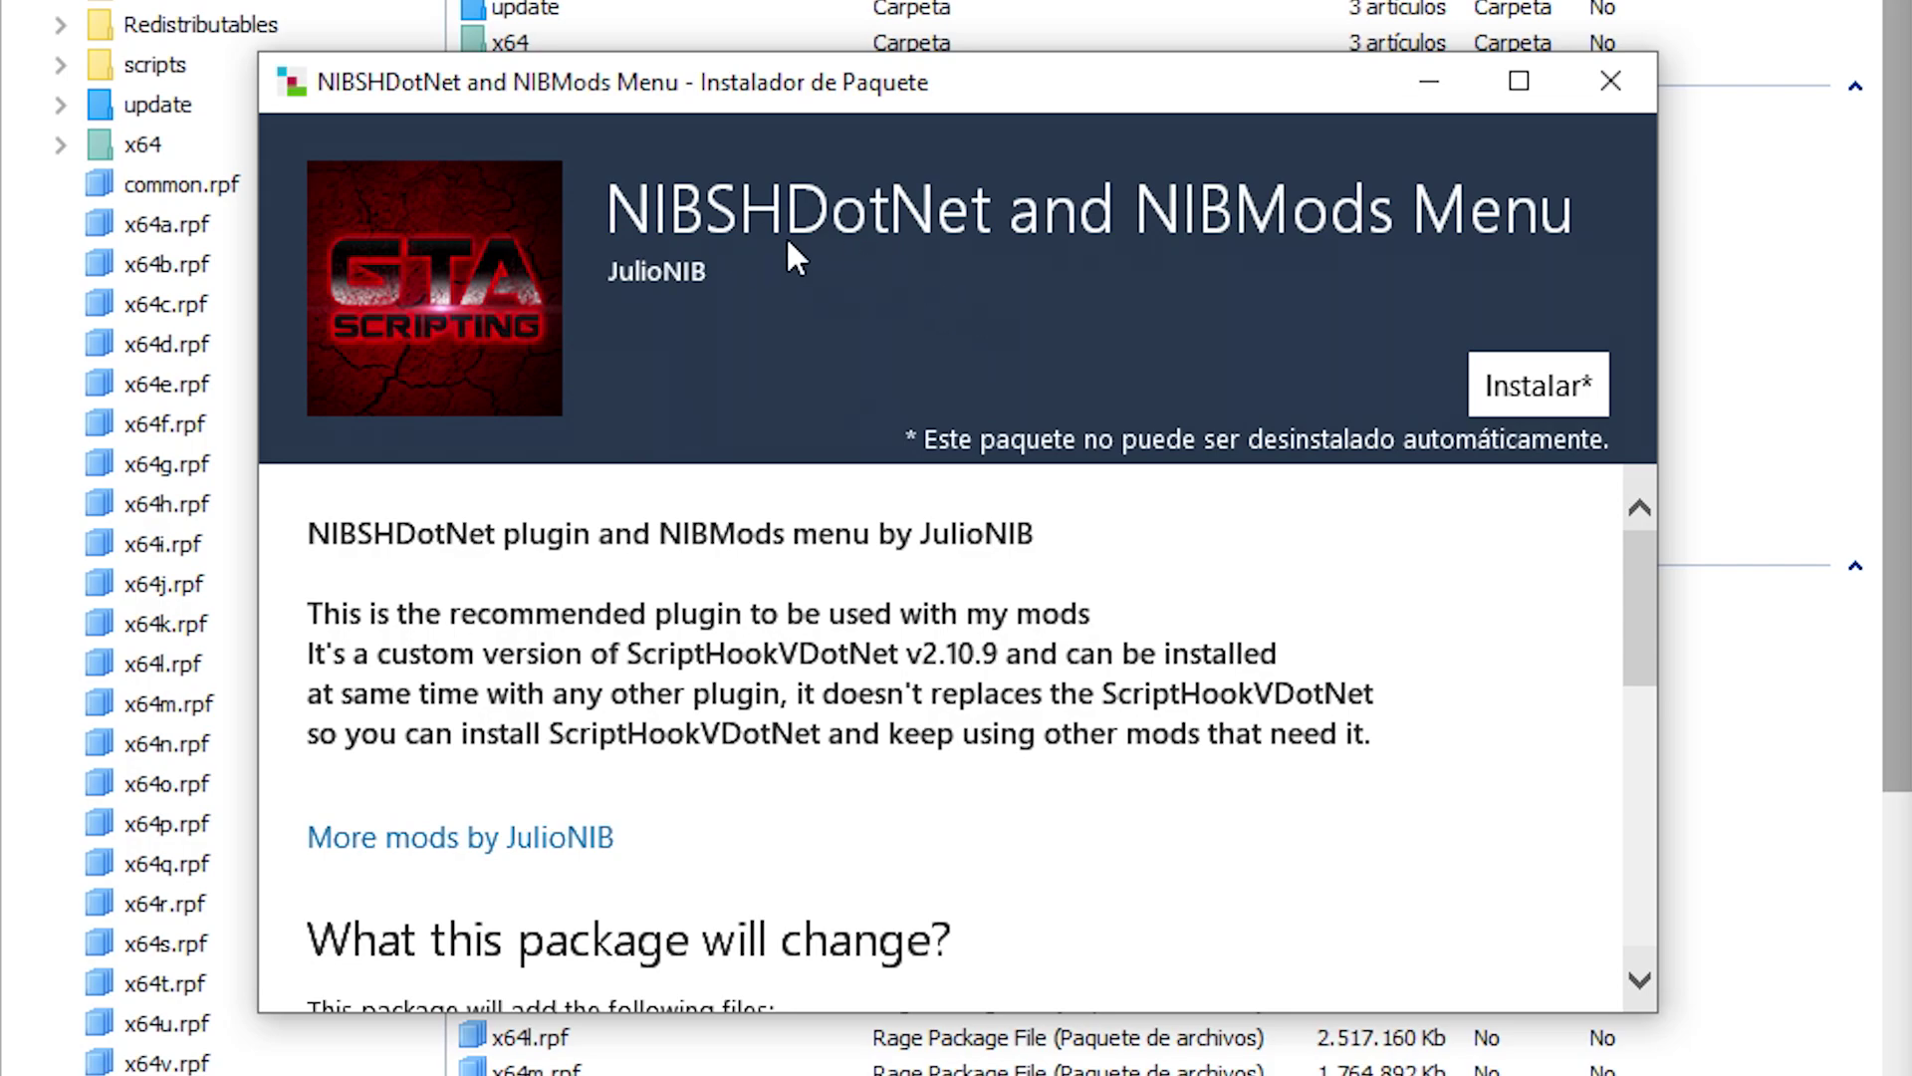
{"action": "left_click", "coordinate": [1524, 385]}
{"action": "left_click", "coordinate": [814, 643]}
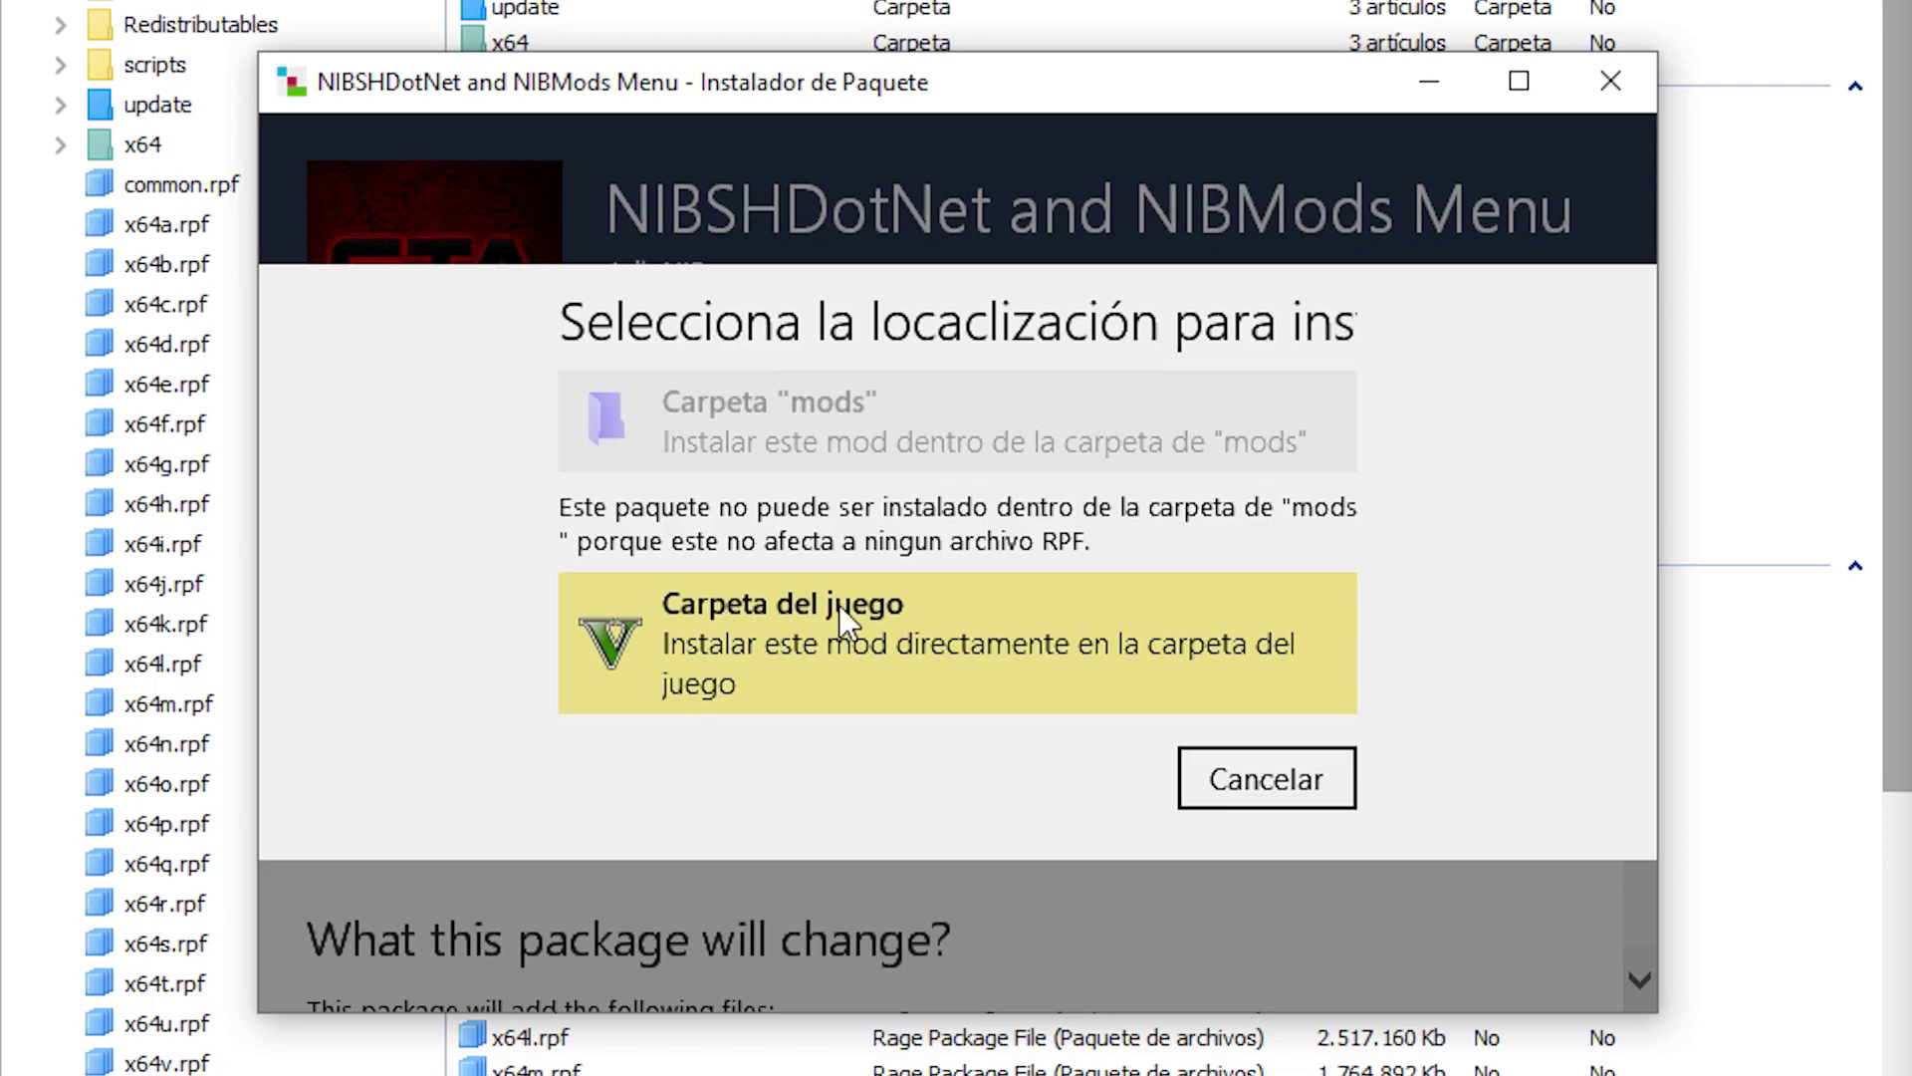
{"action": "left_click", "coordinate": [901, 606]}
{"action": "left_click", "coordinate": [800, 696]}
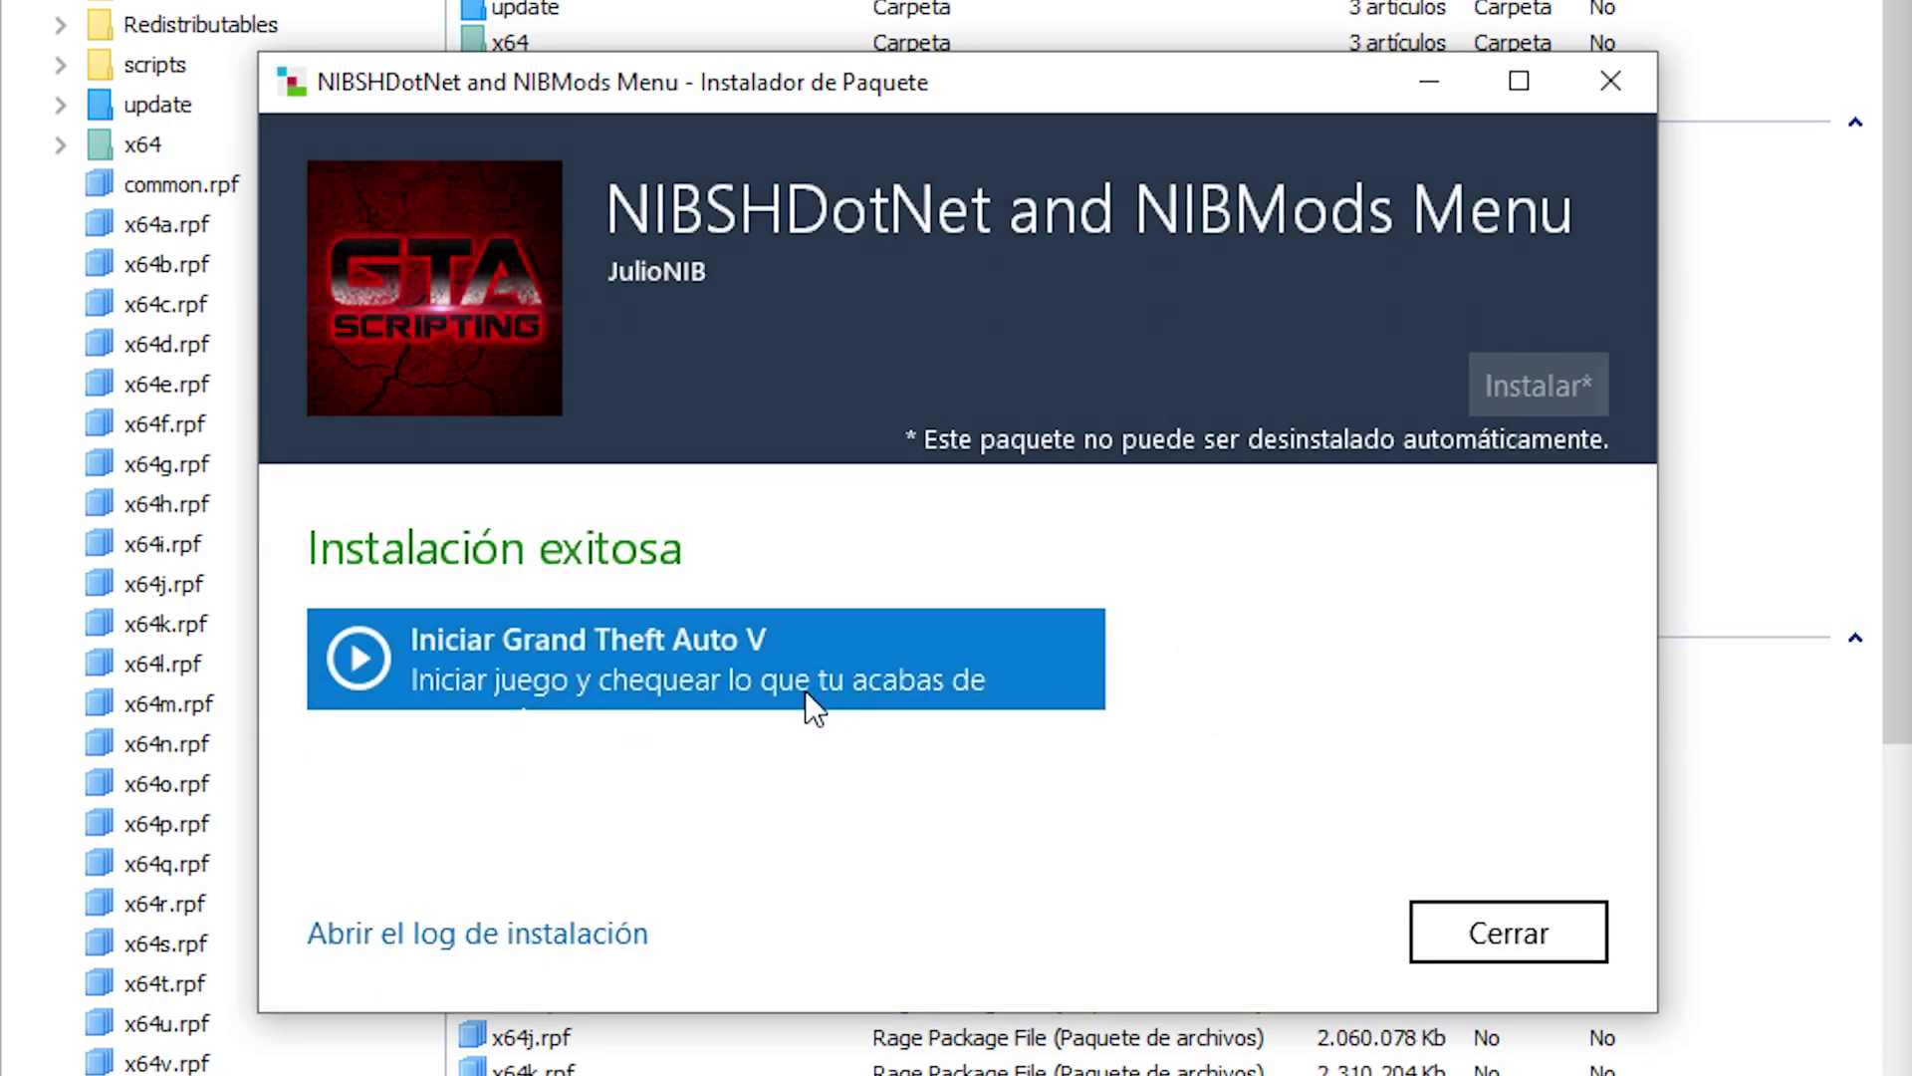
{"action": "left_click", "coordinate": [1460, 918]}
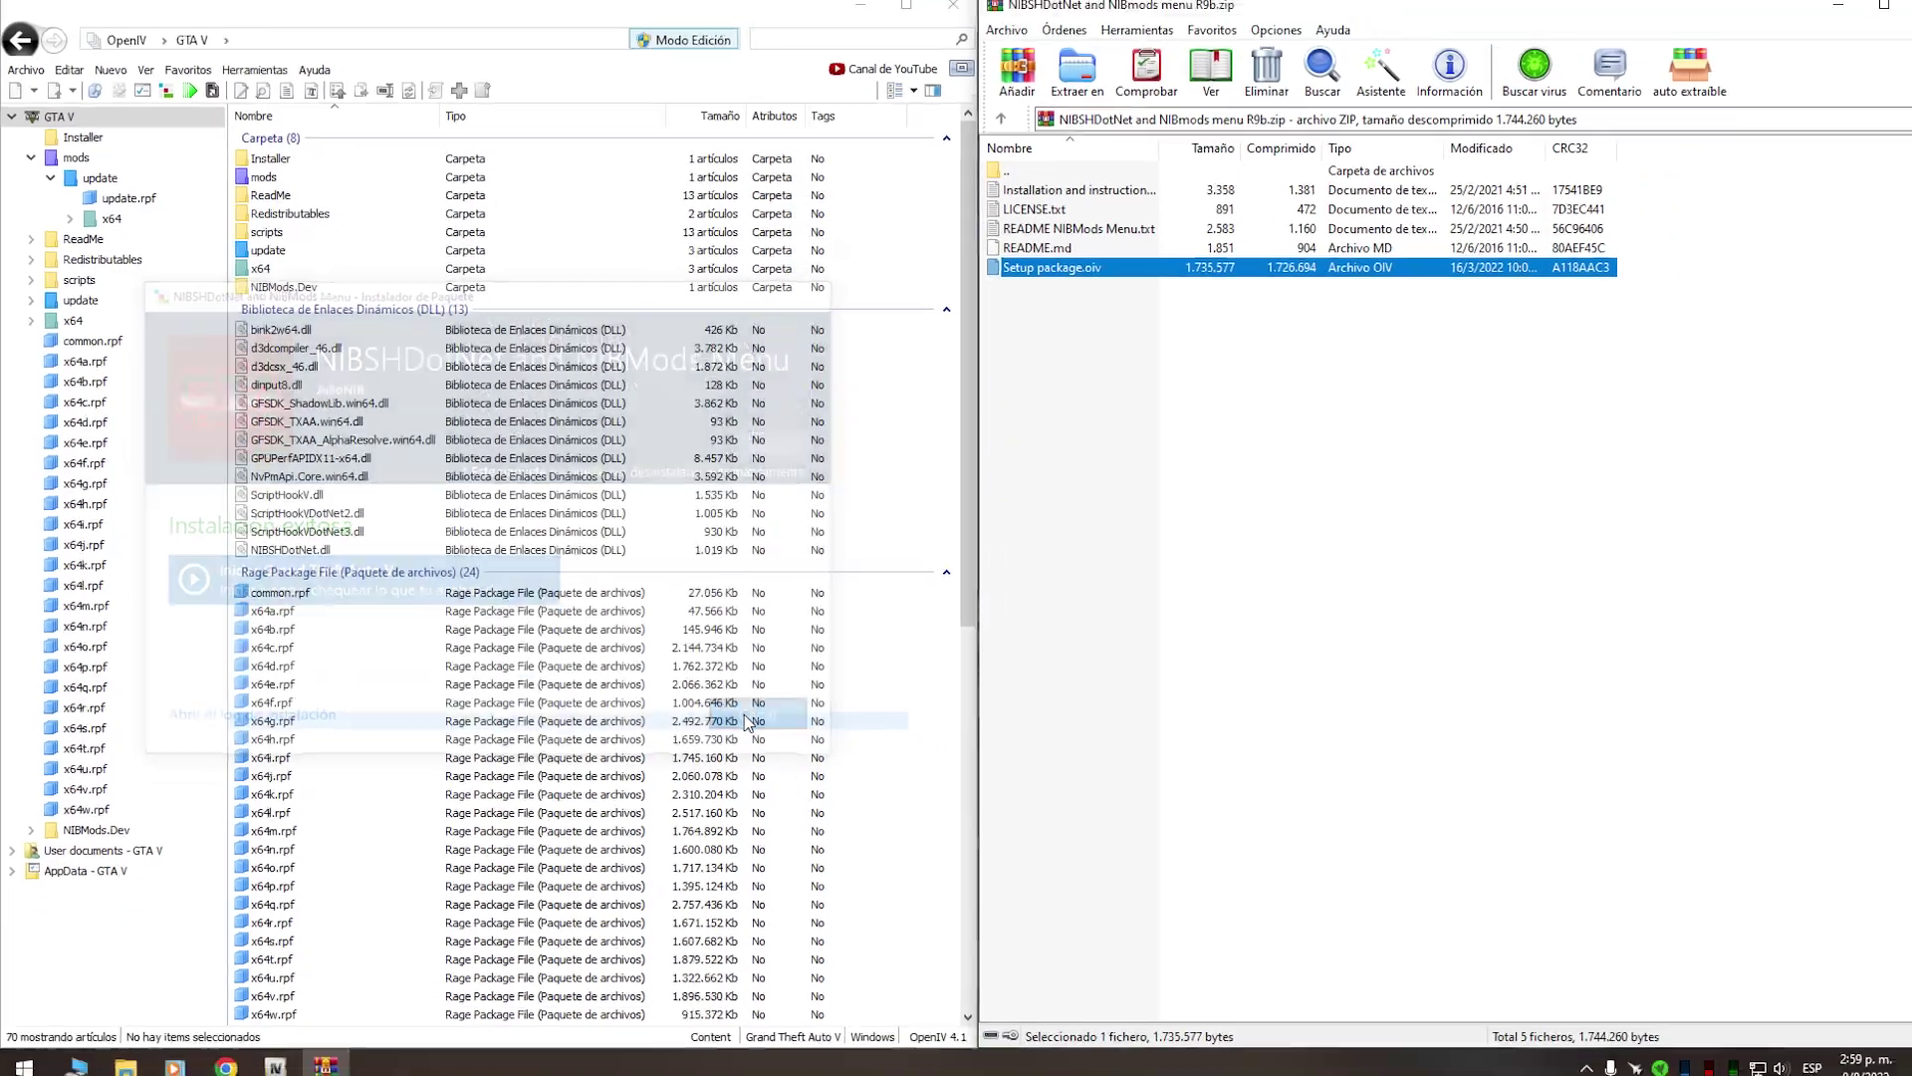
Close the NIBSHDotNet archive, open d28f43-AddonPeds 3.0.1.rar from the desktop, and select its dlcpacks folder.
{"action": "left_click", "coordinate": [1909, 6]}
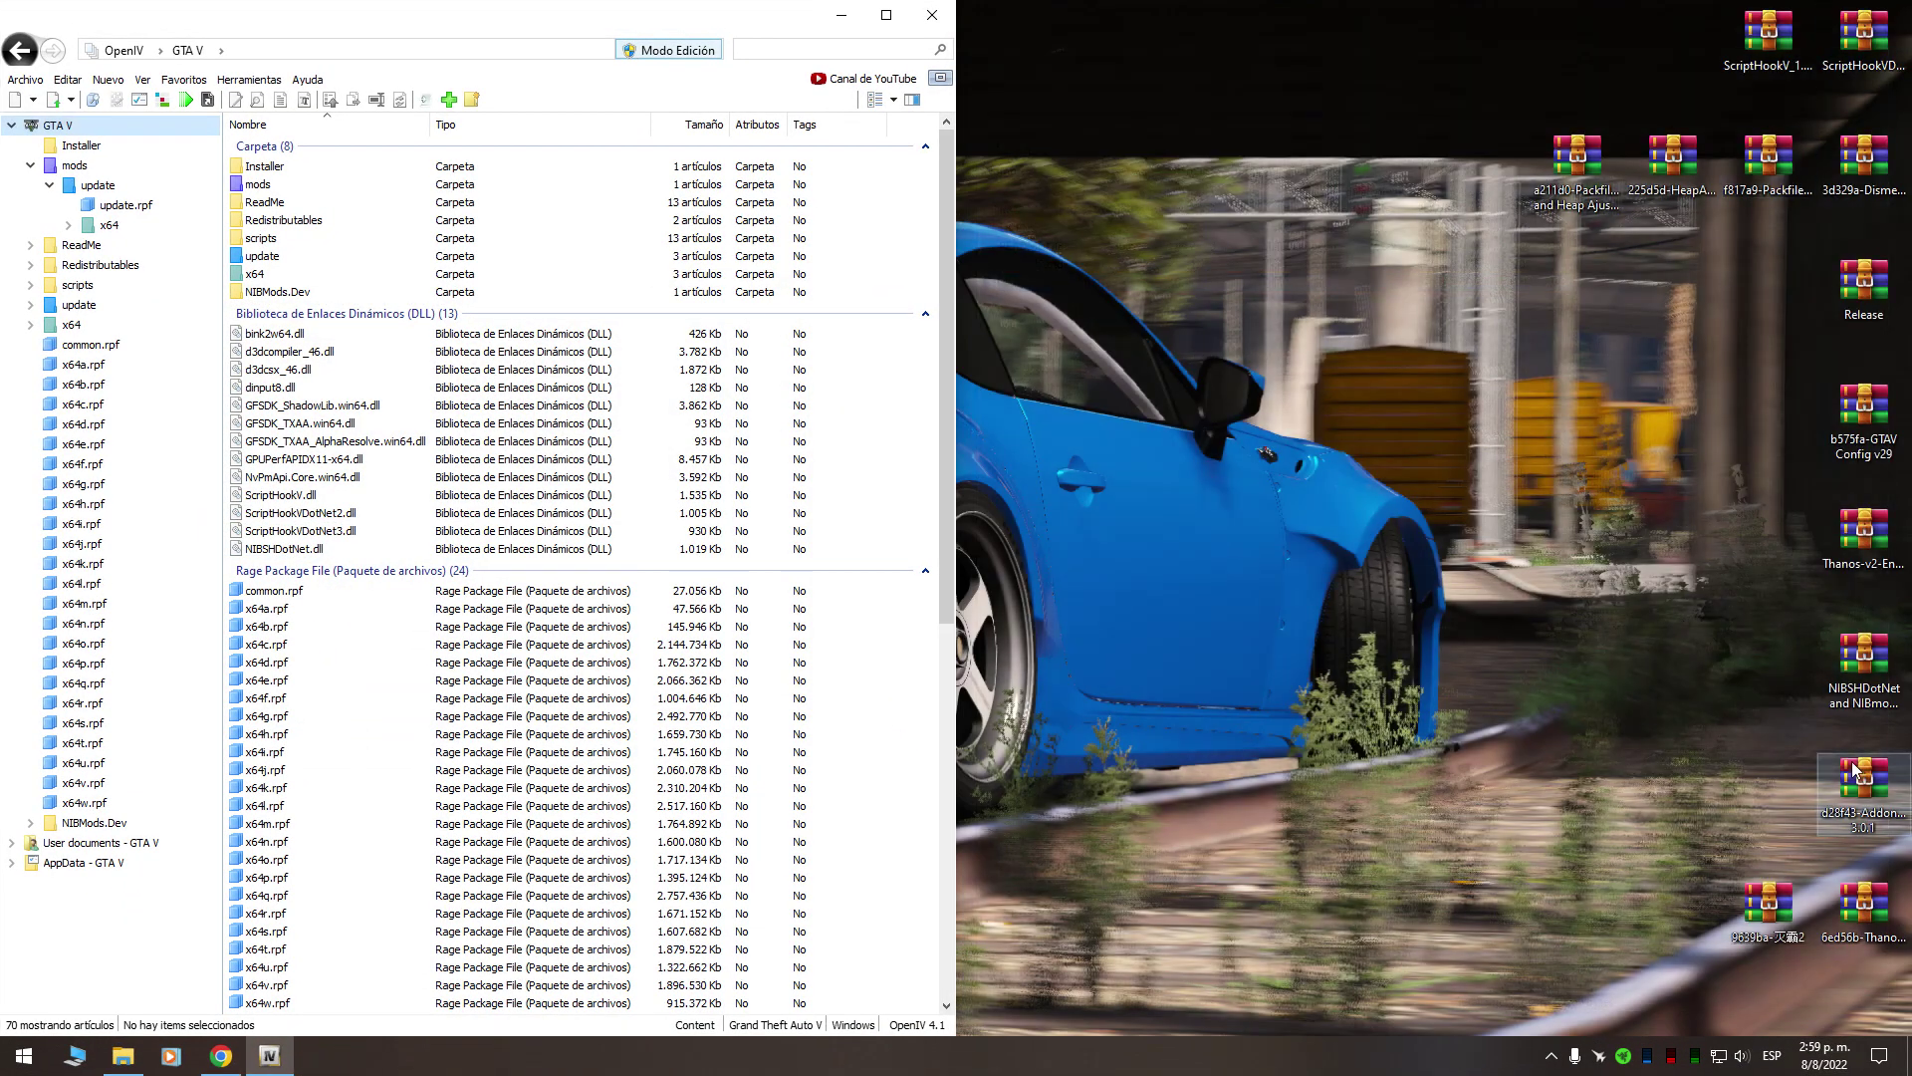
{"action": "left_click", "coordinate": [1850, 782]}
{"action": "double_click", "coordinate": [1866, 785]}
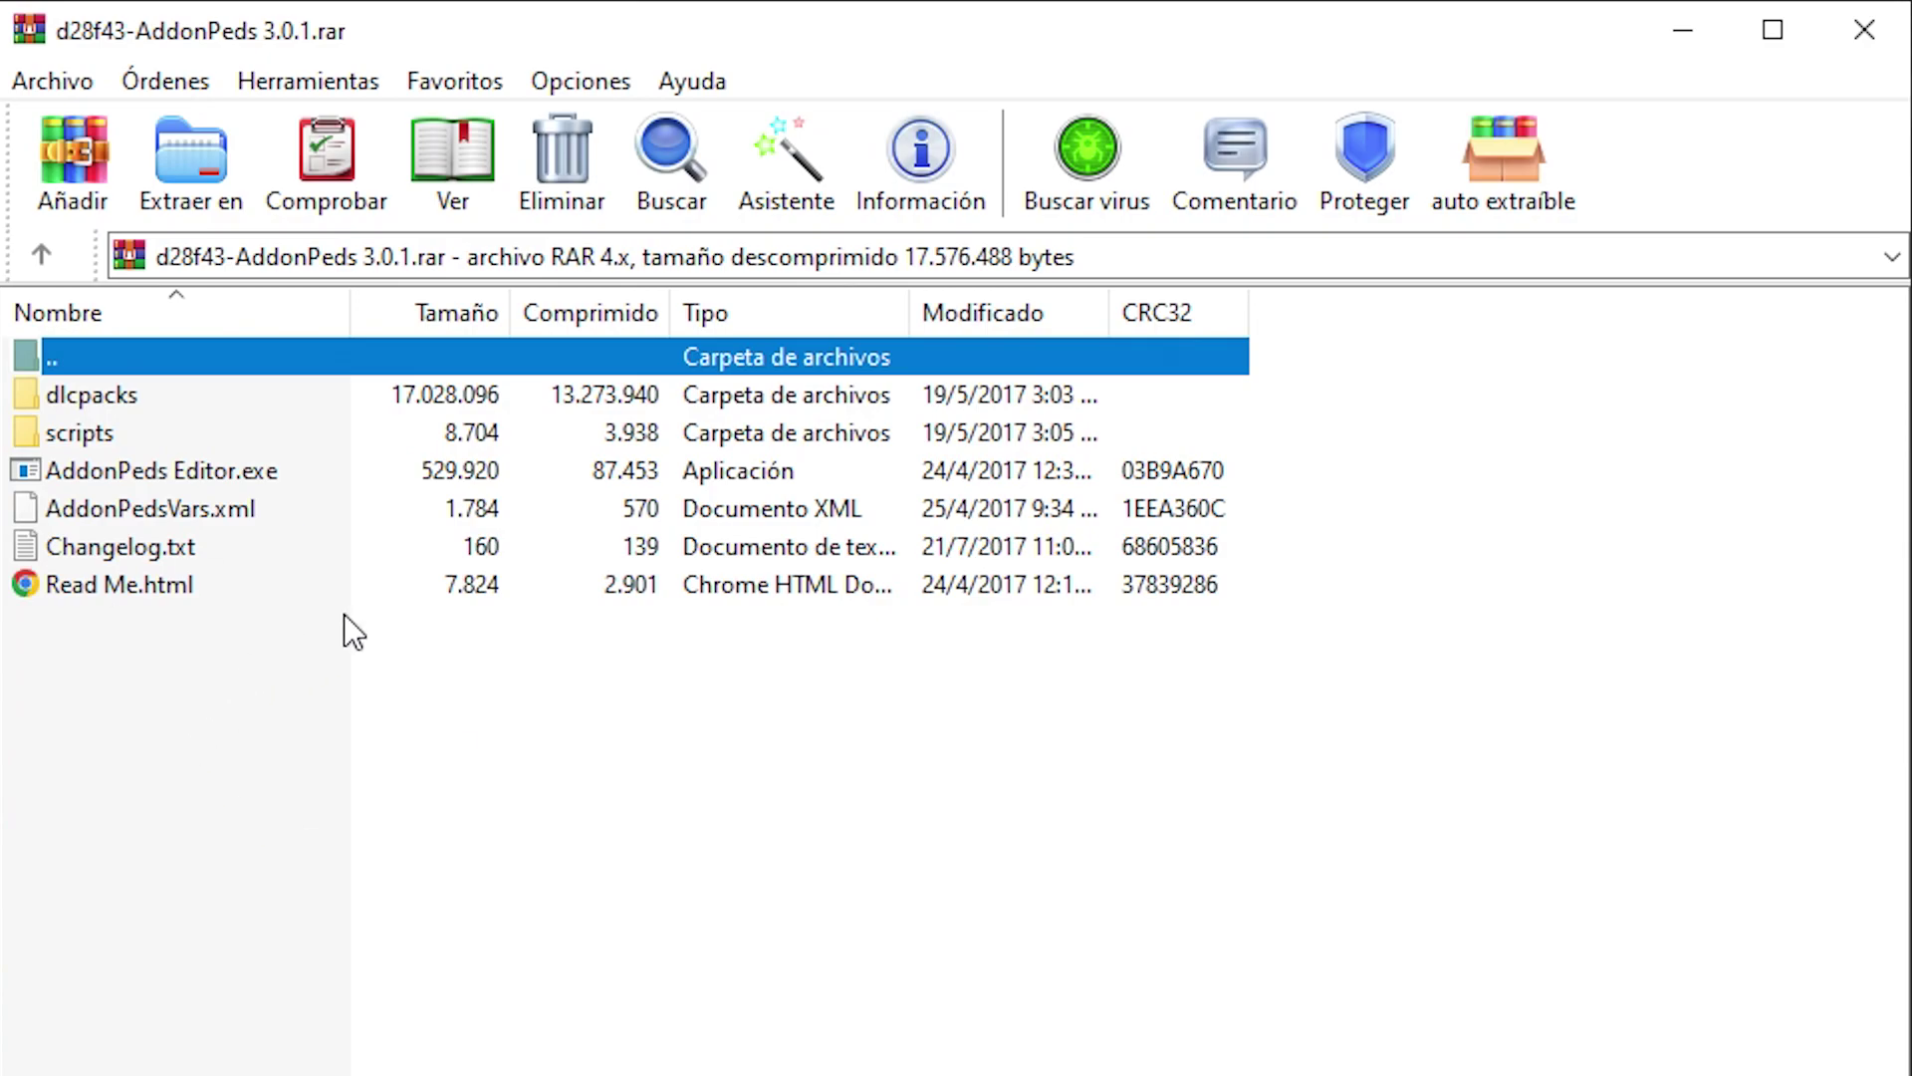
{"action": "key", "text": "Down"}
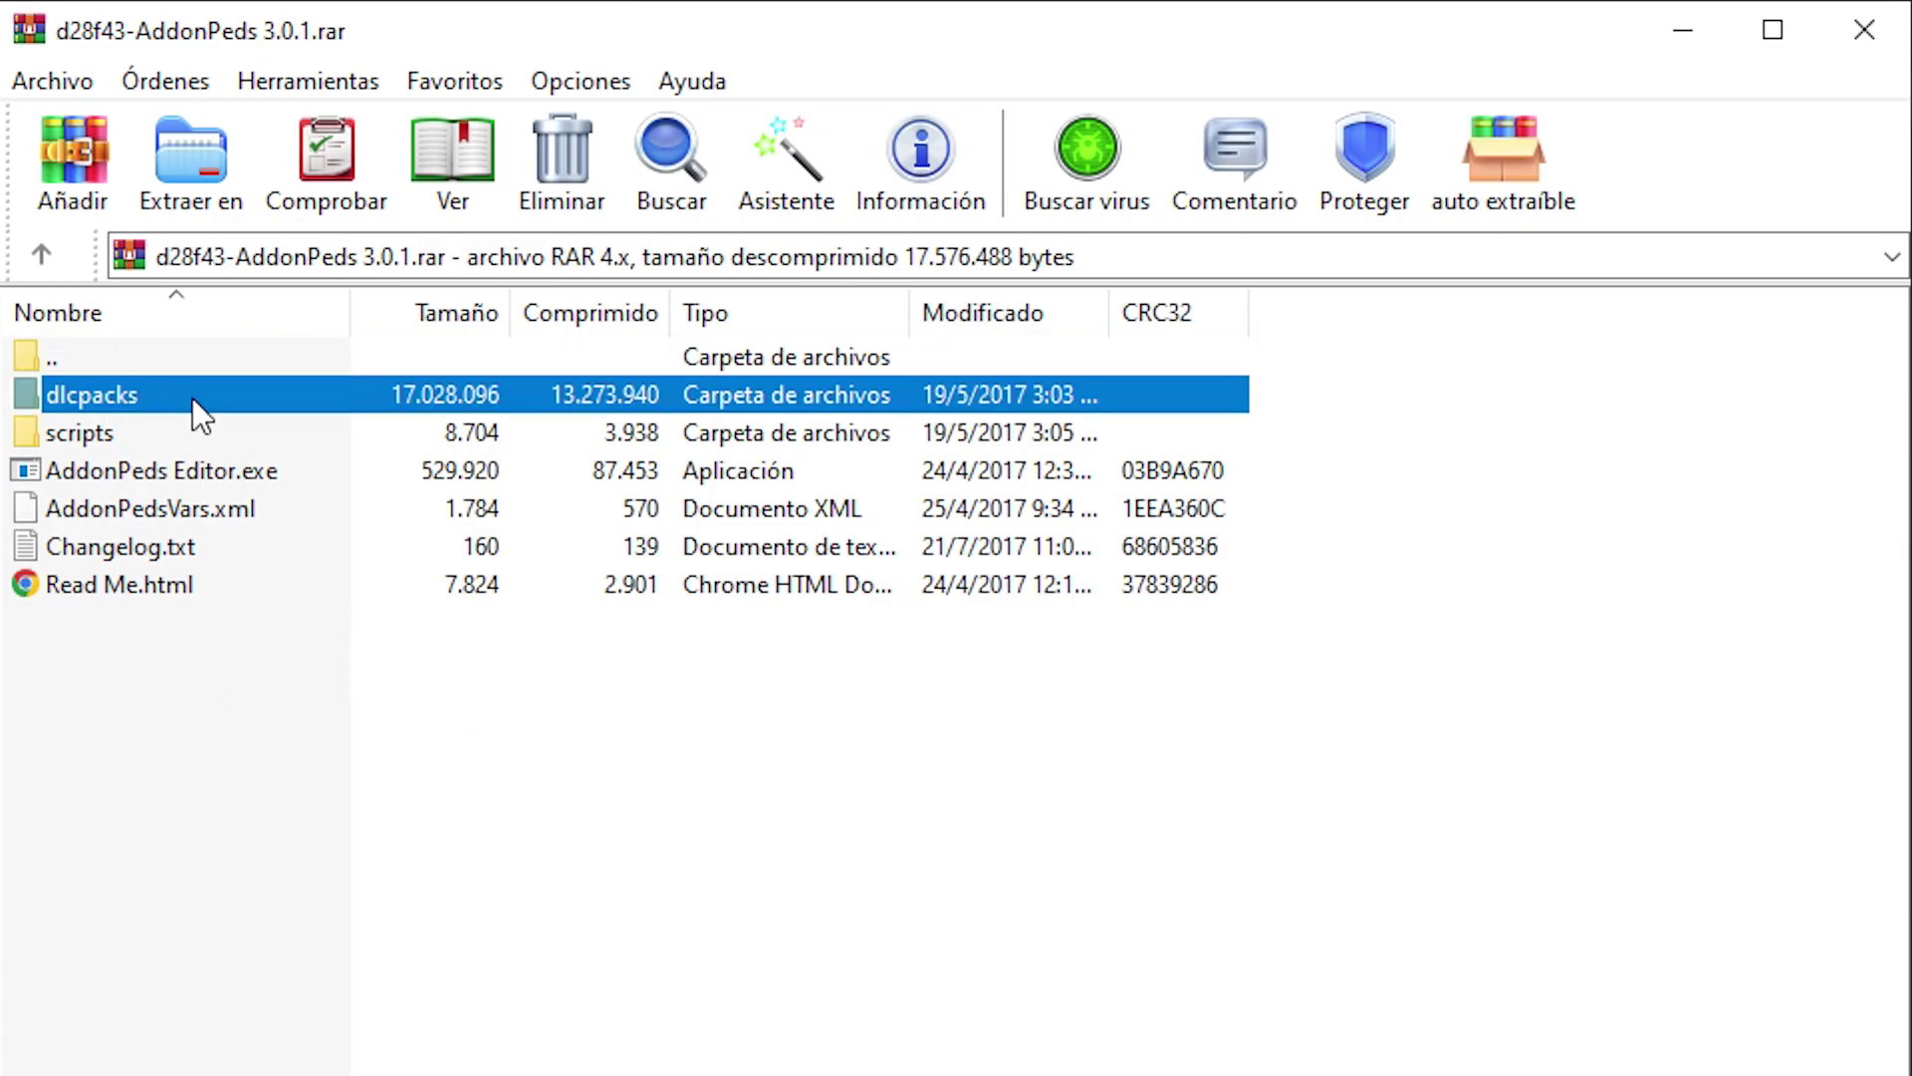
Copy the addonpeds folder from the archive's dlcpacks folder into the game's update\x64\dlcpacks folder in OpenIV.
{"action": "double_click", "coordinate": [151, 390]}
{"action": "left_click", "coordinate": [213, 397]}
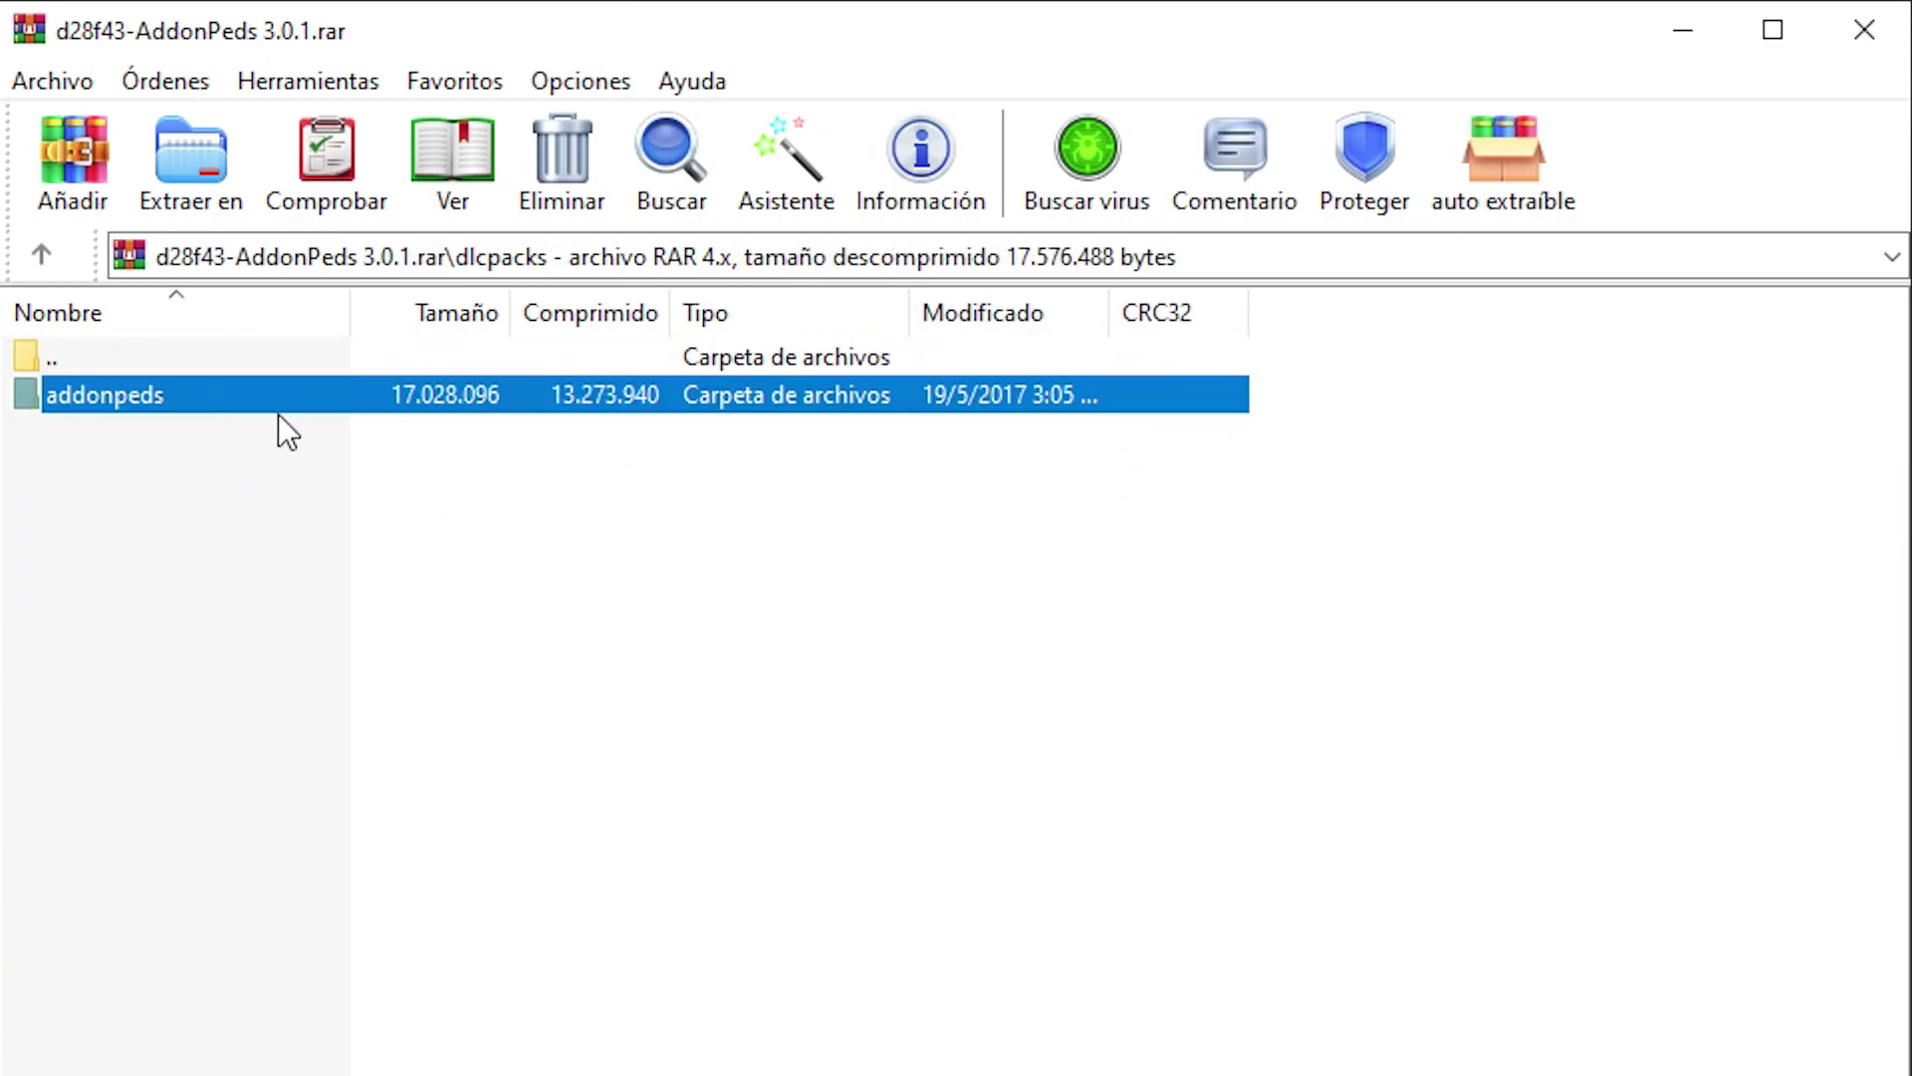
{"action": "double_click", "coordinate": [551, 515]}
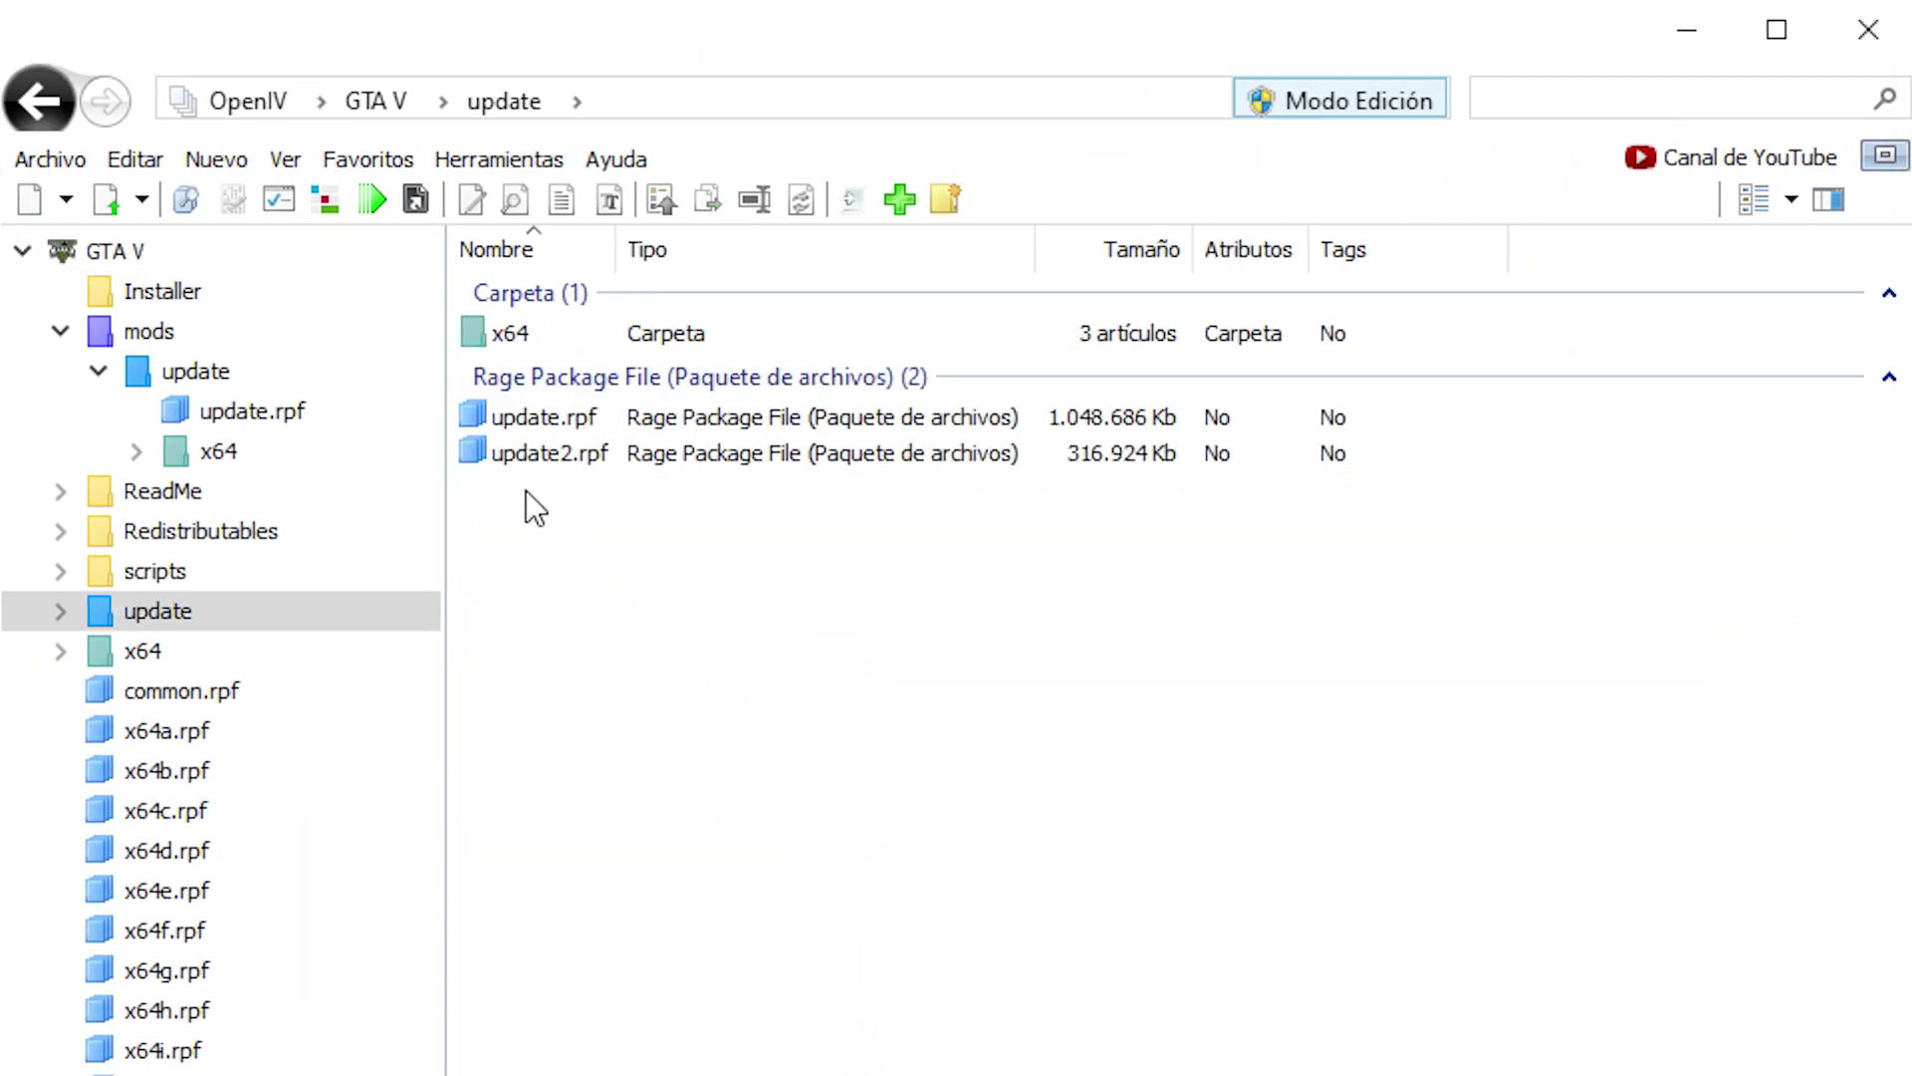
{"action": "double_click", "coordinate": [550, 339]}
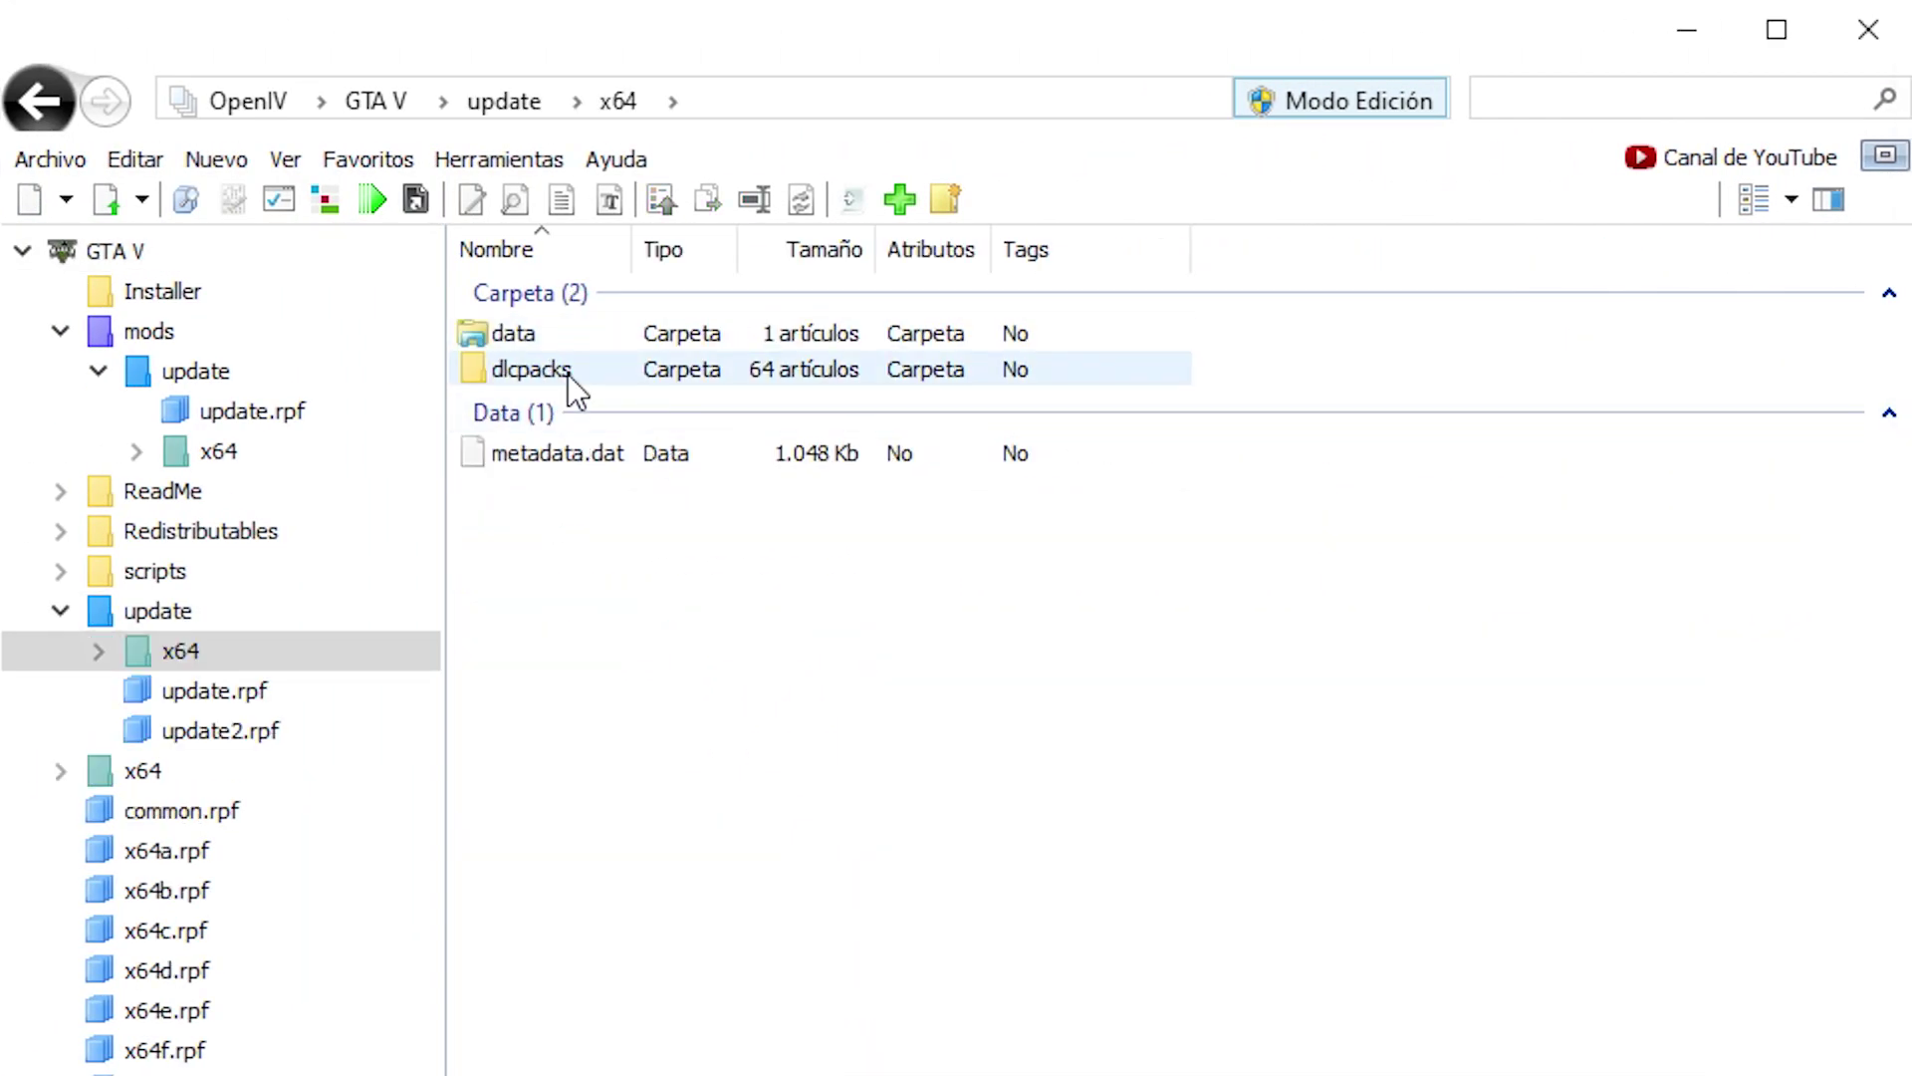
{"action": "double_click", "coordinate": [565, 371]}
{"action": "left_click_drag", "start_coordinate": [106, 392], "coordinate": [897, 340]}
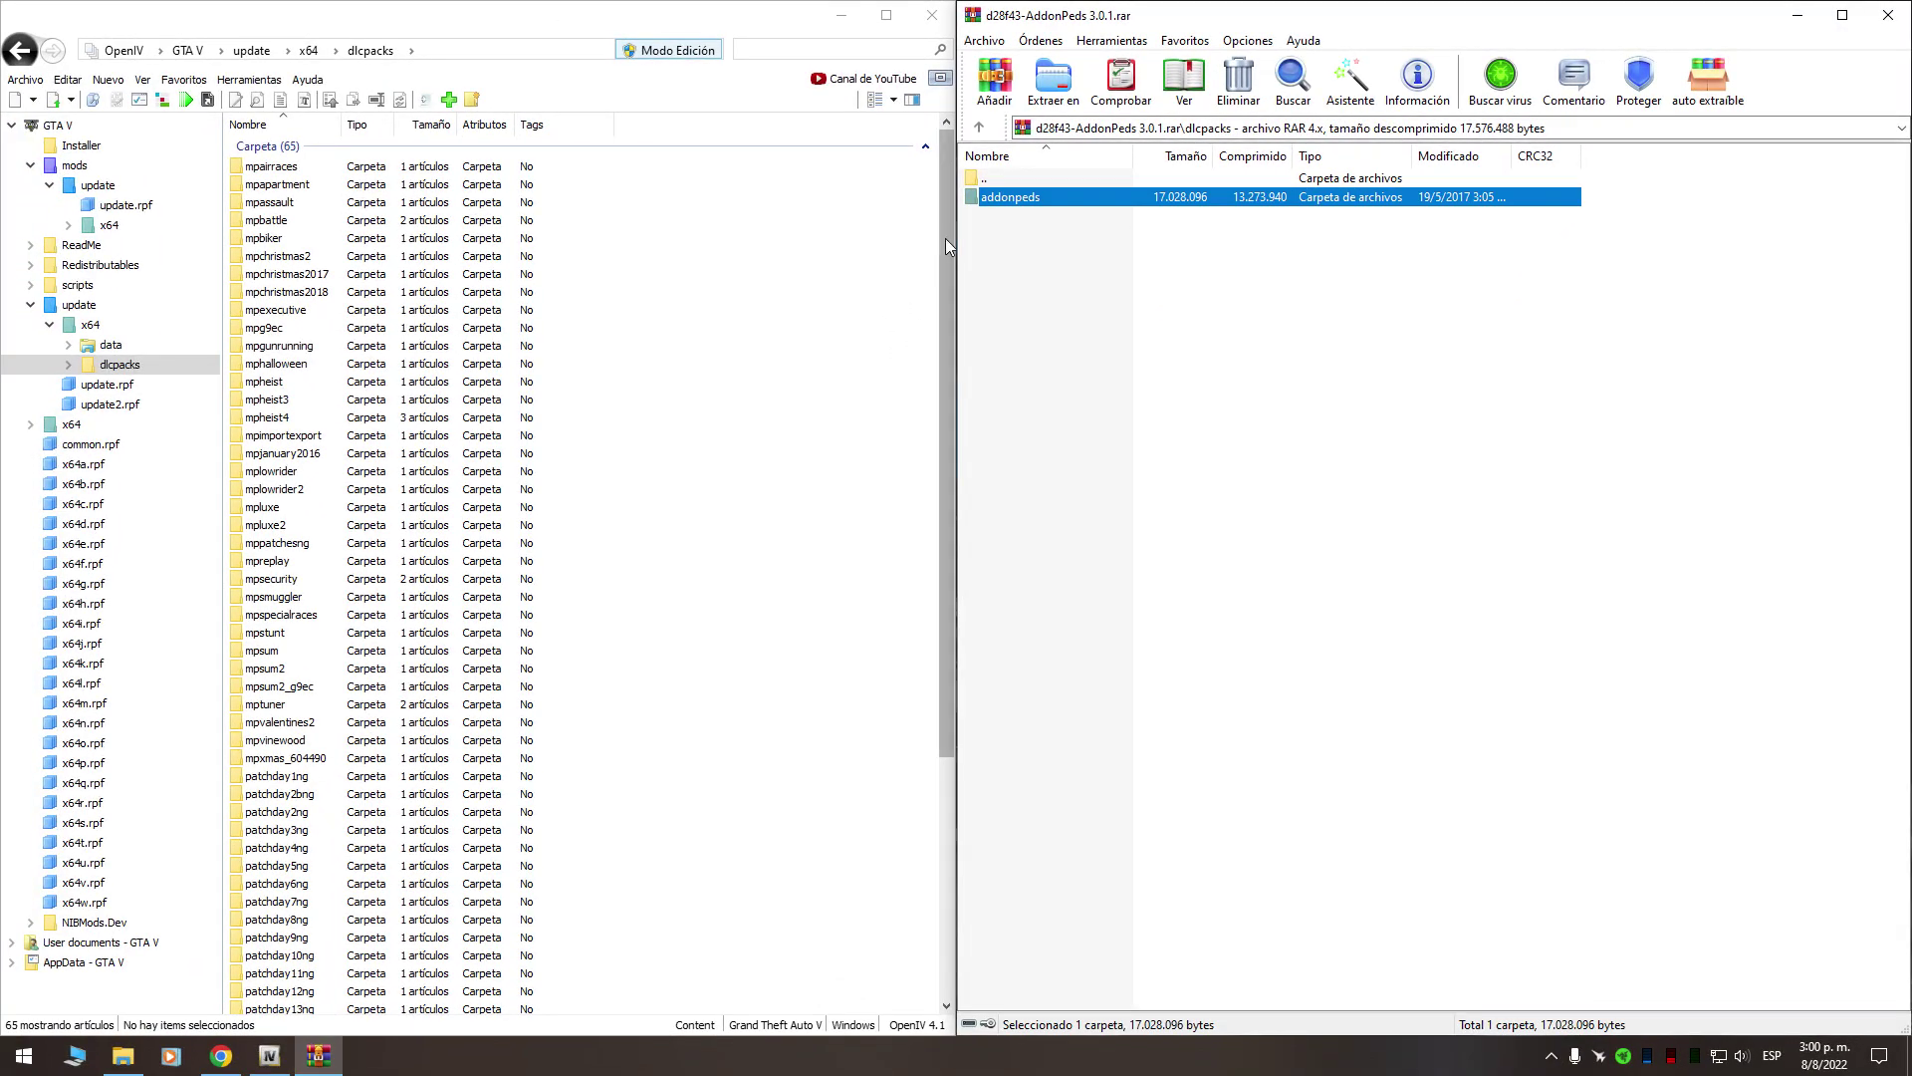
{"action": "scroll", "coordinate": [948, 259], "scroll_direction": "down", "scroll_amount": 6}
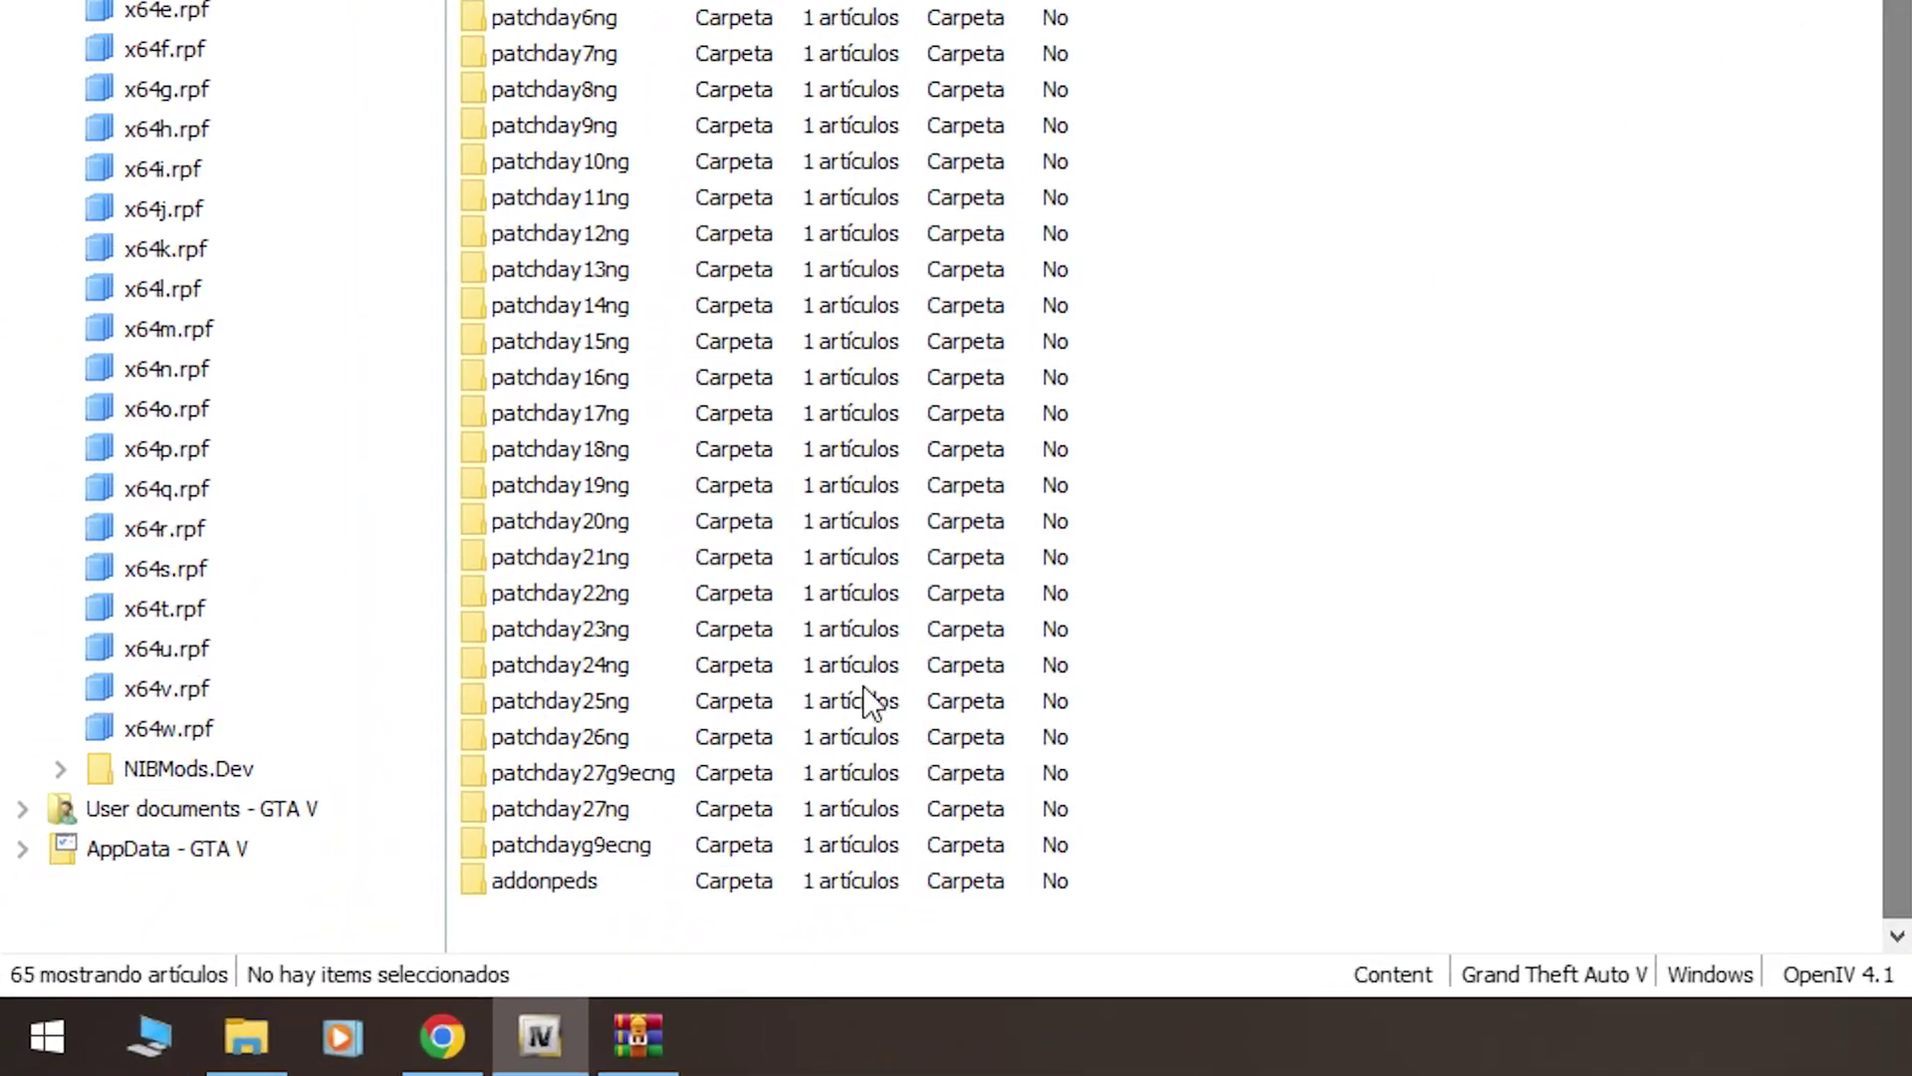
{"action": "left_click", "coordinate": [643, 881]}
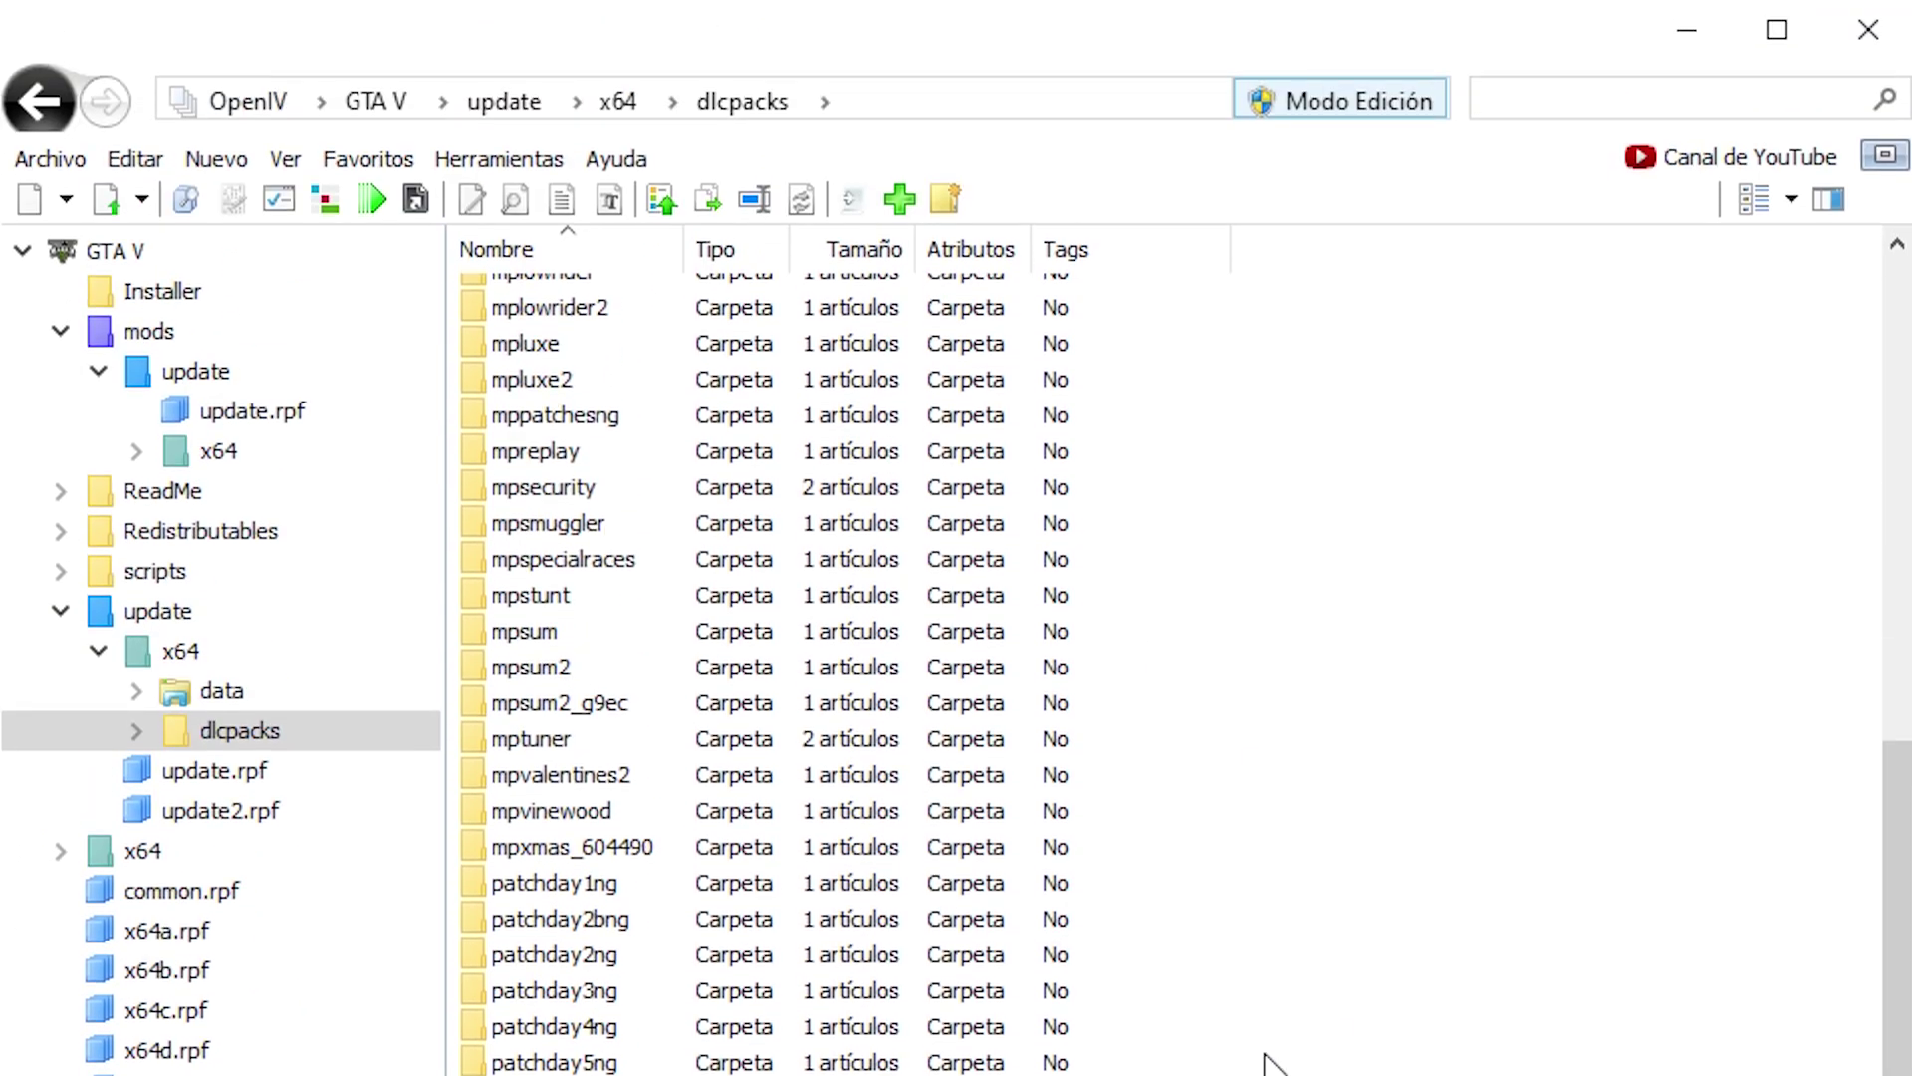
Open dlclist.xml for editing from common\data inside the mods copy of update.rpf.
{"action": "left_click", "coordinate": [97, 251]}
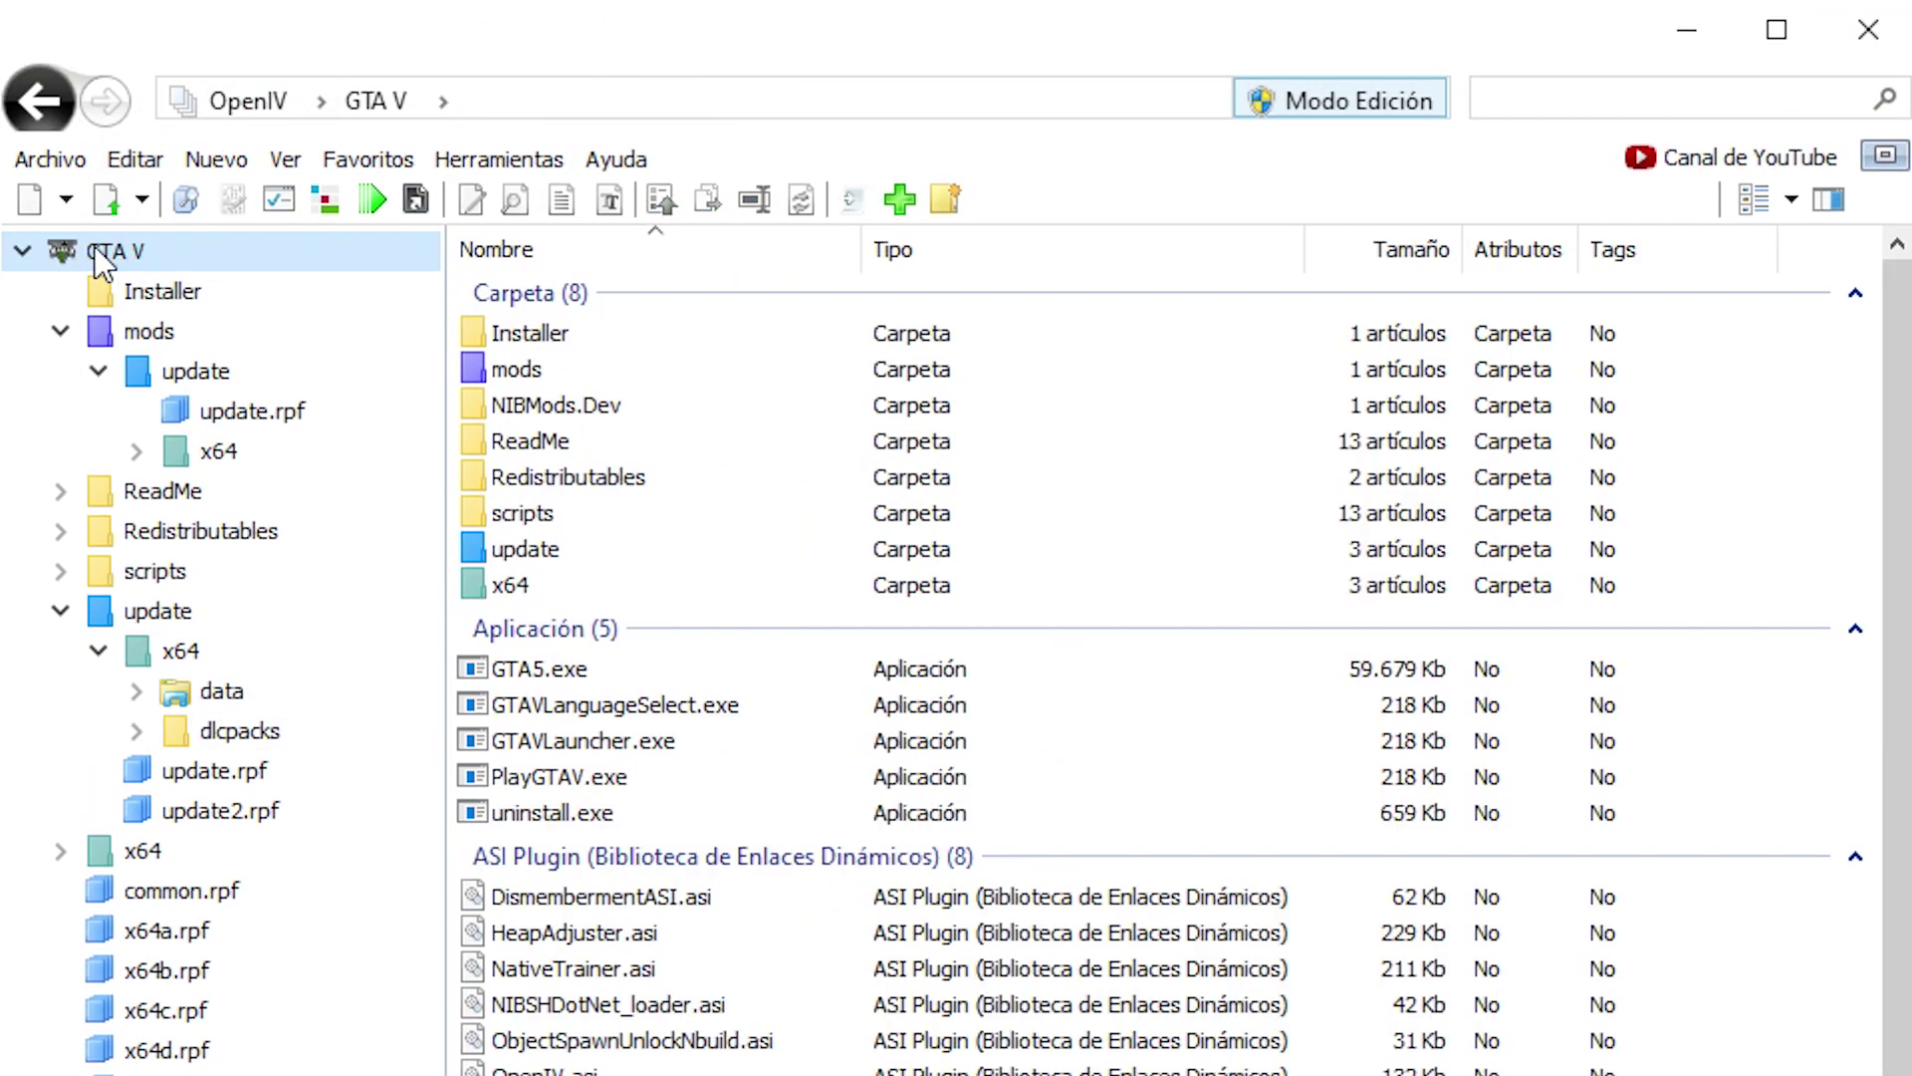
{"action": "double_click", "coordinate": [554, 546]}
{"action": "right_click", "coordinate": [536, 414]}
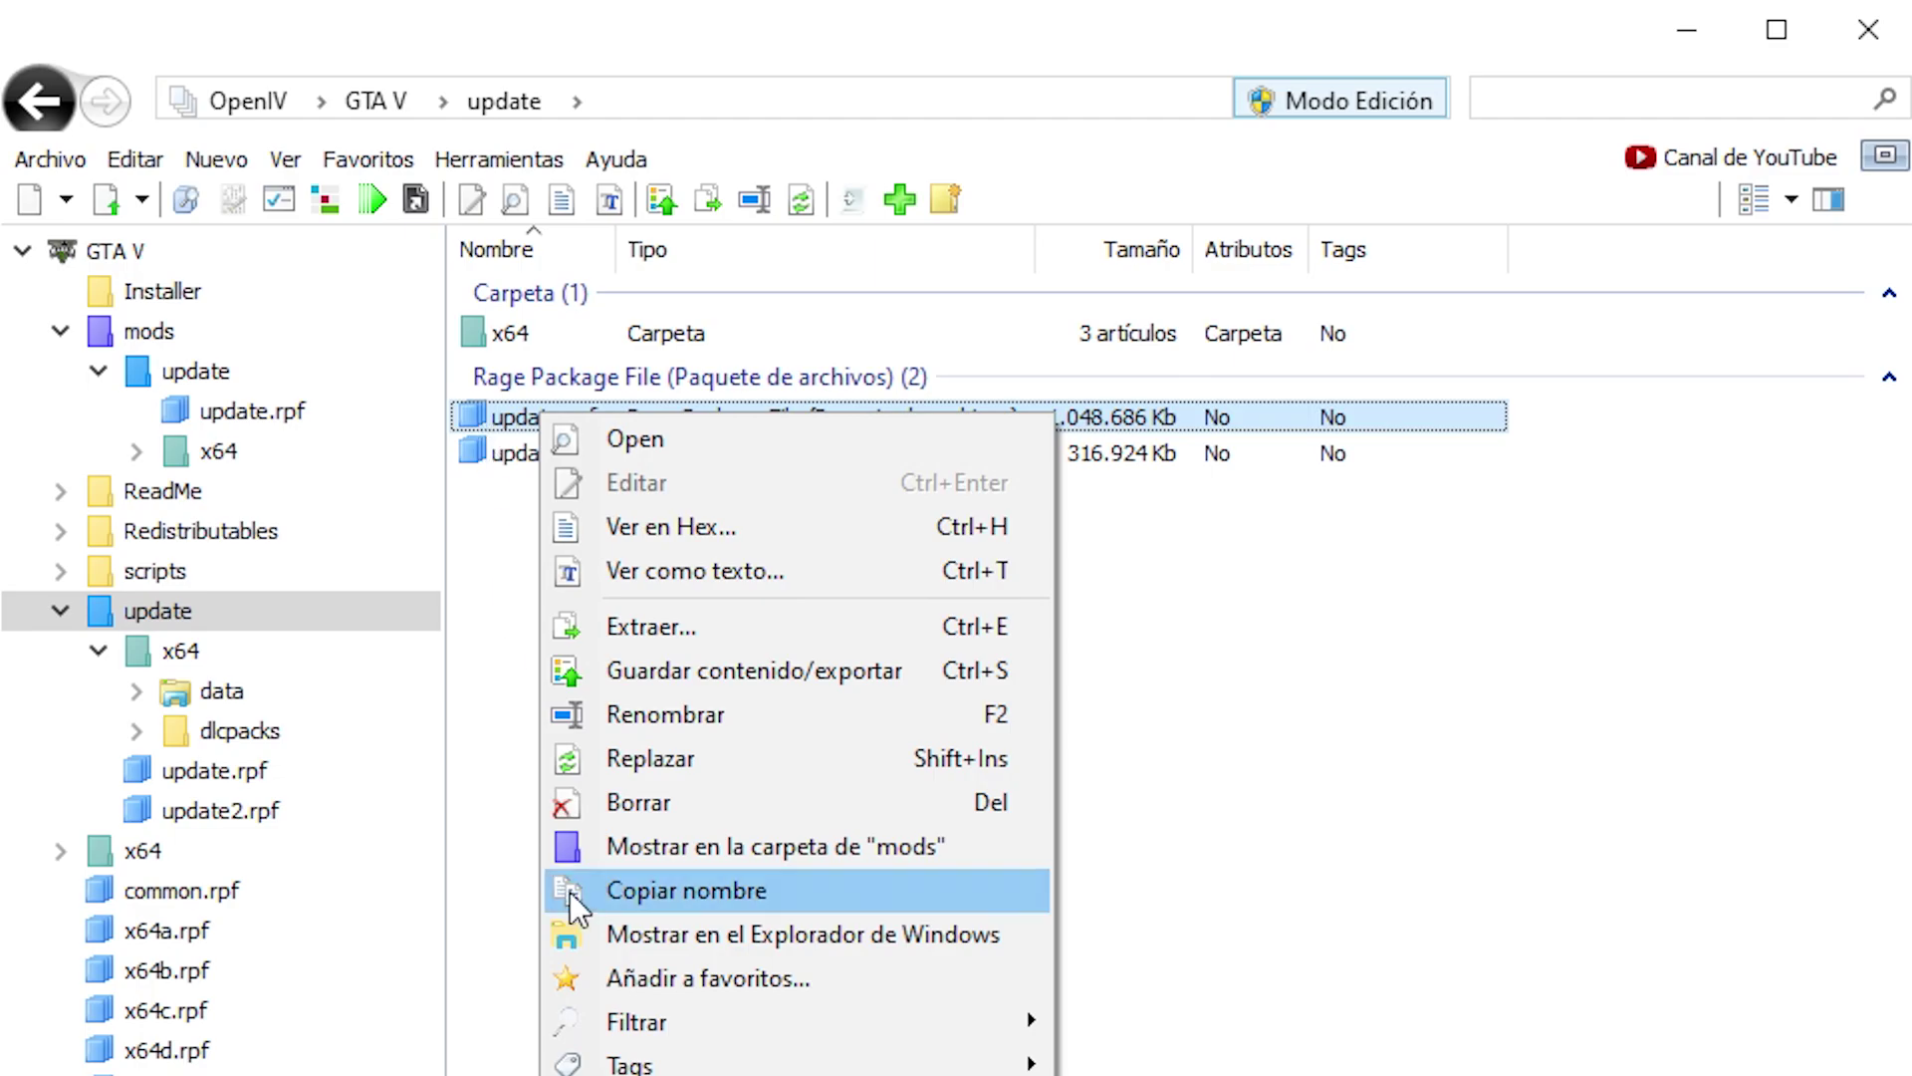
{"action": "left_click", "coordinate": [695, 847]}
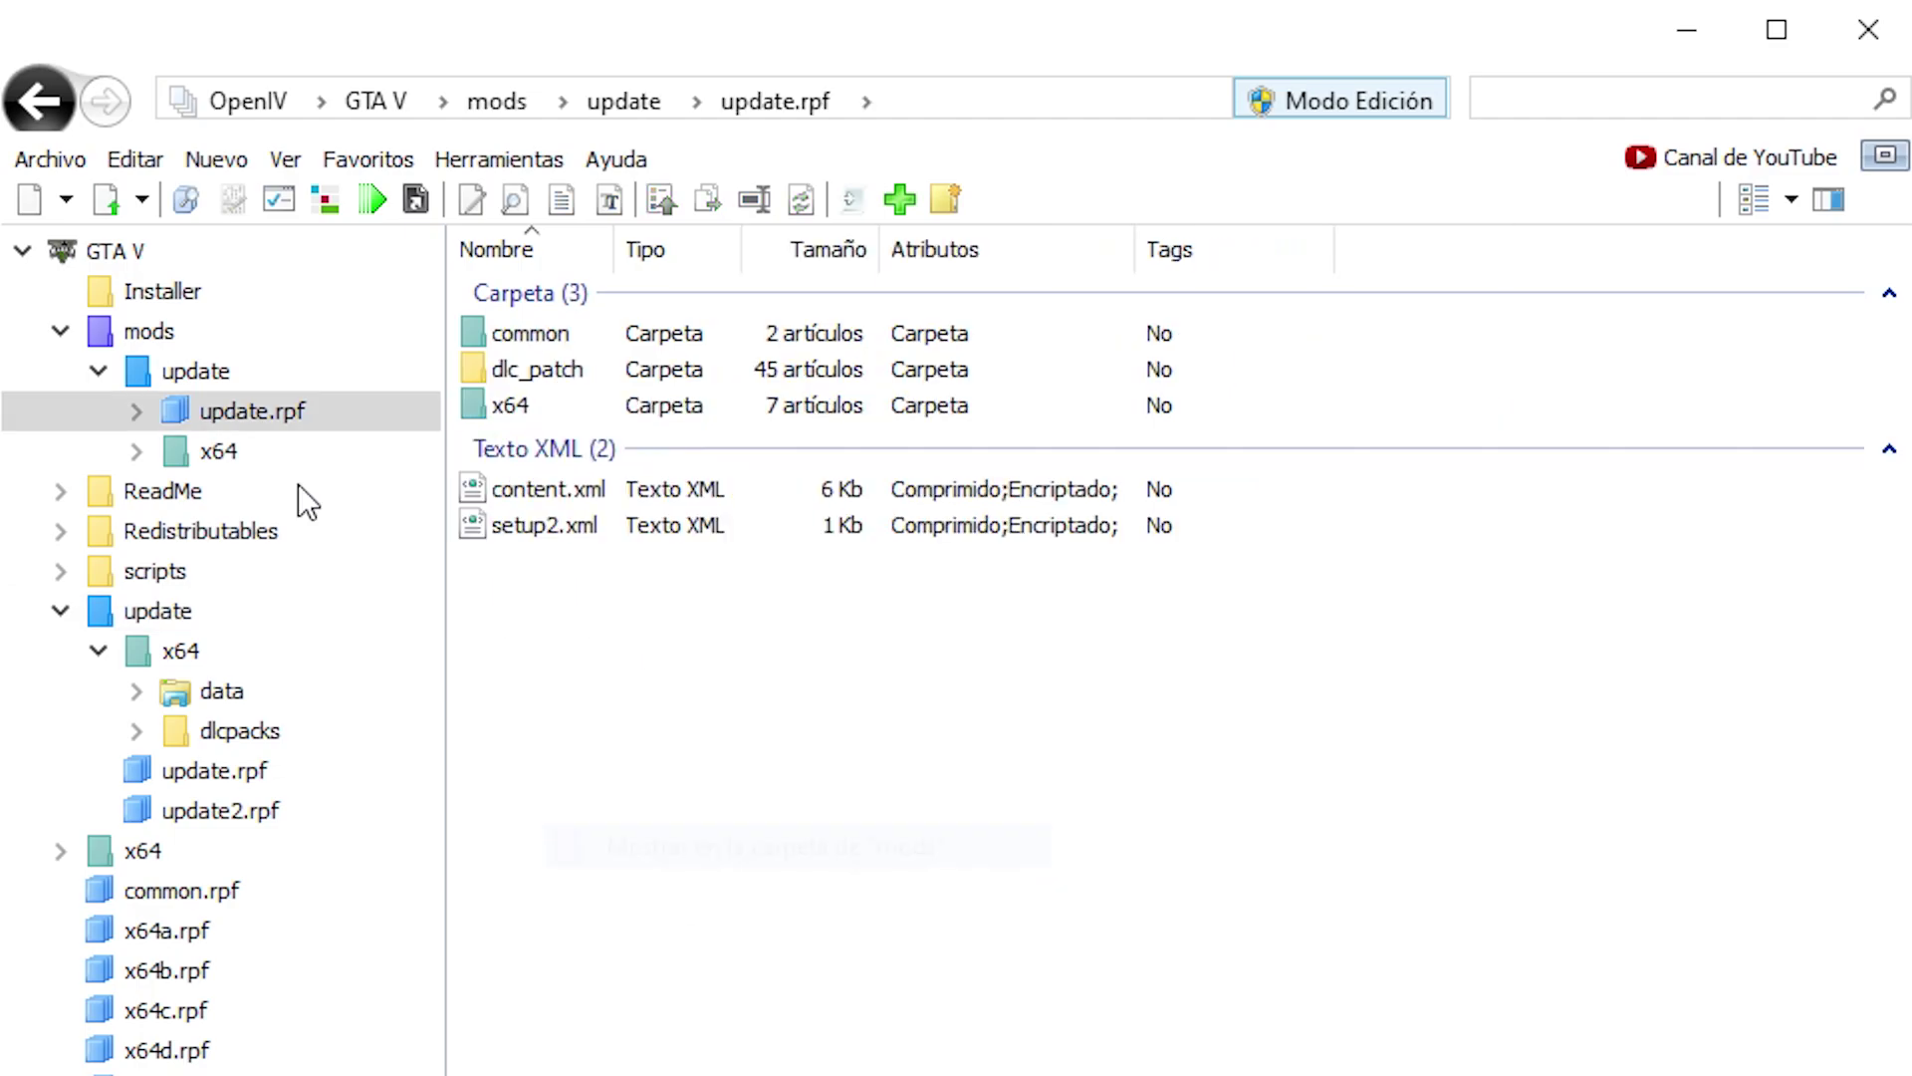
{"action": "double_click", "coordinate": [550, 333]}
{"action": "double_click", "coordinate": [511, 334]}
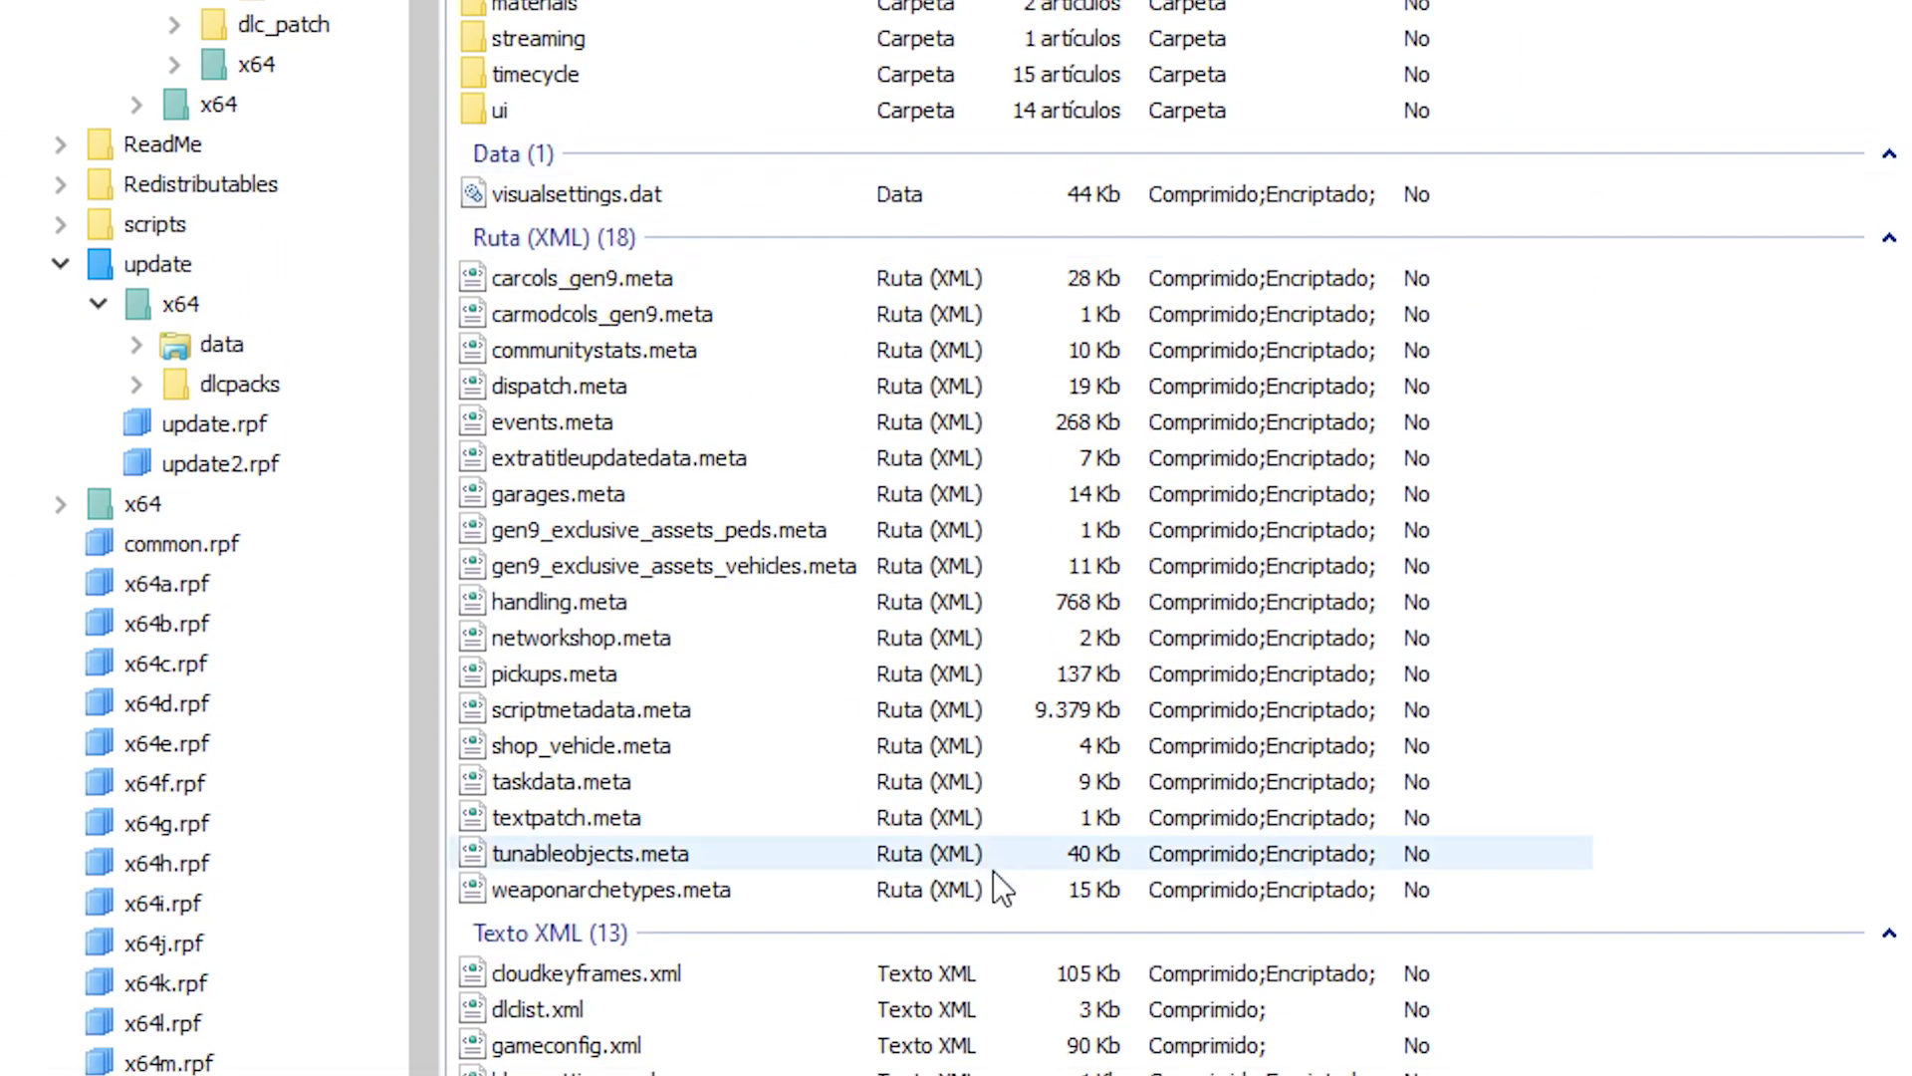
{"action": "right_click", "coordinate": [516, 1018]}
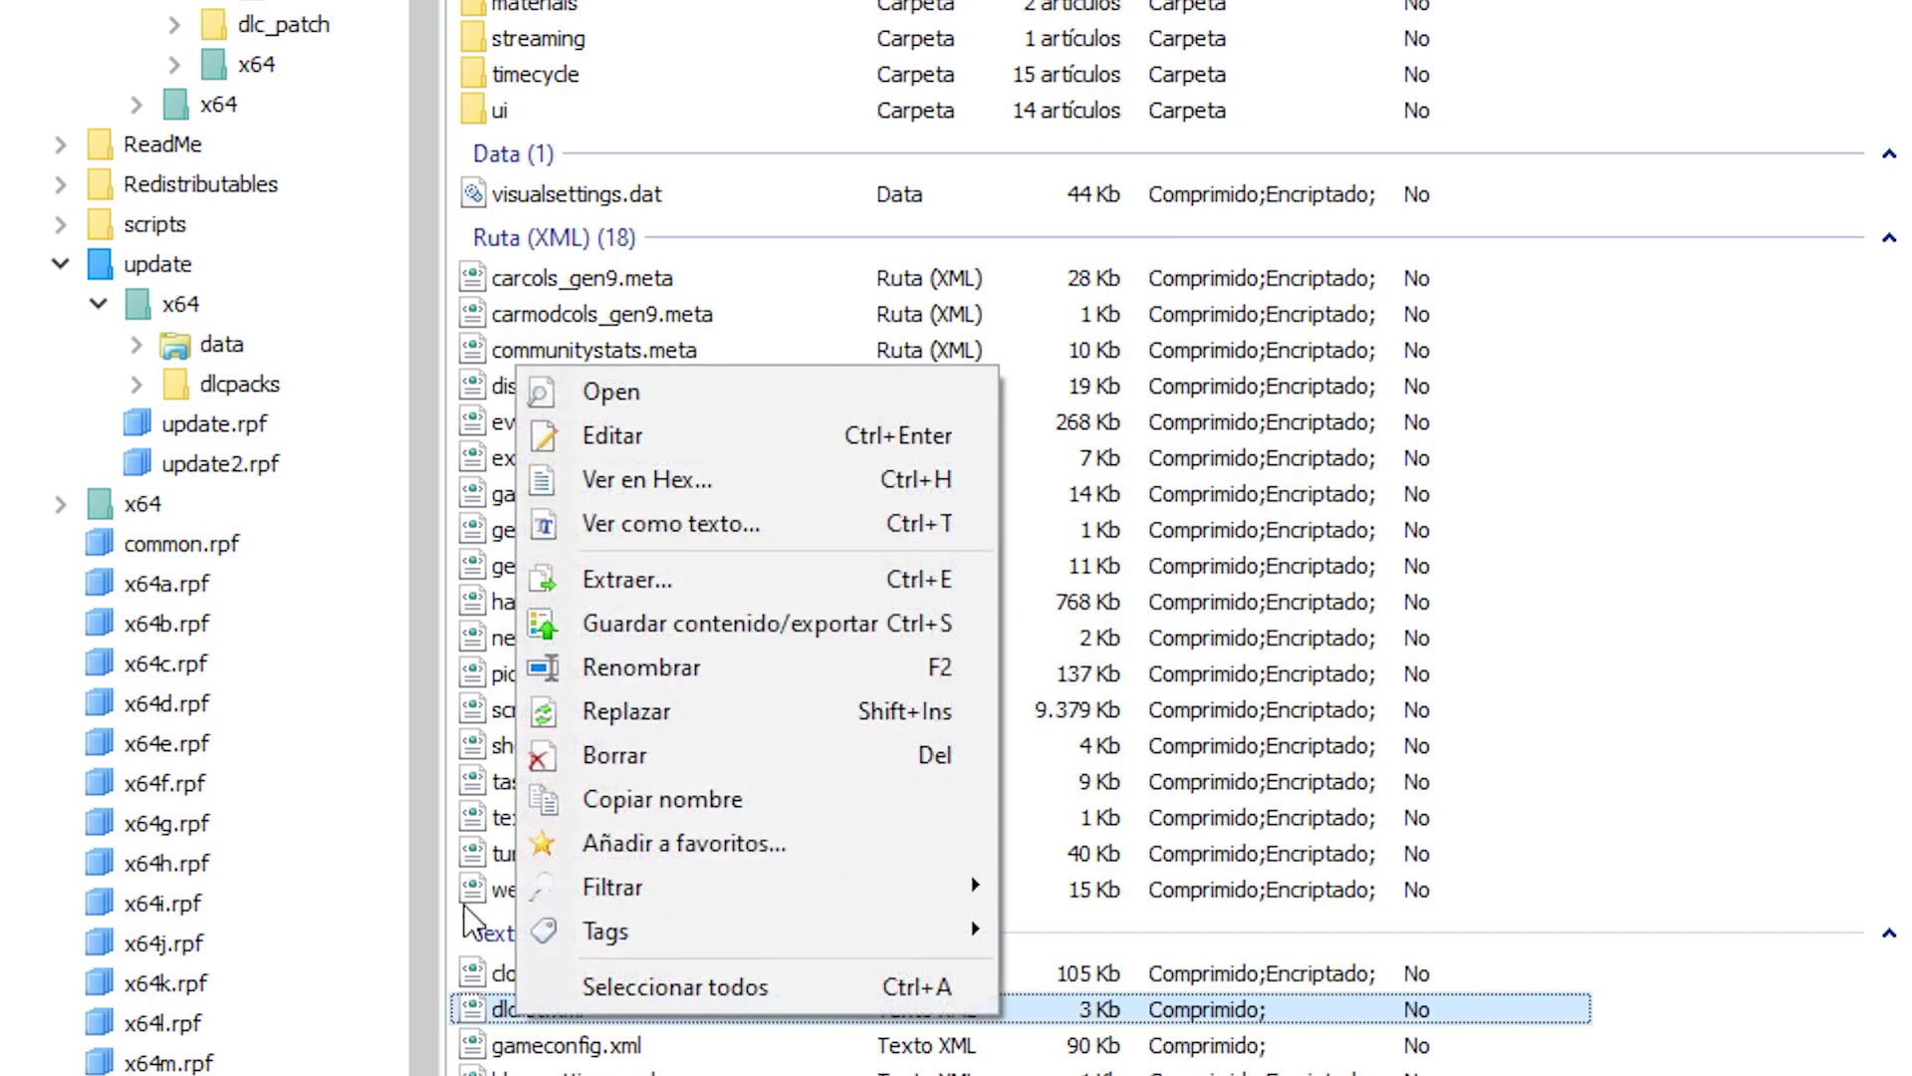
{"action": "left_click", "coordinate": [548, 432]}
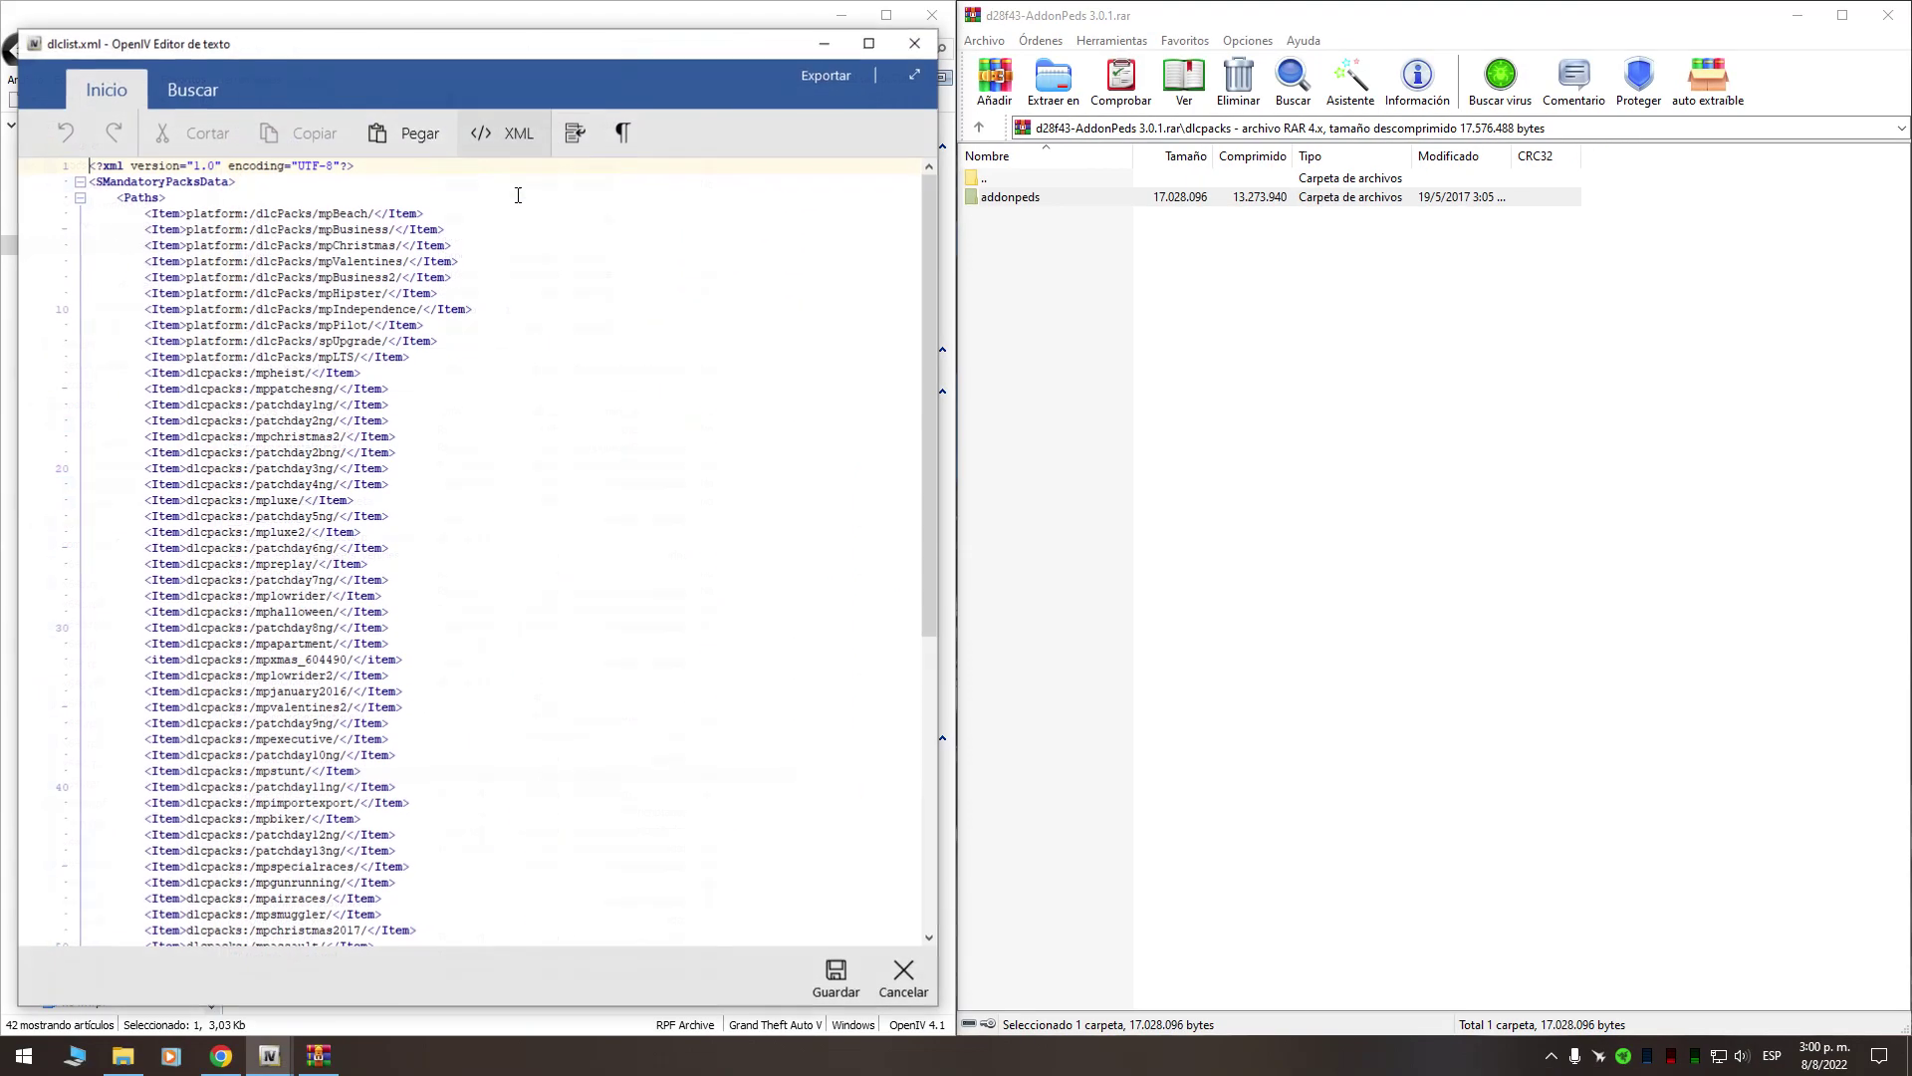
{"action": "double_click", "coordinate": [478, 44]}
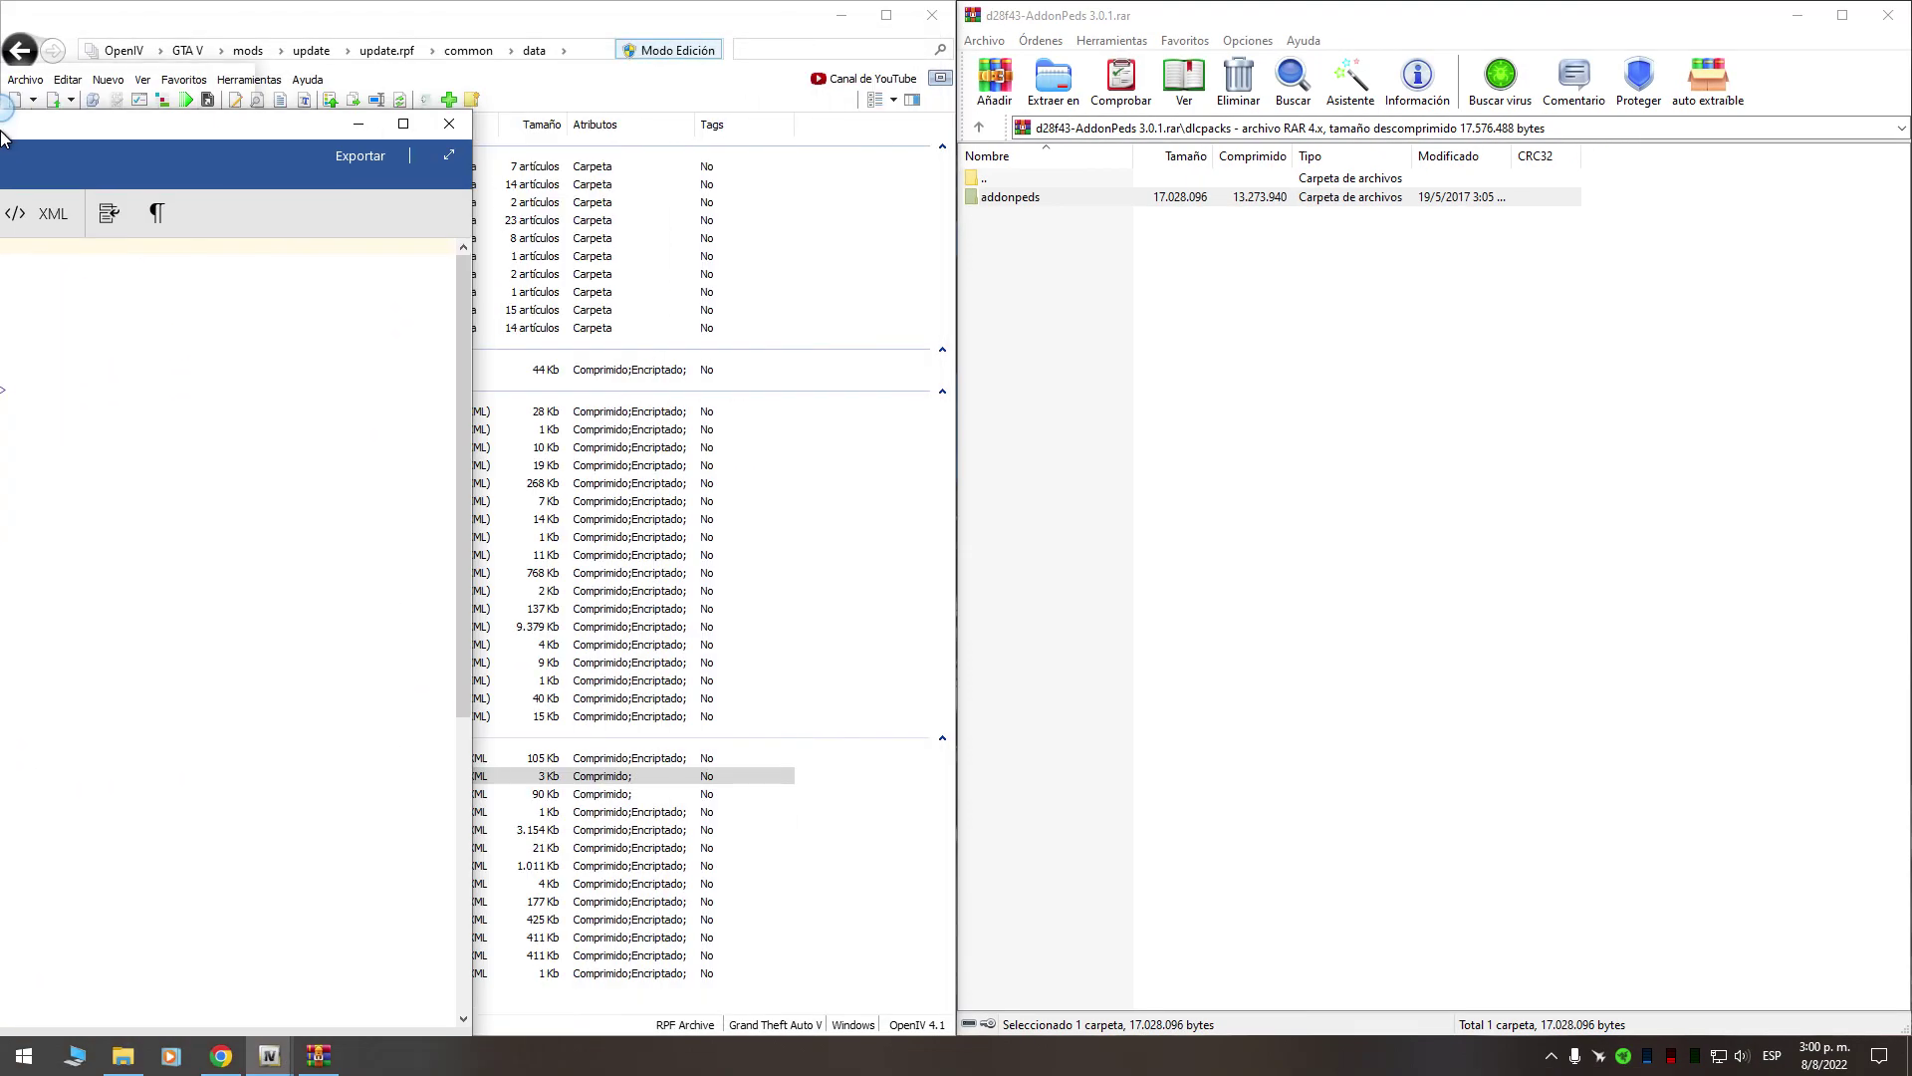
{"action": "left_click_drag", "start_coordinate": [946, 195], "coordinate": [930, 468]}
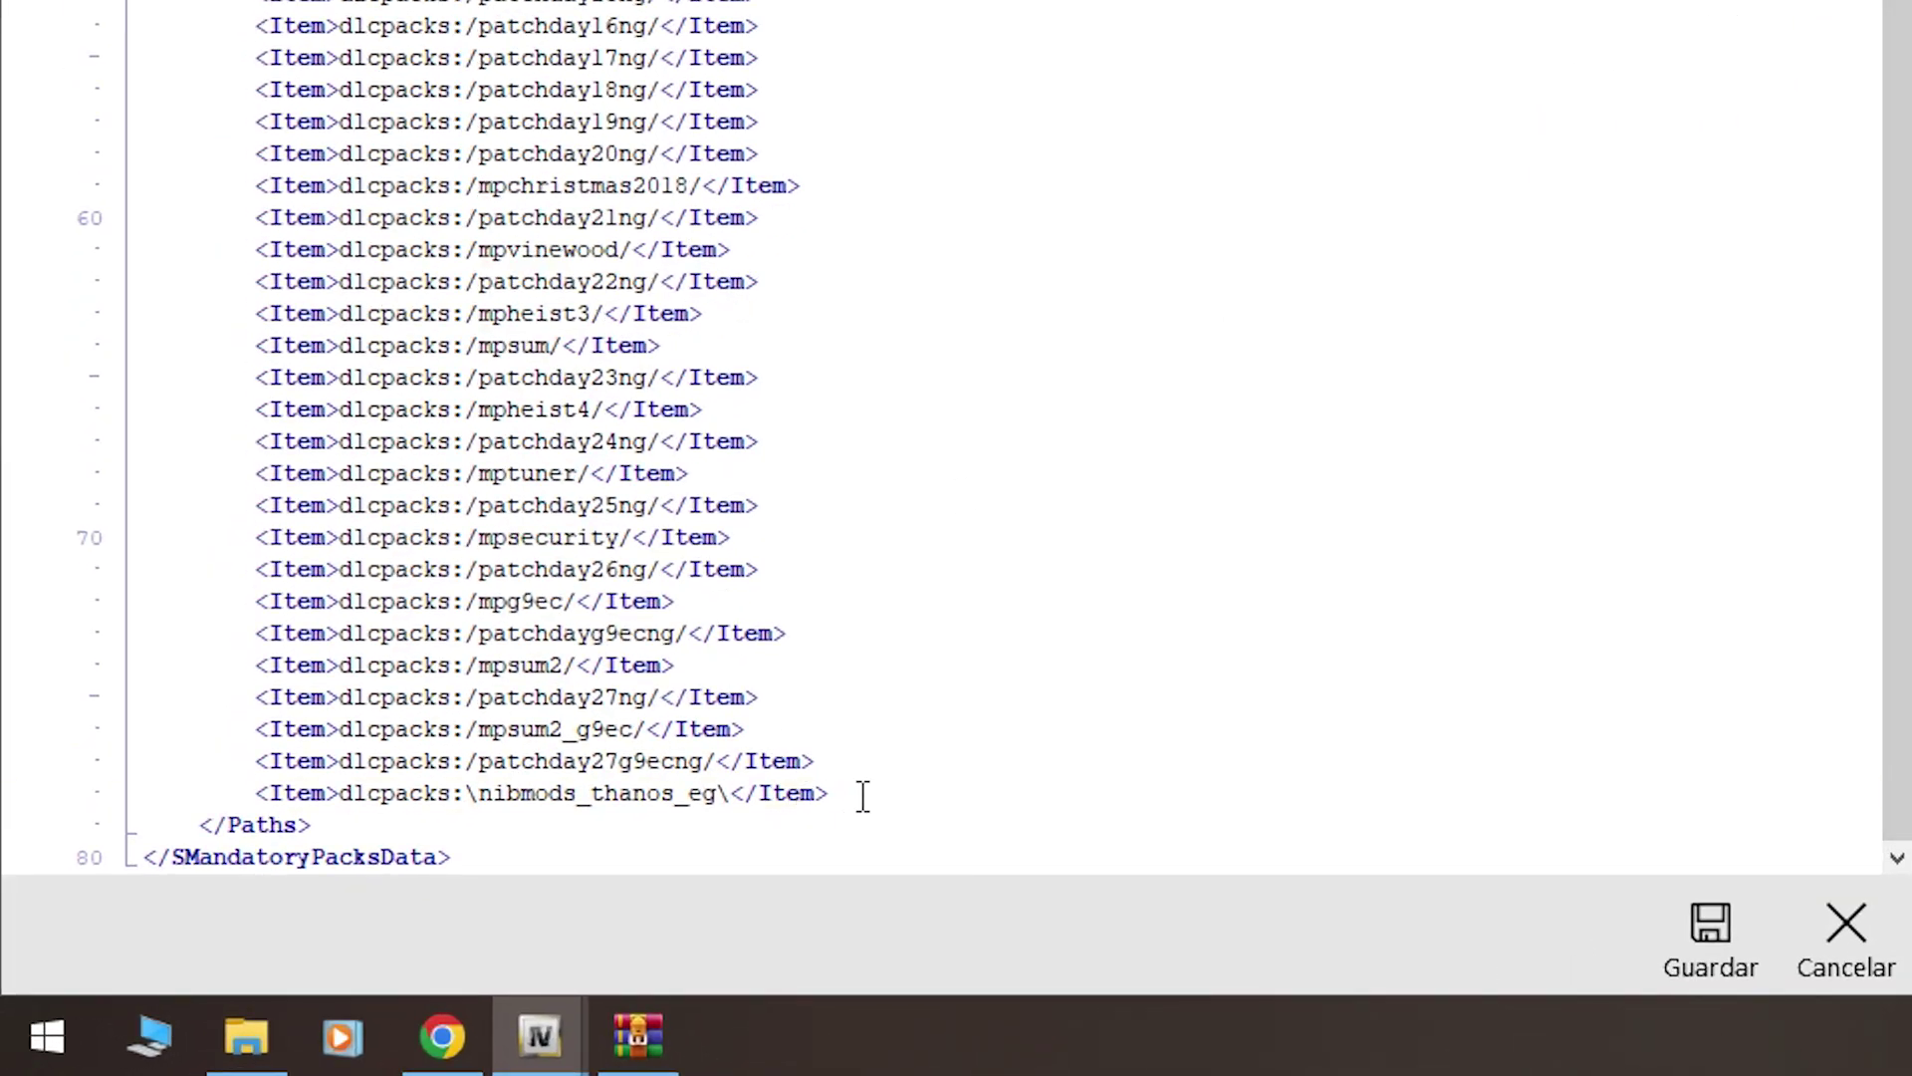
{"action": "left_click_drag", "start_coordinate": [863, 797], "coordinate": [257, 793]}
{"action": "right_click", "coordinate": [325, 787]}
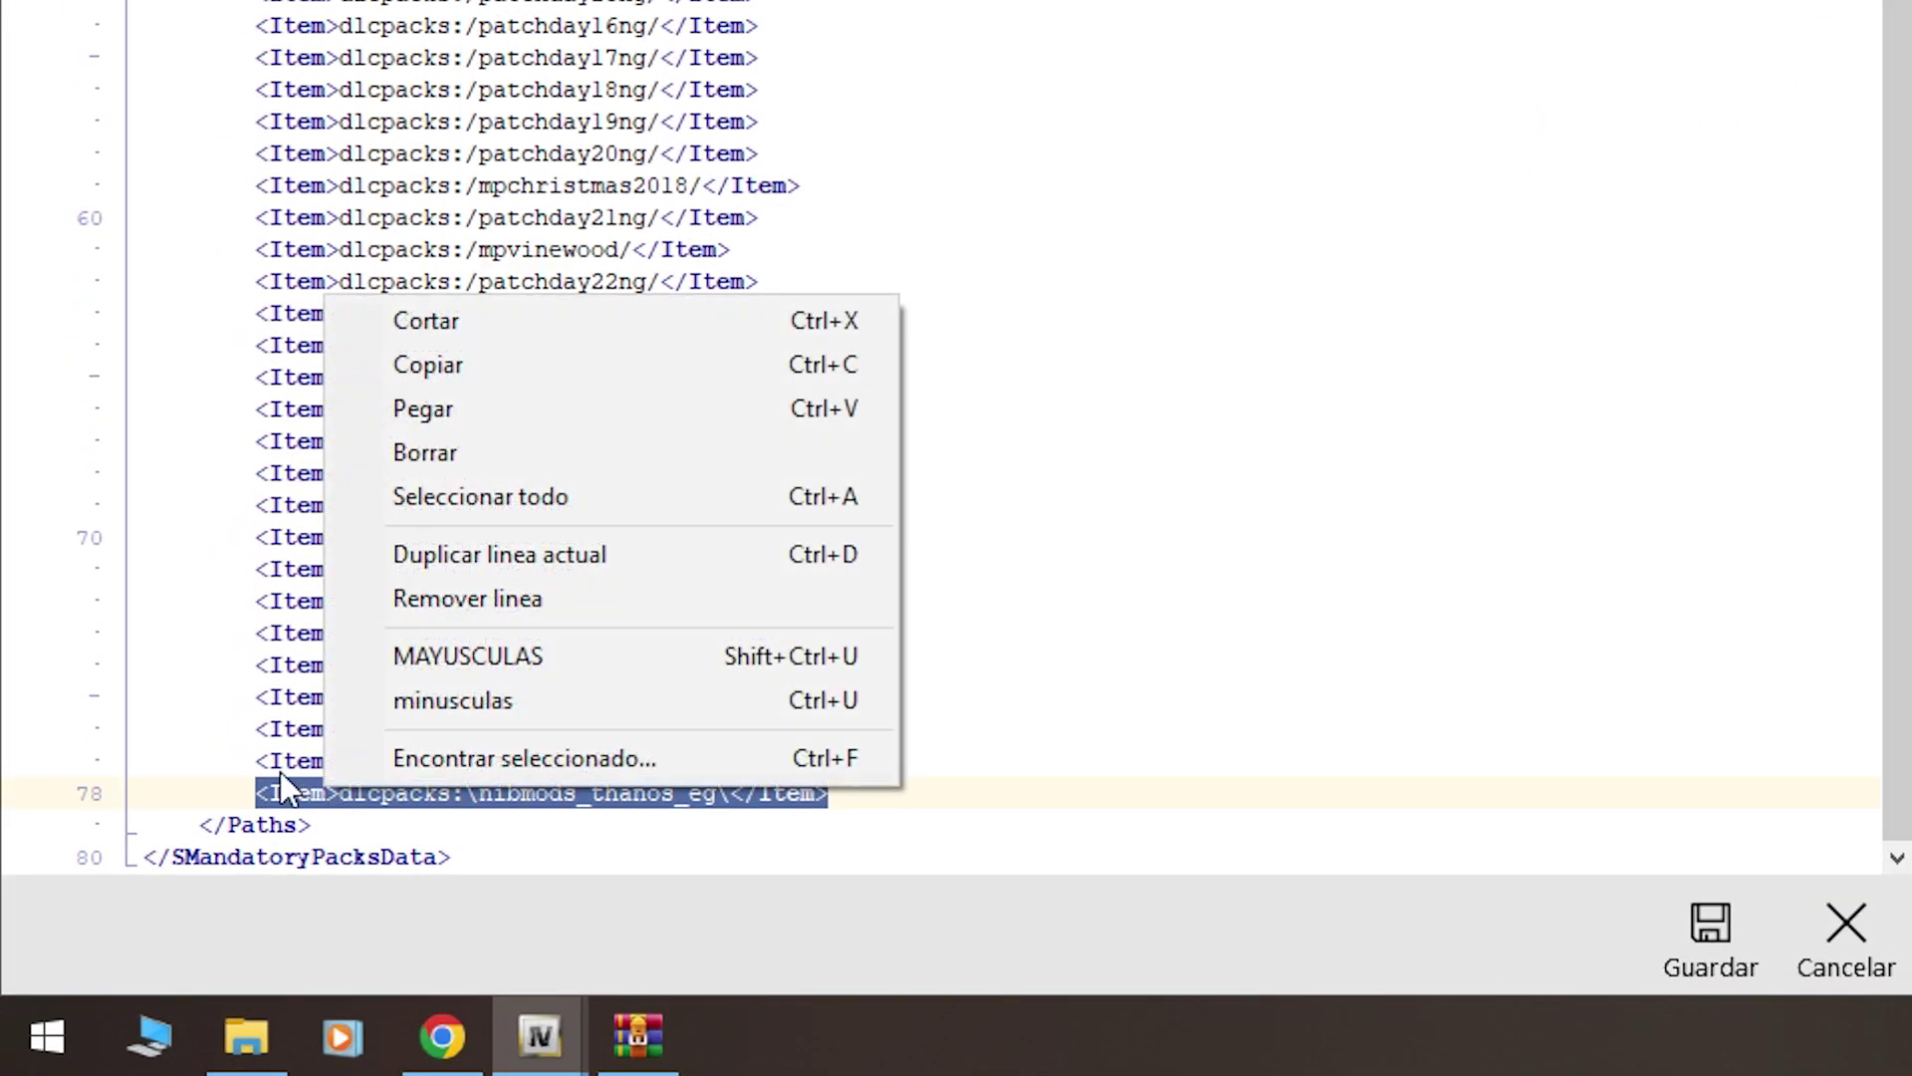
{"action": "left_click", "coordinate": [880, 798]}
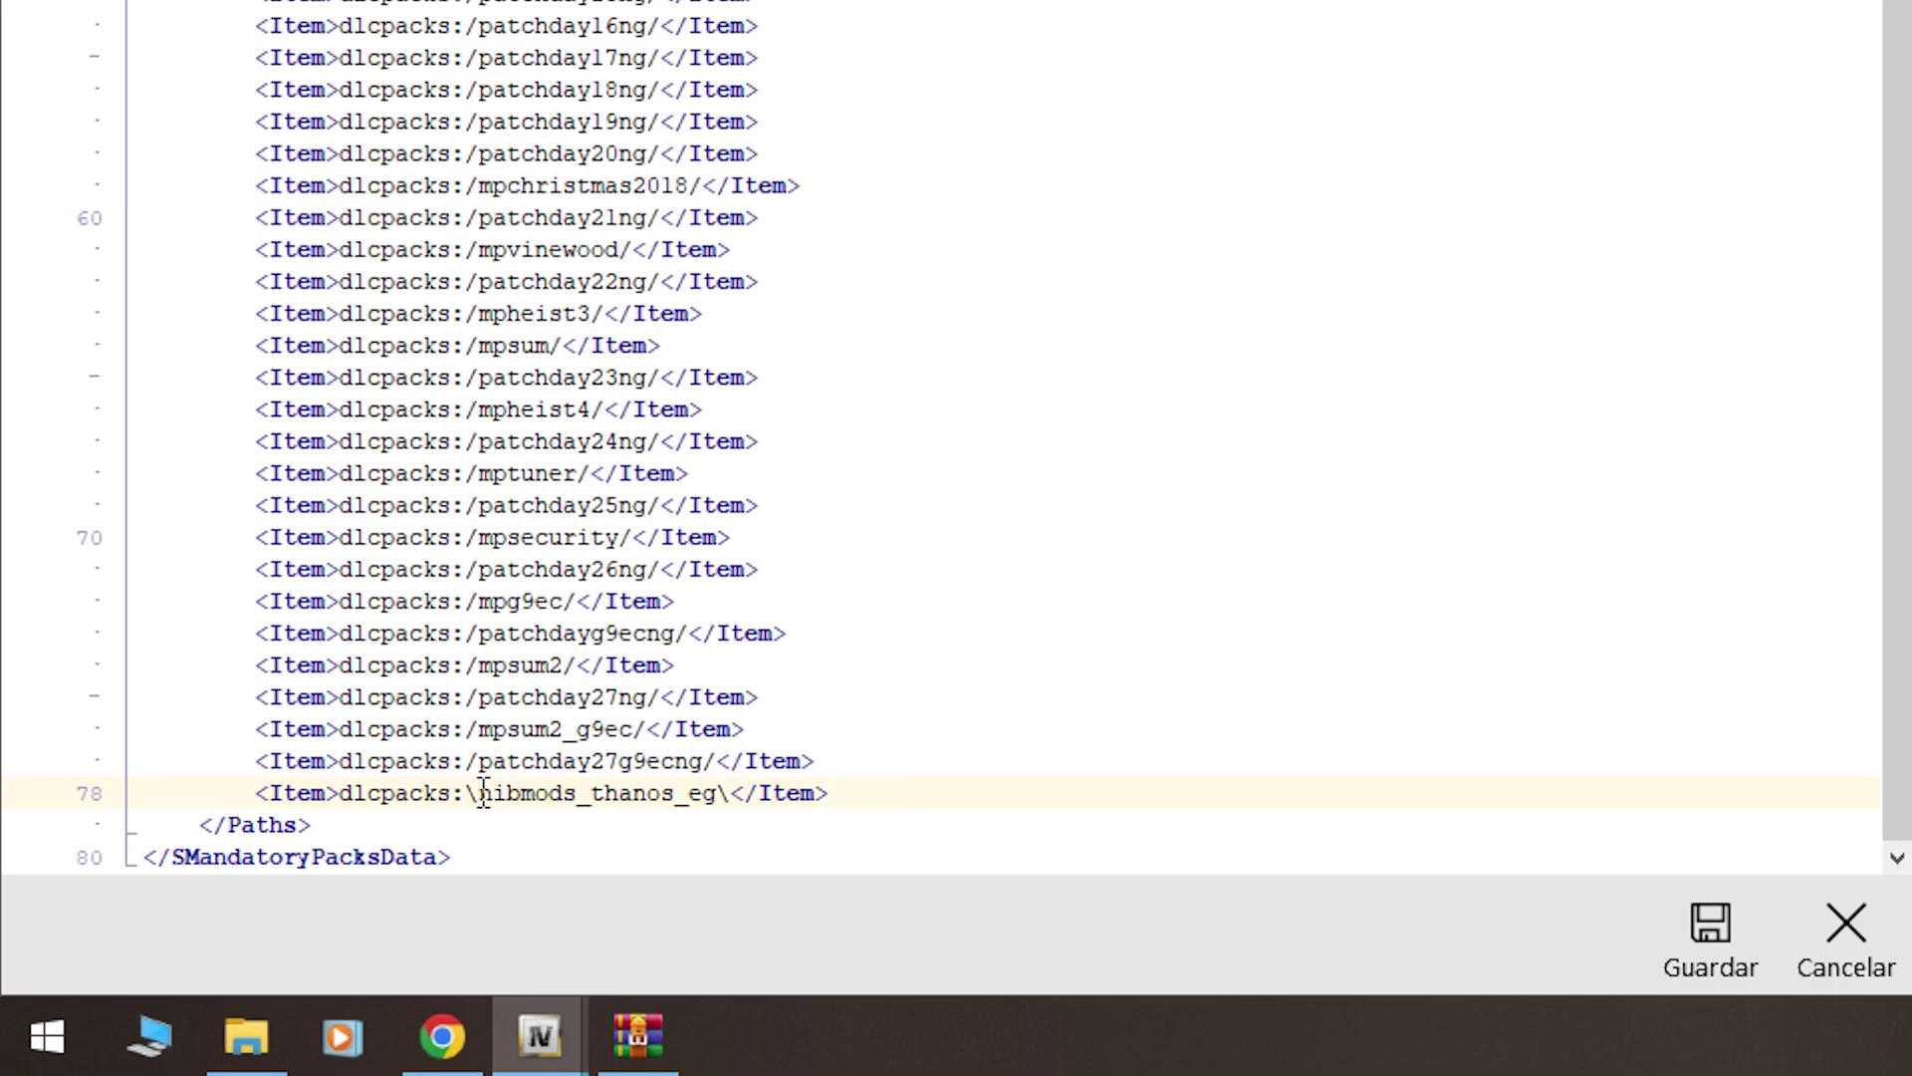
{"action": "left_click_drag", "start_coordinate": [479, 760], "coordinate": [465, 762]}
Copy the dlcpacks:/patchday27g9ecng/ item line and paste it on a new line below the nibmods_thanos_eg entry.
{"action": "left_click_drag", "start_coordinate": [823, 761], "coordinate": [256, 763]}
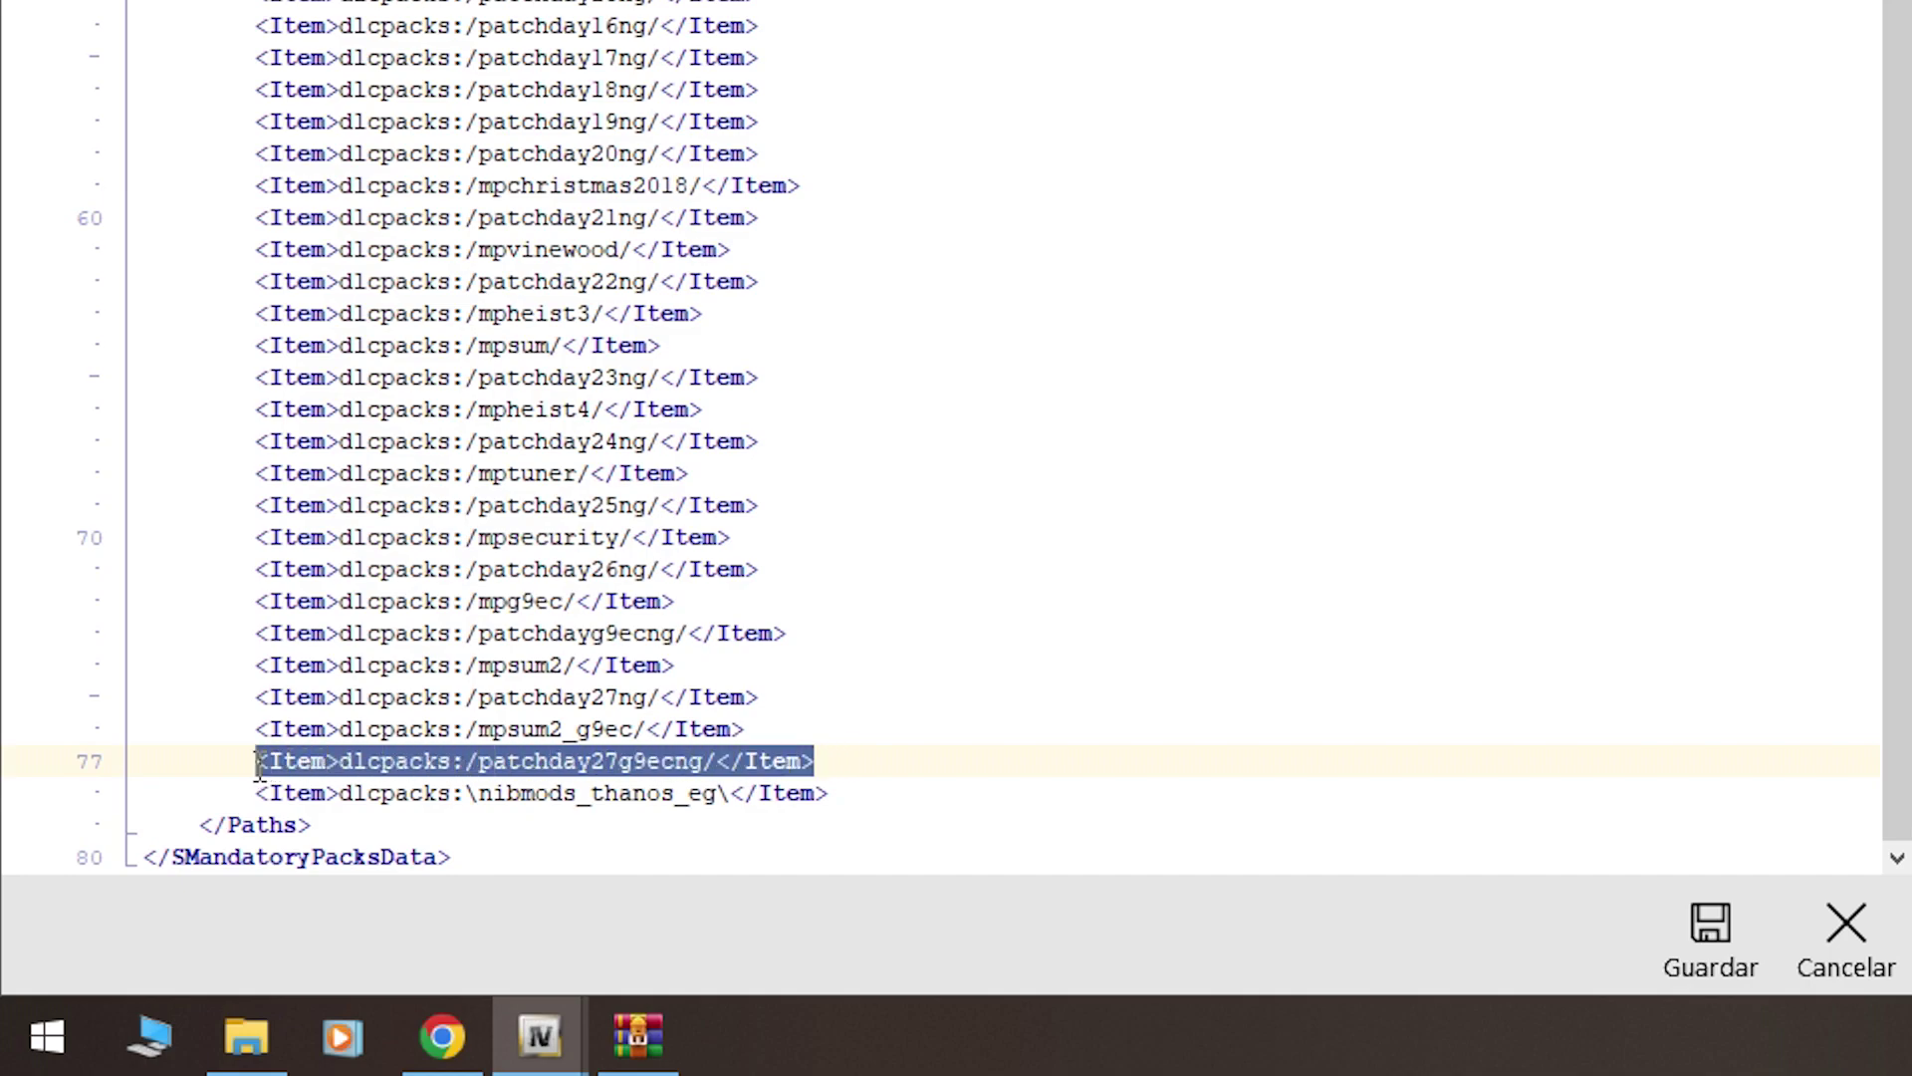
{"action": "right_click", "coordinate": [338, 765]}
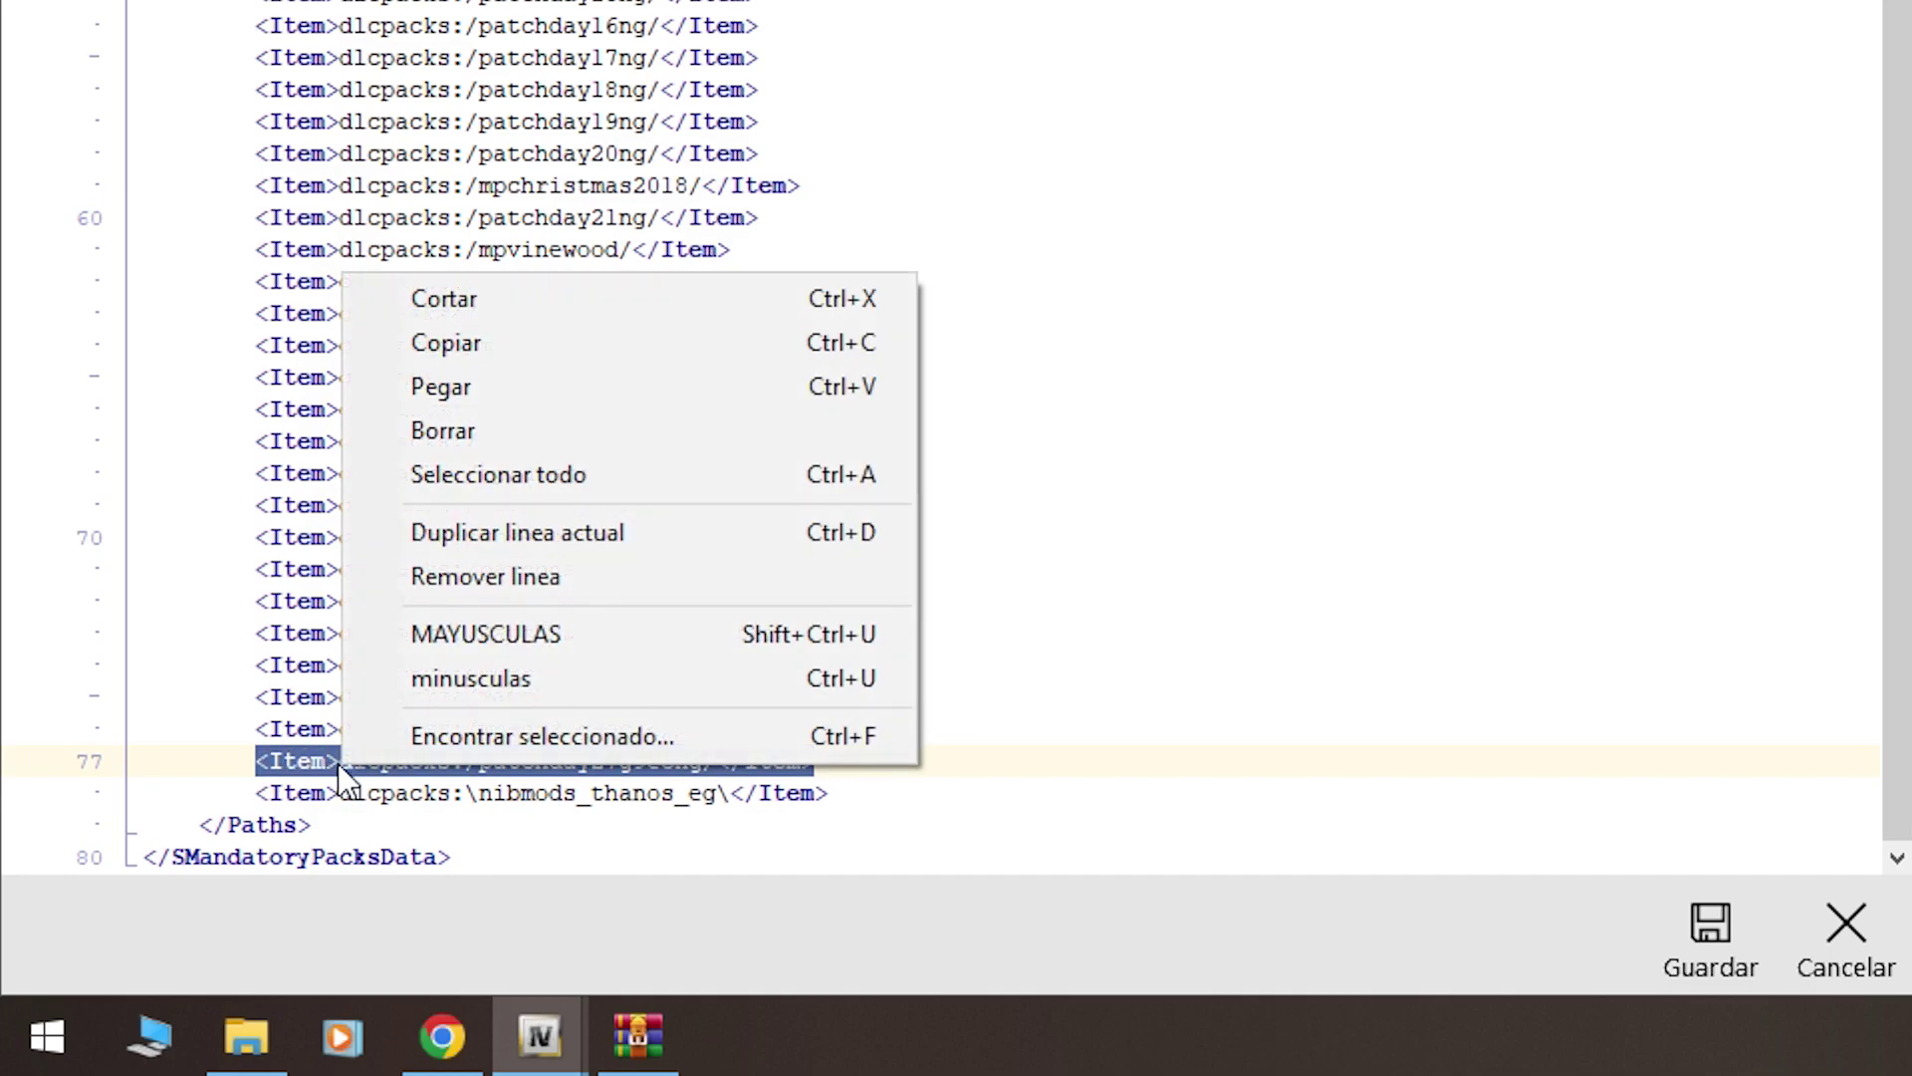
{"action": "left_click", "coordinate": [428, 344]}
{"action": "left_click", "coordinate": [865, 797]}
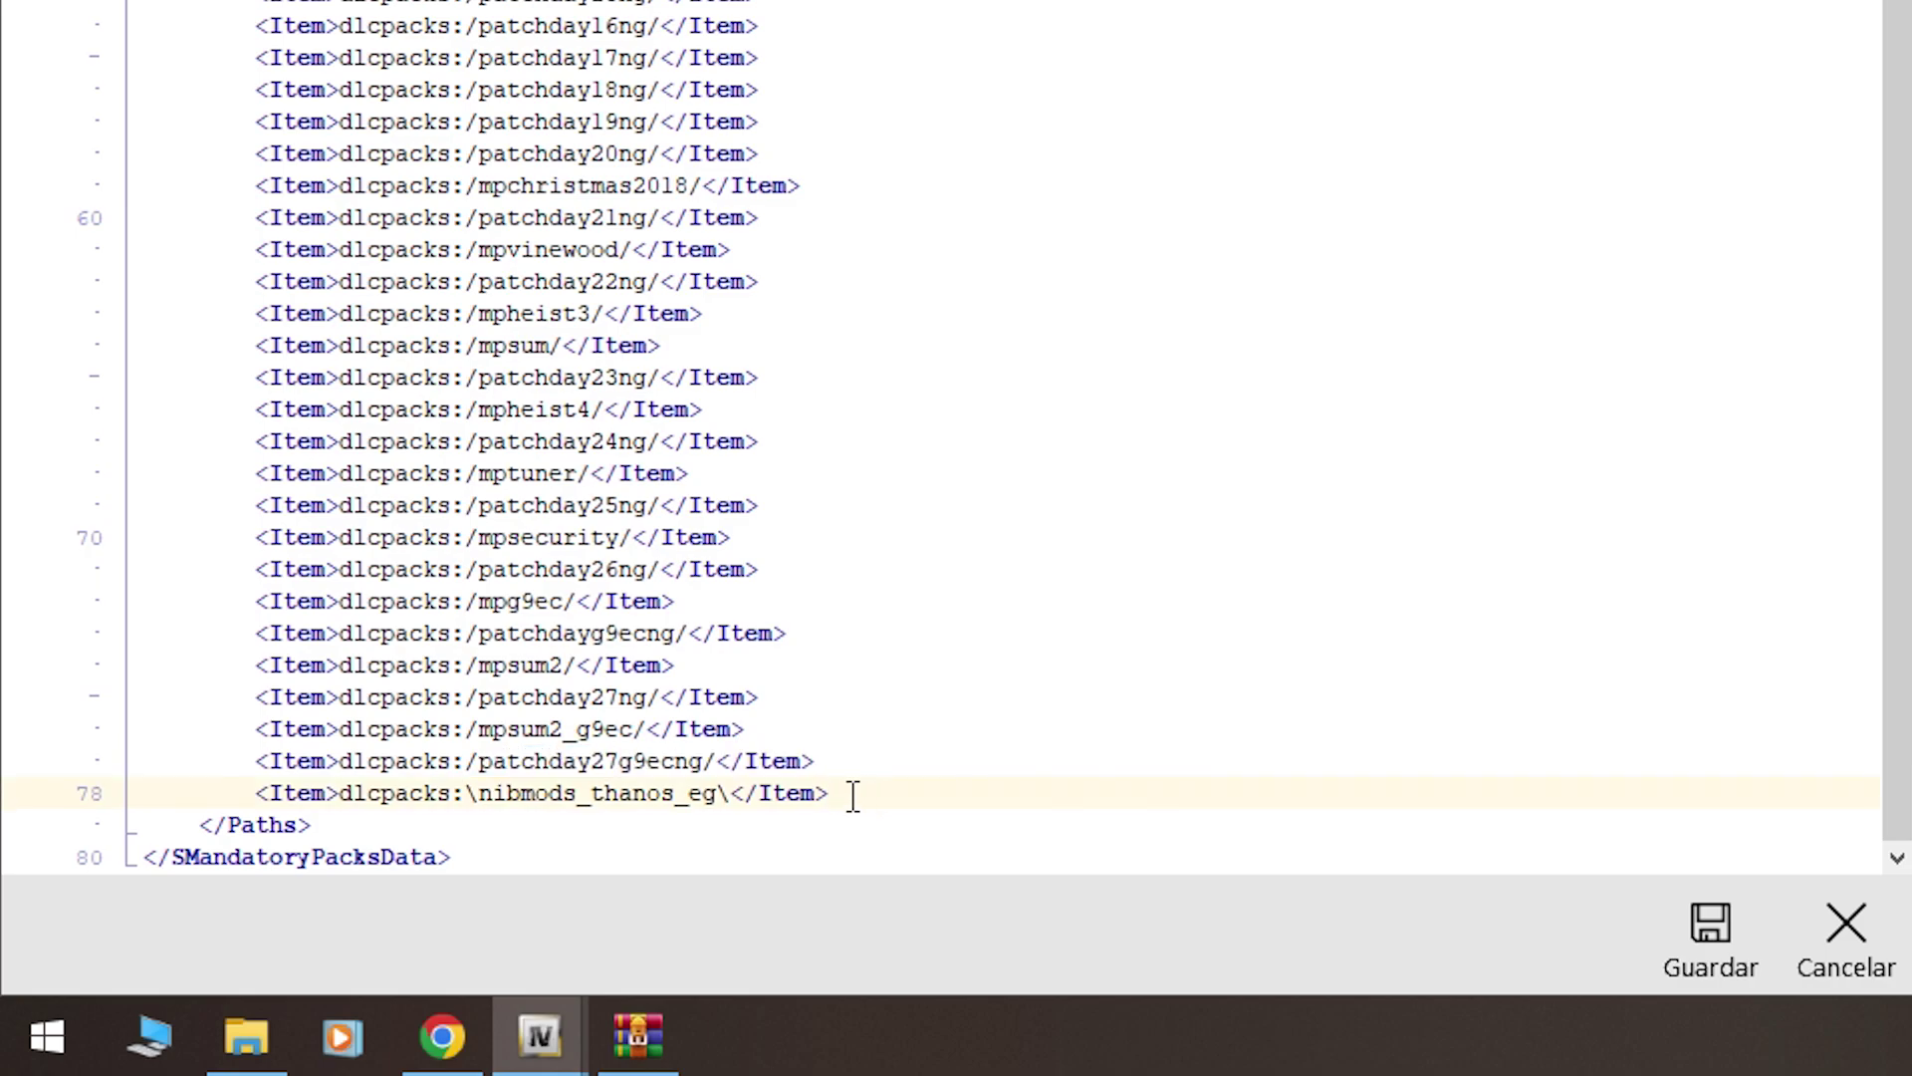
{"action": "left_click_drag", "start_coordinate": [857, 797], "coordinate": [589, 802]}
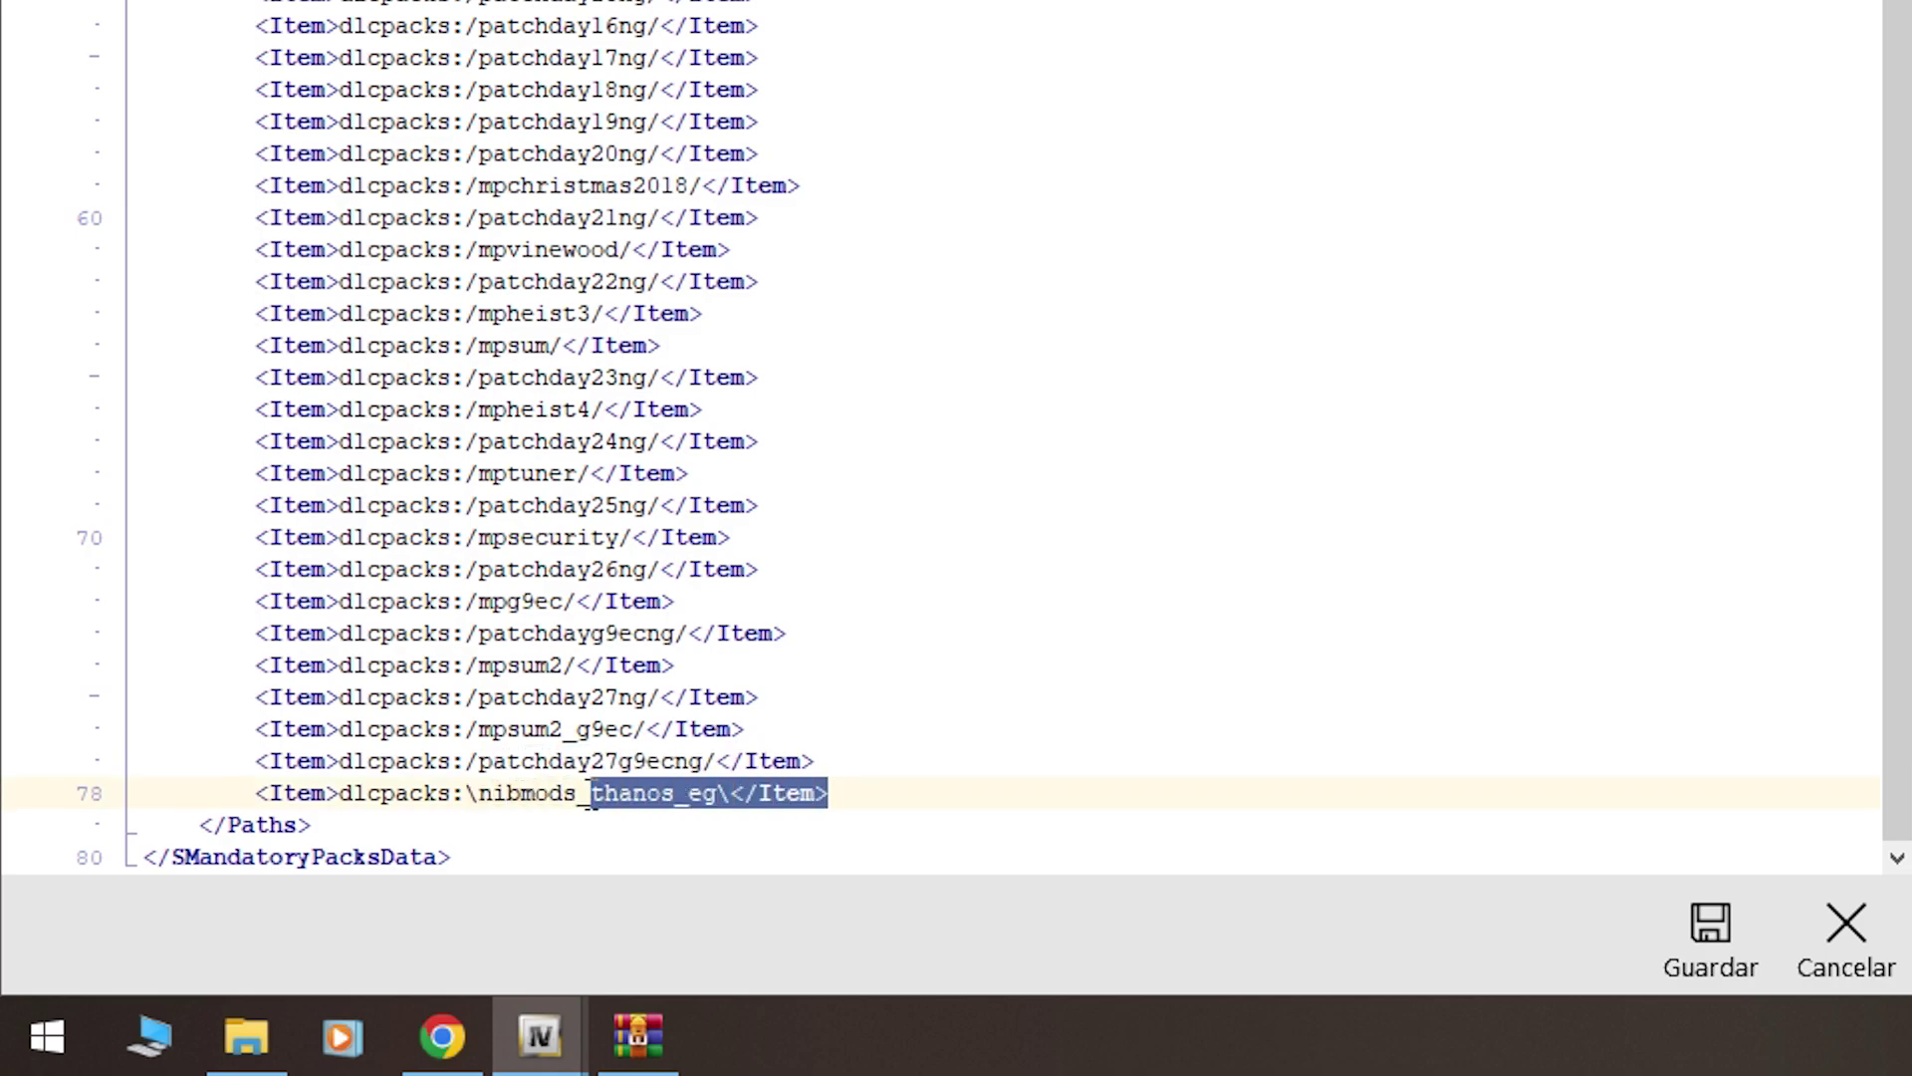
{"action": "left_click", "coordinate": [298, 828]}
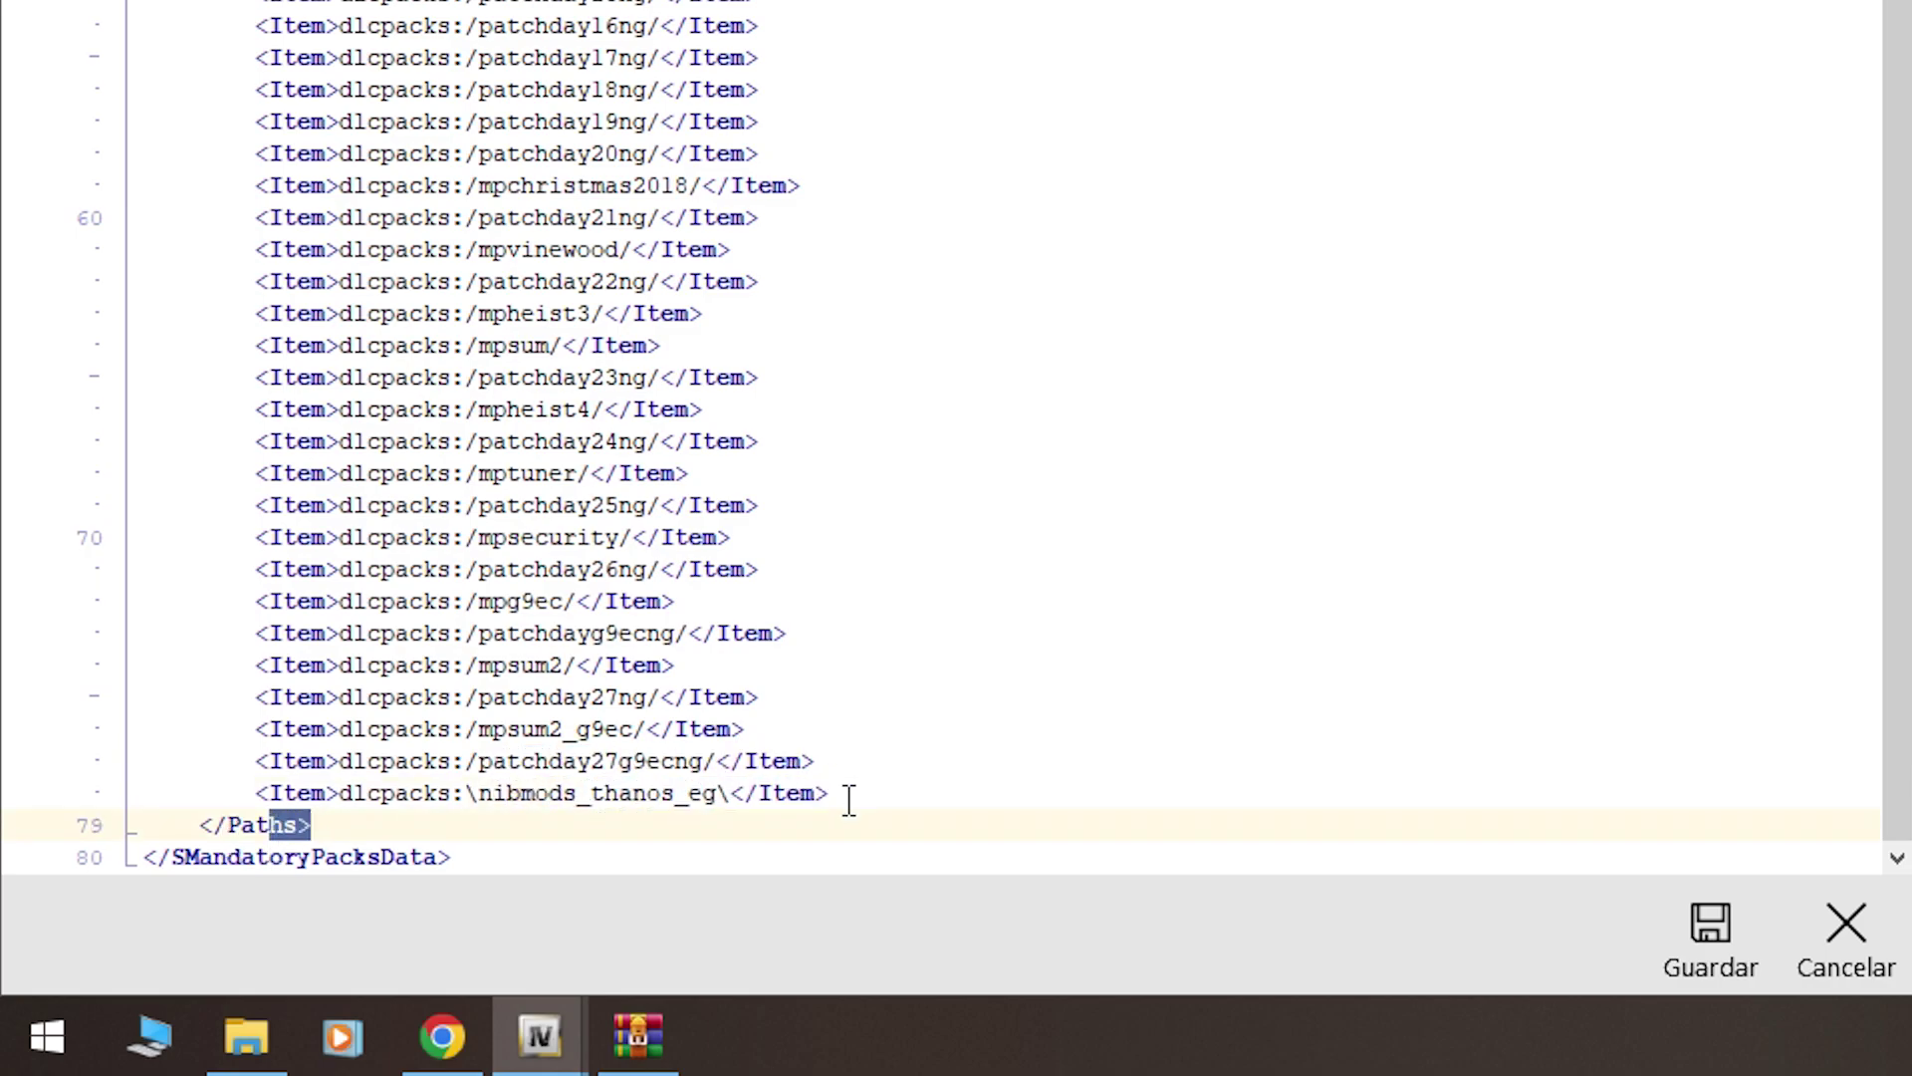
{"action": "left_click", "coordinate": [848, 794]}
{"action": "key", "text": "Return"}
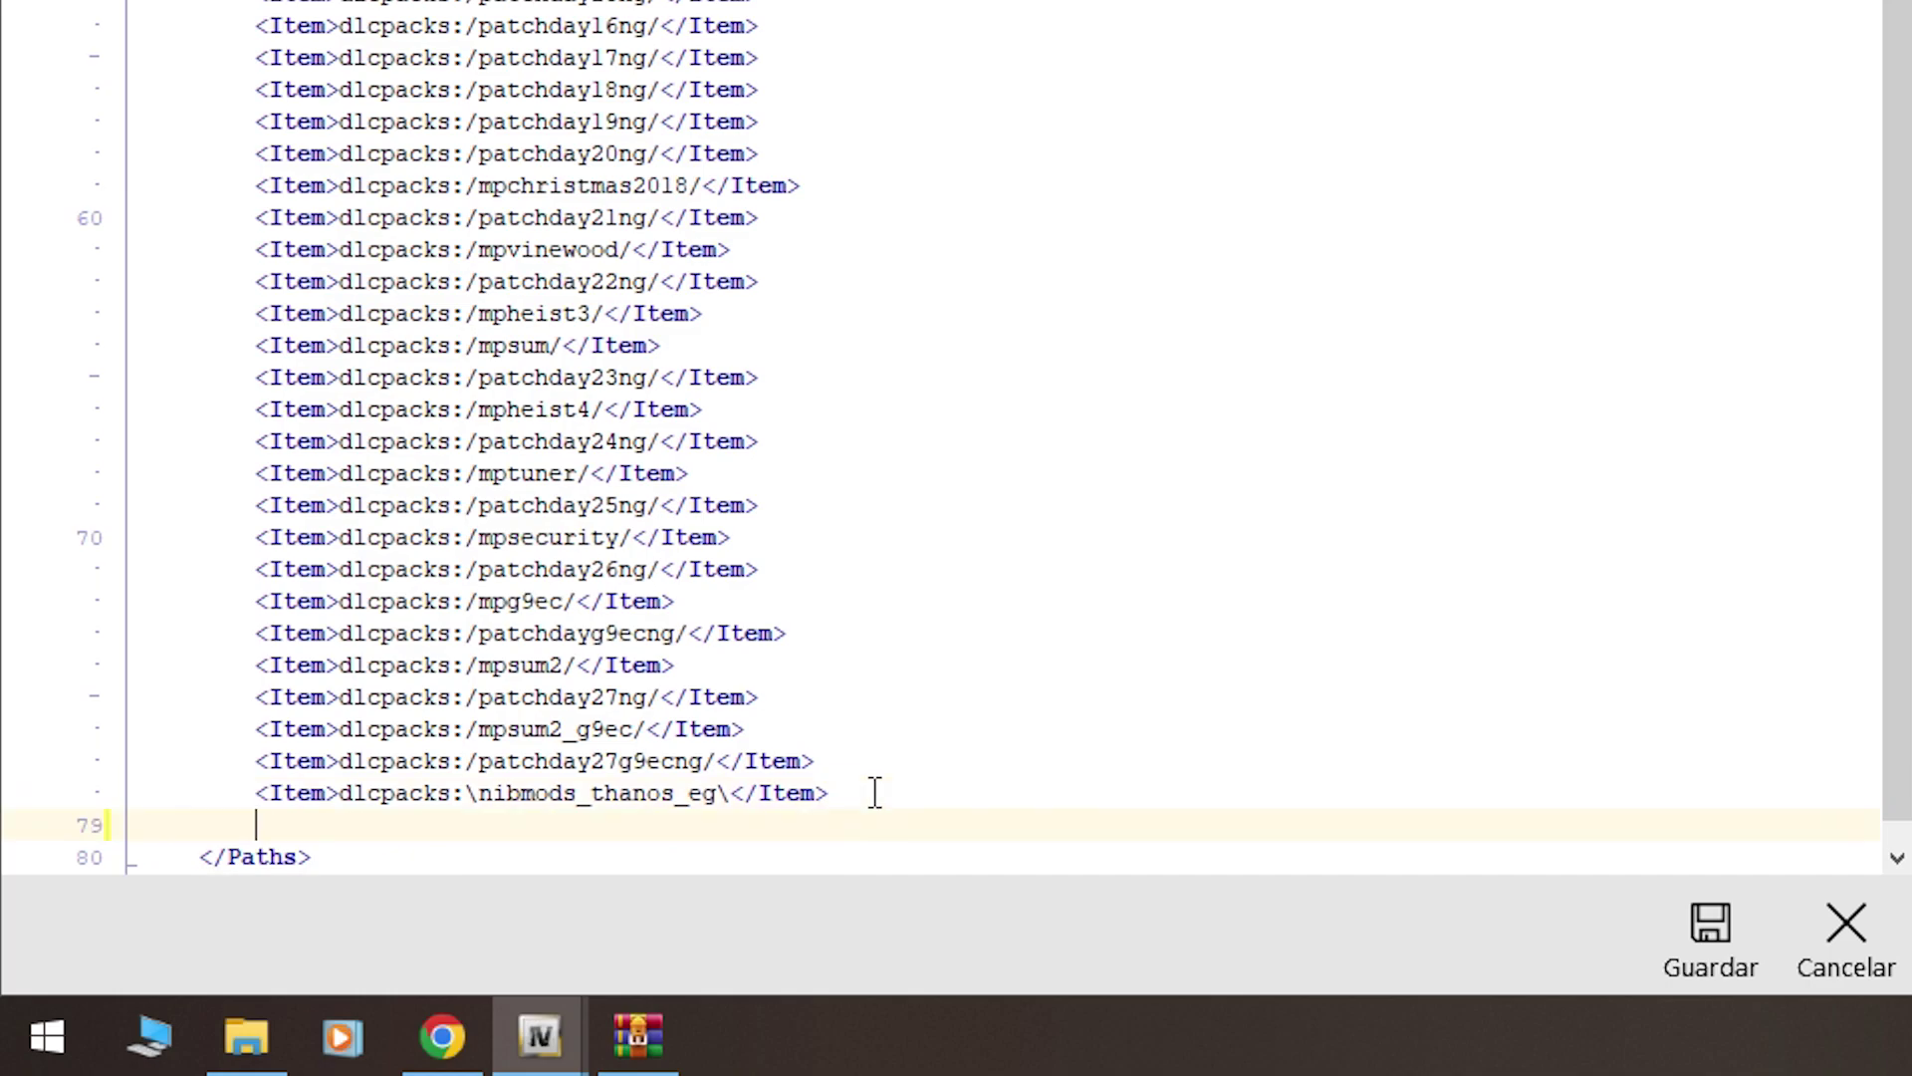
{"action": "right_click", "coordinate": [402, 832]}
{"action": "left_click", "coordinate": [478, 469]}
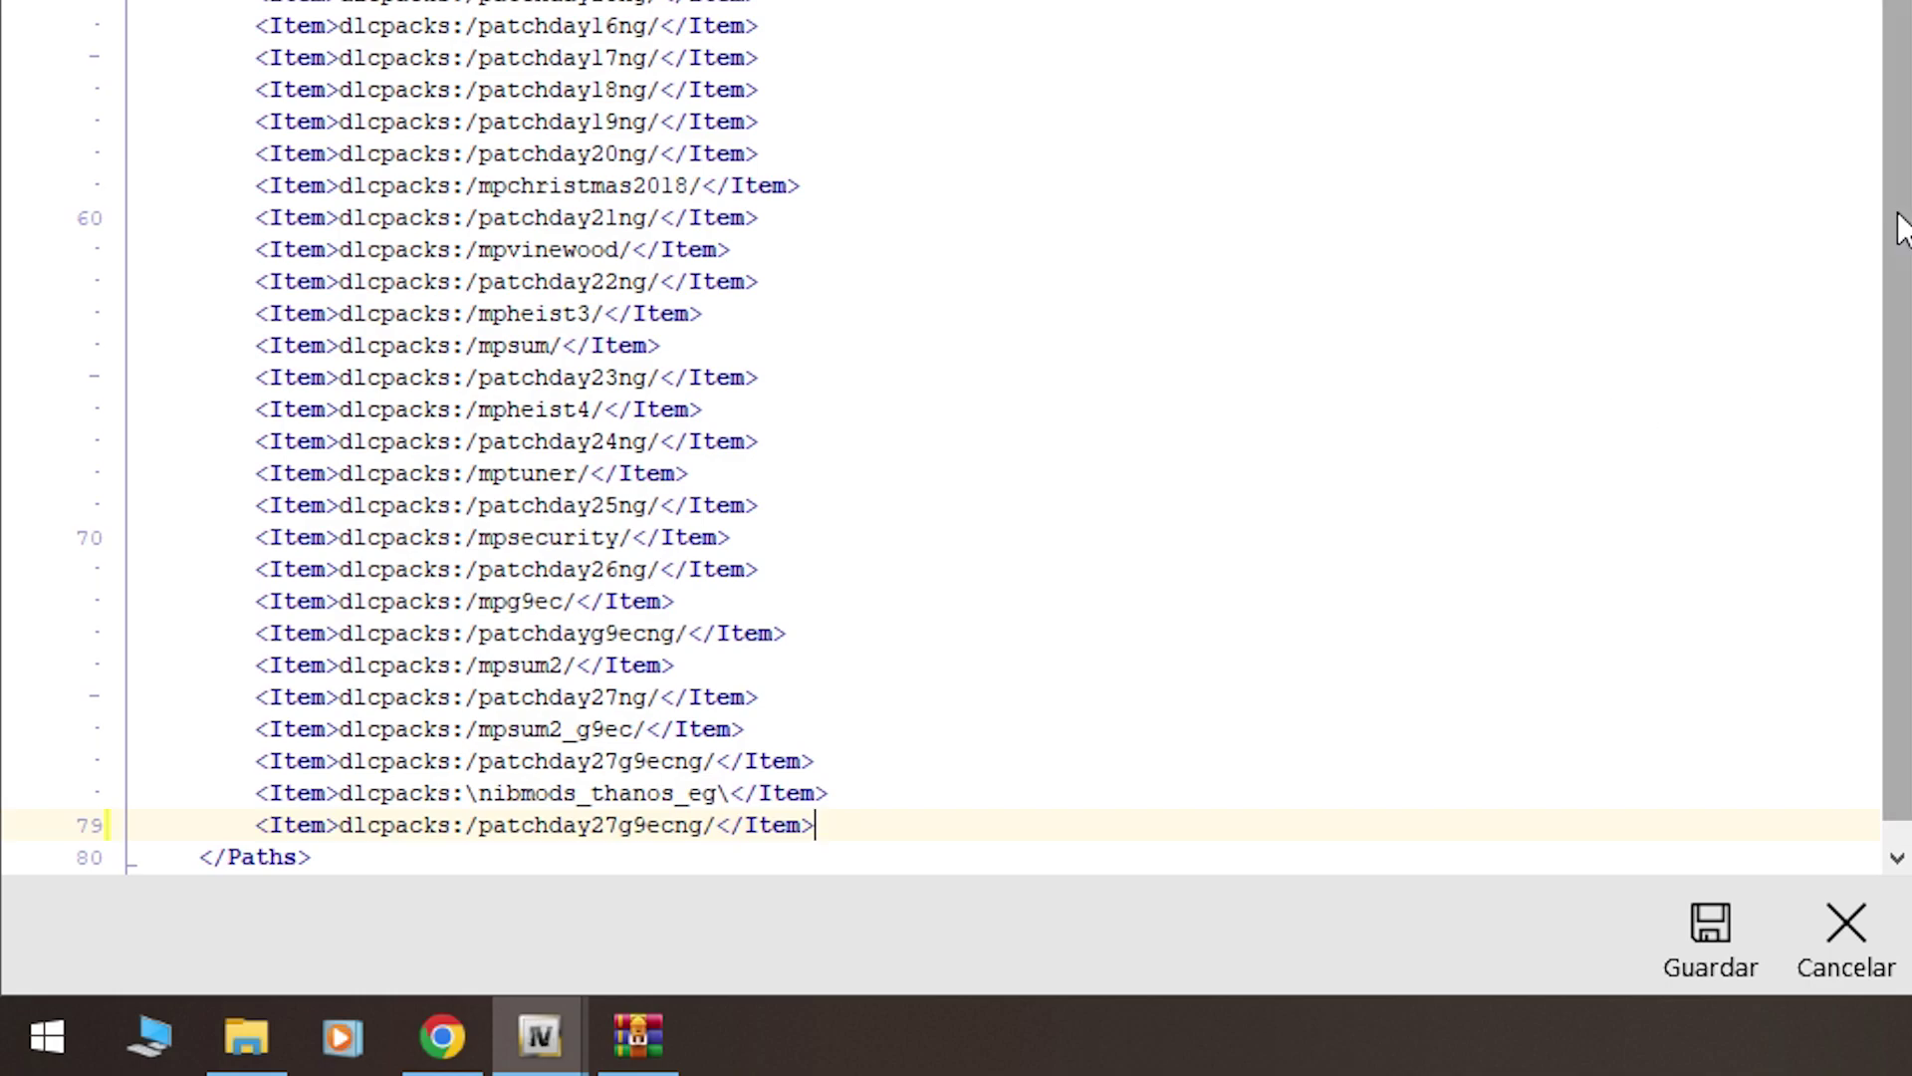
Examine the slashes around the pack names in the last three dlcpacks entries of dlclist.xml.
{"action": "left_click_drag", "start_coordinate": [1903, 235], "coordinate": [1903, 304]}
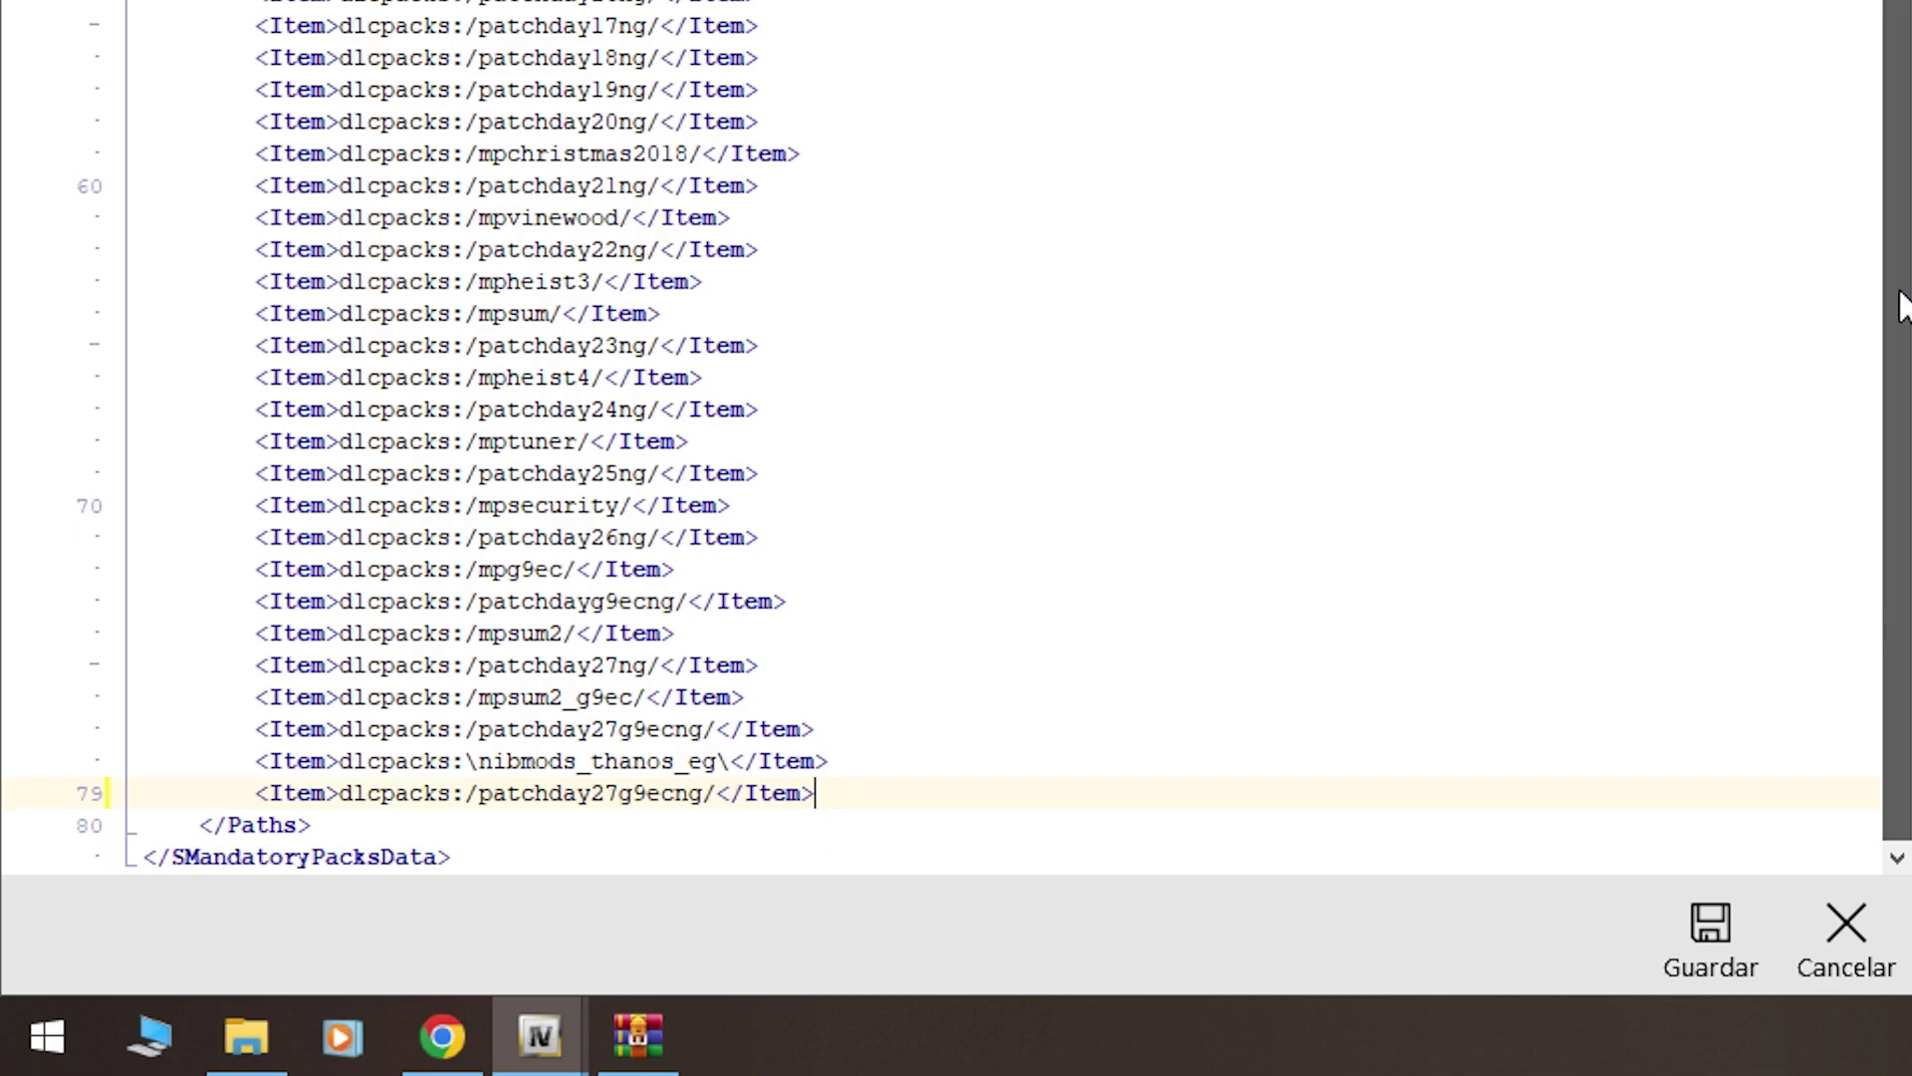
{"action": "left_click", "coordinate": [717, 794]}
{"action": "left_click_drag", "start_coordinate": [717, 795], "coordinate": [709, 795]}
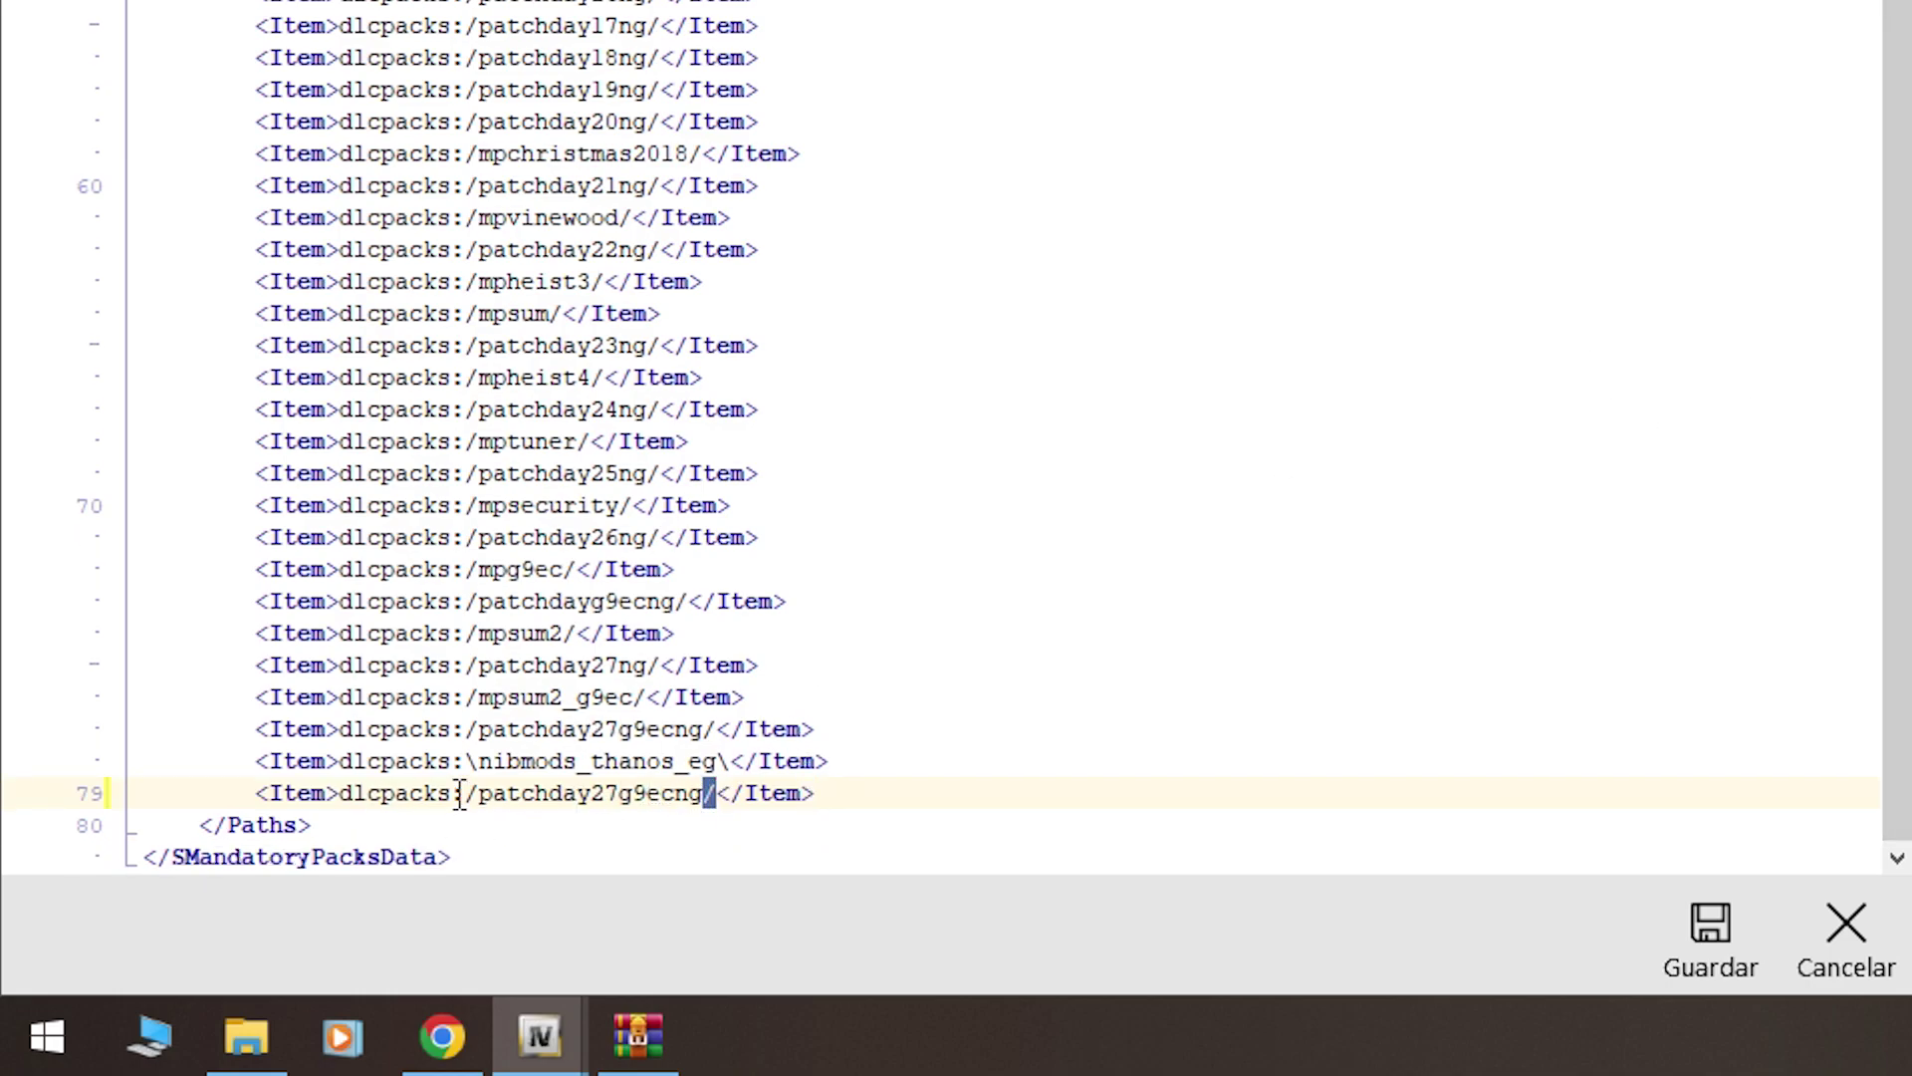
{"action": "mouse_move", "coordinate": [461, 796]}
{"action": "left_mouse_down"}
{"action": "mouse_move", "coordinate": [705, 801]}
{"action": "mouse_move", "coordinate": [488, 804]}
{"action": "left_mouse_up"}
{"action": "left_click", "coordinate": [664, 797]}
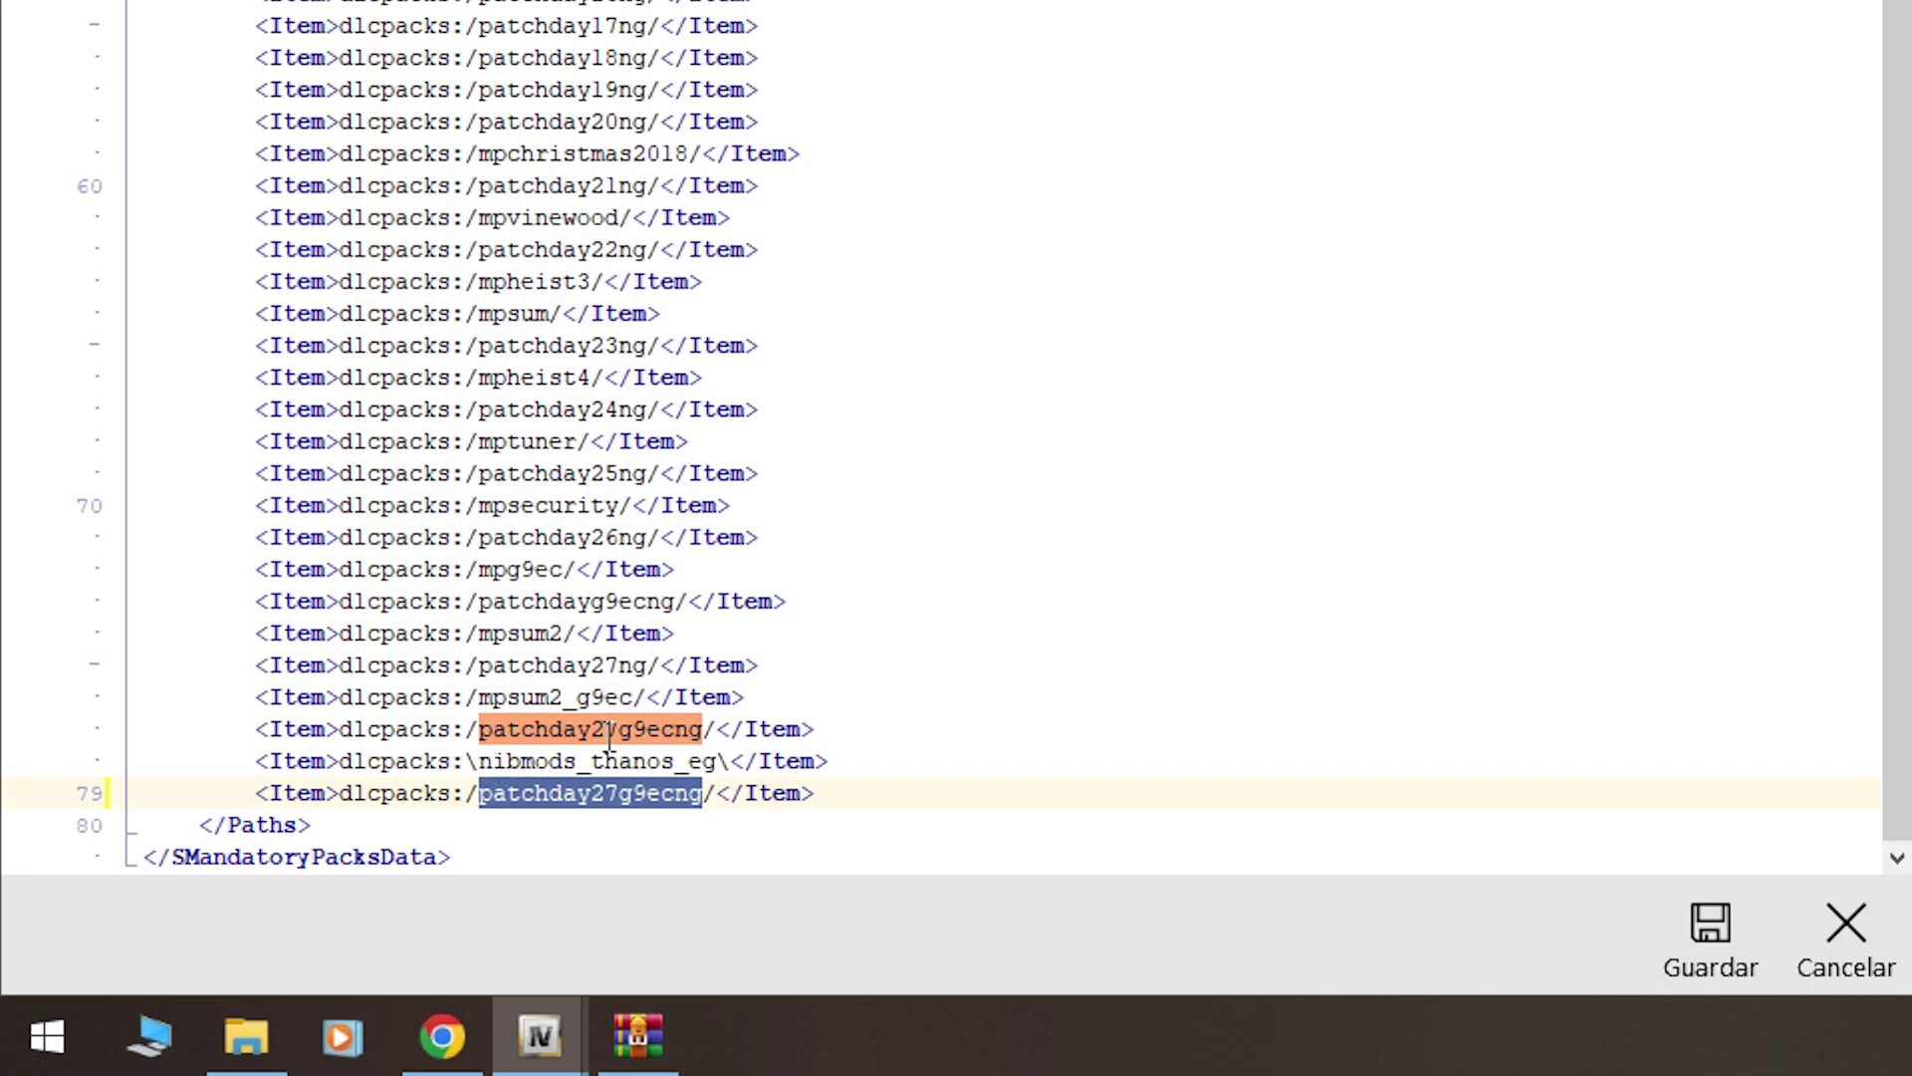
{"action": "left_click", "coordinate": [469, 727]}
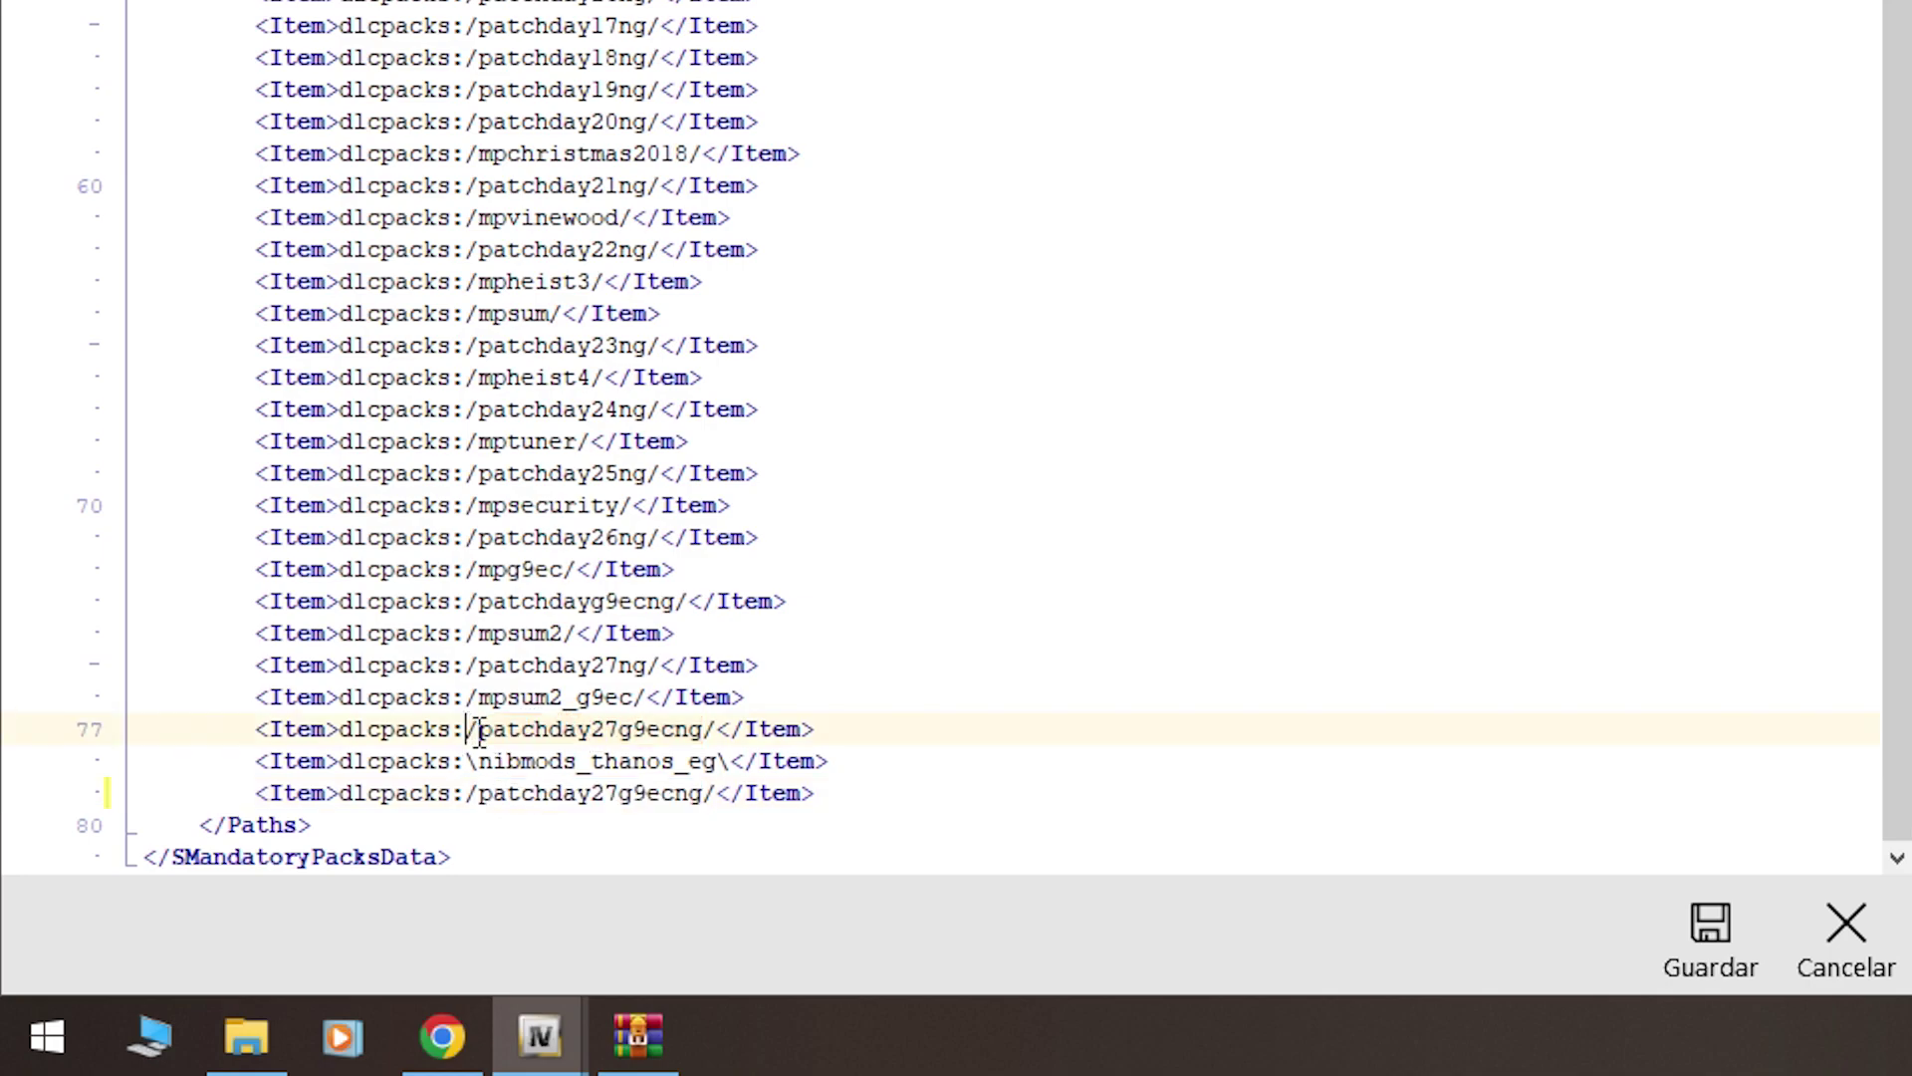
{"action": "left_click_drag", "start_coordinate": [812, 734], "coordinate": [566, 757]}
{"action": "left_click", "coordinate": [495, 730]}
{"action": "left_click_drag", "start_coordinate": [730, 729], "coordinate": [464, 732]}
{"action": "left_click", "coordinate": [471, 736]}
{"action": "left_click_drag", "start_coordinate": [478, 764], "coordinate": [467, 764]}
{"action": "left_click_drag", "start_coordinate": [481, 793], "coordinate": [468, 797]}
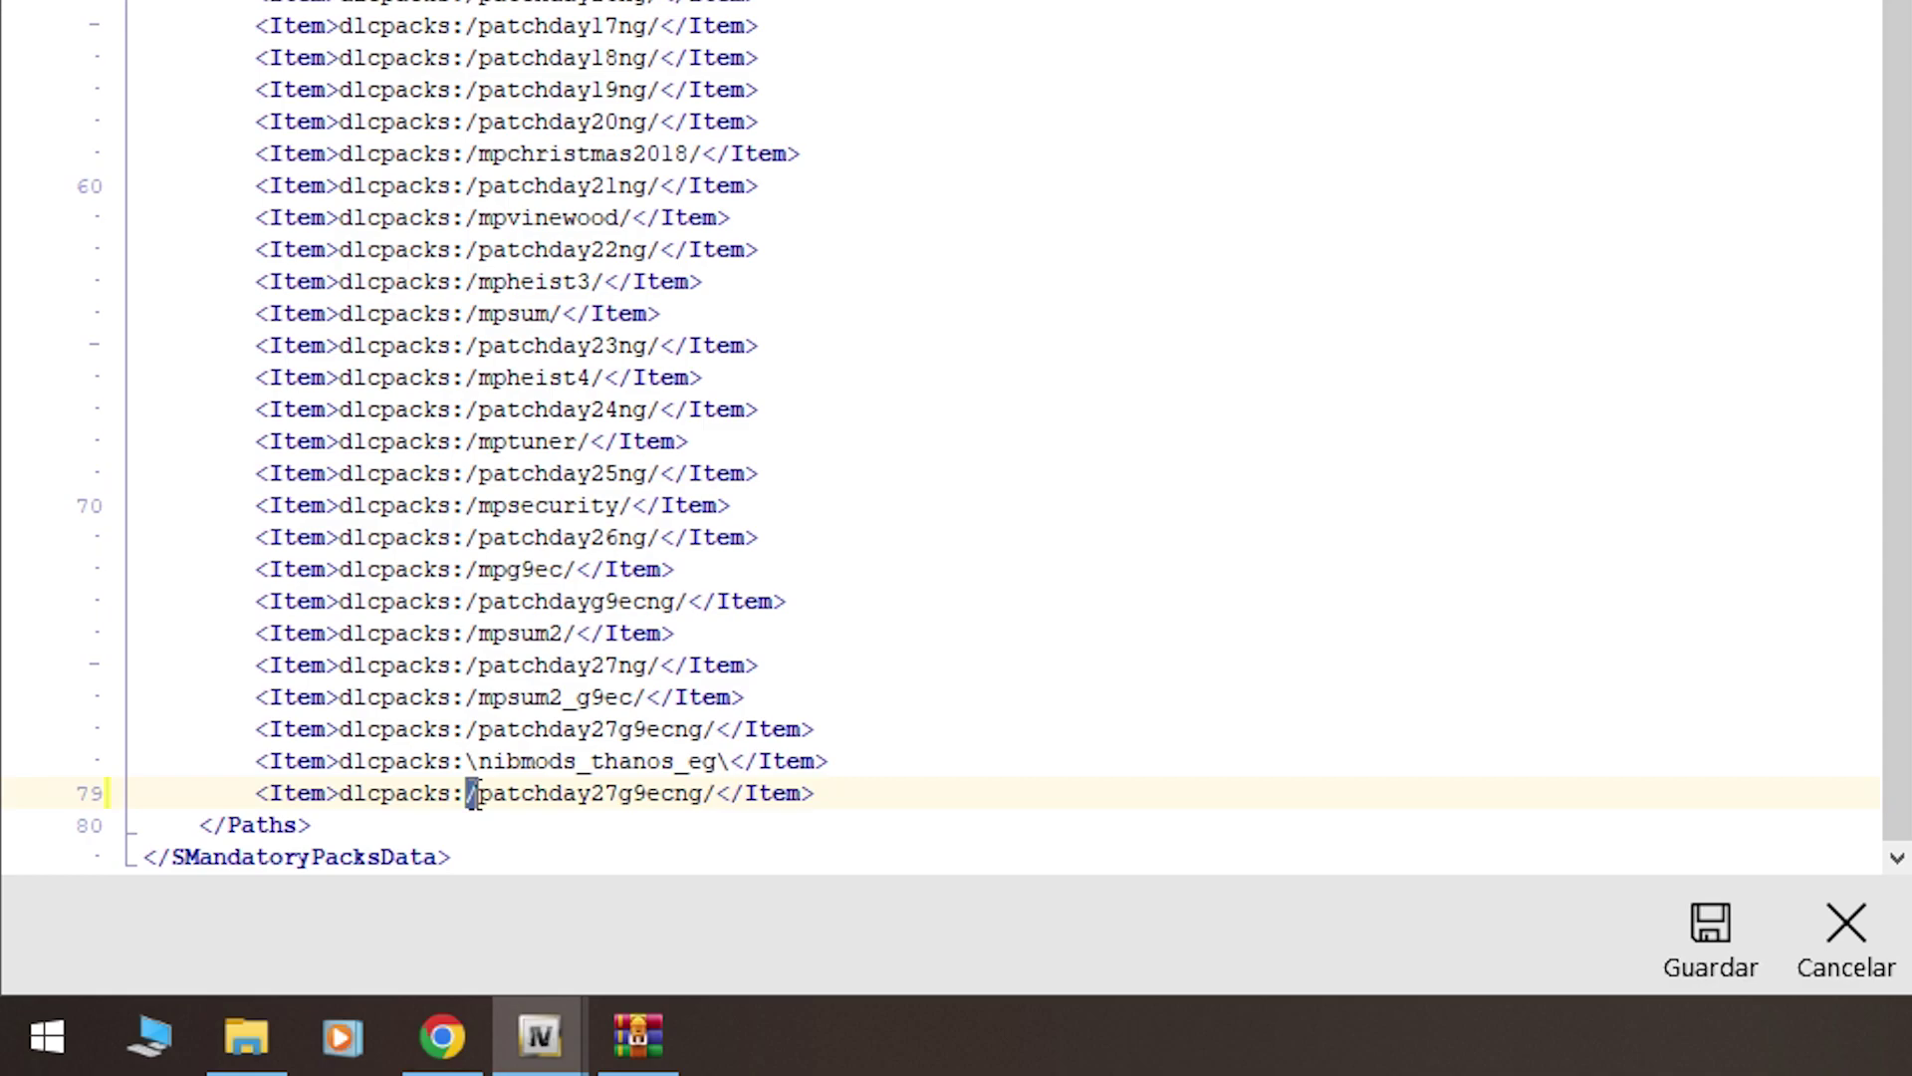
Replace the pack name in the last entry with addonpeds, copied from the folder name in the AddonPeds archive.
{"action": "double_click", "coordinate": [705, 793]}
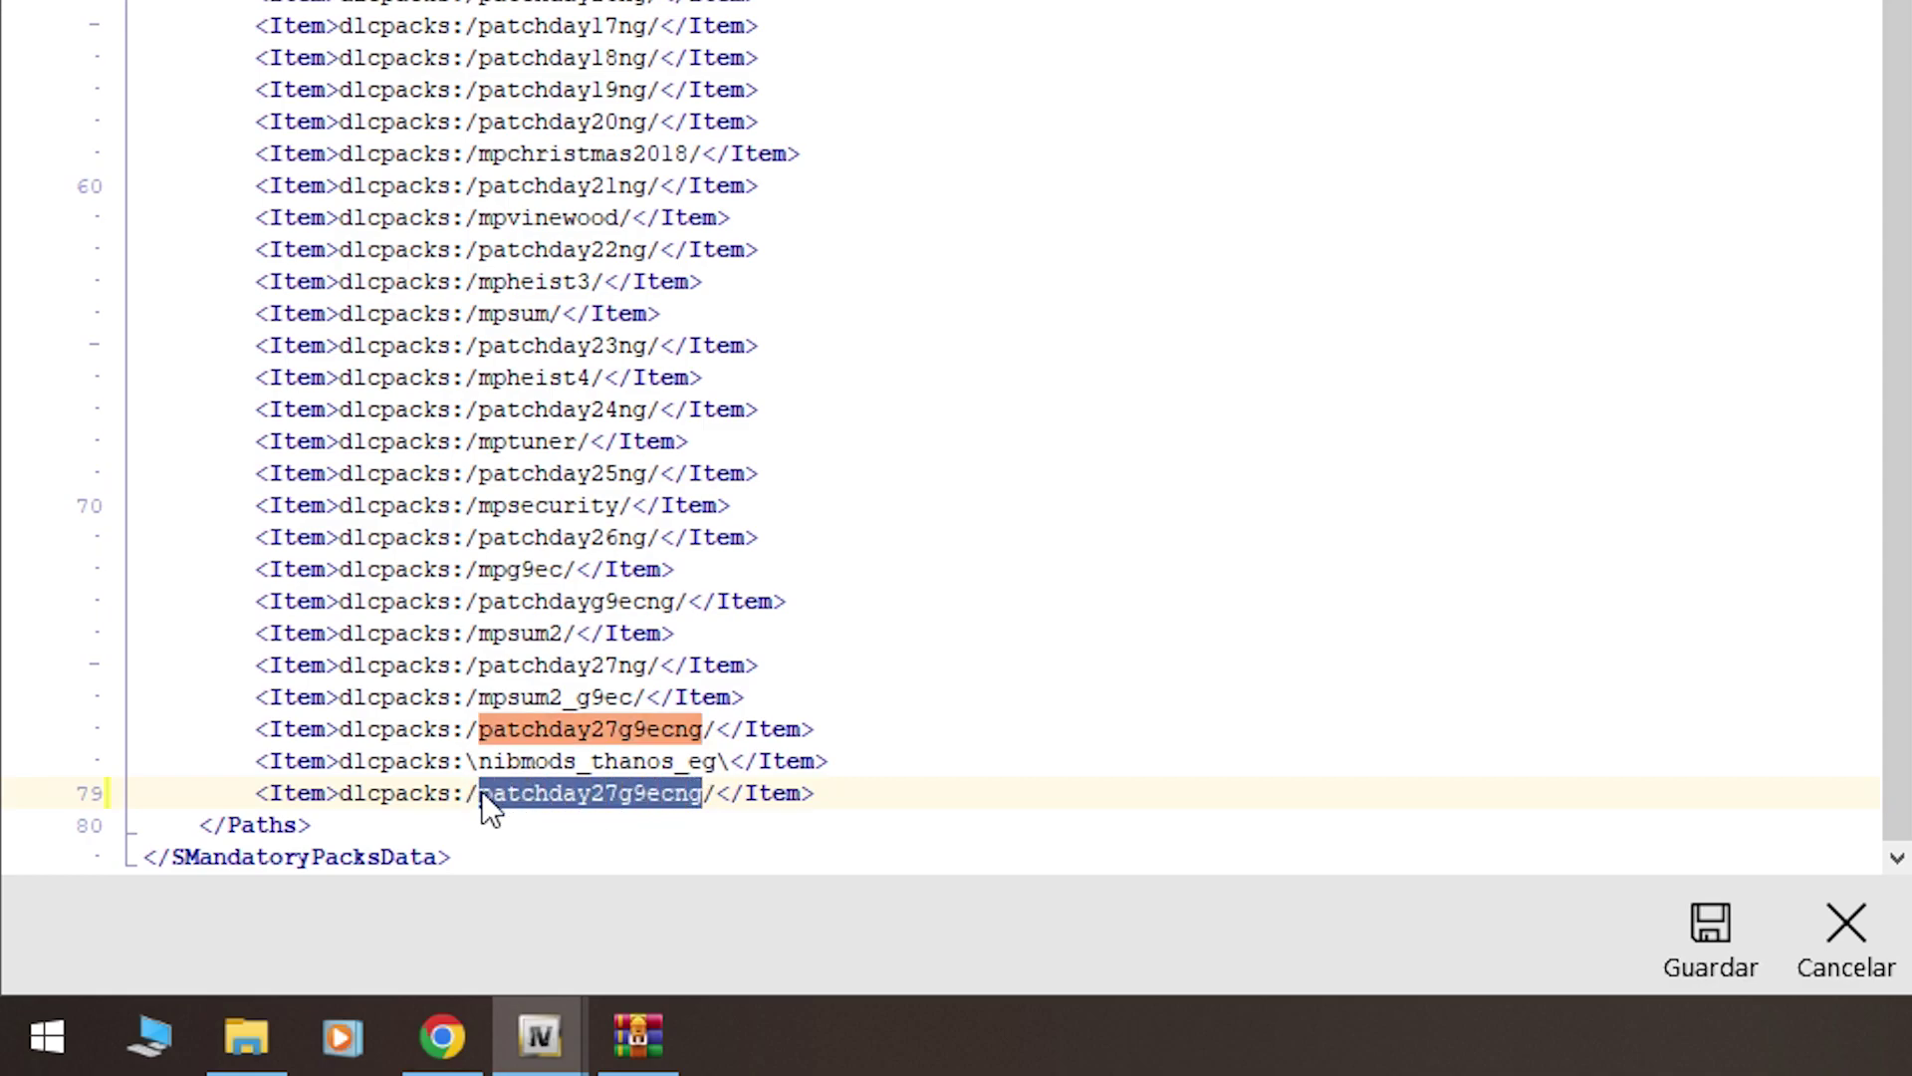
{"action": "key", "text": "Delete"}
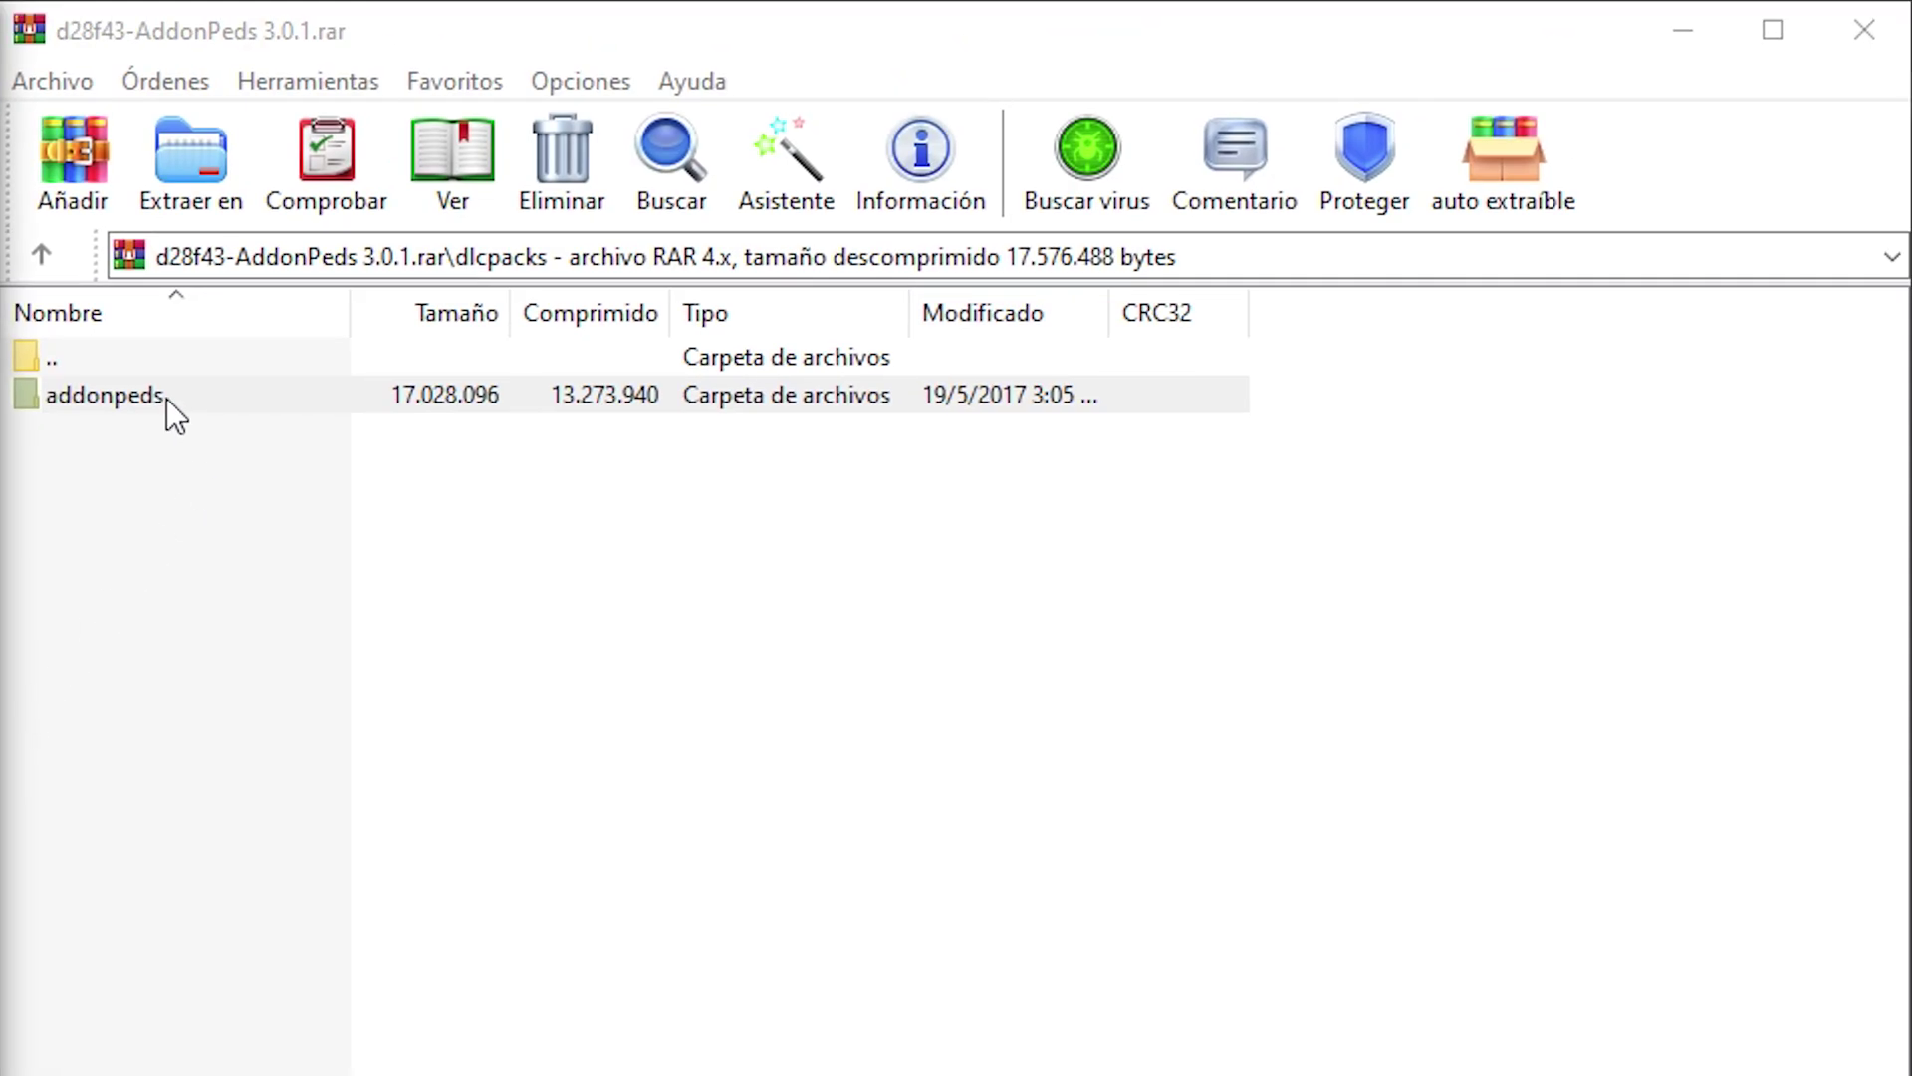
{"action": "left_click", "coordinate": [201, 392]}
{"action": "left_click", "coordinate": [202, 392]}
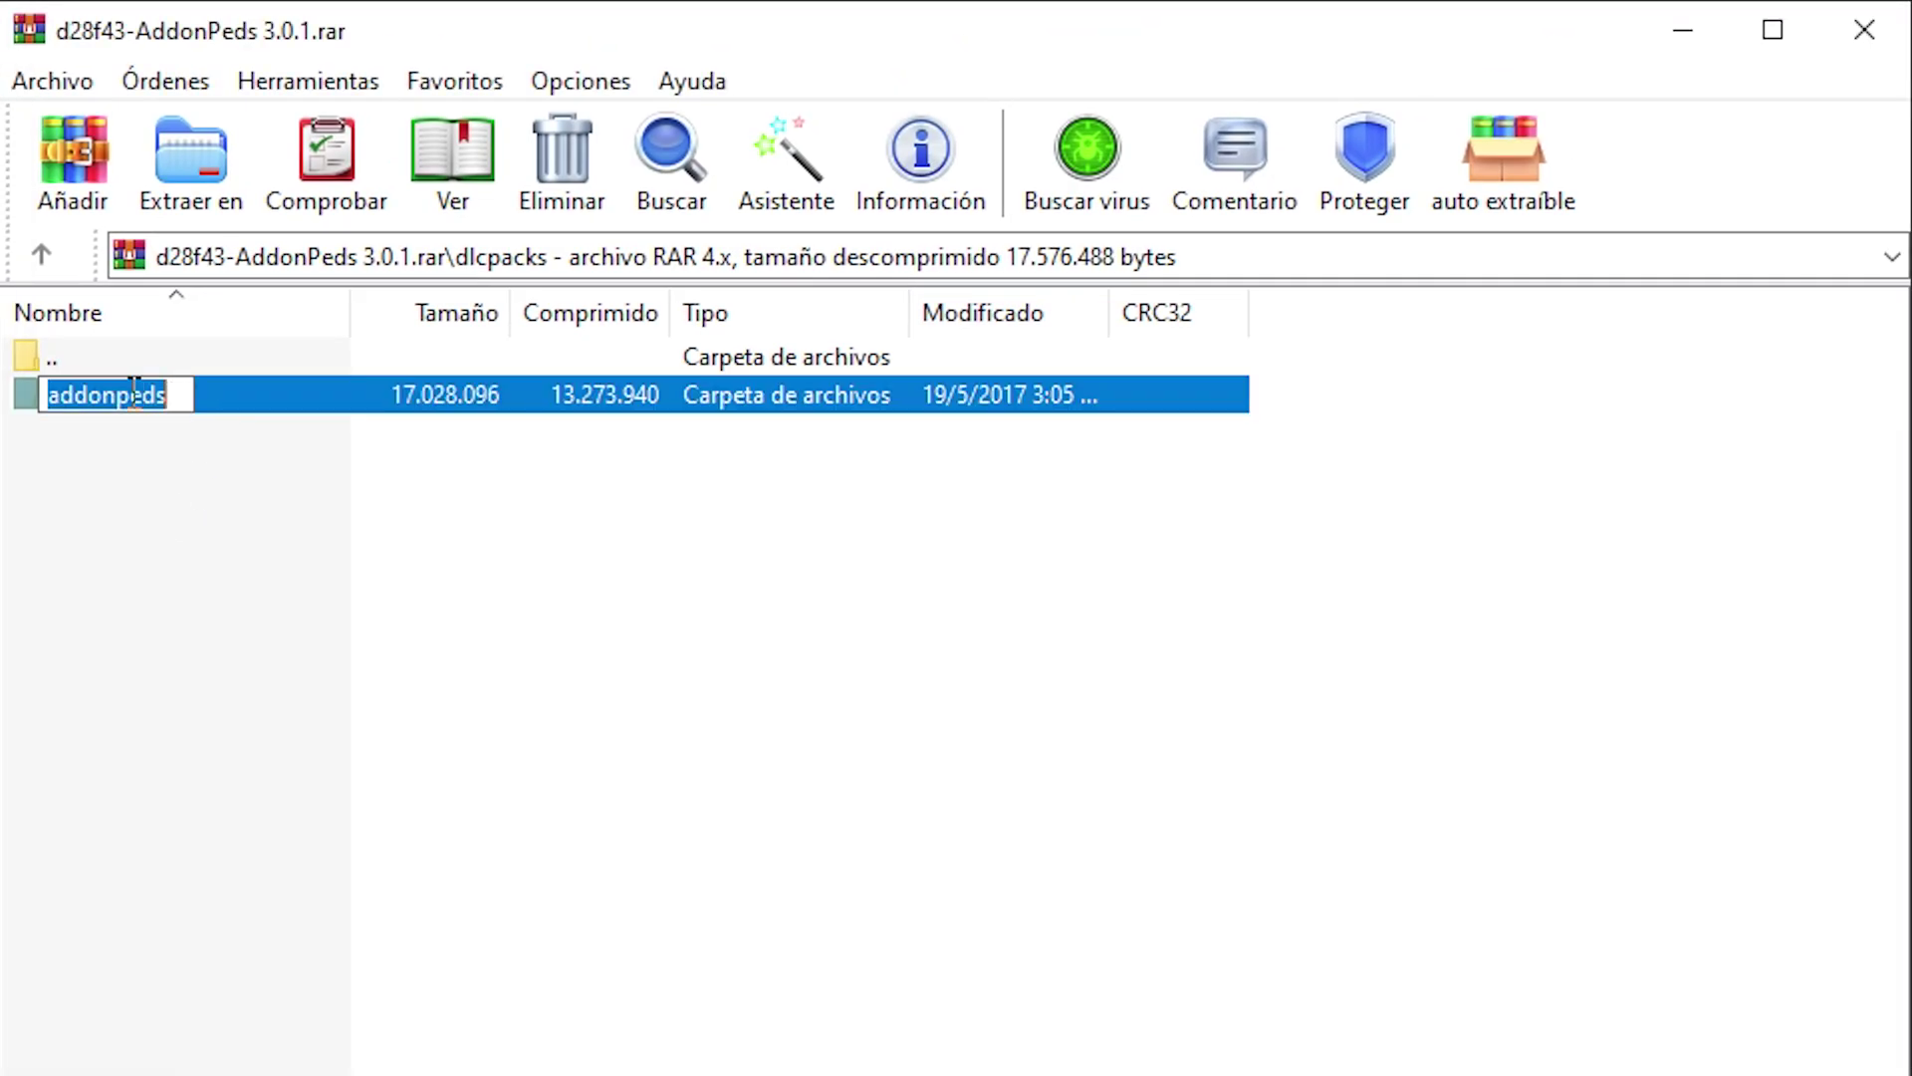
{"action": "key", "text": "Escape"}
{"action": "left_click", "coordinate": [289, 842]}
{"action": "key", "text": "super+c"}
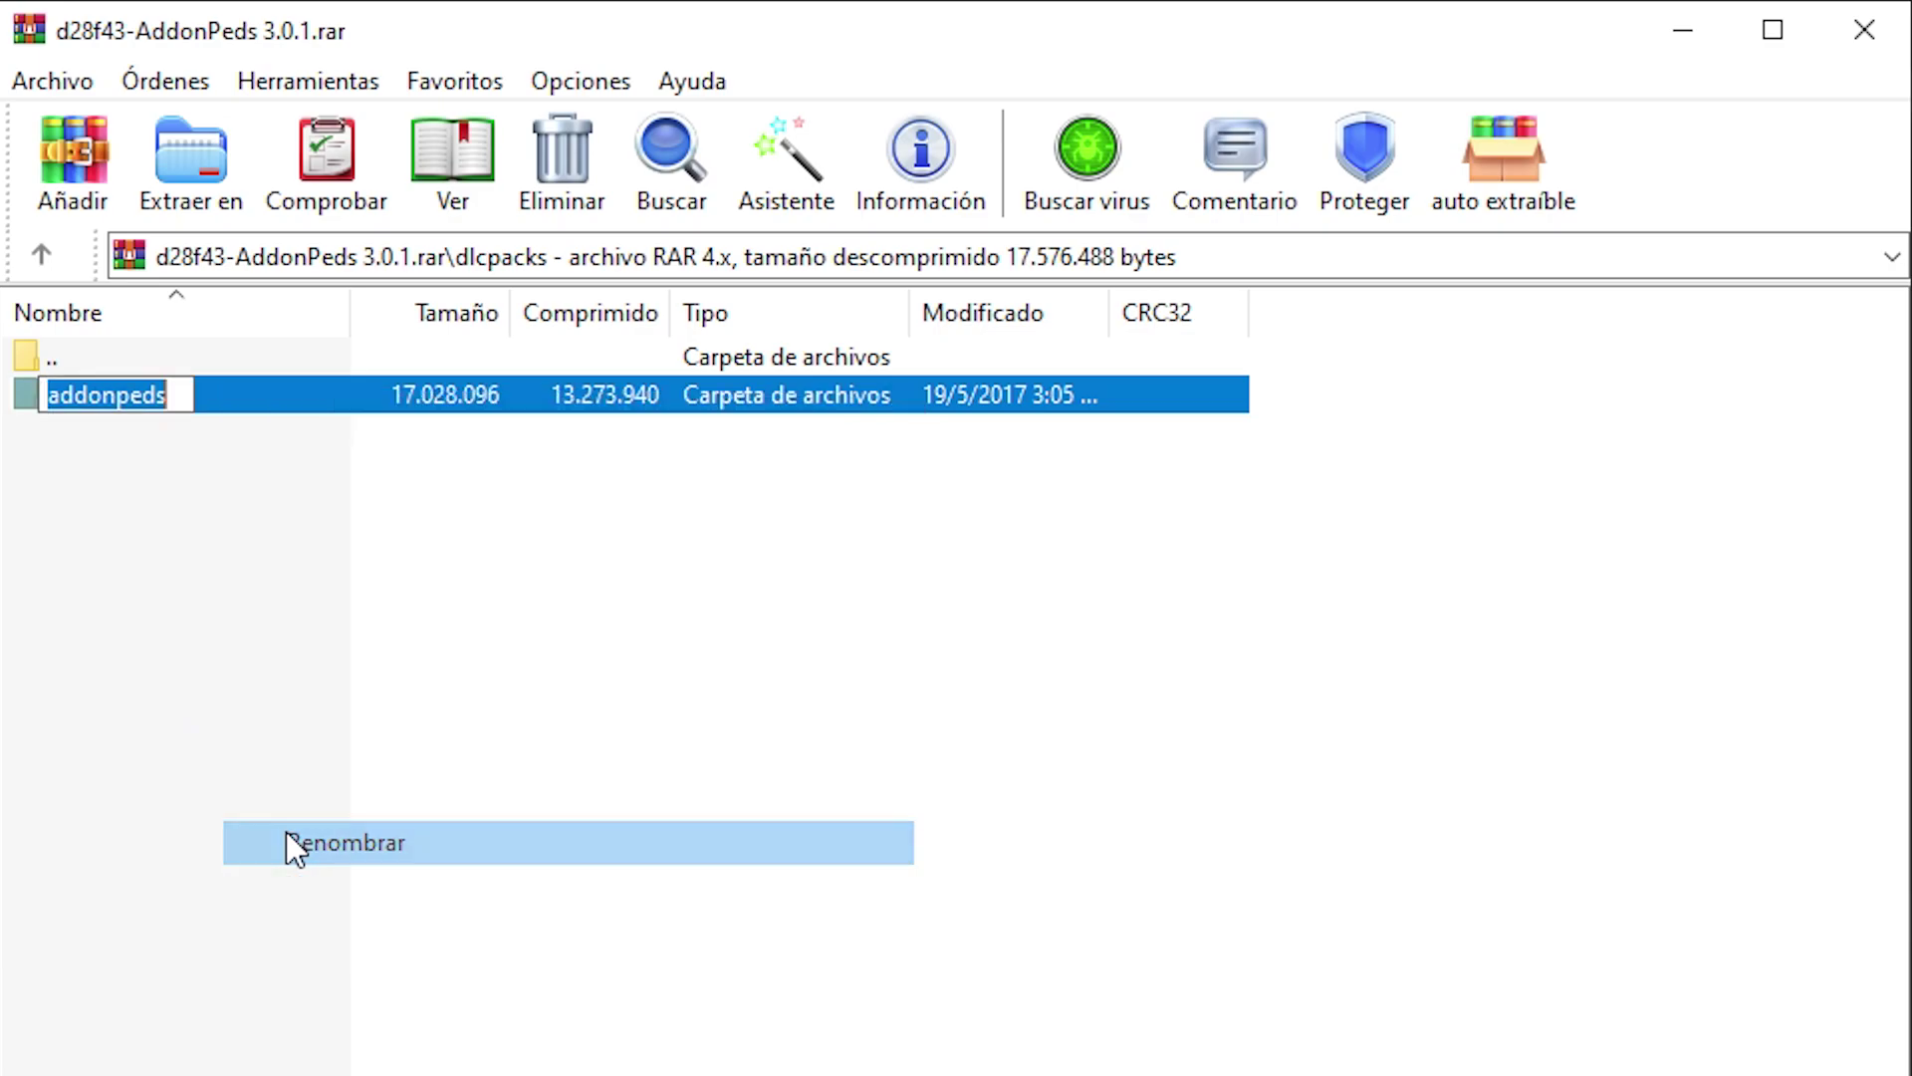
{"action": "right_click", "coordinate": [129, 395]}
{"action": "left_click", "coordinate": [201, 523]}
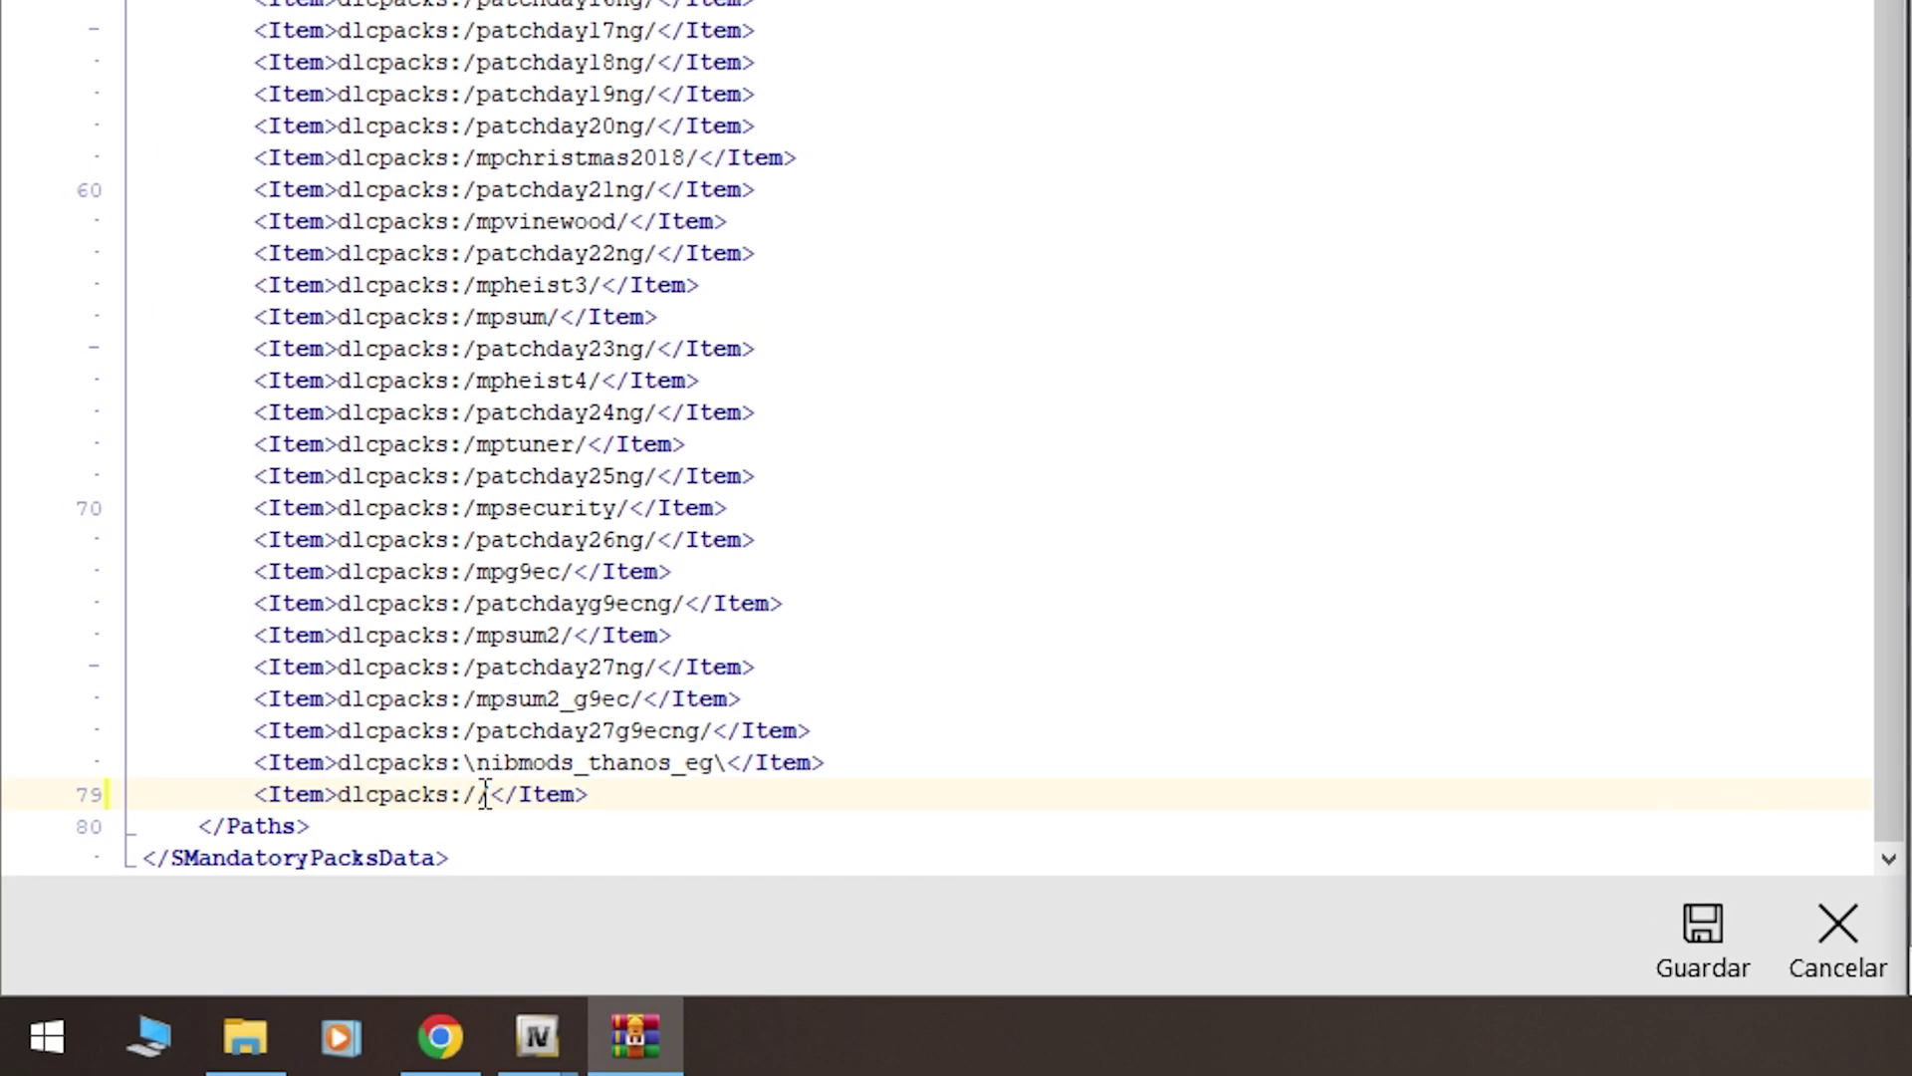
{"action": "right_click", "coordinate": [485, 796]}
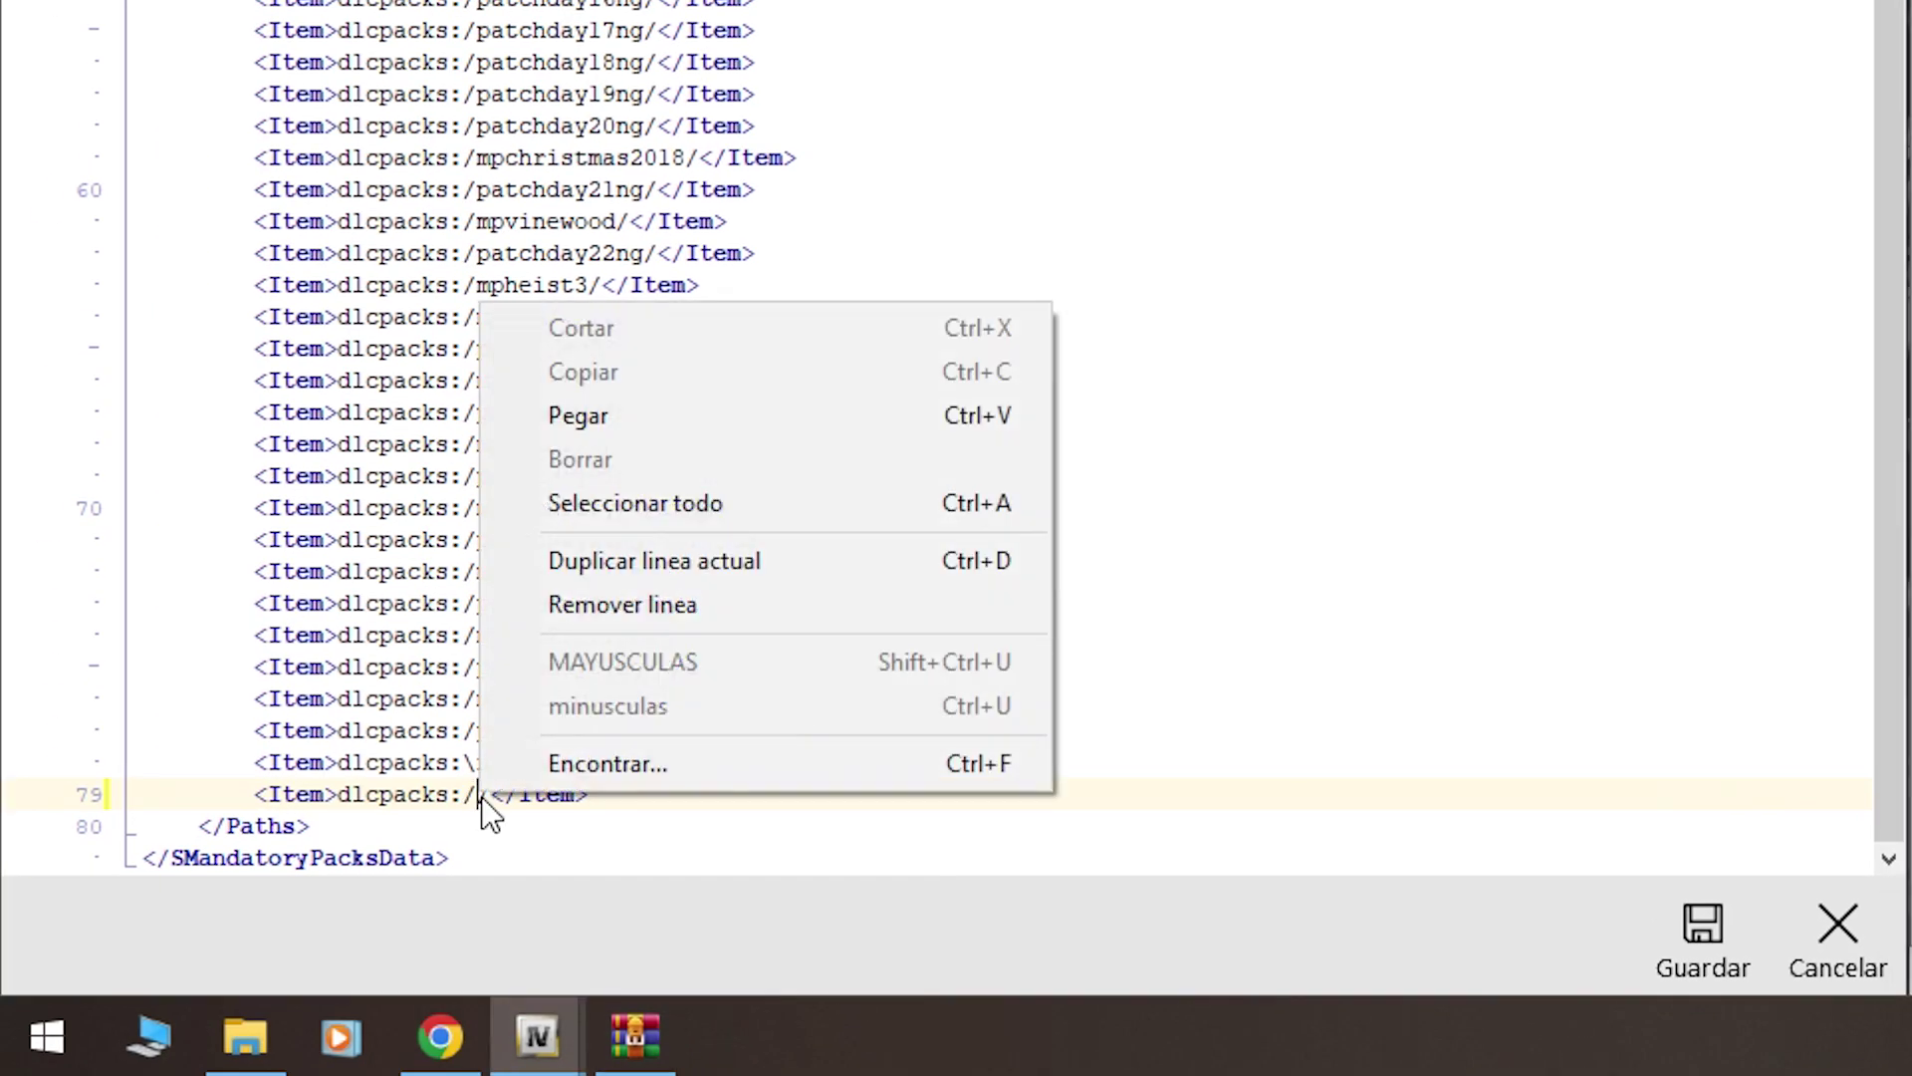
{"action": "left_click", "coordinate": [574, 415]}
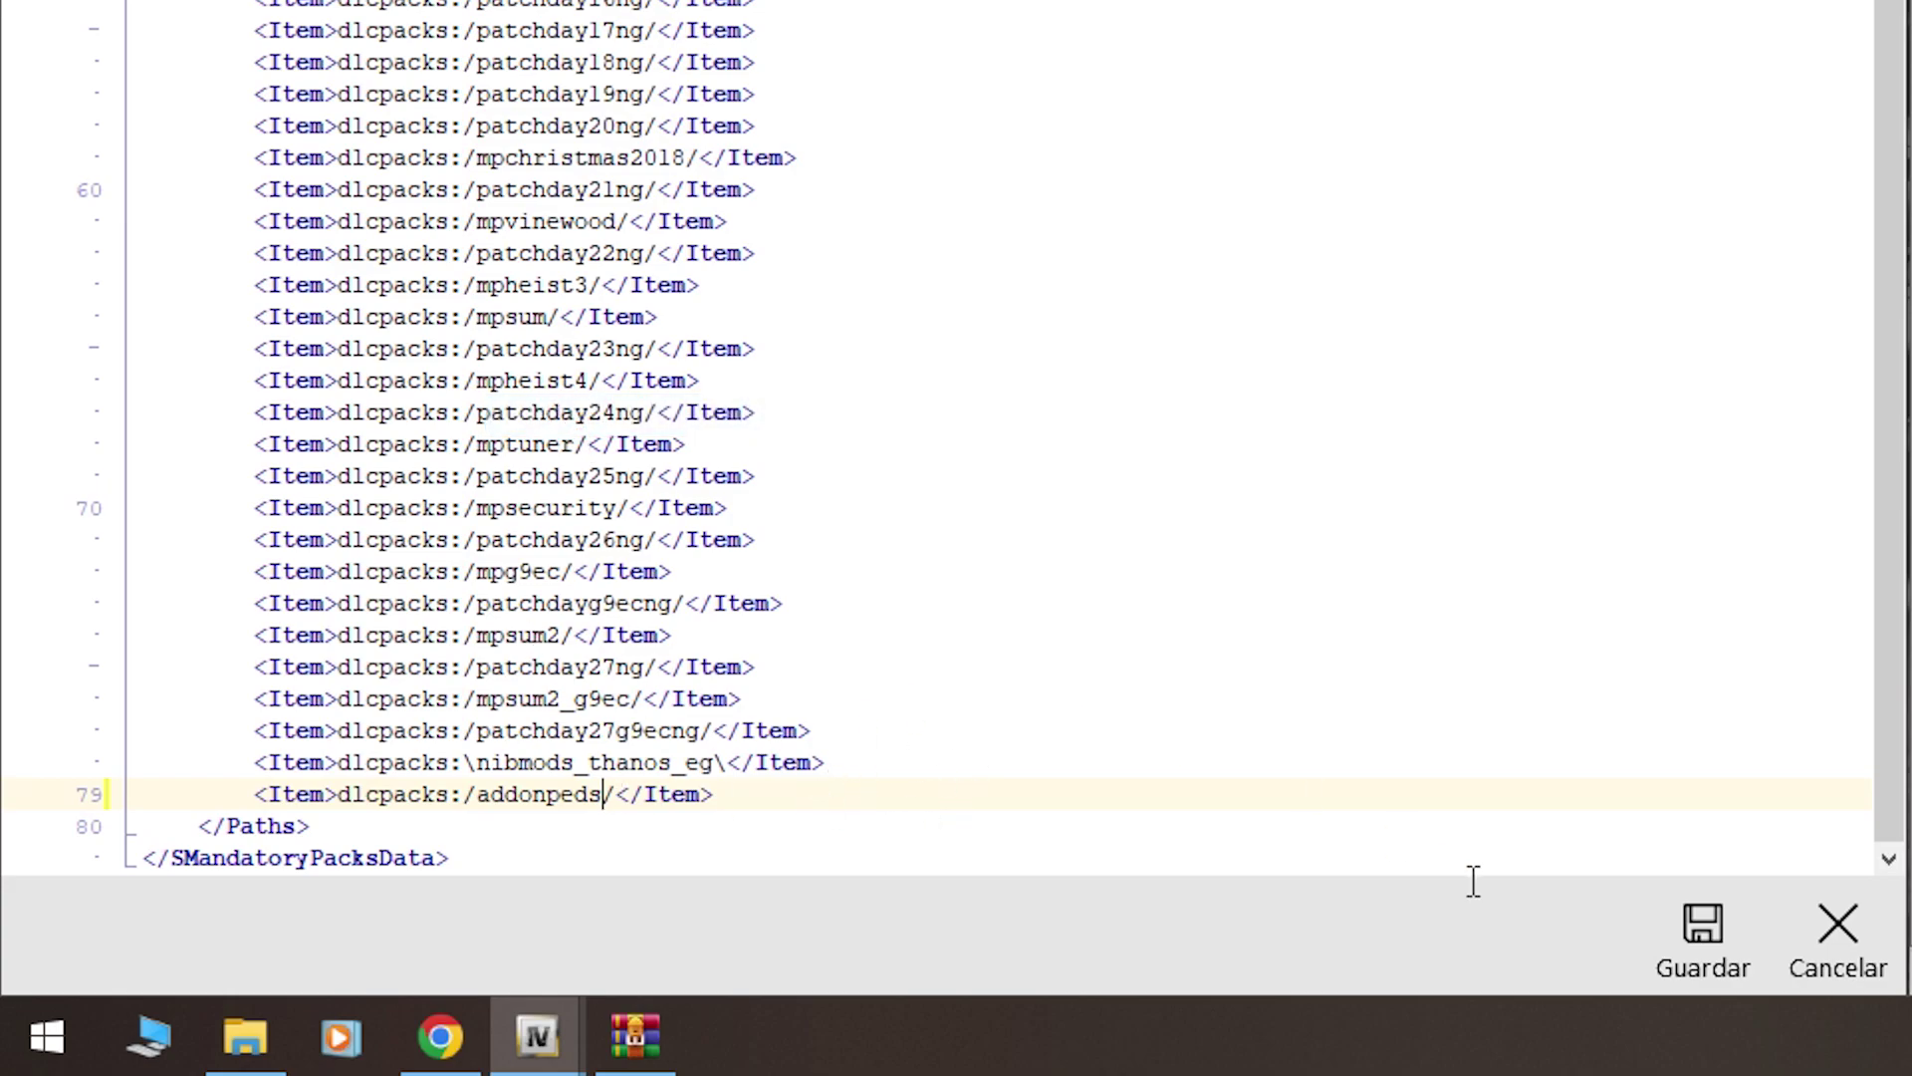
Save the edited dlclist.xml, return to the GTA V root folder and minimize OpenIV.
{"action": "left_click", "coordinate": [1701, 936]}
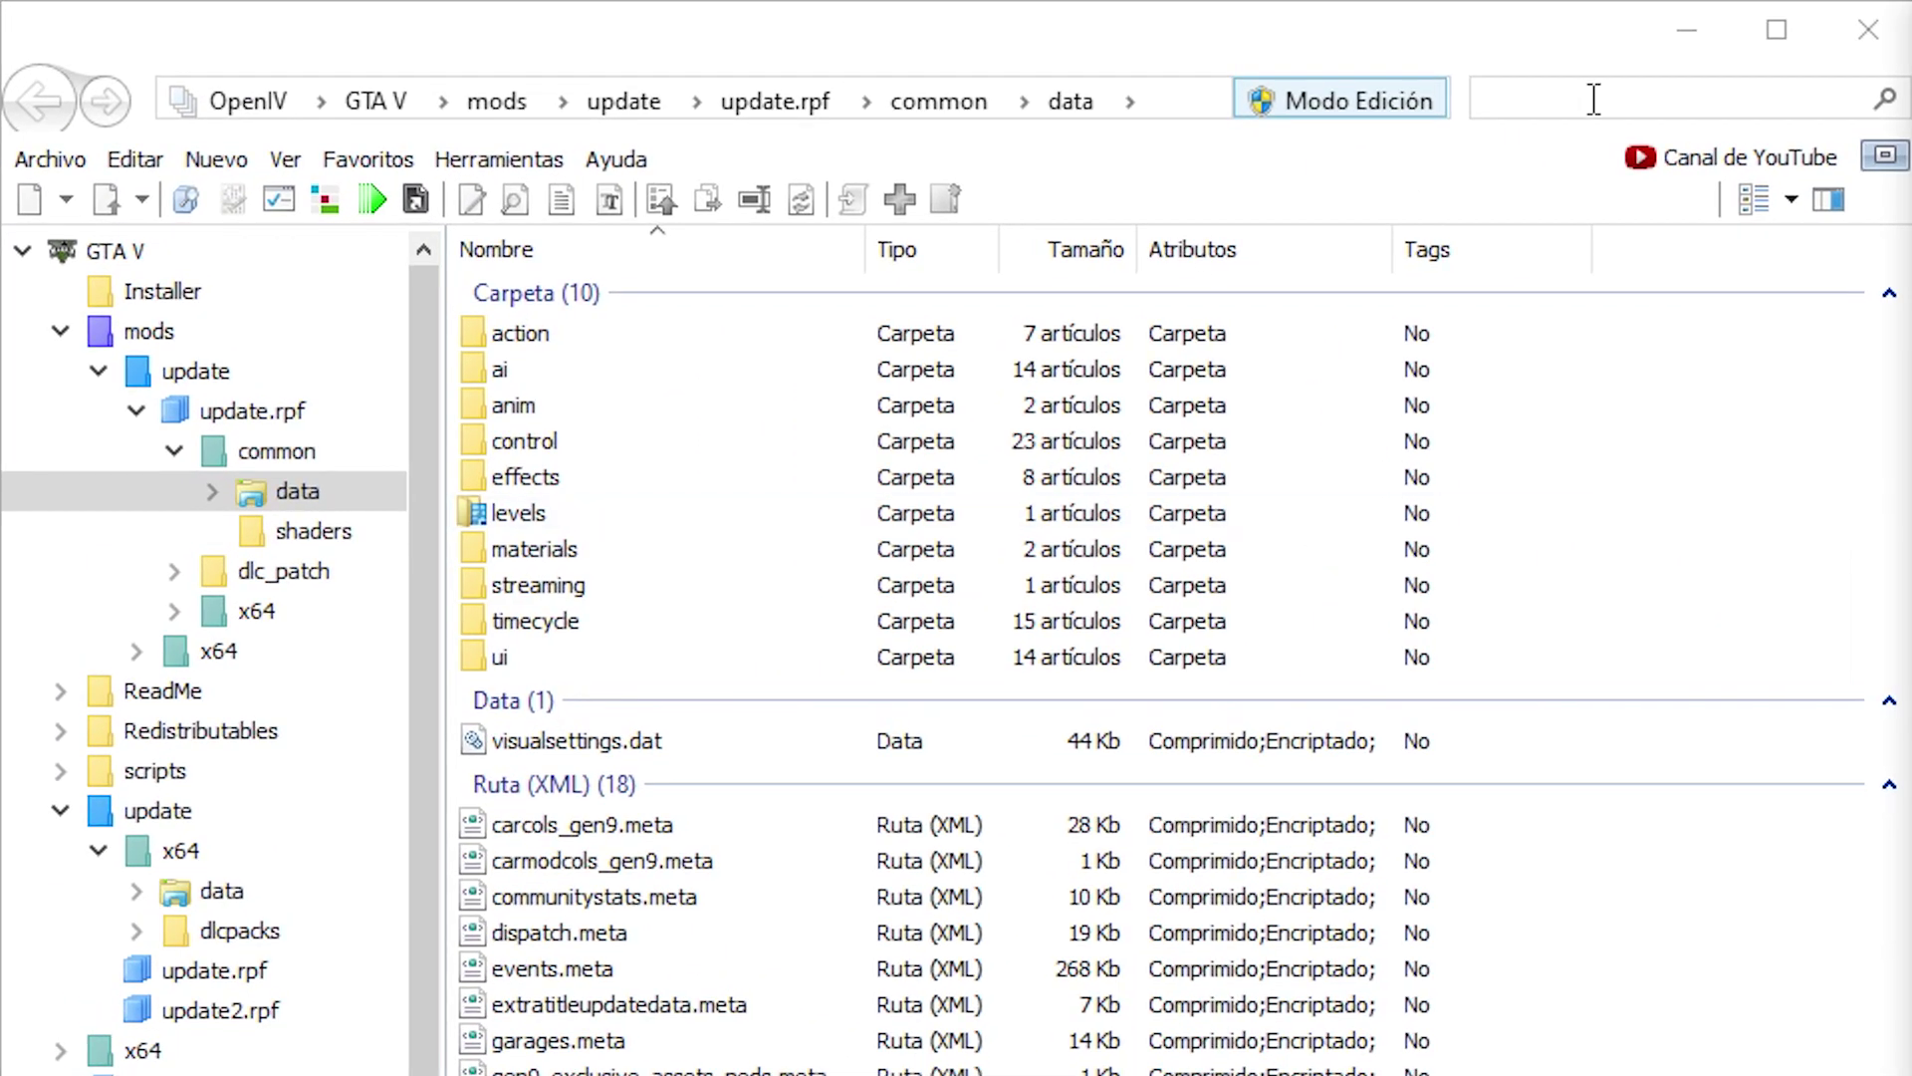
{"action": "left_click", "coordinate": [137, 254]}
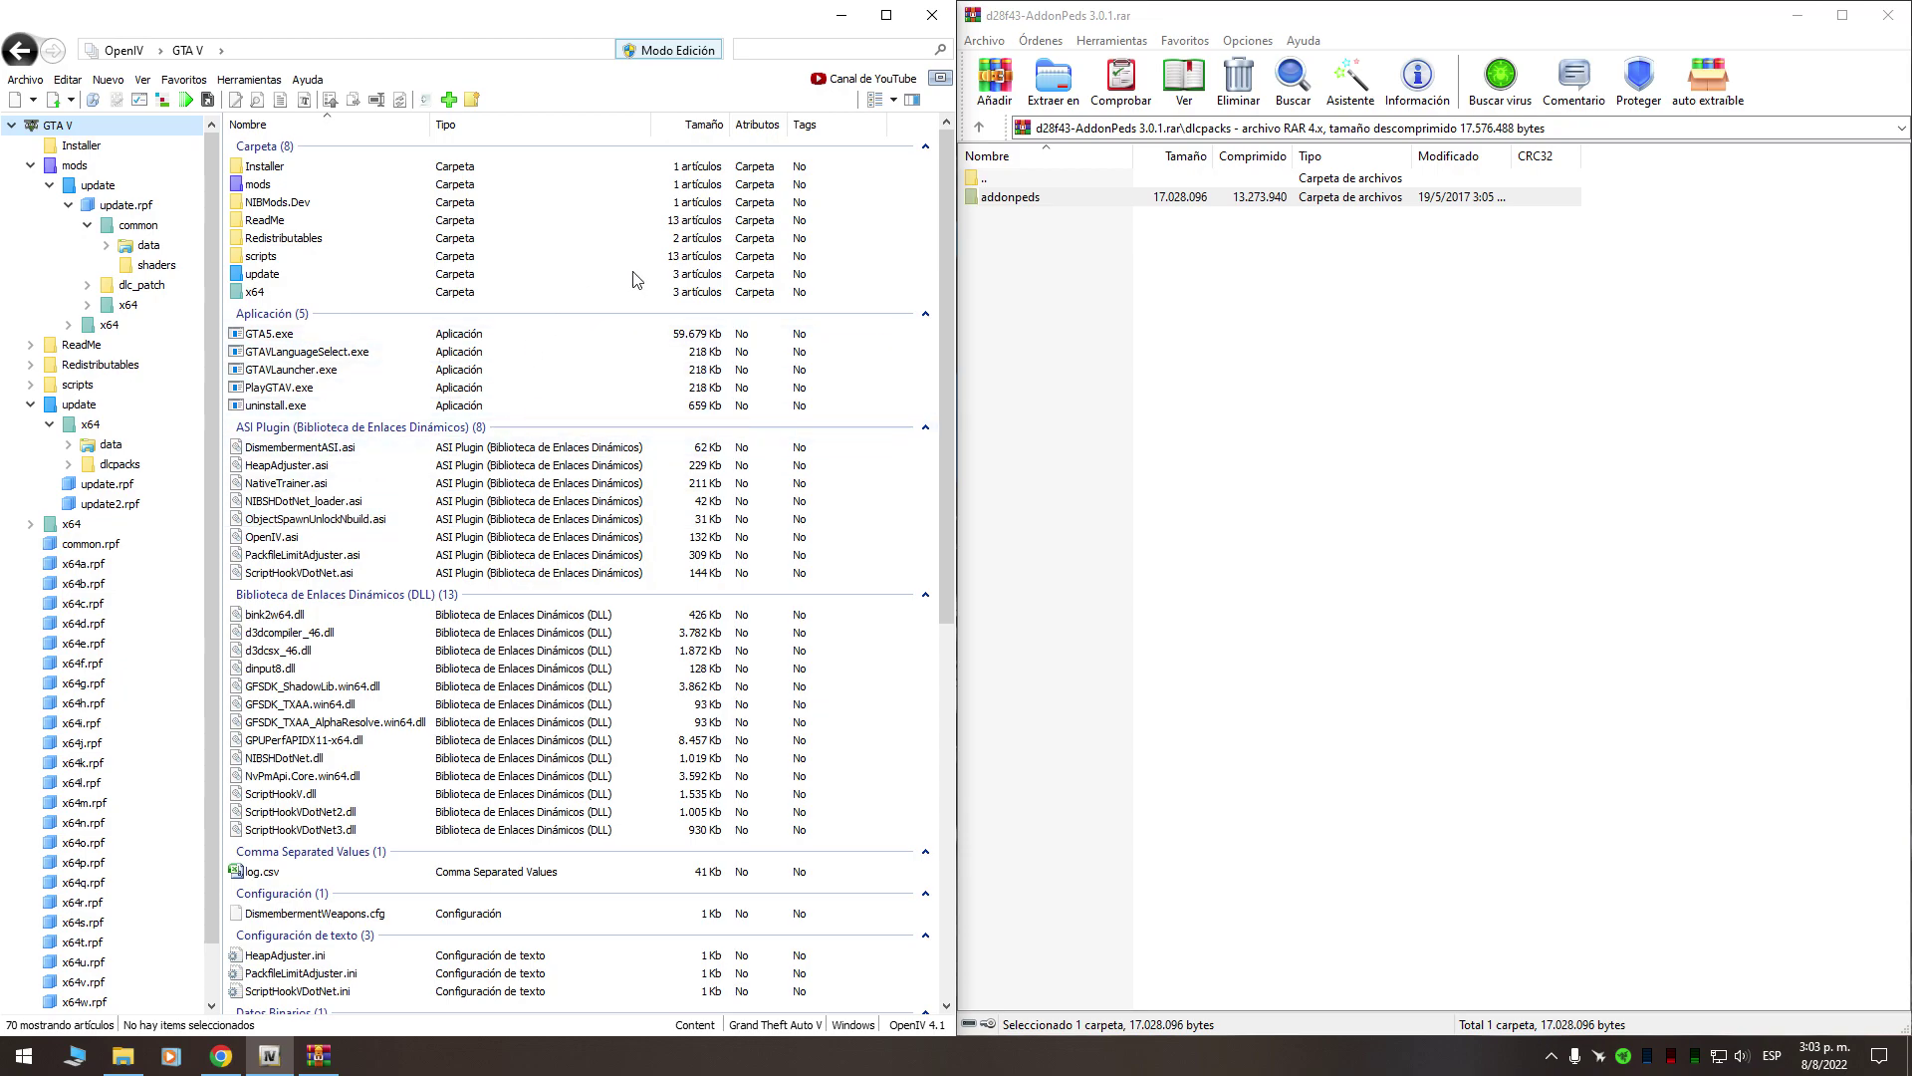
{"action": "left_click", "coordinate": [842, 18]}
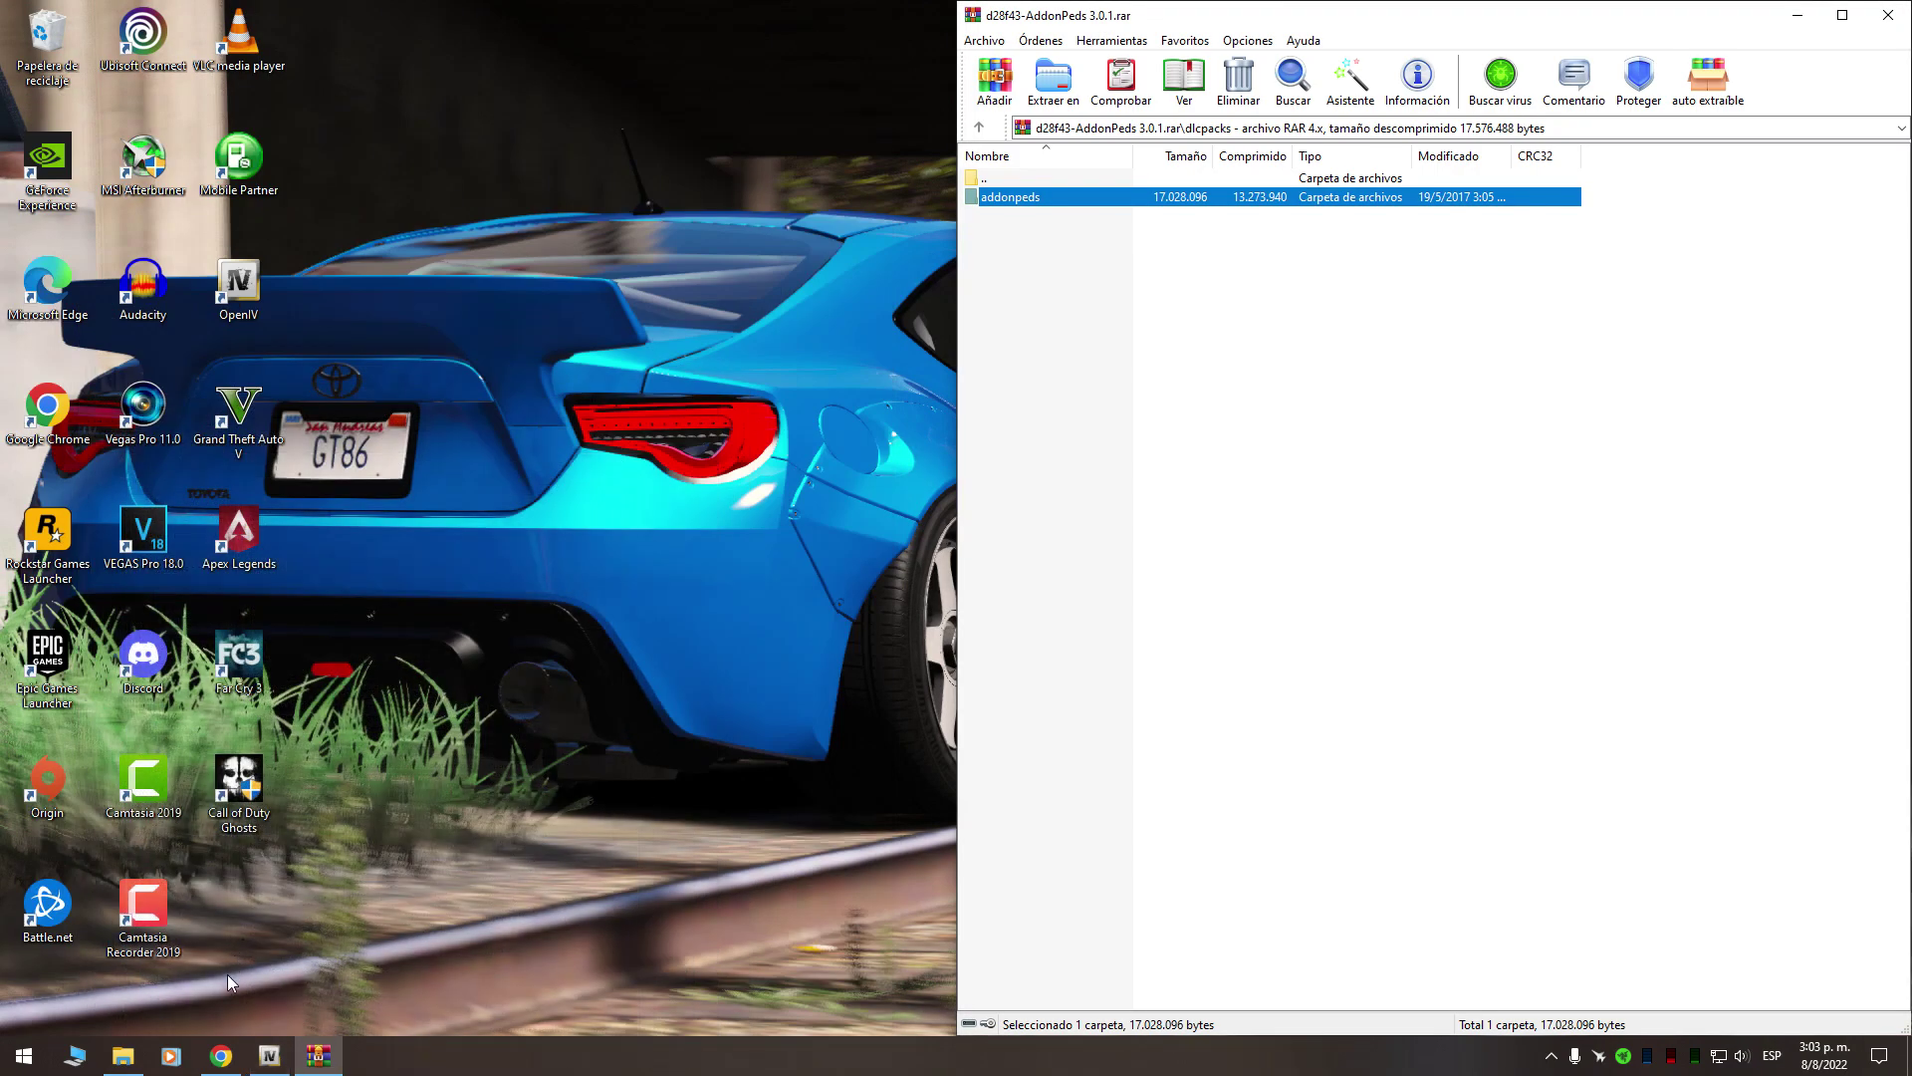
Copy PedSelector.dll from the scripts folder of the AddonPeds archive into the game's scripts folder.
{"action": "left_click", "coordinate": [123, 1056]}
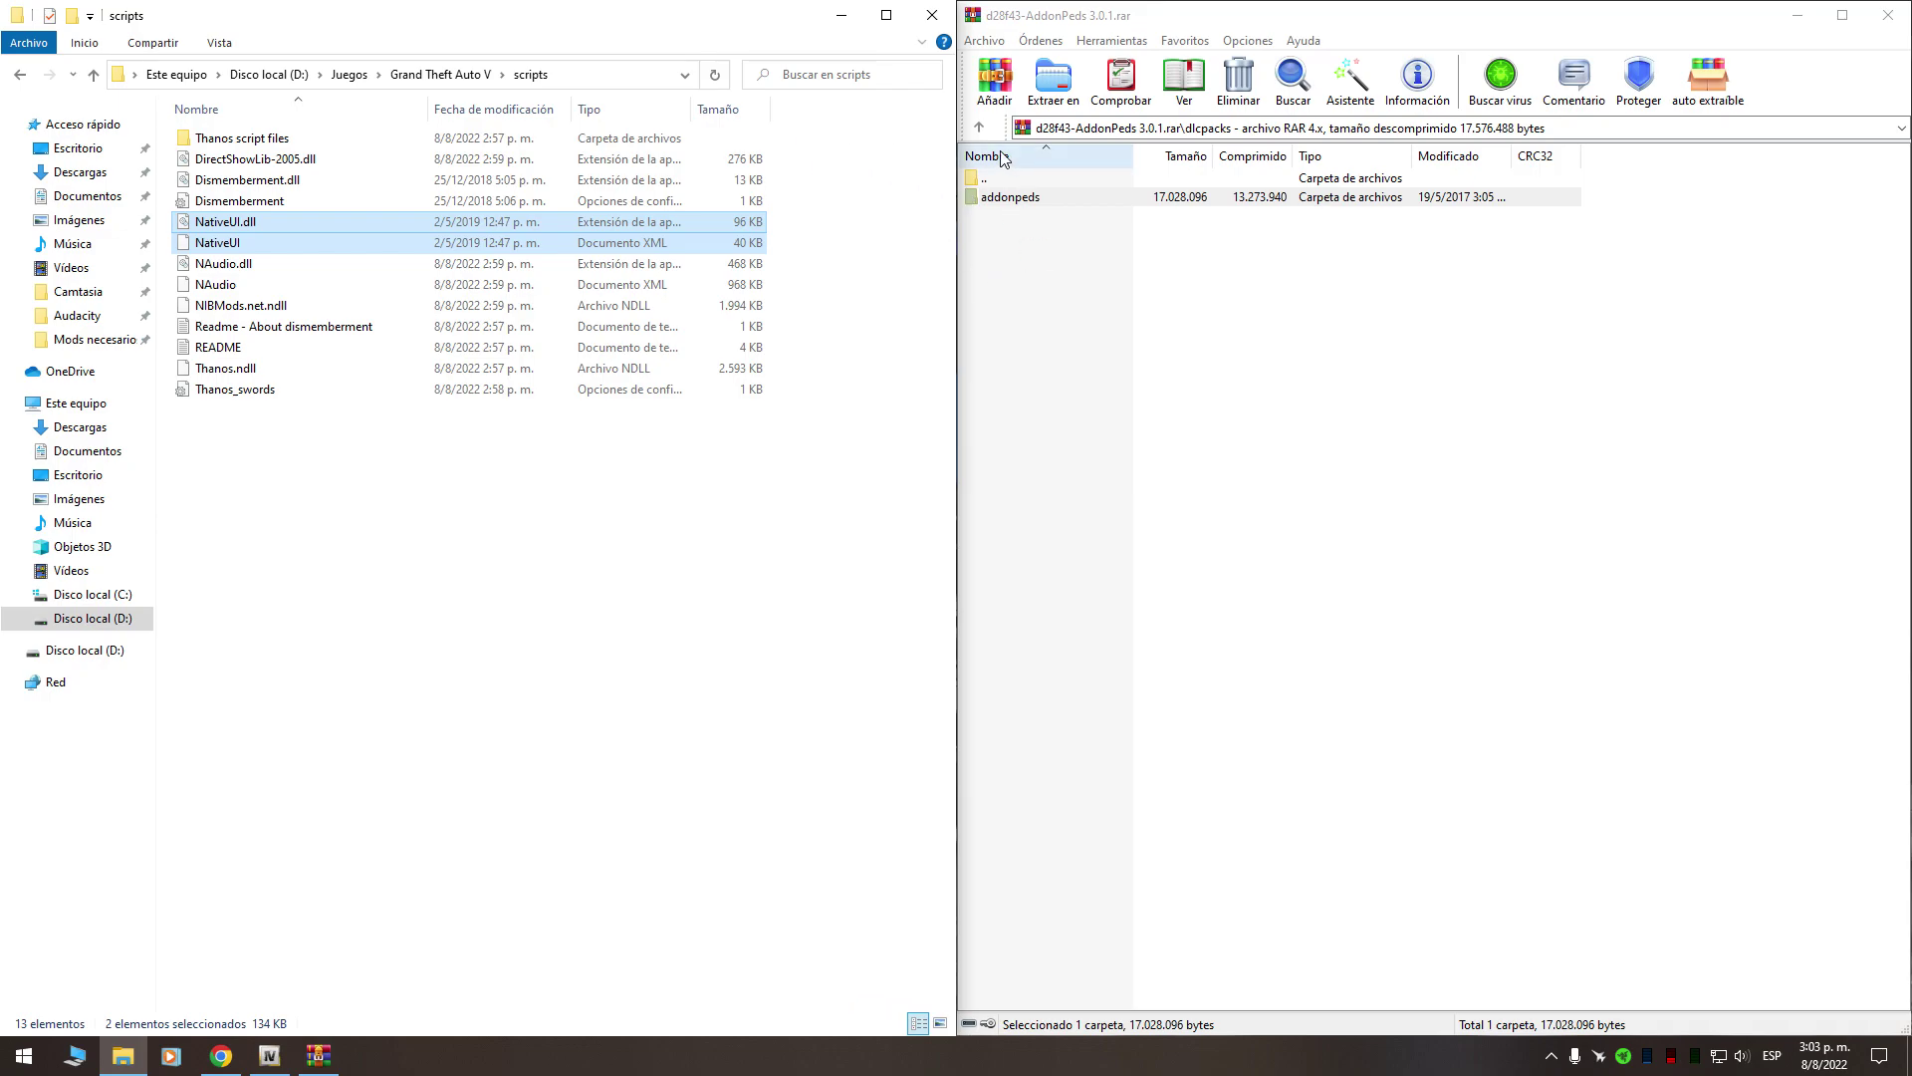
{"action": "left_click", "coordinate": [979, 126]}
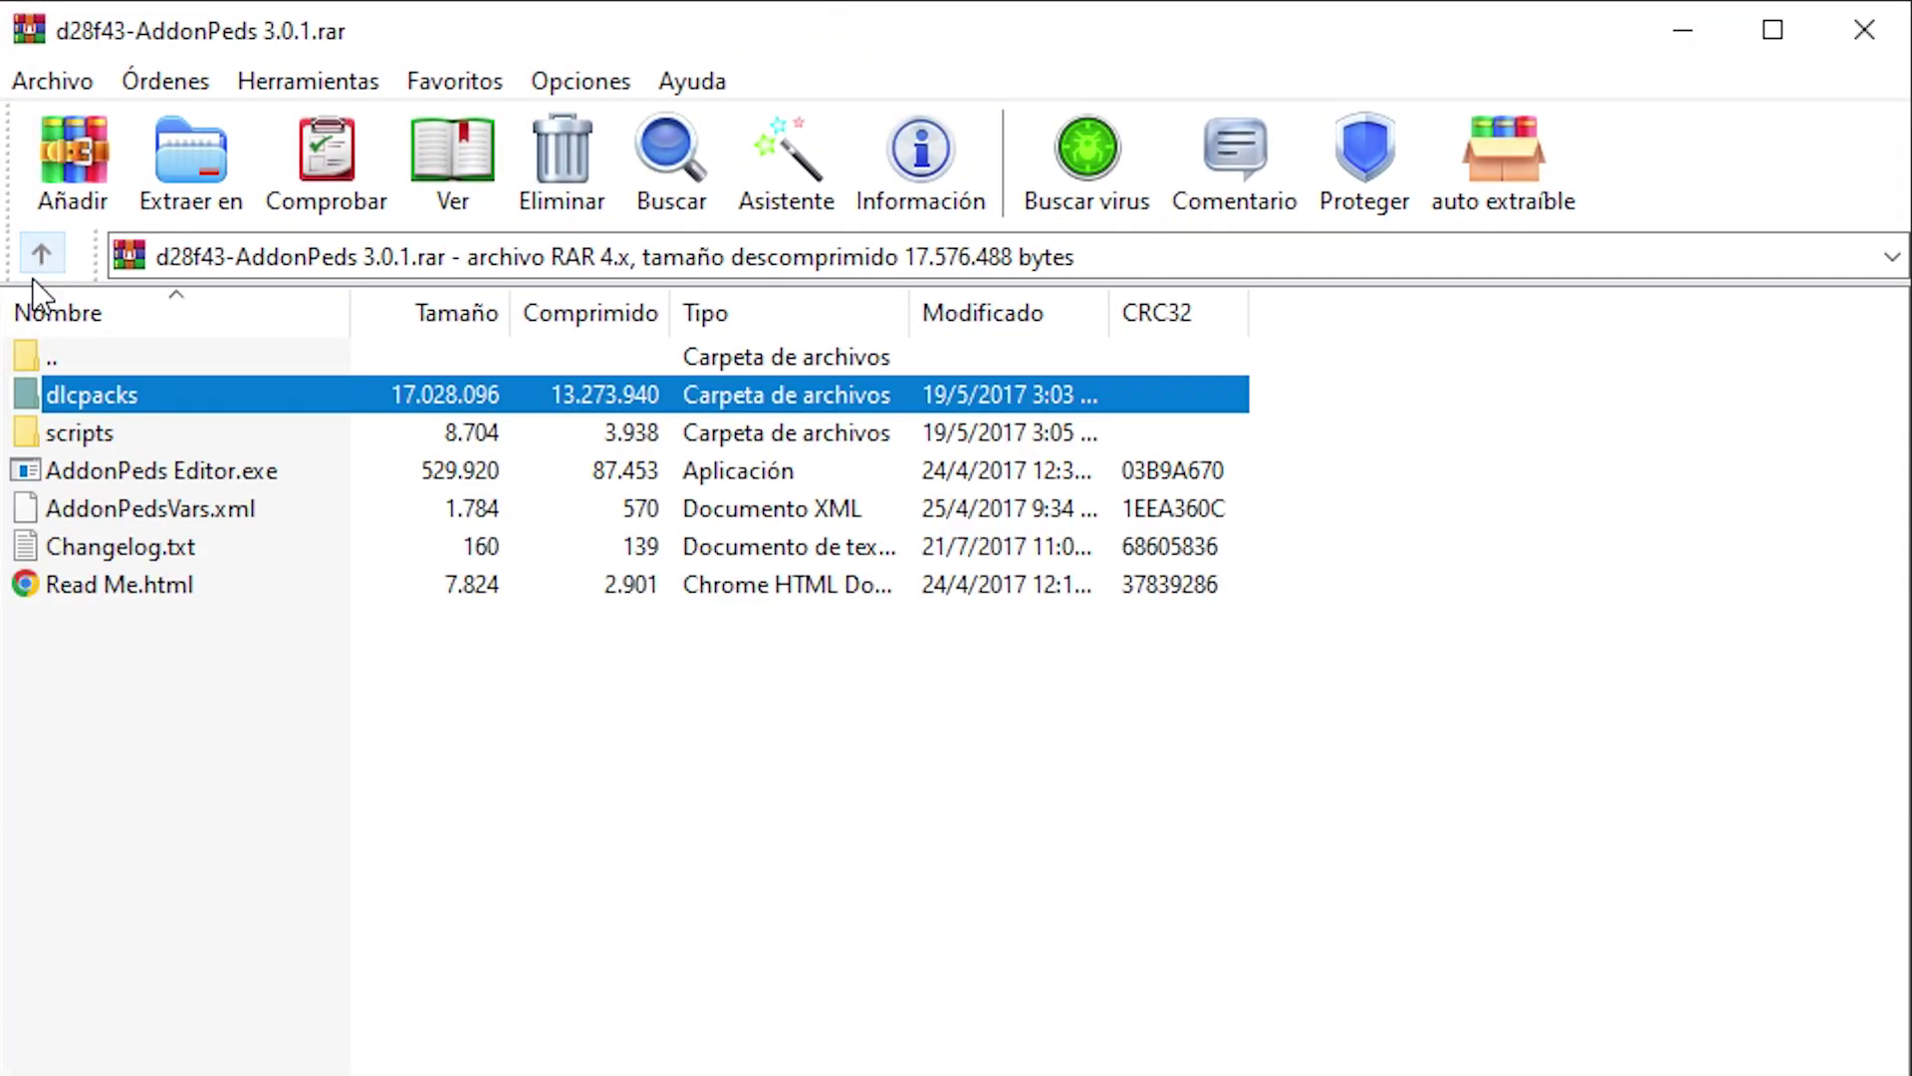
{"action": "left_click", "coordinate": [179, 436]}
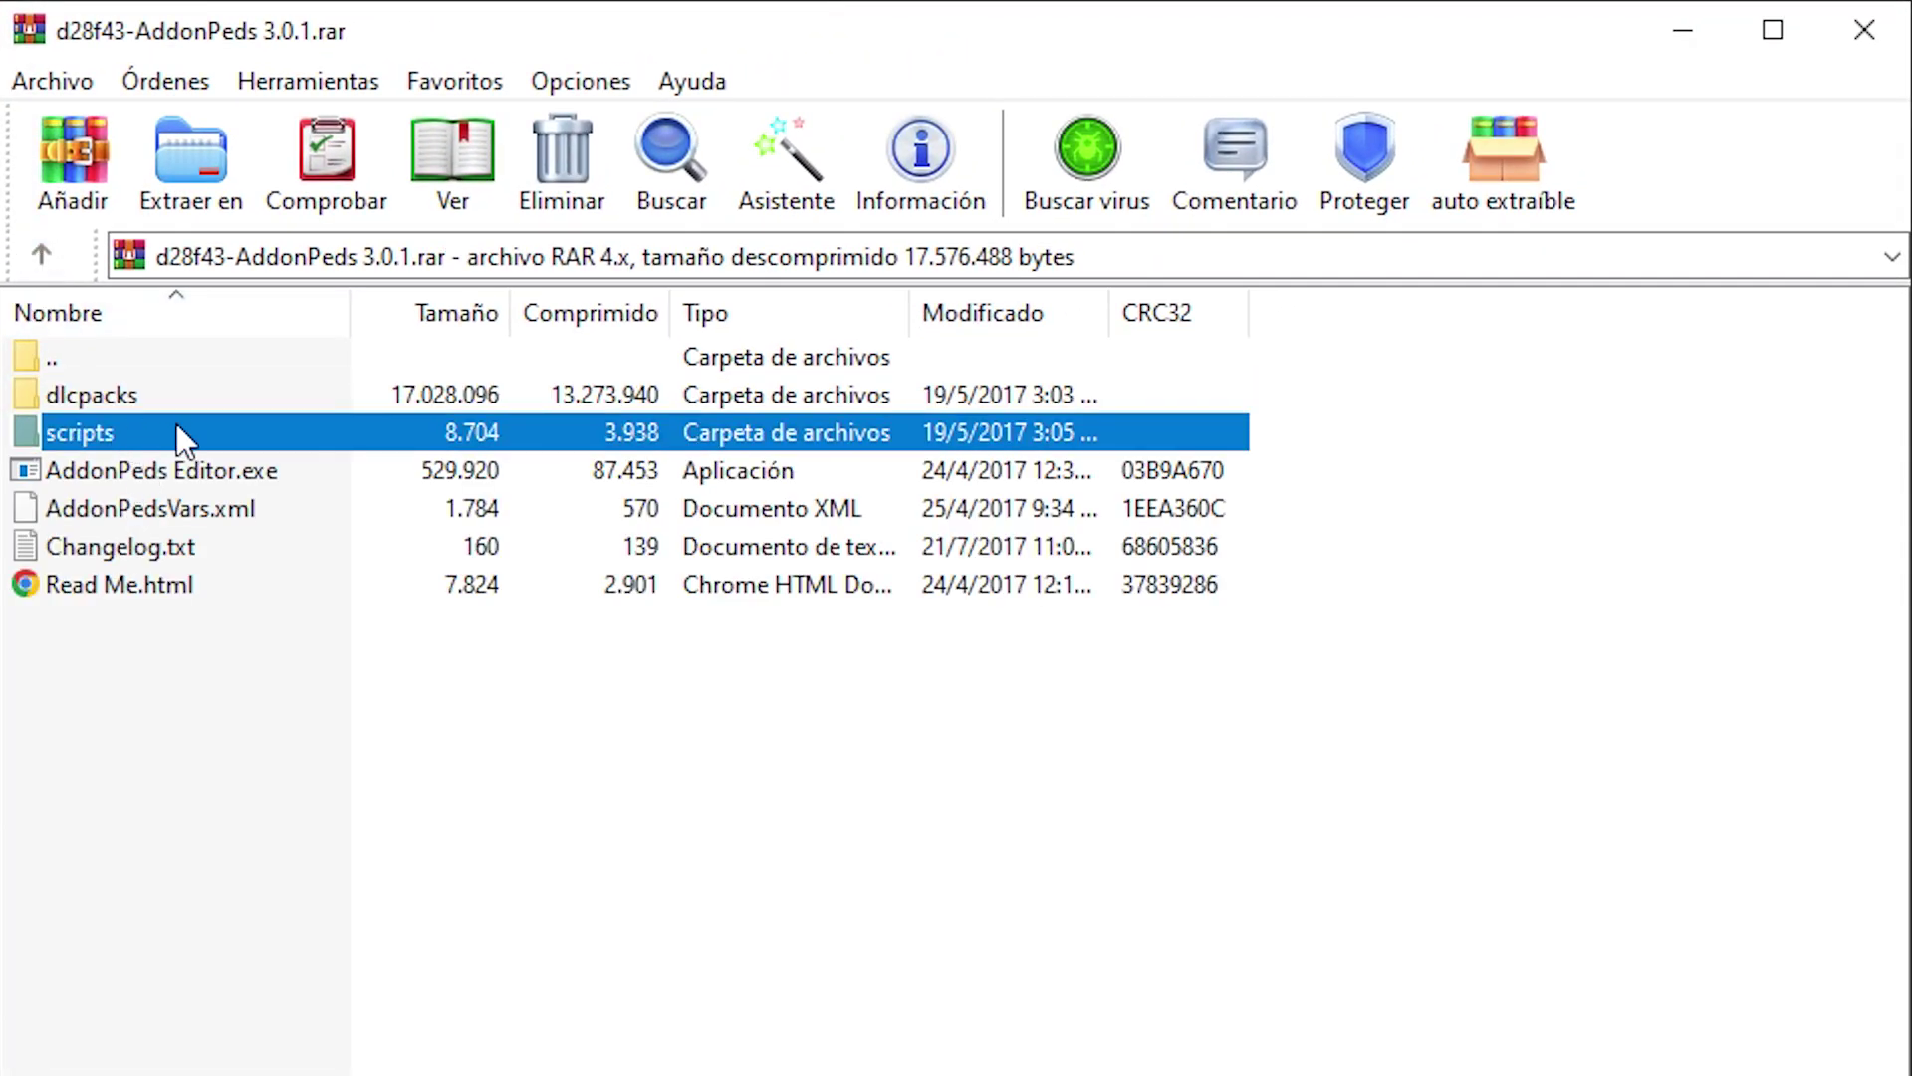
{"action": "double_click", "coordinate": [158, 439]}
{"action": "left_click_drag", "start_coordinate": [193, 466], "coordinate": [0, 582]}
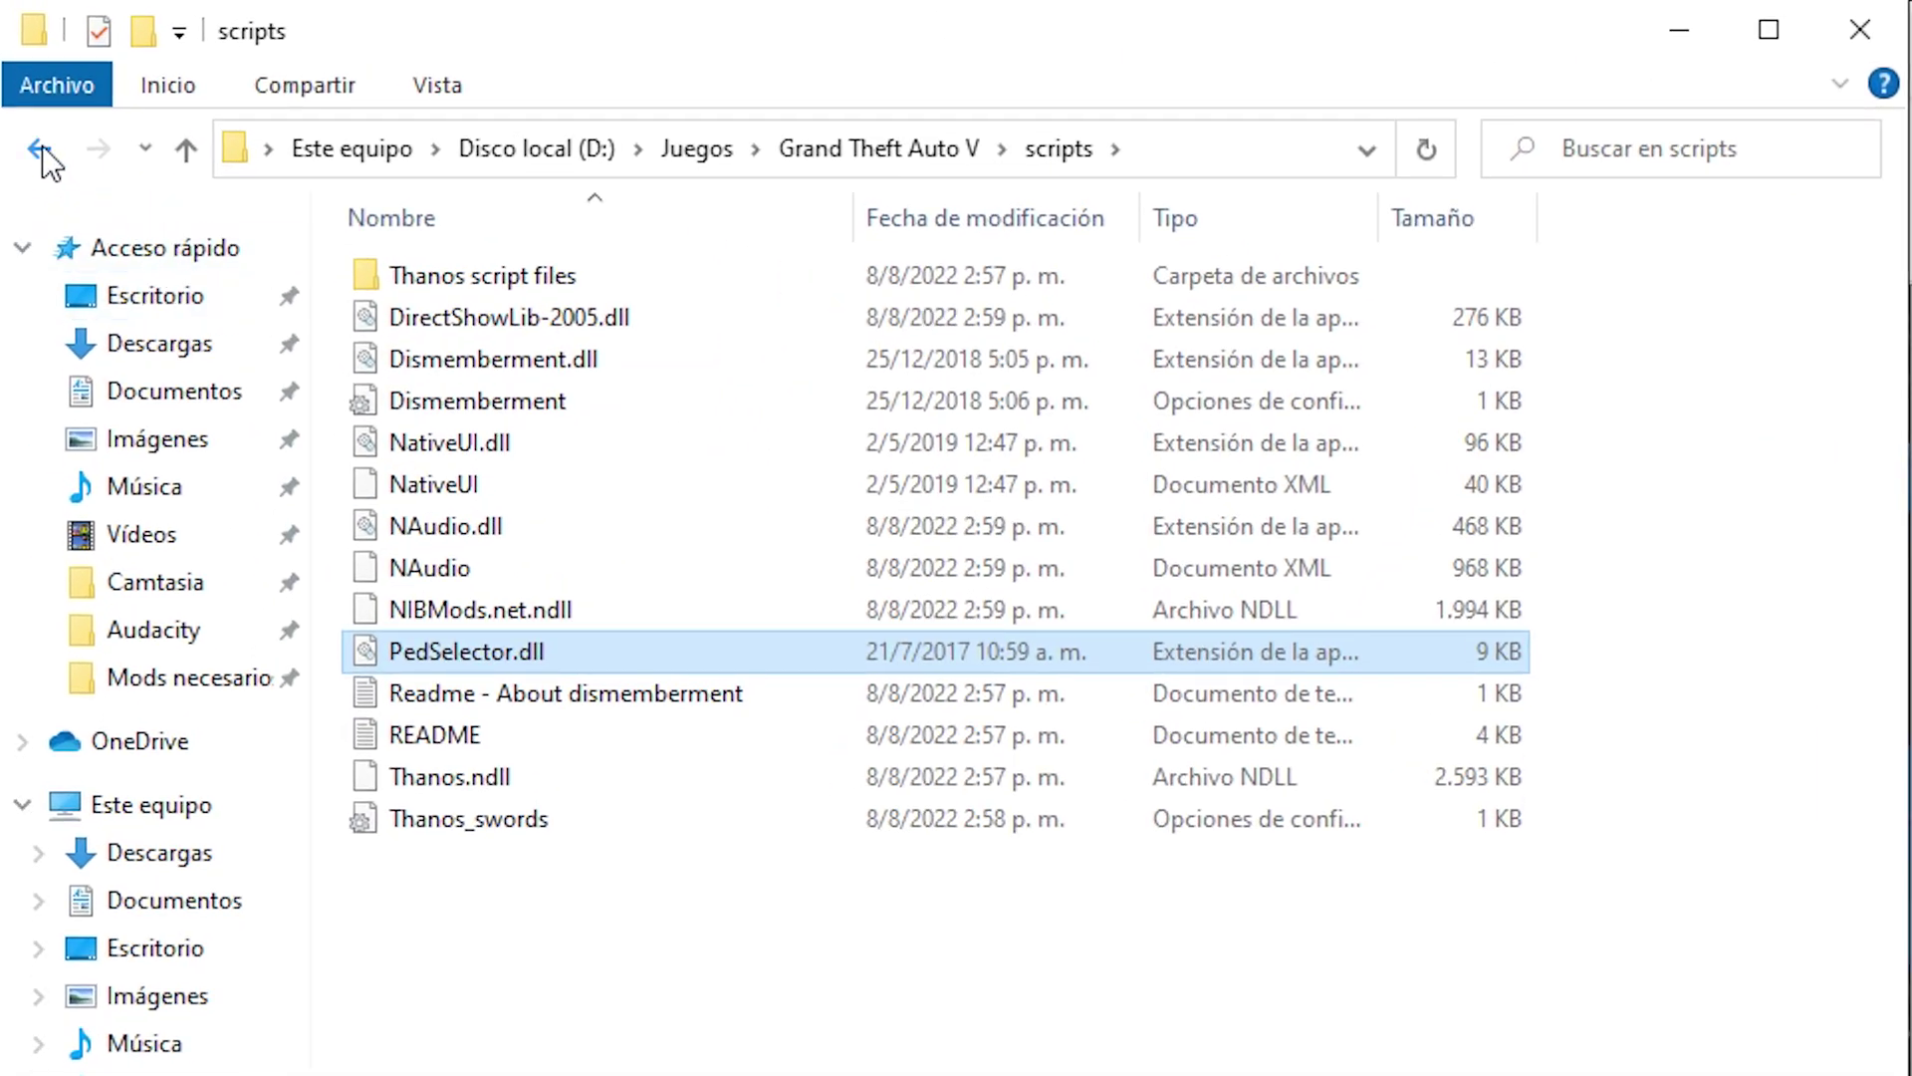
Copy AddonPeds Editor.exe and AddonPedsVars.xml from the archive root into the Grand Theft Auto V folder, and close the archive.
{"action": "left_click", "coordinate": [40, 149]}
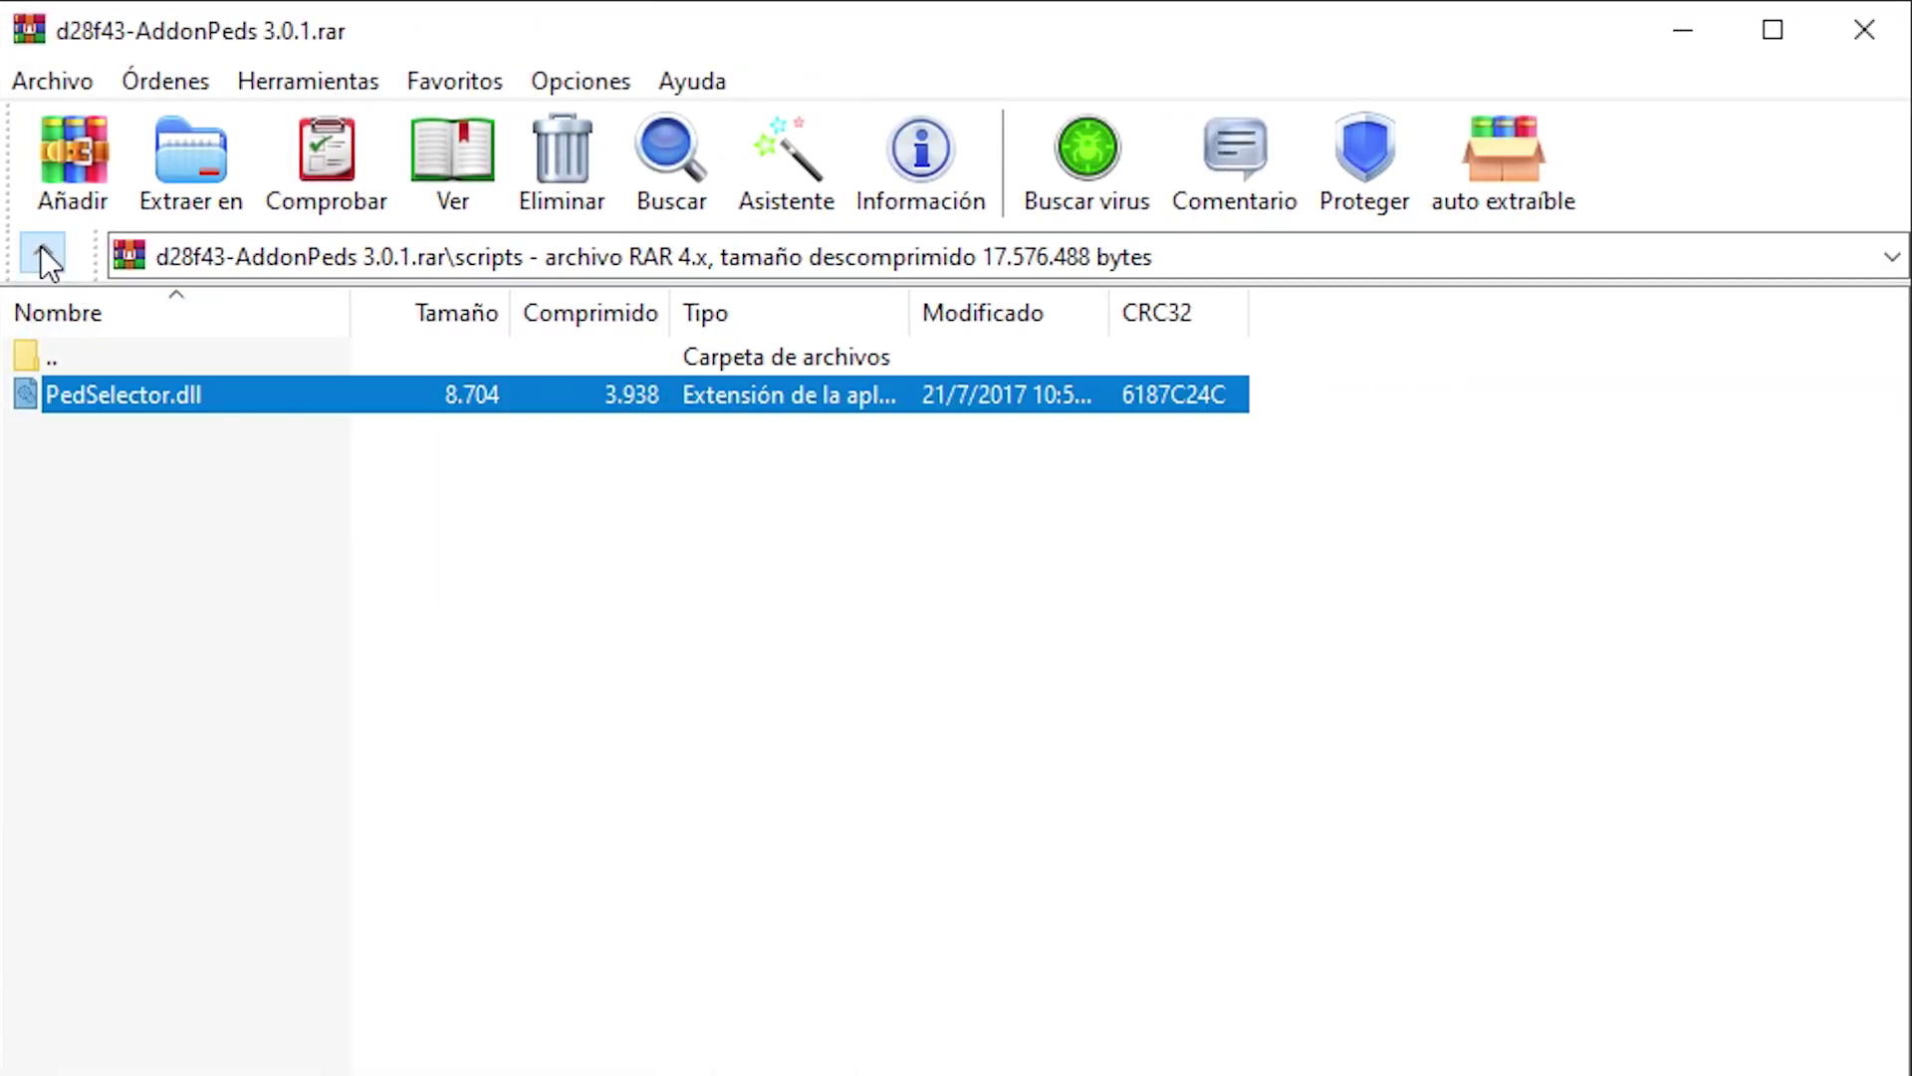
{"action": "left_click", "coordinate": [42, 255]}
{"action": "left_click_drag", "start_coordinate": [1275, 480], "coordinate": [1147, 510]}
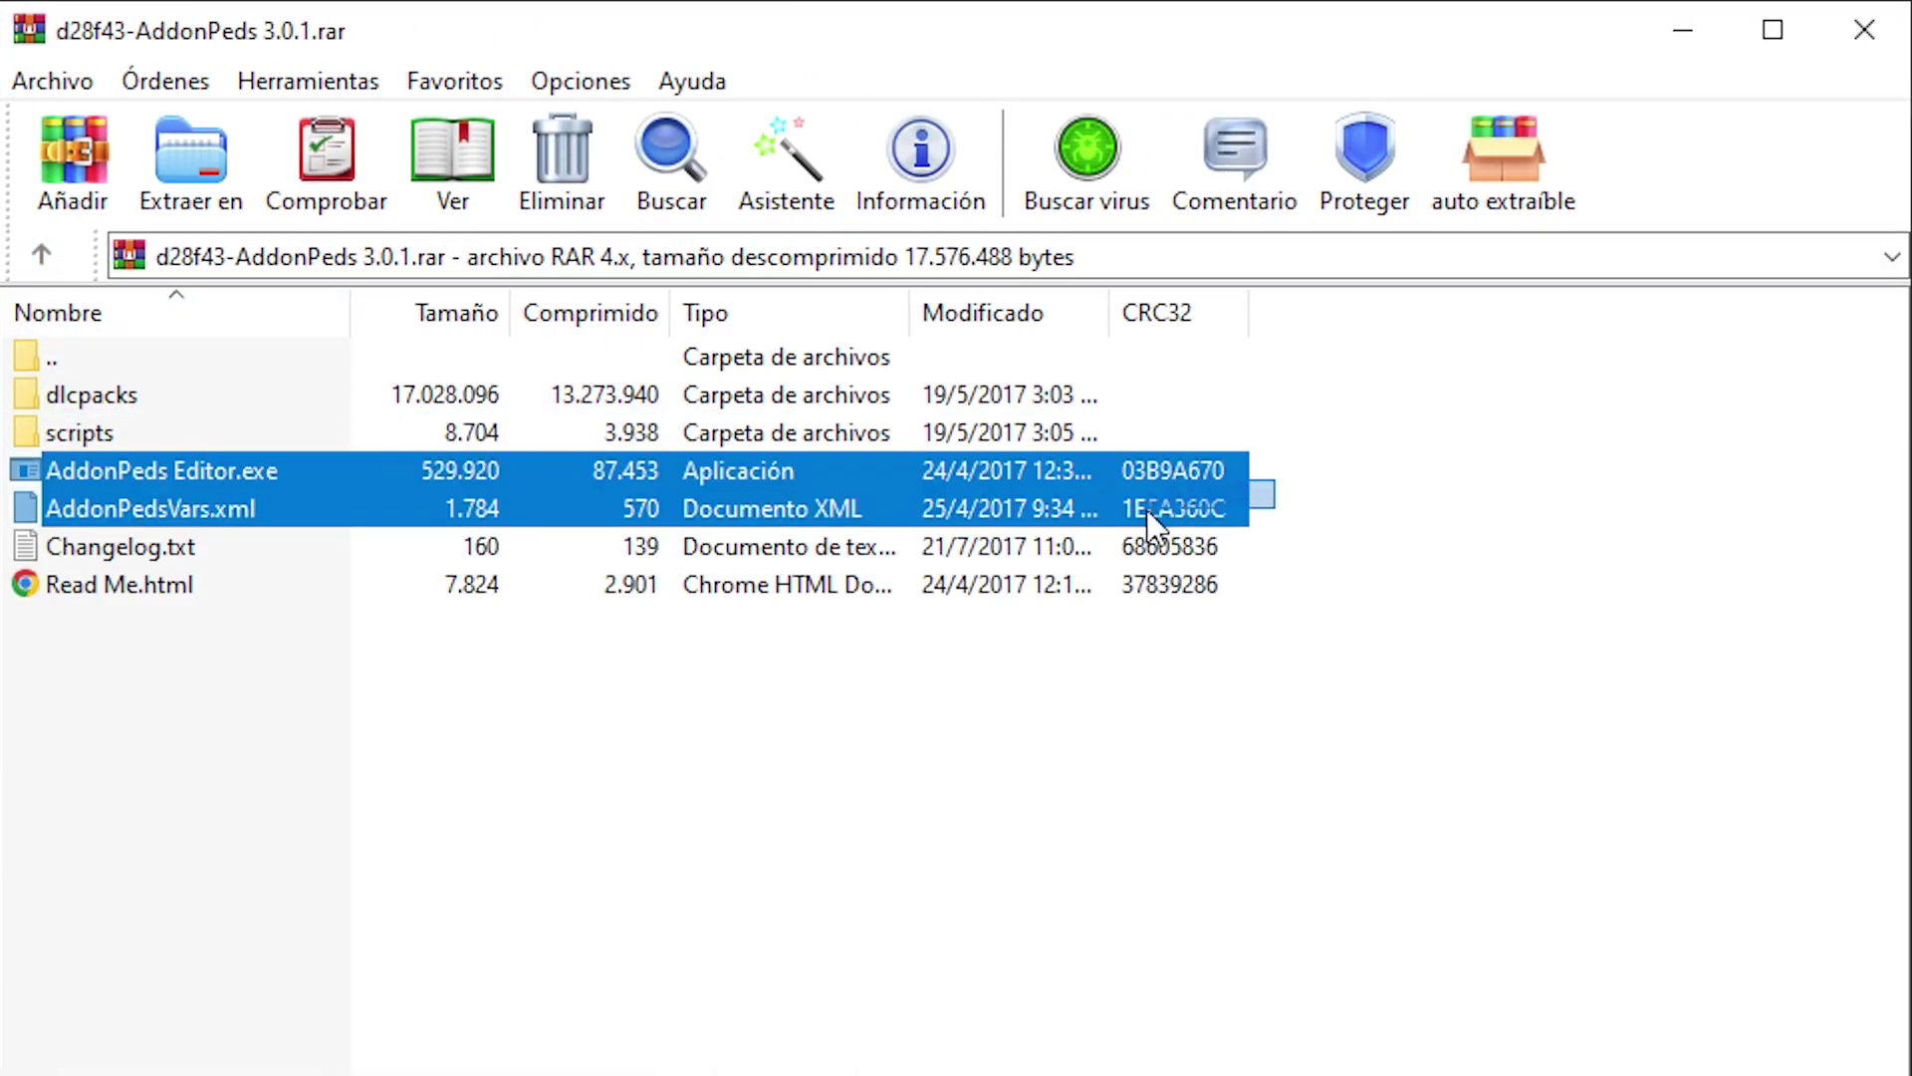
{"action": "left_click_drag", "start_coordinate": [123, 475], "coordinate": [835, 379]}
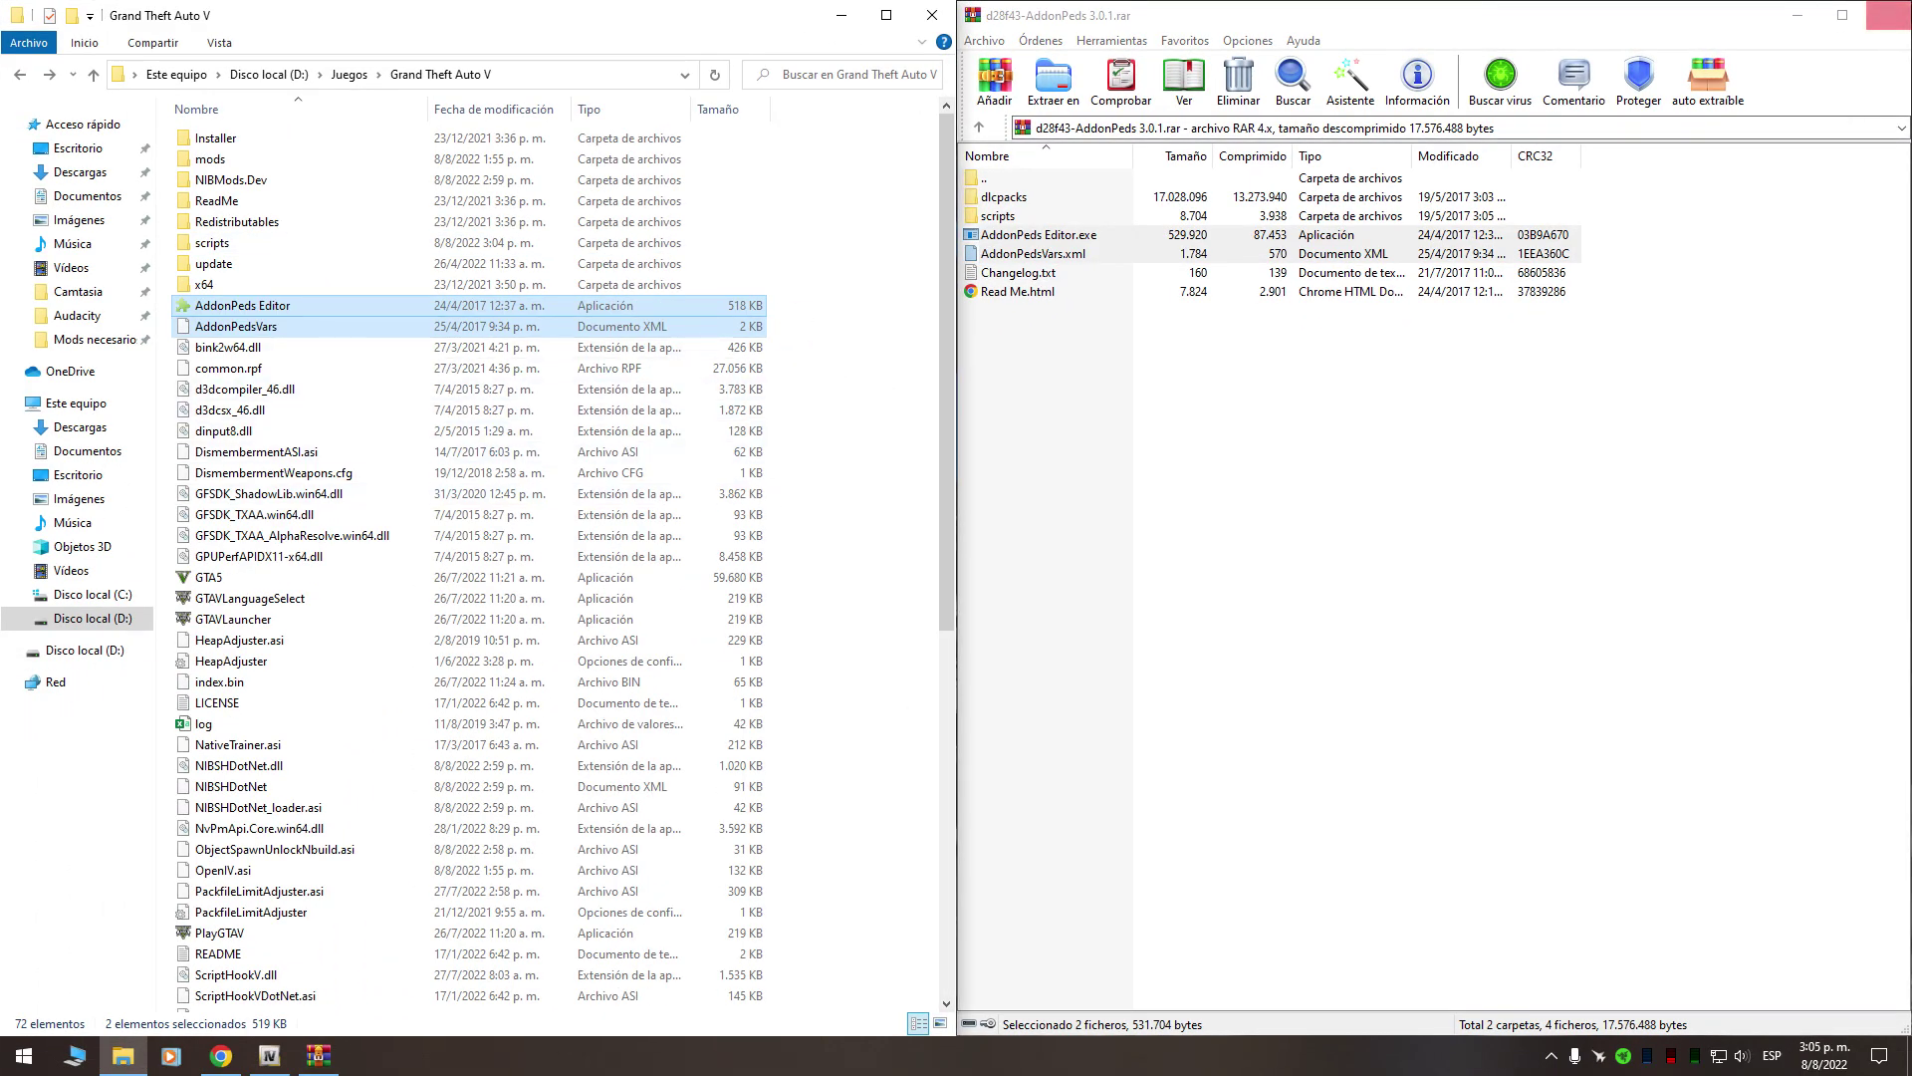
{"action": "left_click", "coordinate": [1889, 13]}
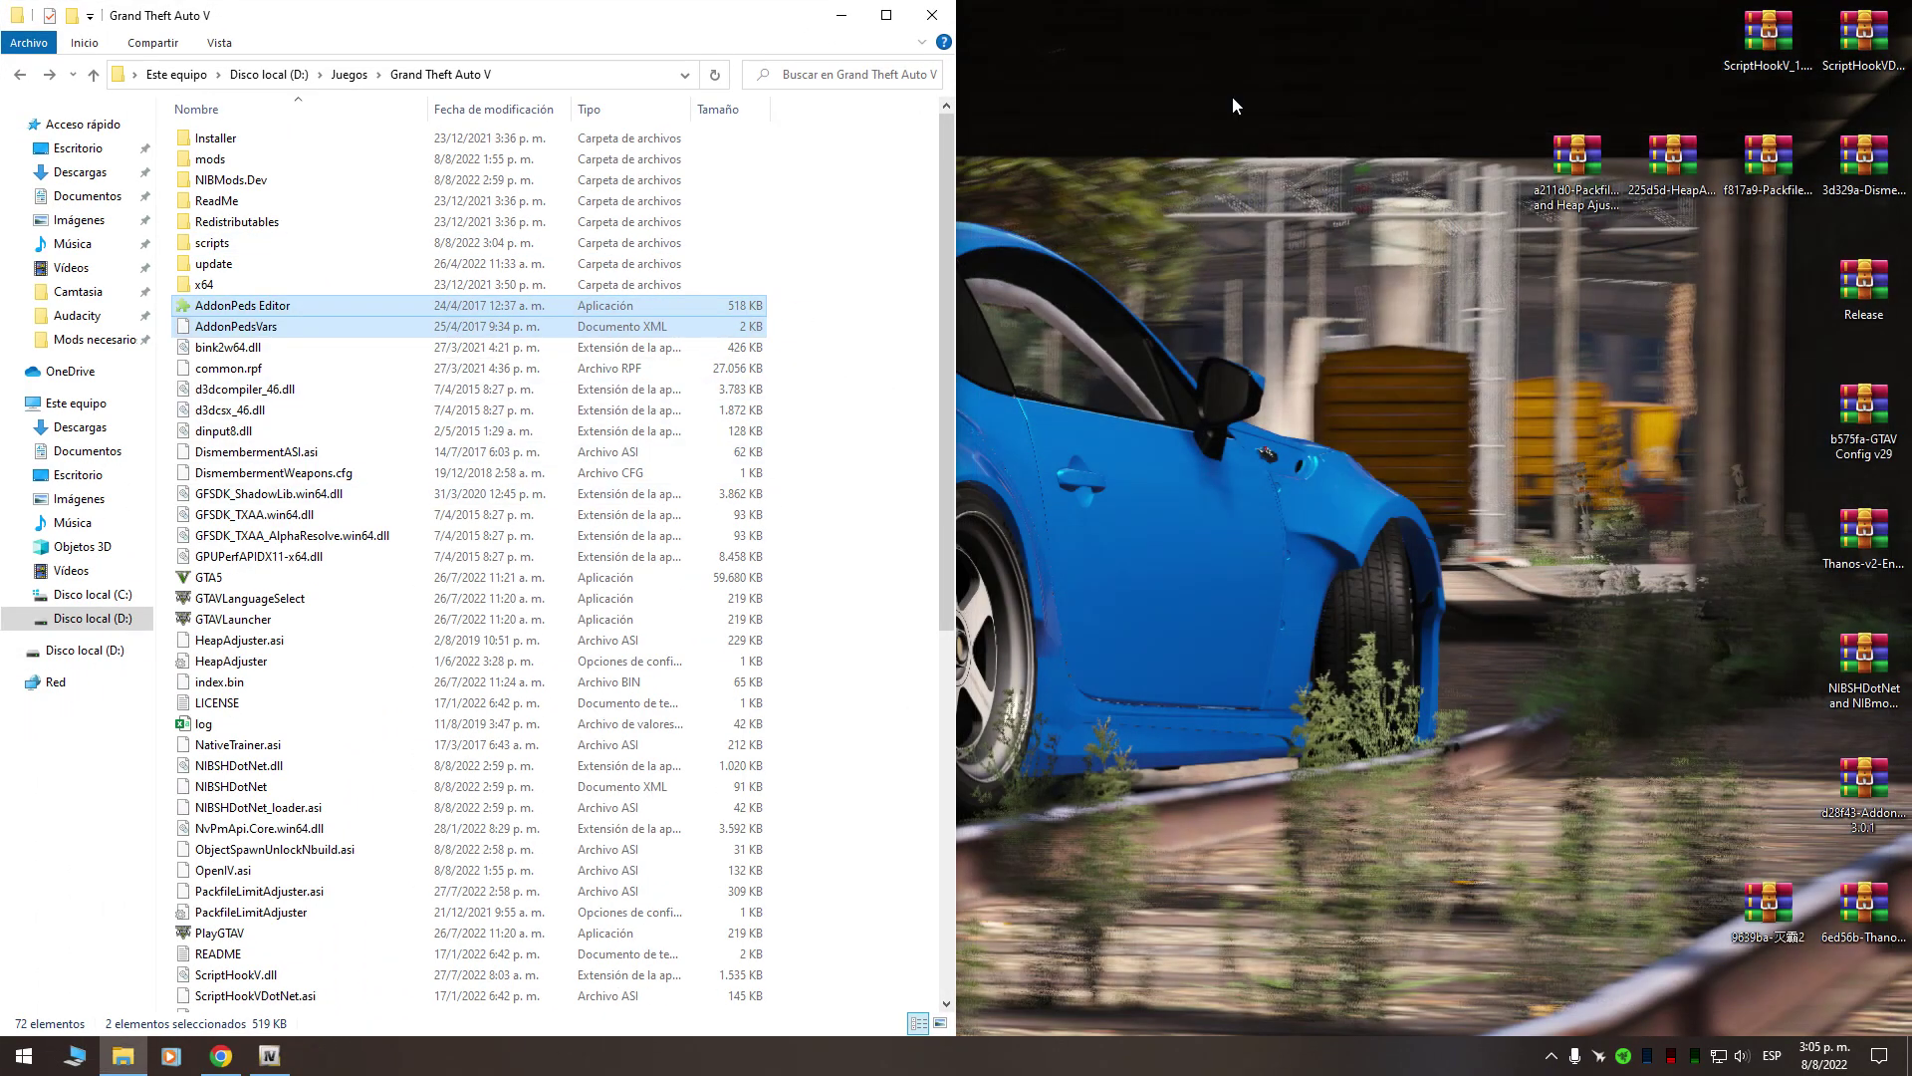
{"action": "left_click", "coordinate": [842, 17]}
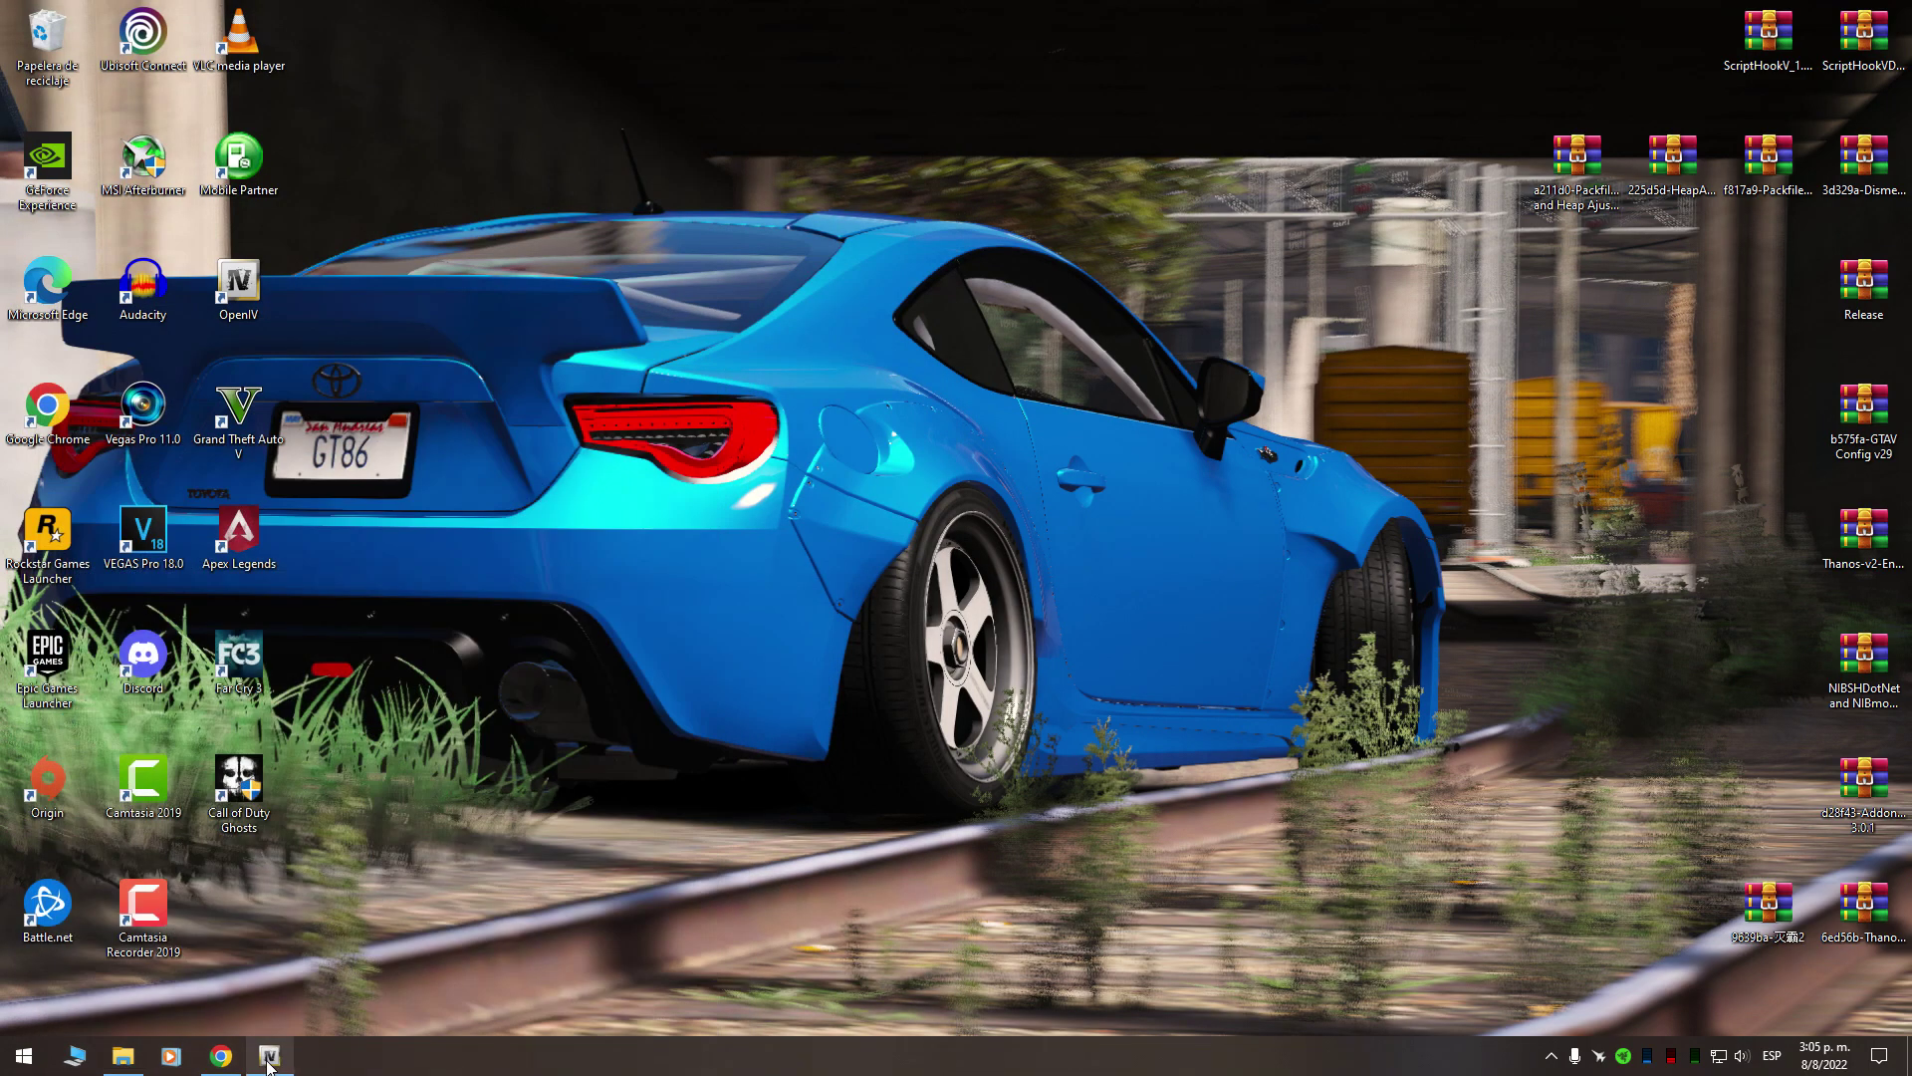
Bring back OpenIV and open the 9639ba-灭霸2.zip archive from the desktop beside it.
{"action": "left_click", "coordinate": [269, 1058]}
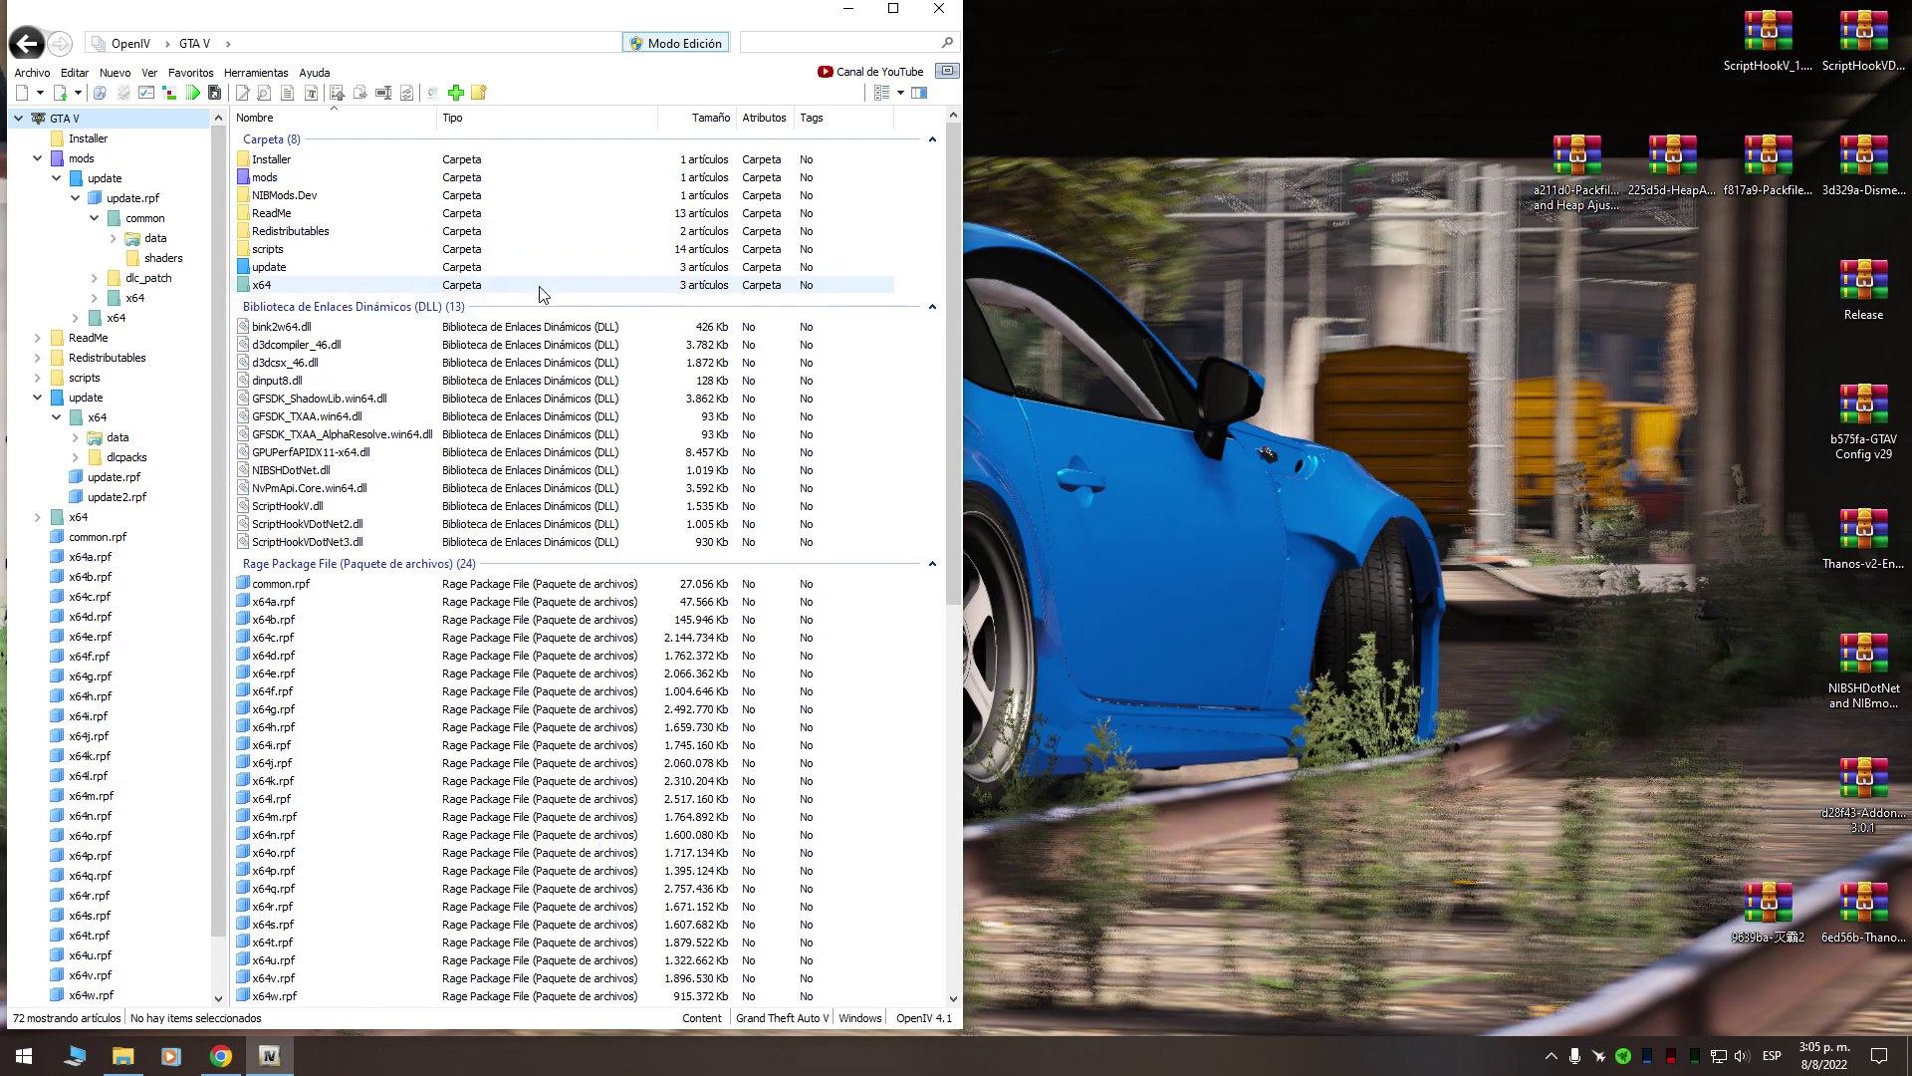
{"action": "left_click", "coordinate": [1782, 921]}
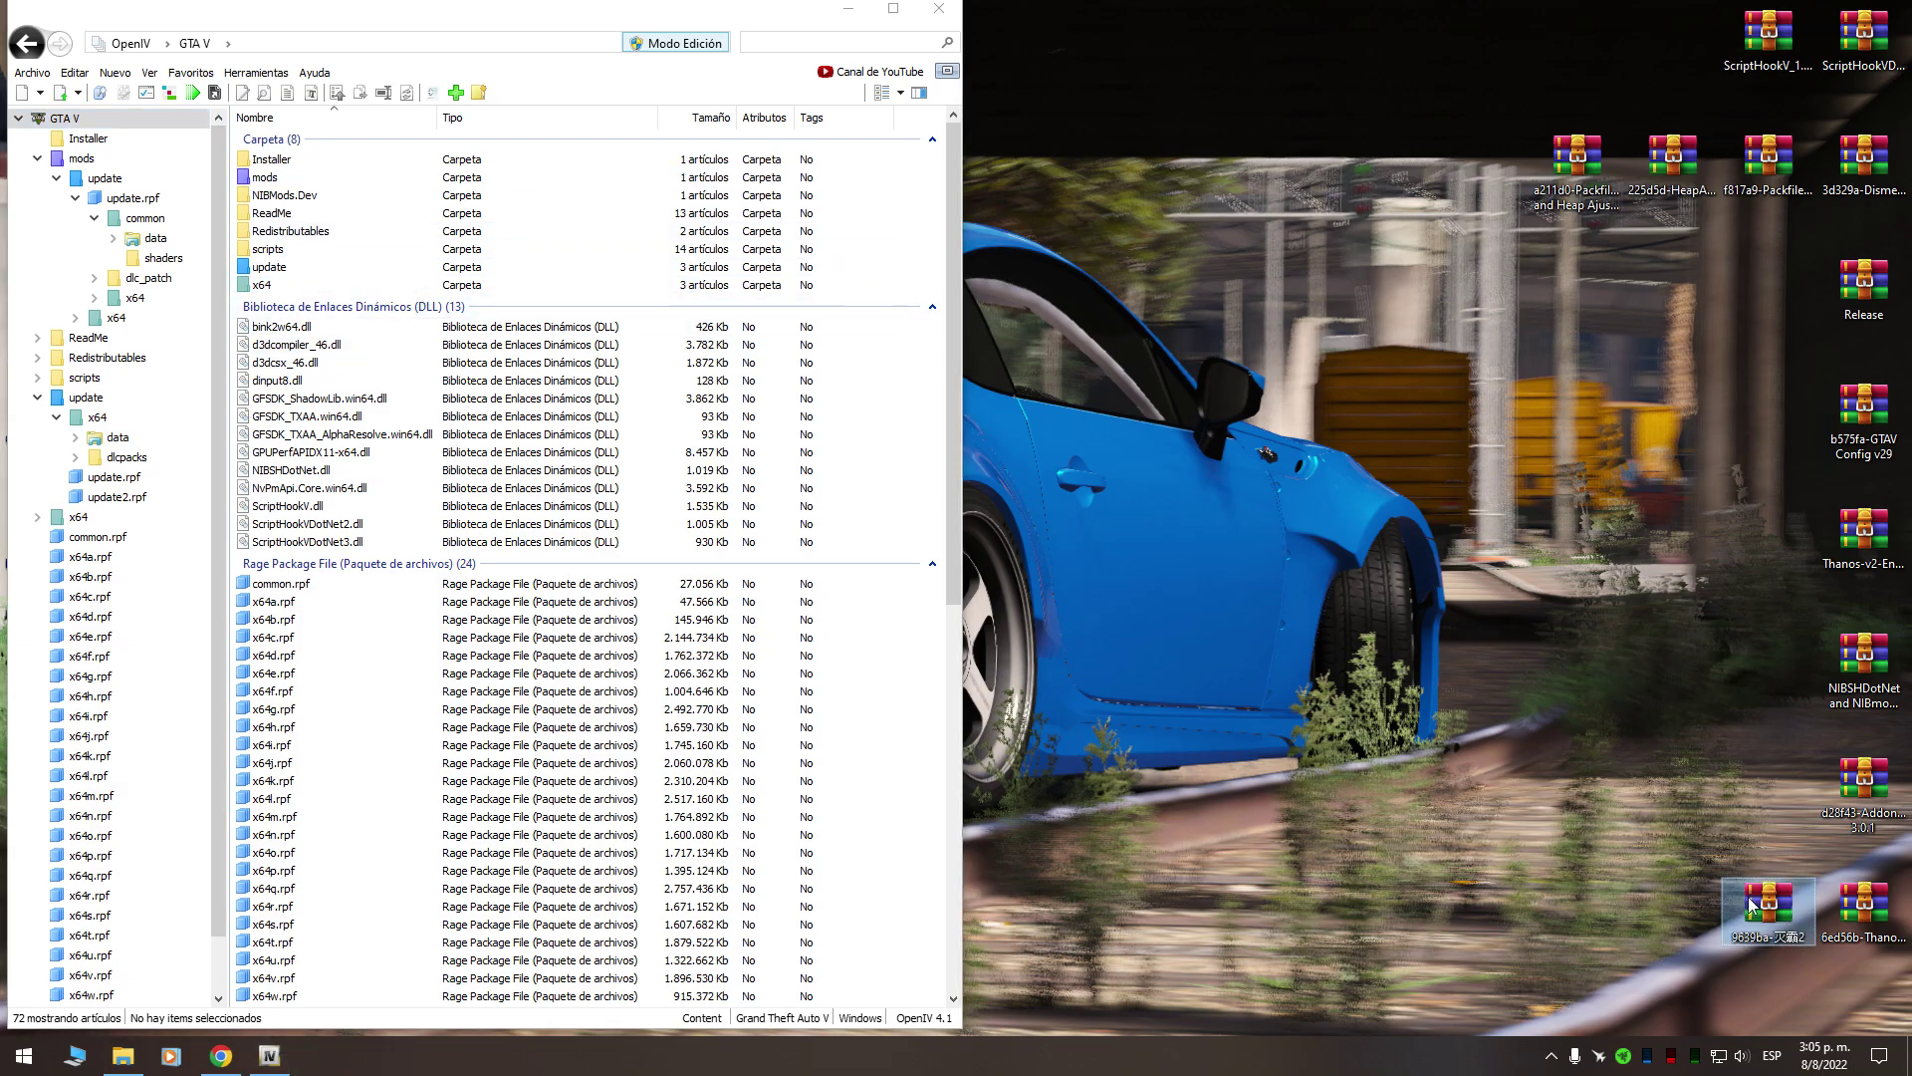
{"action": "double_click", "coordinate": [1758, 907]}
{"action": "key", "text": "super+Right"}
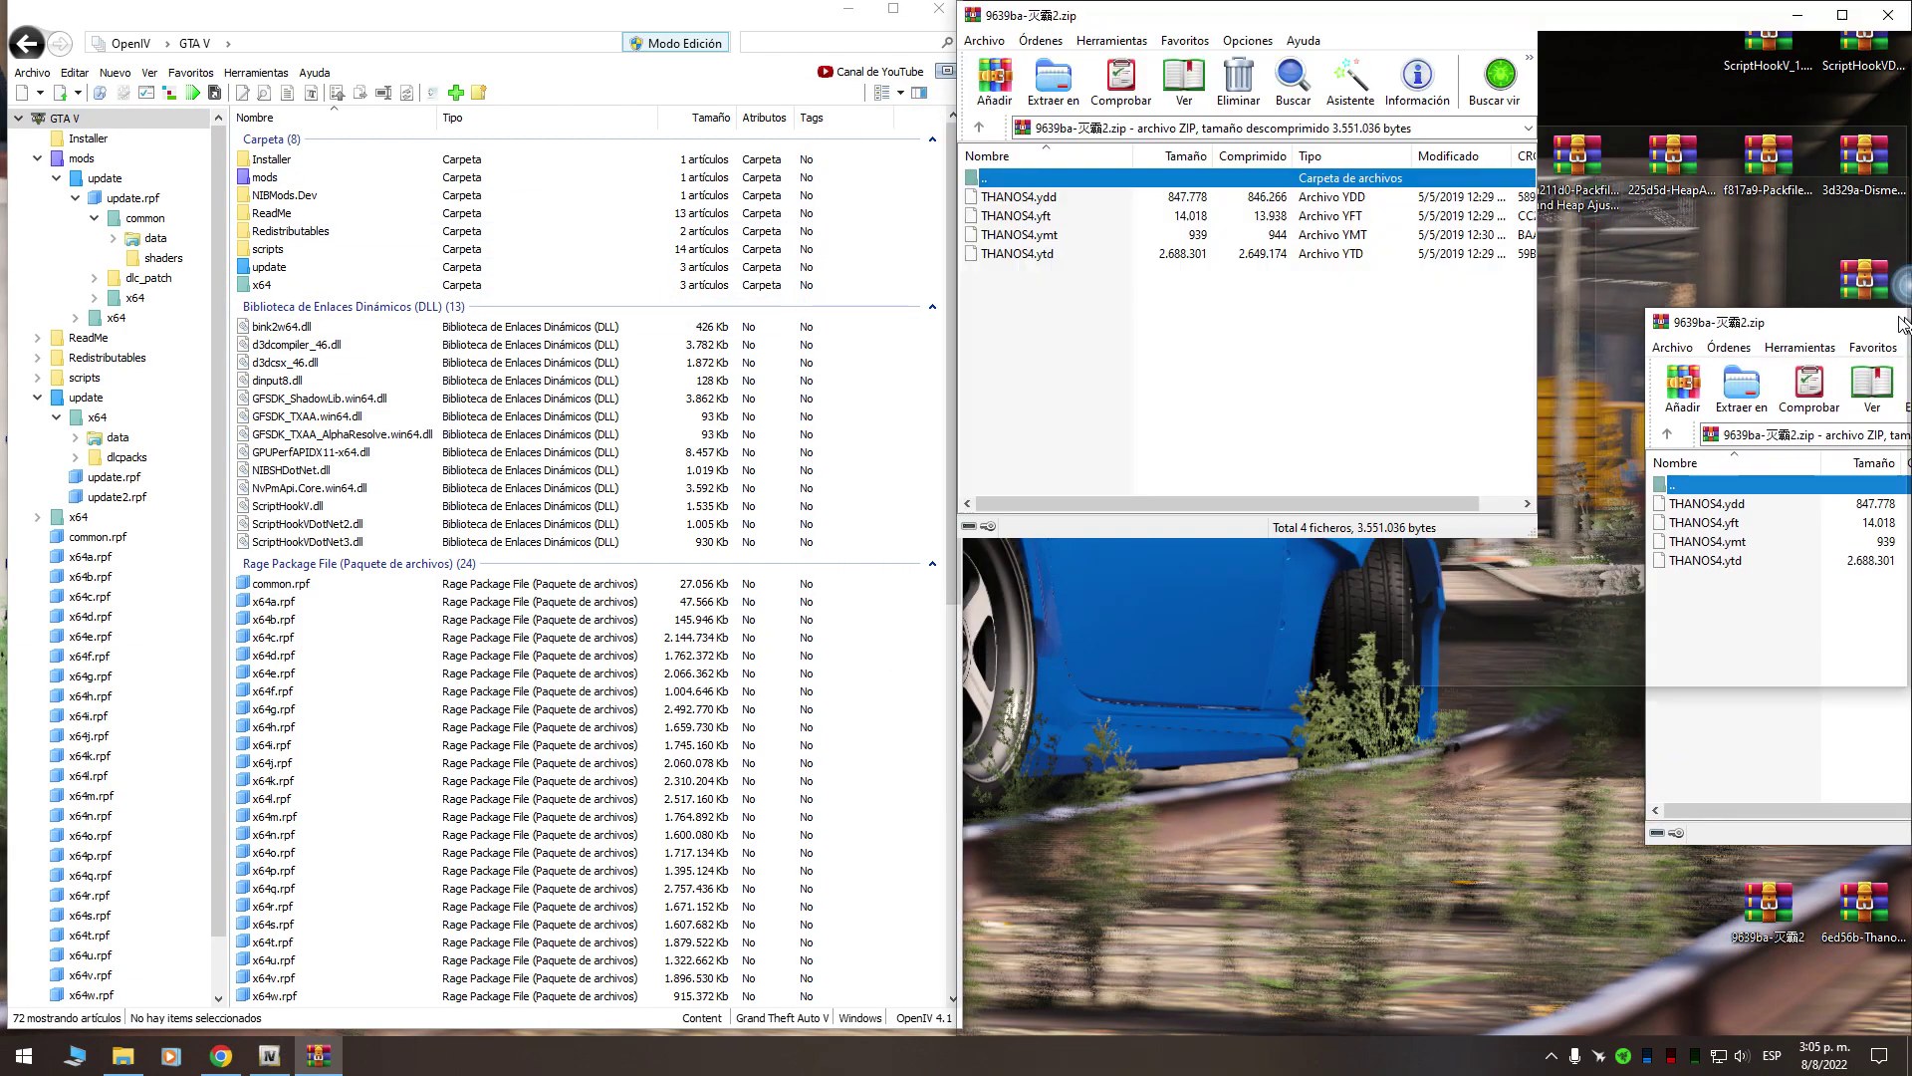
Open peds.rpf in OpenIV, located in update\x64\dlcpacks\addonpeds\dlc.rpf.
{"action": "left_click", "coordinate": [375, 320]}
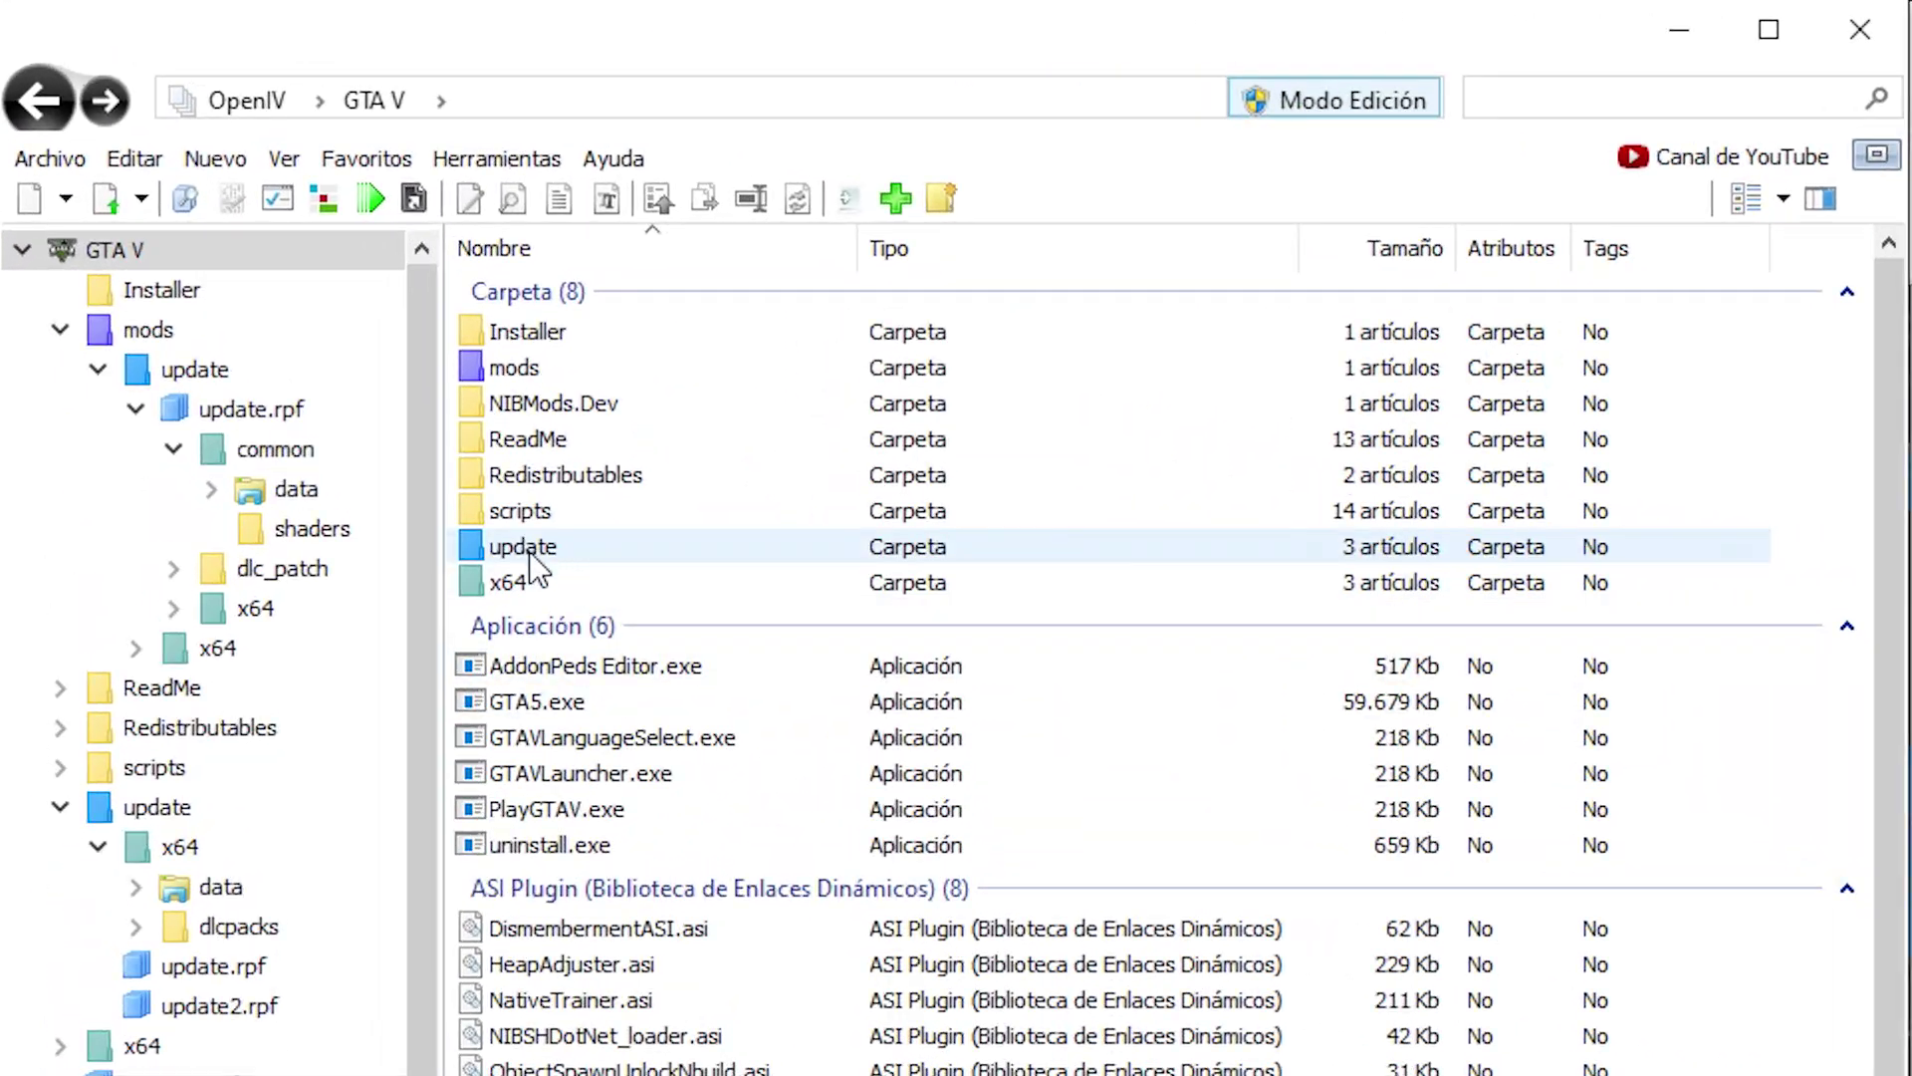
{"action": "double_click", "coordinate": [530, 543]}
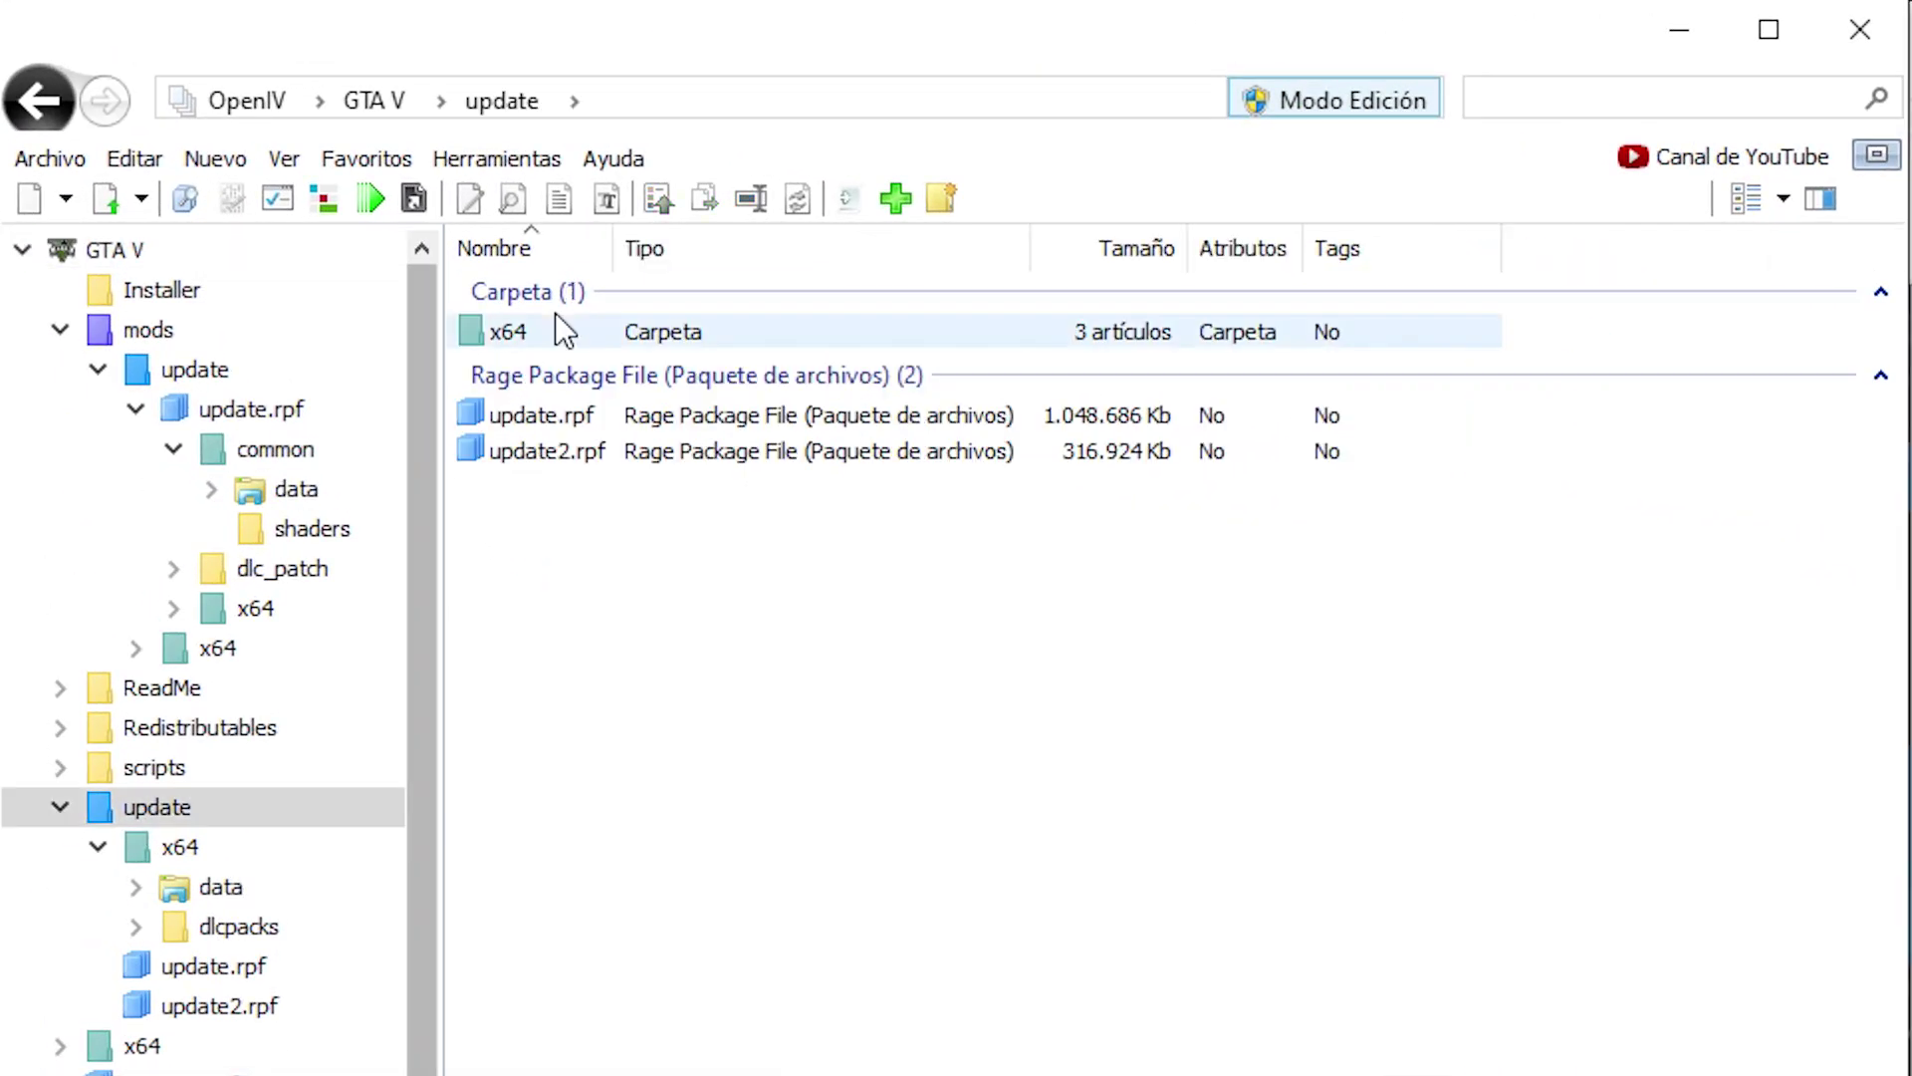
{"action": "double_click", "coordinate": [566, 332]}
{"action": "double_click", "coordinate": [548, 366]}
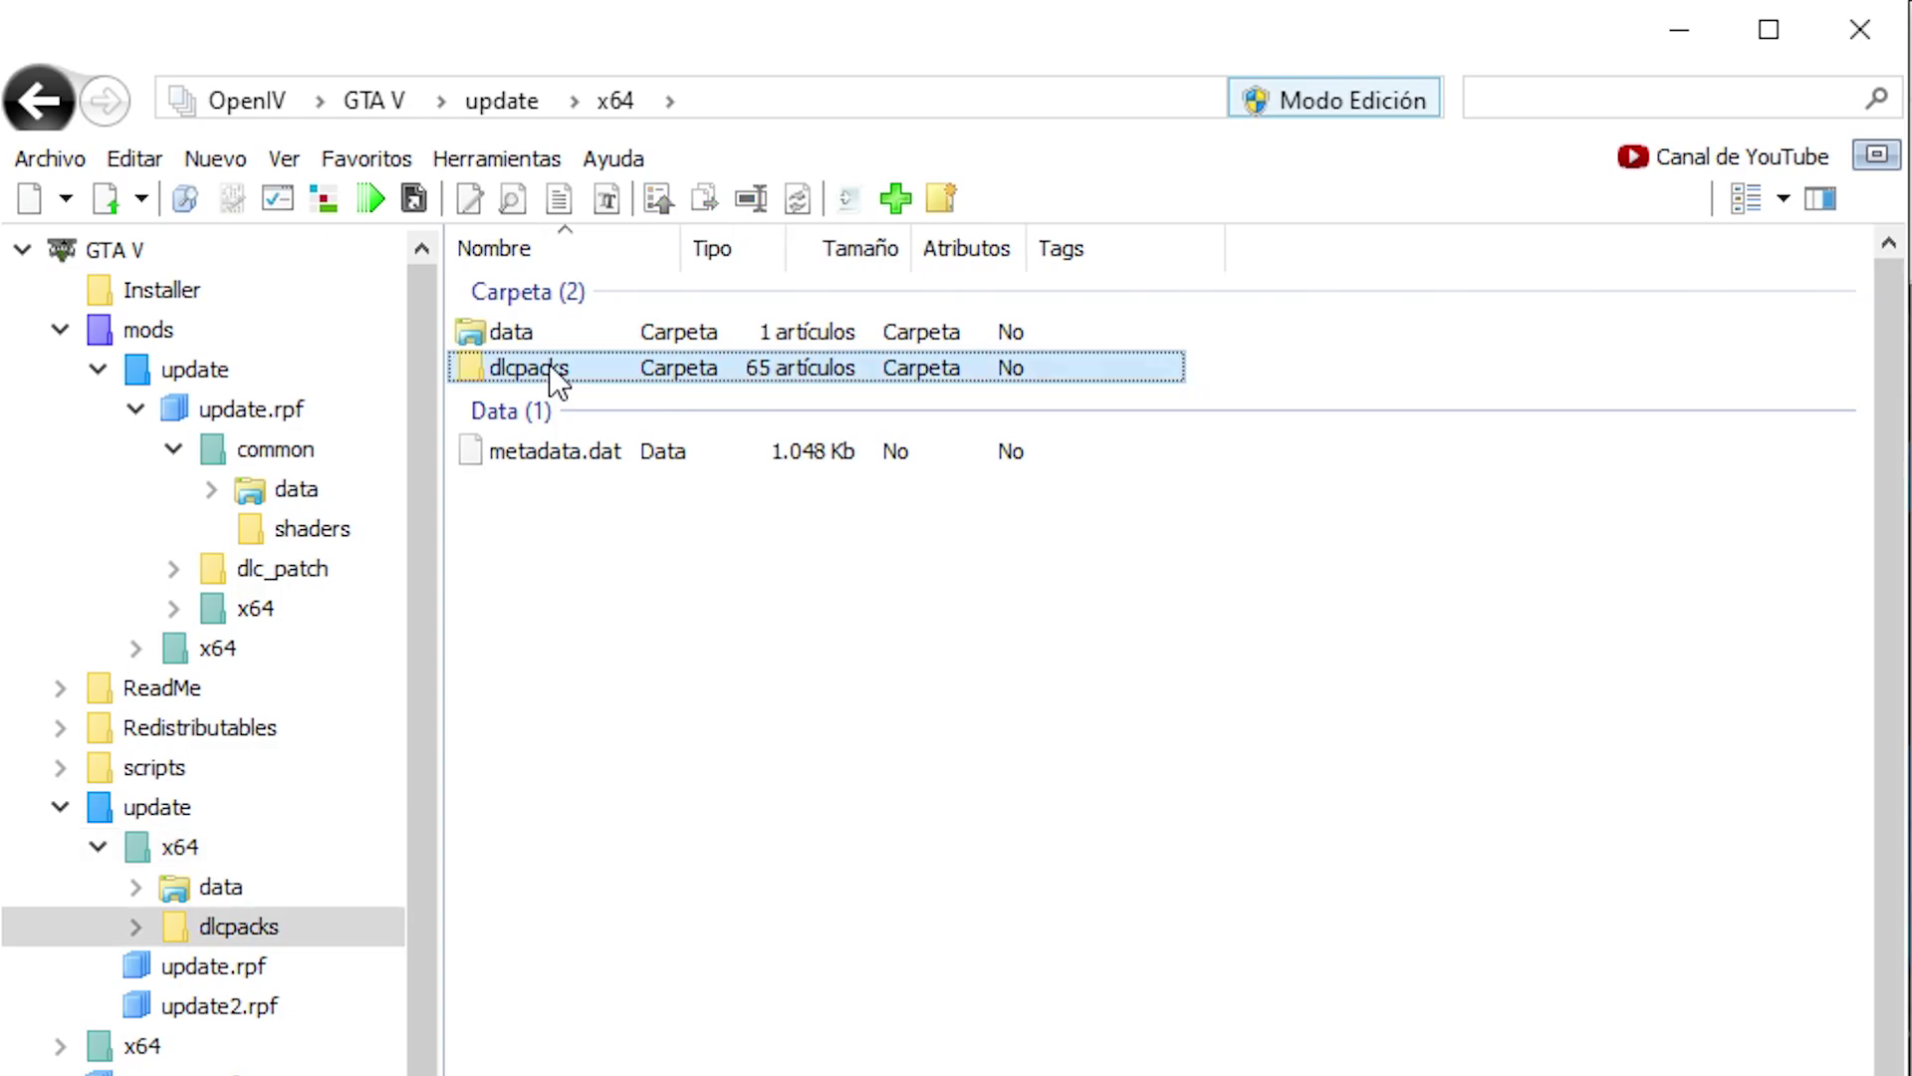
{"action": "double_click", "coordinate": [556, 333]}
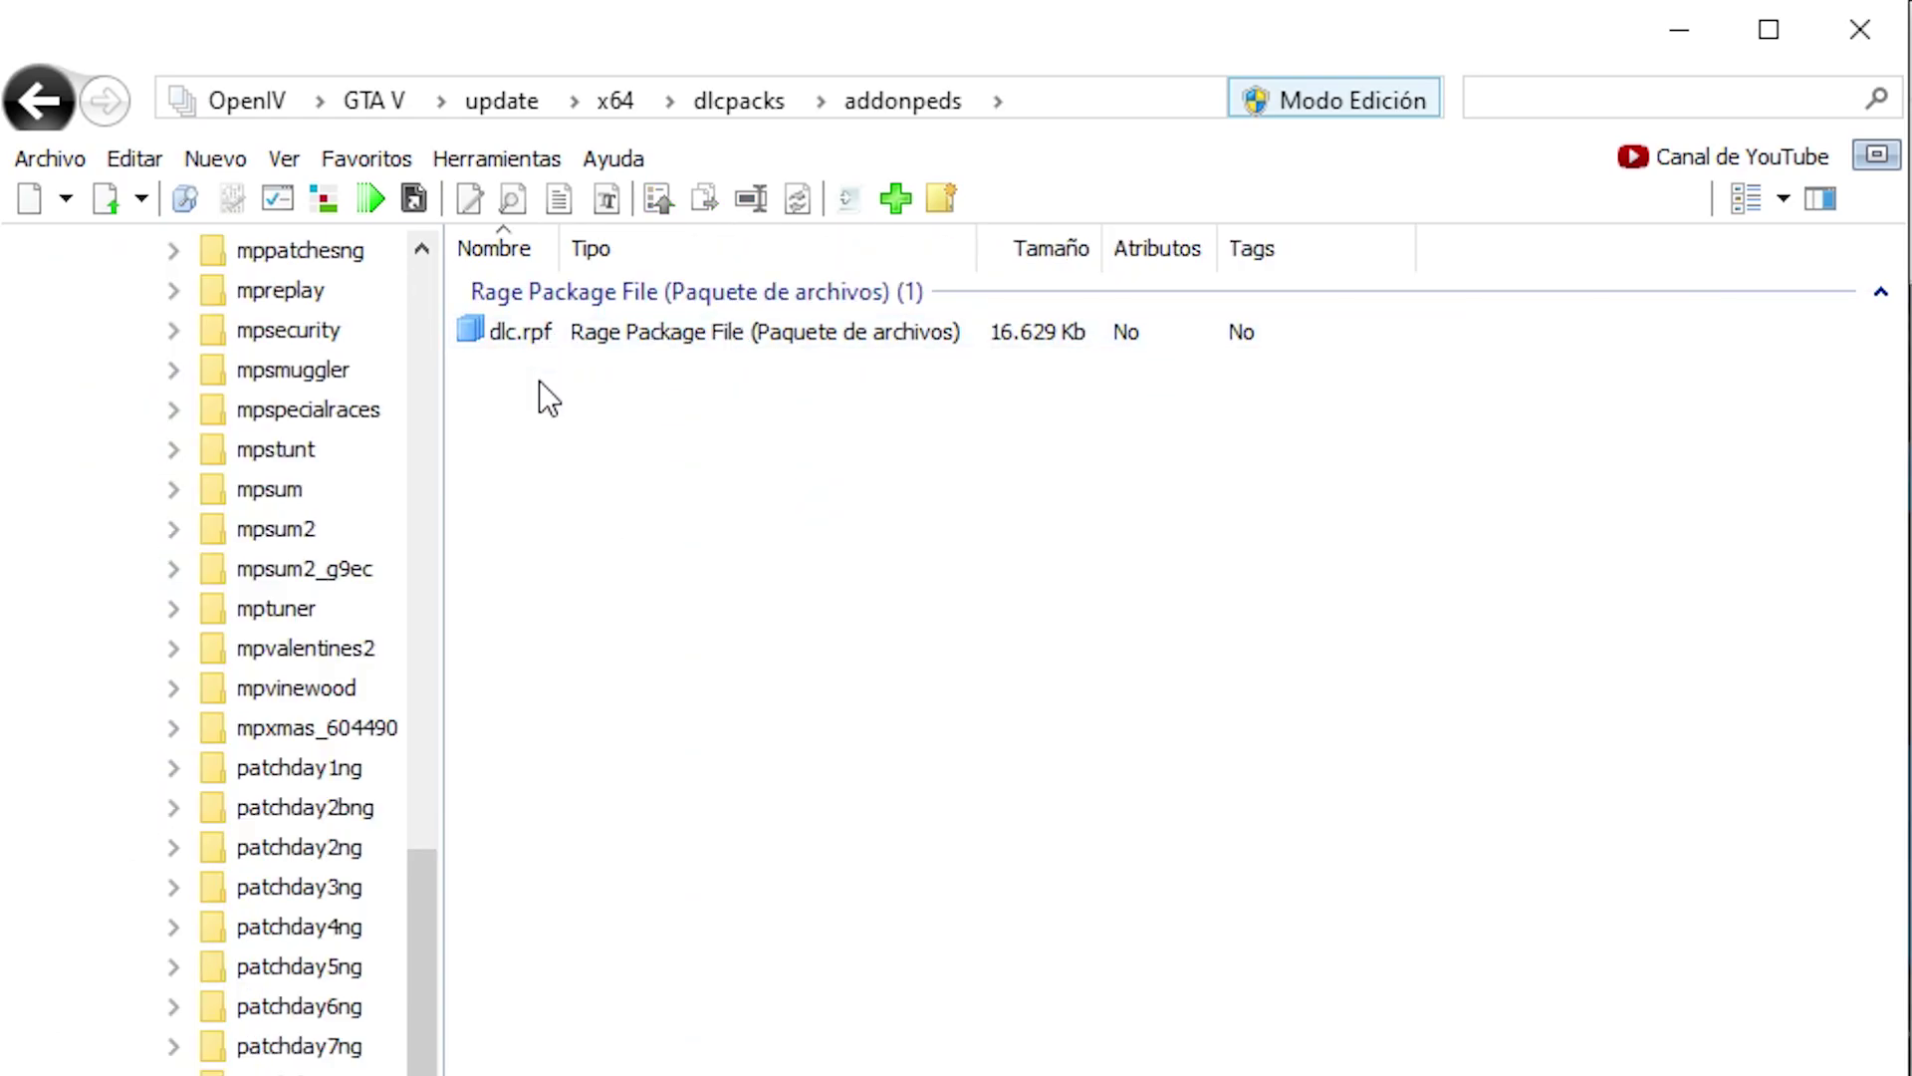
{"action": "double_click", "coordinate": [501, 327]}
{"action": "double_click", "coordinate": [552, 511]}
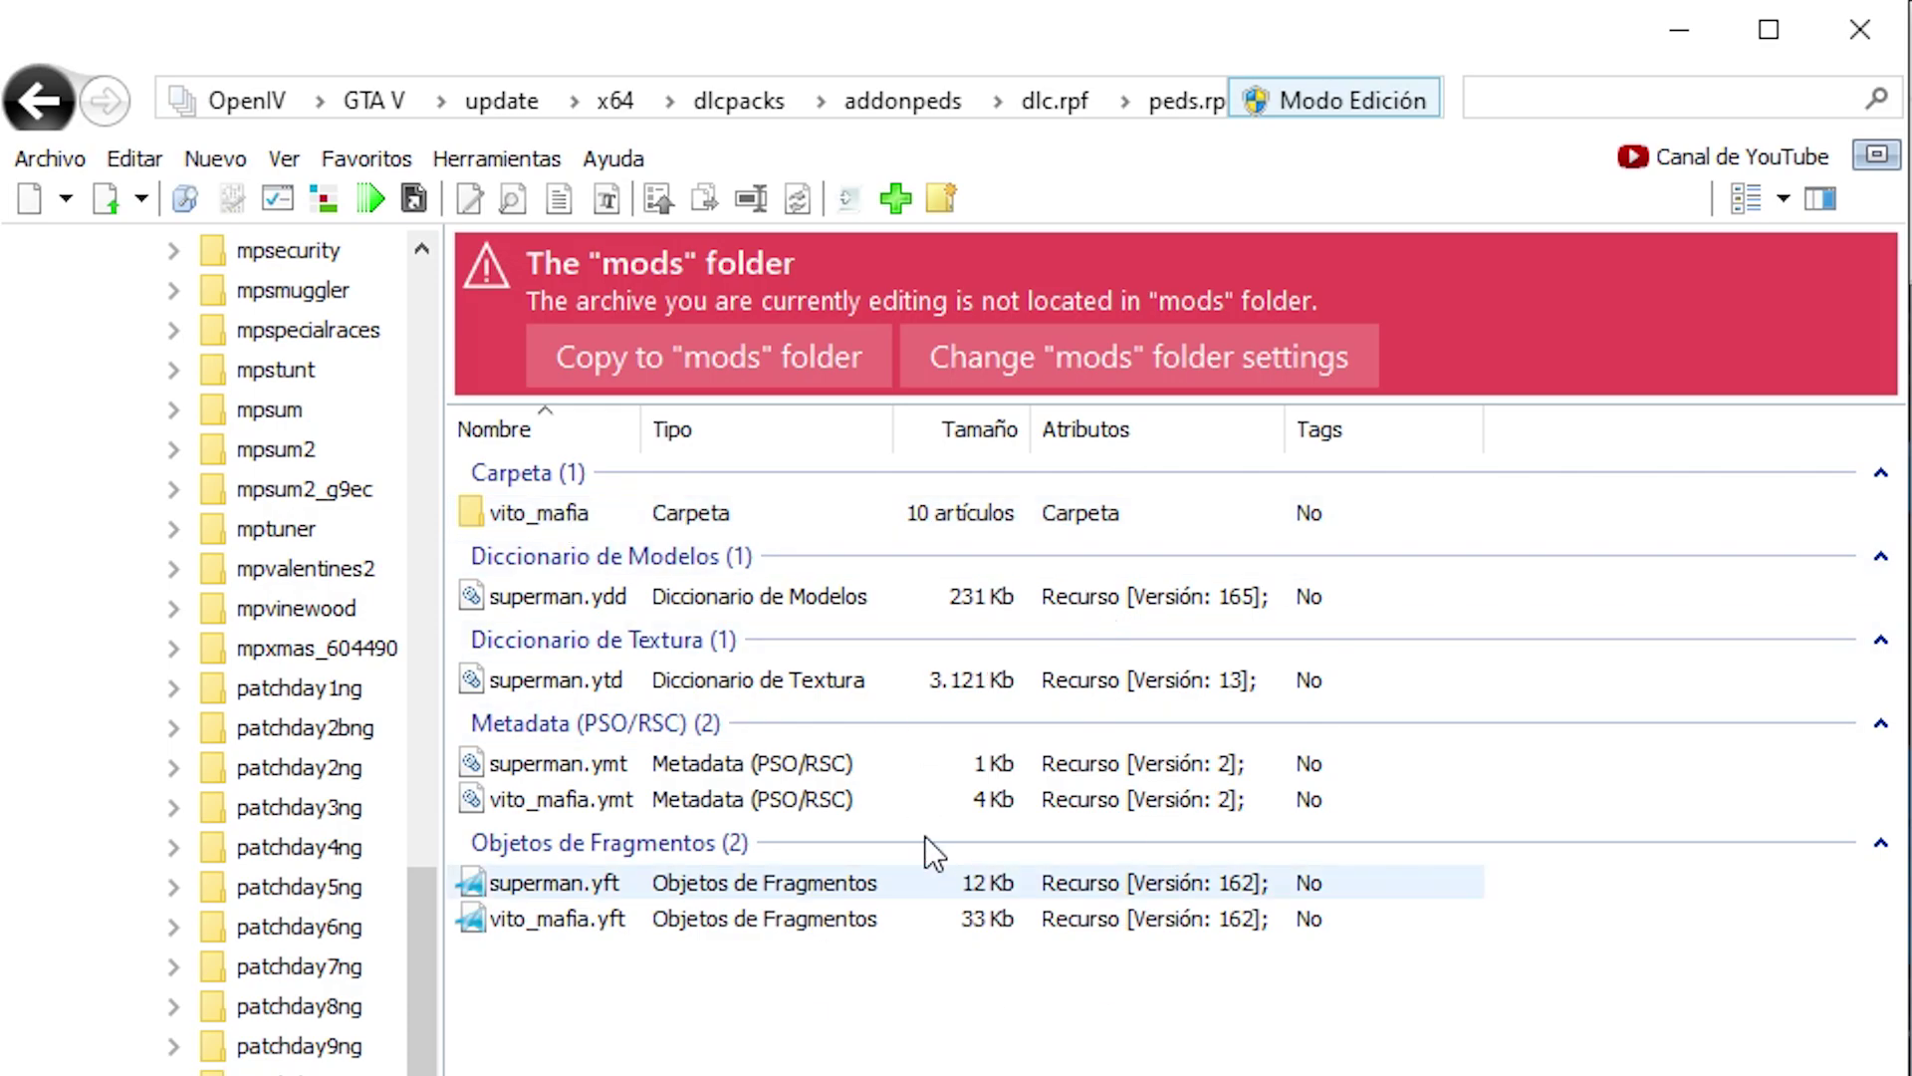
Add the four THANOS4 files (.ydd, .yft, .ymt, .ytd) from the archive to peds.rpf, and close the archive.
{"action": "left_click_drag", "start_coordinate": [247, 567], "coordinate": [109, 399]}
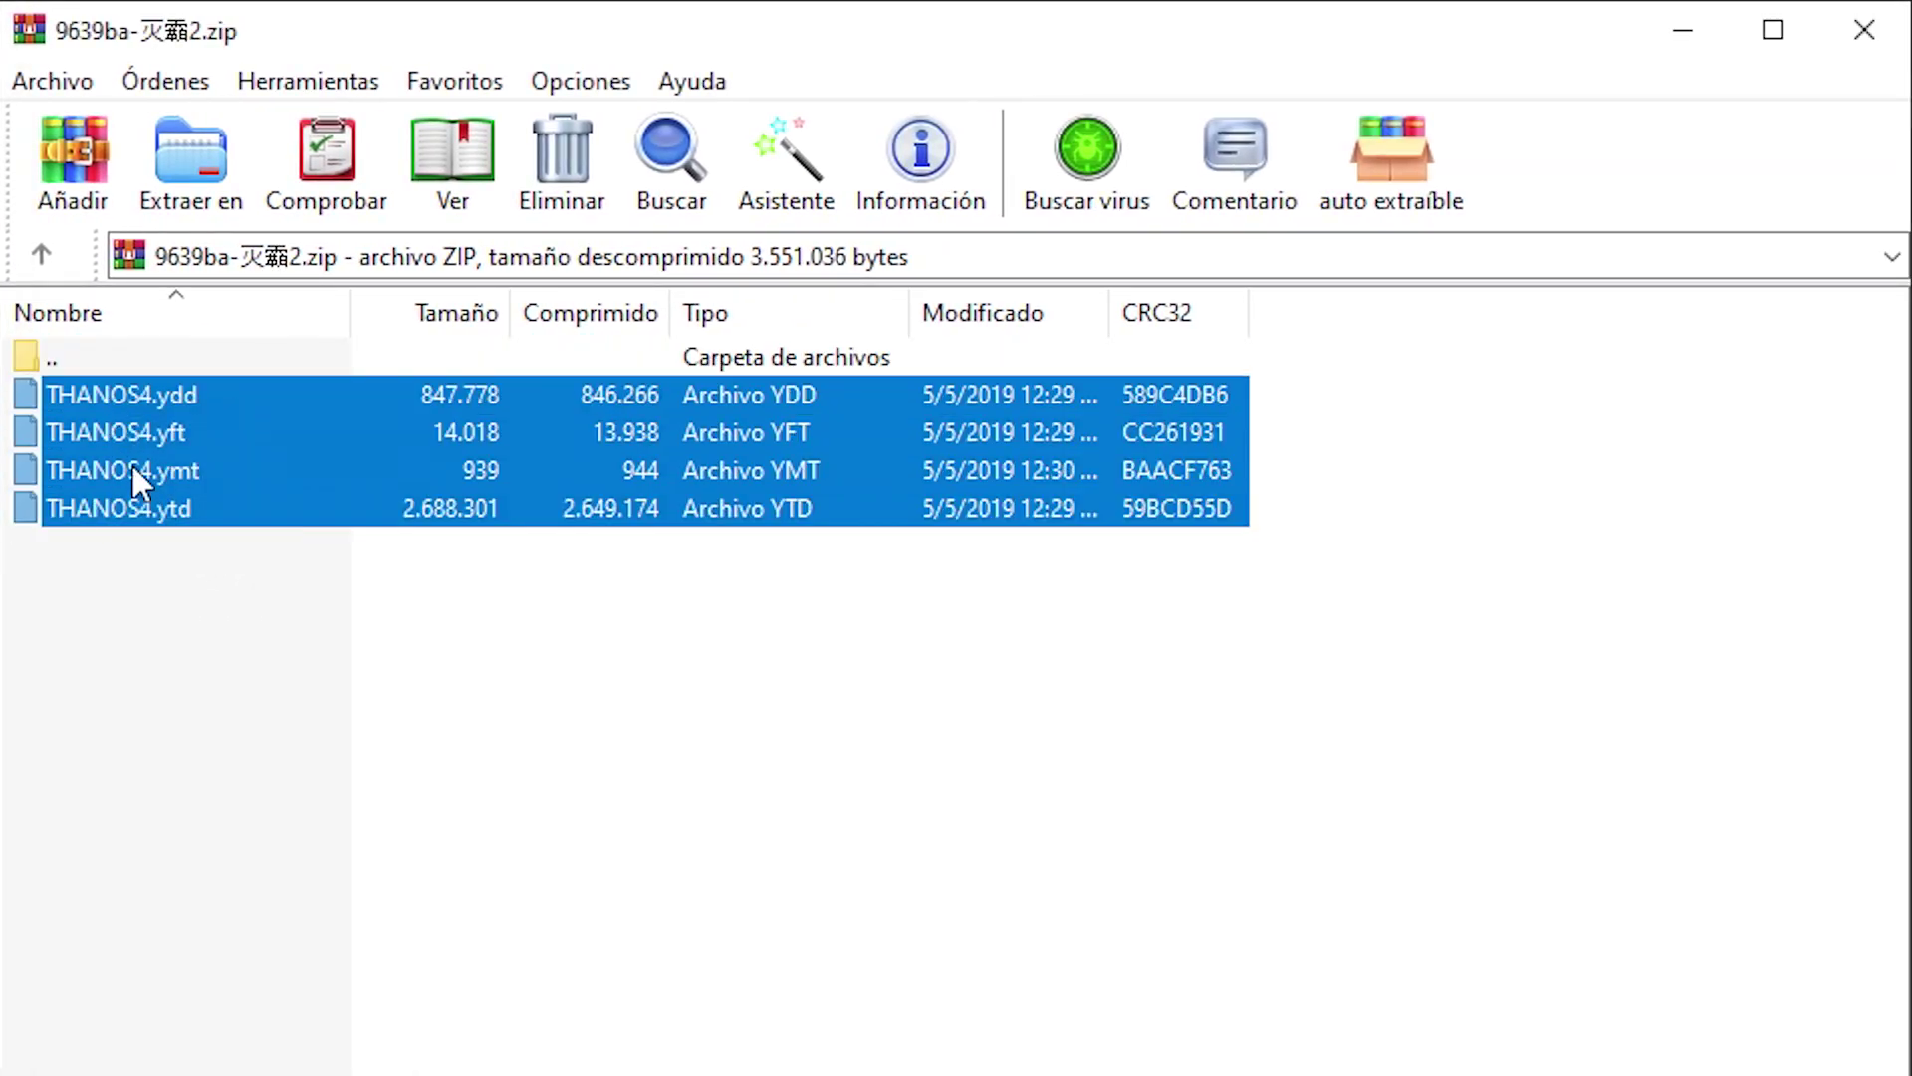
{"action": "left_click_drag", "start_coordinate": [129, 468], "coordinate": [678, 513]}
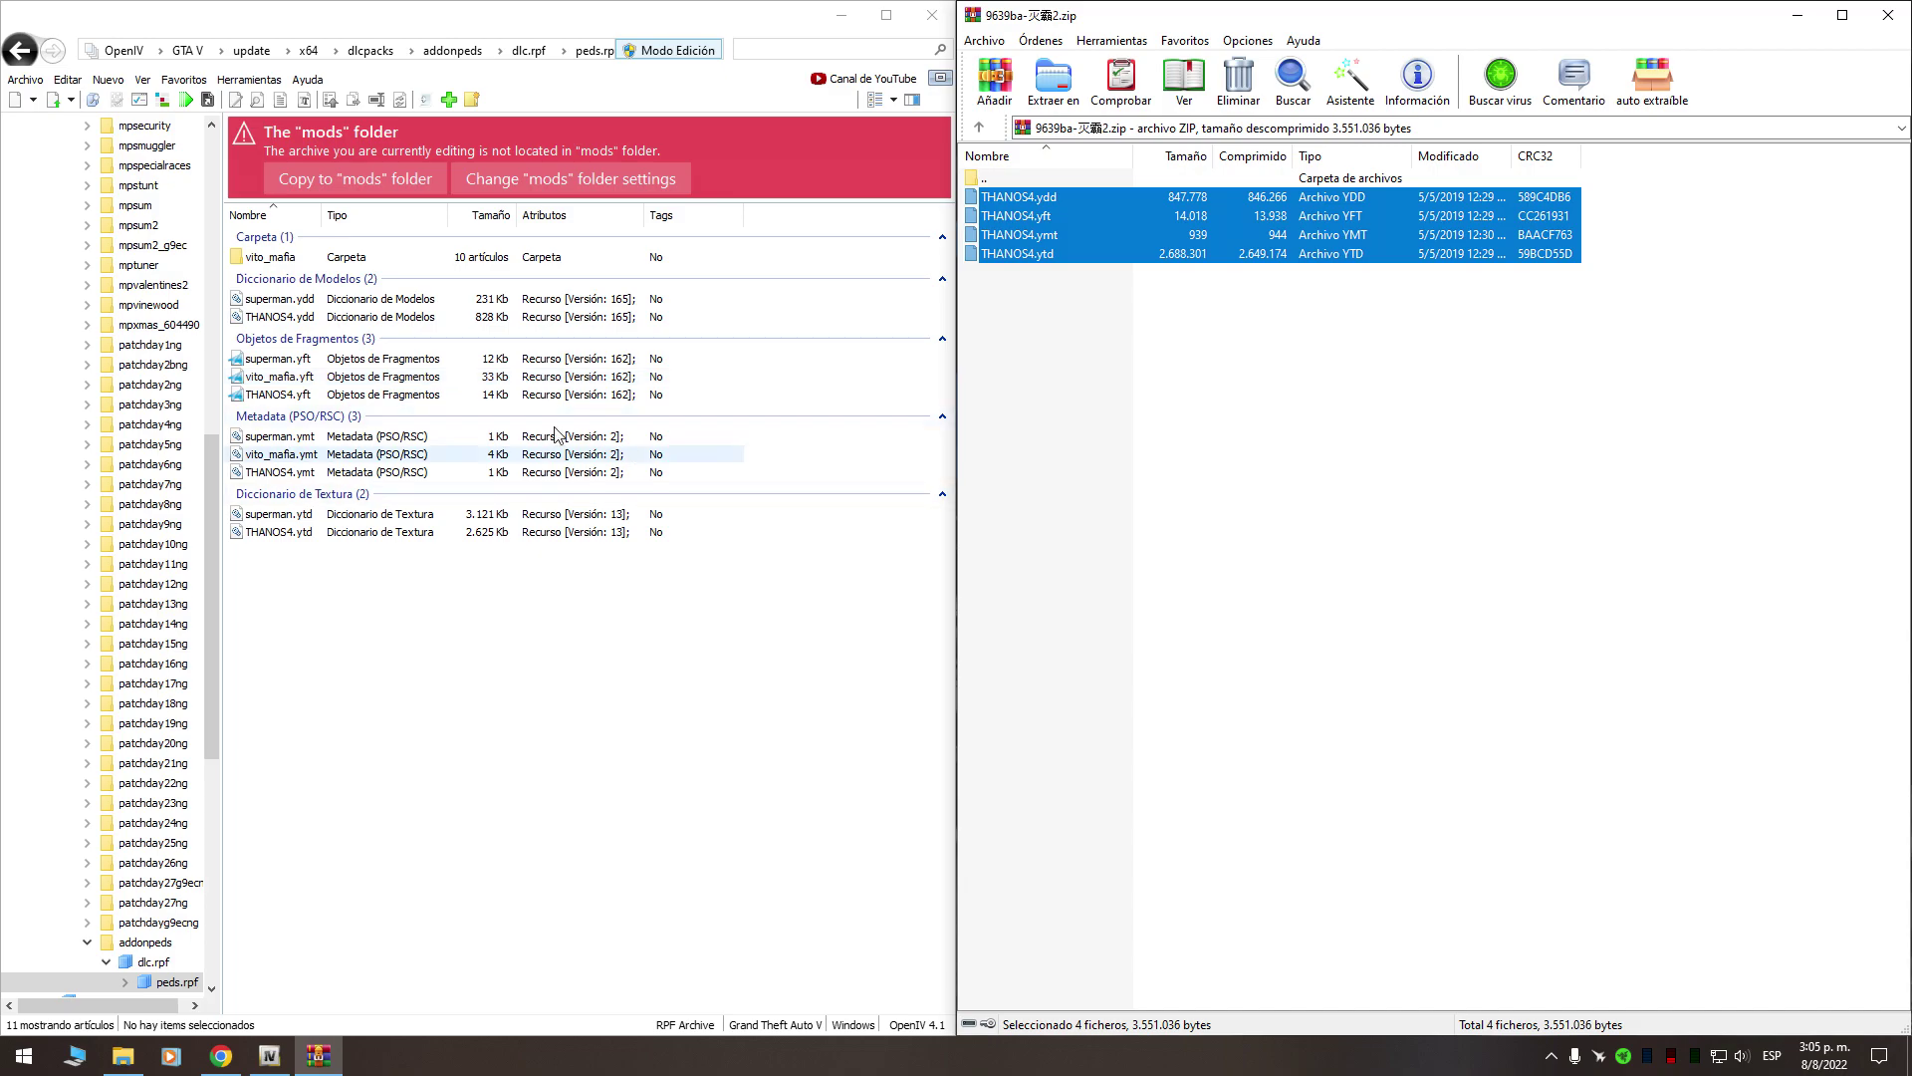
{"action": "left_click", "coordinate": [1890, 14]}
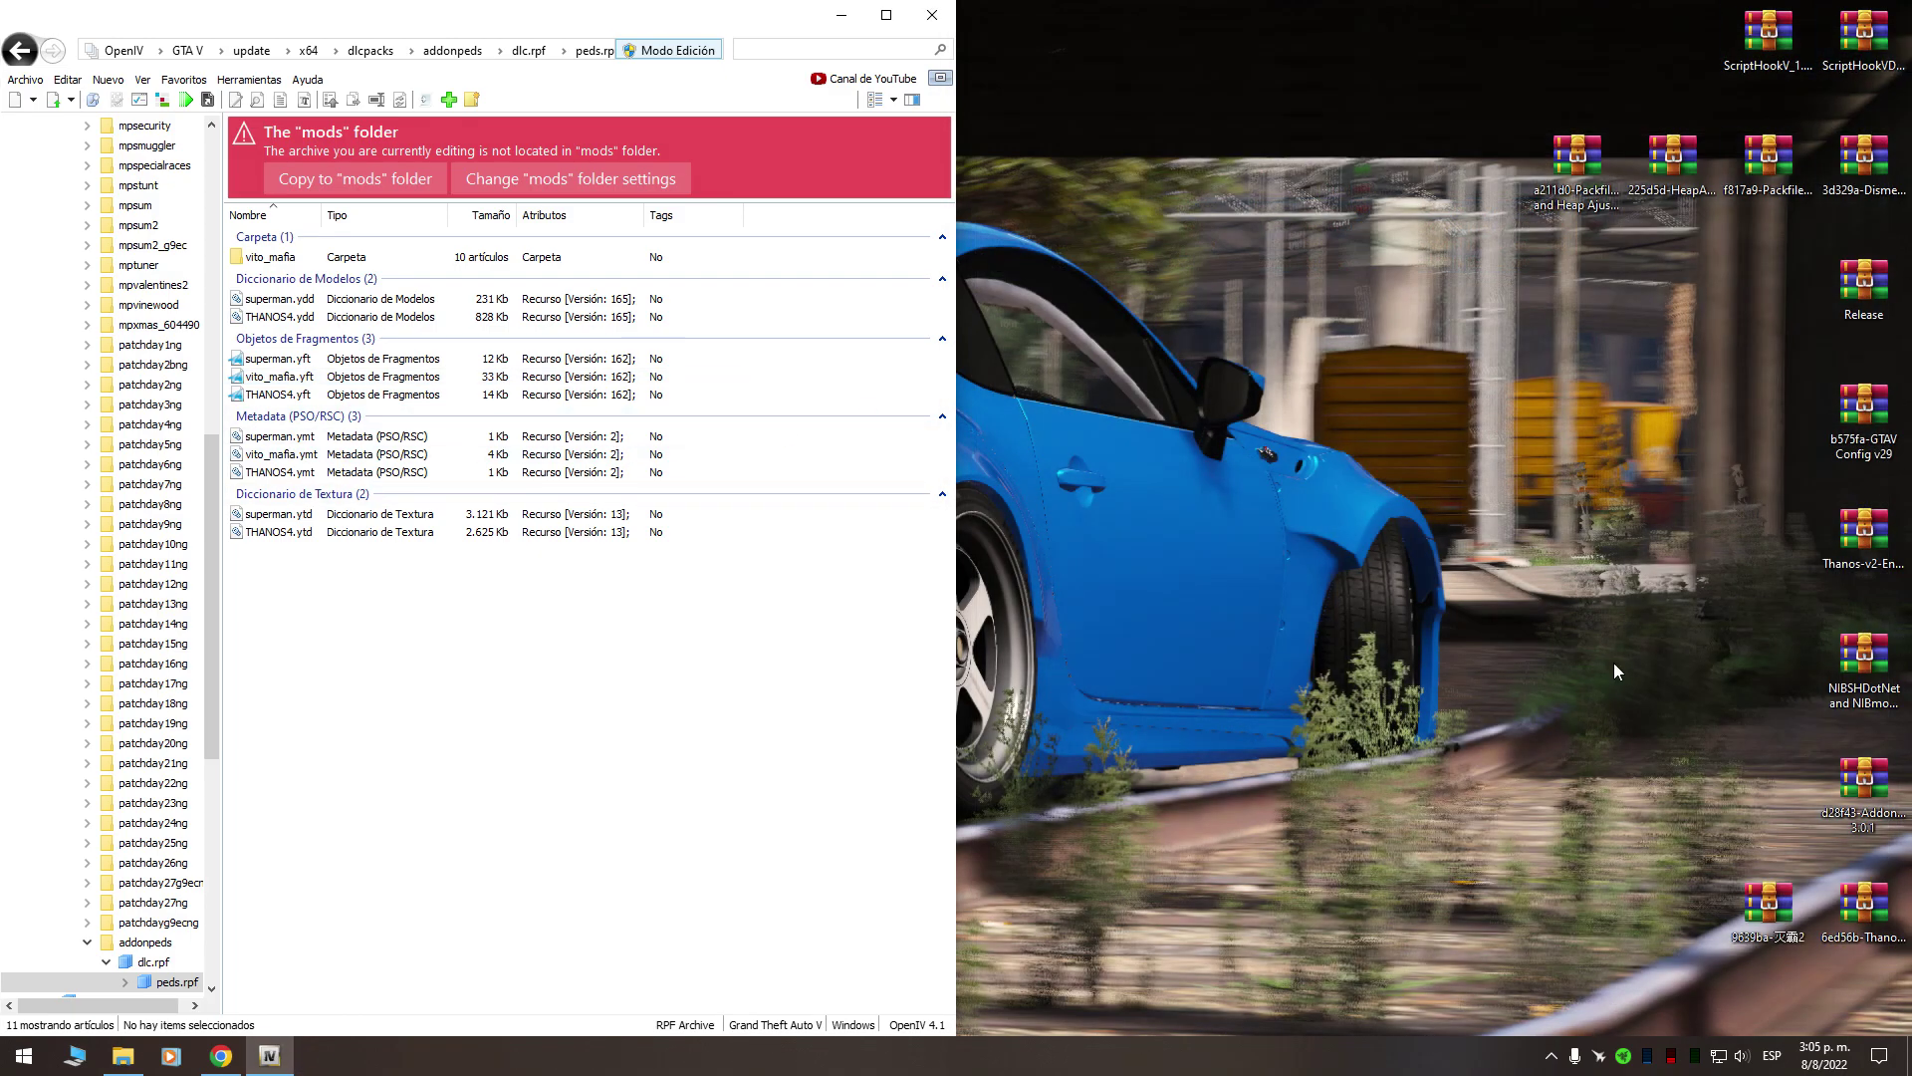
Add the four Thanos_HD_IW files from the 6ed56b-Thanos_Cinematic_HD.zip desktop archive to peds.rpf, and close the archive.
{"action": "left_click", "coordinate": [1864, 908]}
{"action": "double_click", "coordinate": [1865, 906]}
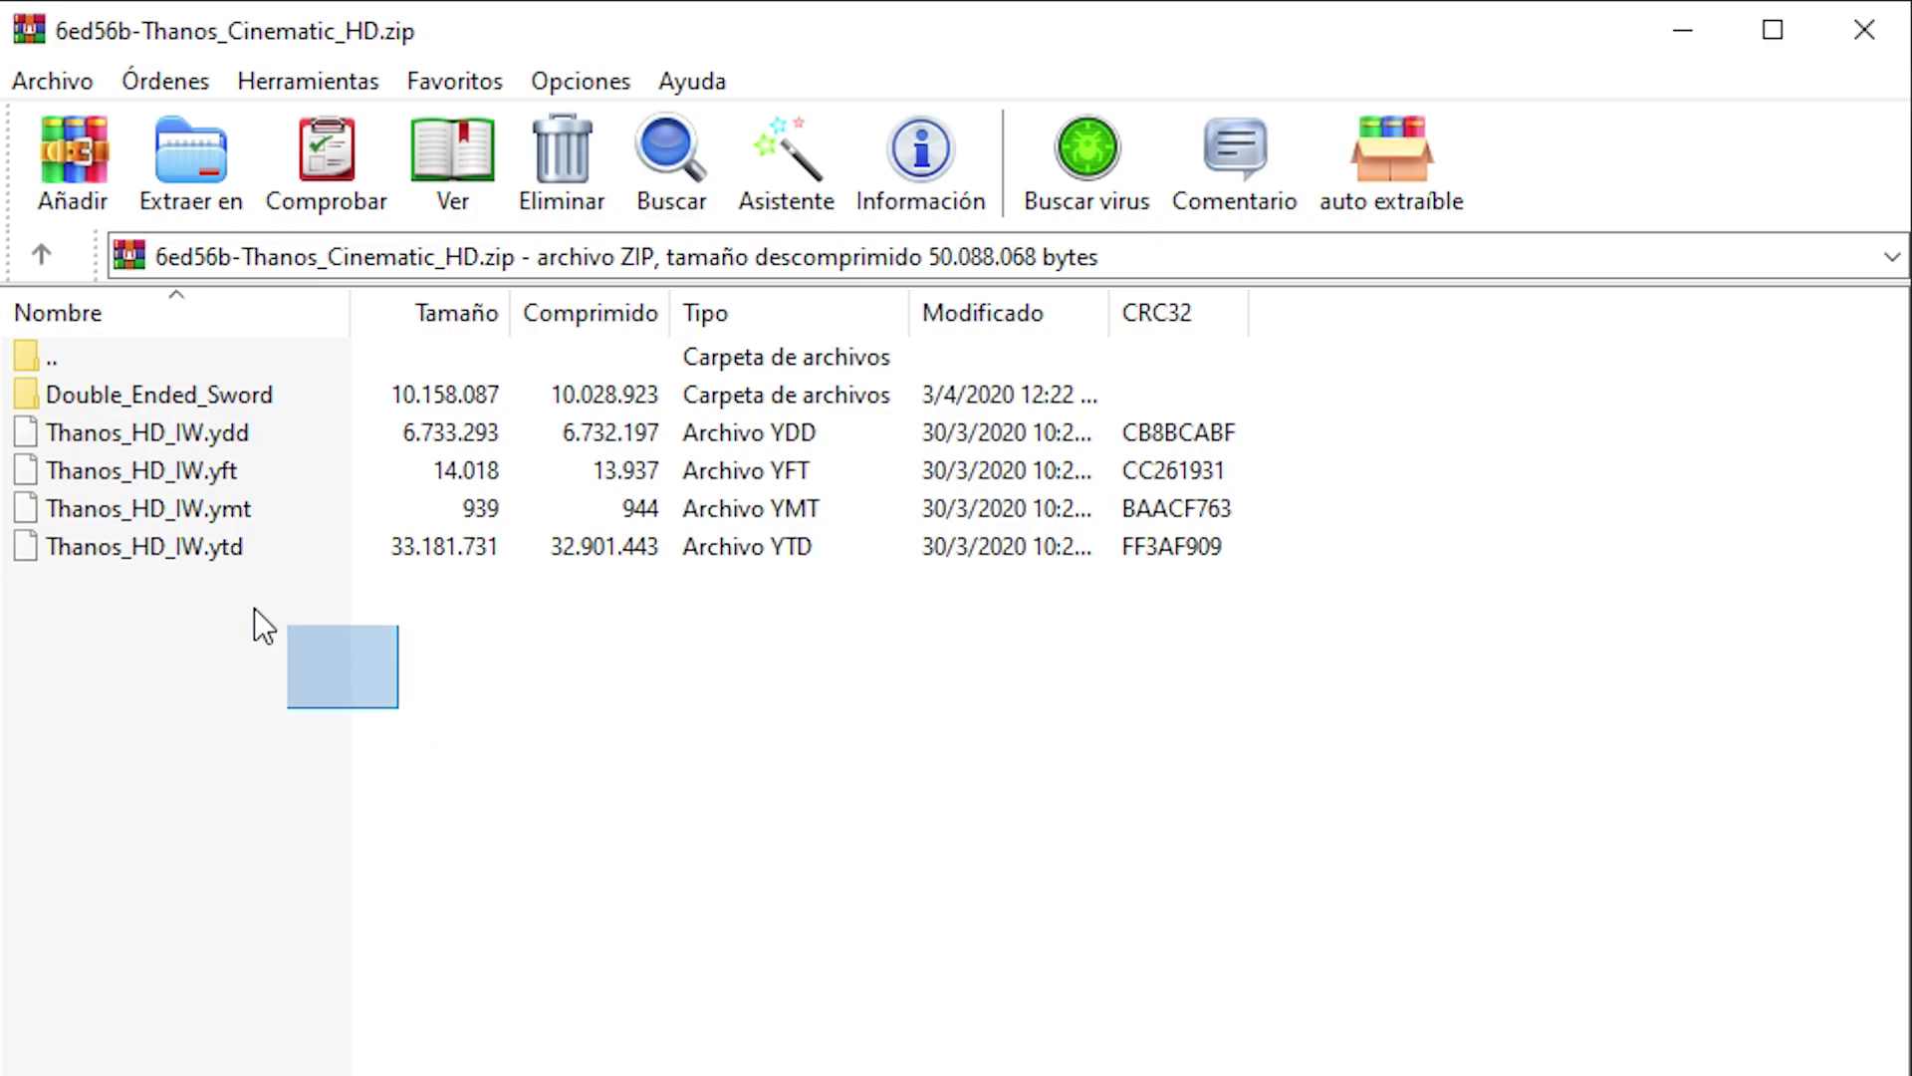
{"action": "left_click_drag", "start_coordinate": [254, 608], "coordinate": [714, 552]}
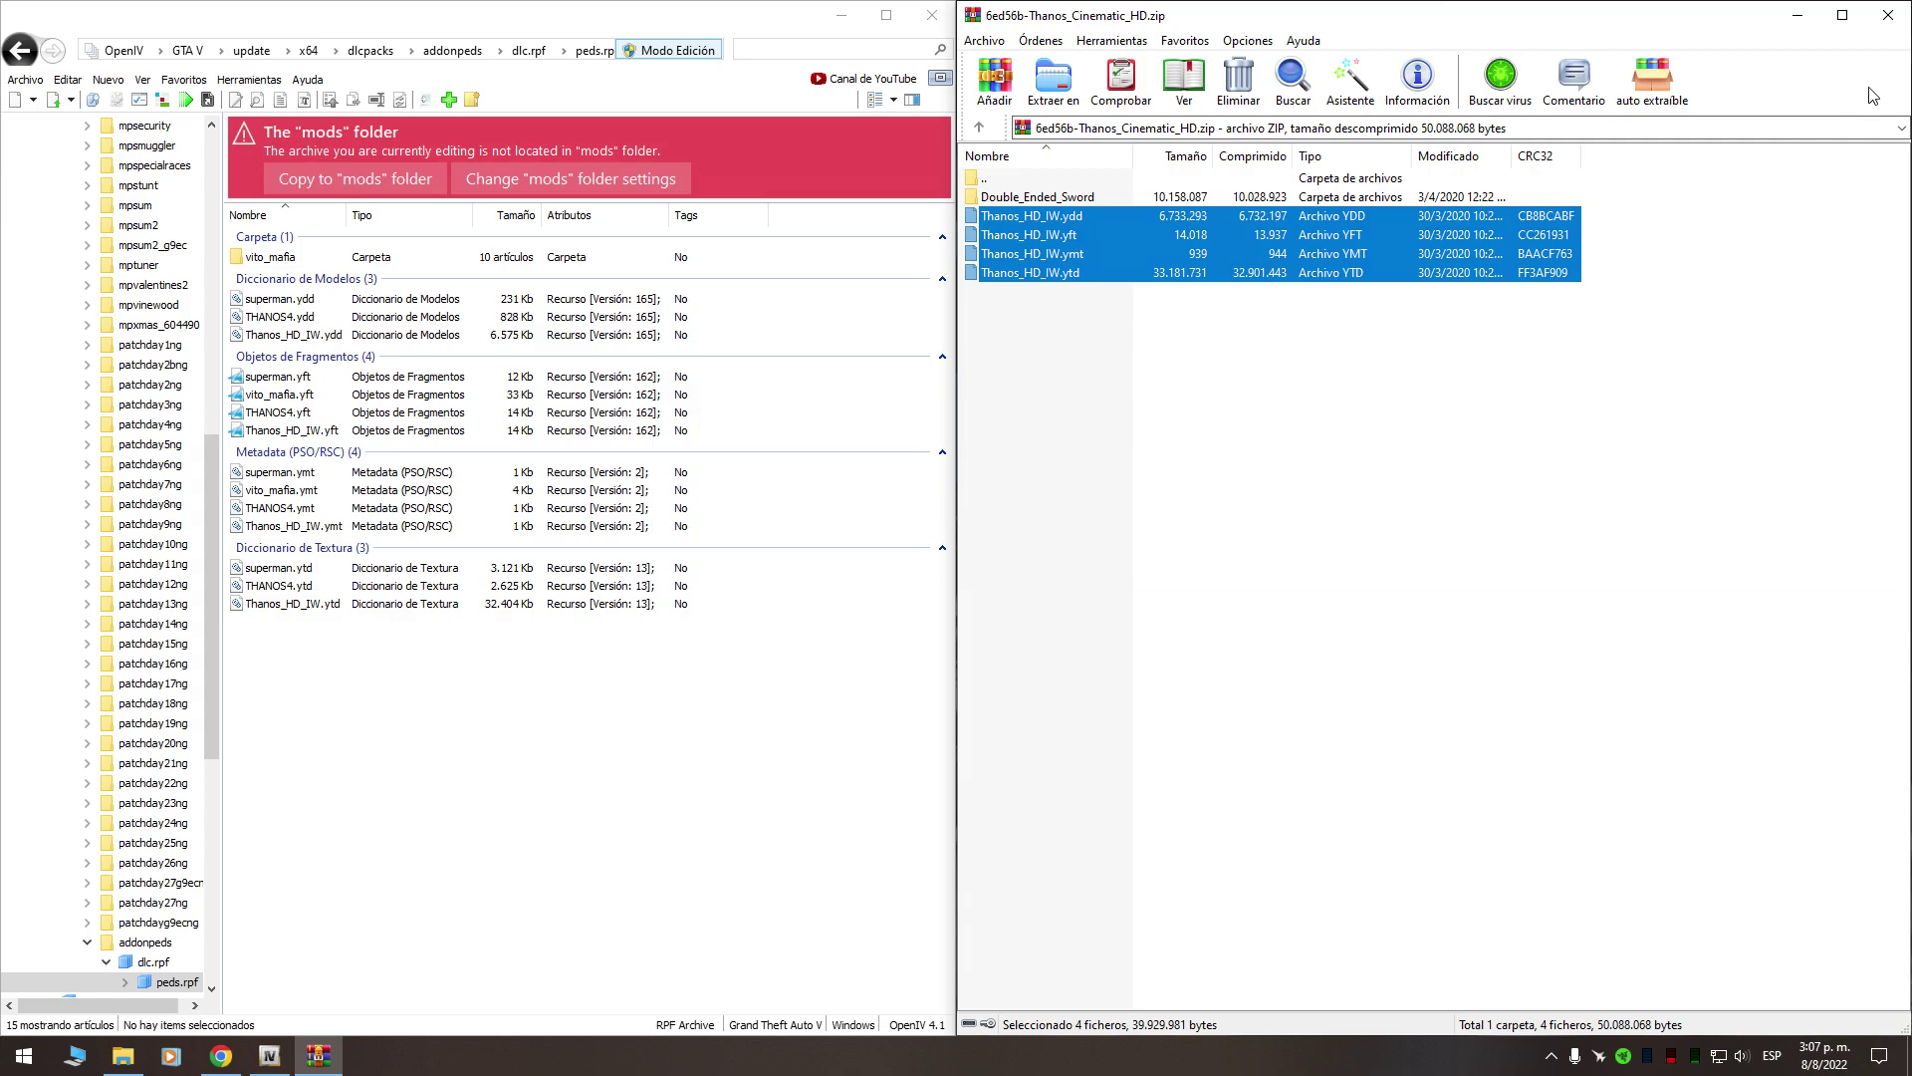
{"action": "left_click", "coordinate": [1889, 17]}
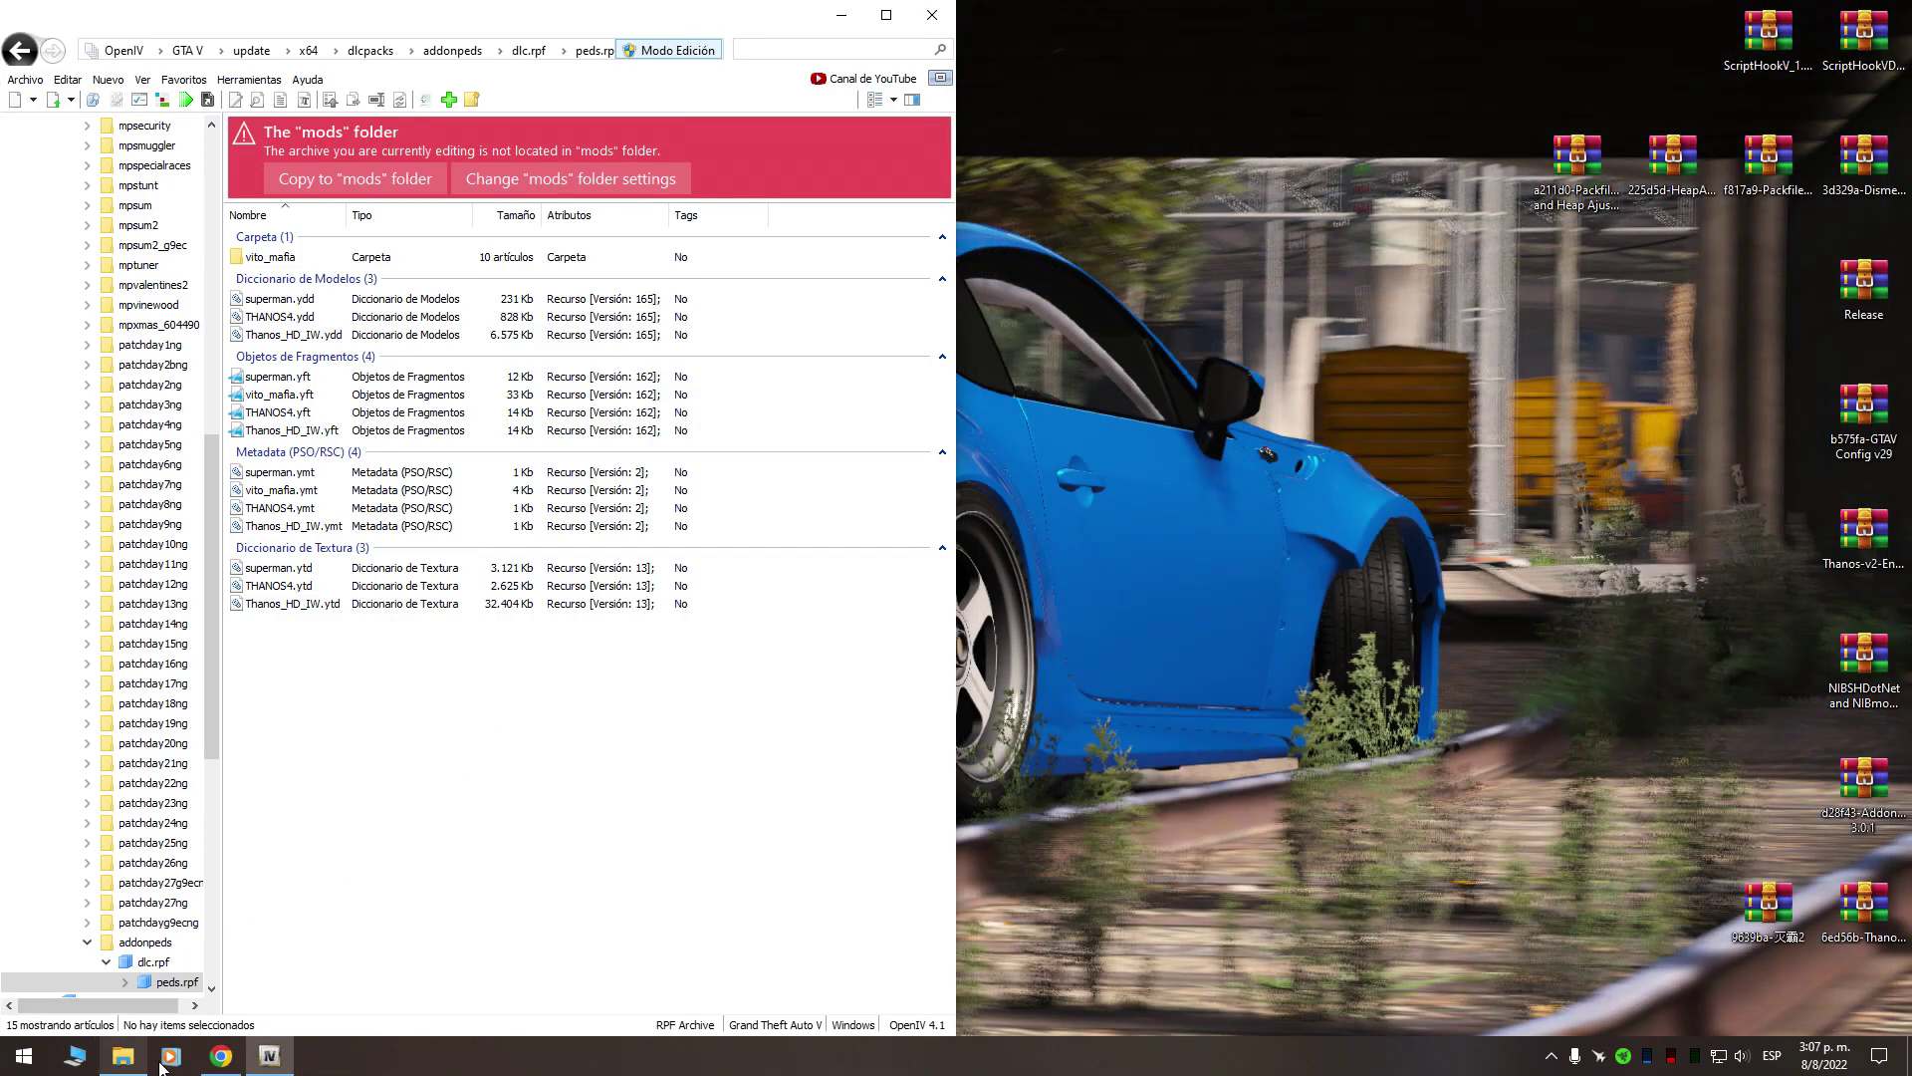
Place the Grand Theft Auto V folder window beside OpenIV, launch AddonPeds Editor from it and accept the first-run and installation messages.
{"action": "left_click", "coordinate": [132, 1064]}
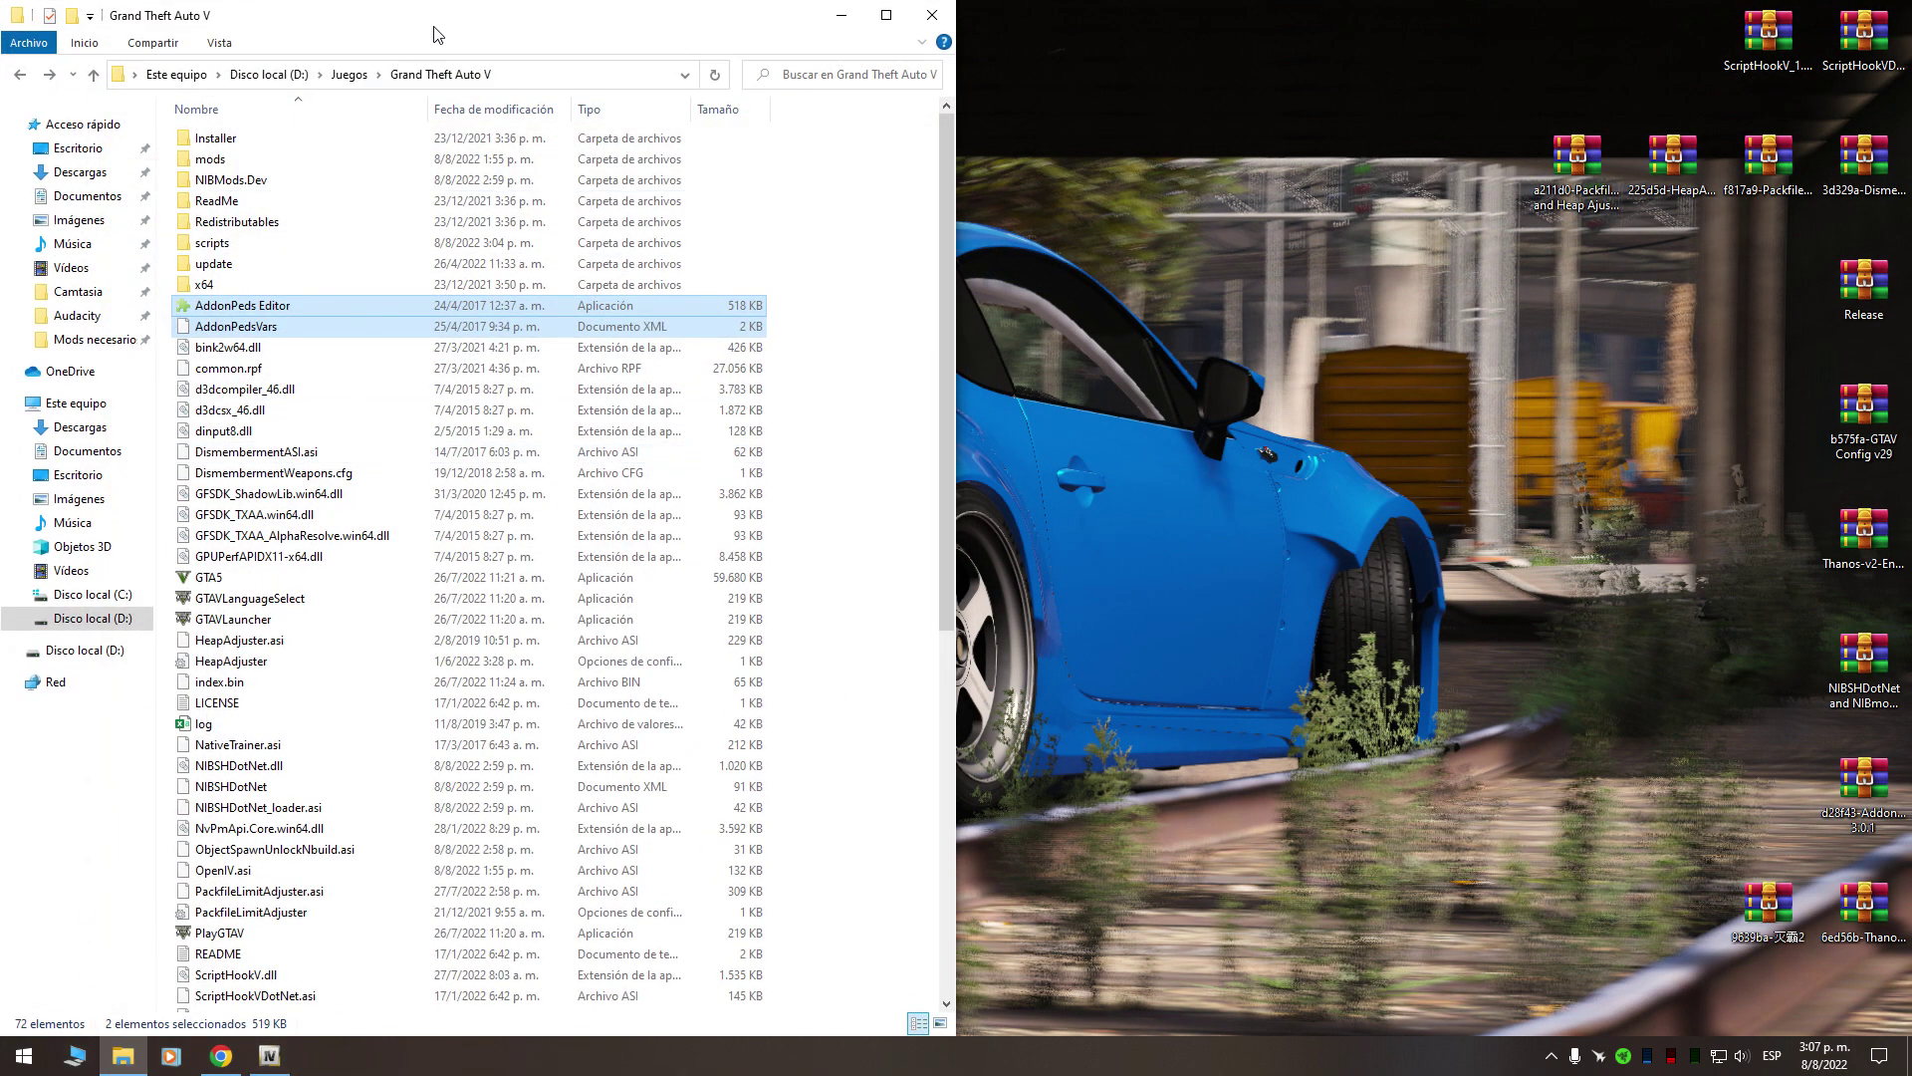
{"action": "left_click_drag", "start_coordinate": [420, 26], "coordinate": [1911, 169]}
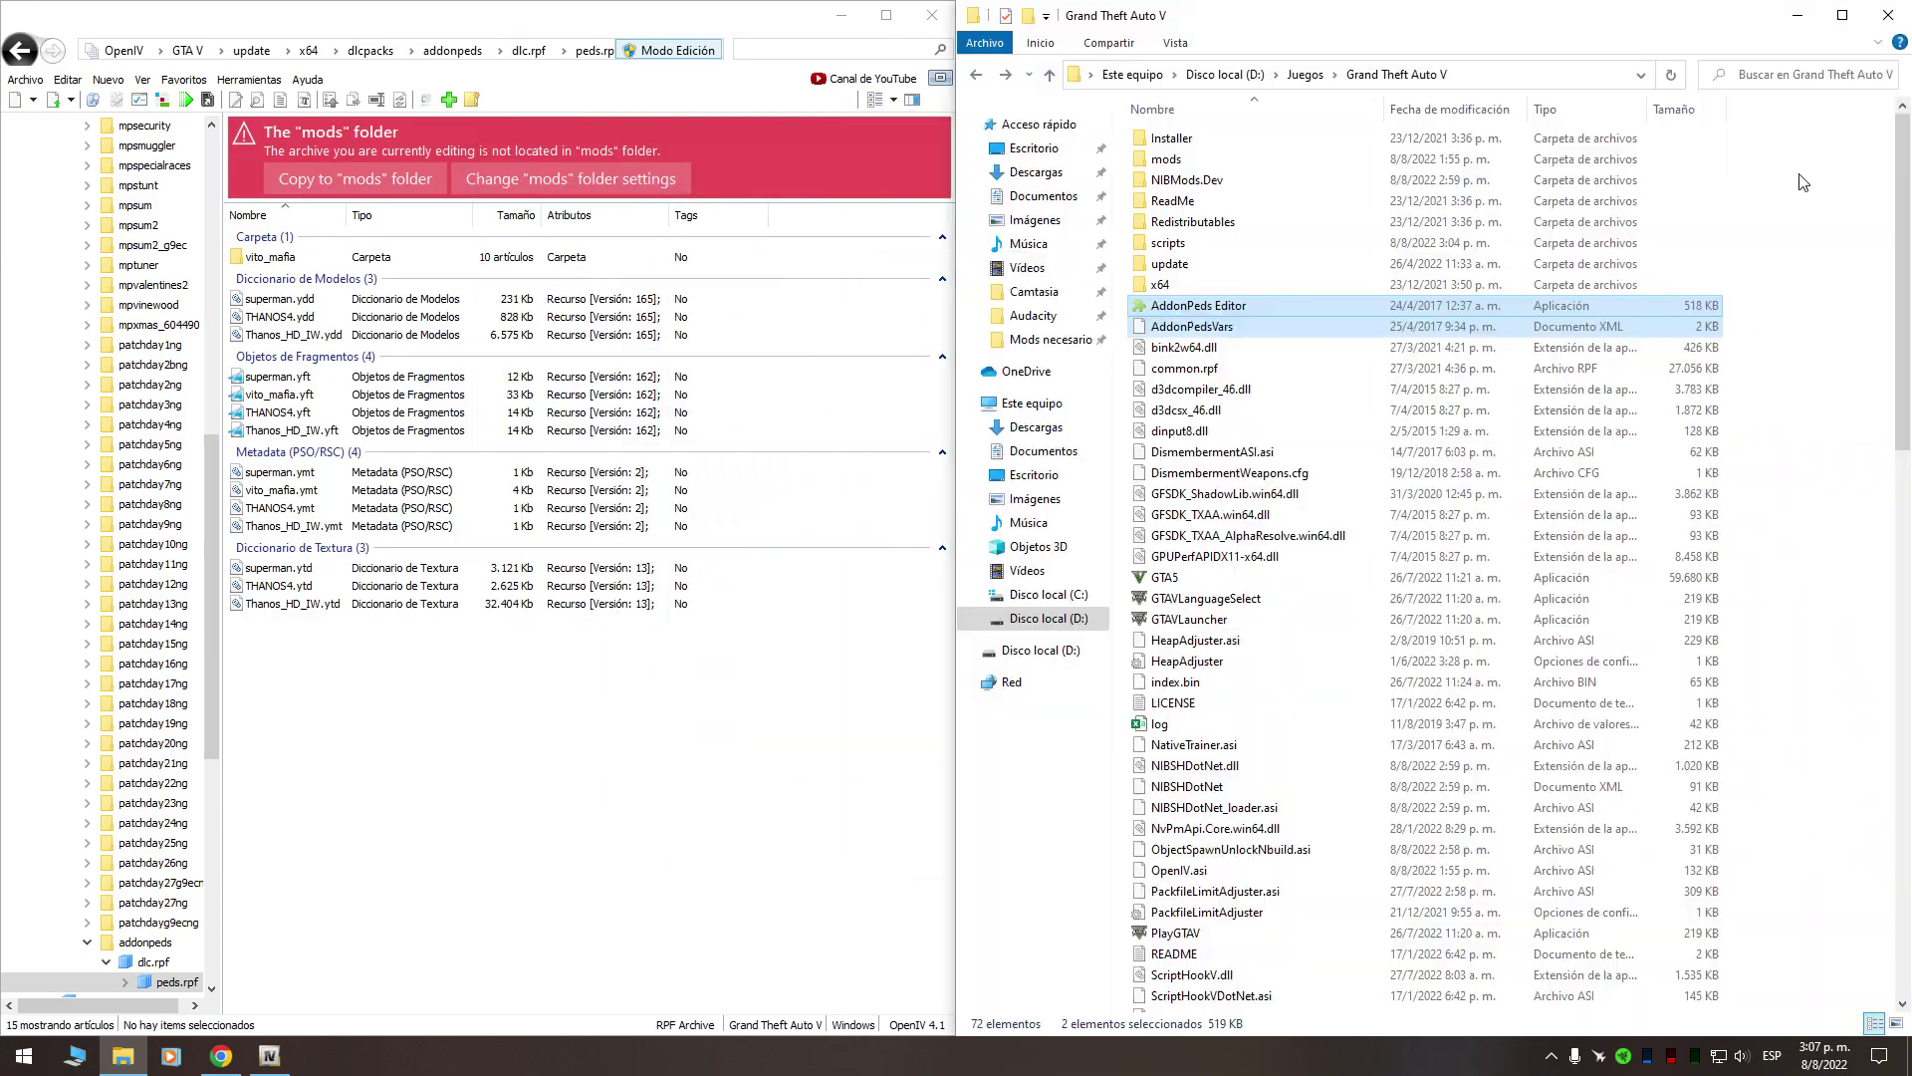
{"action": "left_click", "coordinate": [1185, 308]}
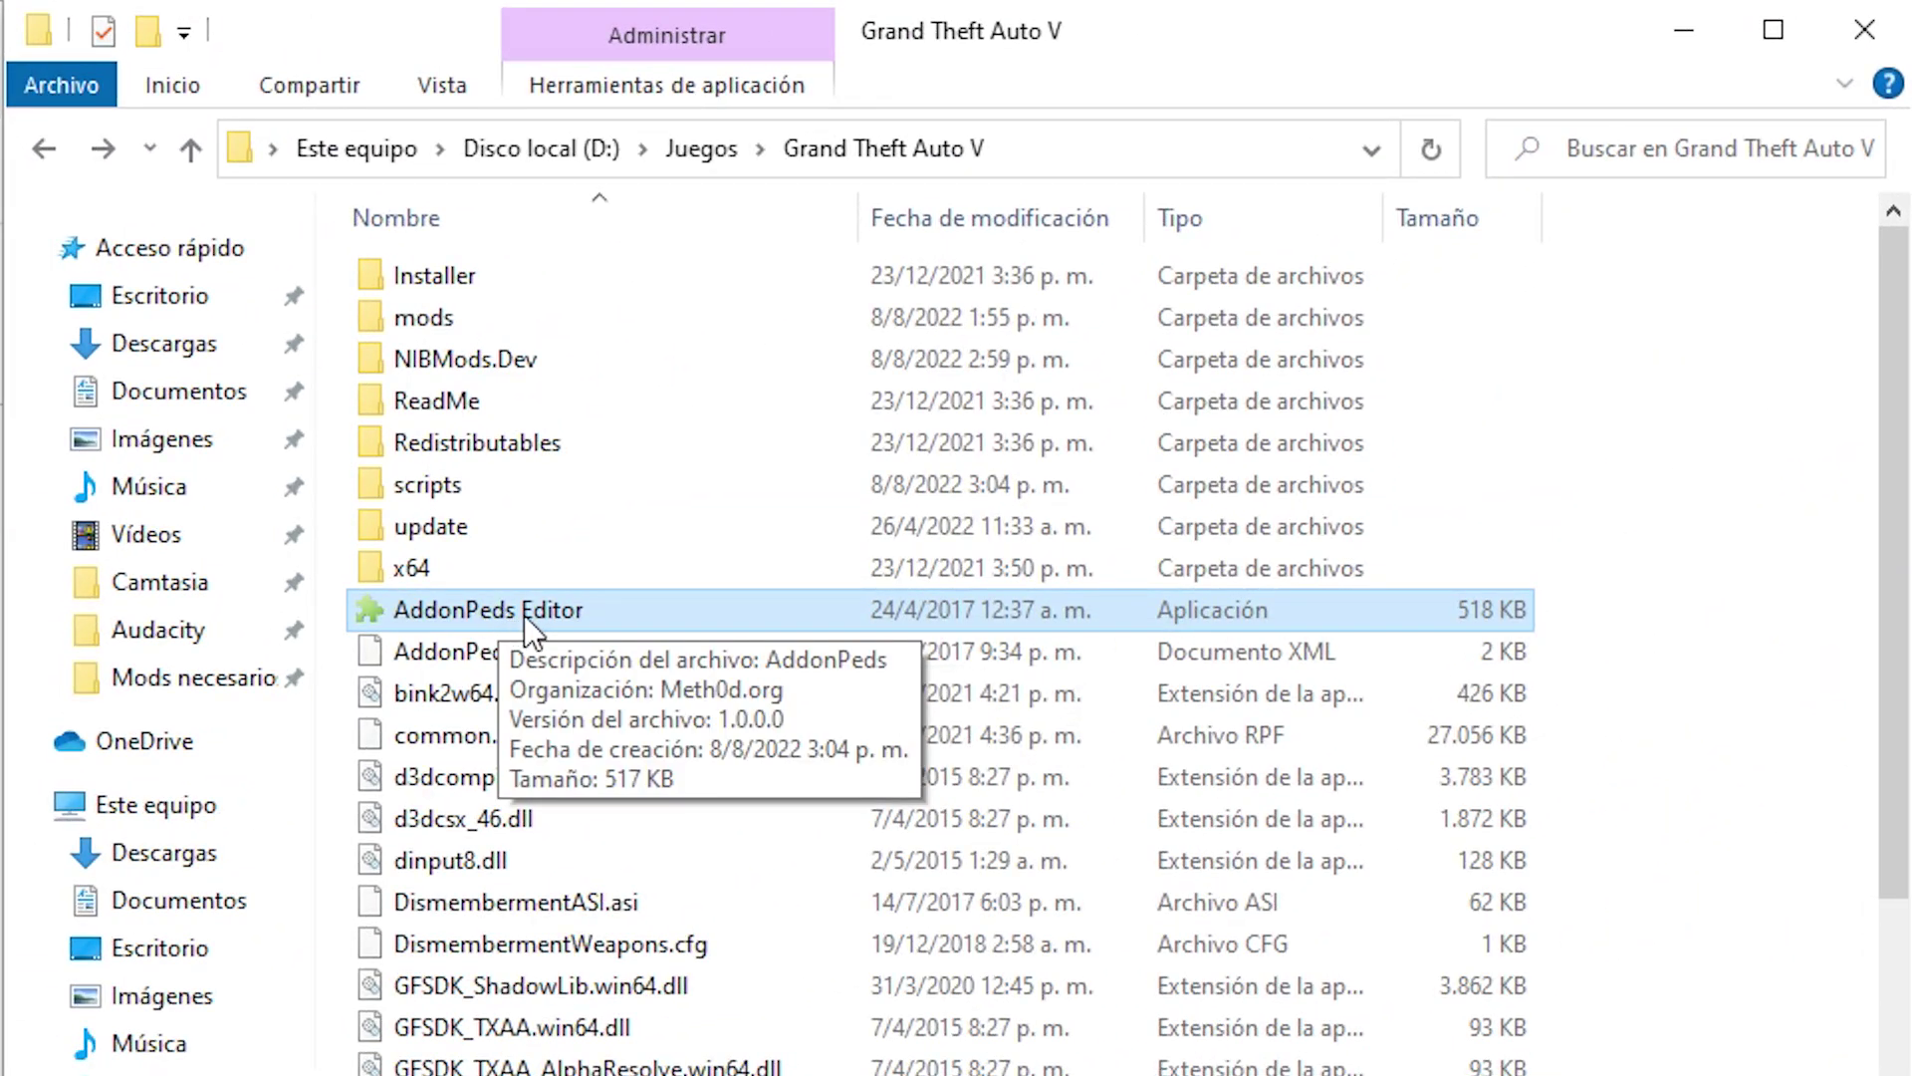
{"action": "right_click", "coordinate": [484, 608]}
{"action": "left_click", "coordinate": [554, 672]}
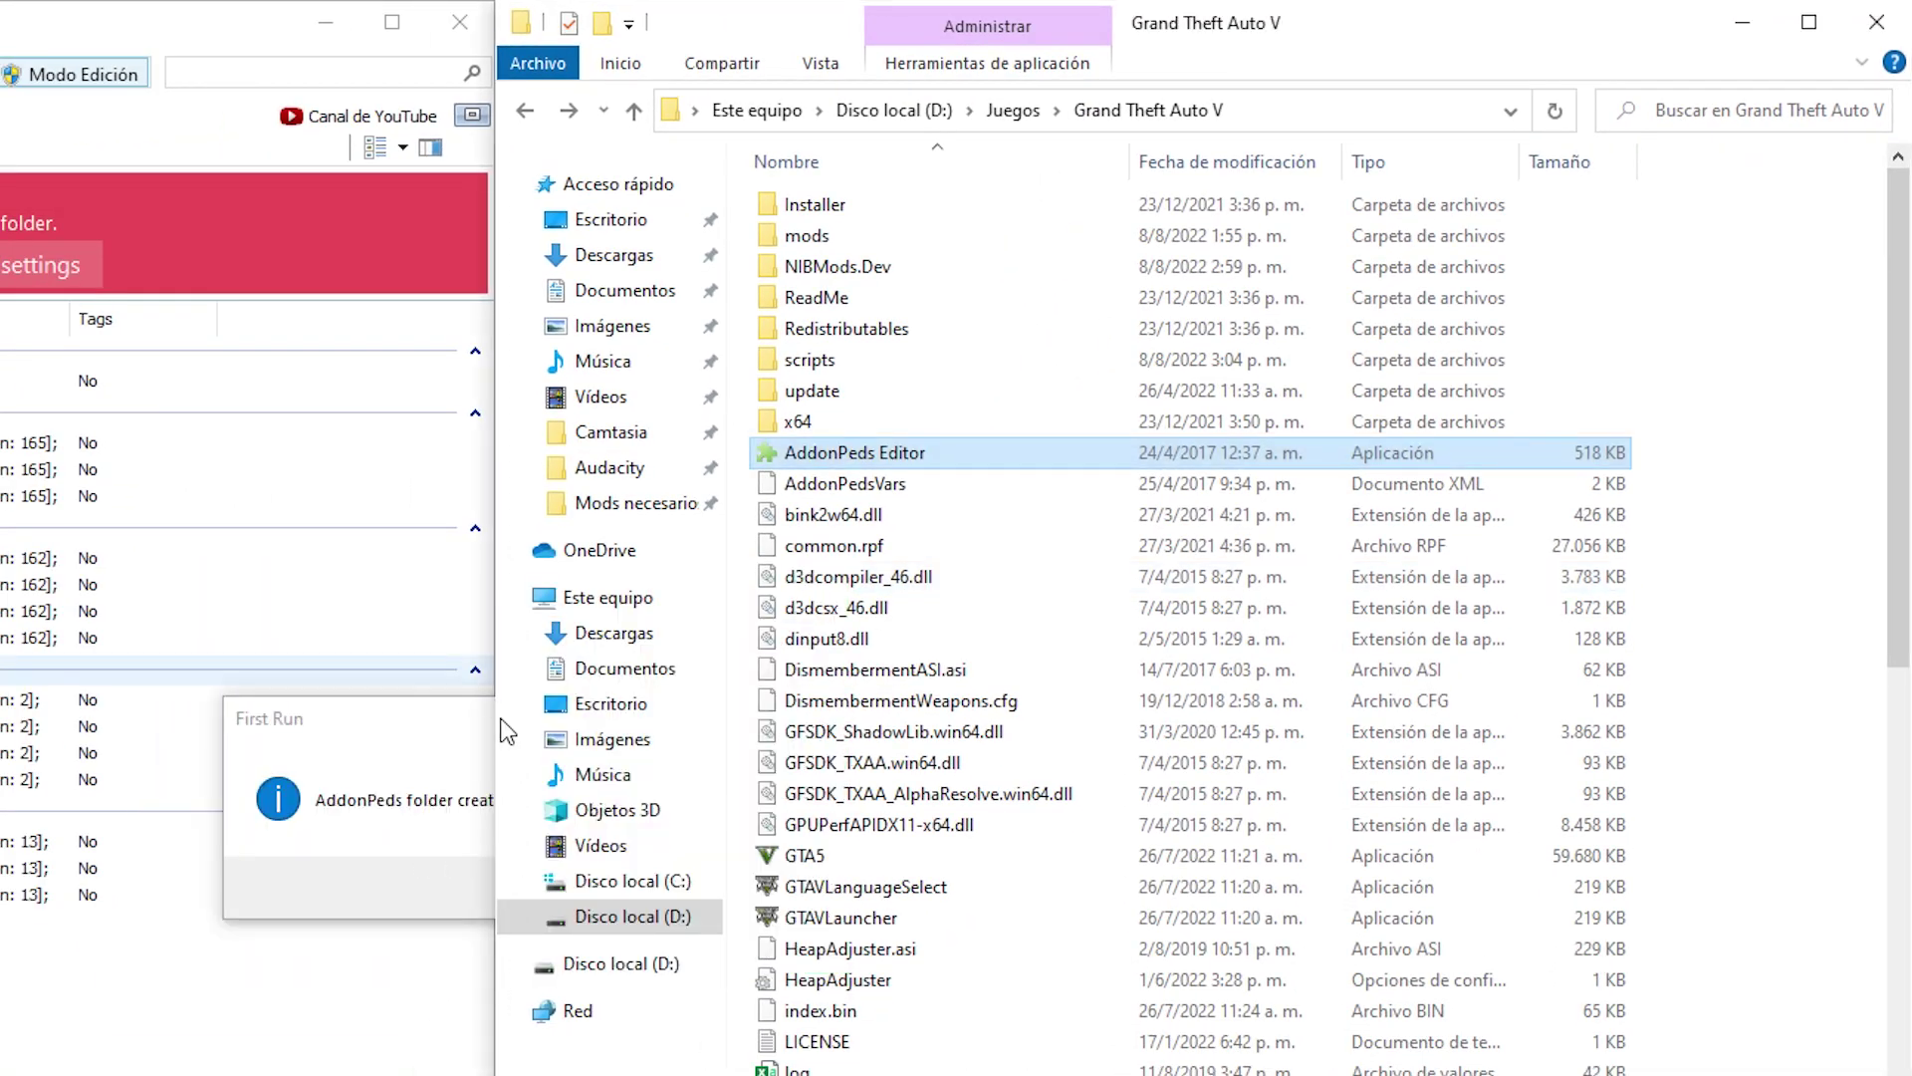
{"action": "left_click", "coordinate": [713, 887]}
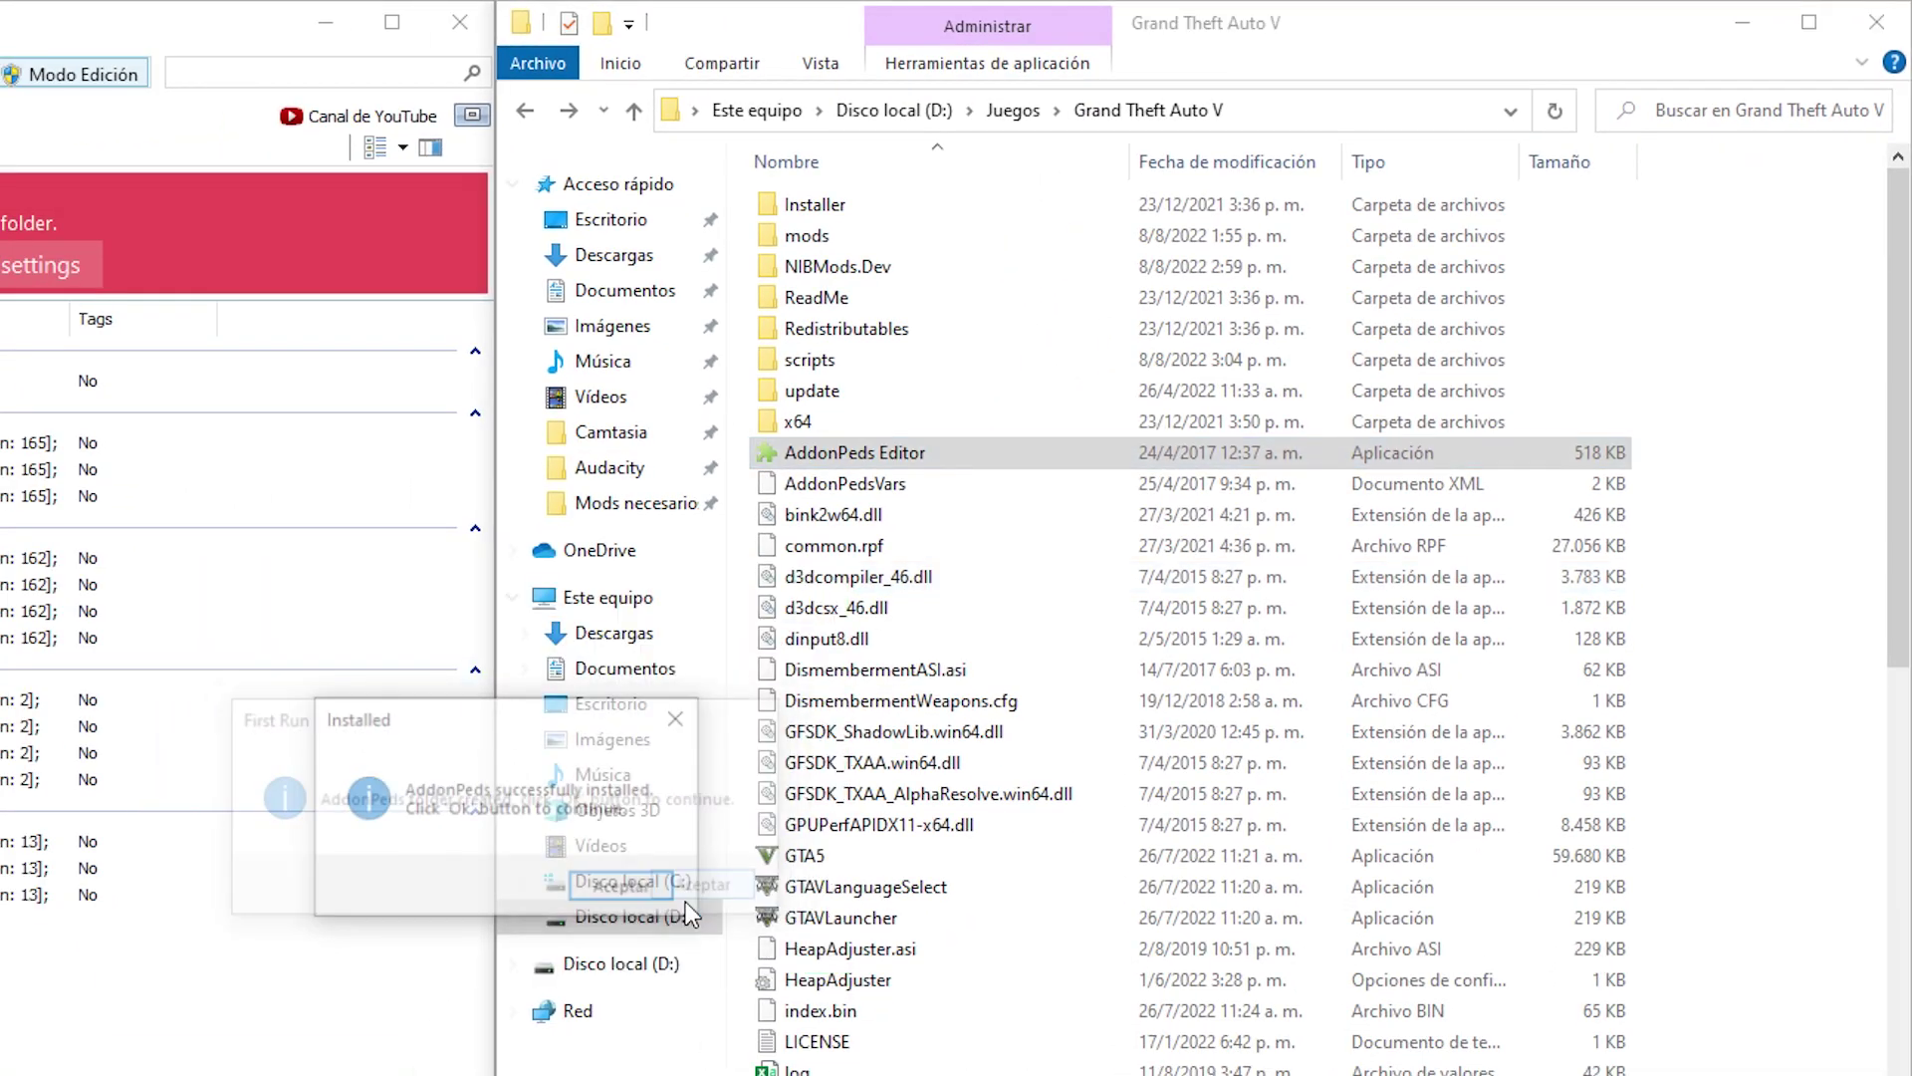
{"action": "left_click", "coordinate": [621, 880]}
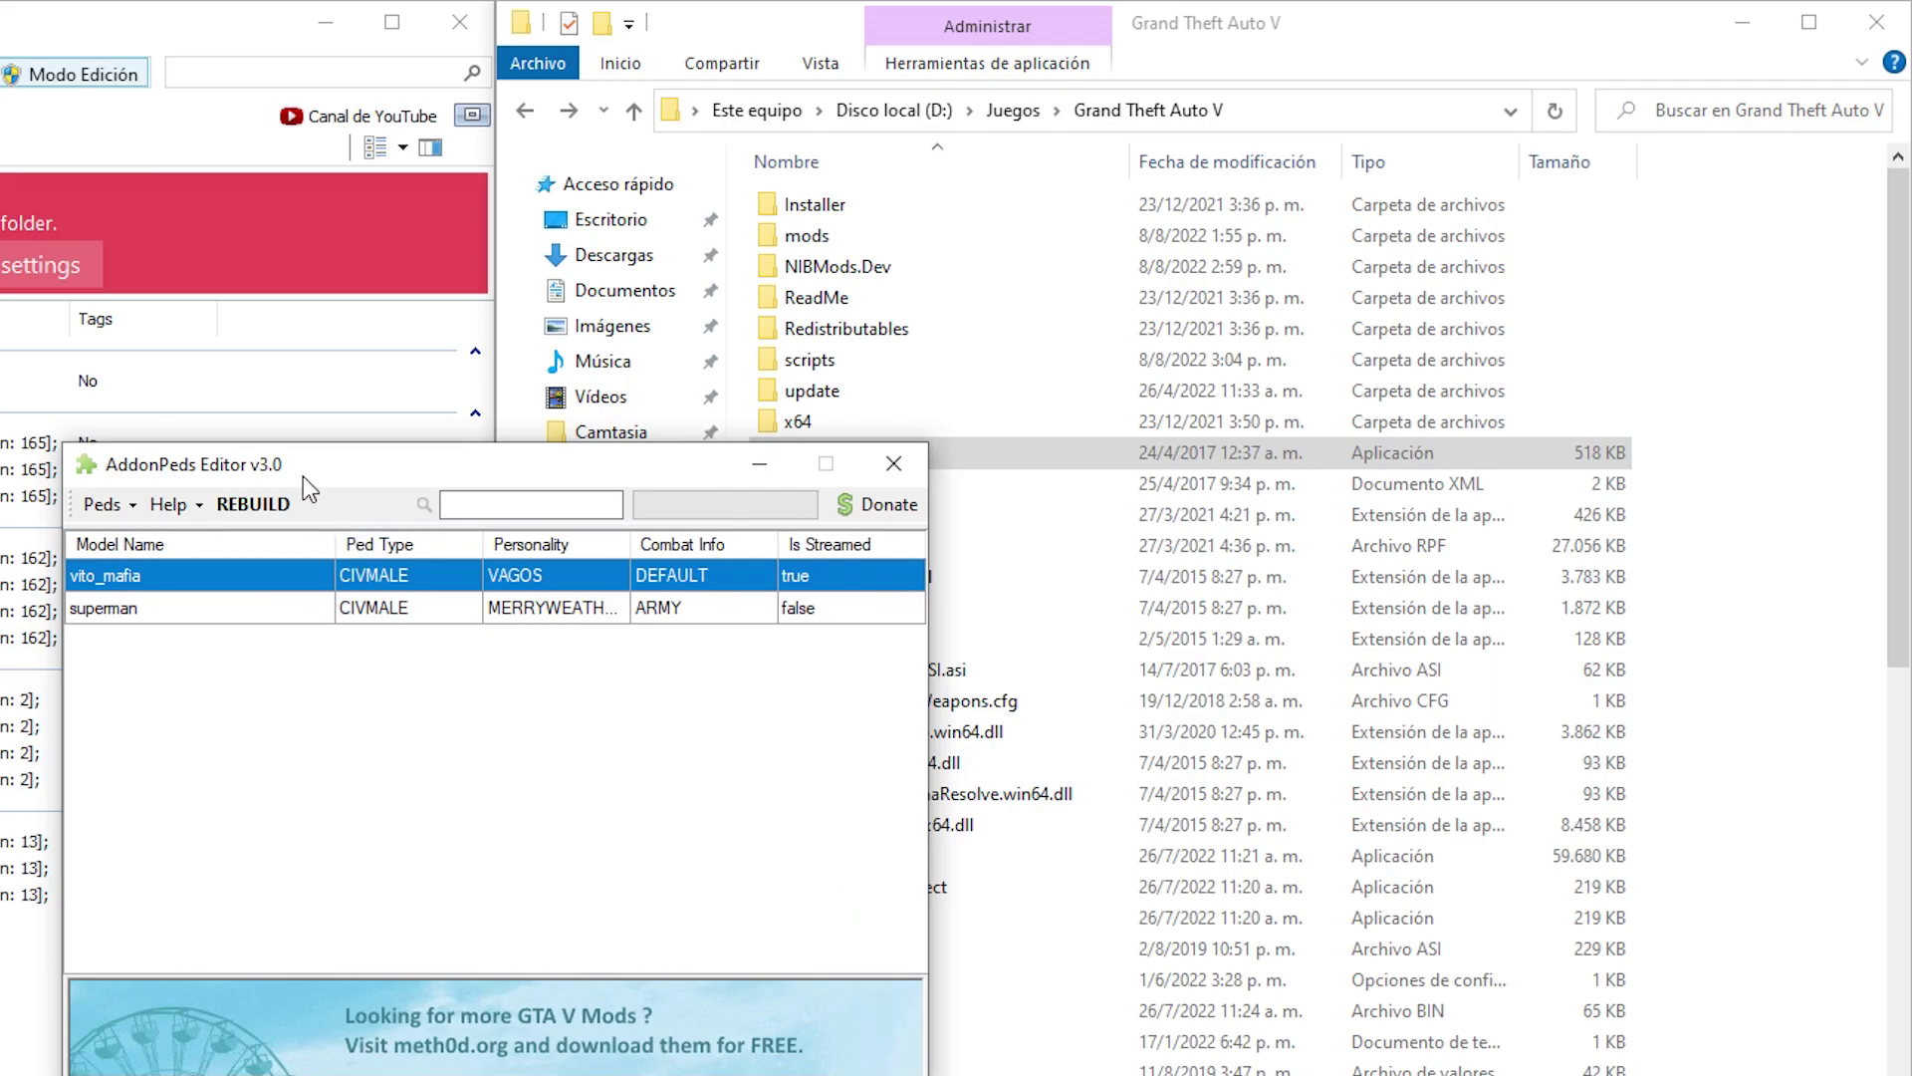
Start a new ped entry in AddonPeds Editor and copy the name THANOS4 from THANOS4.ydd in OpenIV as its model name.
{"action": "left_click_drag", "start_coordinate": [303, 476], "coordinate": [735, 348]}
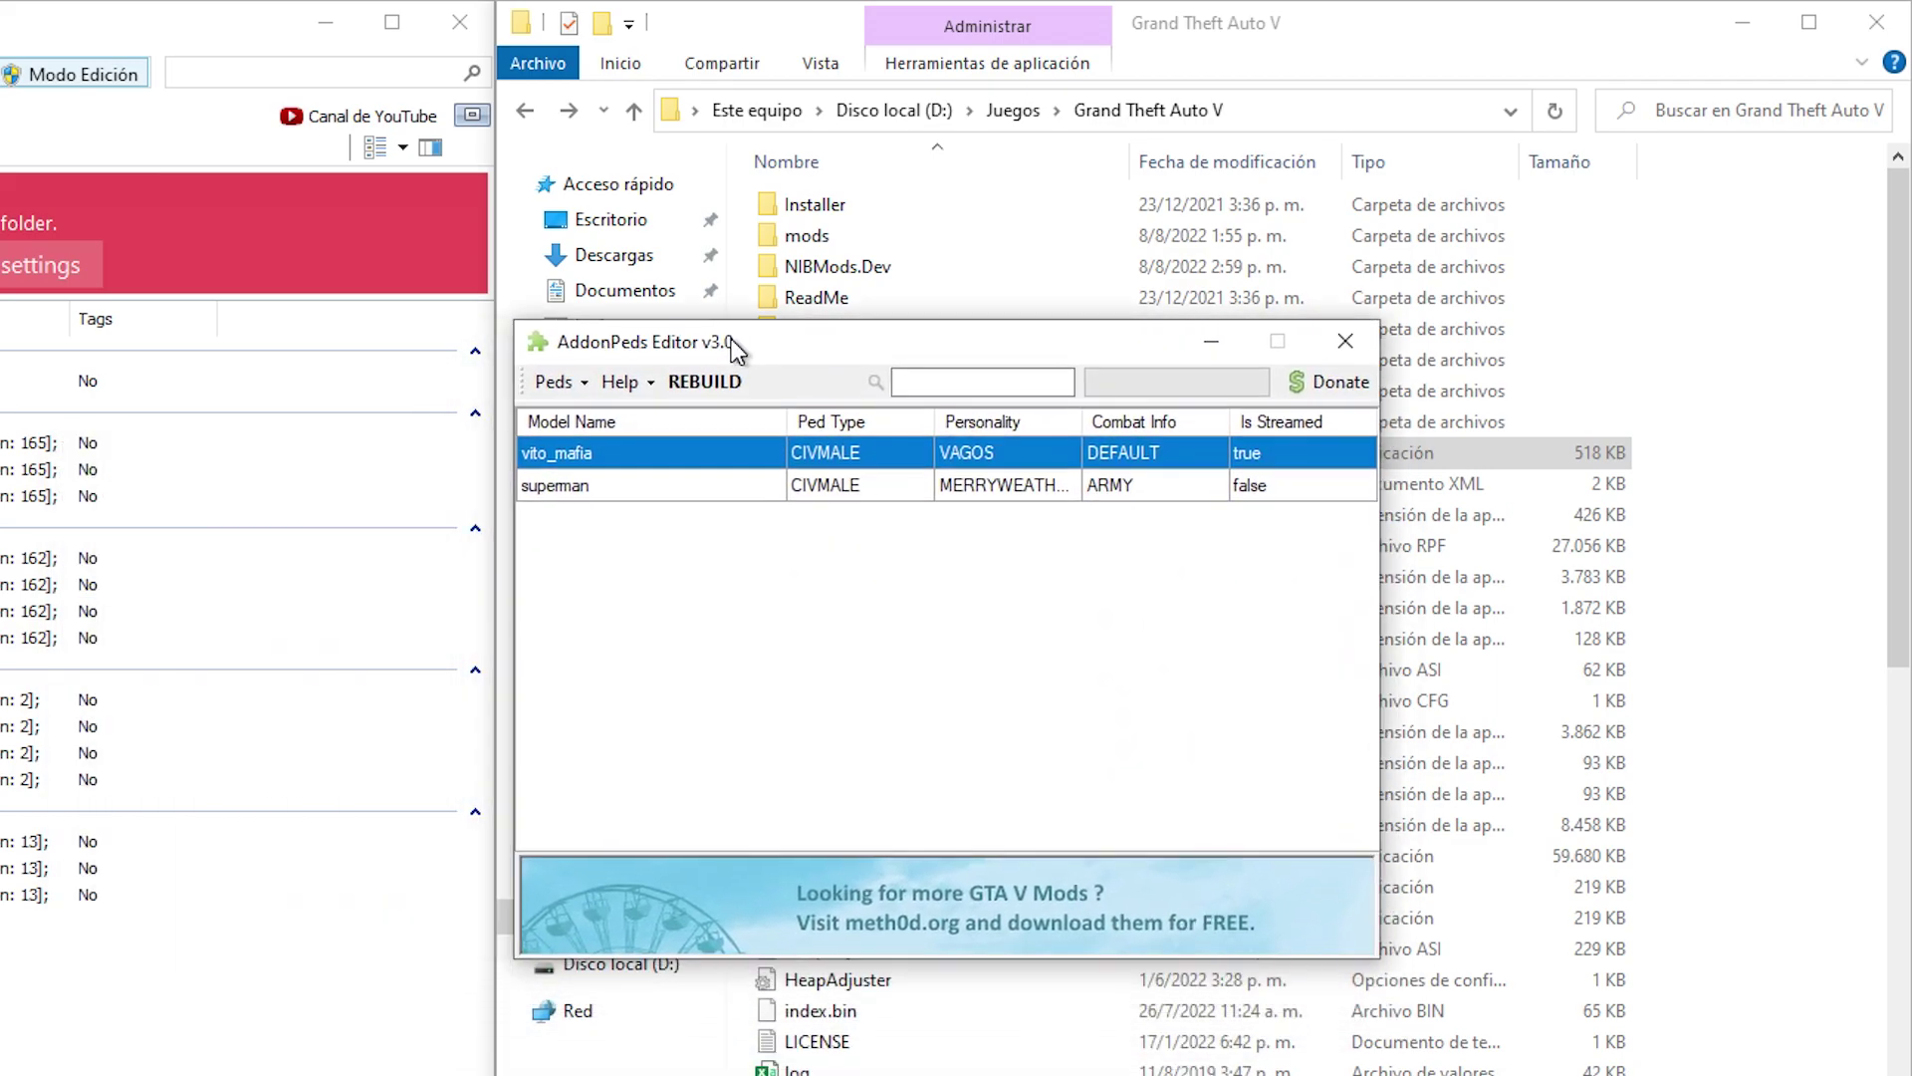
{"action": "left_click", "coordinate": [584, 382]}
{"action": "left_click", "coordinate": [584, 415]}
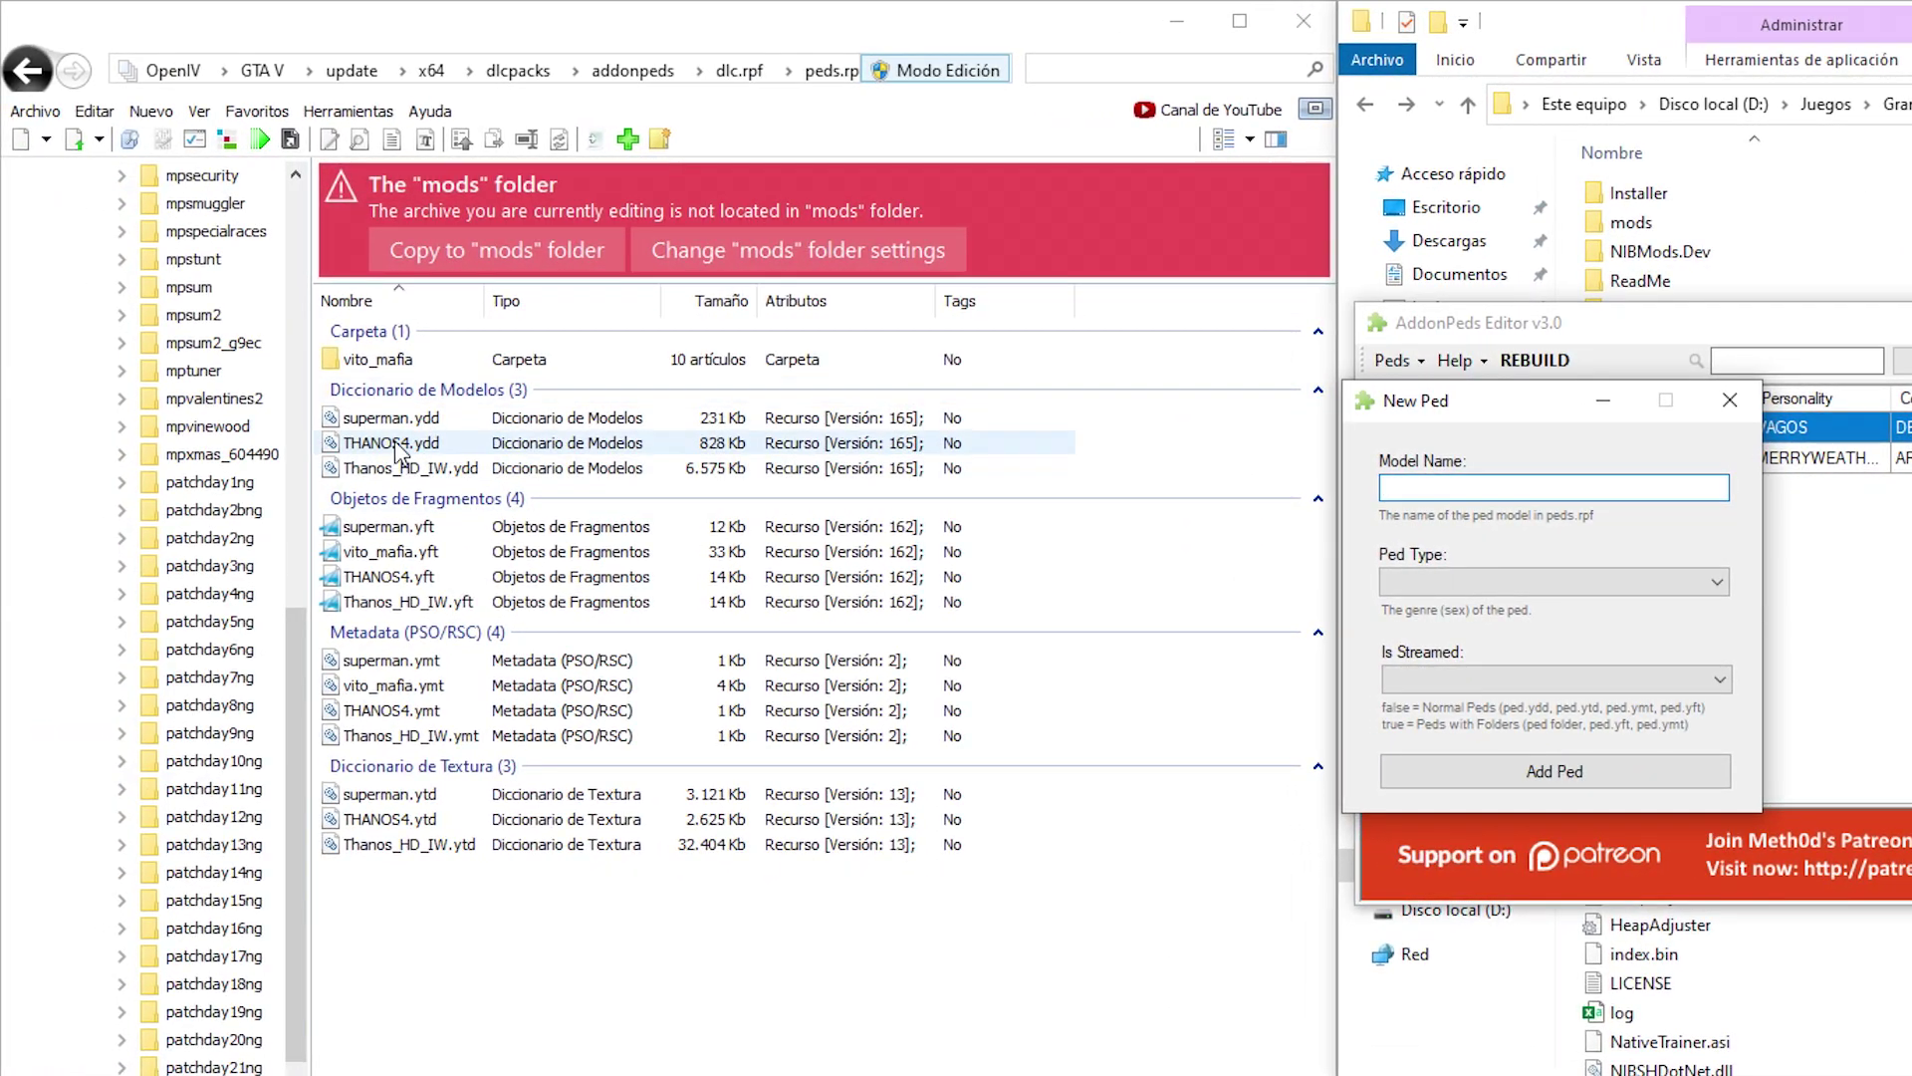
{"action": "right_click", "coordinate": [400, 451]}
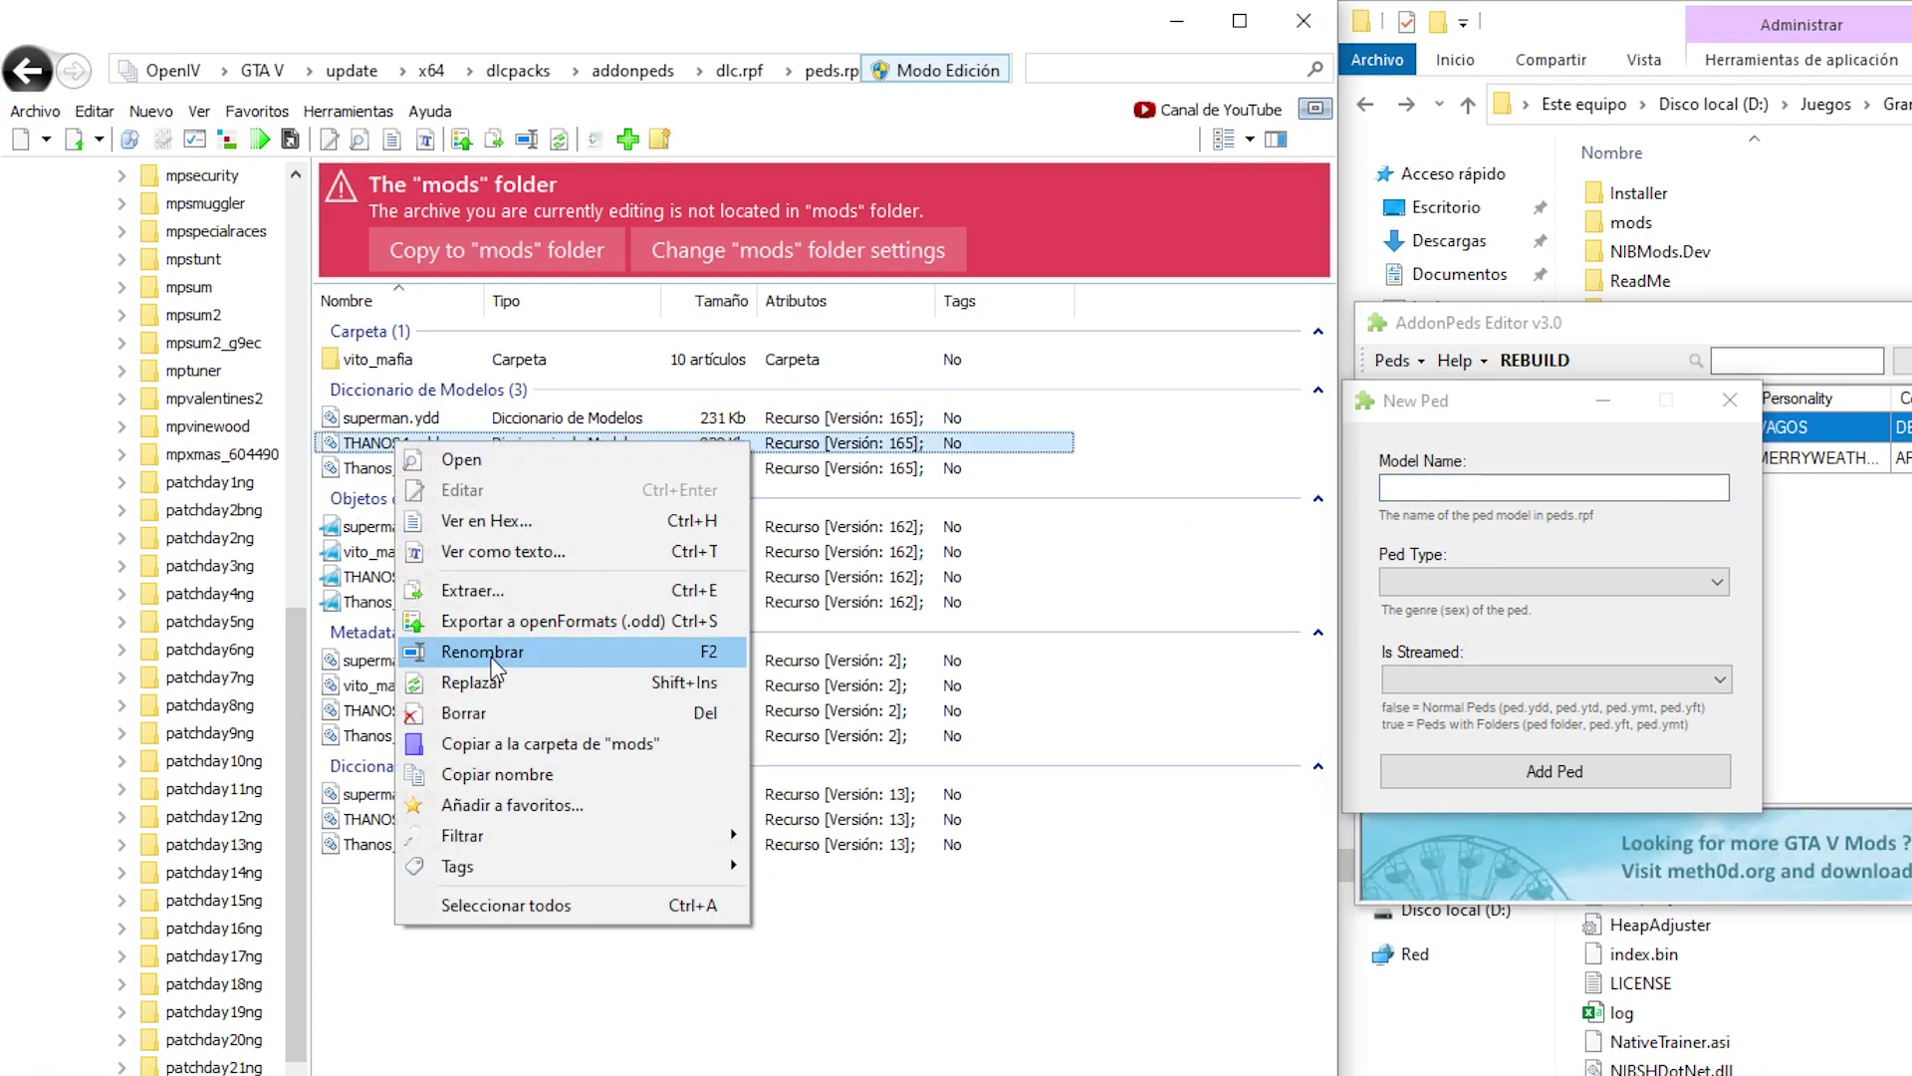
{"action": "left_click", "coordinate": [499, 654]}
{"action": "key", "text": "super+c"}
{"action": "right_click", "coordinate": [391, 442]}
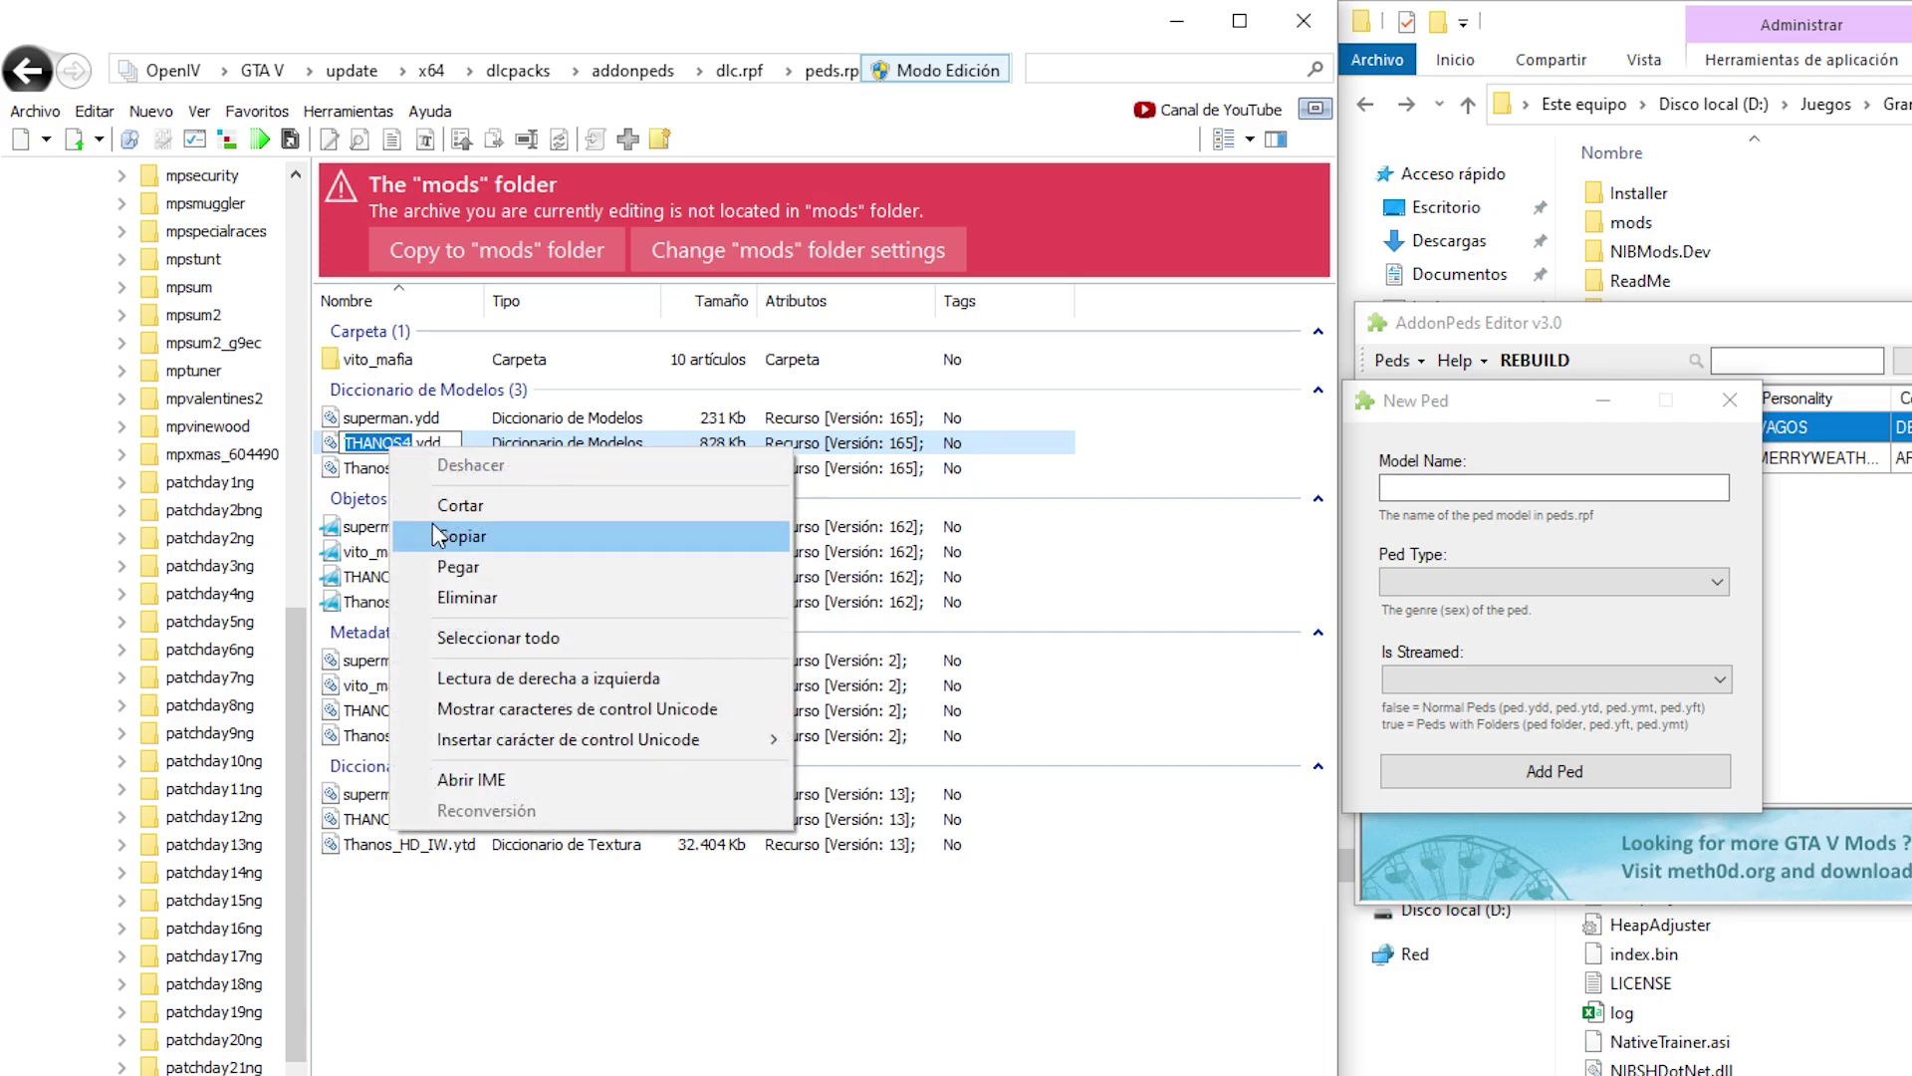
{"action": "left_click", "coordinate": [461, 536]}
{"action": "left_click", "coordinate": [1424, 487]}
{"action": "right_click", "coordinate": [1425, 487]}
{"action": "left_click", "coordinate": [1460, 604]}
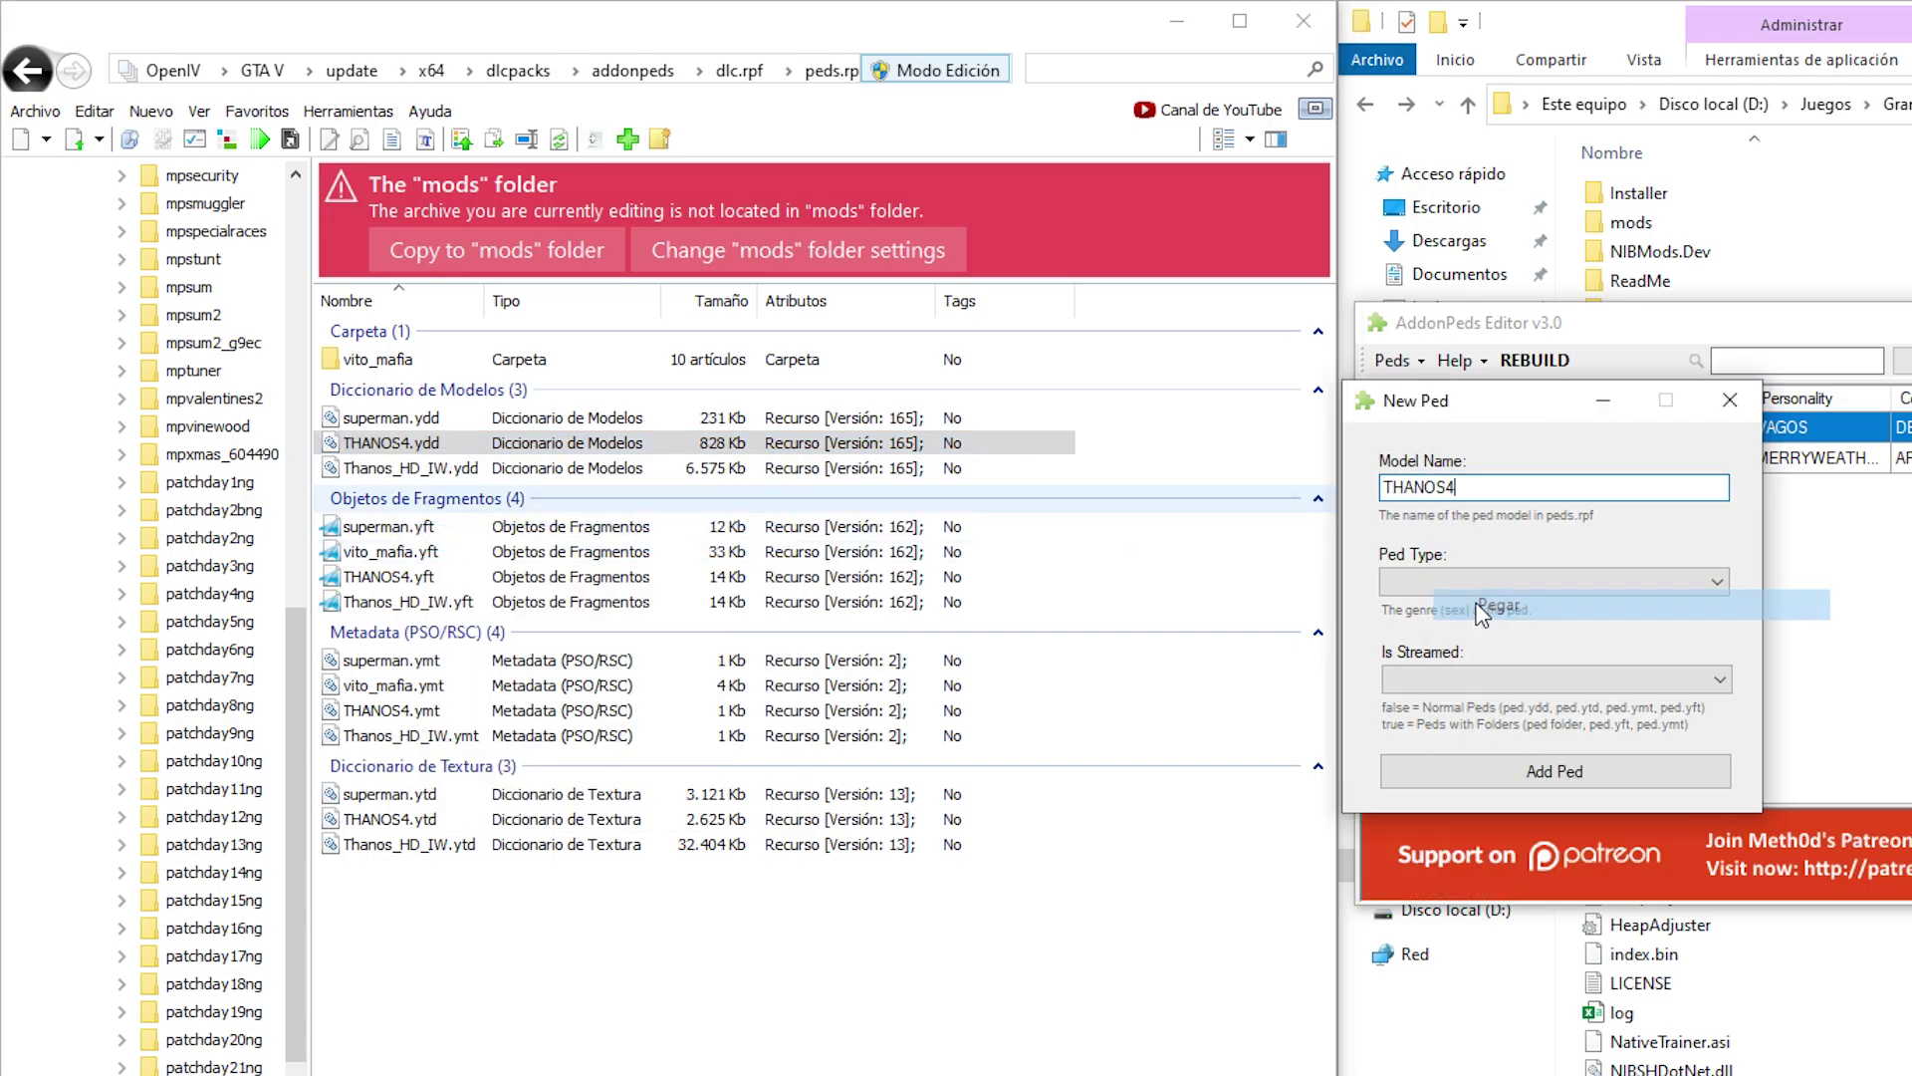
Set the THANOS4 ped's type to Male and Is Streamed to false, and add the ped.
{"action": "left_click", "coordinate": [1454, 584]}
{"action": "left_click", "coordinate": [1445, 600]}
{"action": "left_click", "coordinate": [1435, 681]}
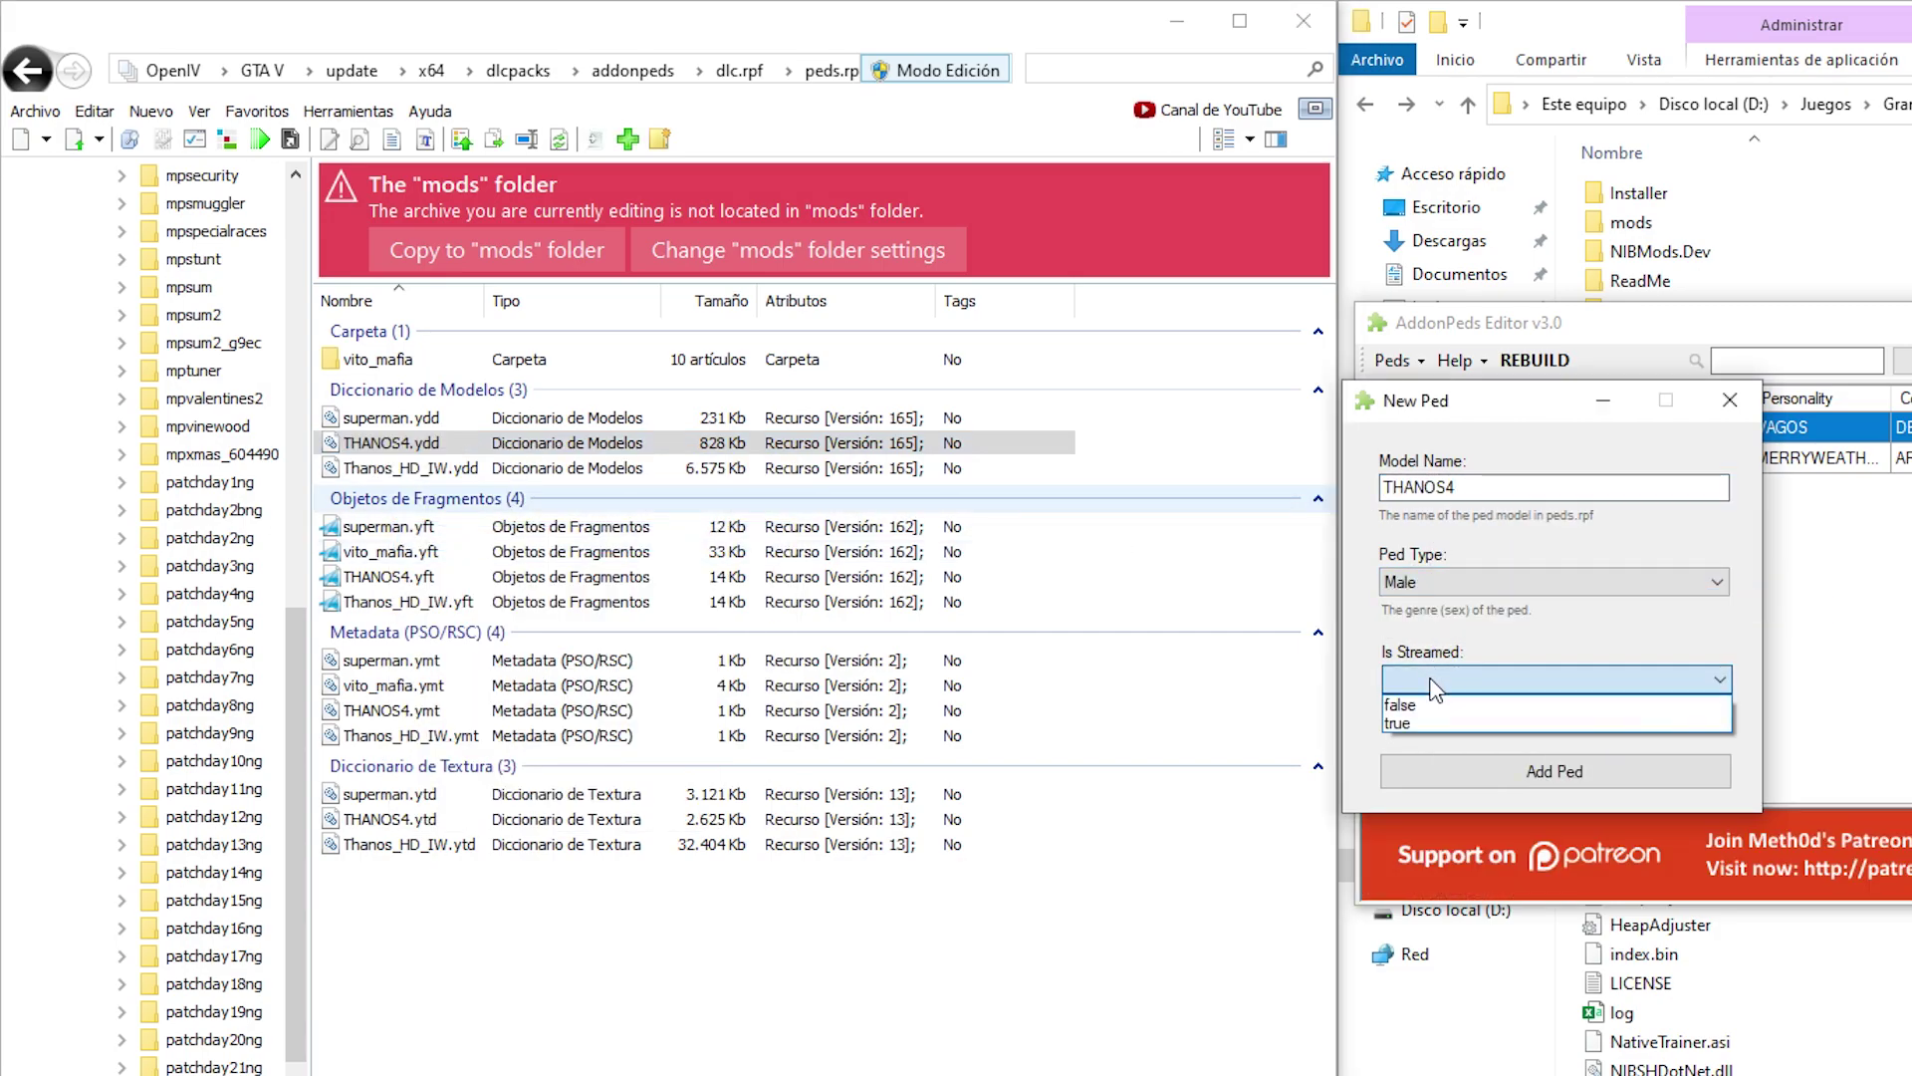
{"action": "left_click", "coordinate": [1405, 705]}
{"action": "left_click", "coordinate": [1511, 771]}
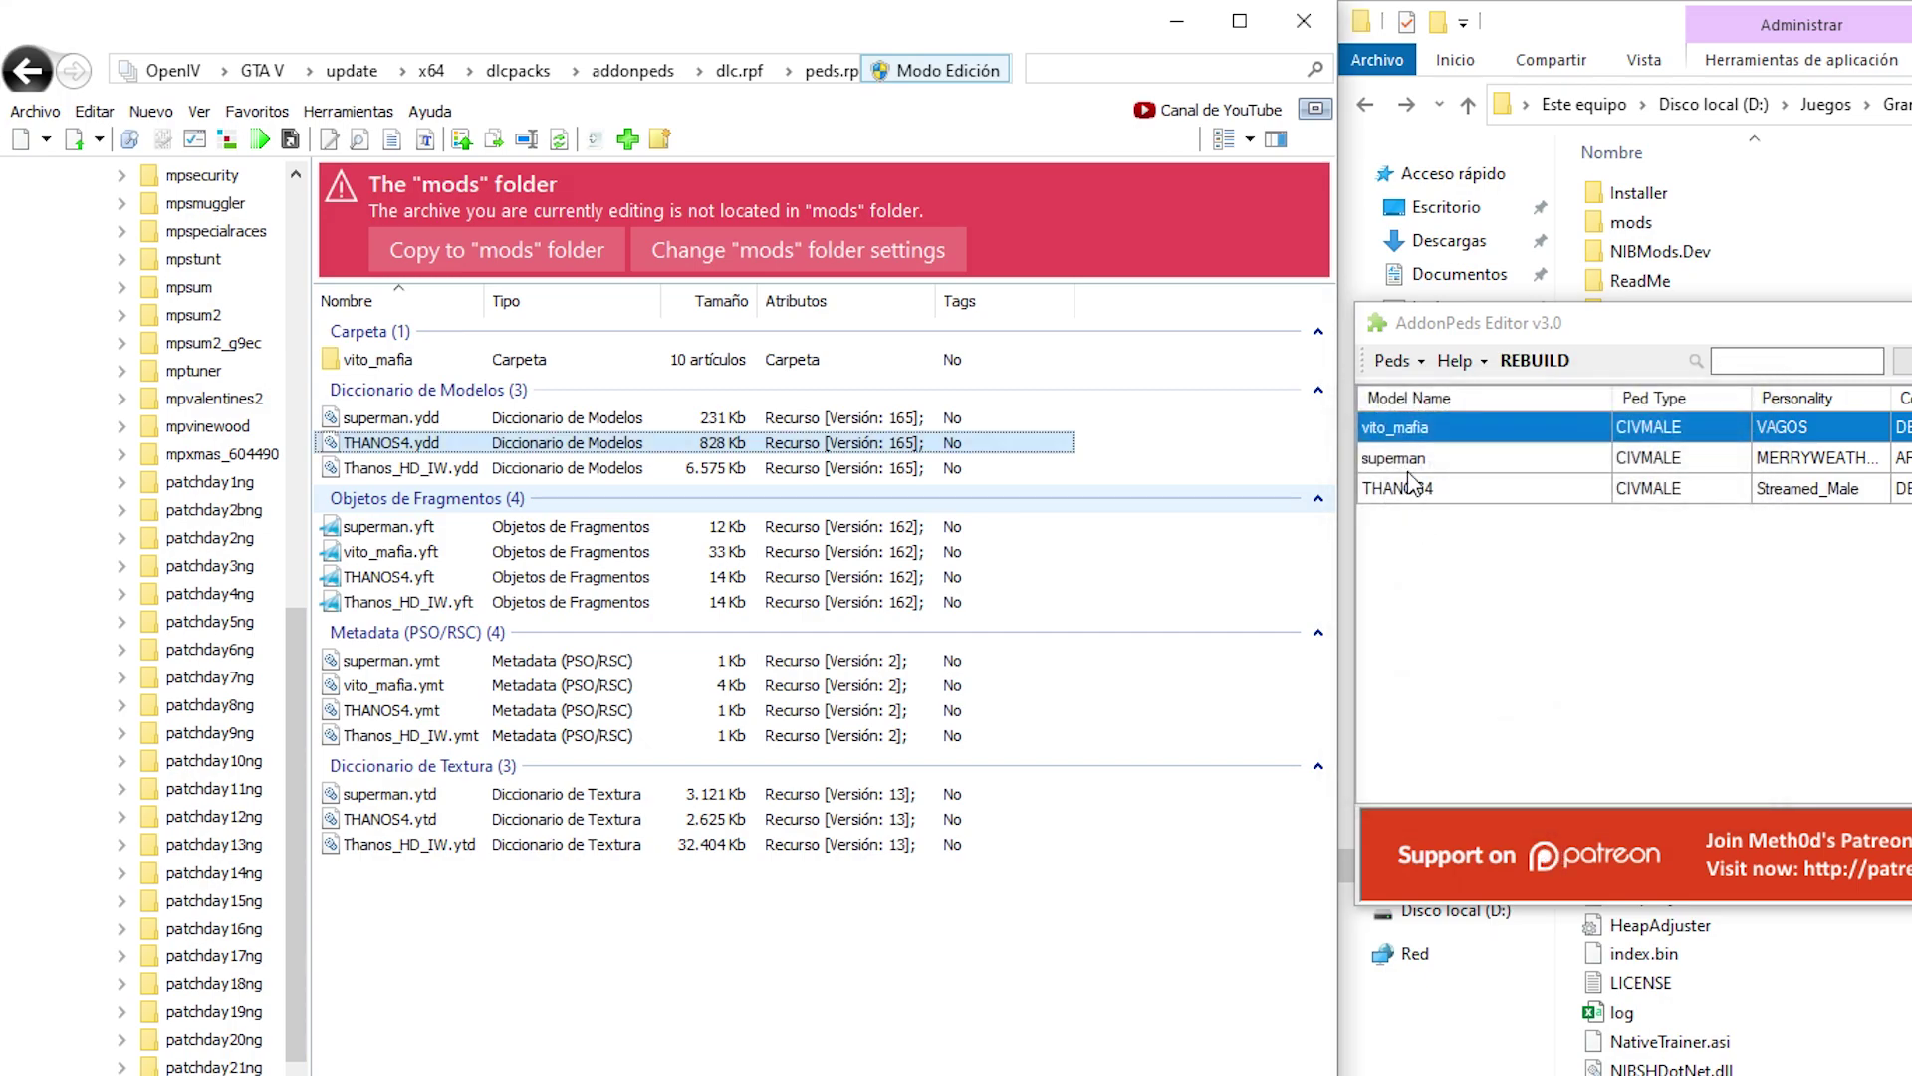
Start another new ped entry and copy the name Thanos_HD_IW from Thanos_HD_IW.ydd as its model name.
{"action": "left_click", "coordinate": [1394, 361]}
{"action": "left_click", "coordinate": [1410, 393]}
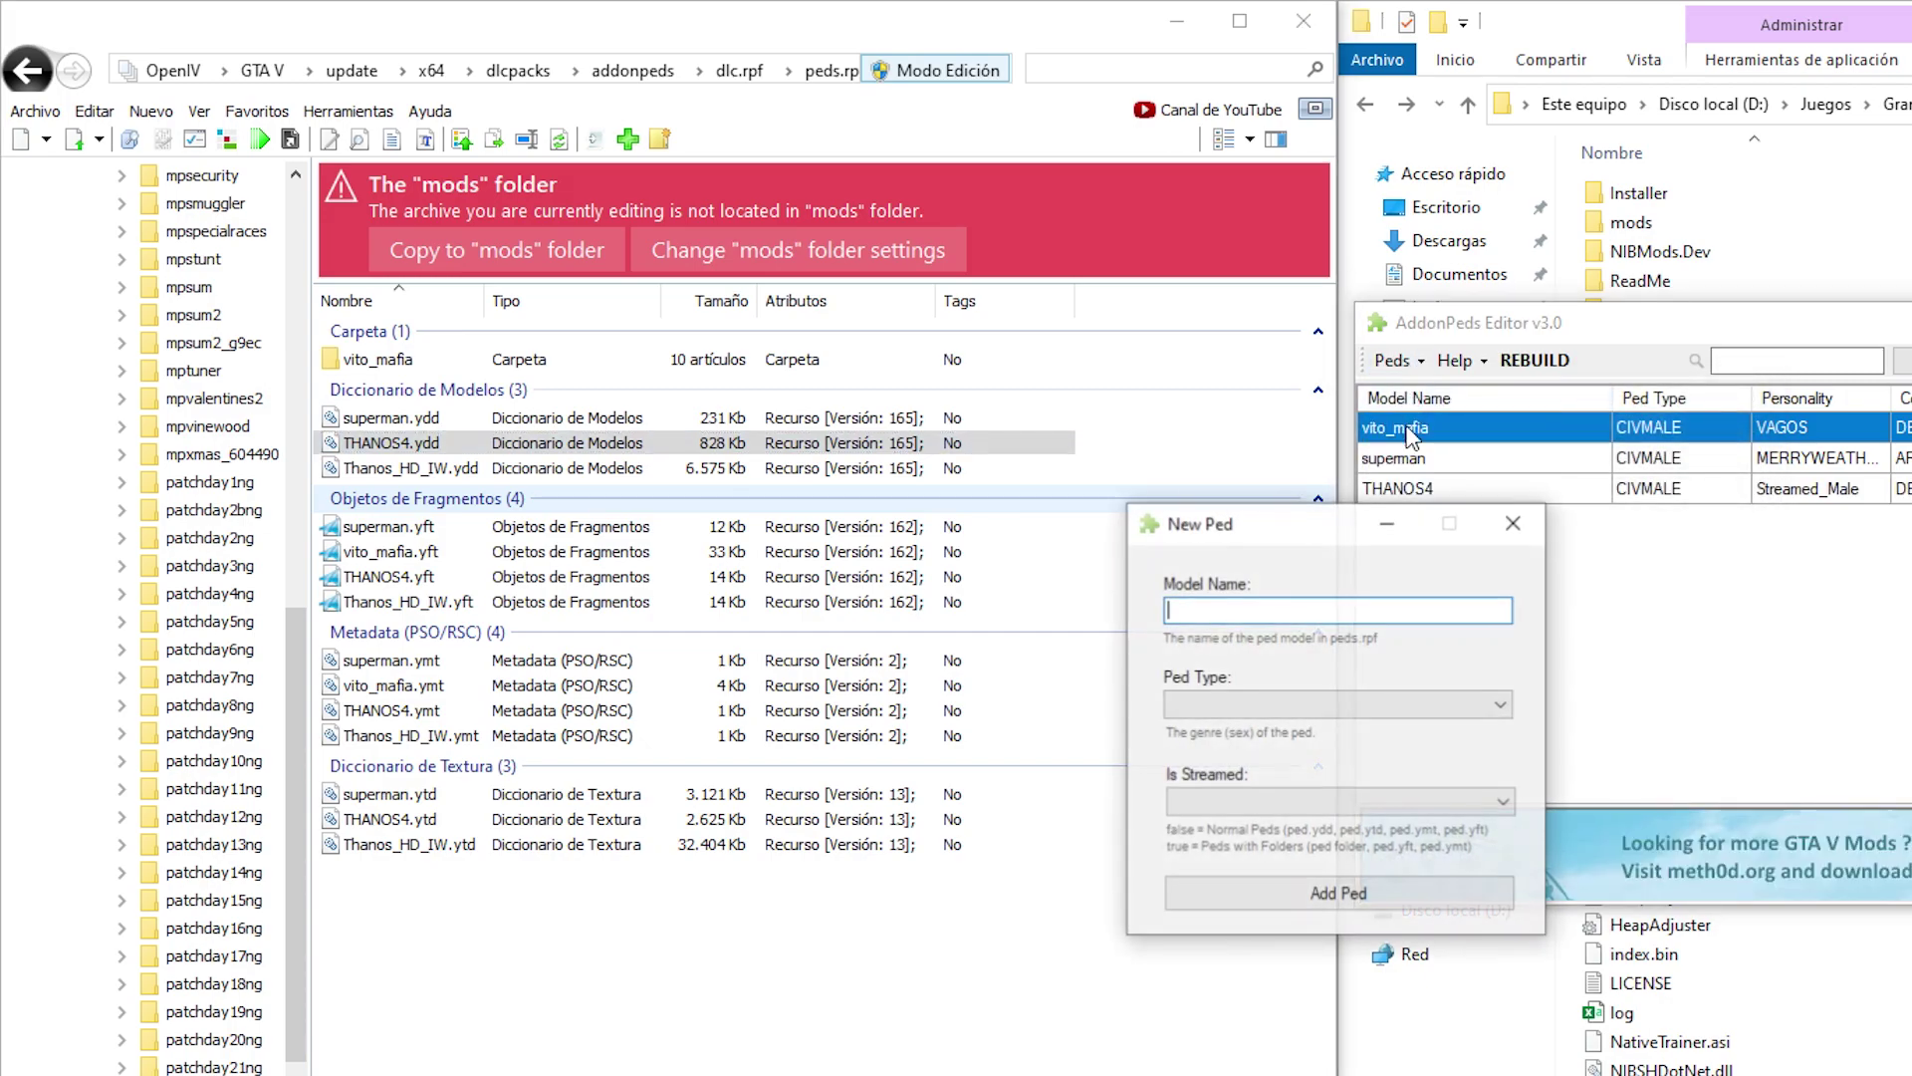
{"action": "left_click", "coordinate": [459, 476]}
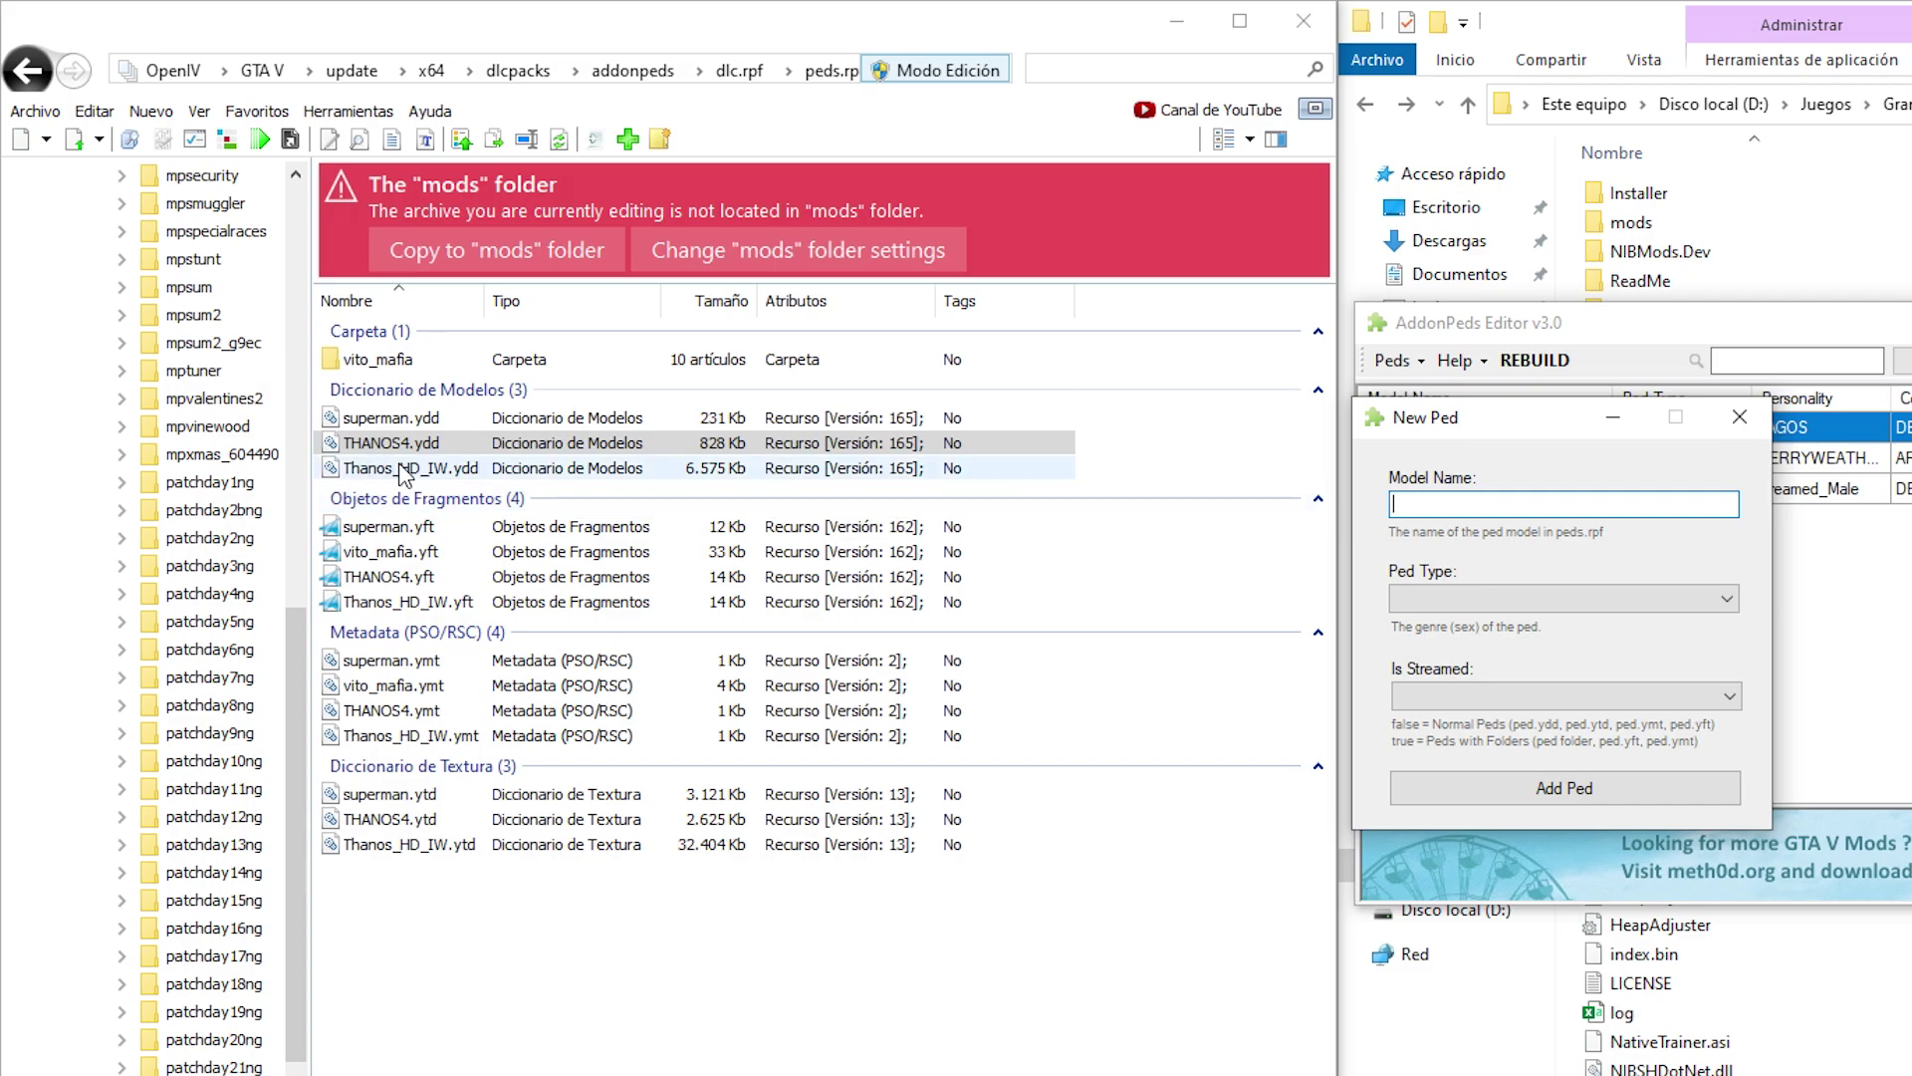
{"action": "right_click", "coordinate": [399, 466]}
{"action": "left_click", "coordinate": [478, 675]}
{"action": "key", "text": "super+c"}
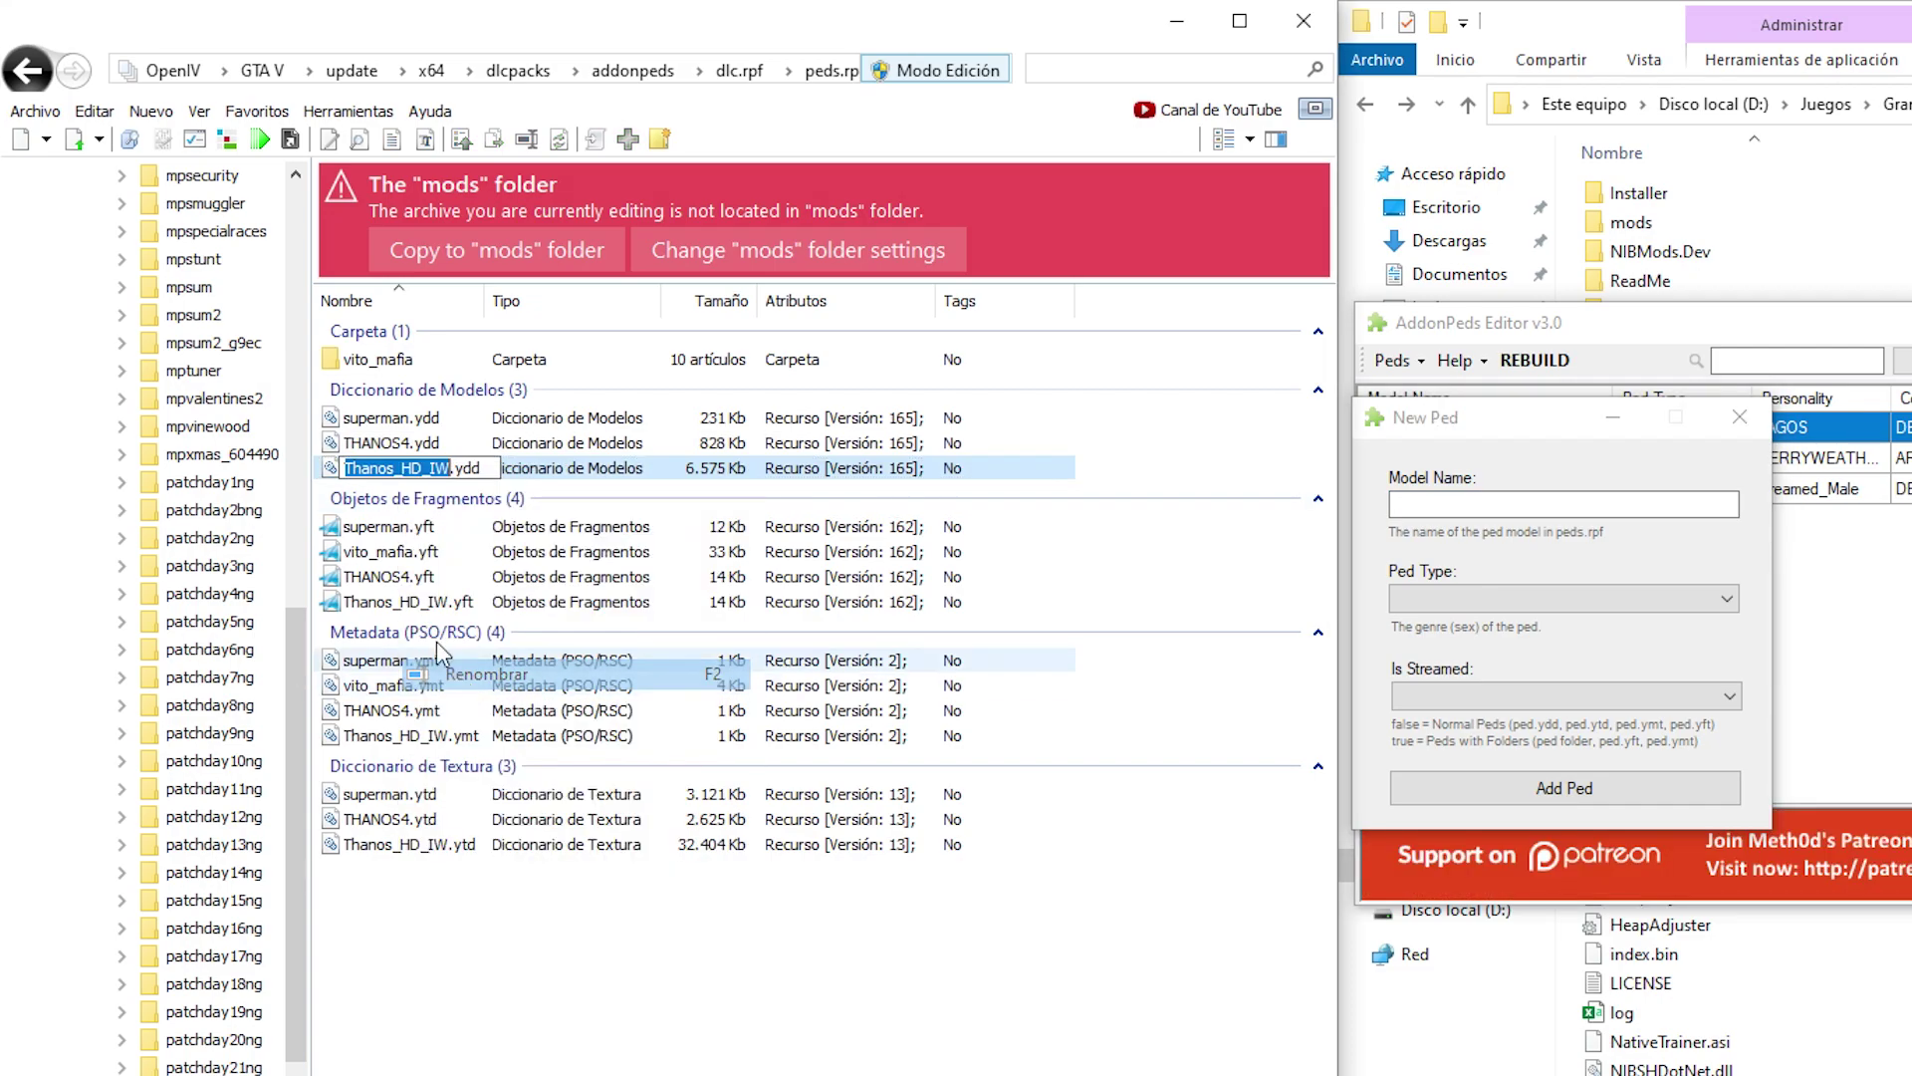
{"action": "right_click", "coordinate": [393, 465]}
{"action": "left_click", "coordinate": [439, 551]}
{"action": "right_click", "coordinate": [1588, 504]}
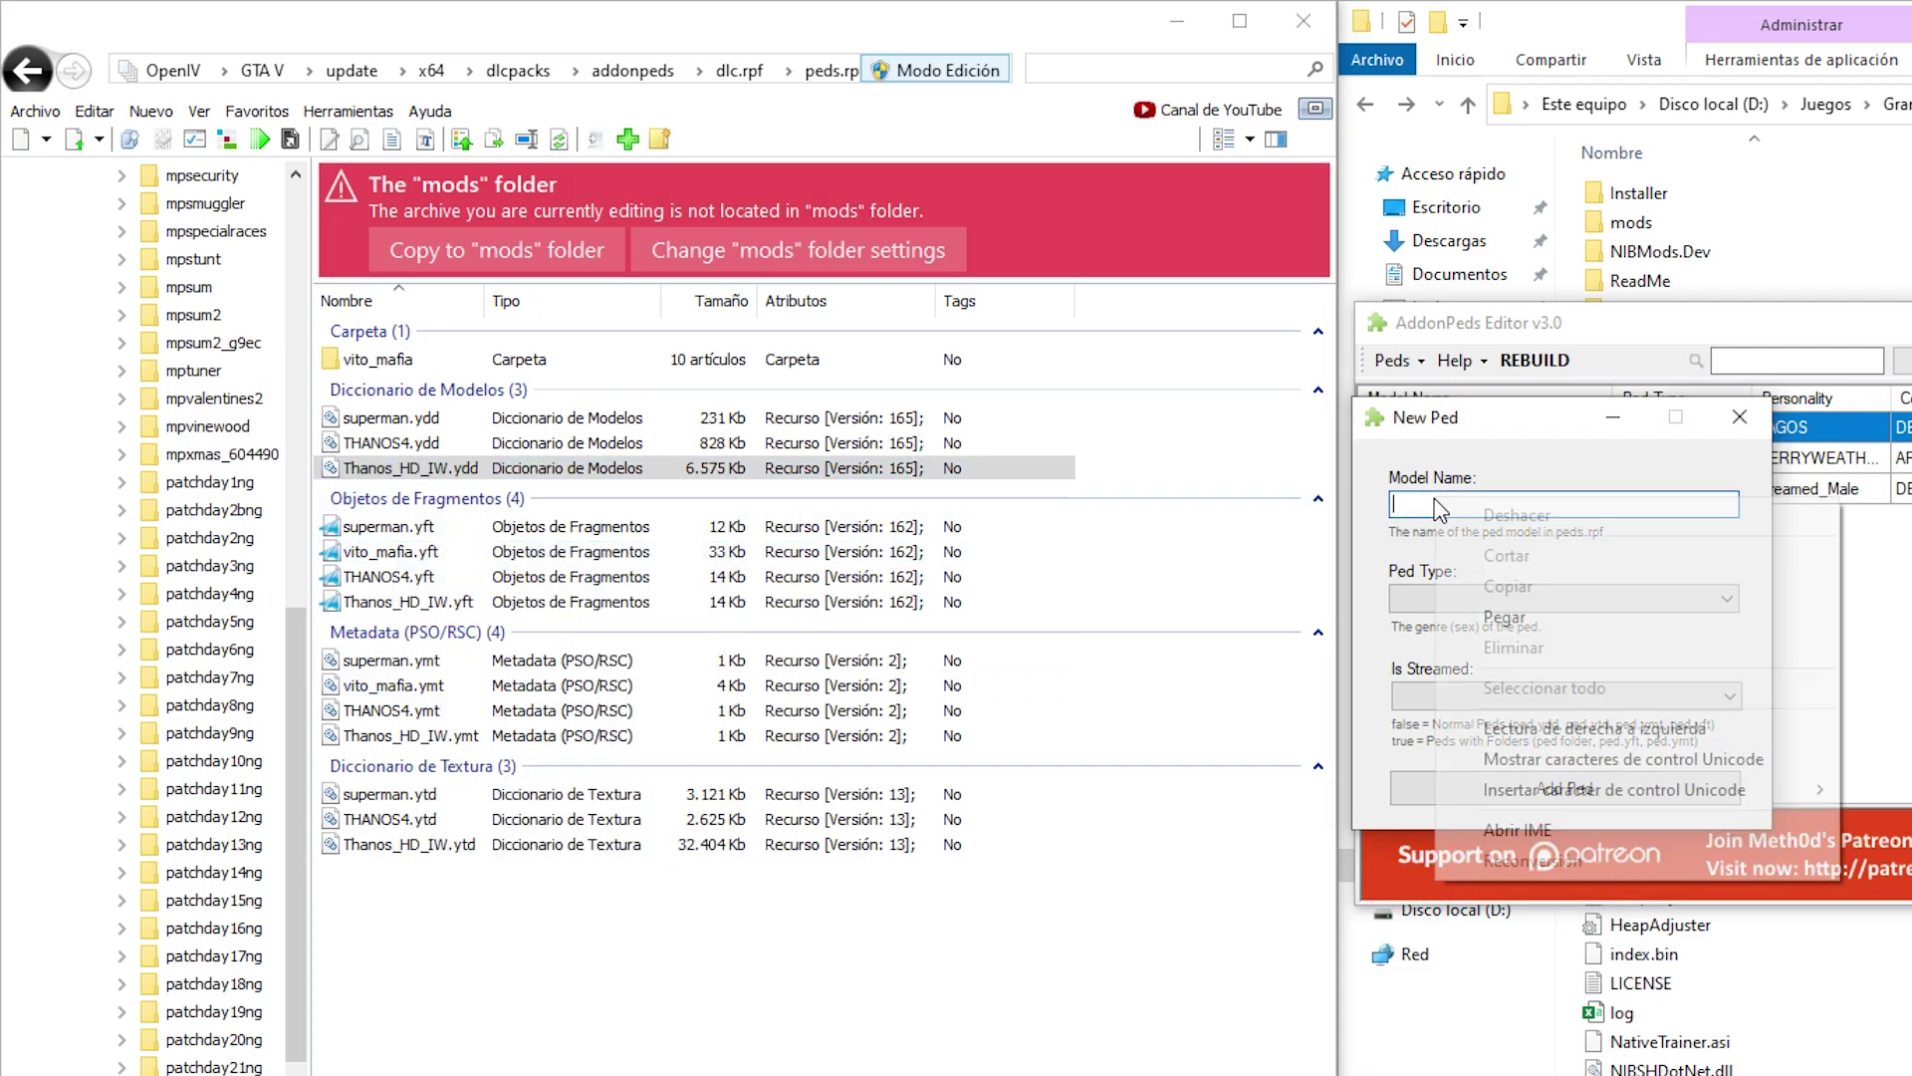
{"action": "left_click", "coordinate": [1622, 615]}
Set the Thanos_HD_IW ped's type to Male and Is Streamed to false, and add the ped.
{"action": "left_click", "coordinate": [1434, 599]}
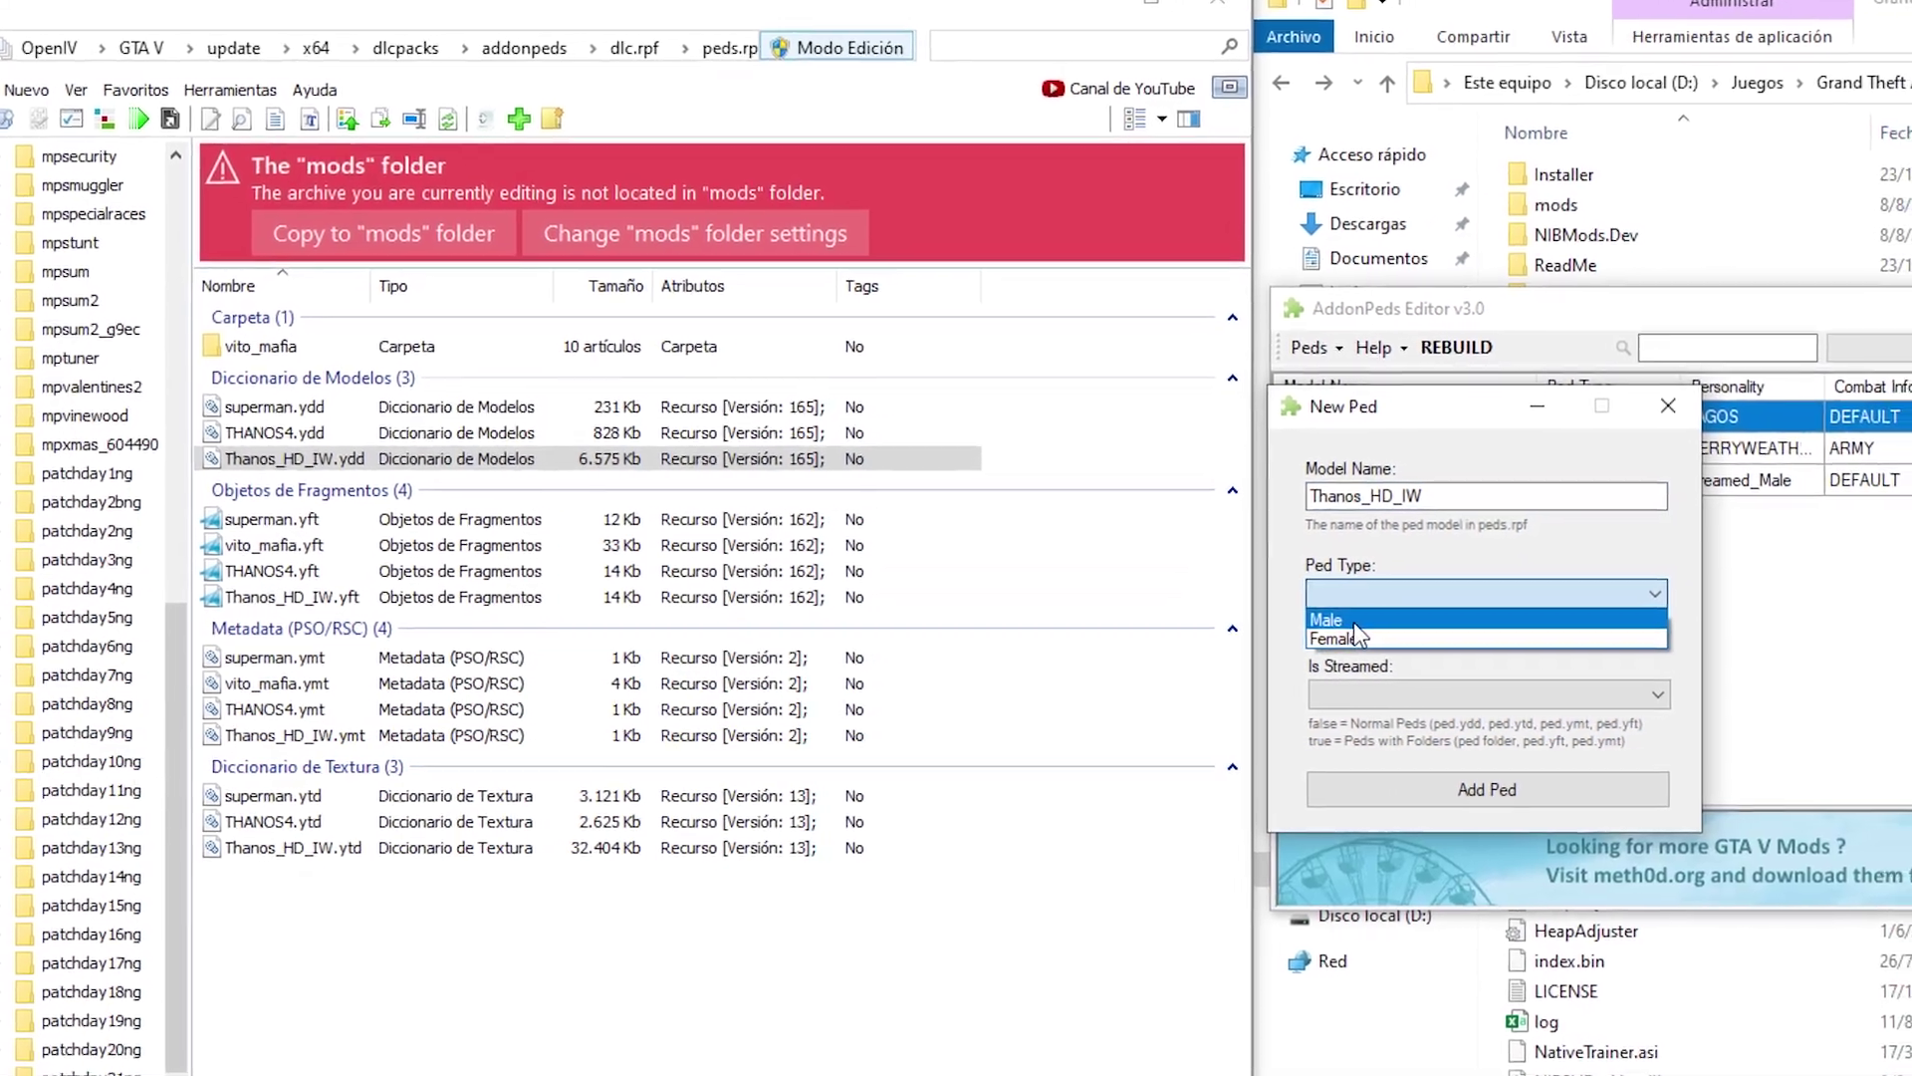
{"action": "left_click", "coordinate": [1353, 621]}
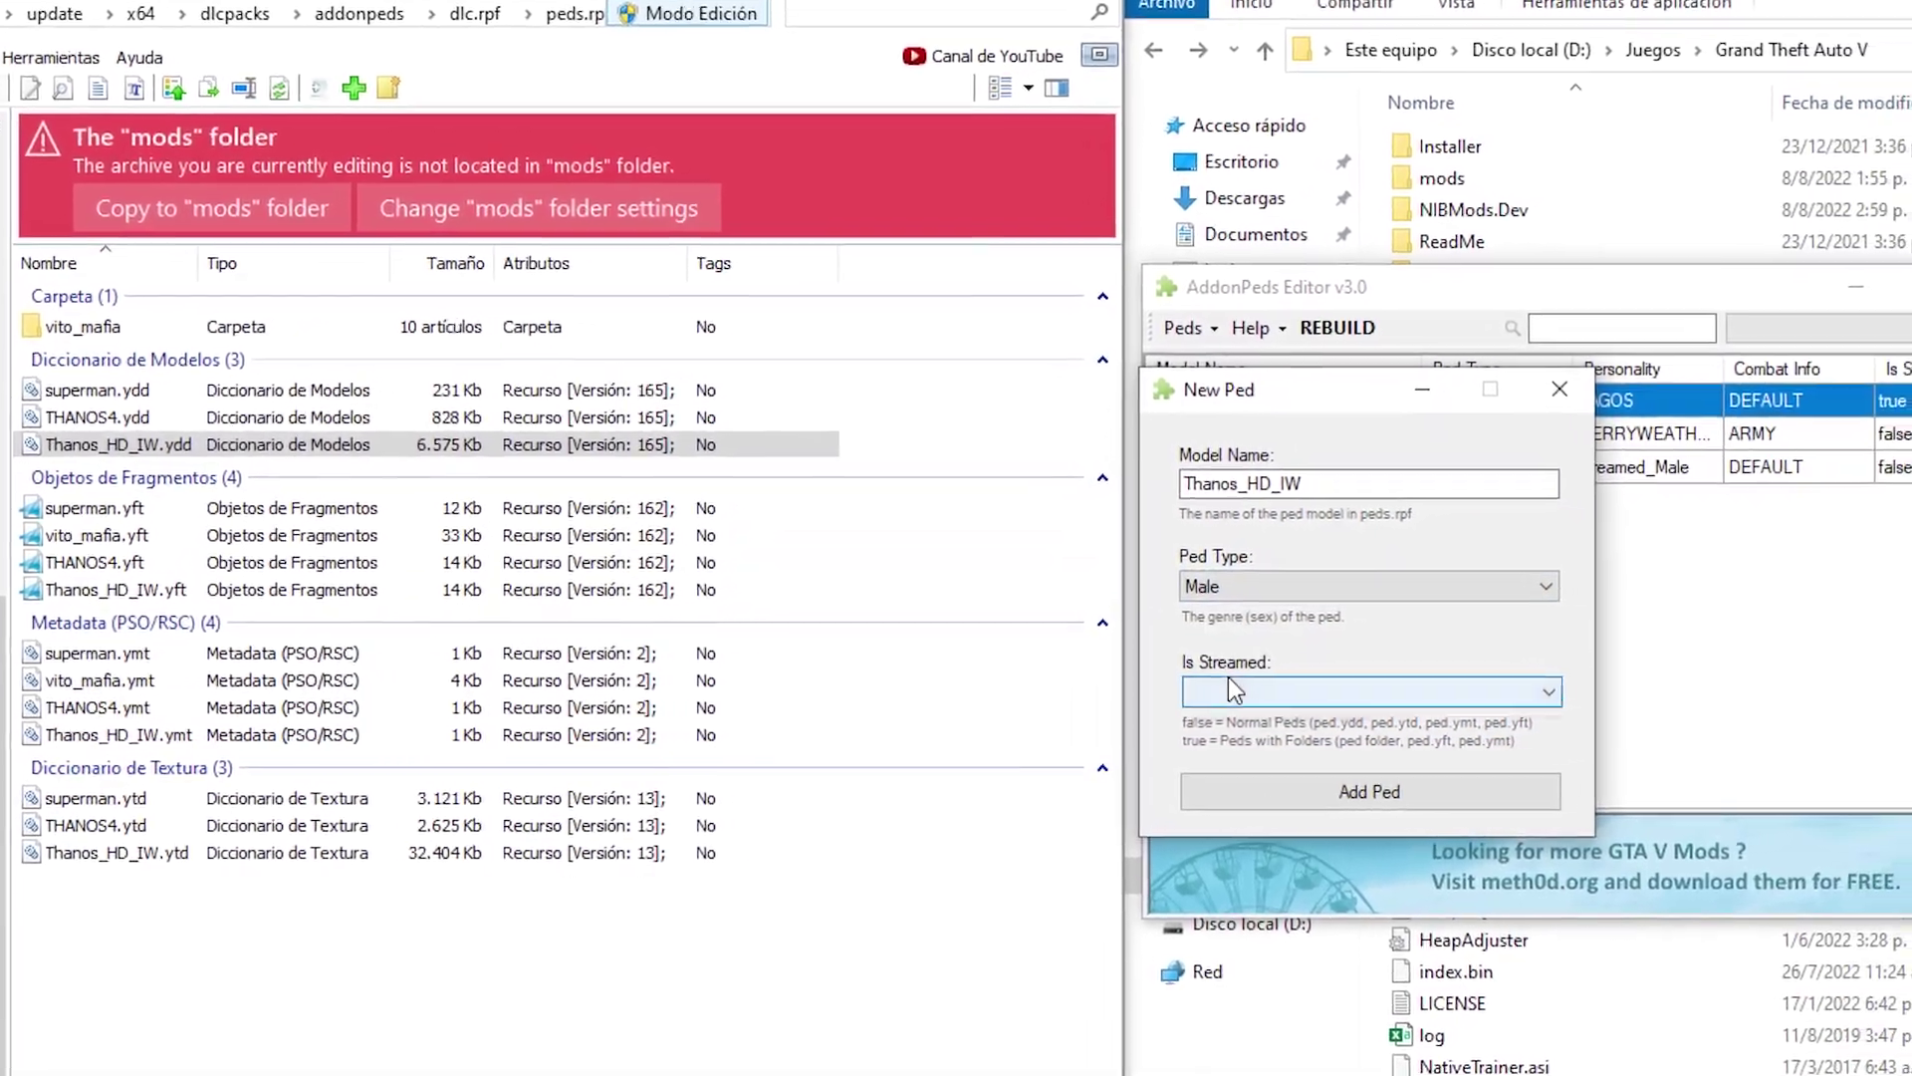
{"action": "left_click", "coordinate": [1344, 694]}
{"action": "left_click", "coordinate": [1340, 713]}
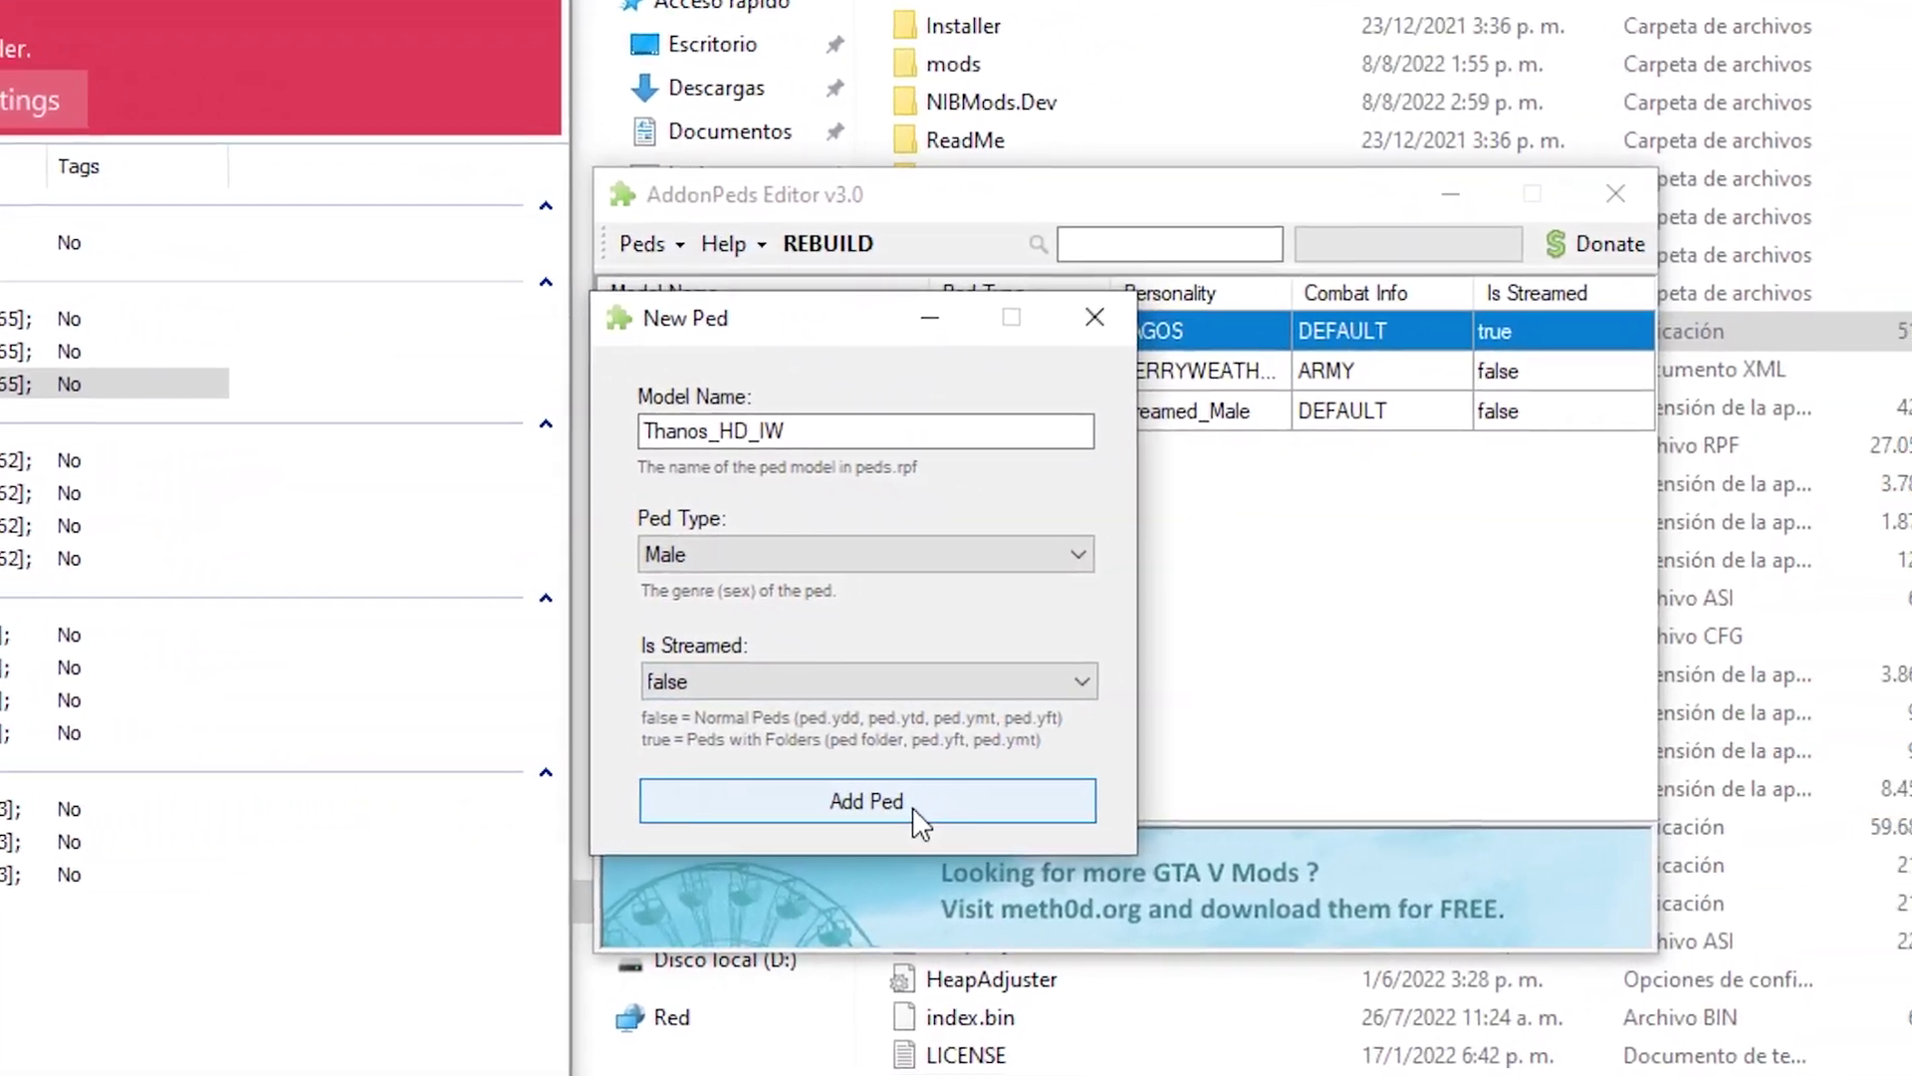
{"action": "left_click", "coordinate": [913, 809]}
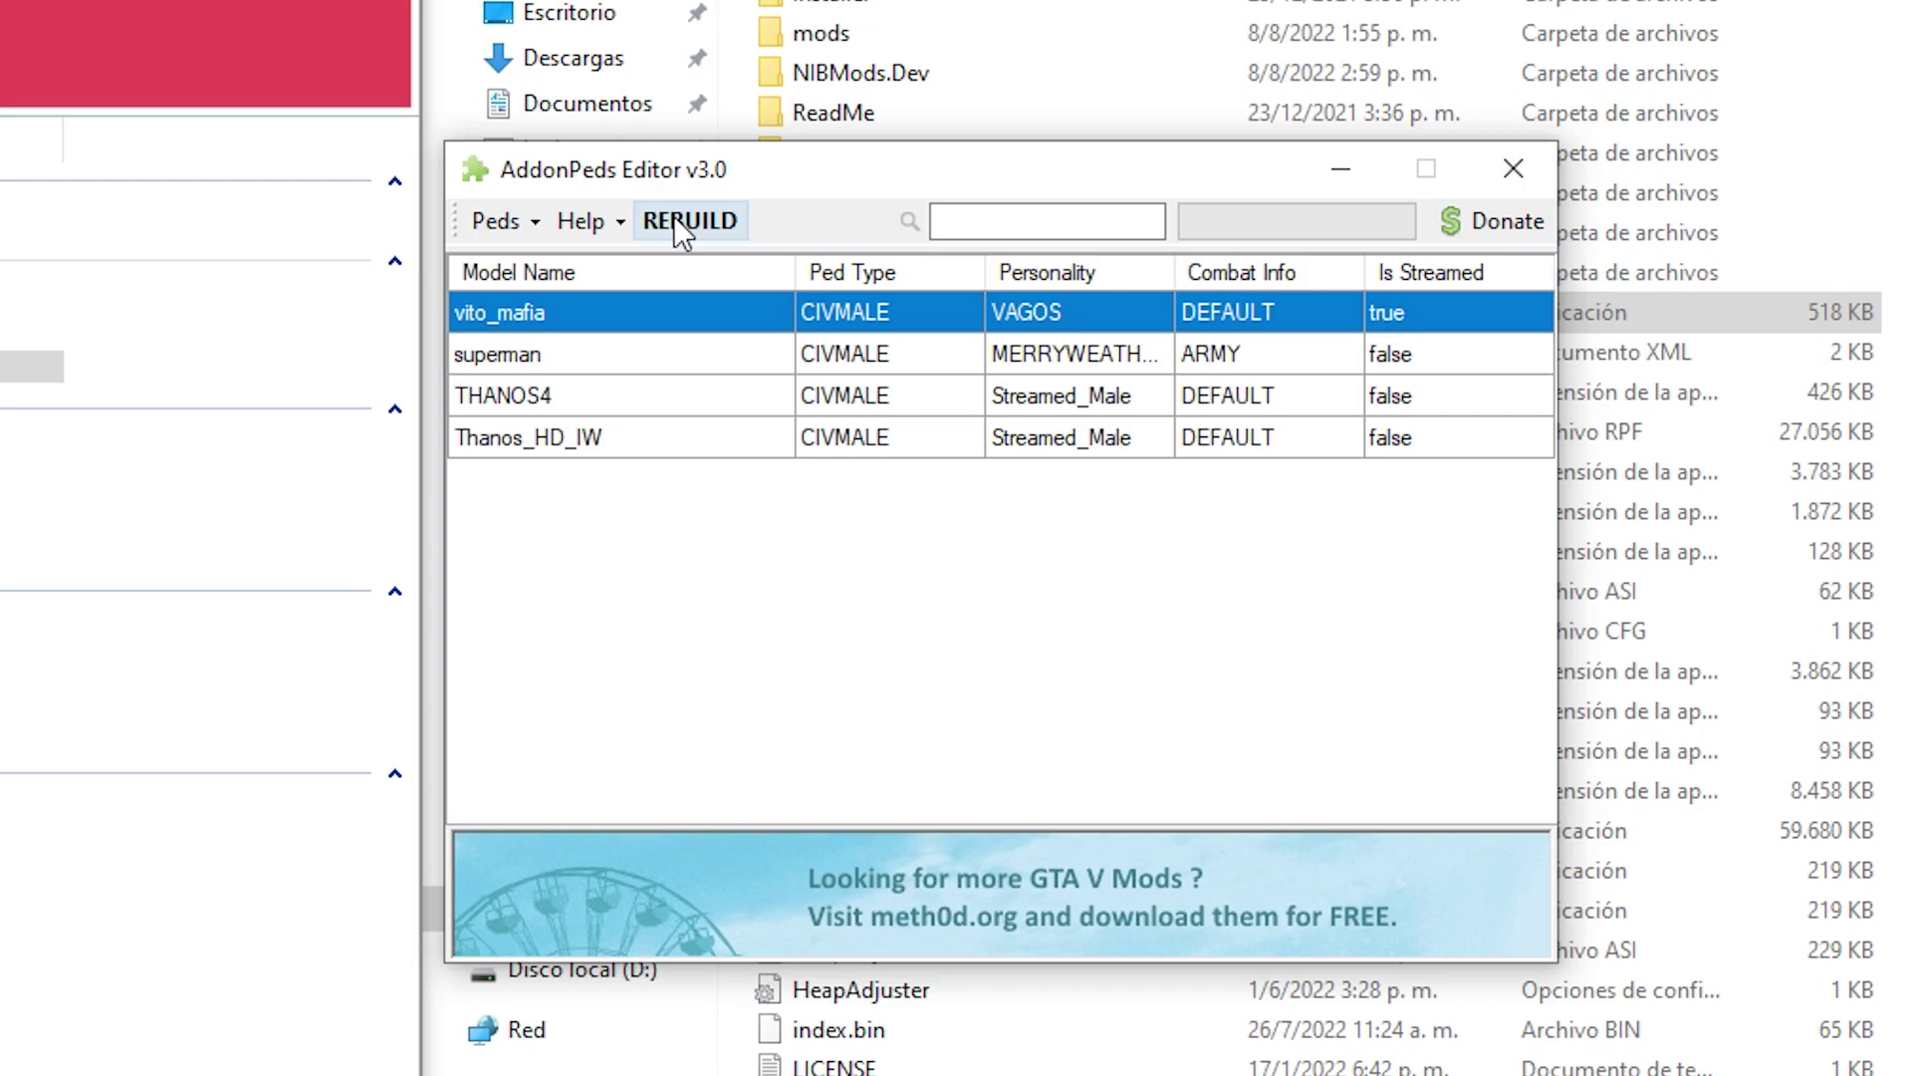
Rebuild the addon peds list, accept the completion message, and close AddonPeds Editor and OpenIV.
{"action": "left_click", "coordinate": [678, 219]}
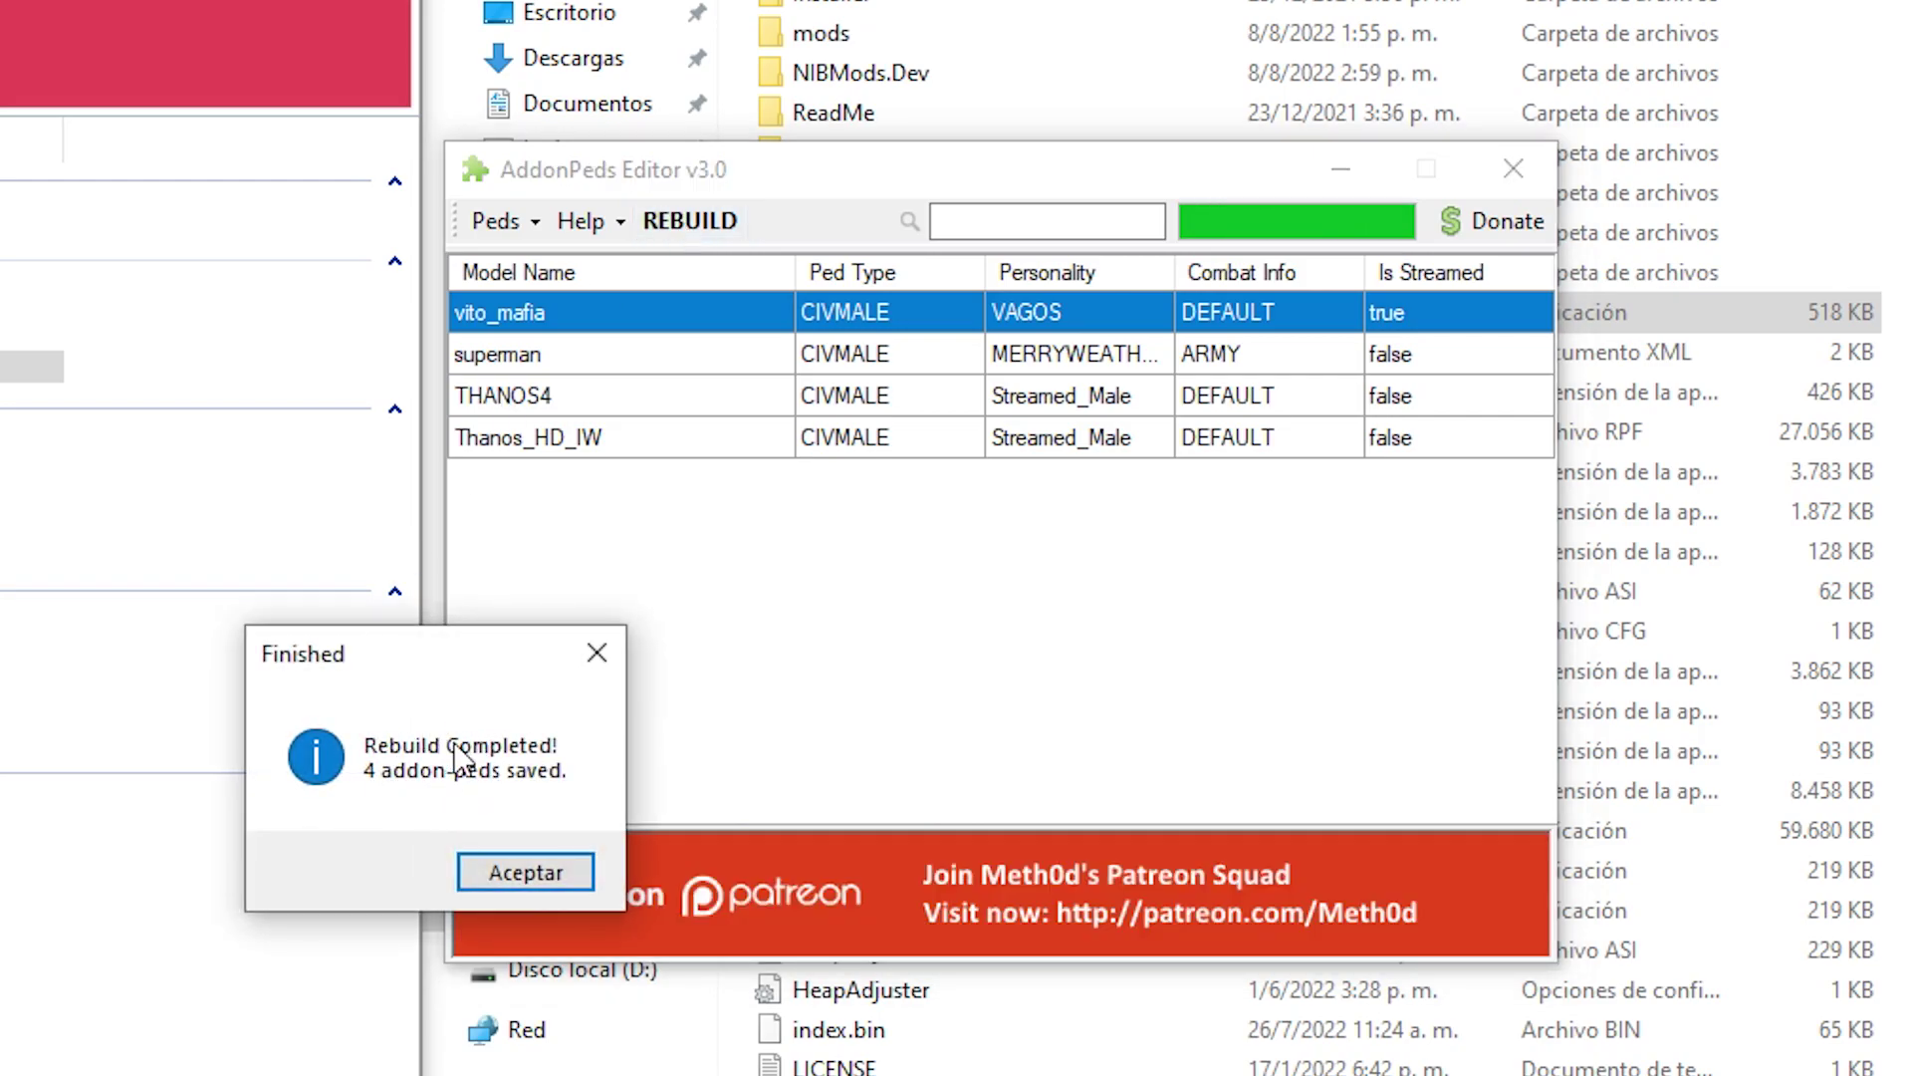
{"action": "left_click", "coordinate": [516, 869]}
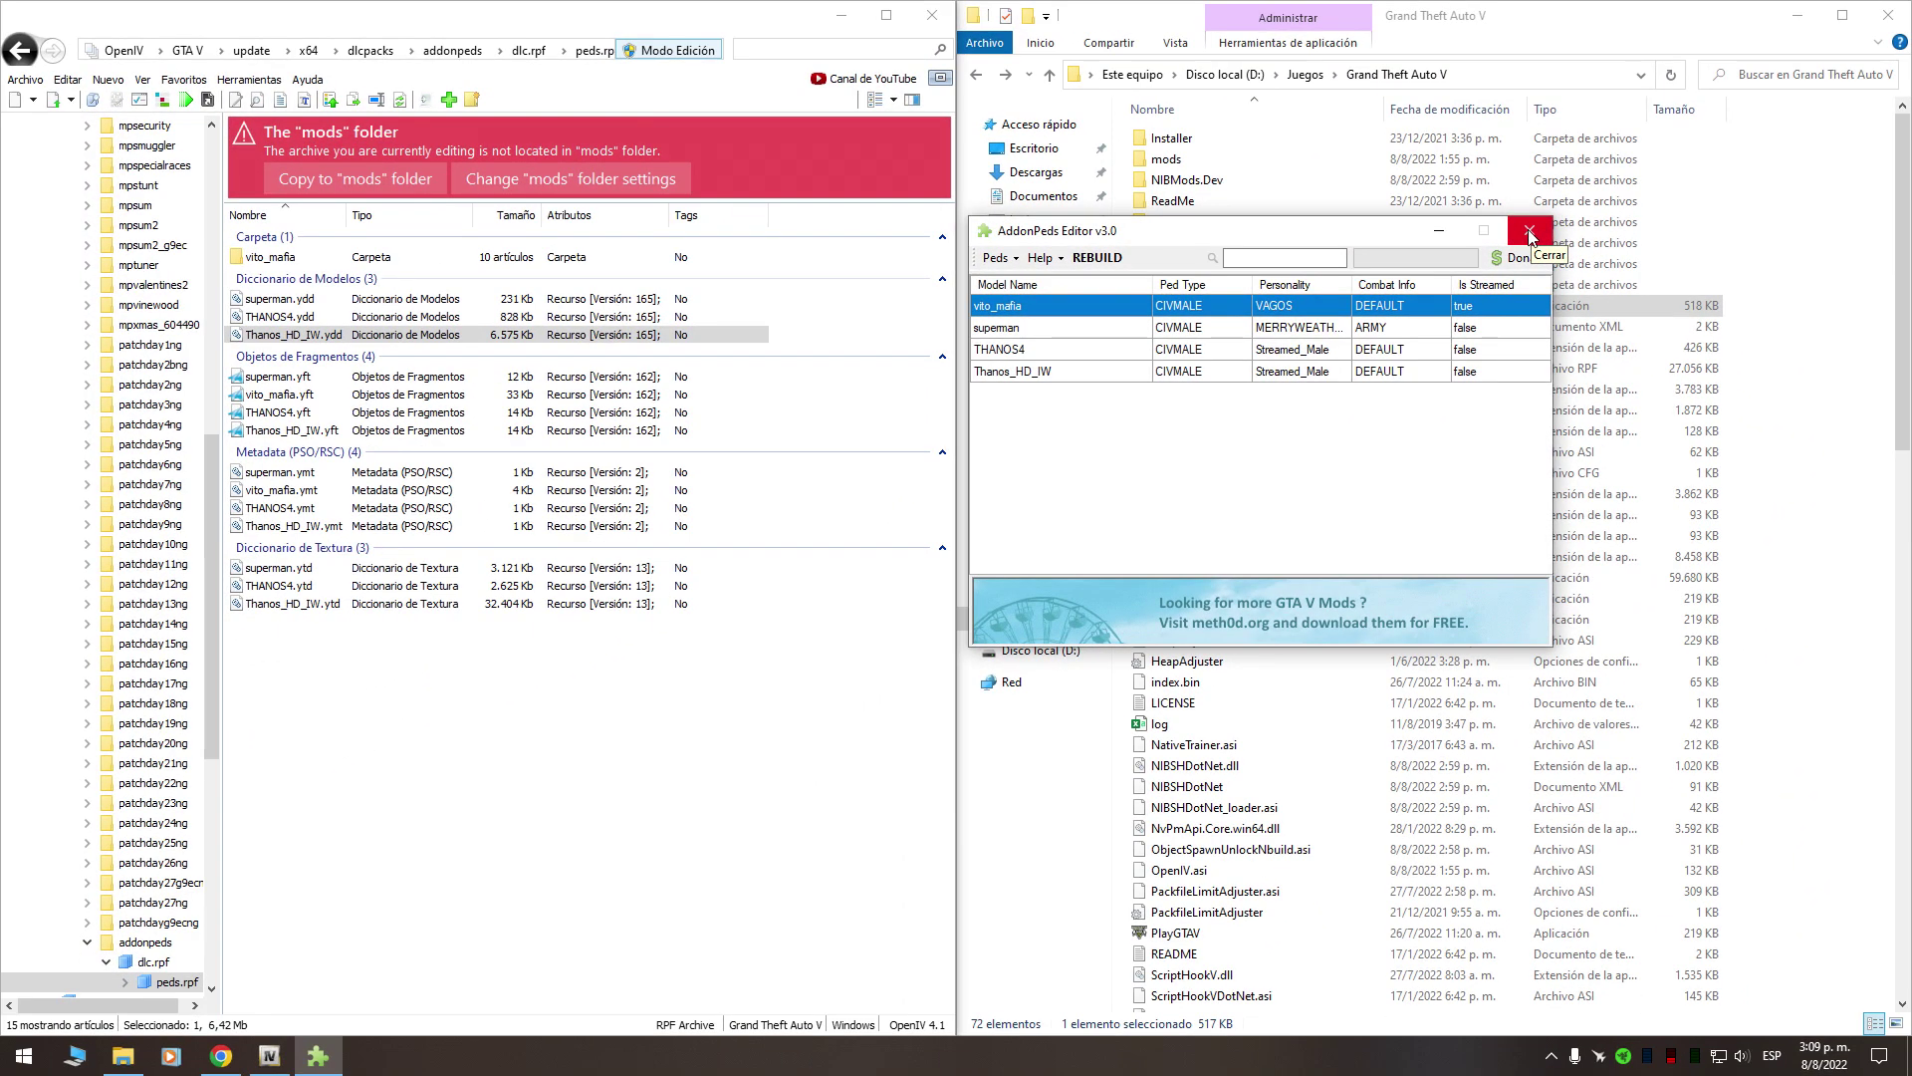
{"action": "left_click", "coordinate": [1516, 162]}
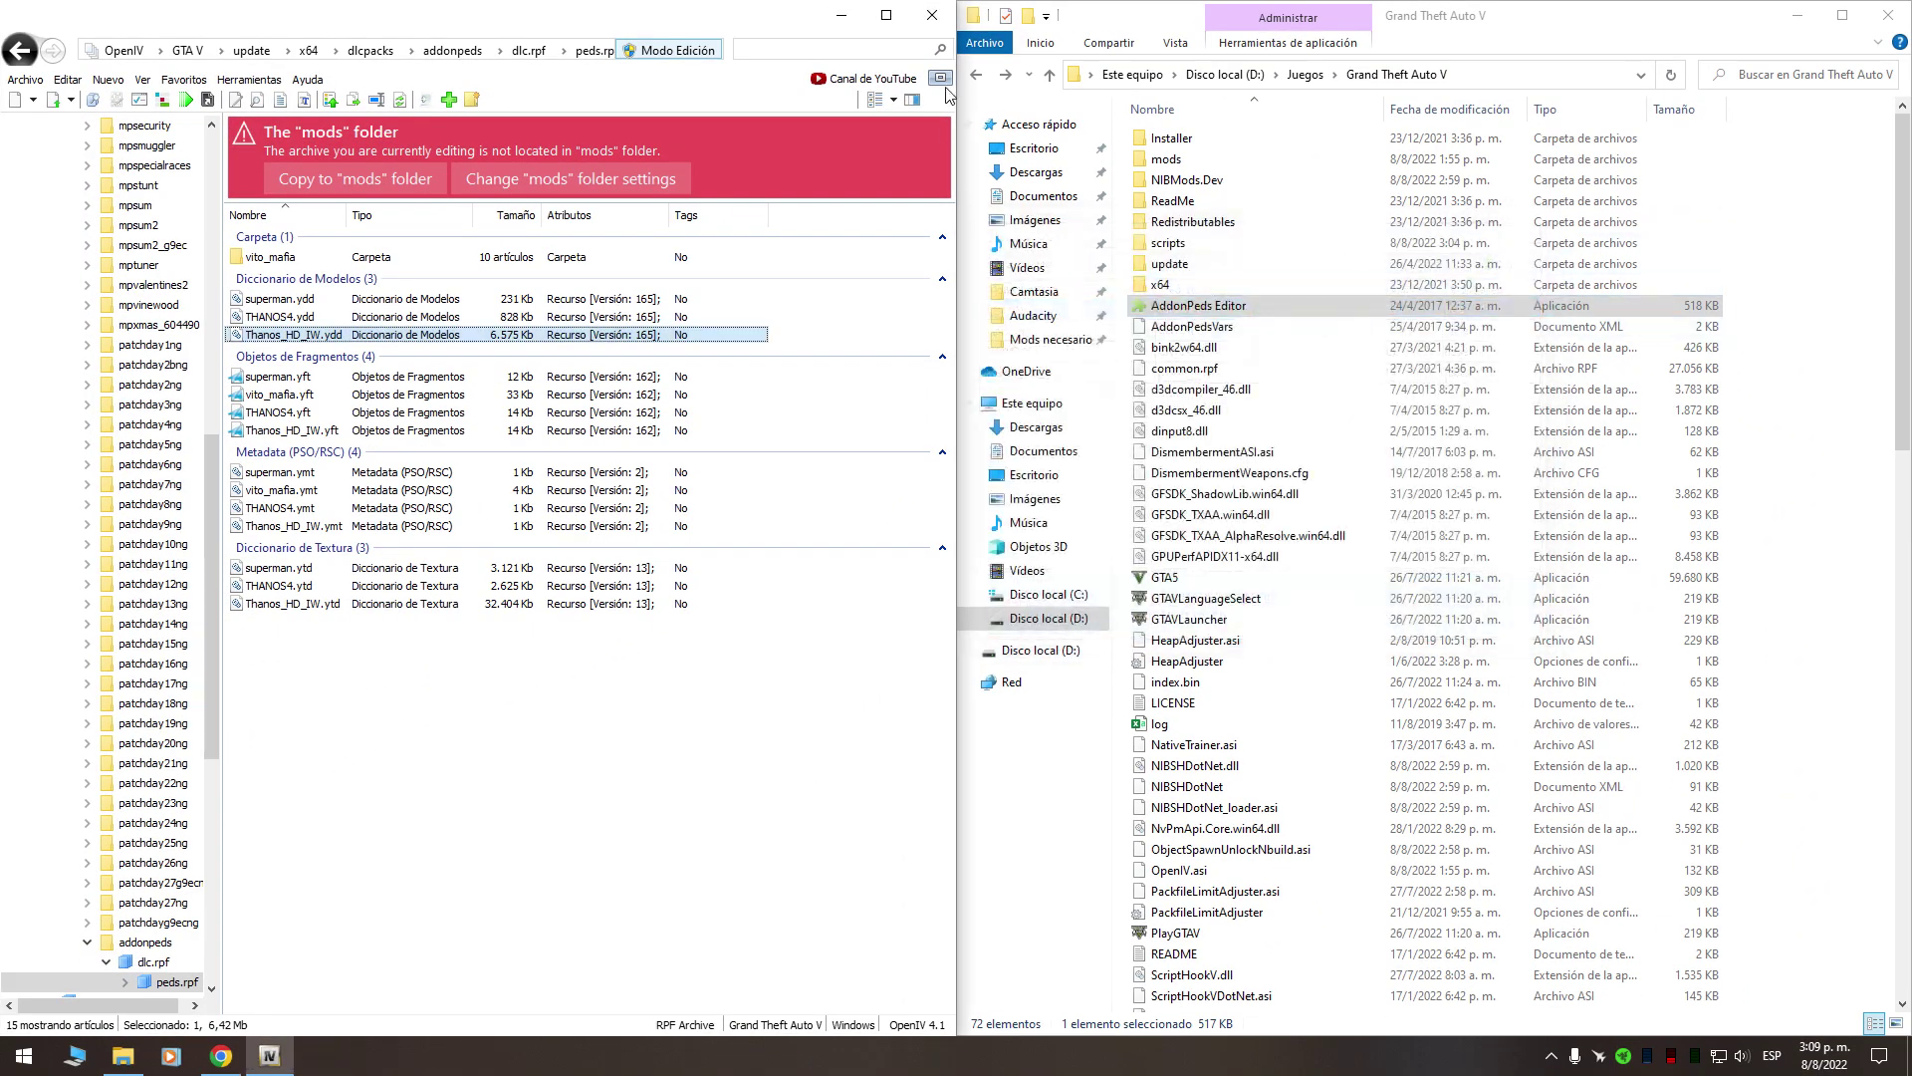
{"action": "left_click", "coordinate": [932, 16]}
{"action": "key", "text": "alt+F4"}
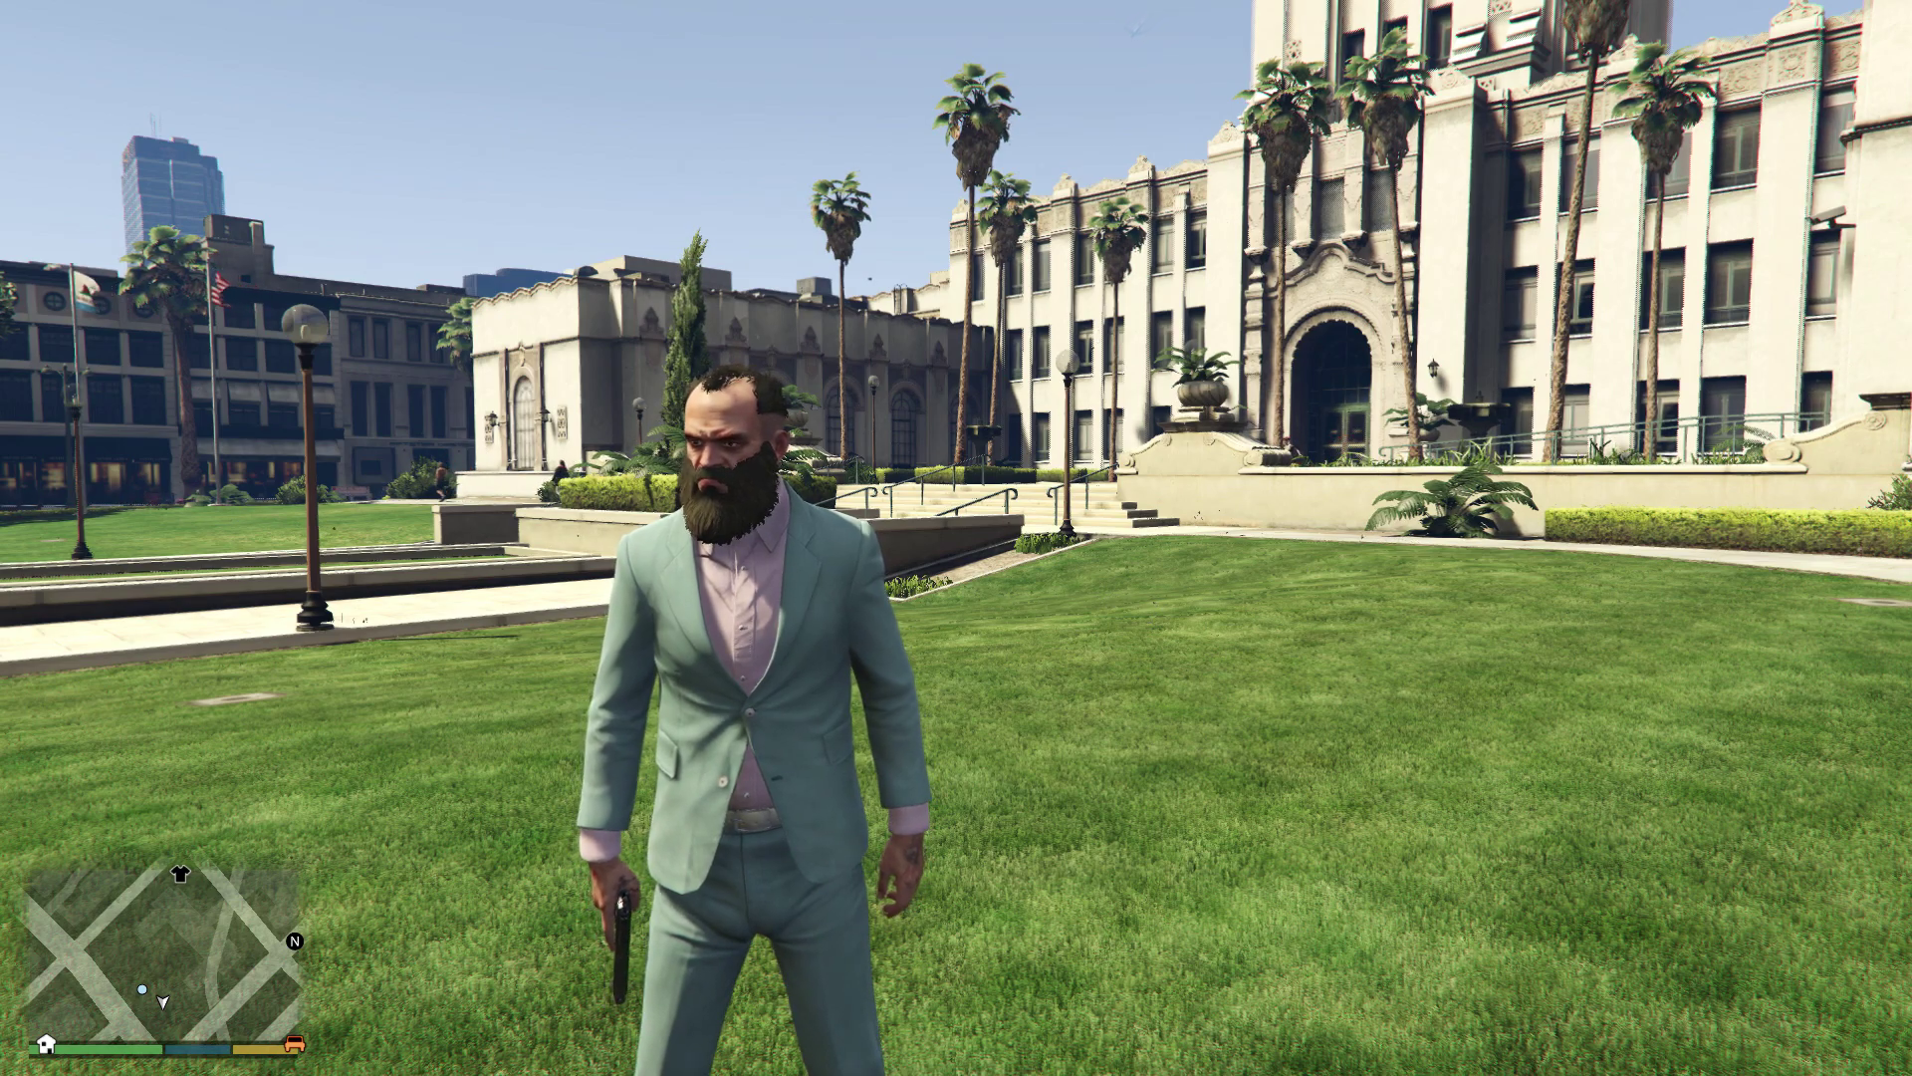
In Grand Theft Auto V, open the NIBMods Menu and choose Thanos by X-MAN (S4) among the Thanos characters.
{"action": "key", "text": "F5"}
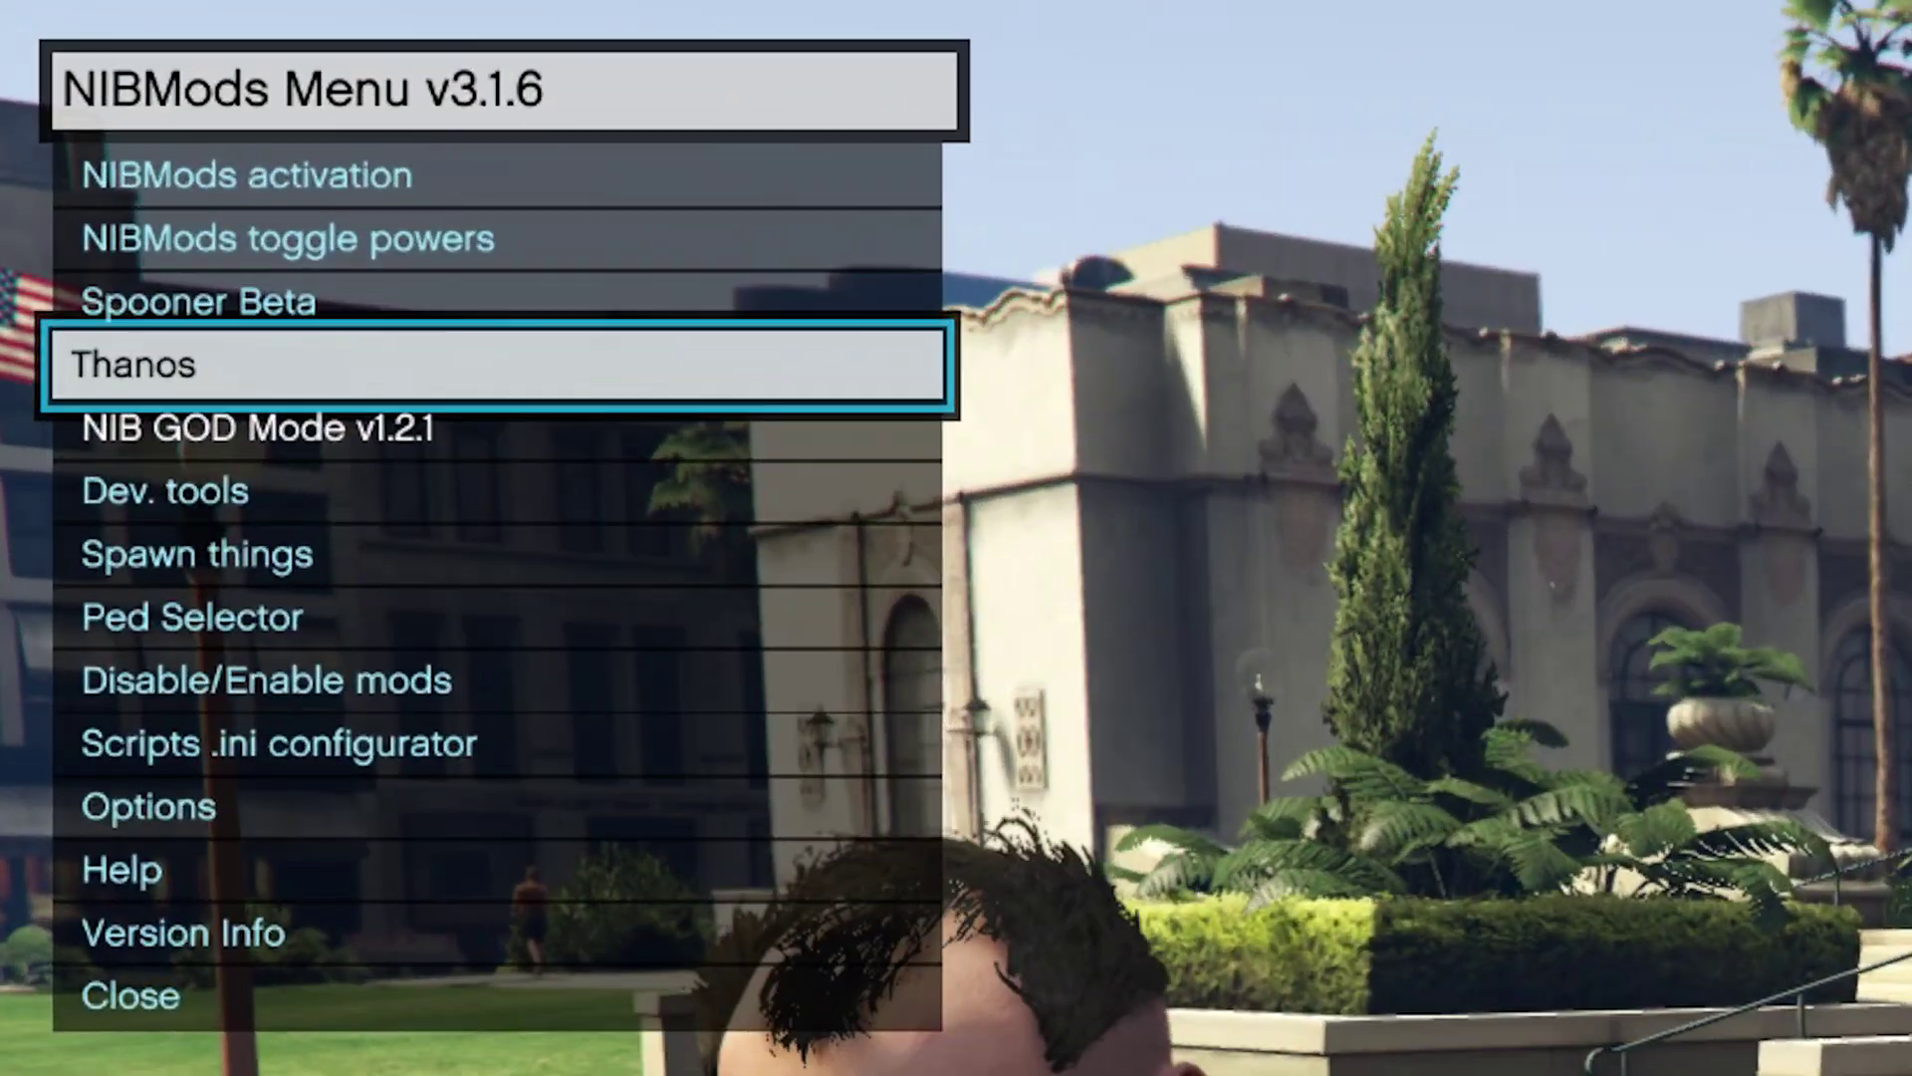
{"action": "key", "text": "Return"}
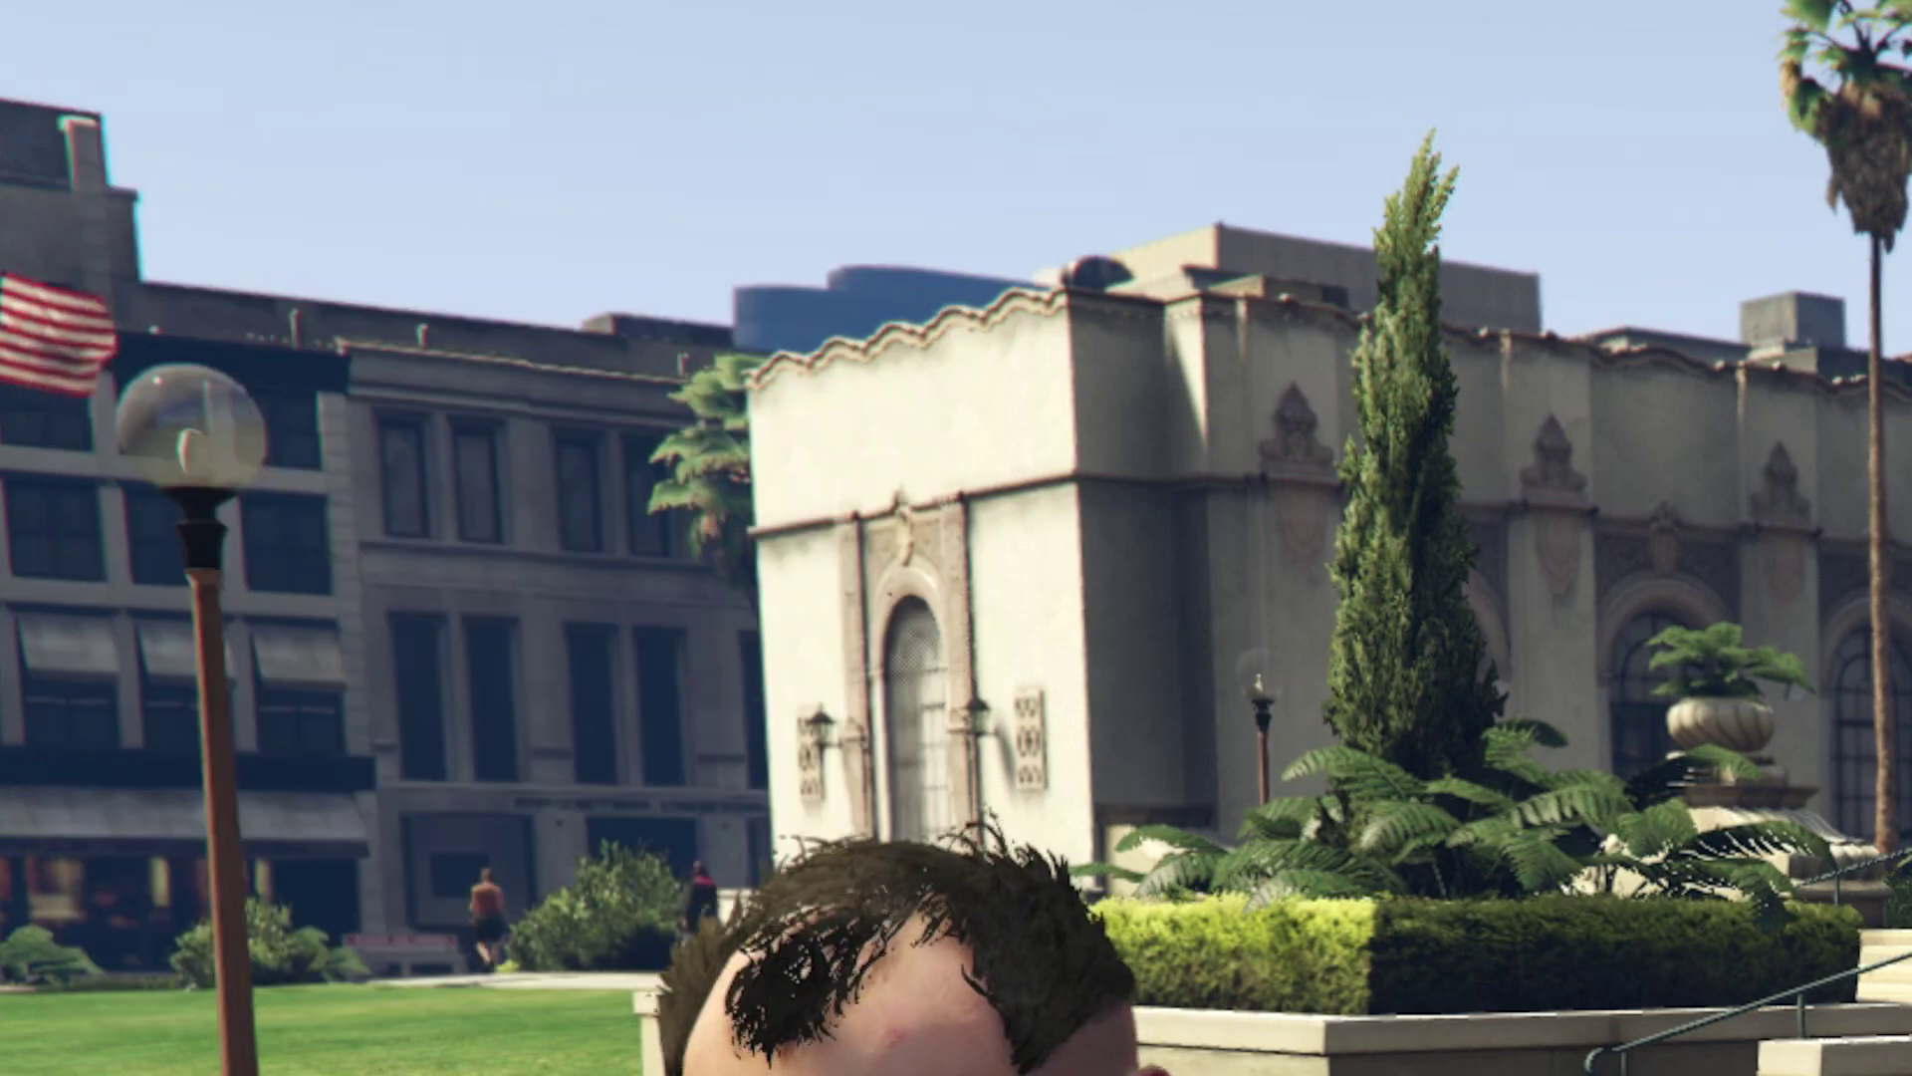
{"action": "key", "text": "Return"}
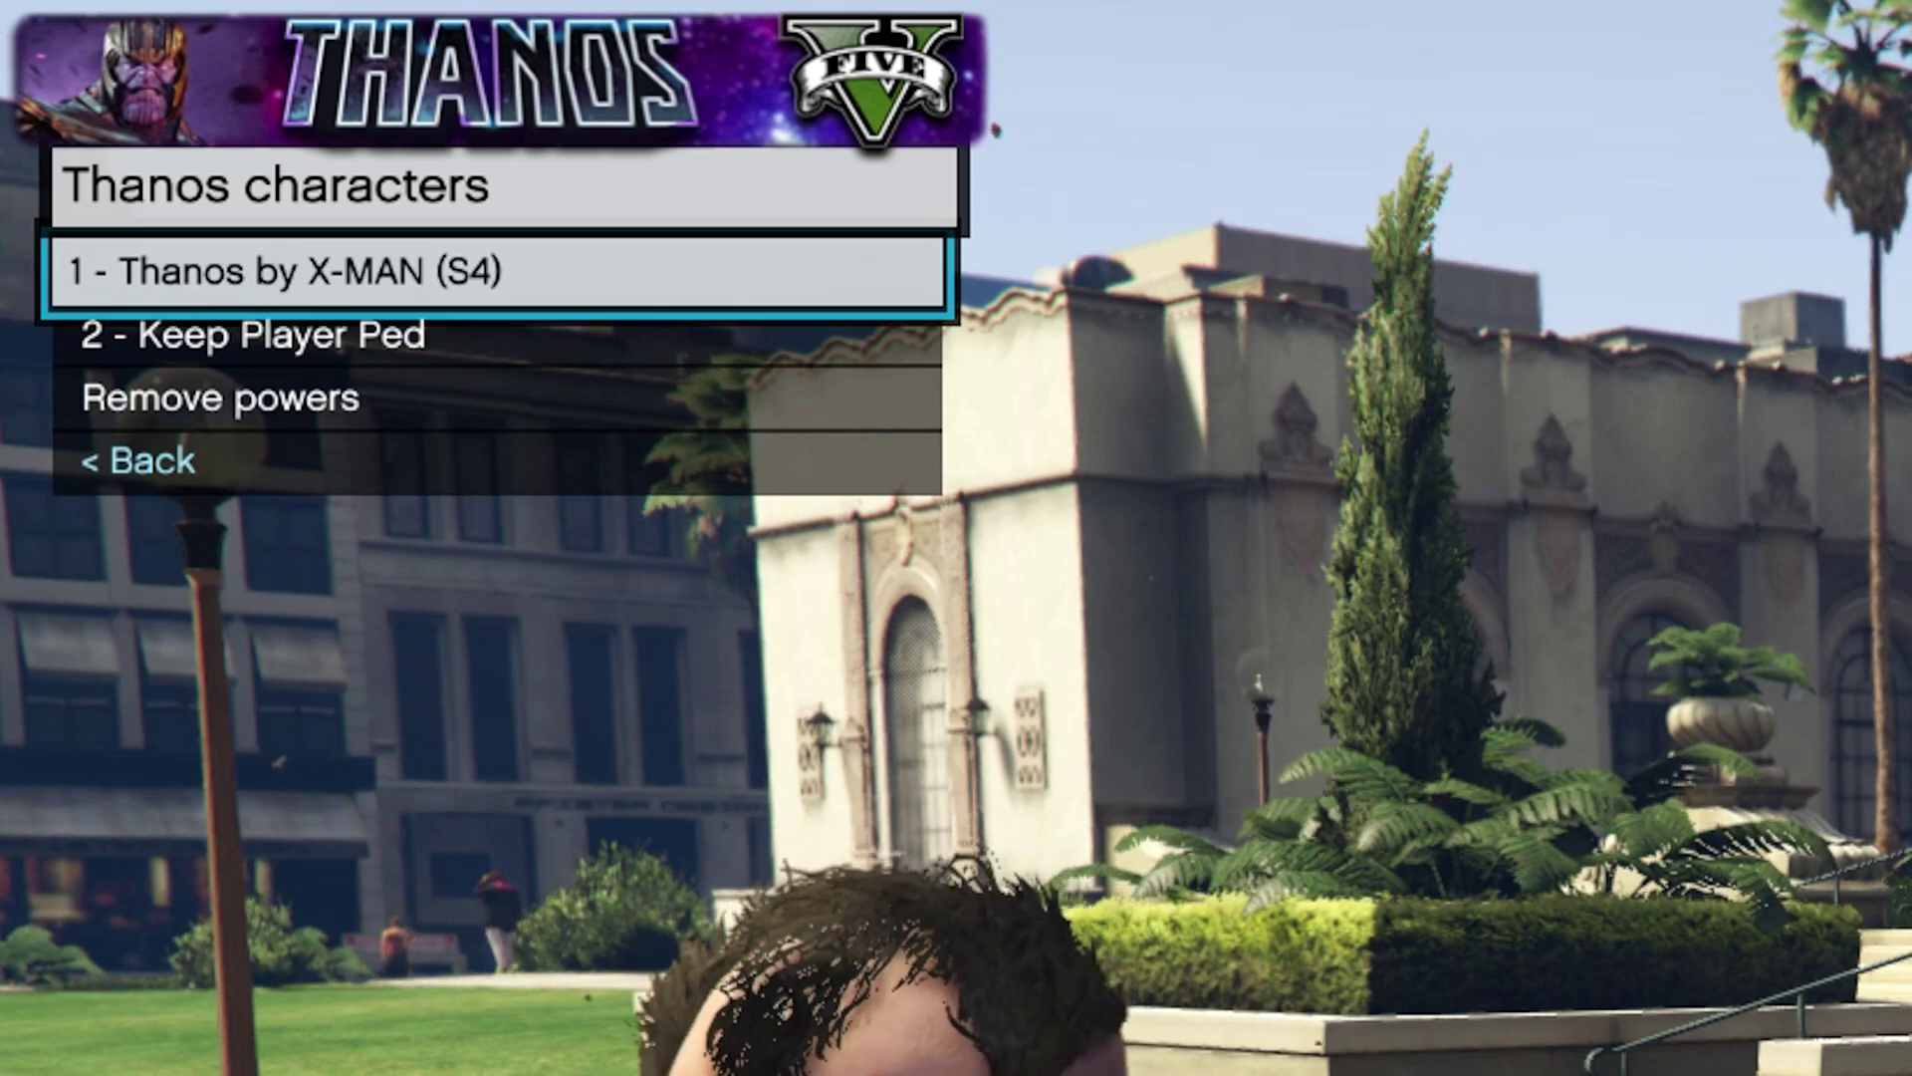
{"action": "key", "text": "Return"}
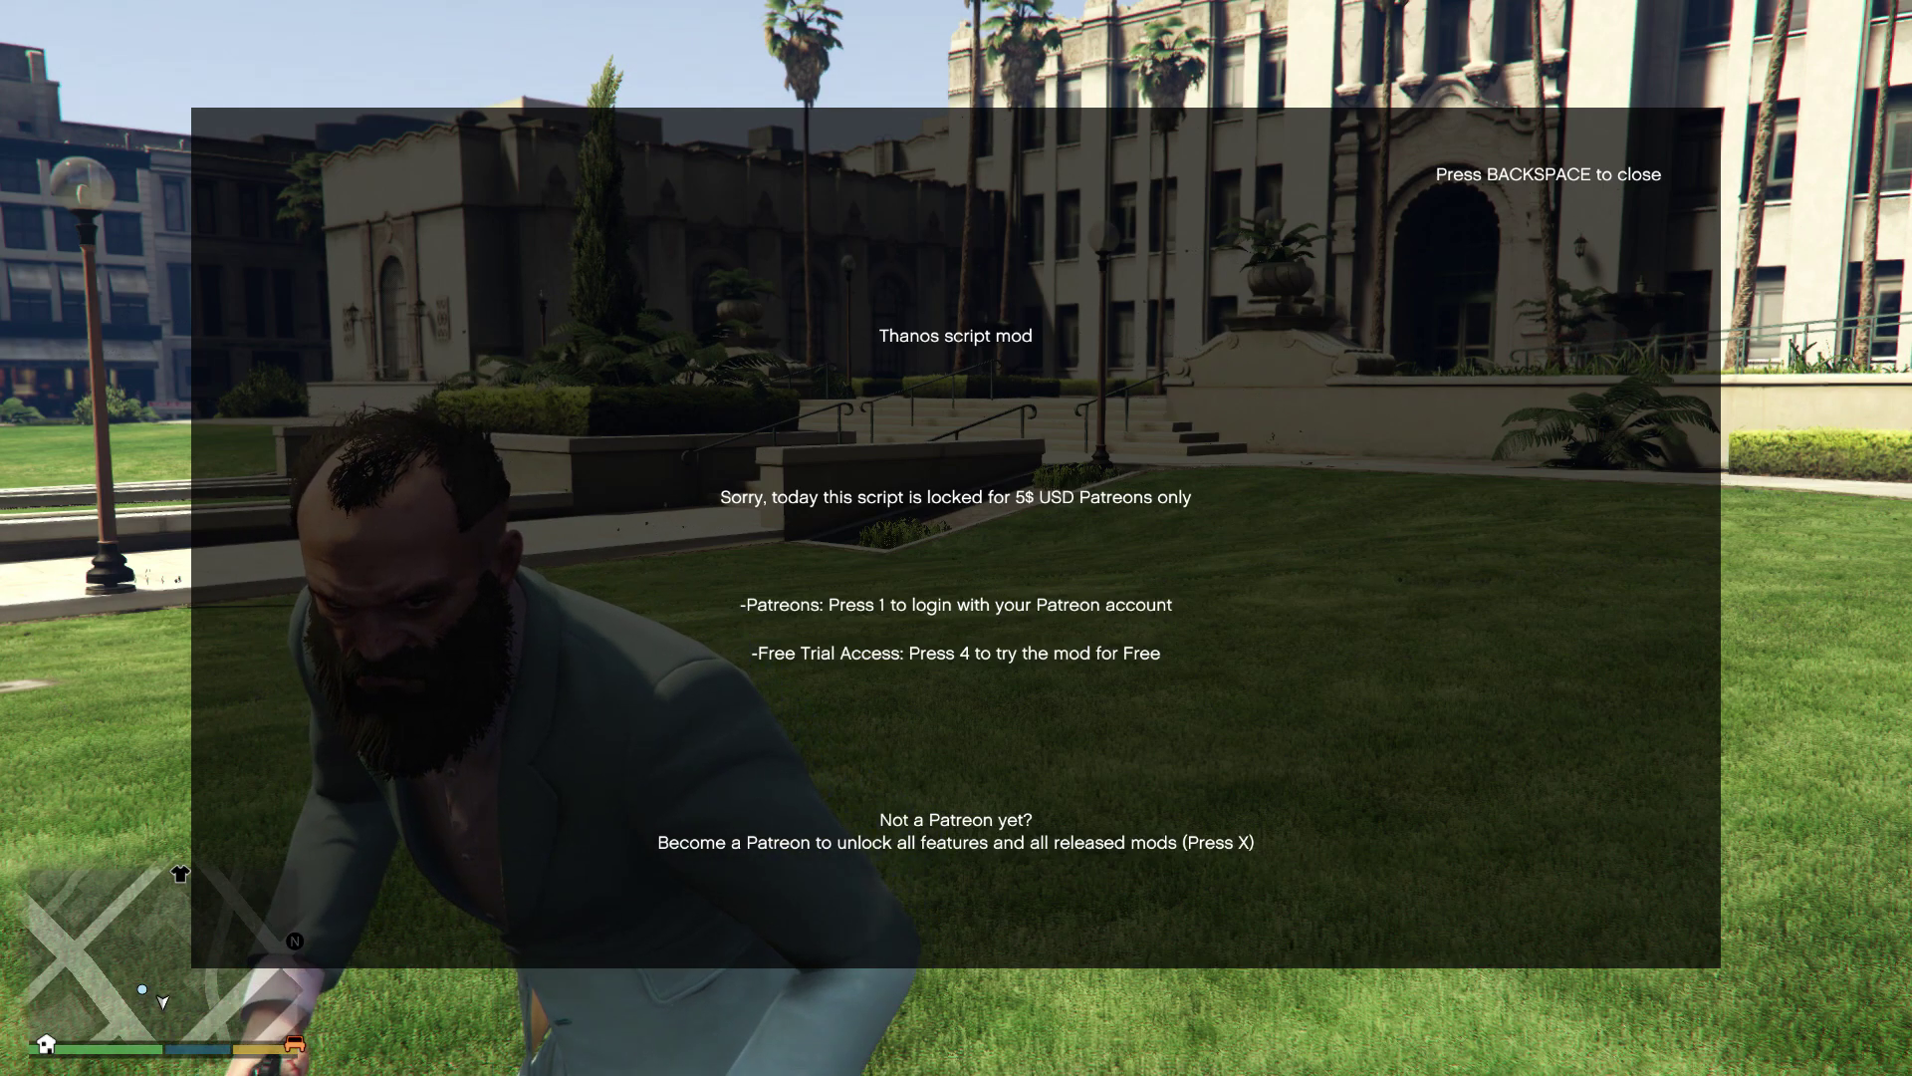
Choose Free Trial Access for the Thanos script mod and activate the trial period on the web page that opens.
{"action": "key", "text": "4"}
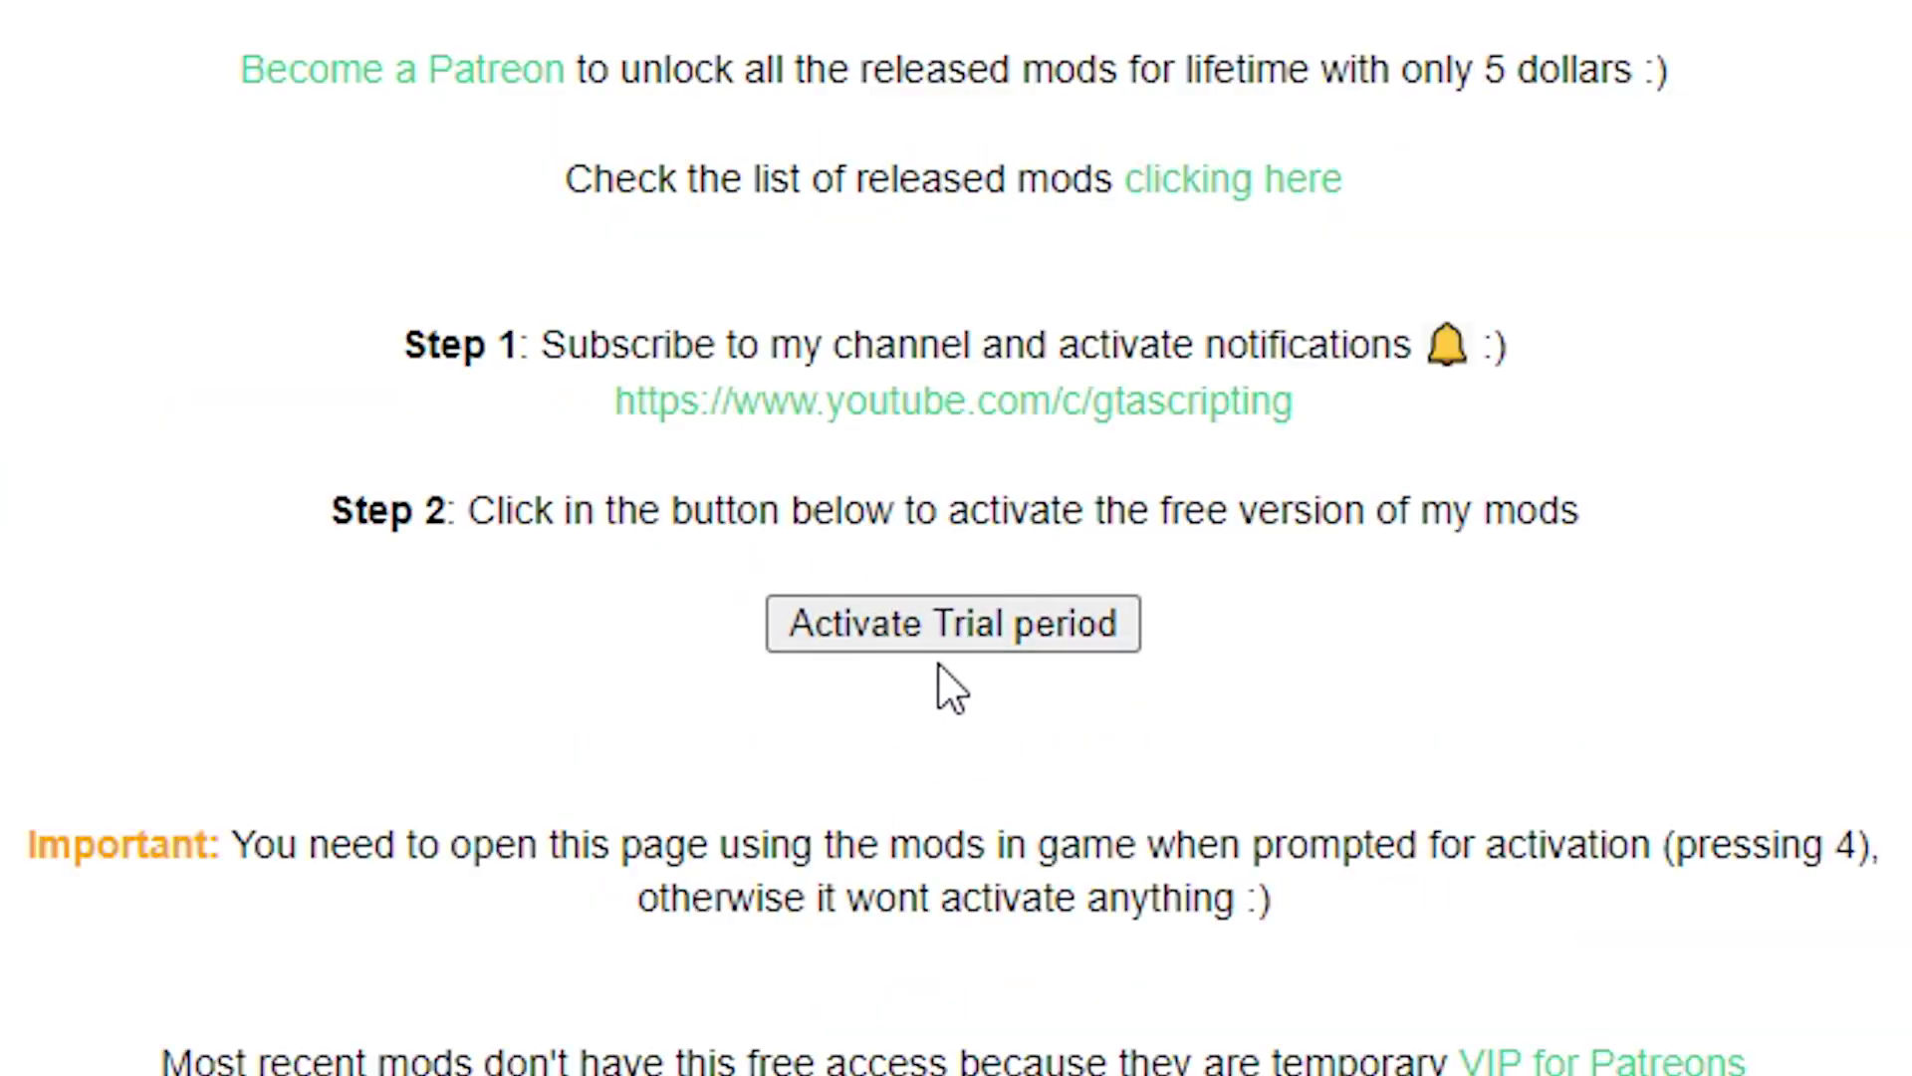
{"action": "left_click", "coordinate": [944, 639]}
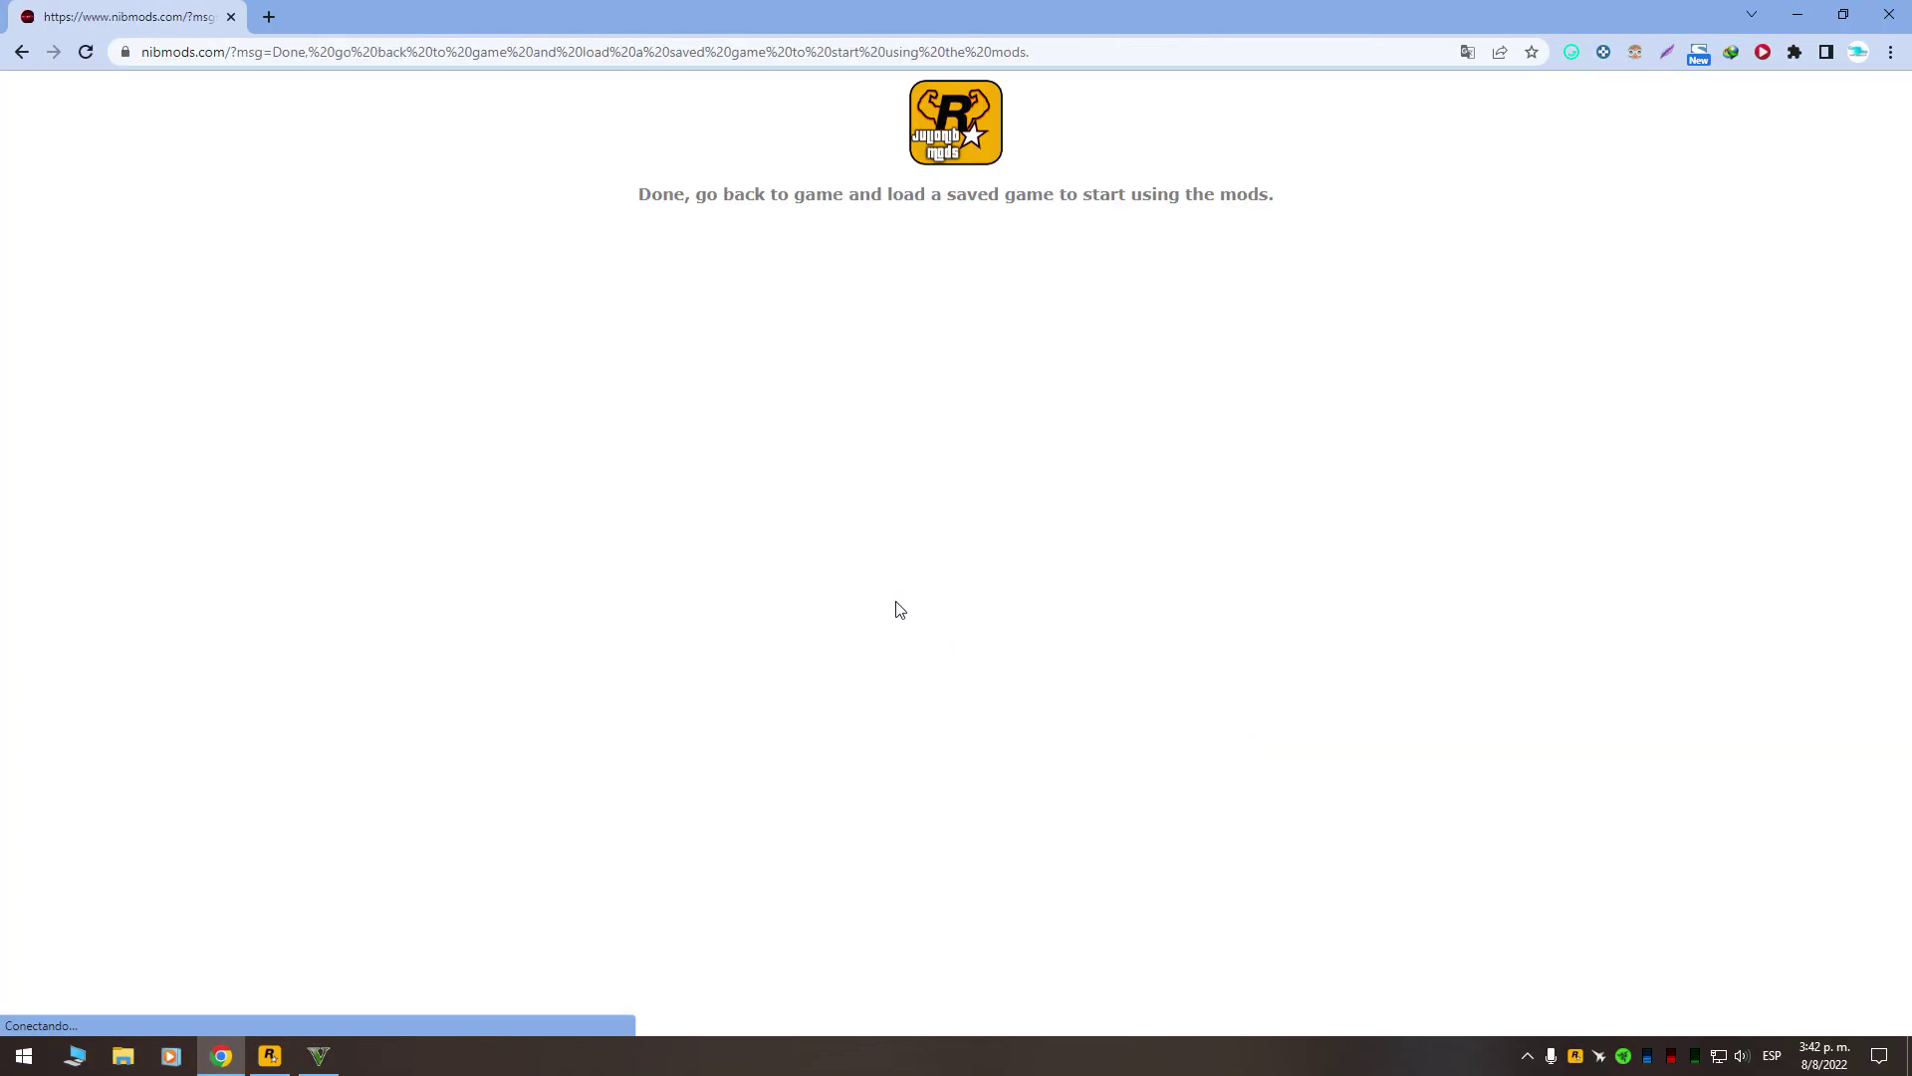
{"action": "left_click_drag", "start_coordinate": [367, 513], "coordinate": [1142, 513]}
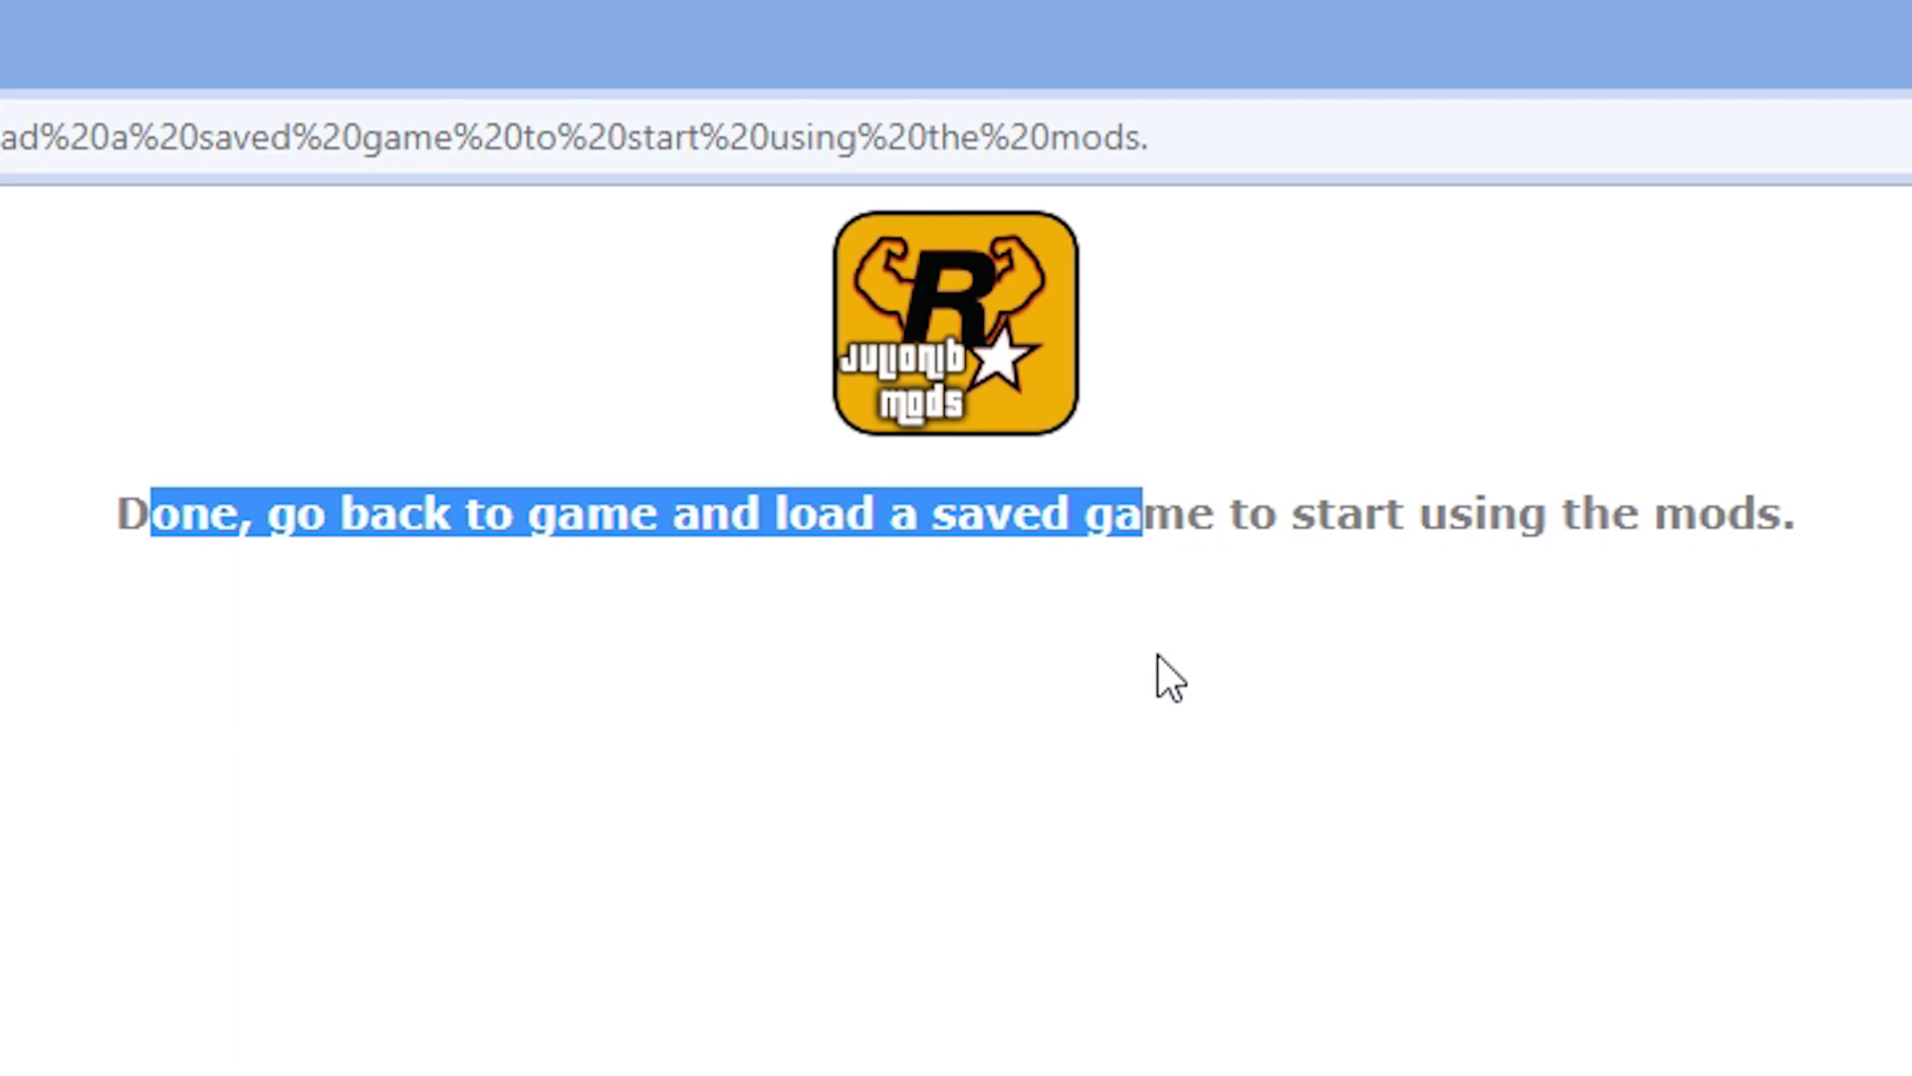
Switch back to Grand Theft Auto V and load a saved game from the pause menu's Partida section.
{"action": "key", "text": "alt+Tab"}
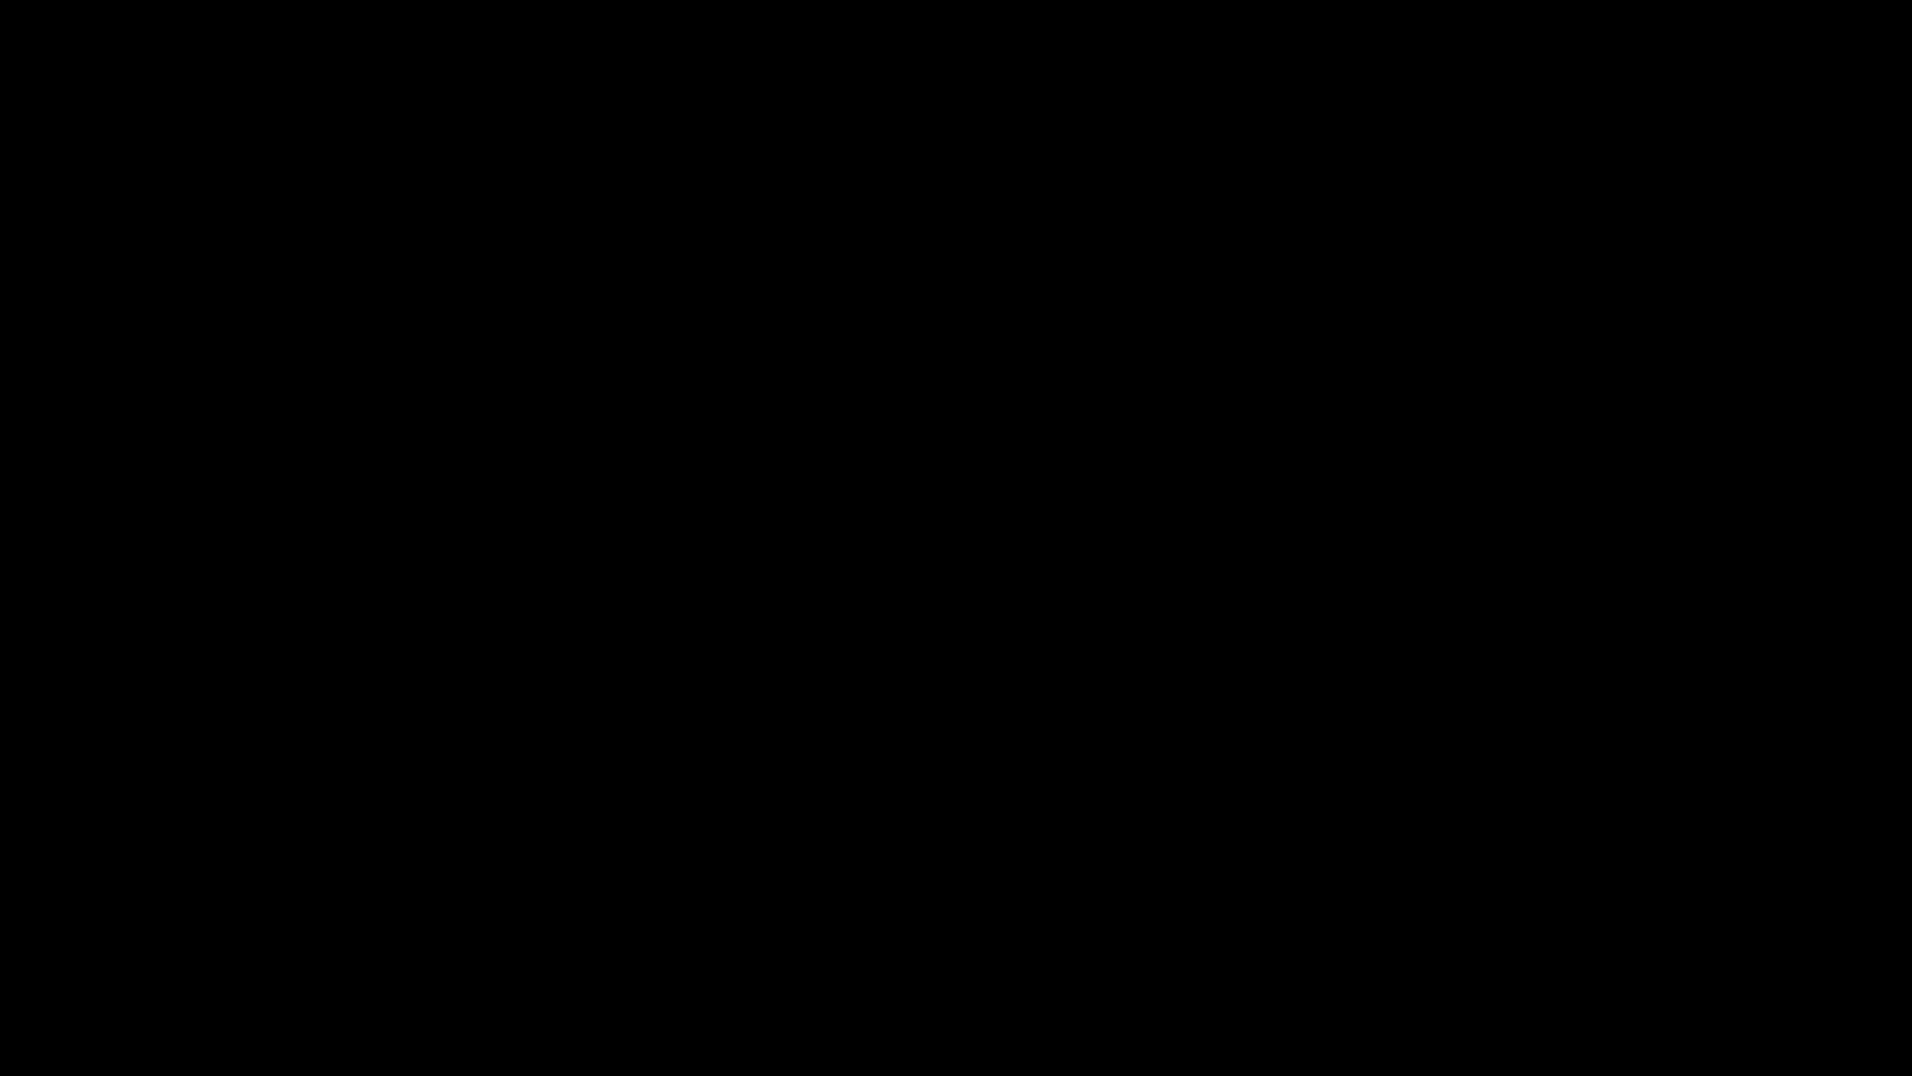
{"action": "key", "text": "e"}
{"action": "key", "text": "e"}
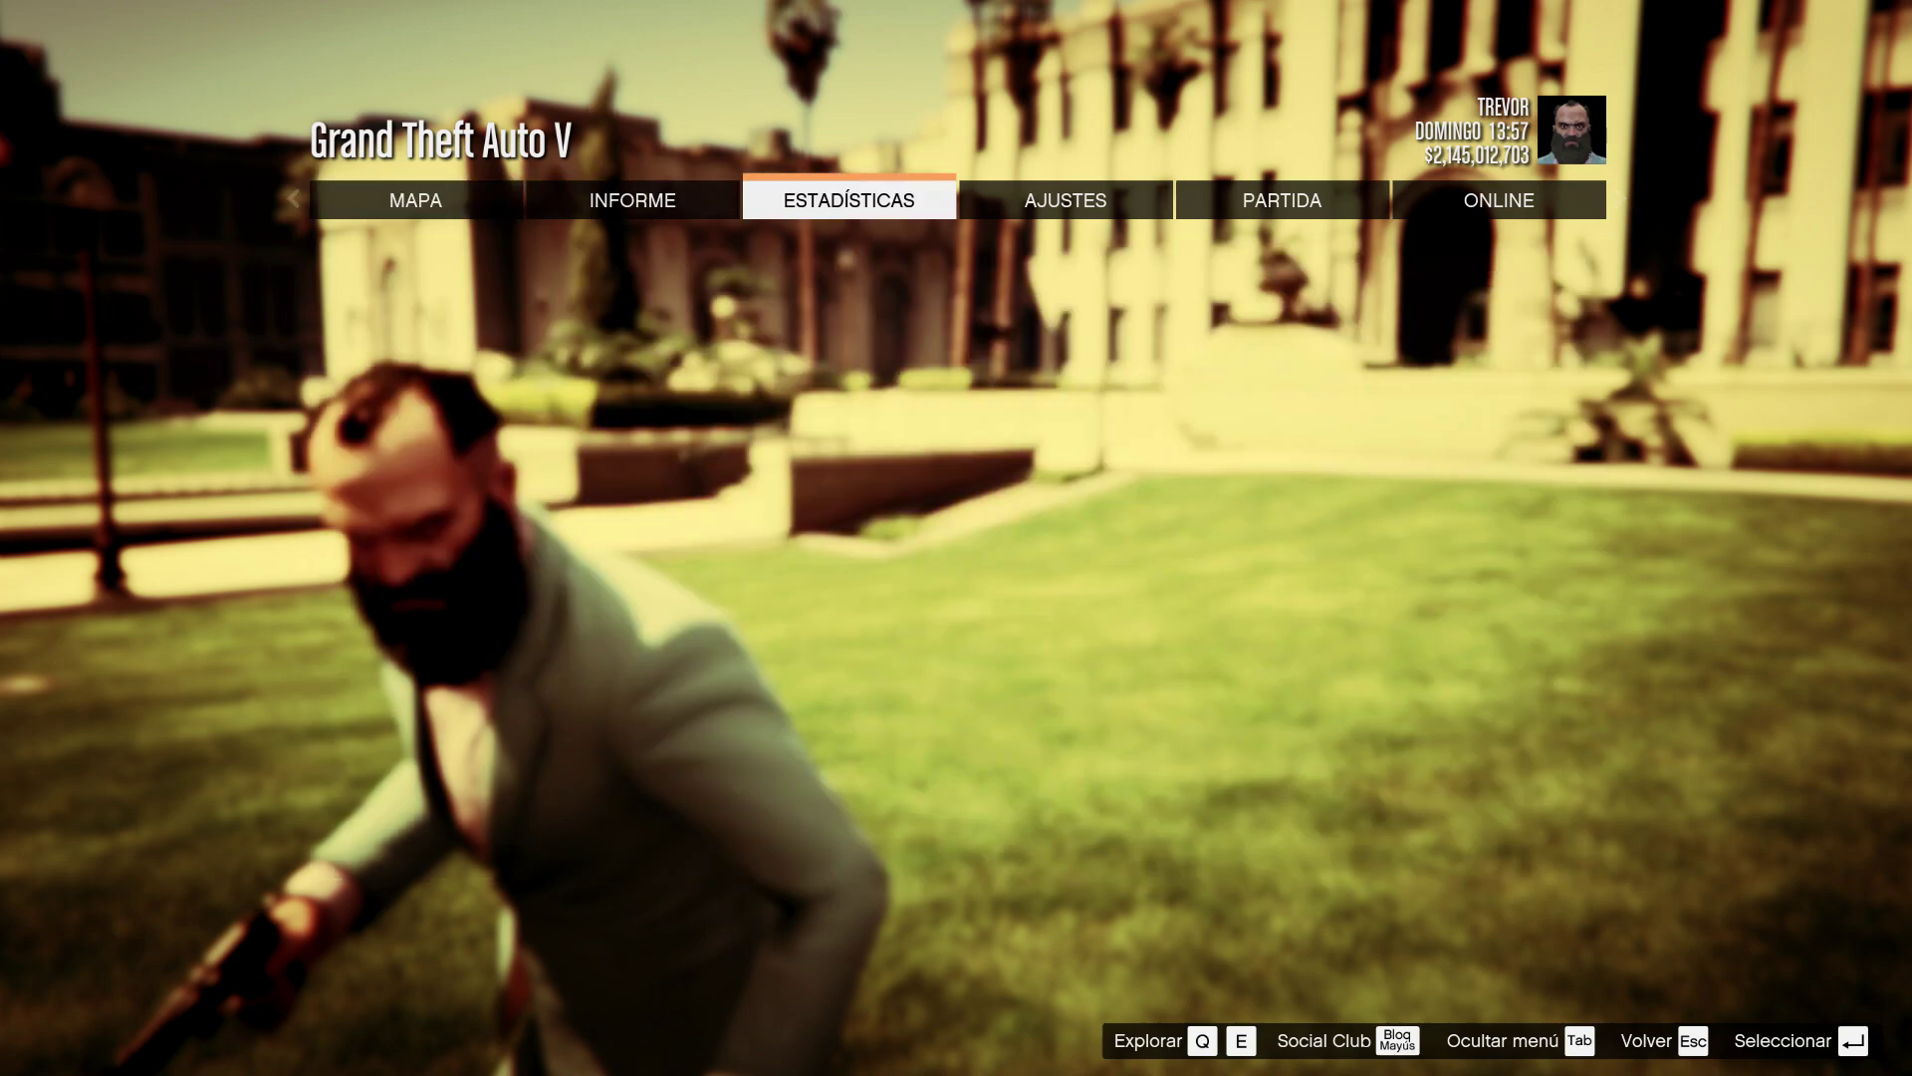
{"action": "key", "text": "e"}
{"action": "key", "text": "e"}
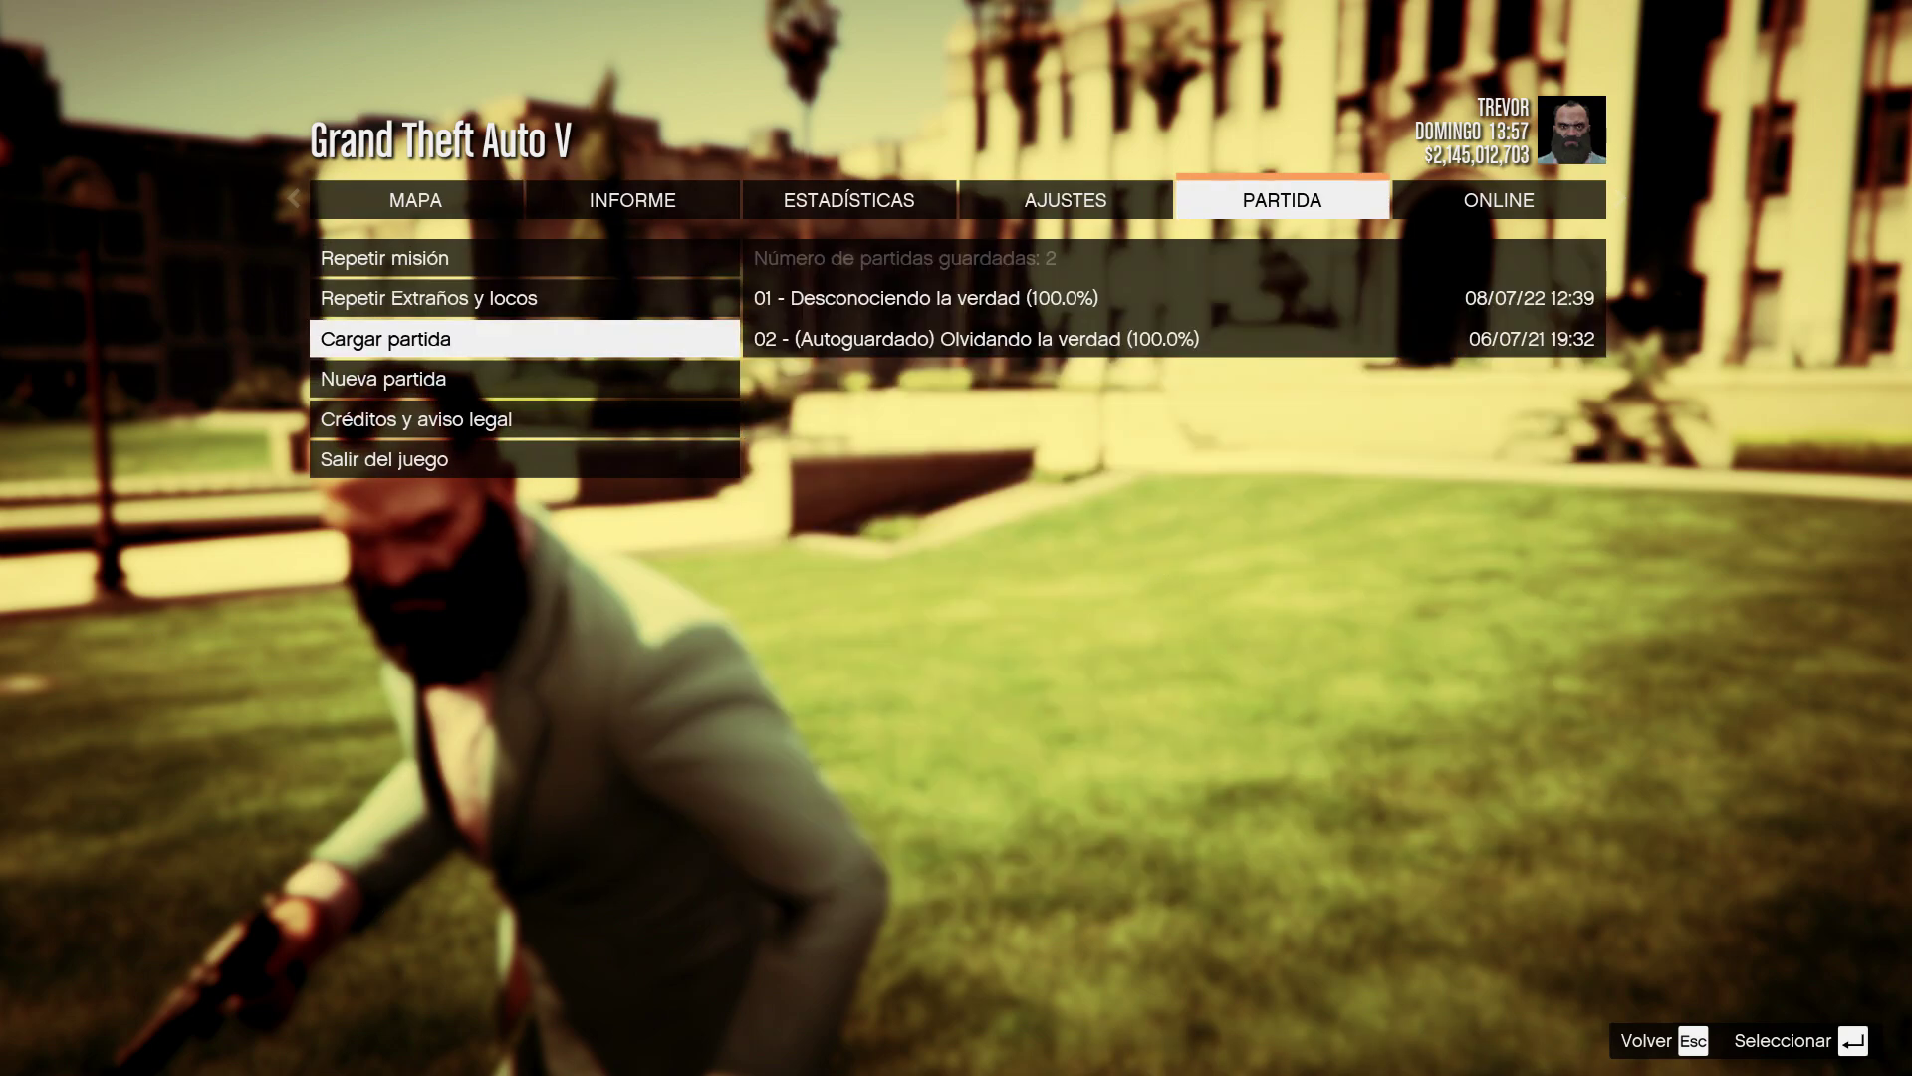
{"action": "key", "text": "Return"}
{"action": "key", "text": "Return"}
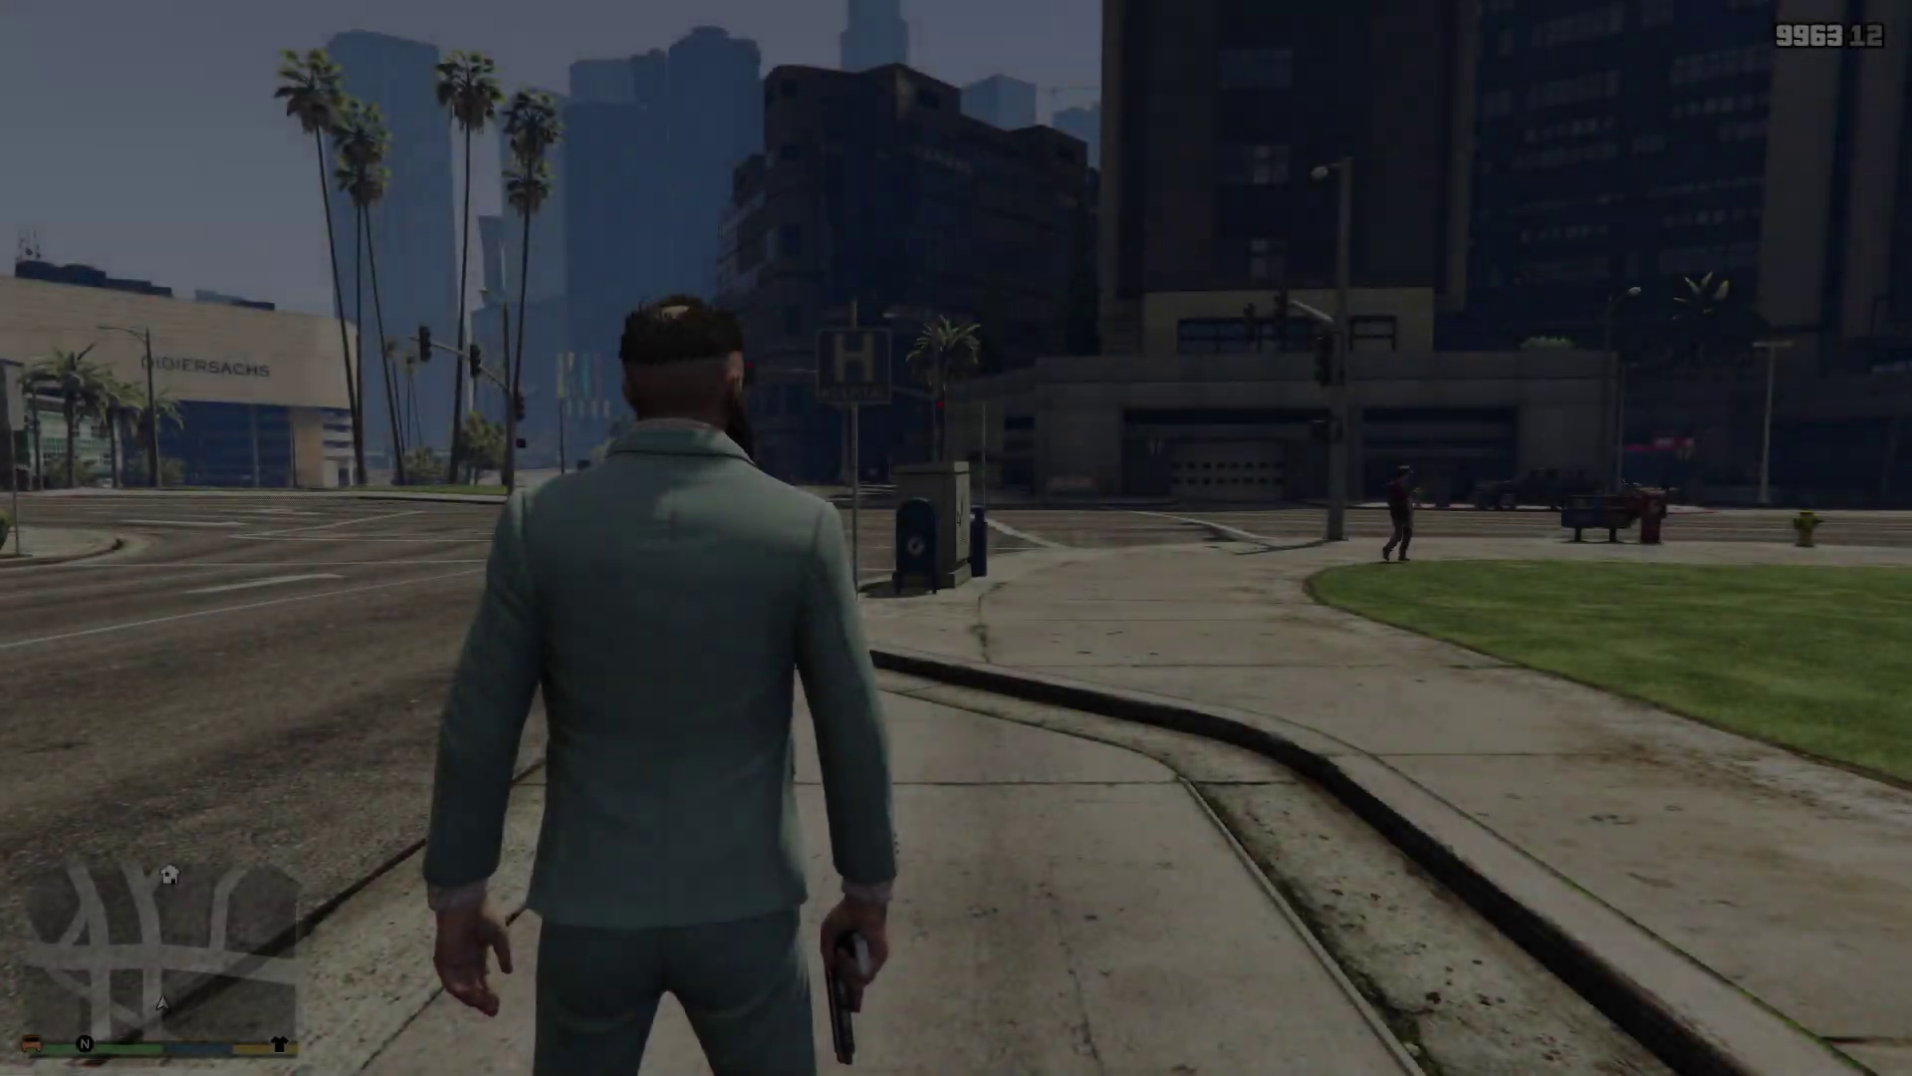
Move the character onto the park lawn and turn him into Thanos by X-MAN (S4) through the NIBMods Menu.
{"action": "key", "text": "w"}
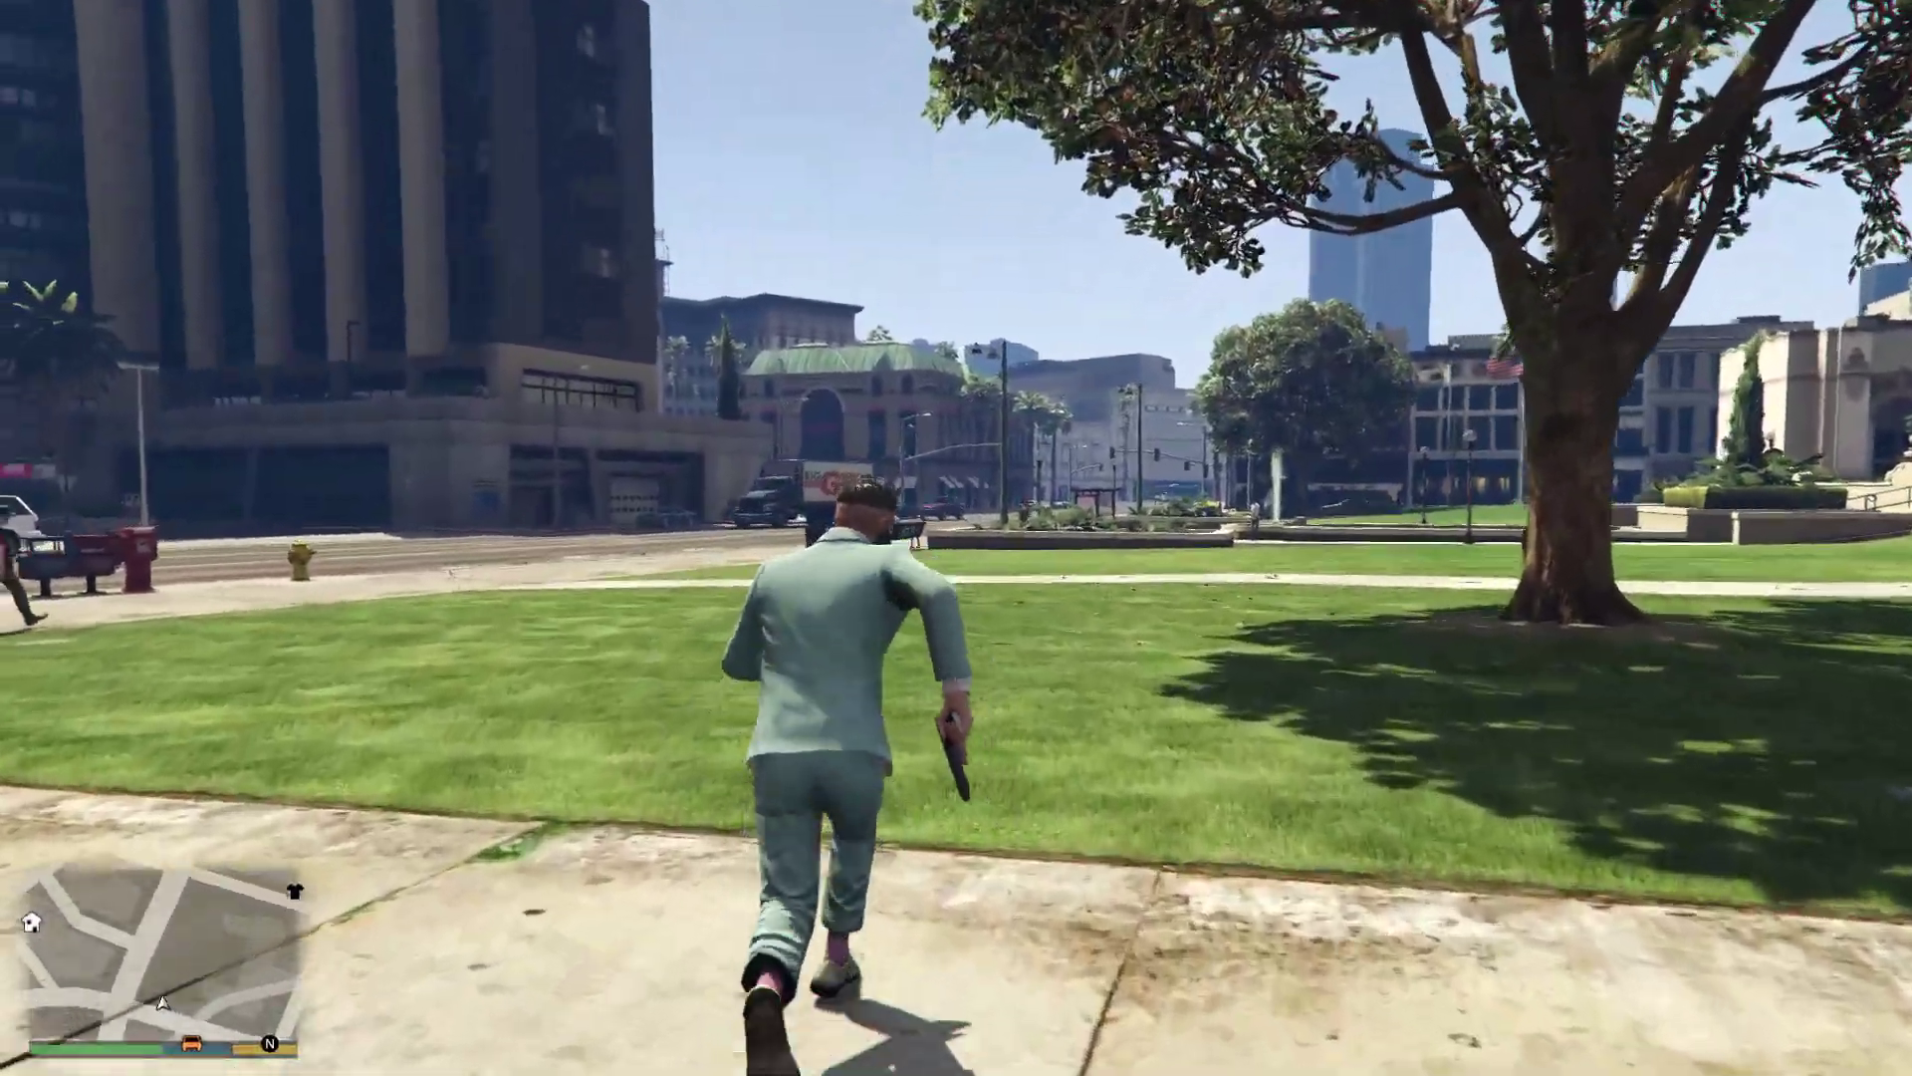
{"action": "key", "text": "a"}
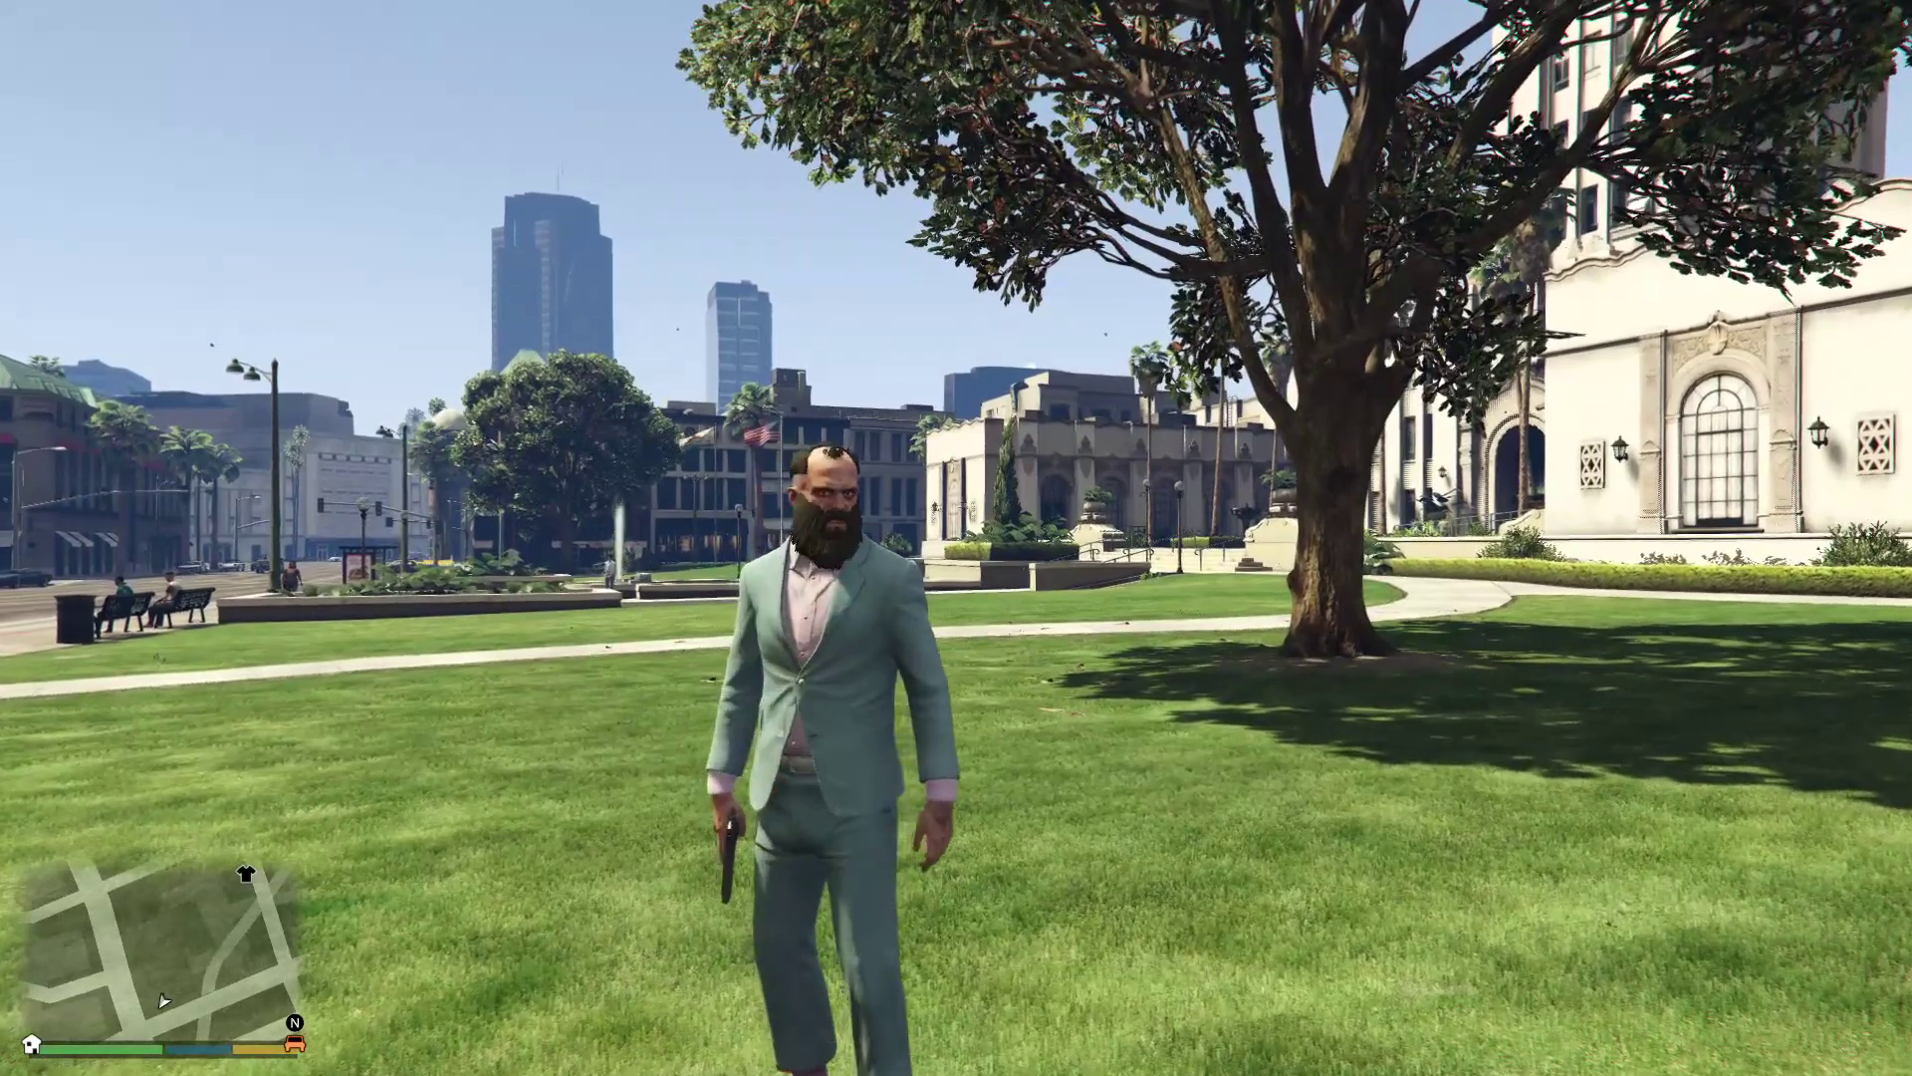
{"action": "key", "text": "F4"}
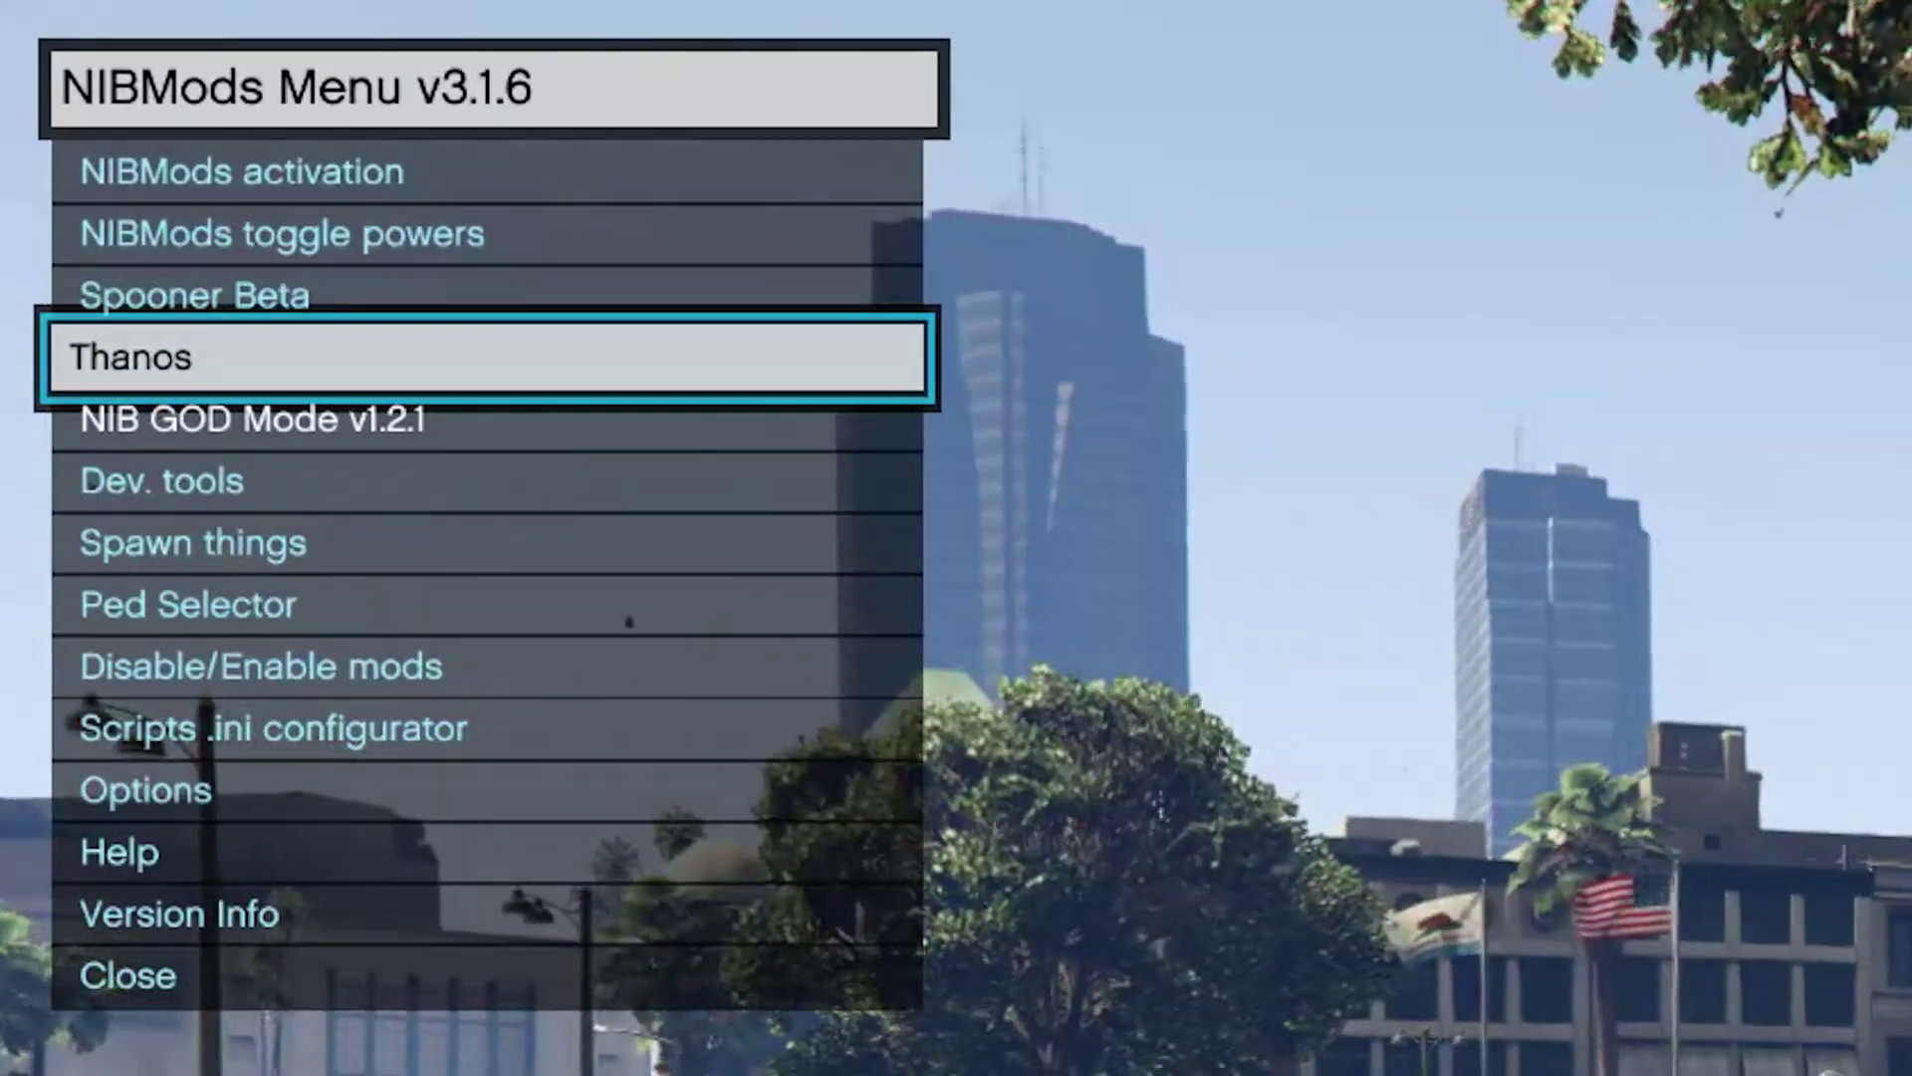
{"action": "key", "text": "F4"}
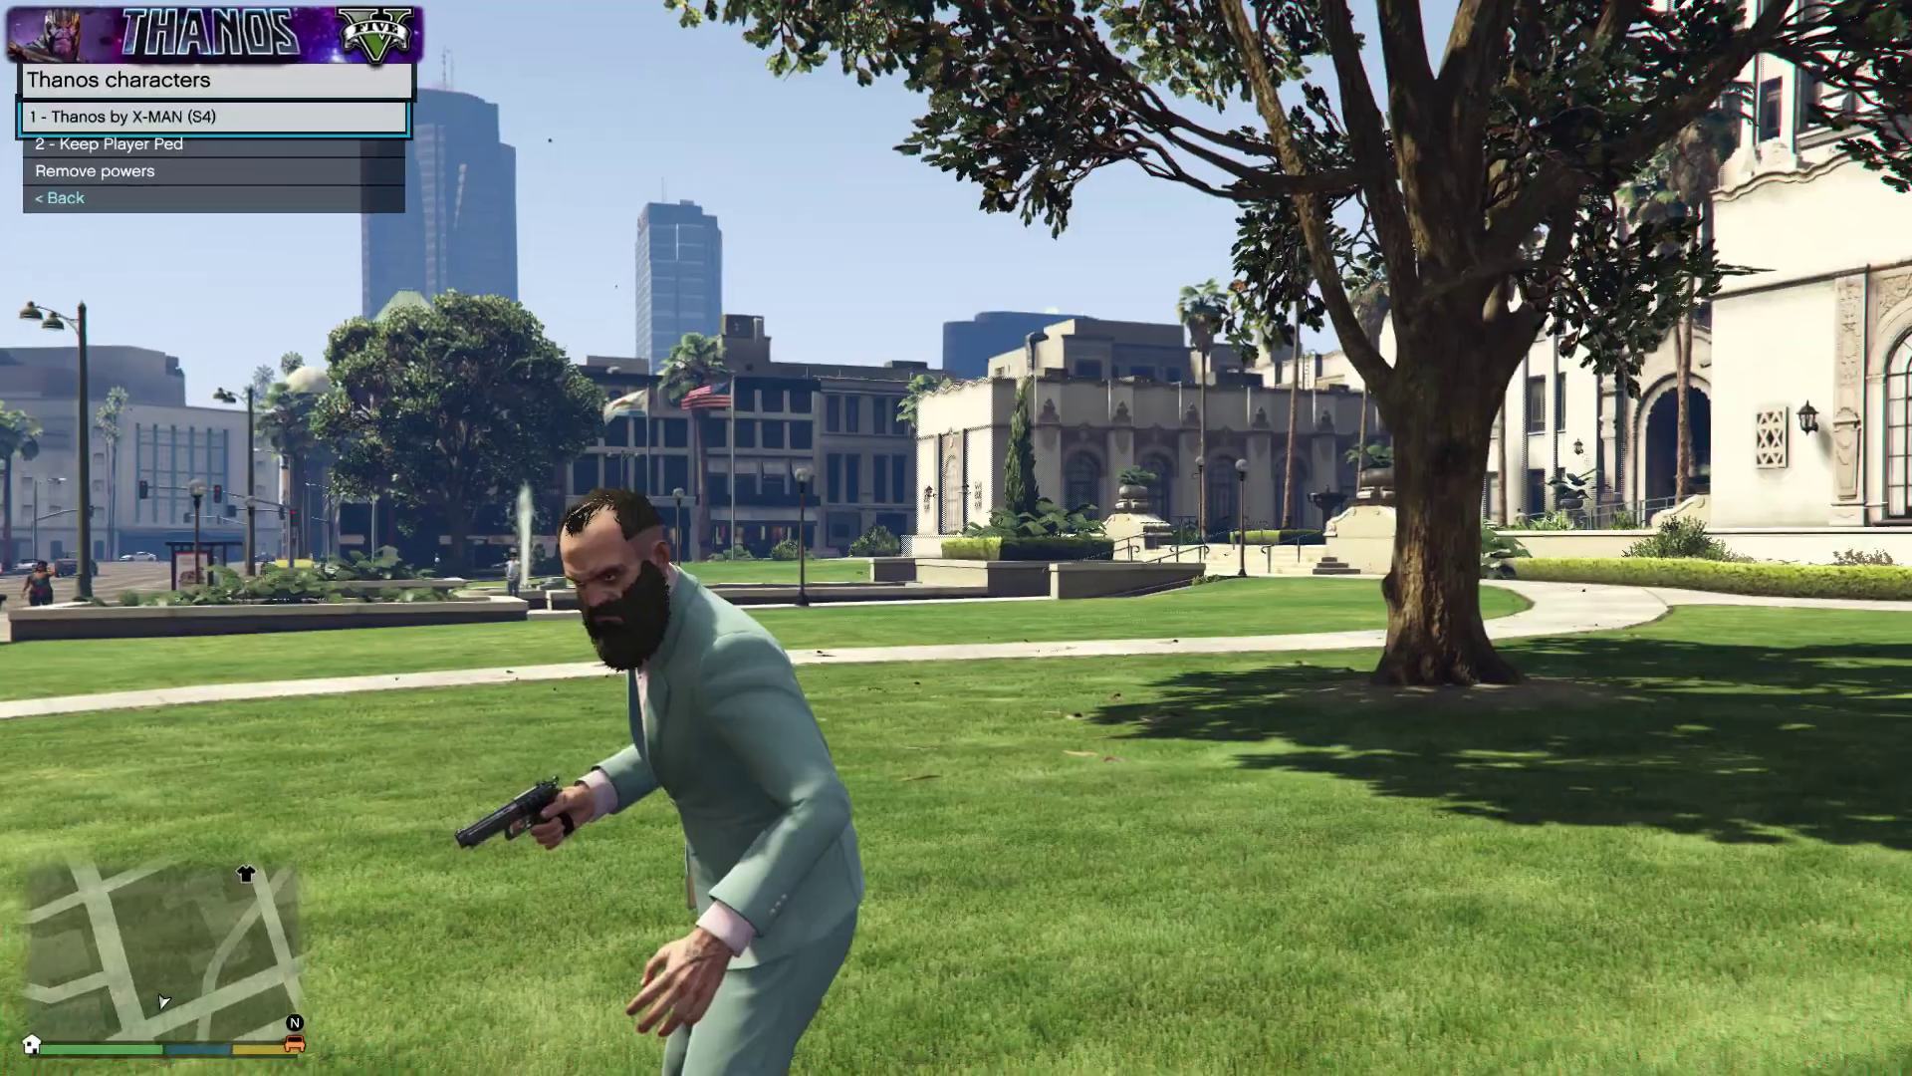
{"action": "key", "text": "Return"}
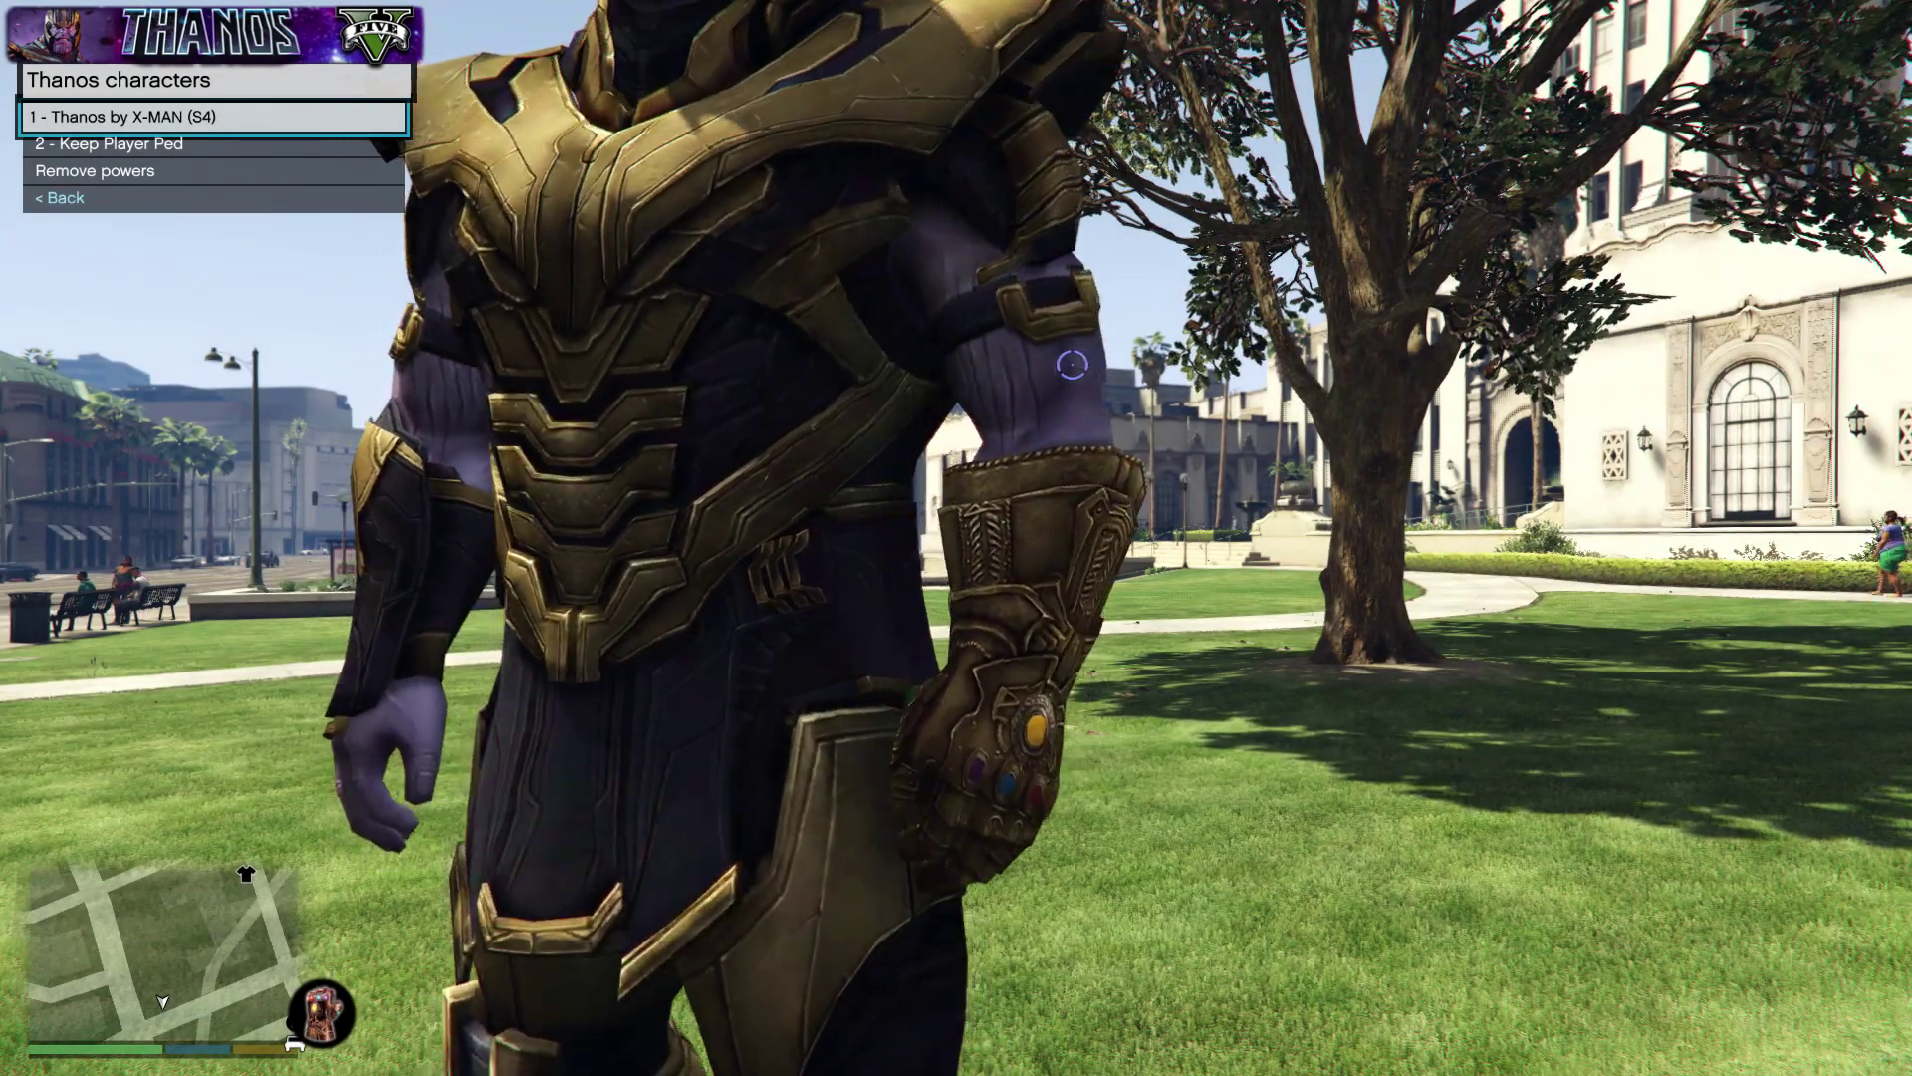
Leave the Thanos characters menu and run Thanos across the lawn beside the street.
{"action": "key", "text": "BackSpace"}
{"action": "key", "text": "BackSpace"}
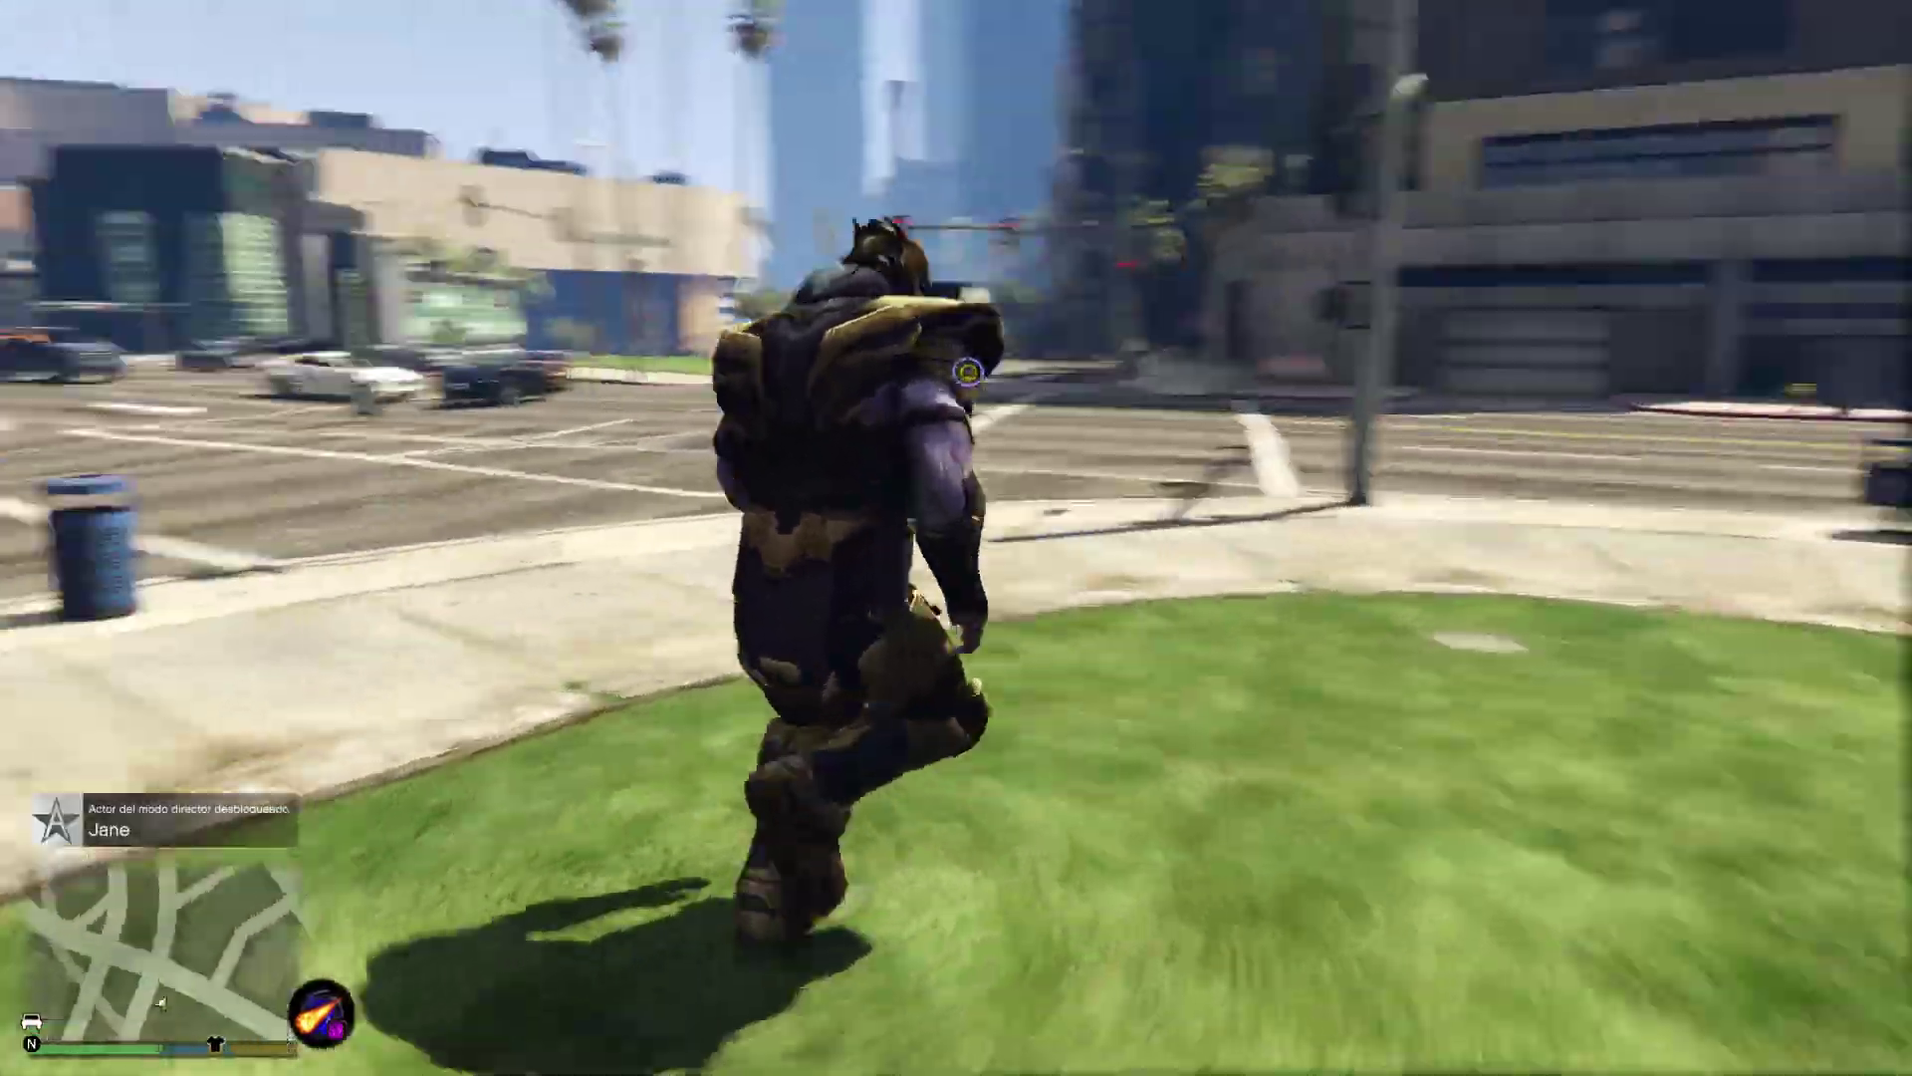
{"action": "key", "text": "s"}
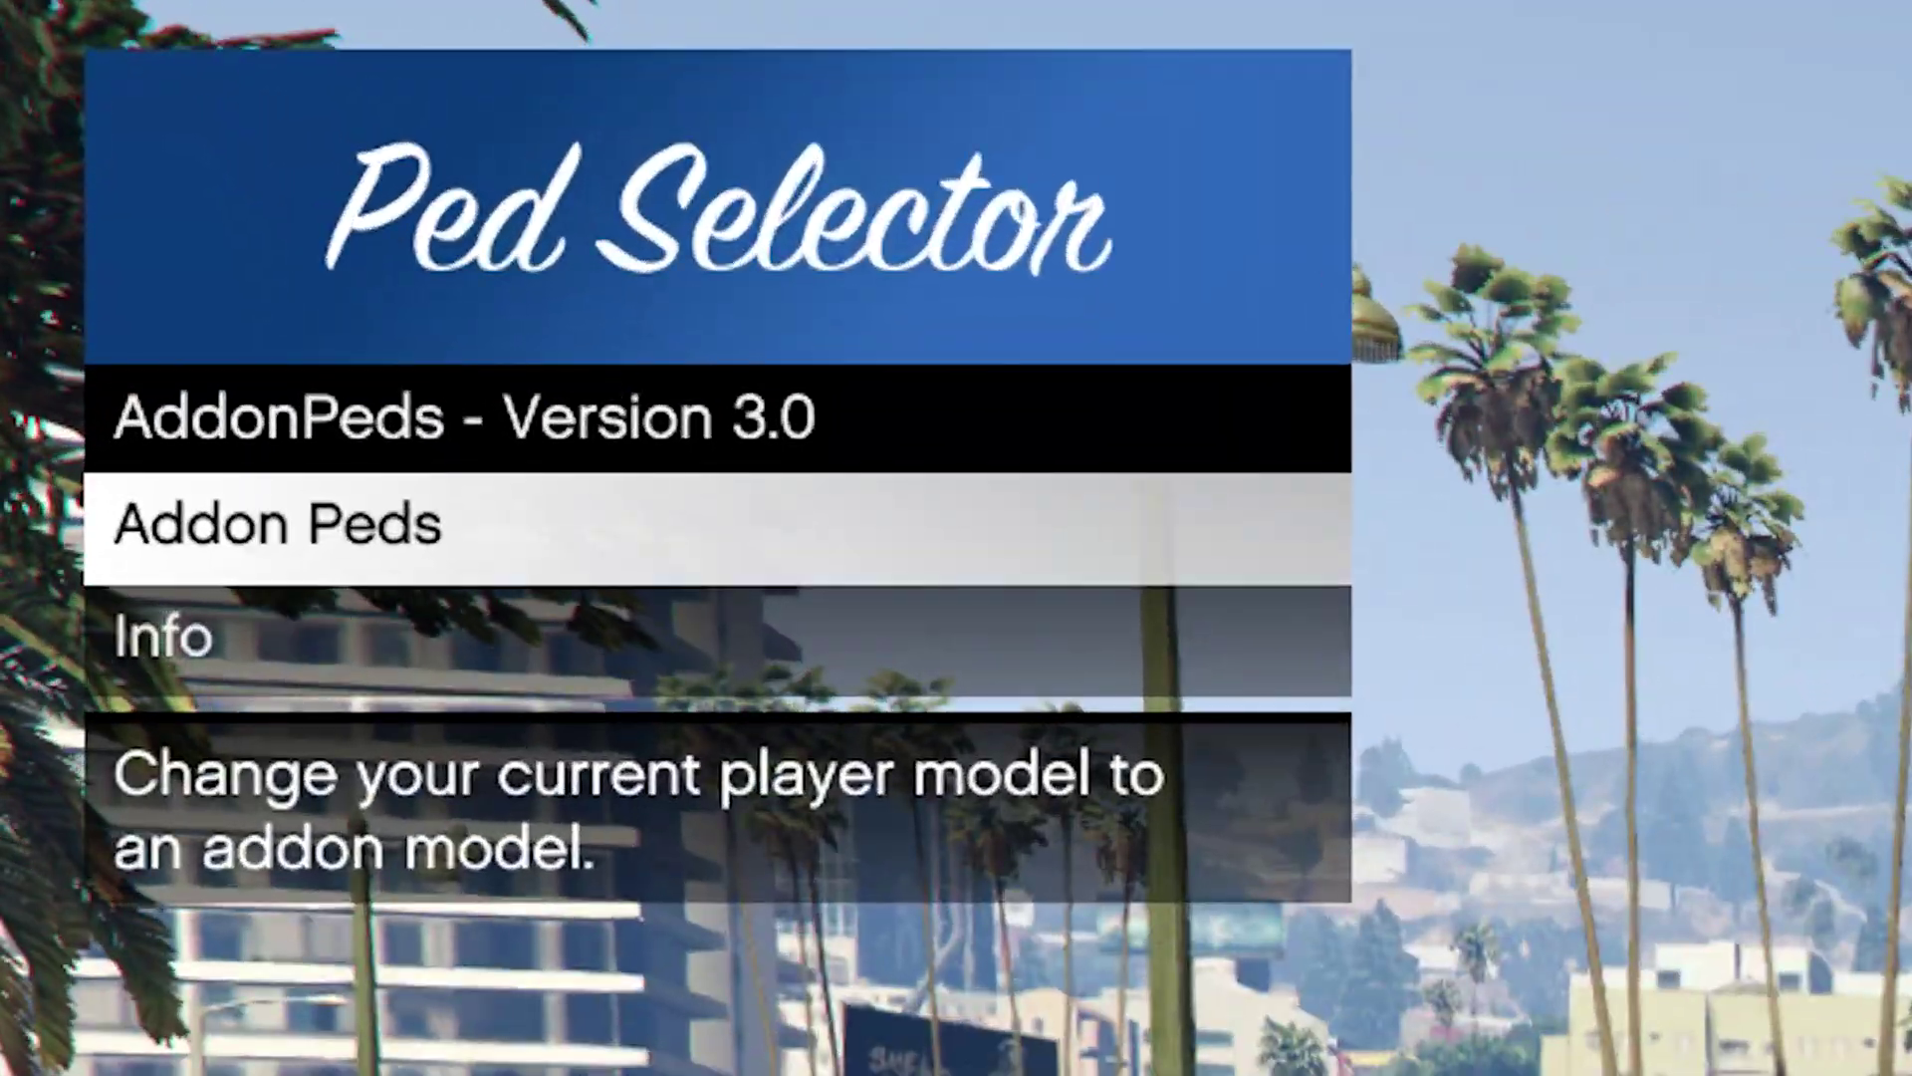
Open the Addon Peds list in the Ped Selector and browse its entries to the Thanos models, including THANOS4.
{"action": "key", "text": "Return"}
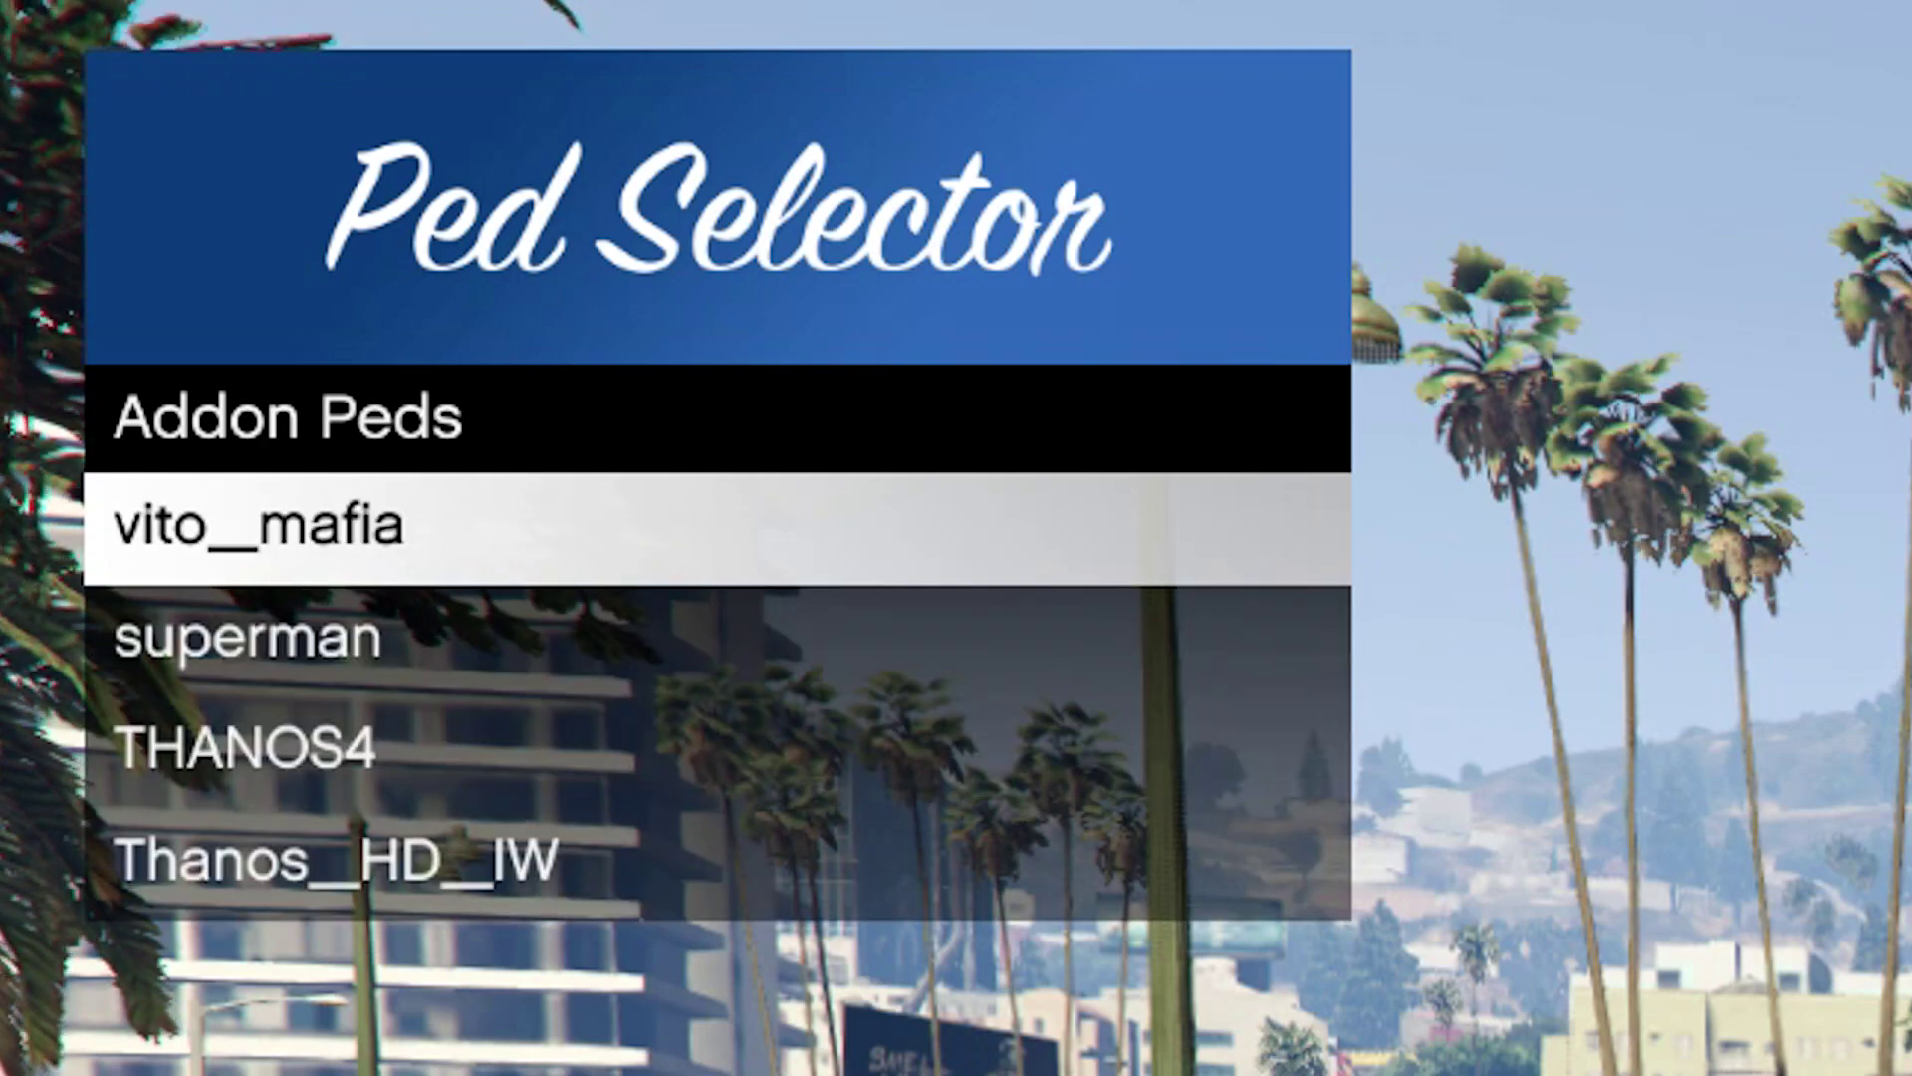
{"action": "key", "text": "Down"}
{"action": "key", "text": "Down"}
{"action": "key", "text": "Down"}
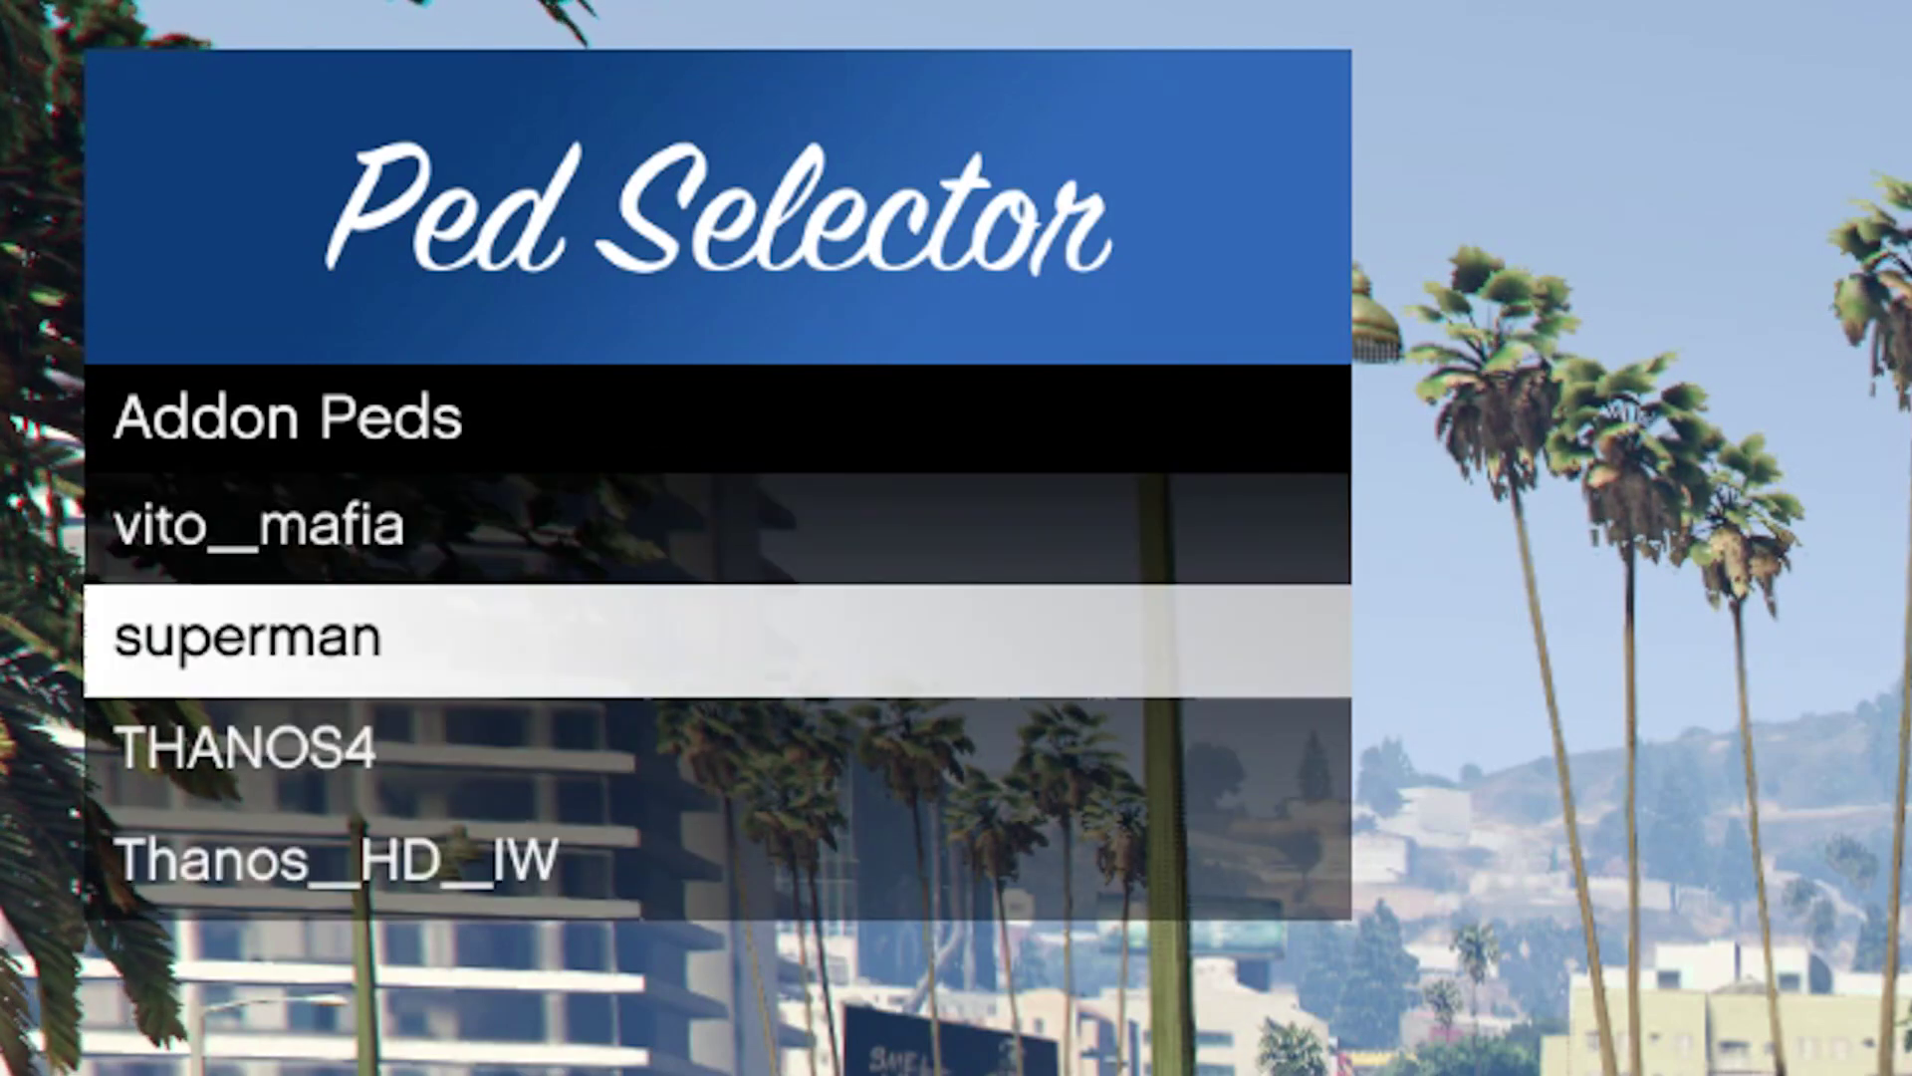
{"action": "key", "text": "Up"}
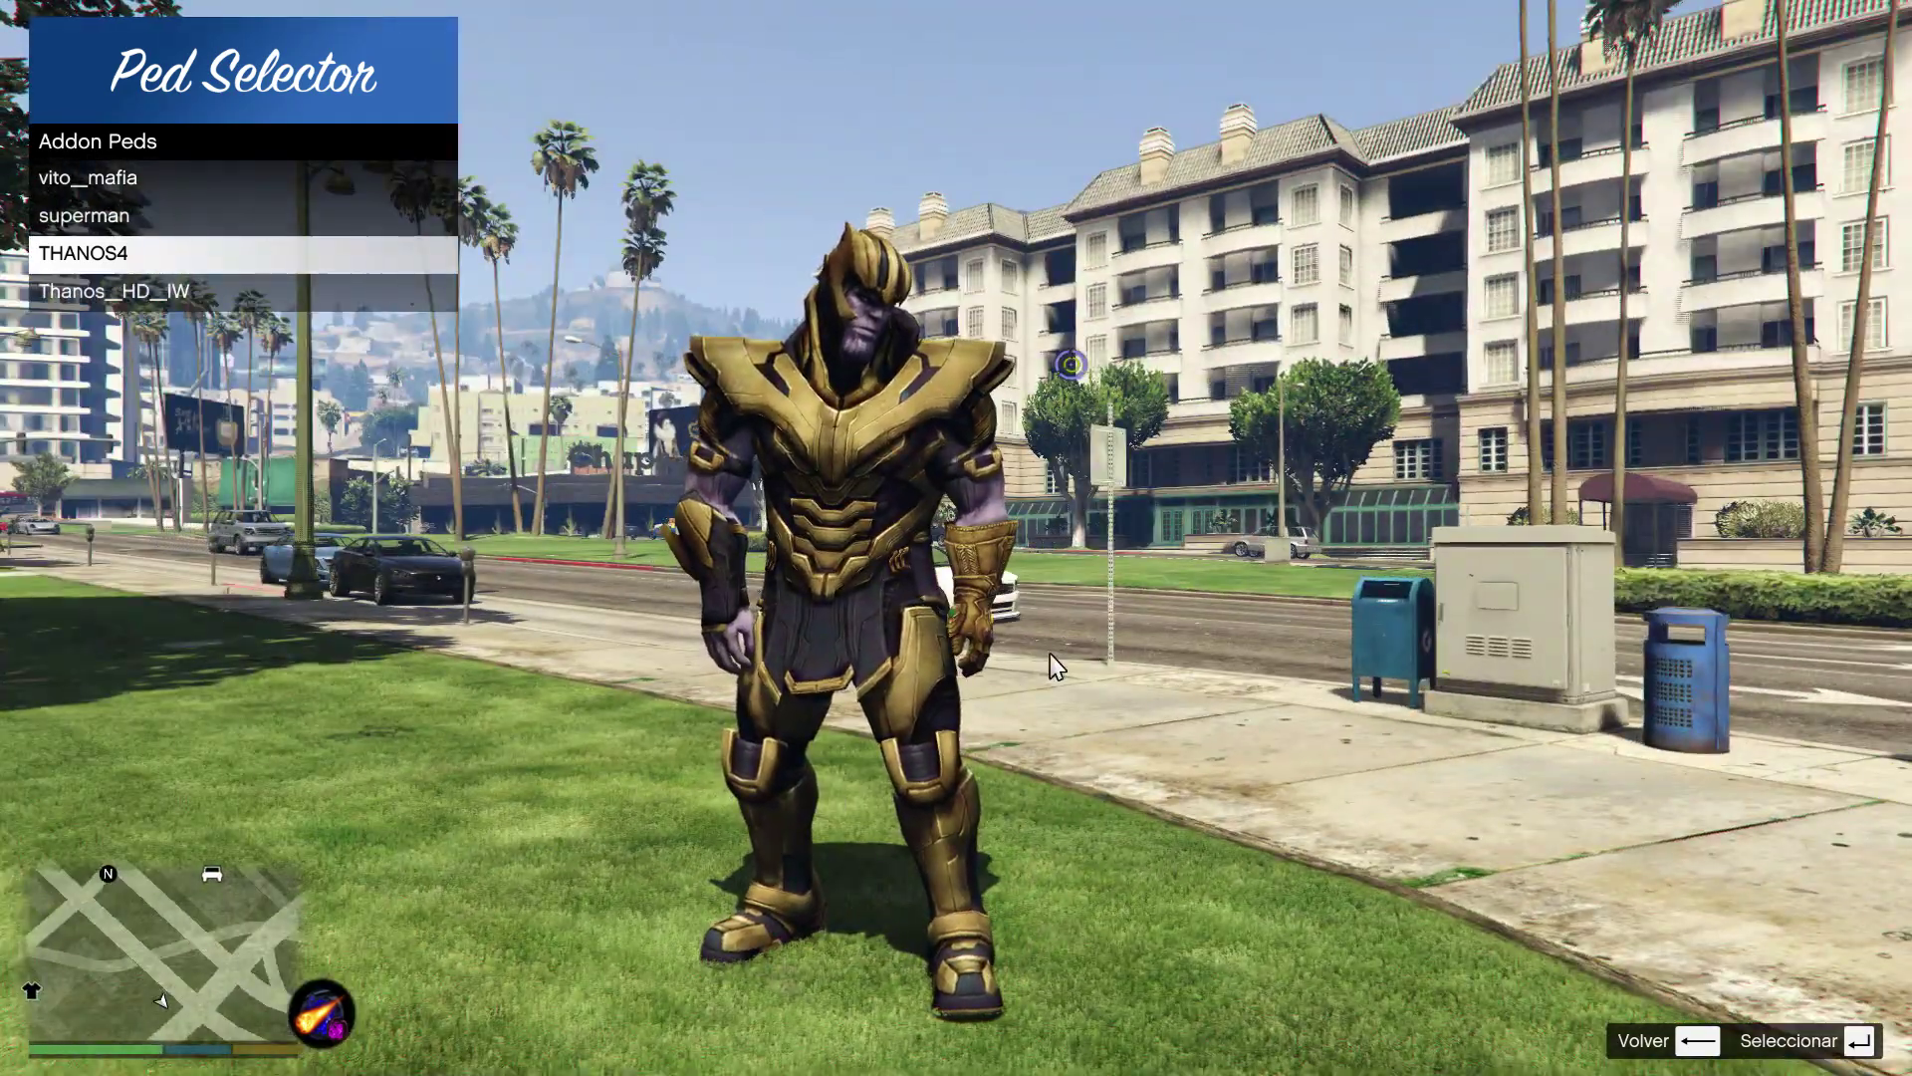
{"action": "key", "text": "Down"}
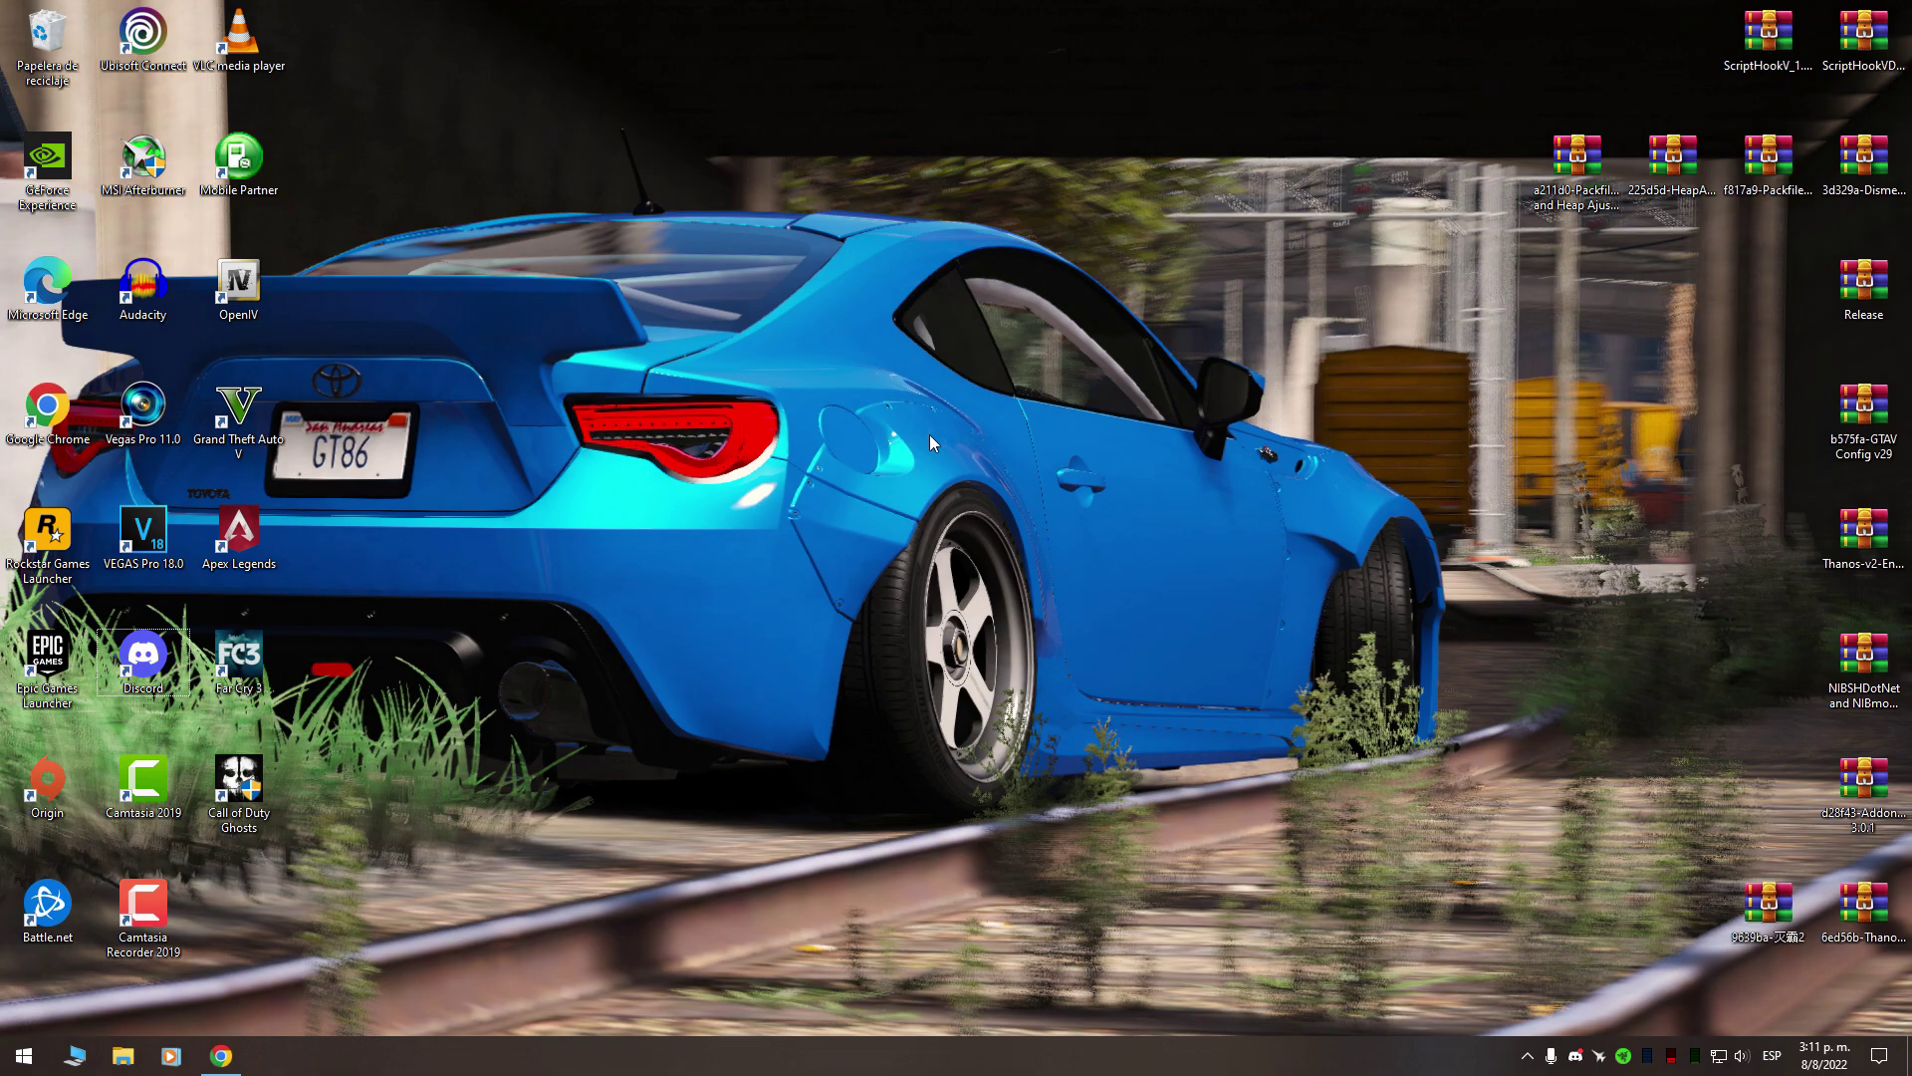
Switch to Discord to view the GameStep server's GENERAL-DE-SUBS channel, and close its window.
{"action": "left_click", "coordinate": [1580, 1059]}
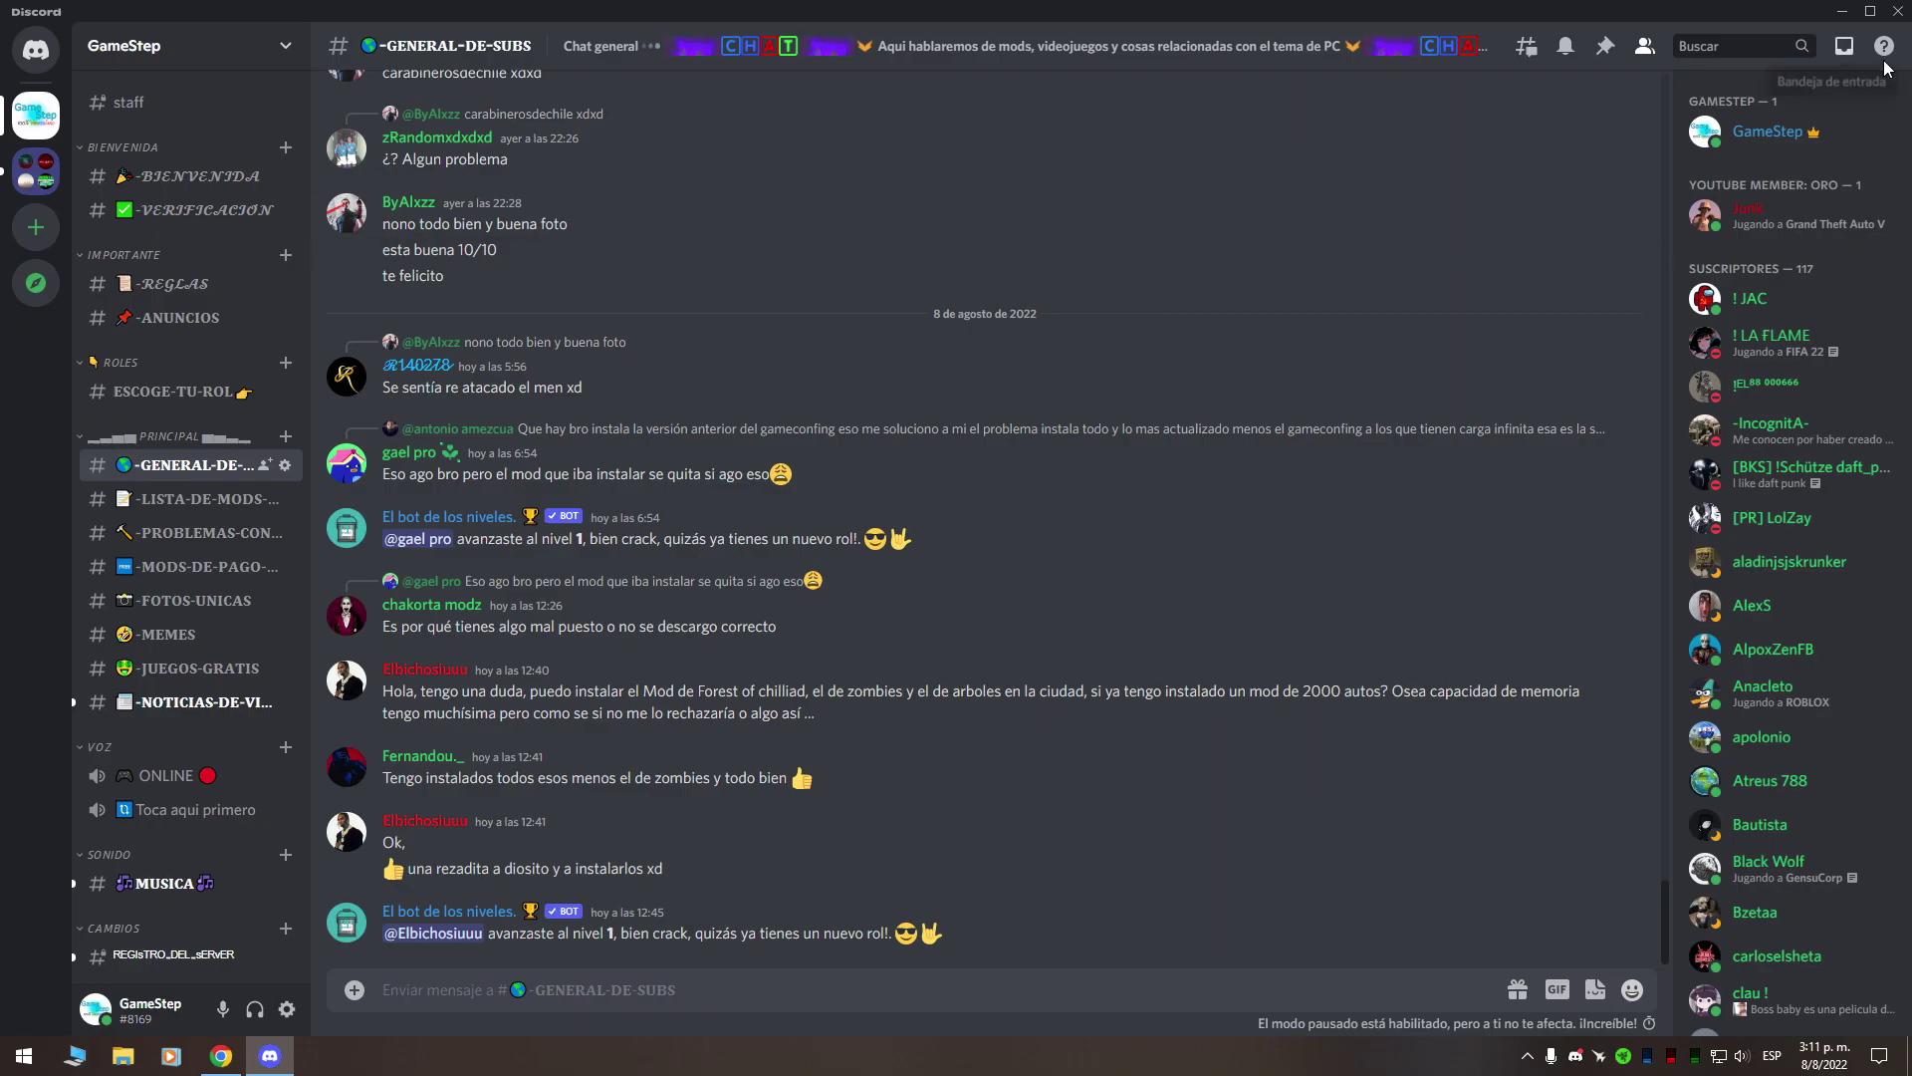
{"action": "left_click", "coordinate": [1897, 11]}
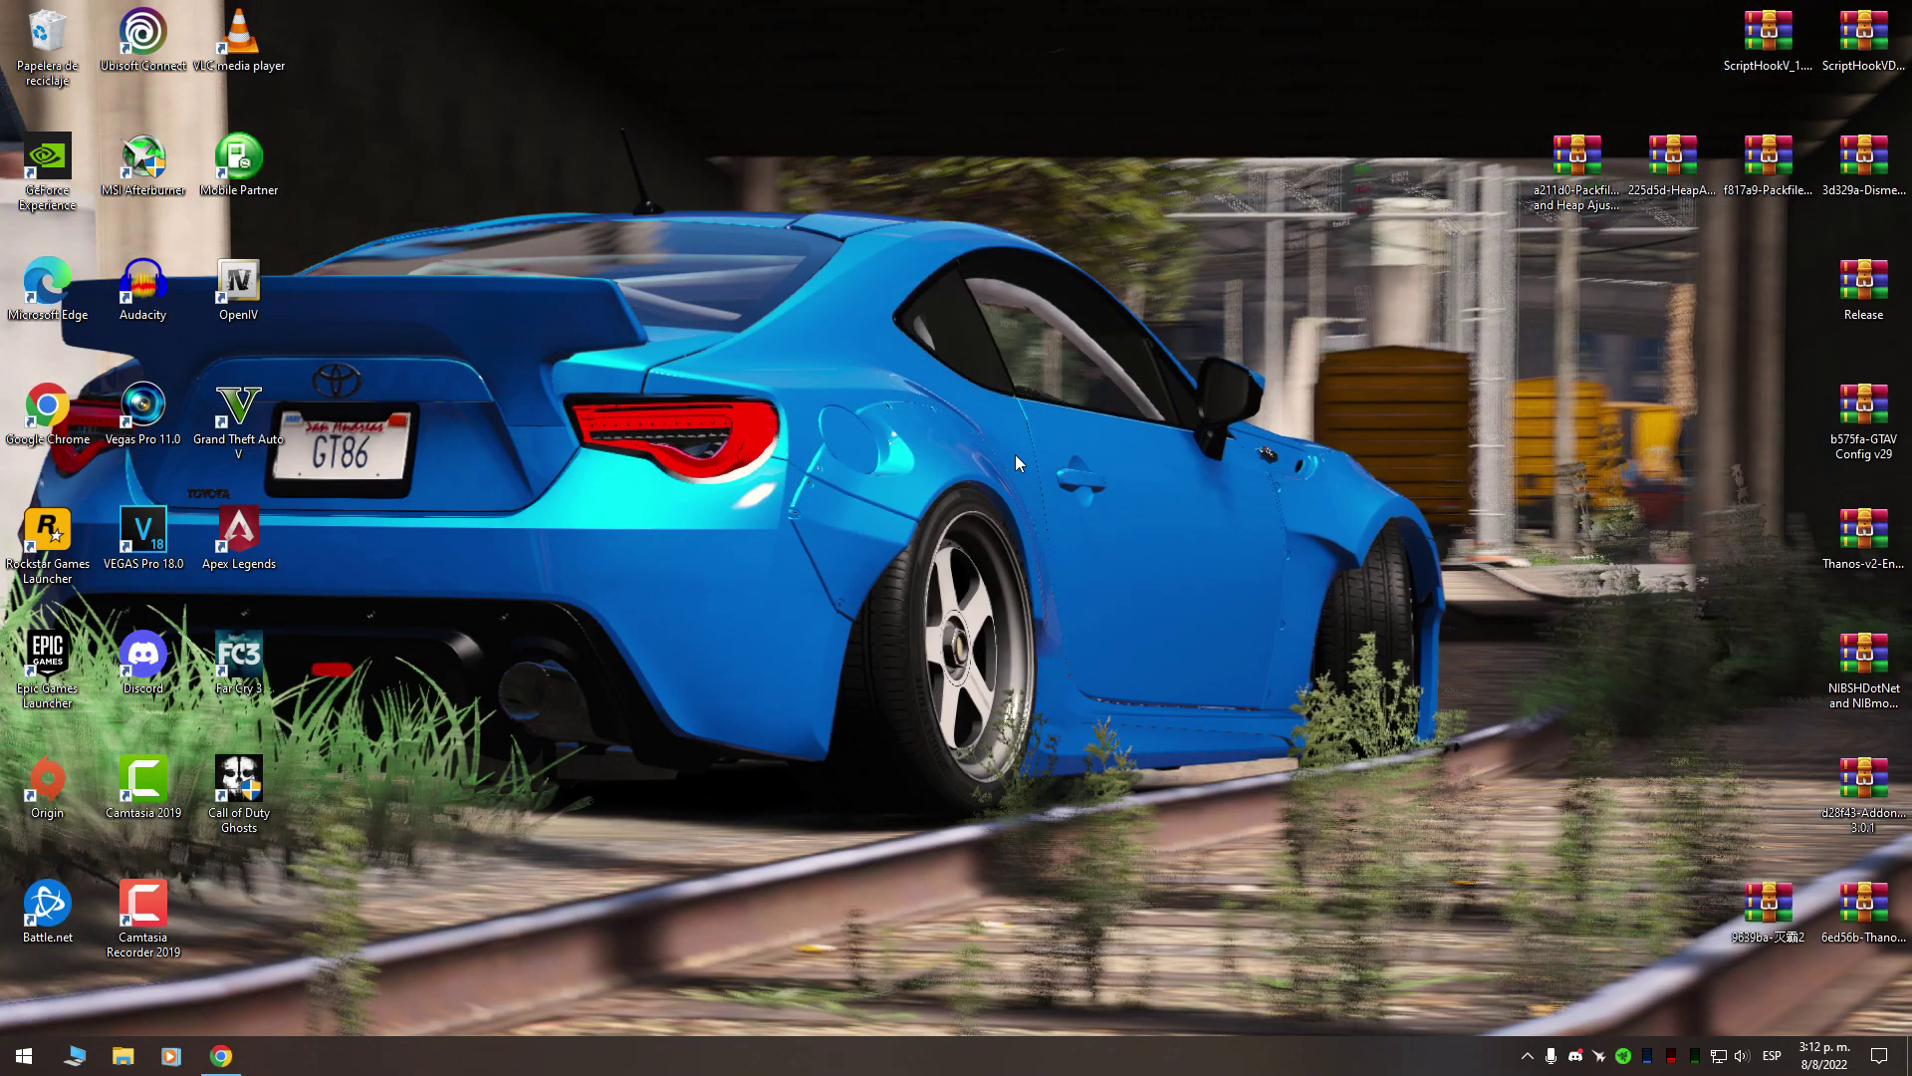